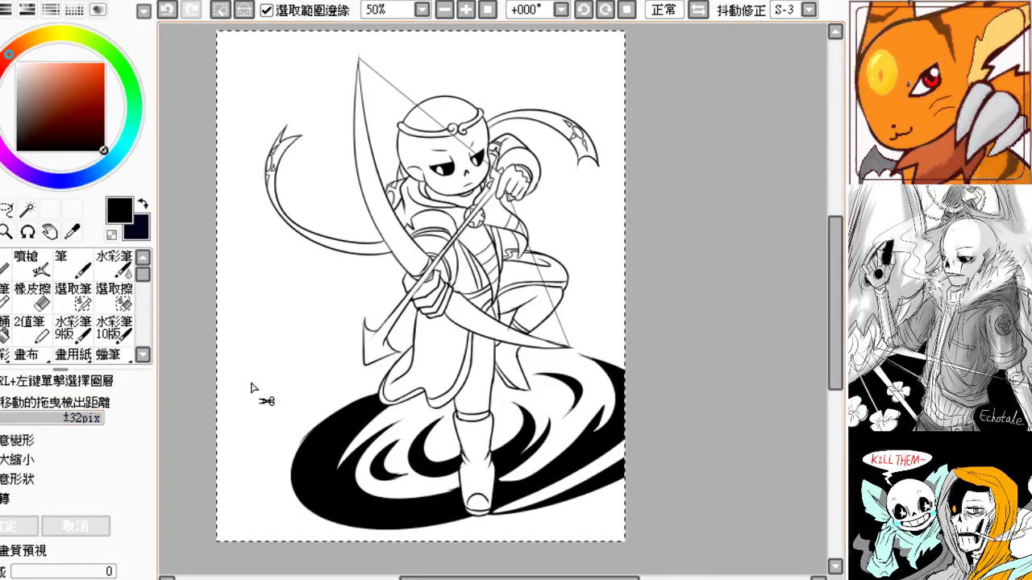
- Handwrite "XD i know" in orange-red beside the archer's legs and clear the writing
drag(260, 417, 290, 403)
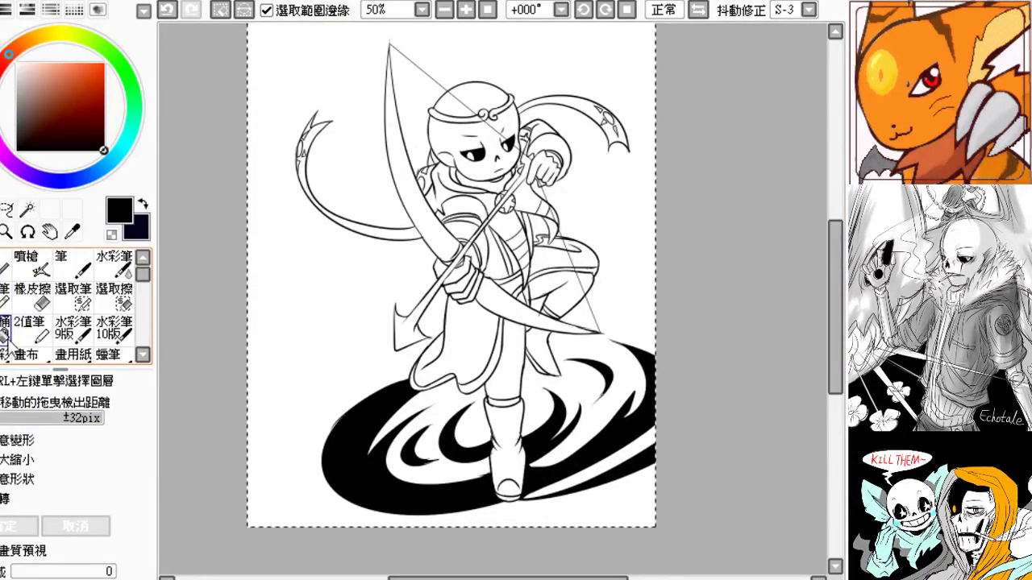
click(10, 297)
click(104, 63)
mouse_move(278, 282)
mouse_down()
mouse_move(295, 279)
mouse_move(268, 303)
mouse_move(272, 287)
mouse_move(282, 323)
mouse_move(267, 333)
mouse_up()
mouse_move(321, 315)
mouse_down()
mouse_move(293, 332)
mouse_move(293, 355)
mouse_move(303, 352)
mouse_move(295, 344)
mouse_move(259, 371)
mouse_move(298, 369)
mouse_up()
mouse_move(307, 352)
mouse_down()
mouse_move(326, 371)
mouse_move(346, 347)
mouse_up()
drag(305, 406, 285, 427)
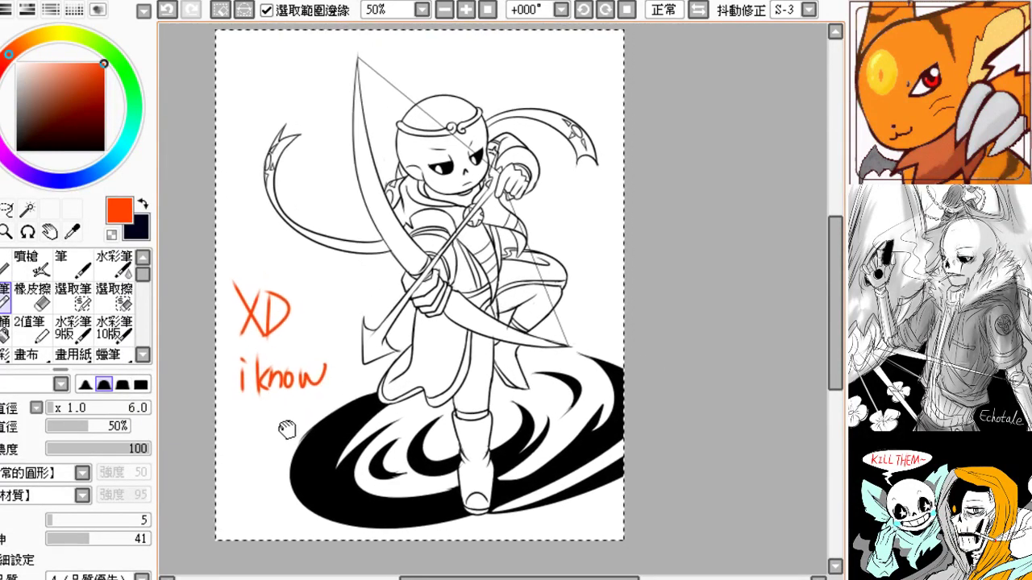
key(Delete)
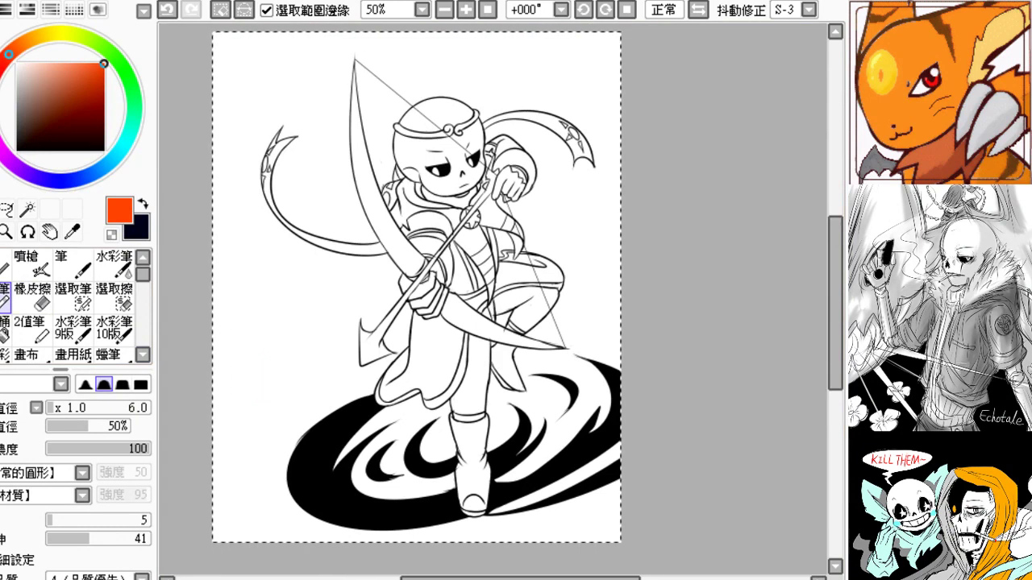
- Switch to the Pen tool with black as the drawing colour
click(79, 300)
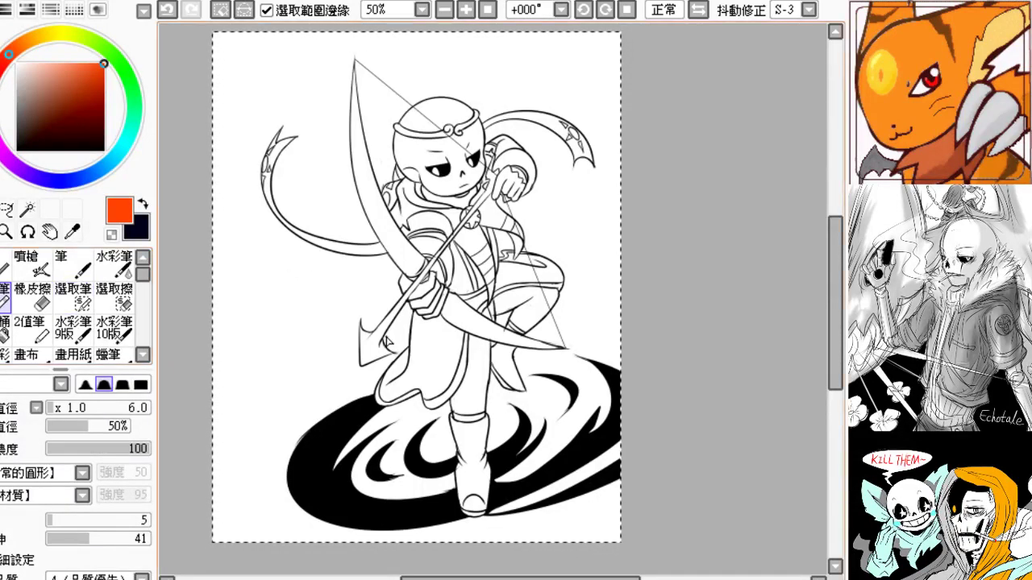
drag(385, 351, 364, 317)
click(79, 266)
drag(94, 140, 134, 164)
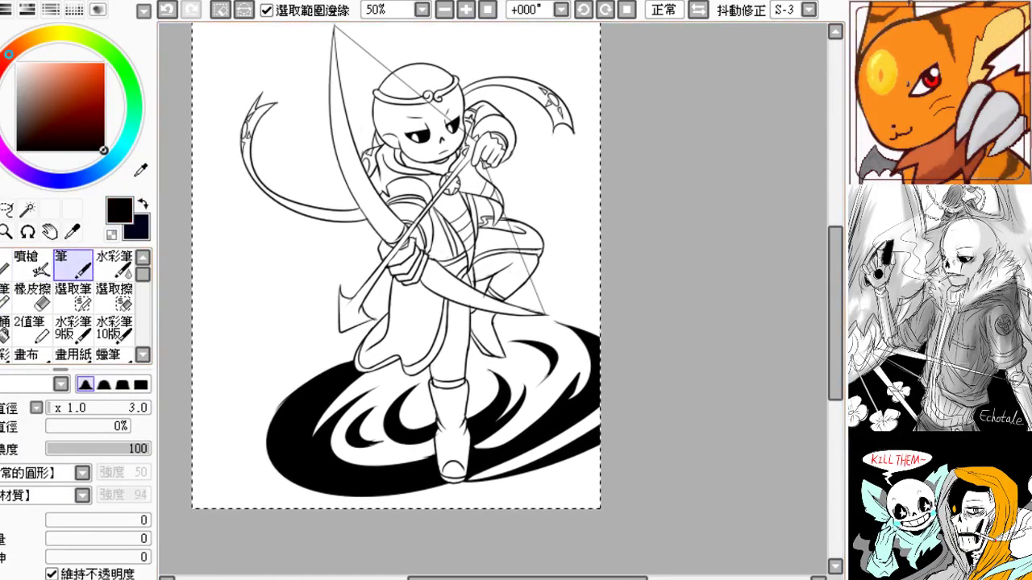
drag(288, 229, 345, 234)
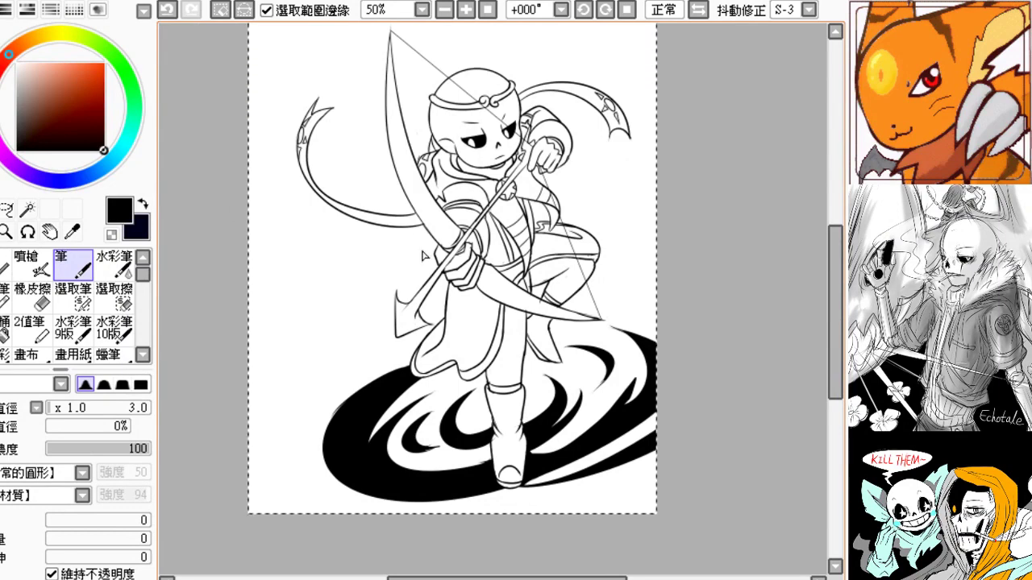
drag(386, 336, 350, 373)
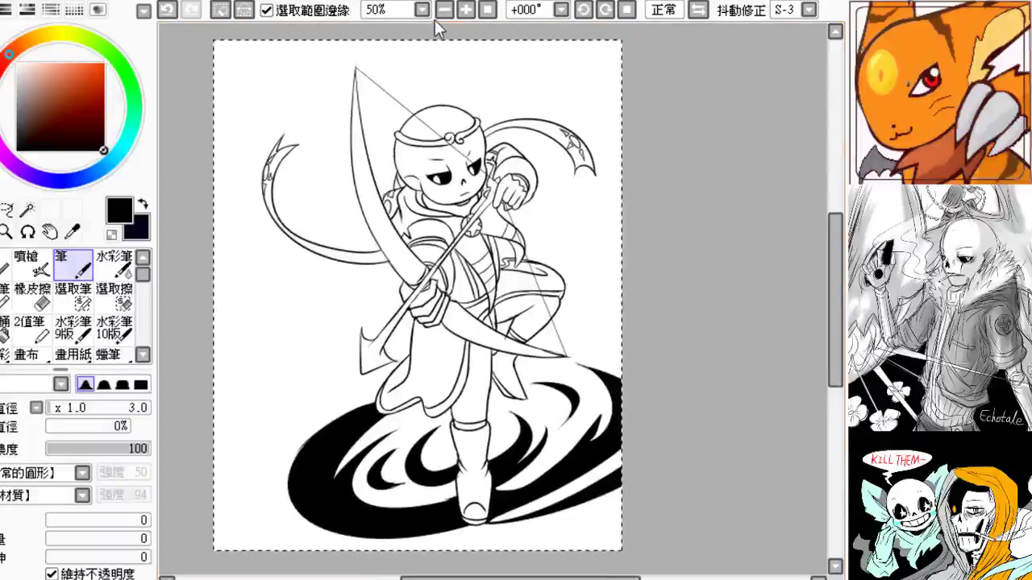
- Set the drawing colour to a light orange-yellow
click(60, 34)
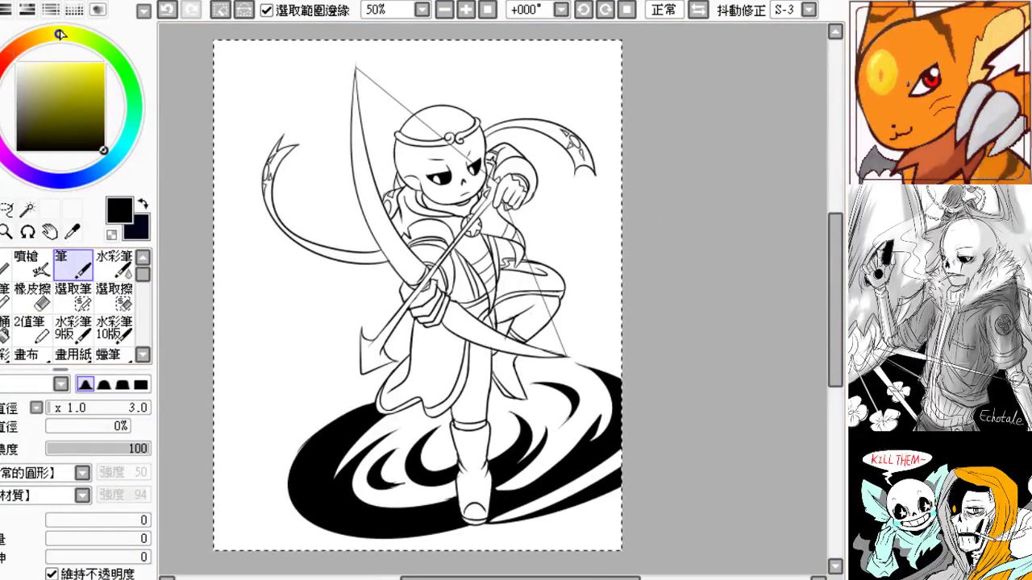
click(70, 63)
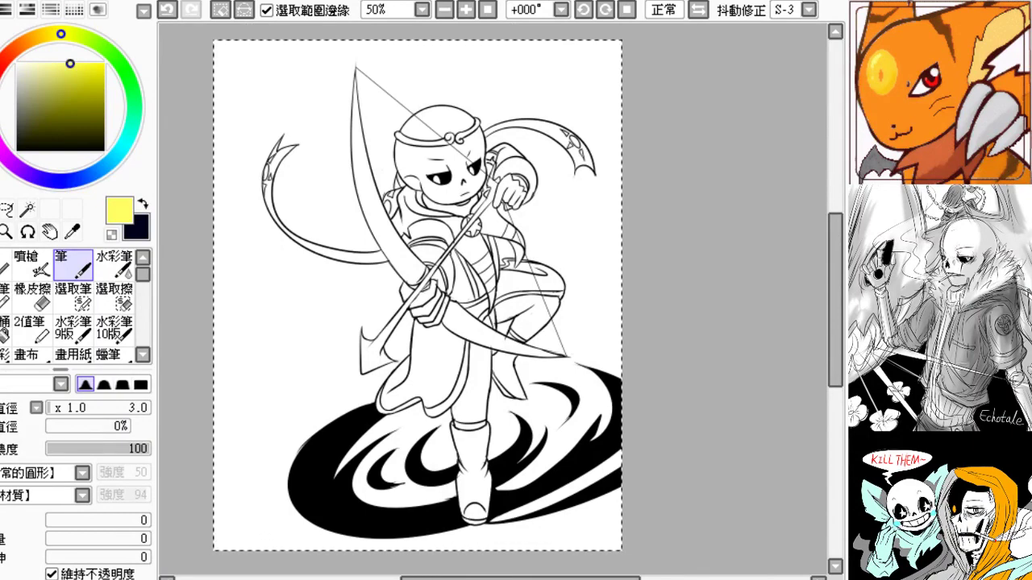
scroll(349, 251, up, 1)
scroll(349, 251, down, 1)
drag(373, 282, 331, 291)
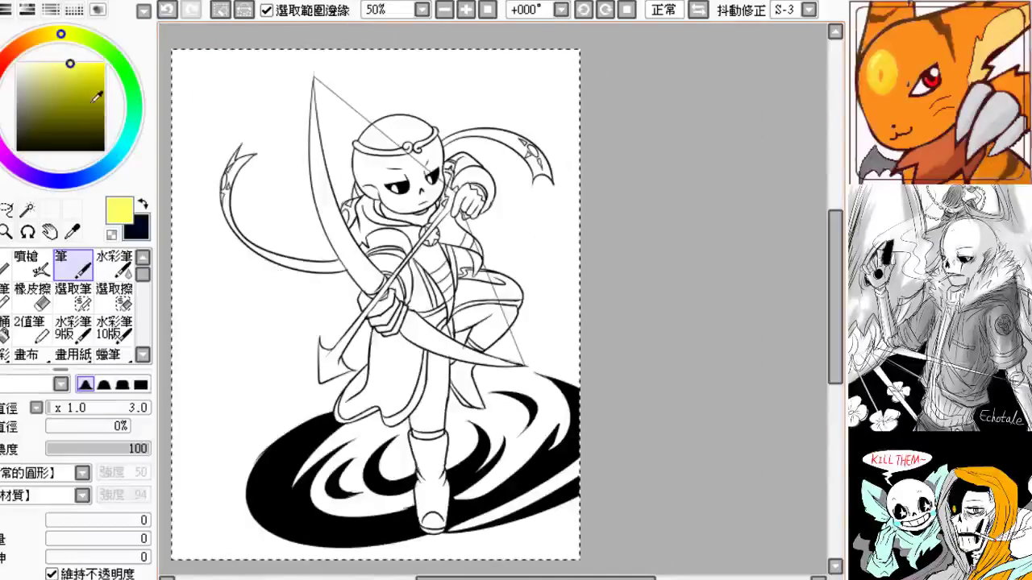
click(40, 35)
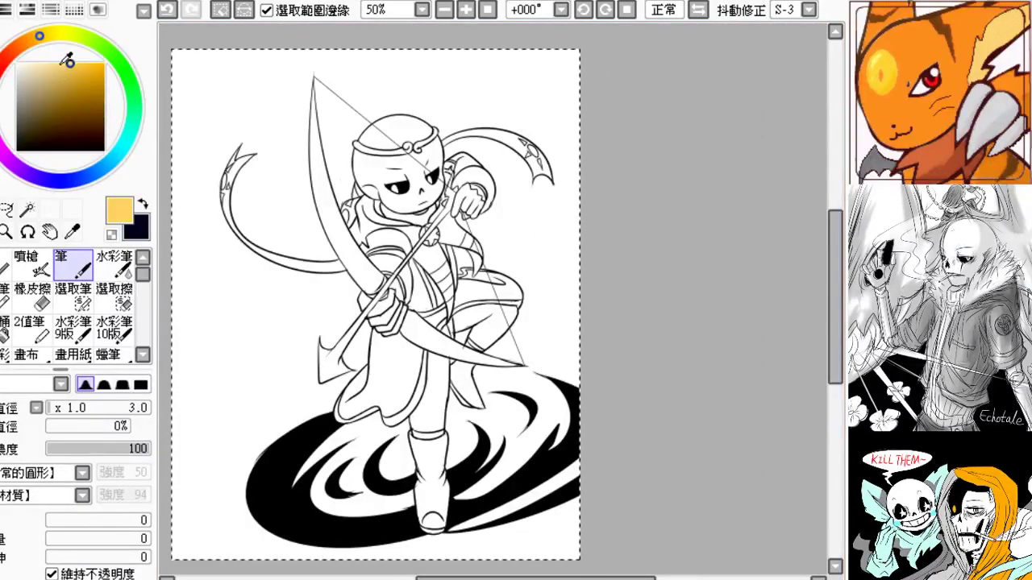
click(65, 64)
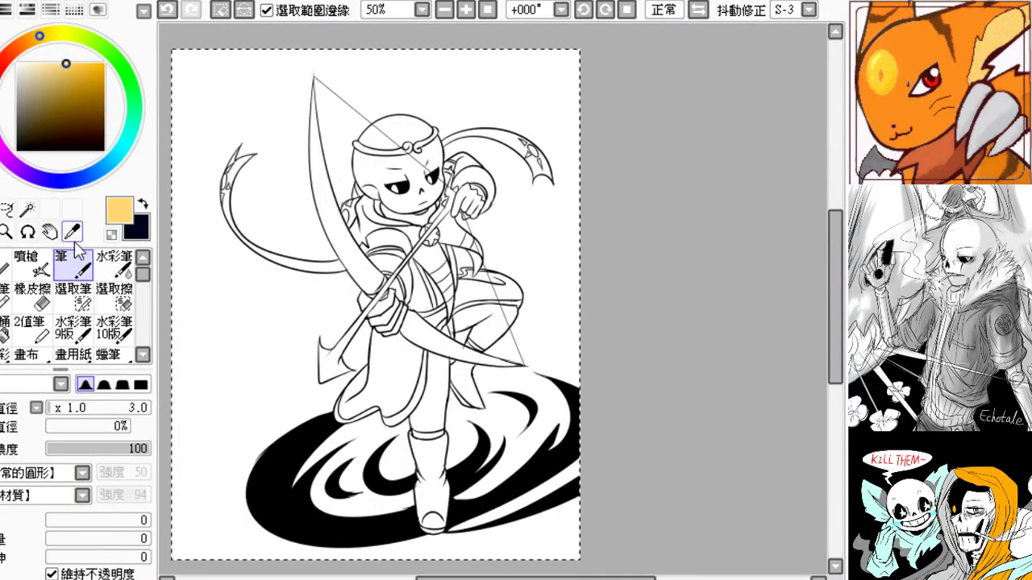
- Fill the scarf collar around the archer's near shoulder with light orange-yellow using the Bucket tool
click(4, 331)
scroll(413, 220, up, 3)
drag(318, 283, 343, 313)
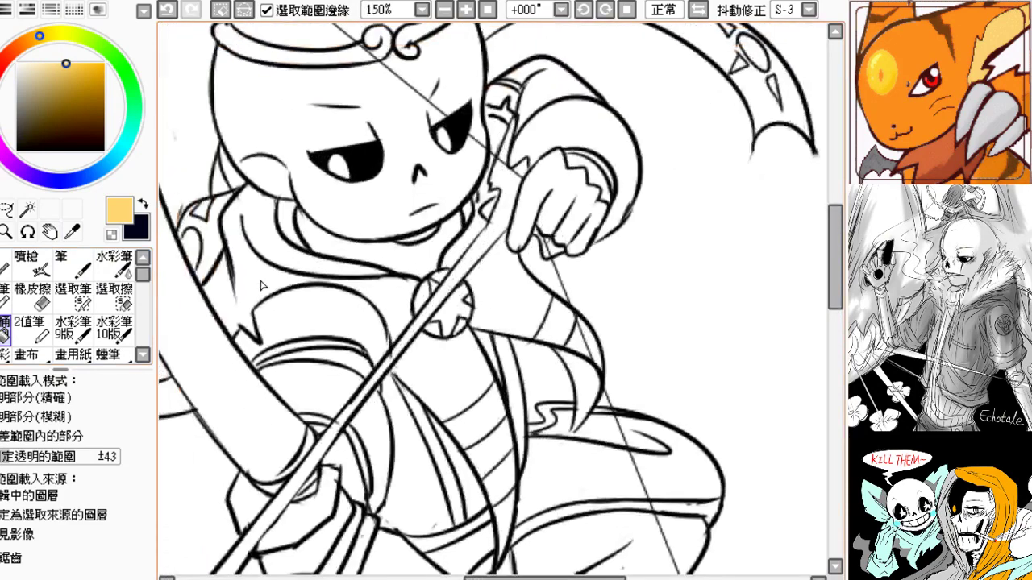
click(262, 286)
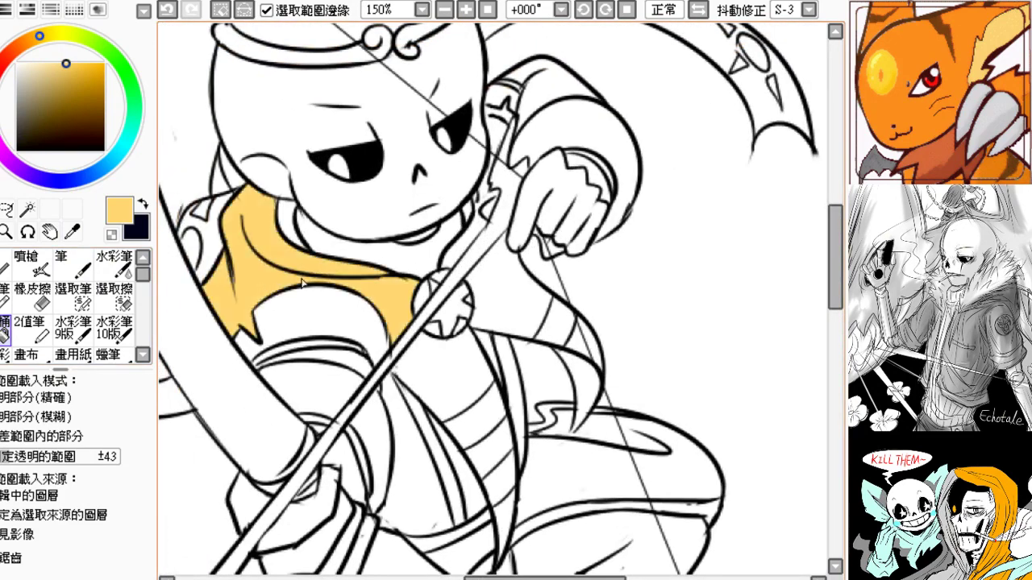
- Fill the scarf below the round brooch and the fold under the raised hand with light orange-yellow
drag(260, 345, 185, 325)
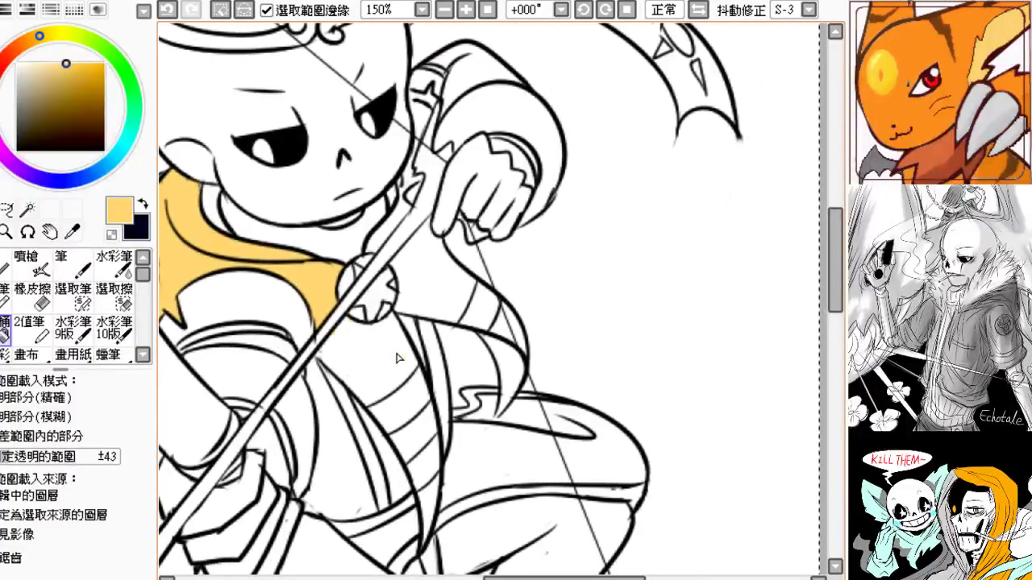
click(396, 357)
click(435, 264)
drag(435, 264, 322, 235)
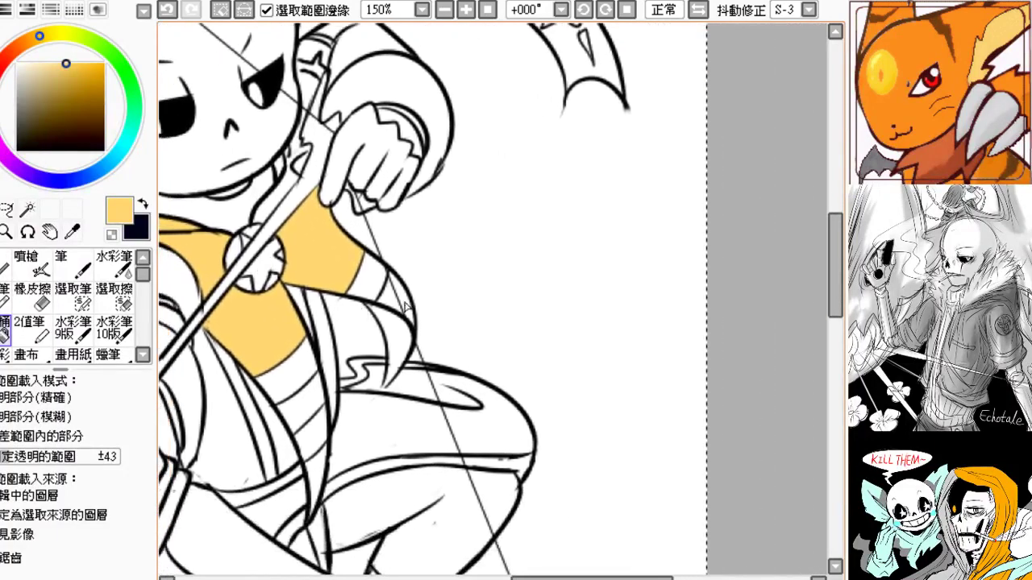
click(394, 300)
- Fill the lower band and the pointed tip of the hanging scarf end with light orange-yellow, skipping alternate stripes
drag(393, 372, 528, 320)
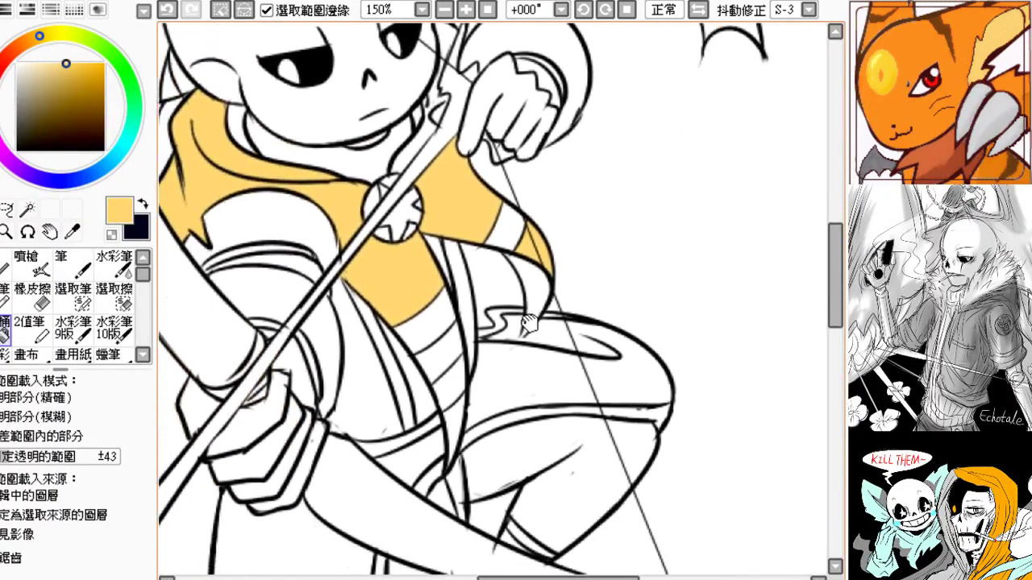
click(441, 364)
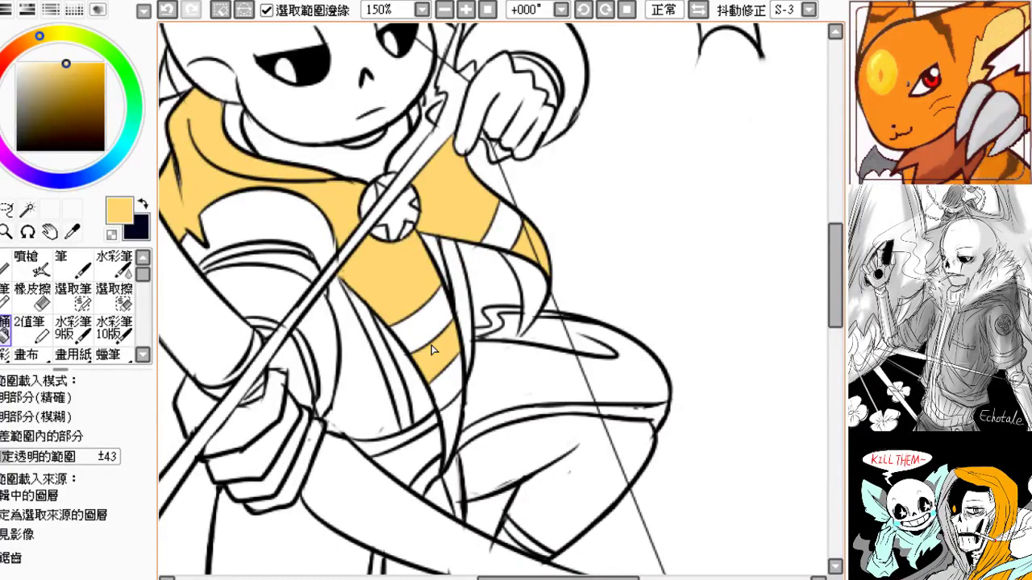
drag(412, 341, 381, 270)
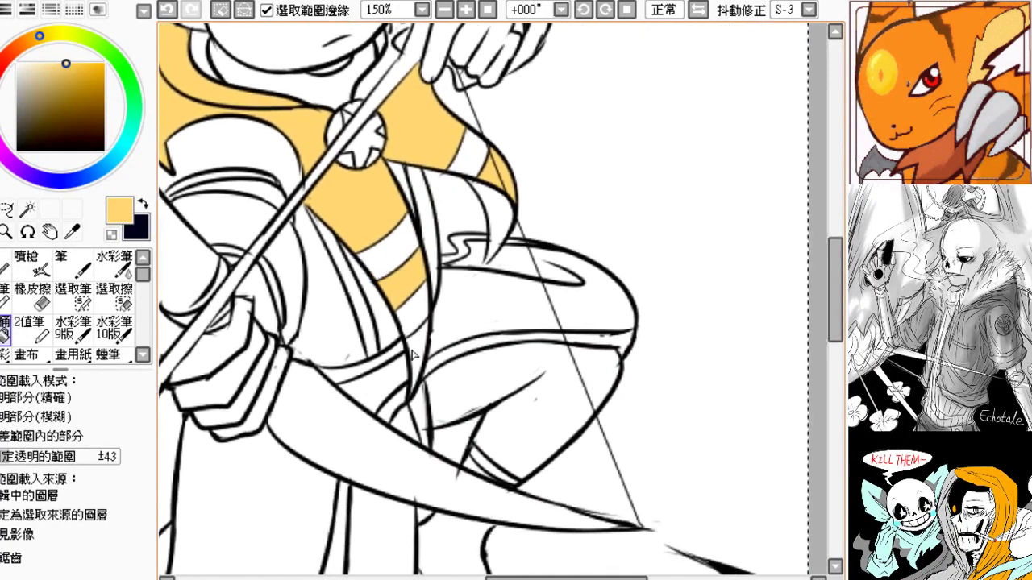
click(416, 353)
drag(442, 299, 543, 396)
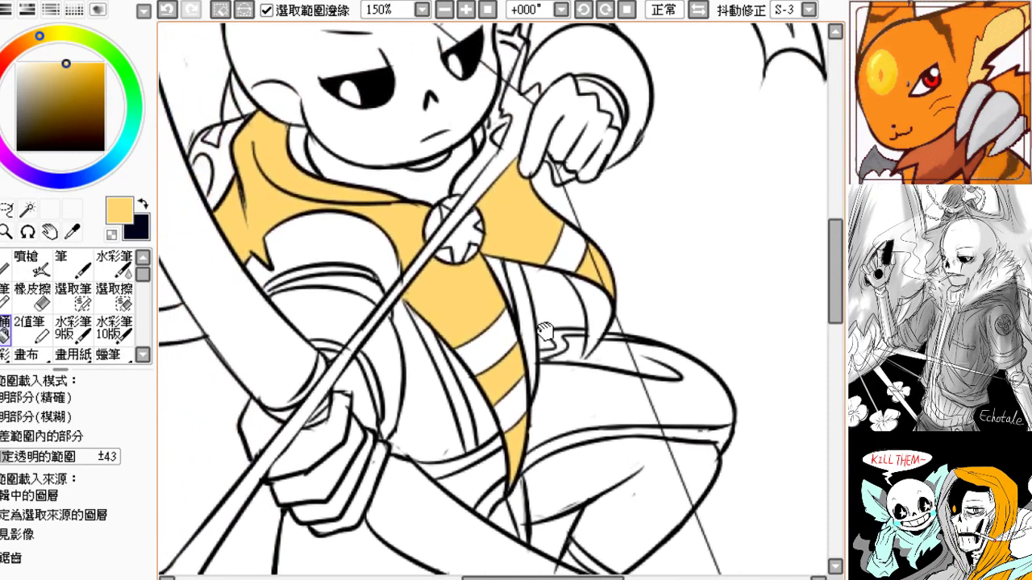
- Set the drawing colour to a dark ochre for the scarf's underside
drag(554, 345, 456, 338)
click(69, 85)
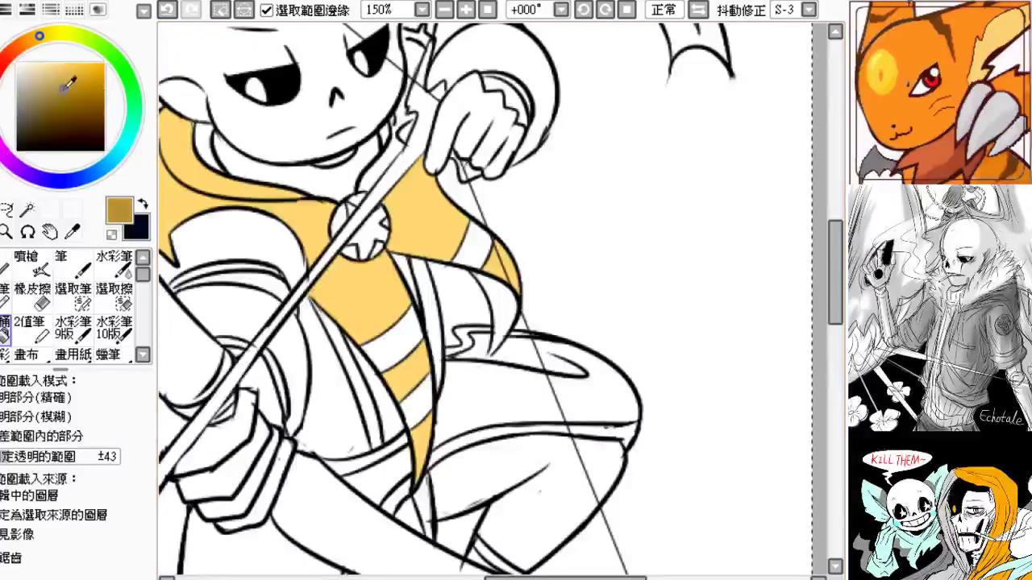
- Try to fill the underside of the scarf fold above the bent knee with dark ochre
click(498, 307)
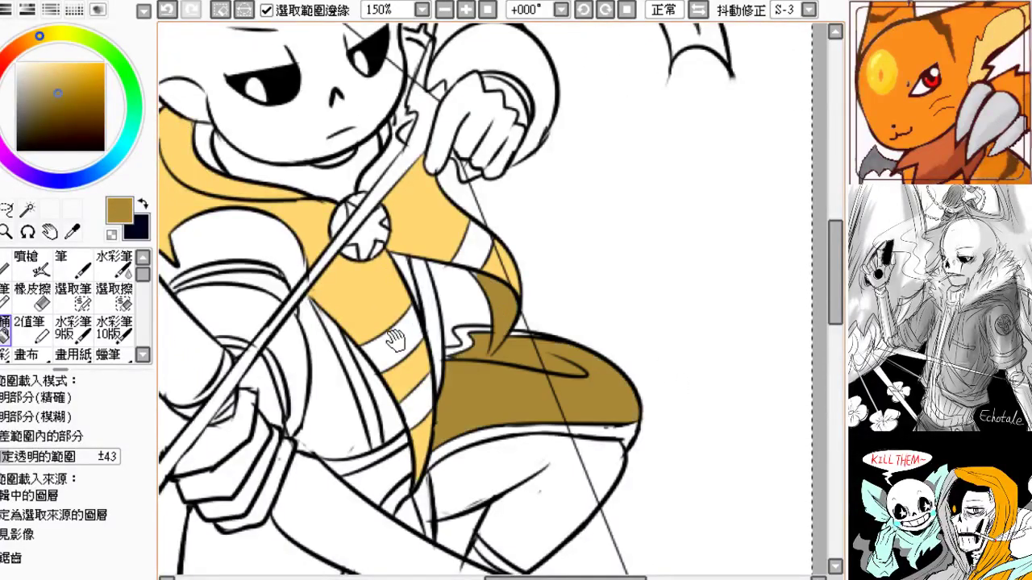
drag(394, 339, 344, 309)
key(ctrl+z)
- Close the outline gap at the scarf fold's tip with the Pen tool and fill its underside with dark ochre
click(66, 269)
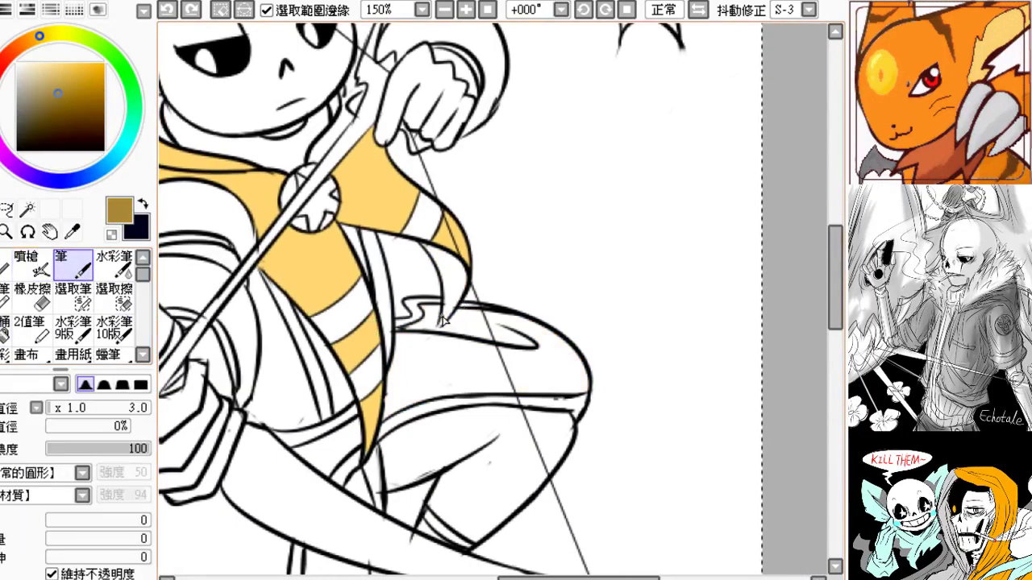
click(6, 330)
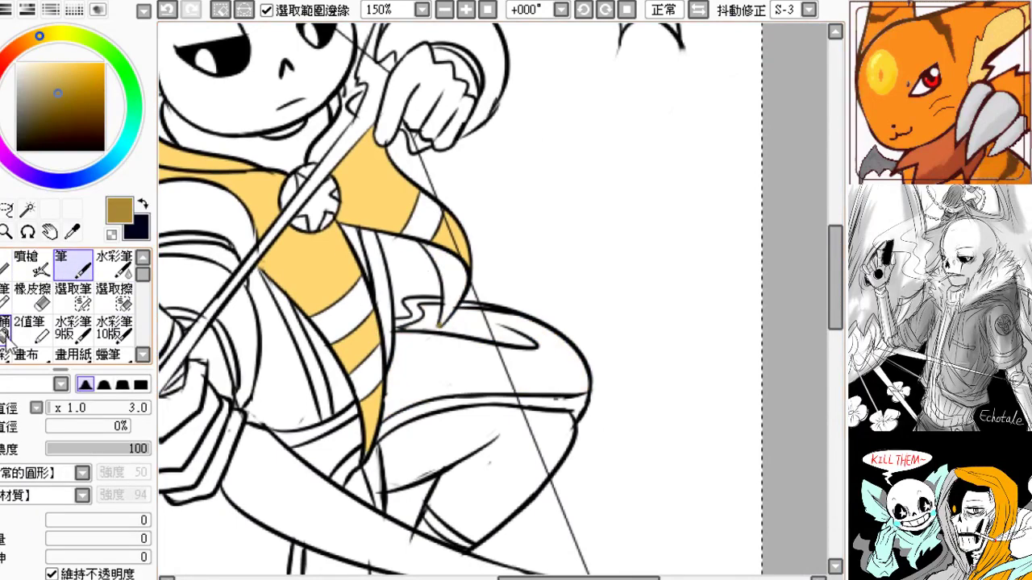
click(445, 270)
- Fill the patterned scarf section behind the near shoulder with dark ochre, leaving its ornaments white
mouse_move(340, 310)
mouse_down()
mouse_move(397, 401)
mouse_move(385, 336)
mouse_move(551, 430)
mouse_move(571, 357)
mouse_move(534, 271)
mouse_move(553, 388)
mouse_move(600, 379)
mouse_up()
key(n)
mouse_move(449, 364)
mouse_down()
mouse_move(479, 424)
mouse_move(451, 411)
mouse_up()
right_click(324, 315)
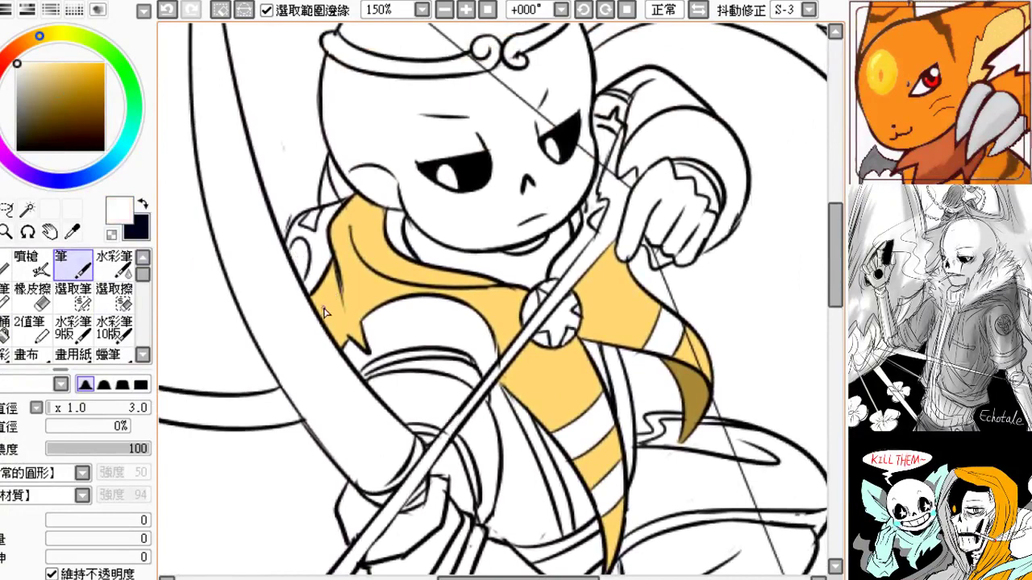
right_click(325, 313)
drag(657, 351, 558, 345)
drag(179, 368, 252, 381)
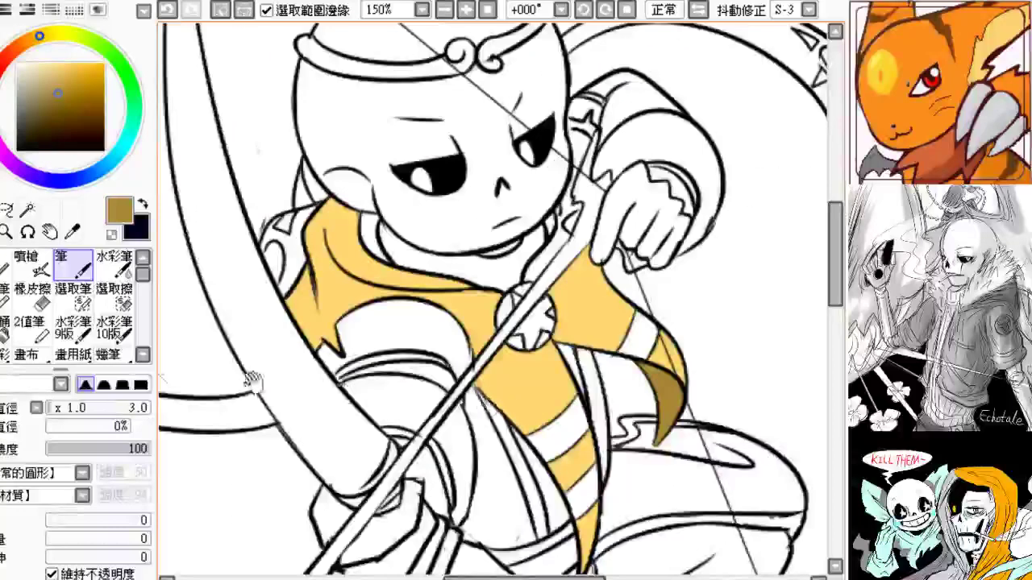
click(6, 332)
click(293, 257)
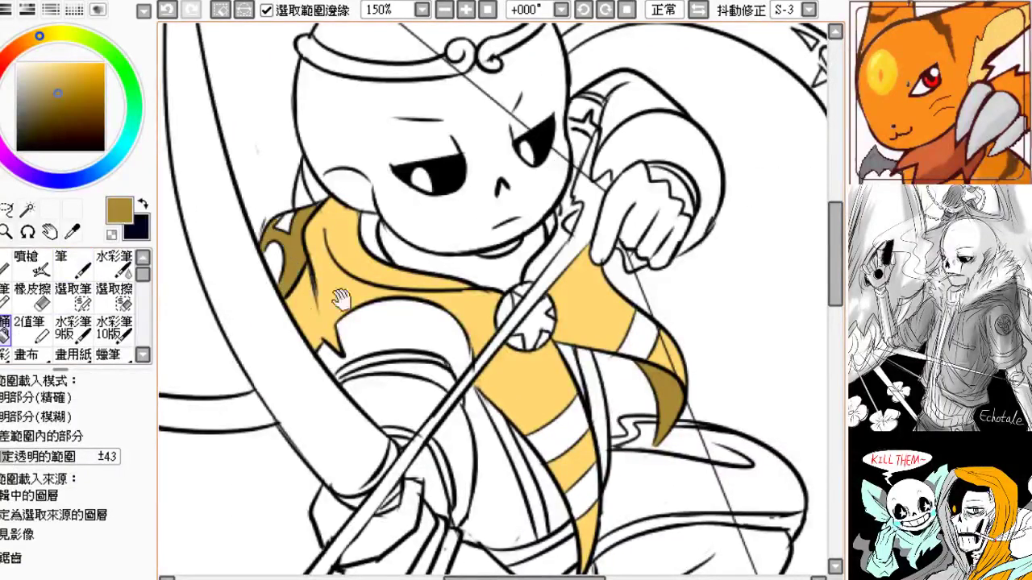
- Sample the dark ochre from the scarf and fill the small scarf pieces behind the head with it
drag(340, 299, 318, 254)
right_click(317, 254)
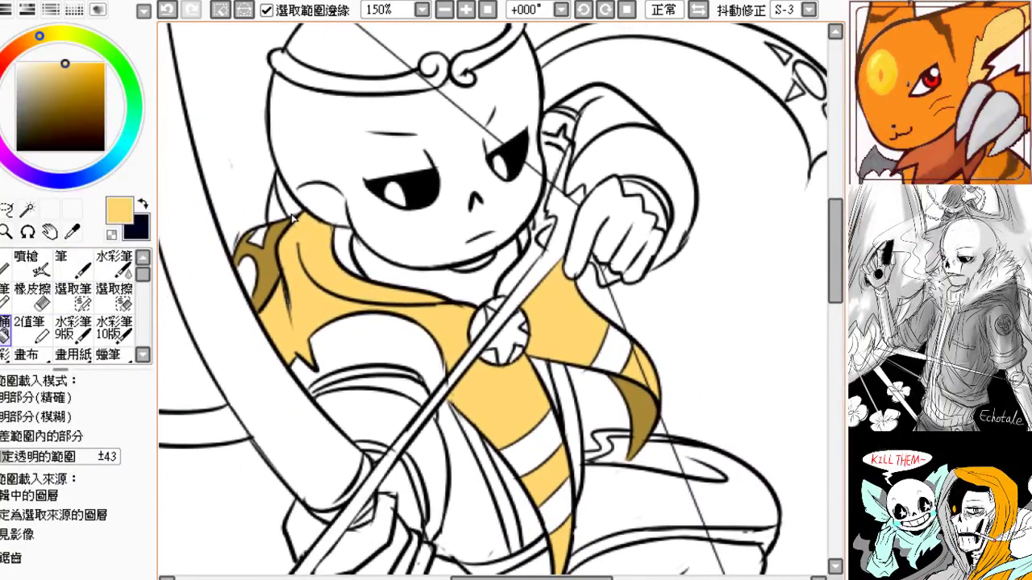
right_click(276, 235)
key(ctrl+z)
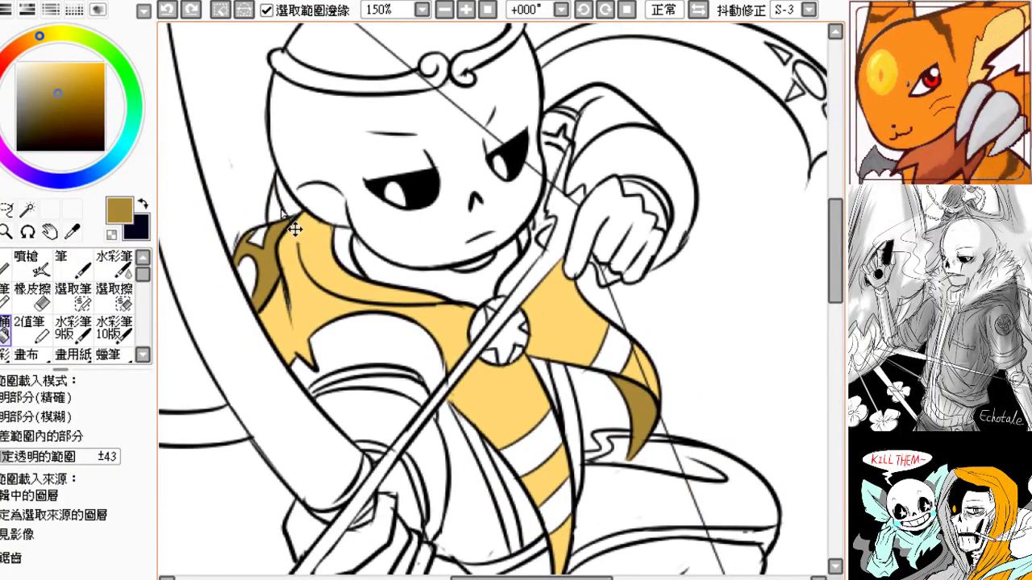
click(277, 212)
click(289, 206)
- Fill the long curved scarf tail behind the bow with light orange-yellow, leaving its ornaments white
drag(318, 273, 301, 180)
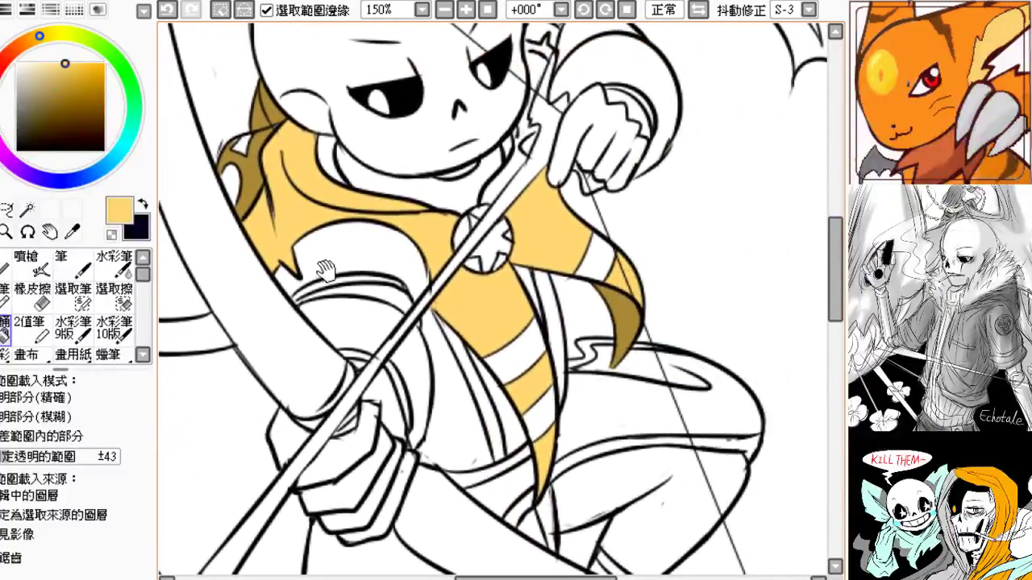
mouse_move(325, 270)
mouse_down()
mouse_move(336, 346)
mouse_move(486, 472)
mouse_move(352, 405)
mouse_up()
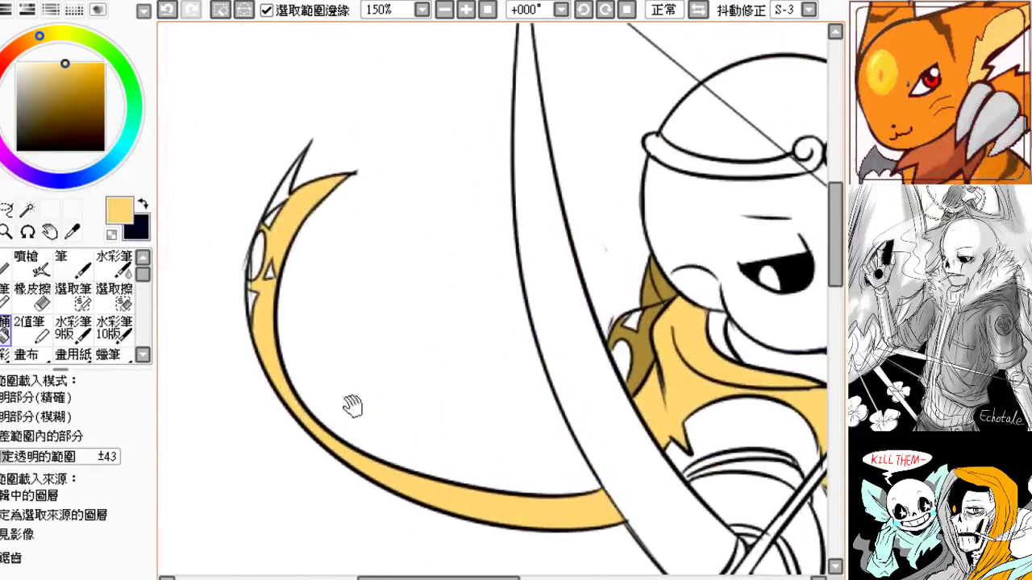
- Fill both parts of the scarf tail above the raised arm with light orange-yellow, leaving its ornaments white
drag(701, 209, 165, 251)
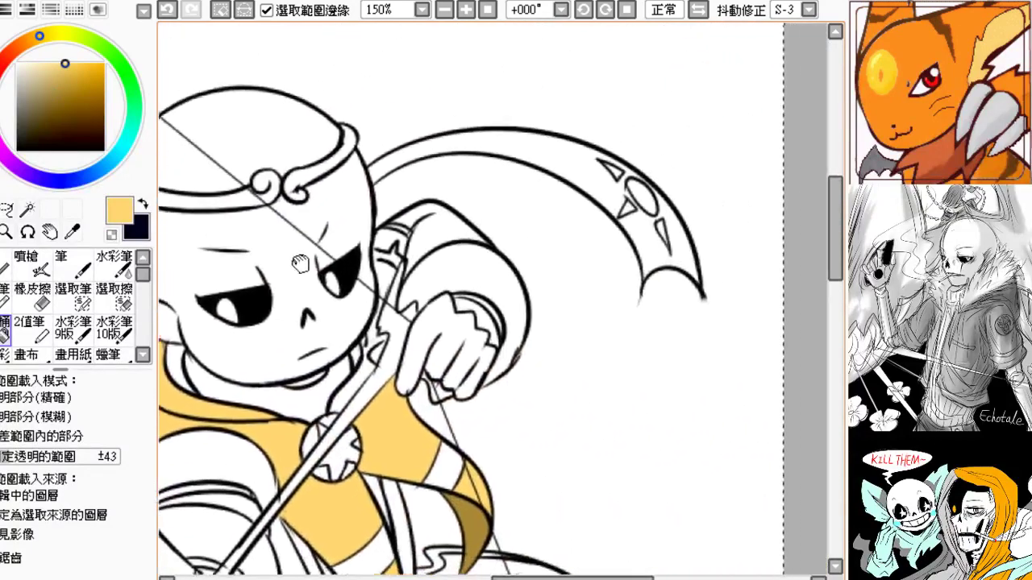
drag(301, 265, 164, 315)
click(376, 201)
drag(304, 282, 227, 243)
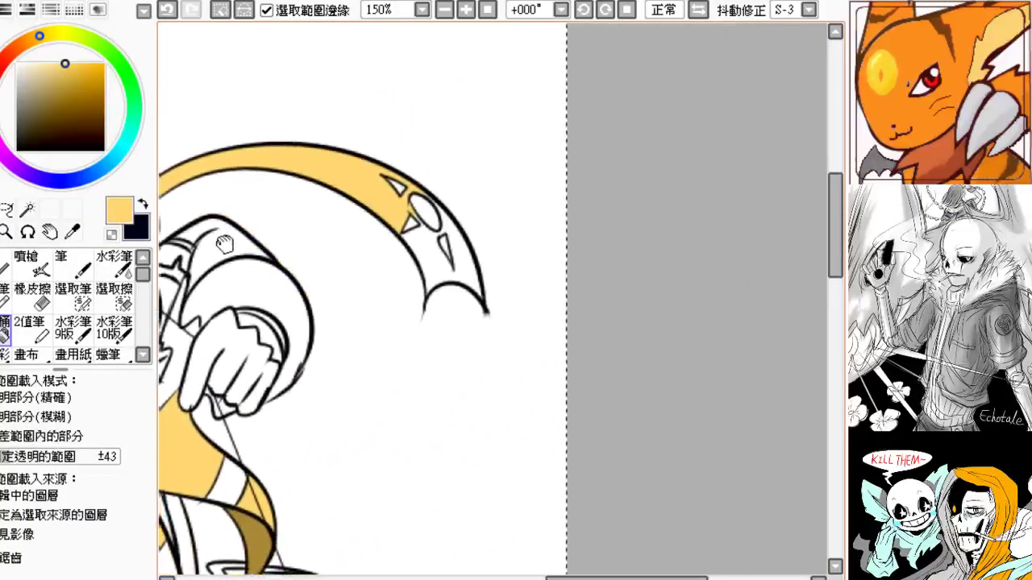
click(432, 249)
drag(423, 264, 513, 241)
click(447, 14)
click(447, 15)
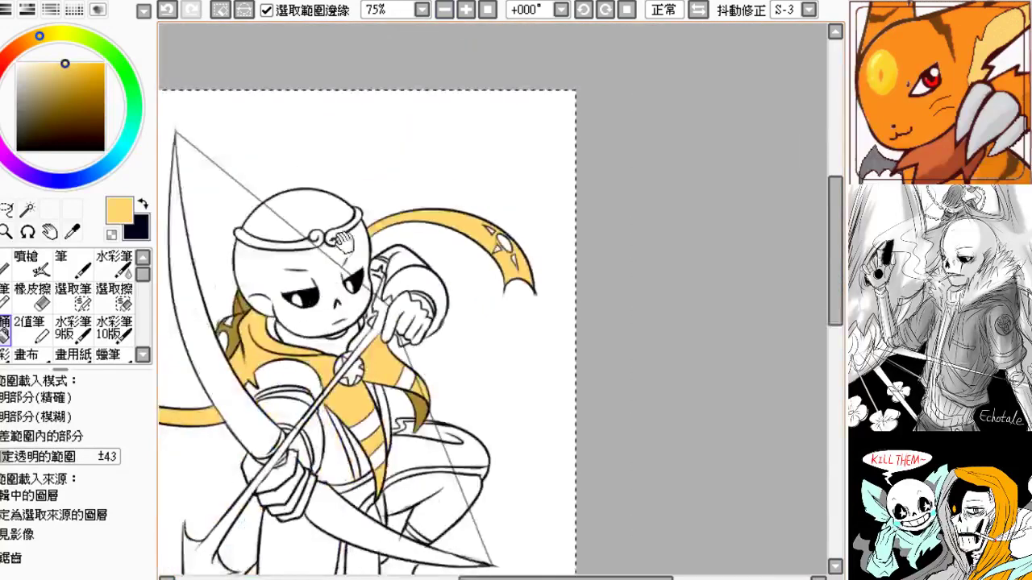
drag(245, 408, 303, 284)
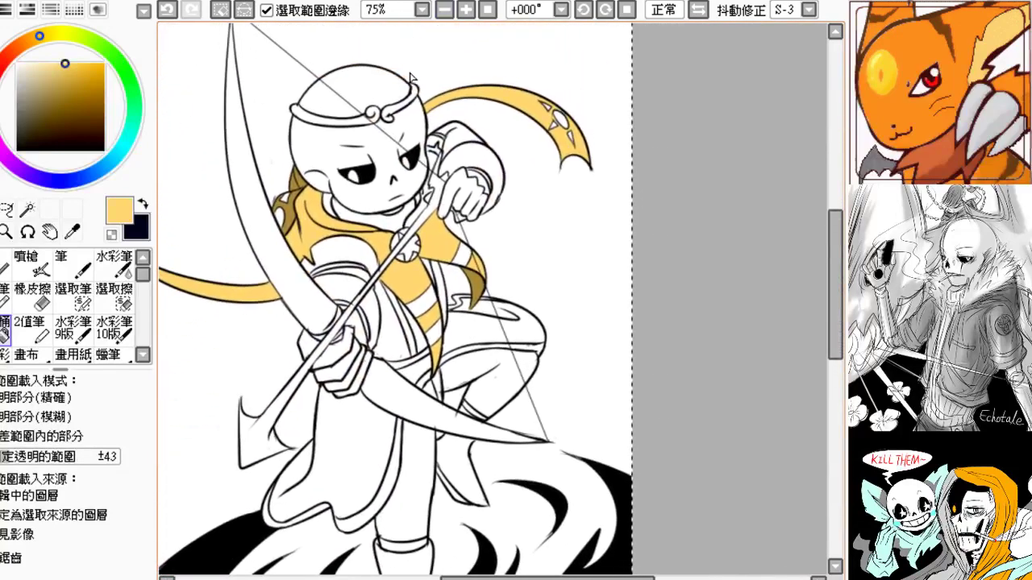
- Try a pale orange-yellow on the tunic's torso panel and long front skirt, and undo both fills
click(465, 10)
drag(391, 138, 435, 202)
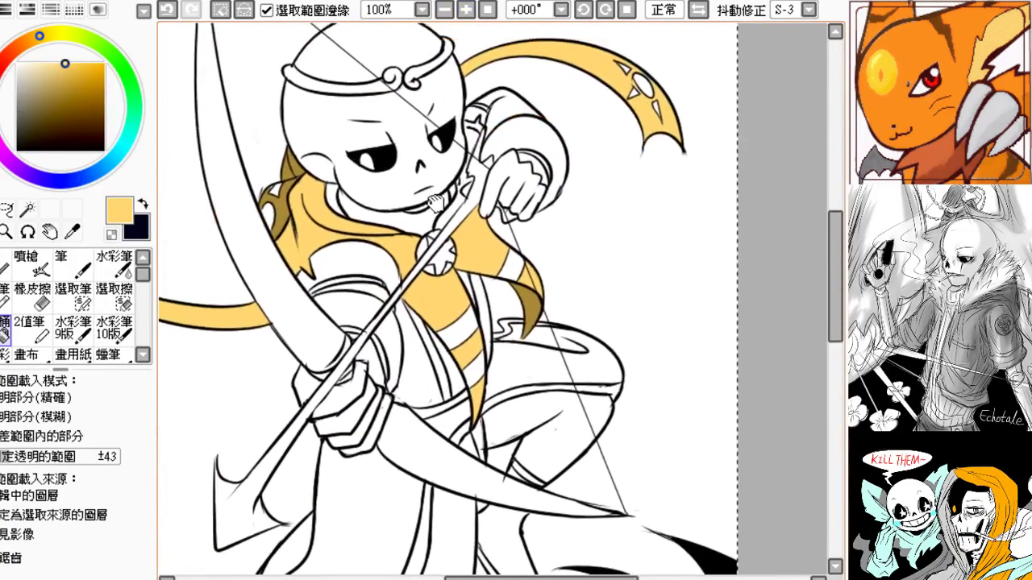
click(49, 63)
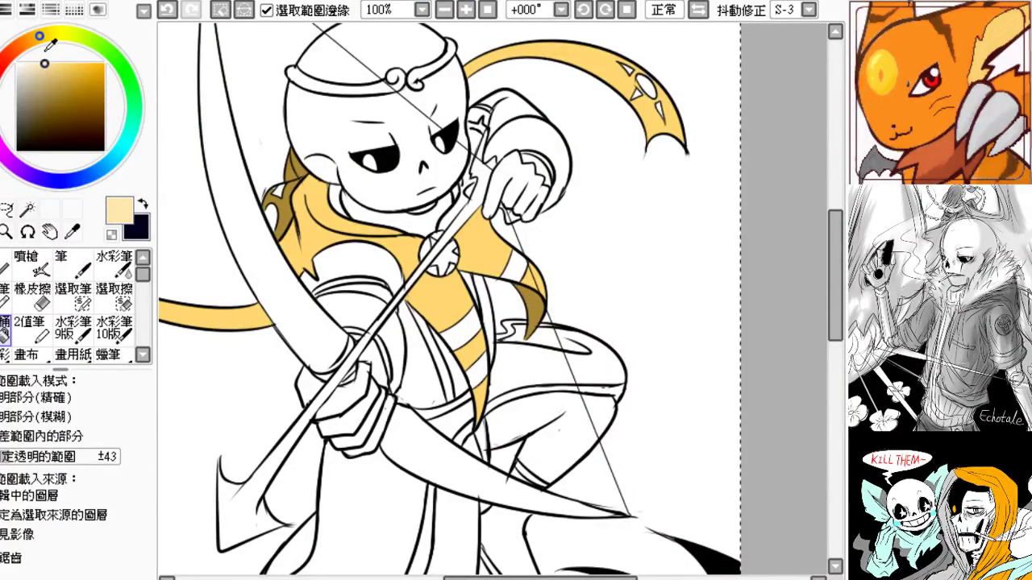
mouse_move(41, 36)
mouse_down()
mouse_move(30, 42)
mouse_move(56, 32)
mouse_up()
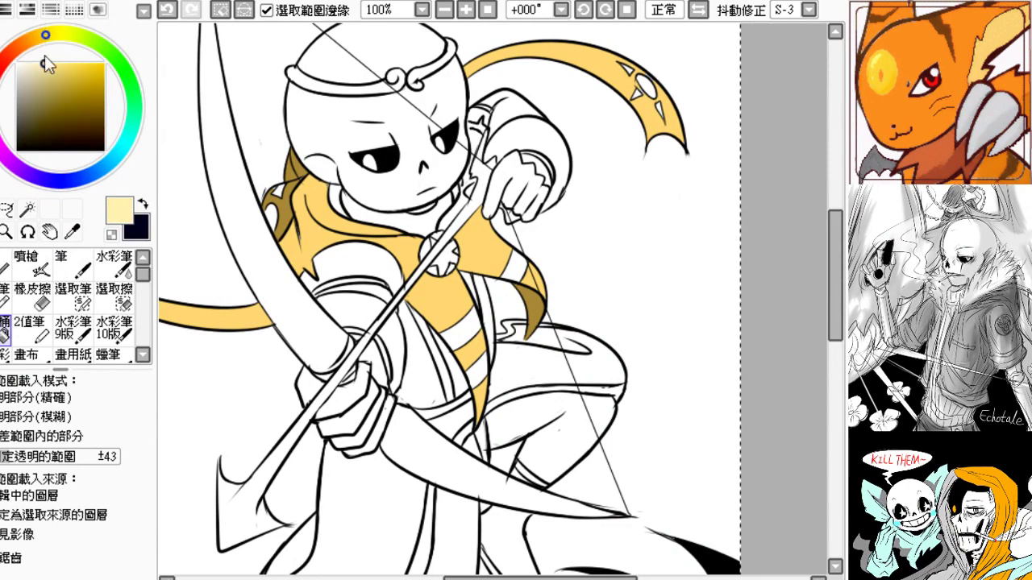
drag(42, 62, 43, 64)
mouse_move(381, 294)
mouse_down()
mouse_move(321, 249)
mouse_move(330, 245)
mouse_up()
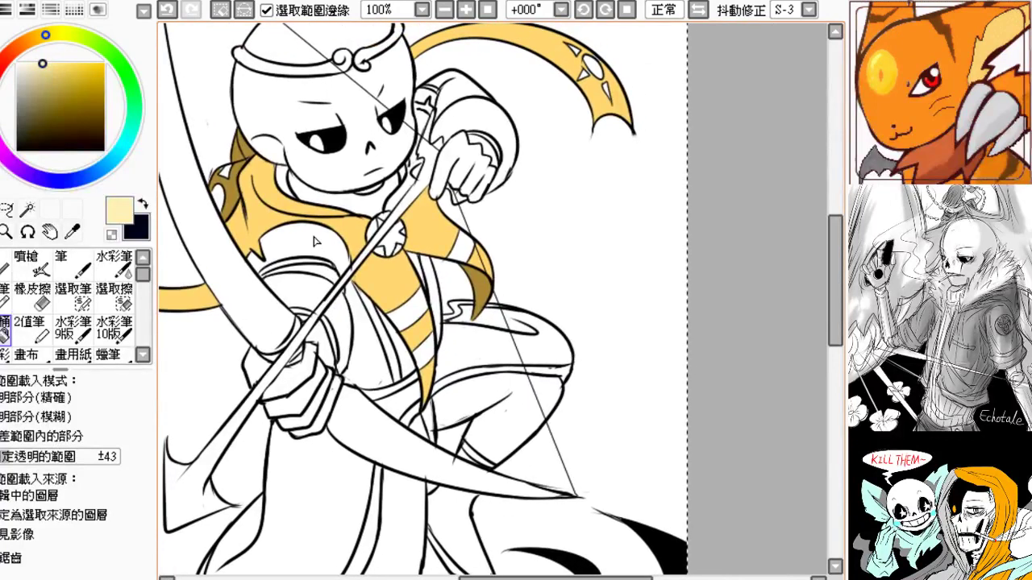
click(358, 319)
drag(367, 360, 329, 344)
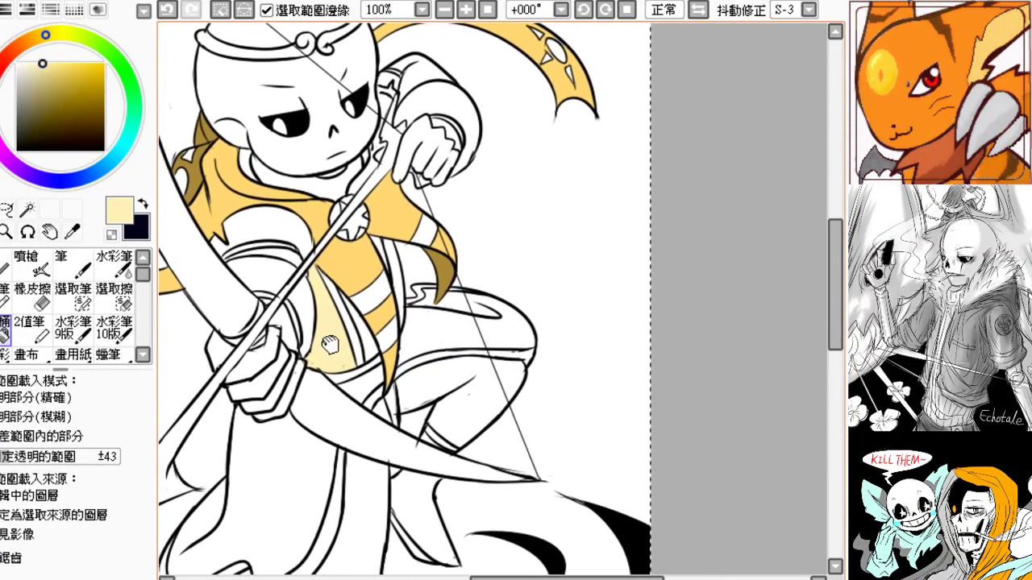
drag(353, 389, 393, 273)
click(319, 357)
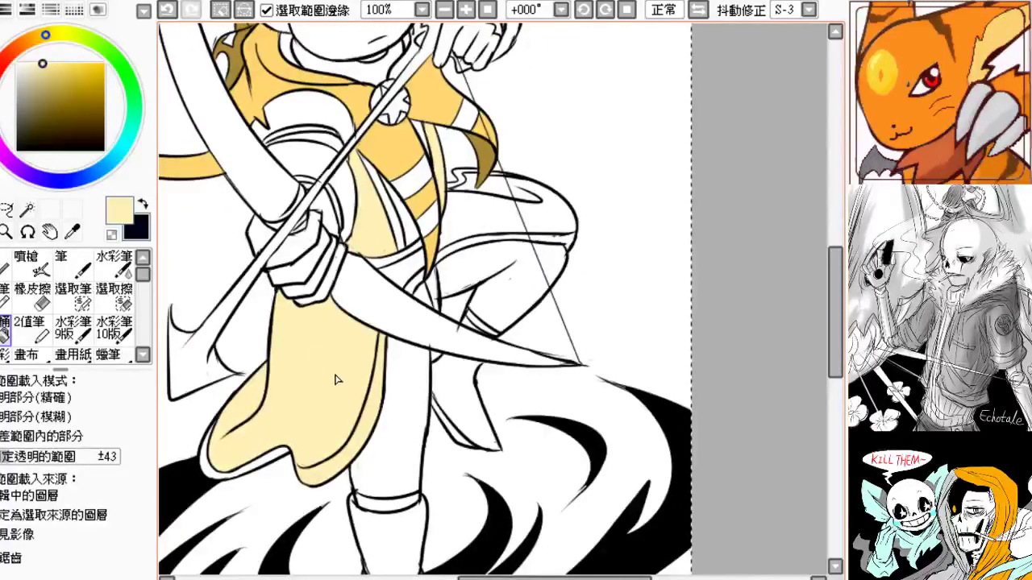
key(ctrl+z)
drag(333, 371, 365, 488)
key(ctrl+z)
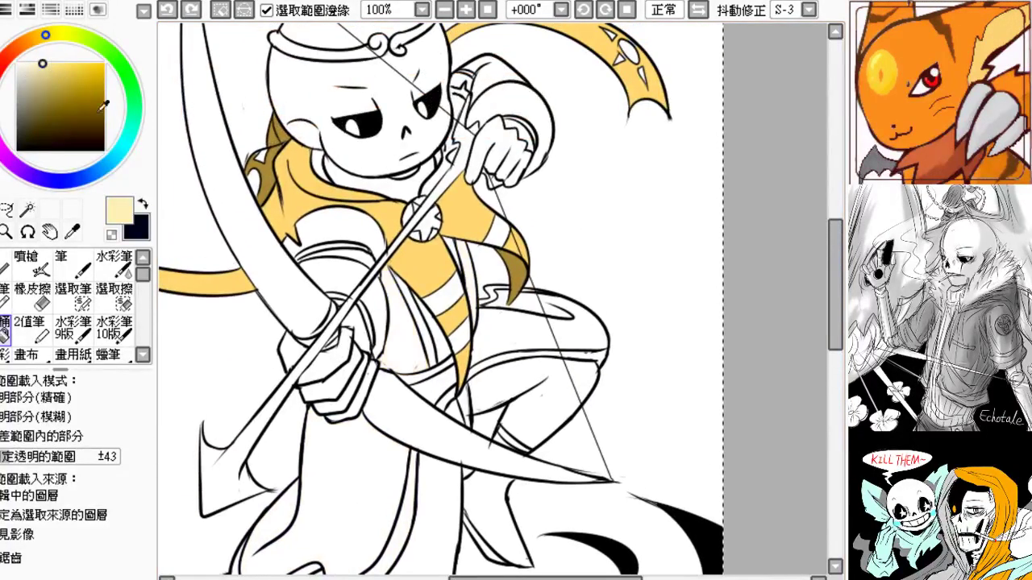
- Choose a pale lemon yellow and fill the tunic's torso panels on both sides of the hanging scarf end
click(132, 139)
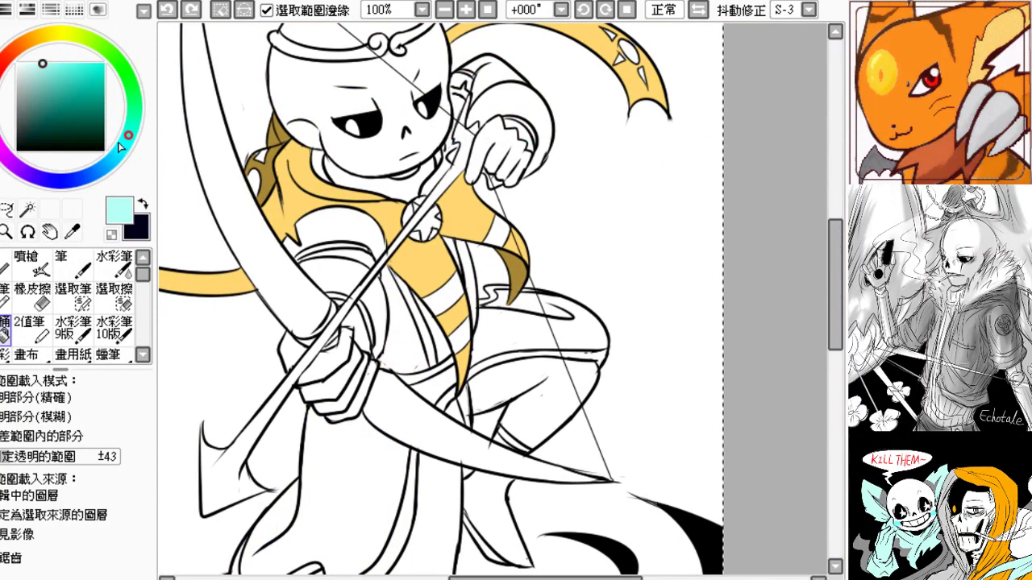
mouse_move(120, 147)
mouse_down()
mouse_move(70, 36)
mouse_move(40, 63)
mouse_up()
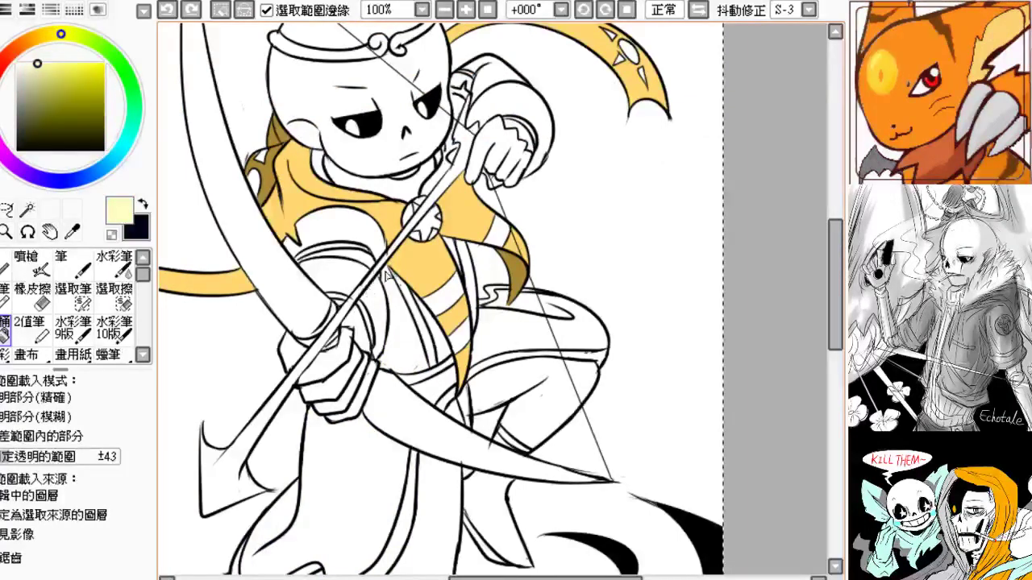
click(401, 308)
drag(400, 391, 389, 379)
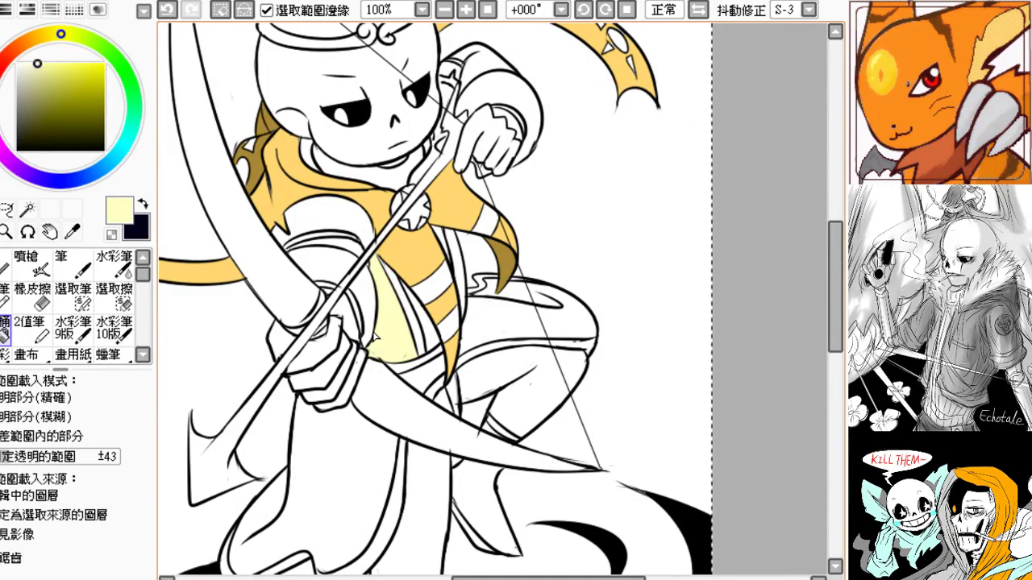
scroll(341, 271, right, 3)
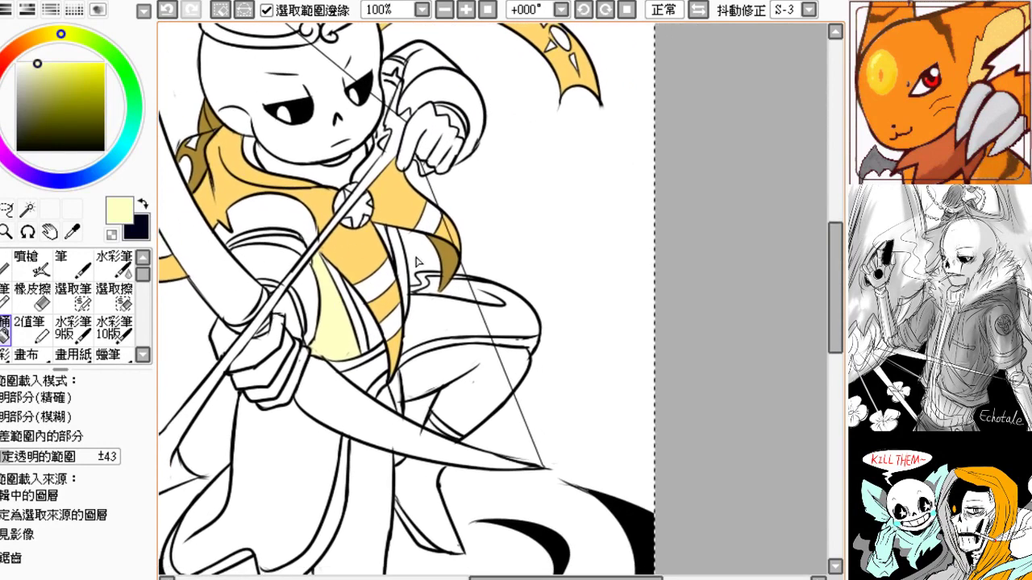
click(402, 252)
drag(285, 441, 338, 354)
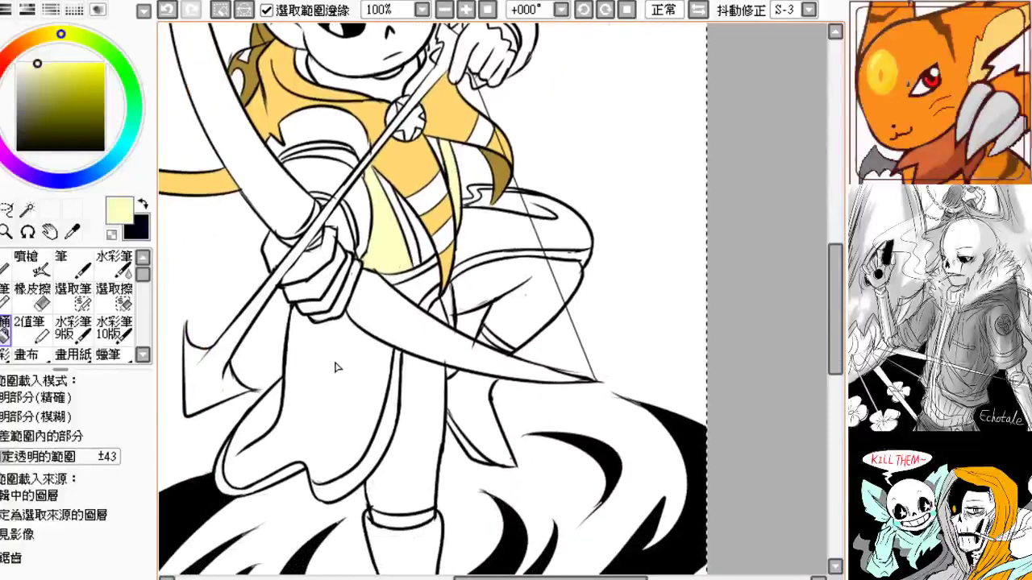
- Fill the long front skirt panel, the waist section and the cloth over the raised thigh with pale lemon yellow
click(73, 264)
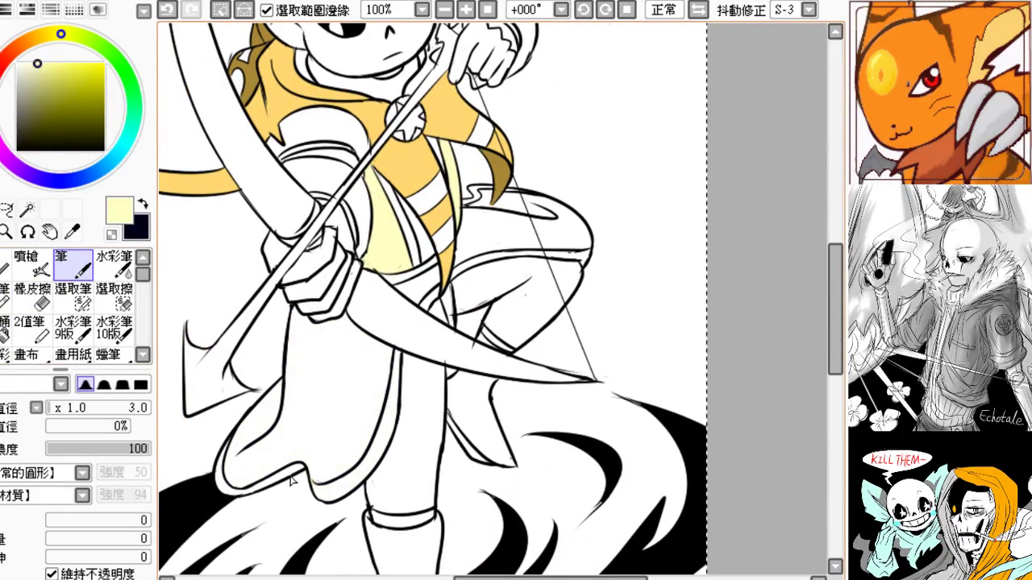
click(7, 331)
click(345, 403)
drag(345, 405, 237, 484)
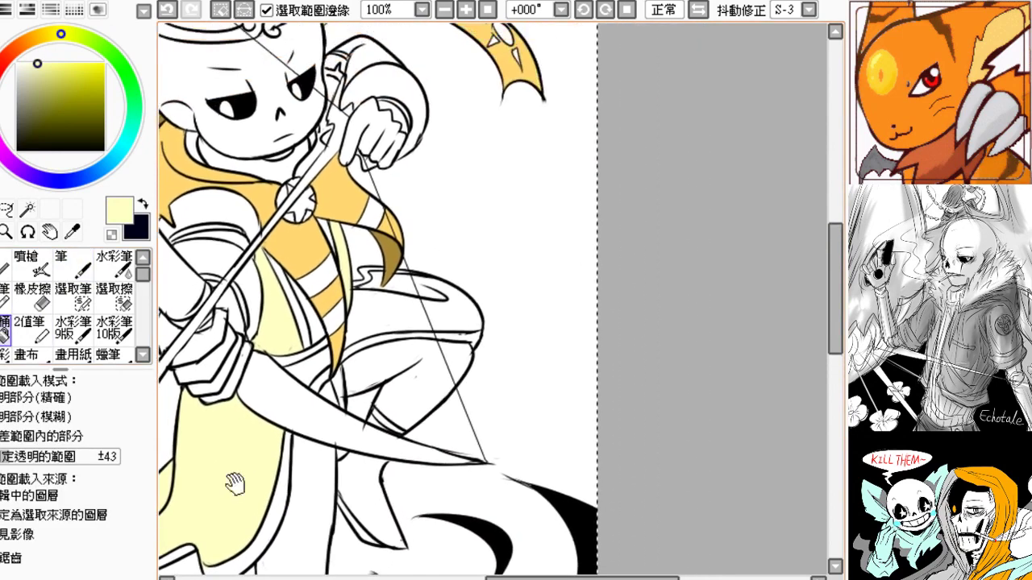
click(300, 374)
mouse_move(360, 372)
mouse_down()
mouse_move(371, 377)
mouse_move(355, 384)
mouse_up()
click(372, 331)
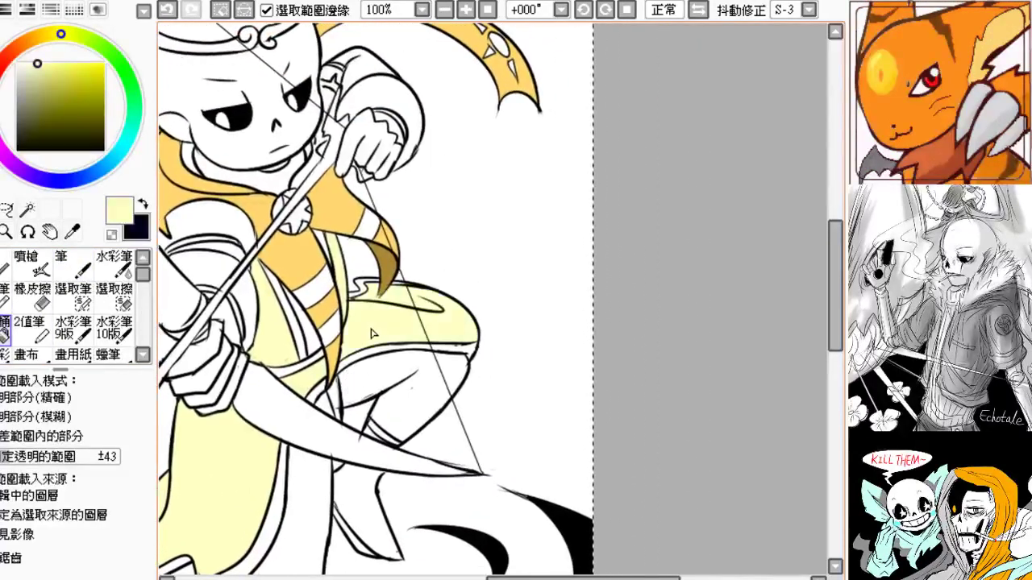
mouse_move(309, 419)
mouse_down()
mouse_move(396, 344)
mouse_move(414, 249)
mouse_move(408, 200)
mouse_up()
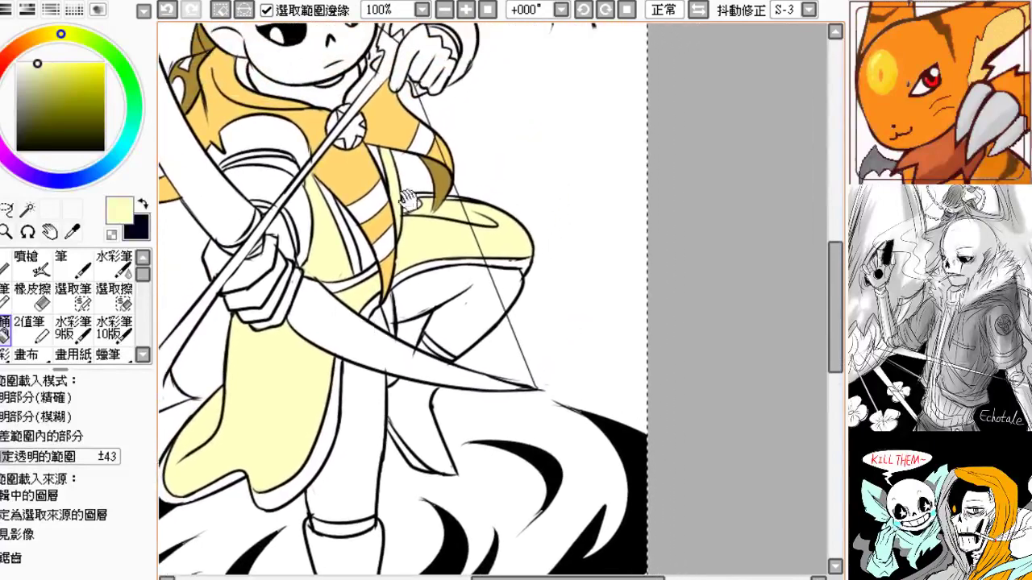
- Sample the light orange-yellow from the scarf and fill the glove of the hand holding the bow, including its fingers
click(446, 9)
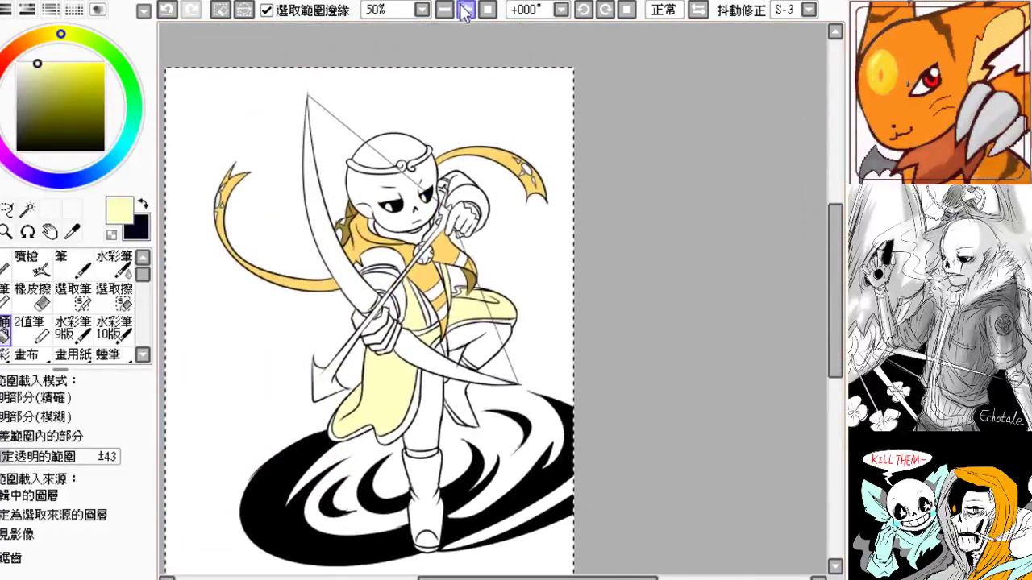
click(465, 9)
drag(395, 151, 450, 211)
drag(336, 280, 350, 234)
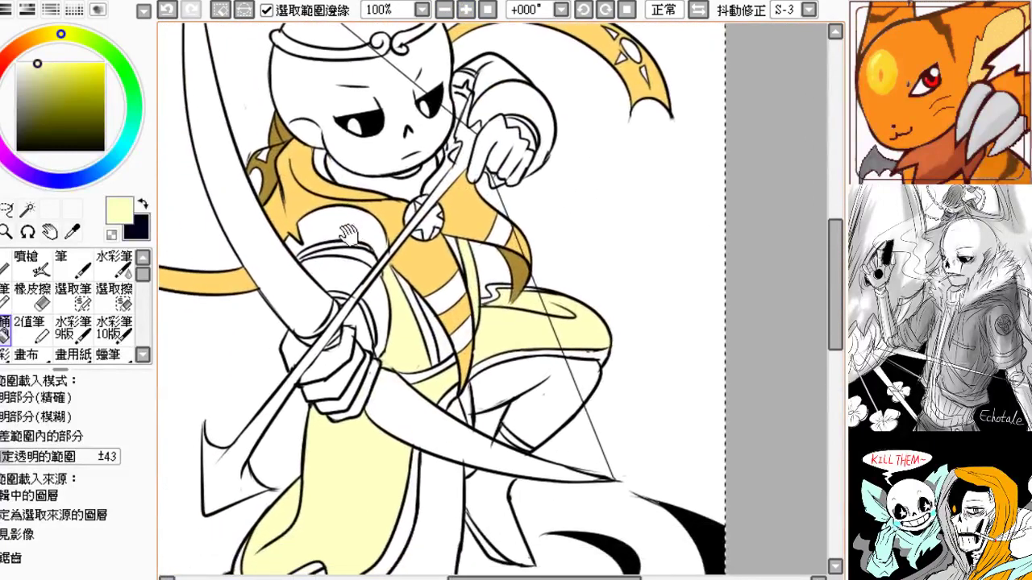
right_click(293, 207)
drag(301, 353, 291, 346)
click(286, 343)
click(316, 361)
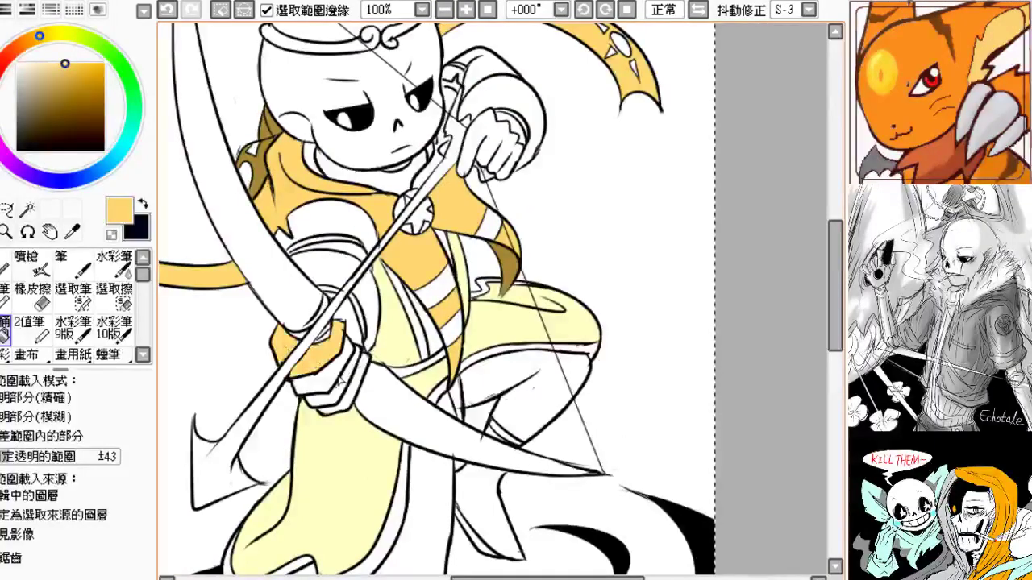
click(332, 375)
click(346, 402)
- Fill the glove of the hand drawing the string and the small scarf piece beside the arrow with light orange-yellow
drag(379, 373, 277, 424)
click(347, 370)
drag(430, 258, 425, 308)
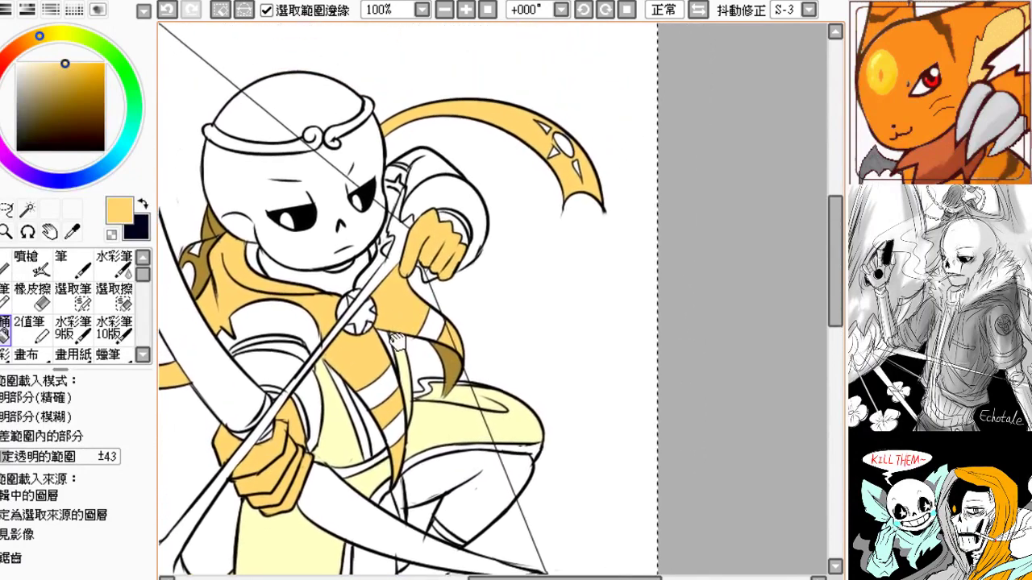
click(467, 10)
click(467, 10)
drag(375, 120, 433, 209)
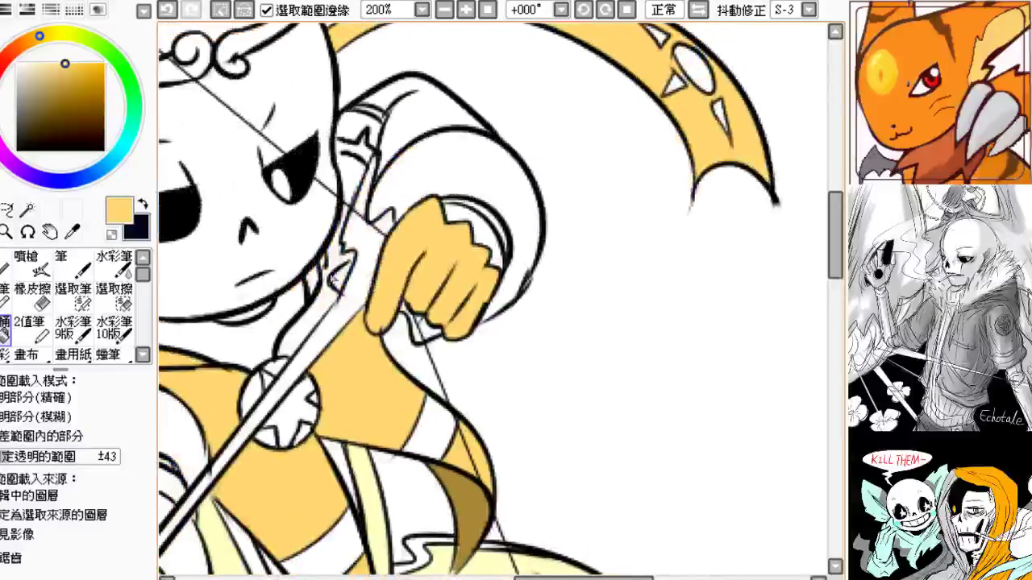
click(338, 288)
drag(306, 380, 396, 336)
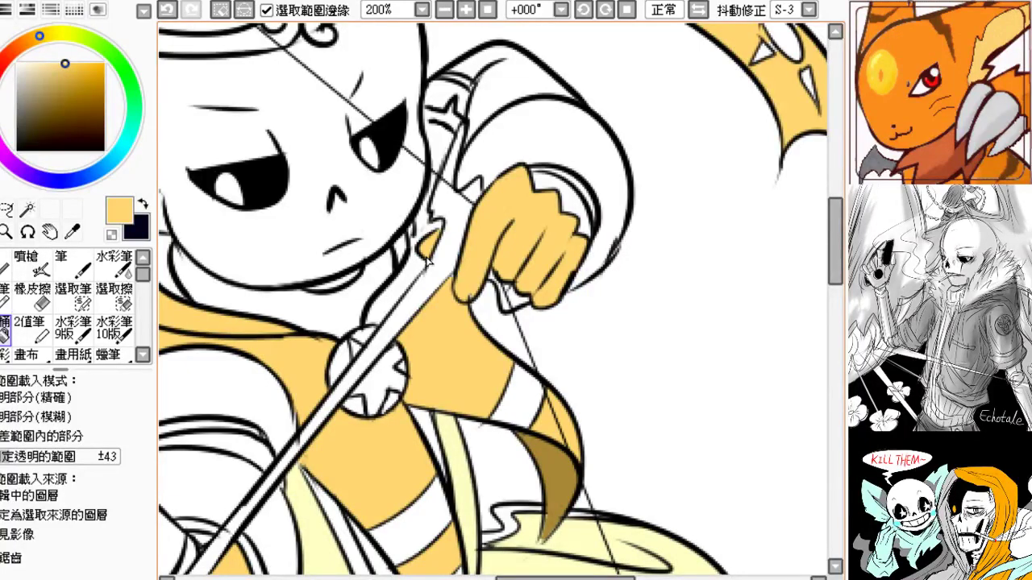
- Mix a dark charcoal grey and try filling the neck area under the chin with it
drag(277, 252, 362, 279)
click(444, 9)
mouse_move(425, 178)
mouse_down()
mouse_move(426, 233)
mouse_move(412, 167)
mouse_up()
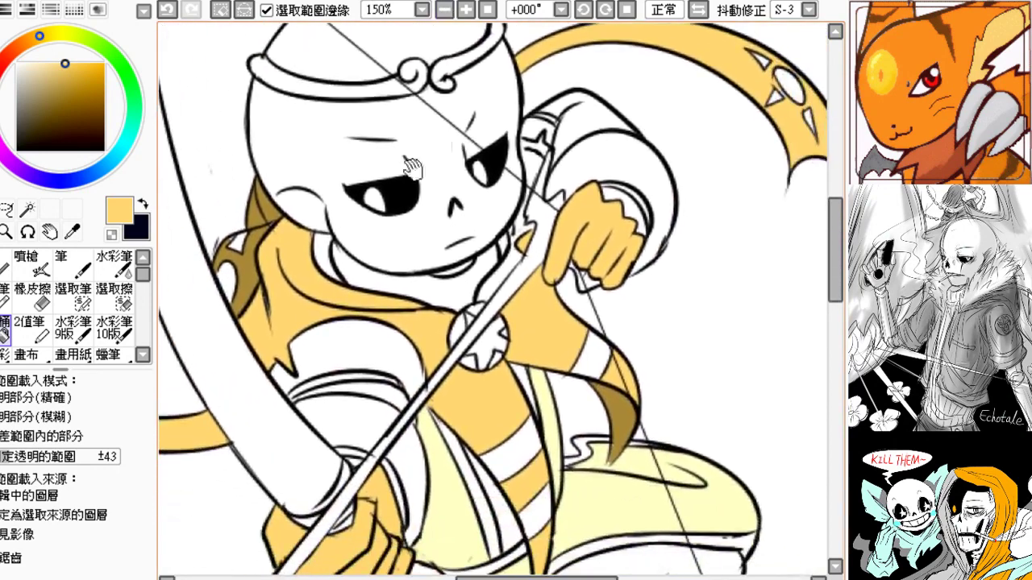
right_click(246, 259)
drag(315, 323, 253, 335)
drag(55, 96, 1, 128)
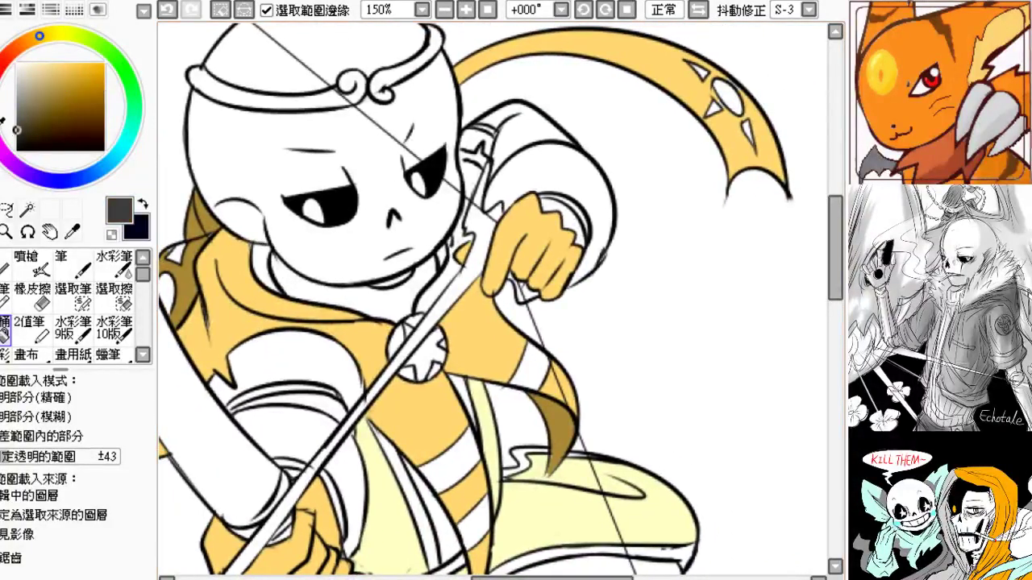
click(17, 139)
click(358, 308)
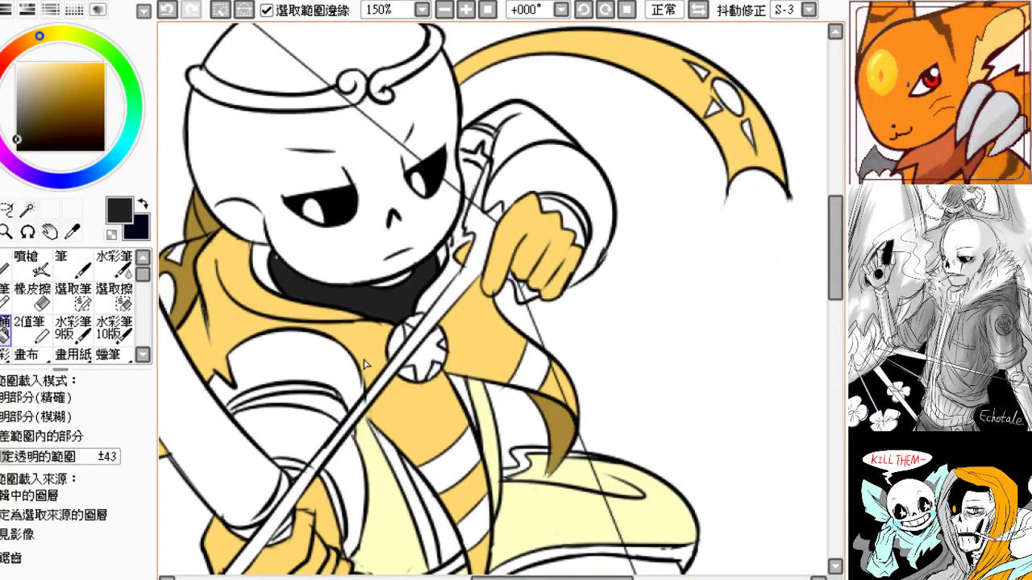
drag(367, 363, 335, 310)
key(ctrl+z)
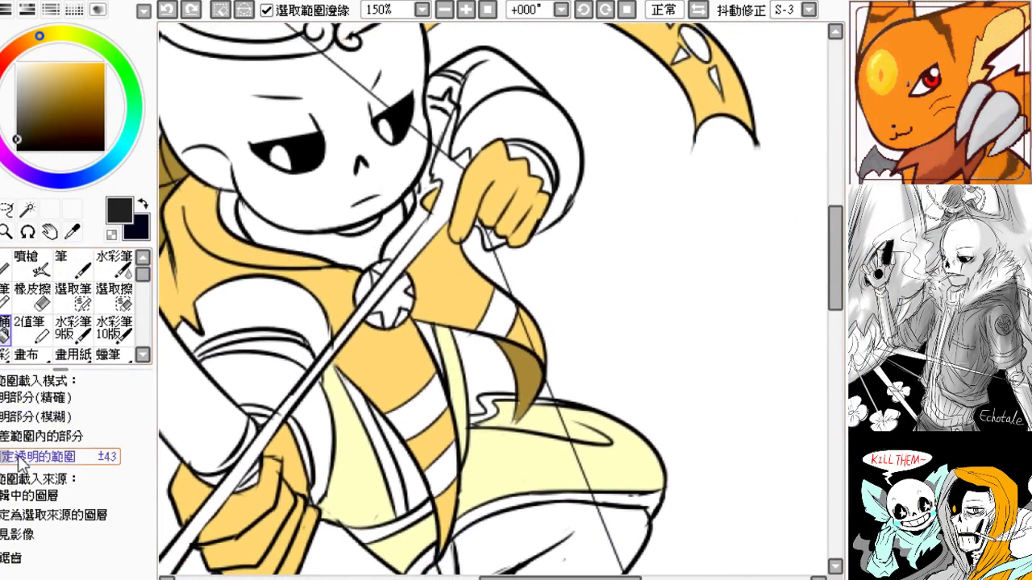
- Raise the fill's transparency tolerance to ±111 and fill the neck and the narrow torso strip with dark charcoal grey
drag(18, 459, 43, 458)
click(344, 245)
drag(305, 332, 284, 290)
click(386, 428)
drag(387, 432, 315, 406)
- Sample the light orange-yellow and touch up the cuff edge of the string hand's glove with the Pen
drag(338, 324, 230, 471)
right_click(358, 262)
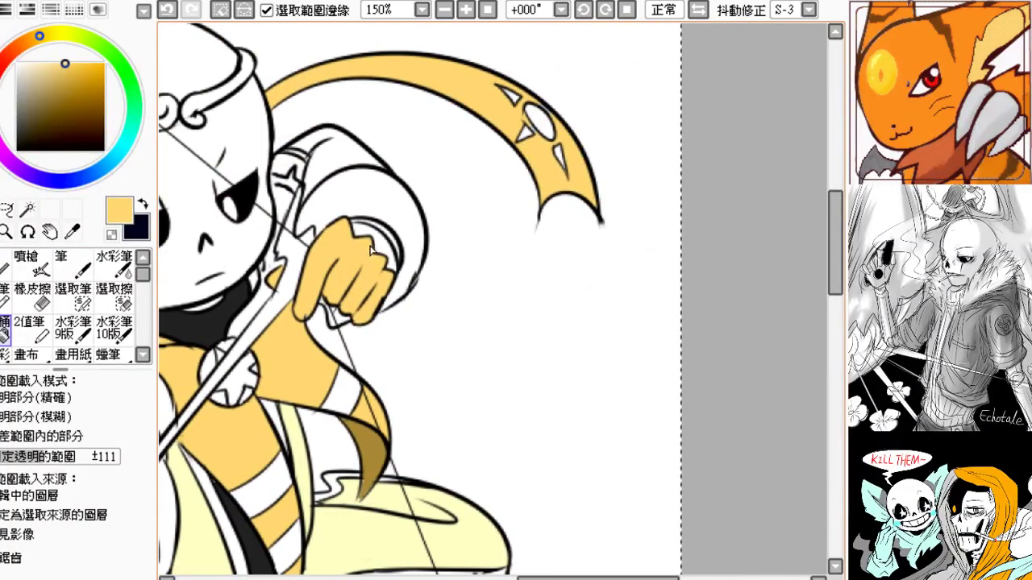
drag(357, 278, 438, 299)
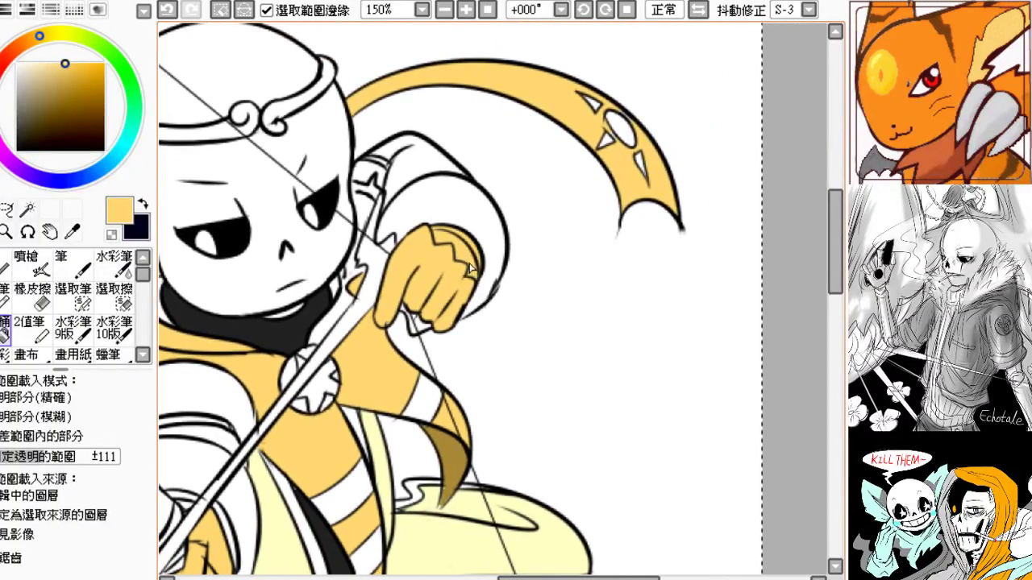
key(n)
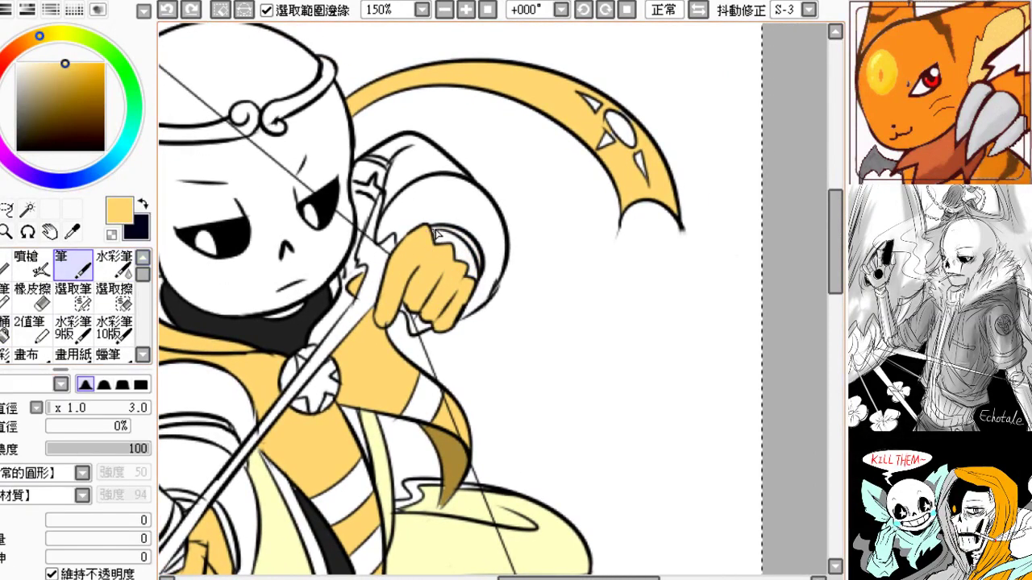
drag(440, 233, 432, 227)
click(4, 332)
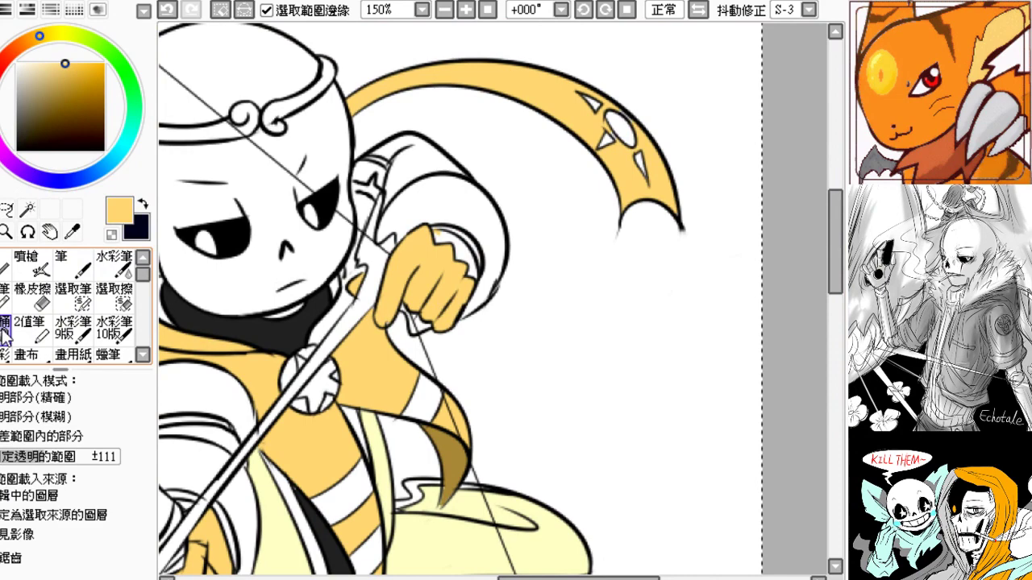
- Try to fill the glove cuff of the string hand with light orange-yellow
click(465, 249)
drag(417, 311, 450, 310)
click(437, 249)
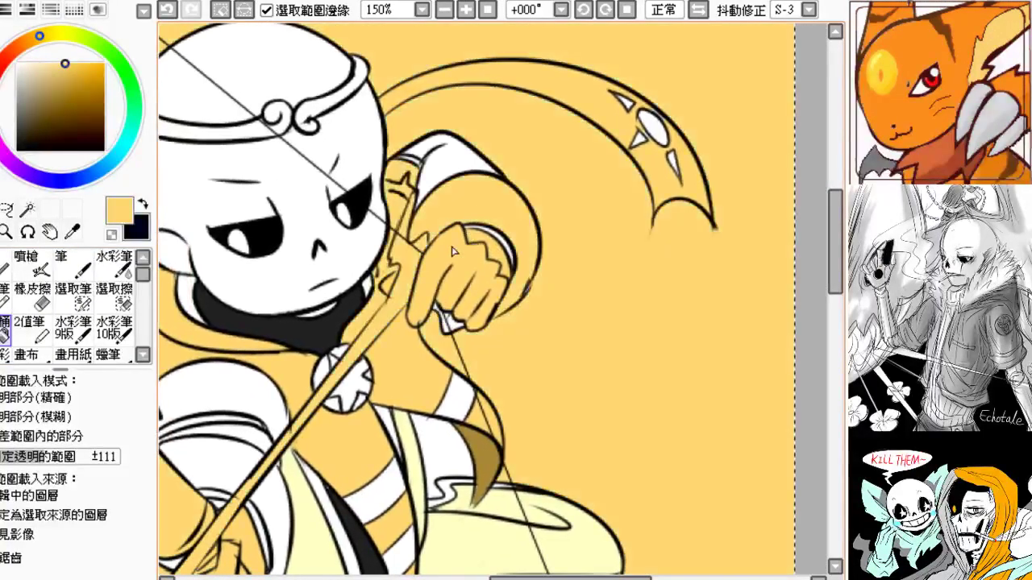
key(ctrl+z)
drag(252, 317, 191, 333)
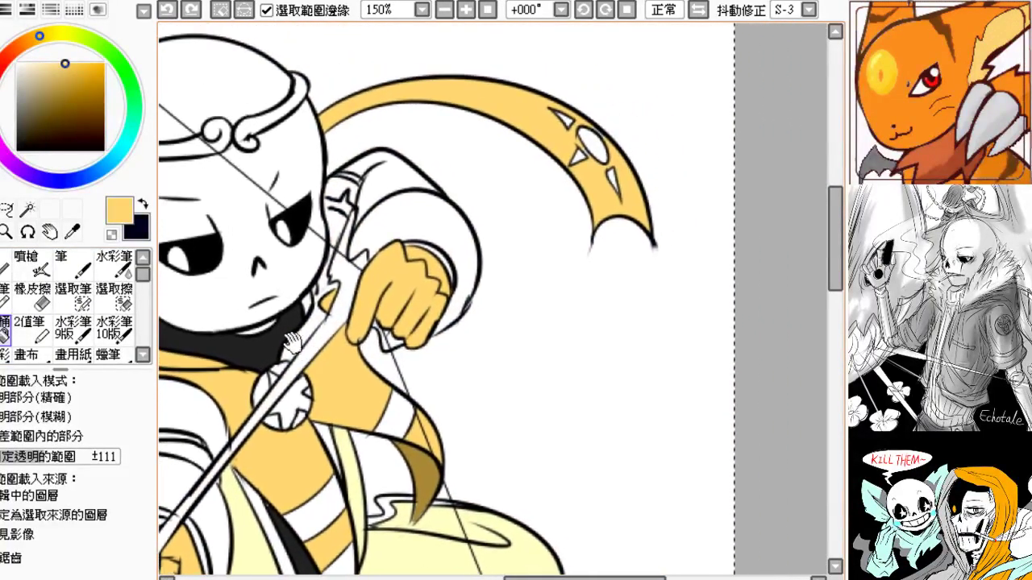
- Patch the outline near the string hand's sleeve with the Pen and retry the light orange-yellow cuff fill
click(71, 270)
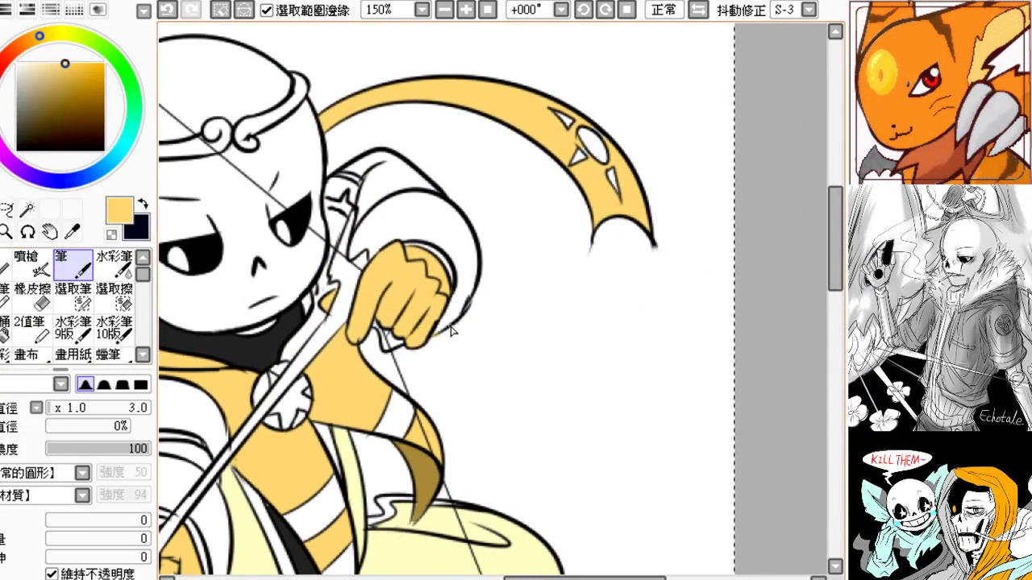
drag(408, 375, 438, 381)
click(4, 331)
click(423, 233)
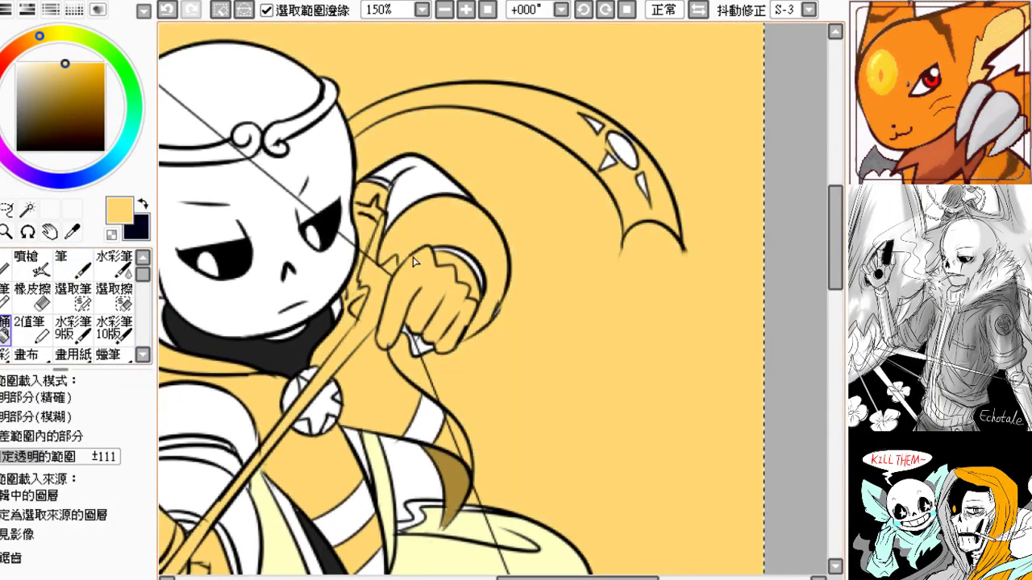
key(ctrl+z)
drag(463, 295, 468, 263)
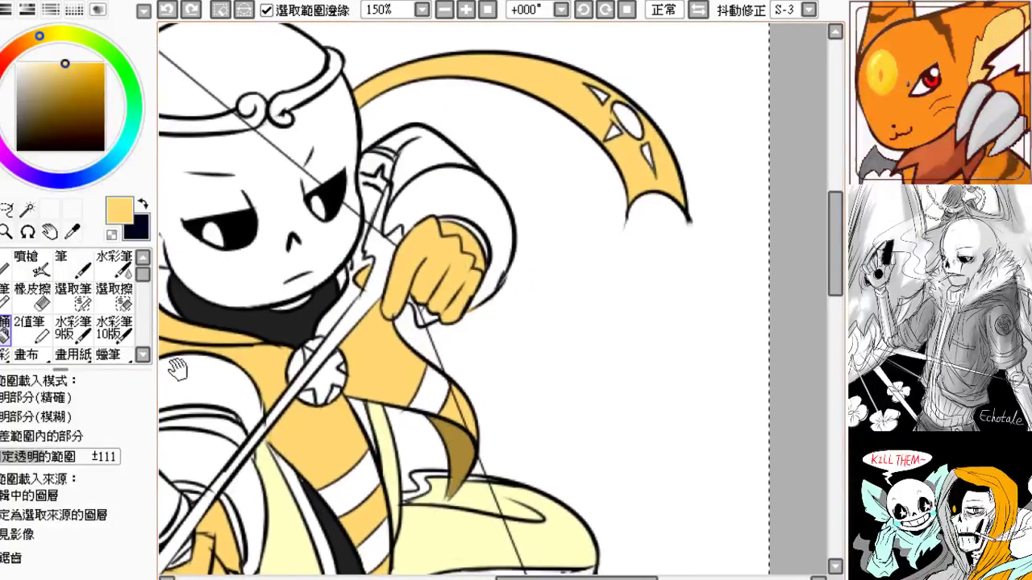
- Set the fill's transparency tolerance to ±51 and fill the forearm sleeves of both arms with light orange-yellow
drag(16, 457, 15, 457)
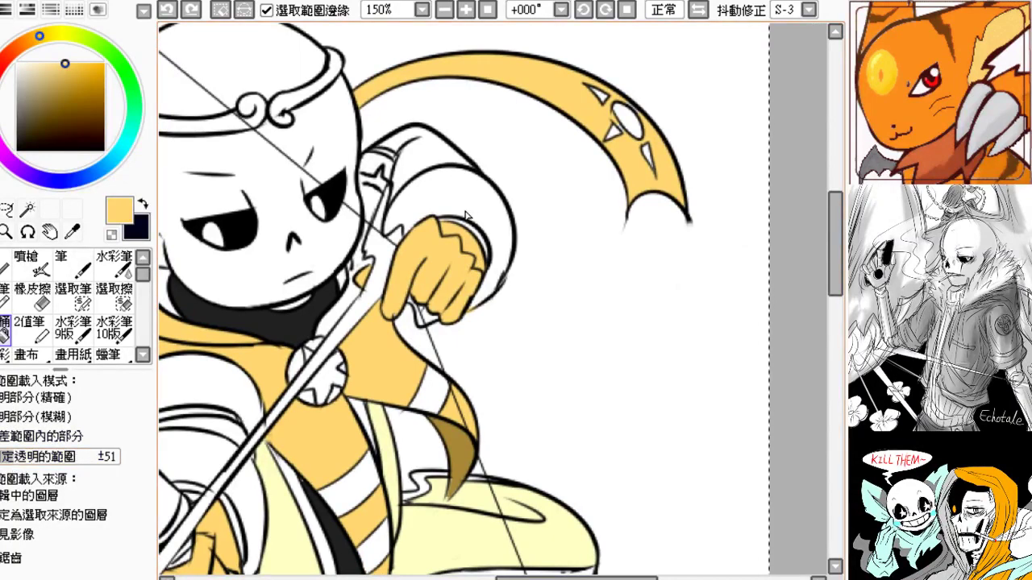
click(470, 202)
drag(331, 330, 442, 147)
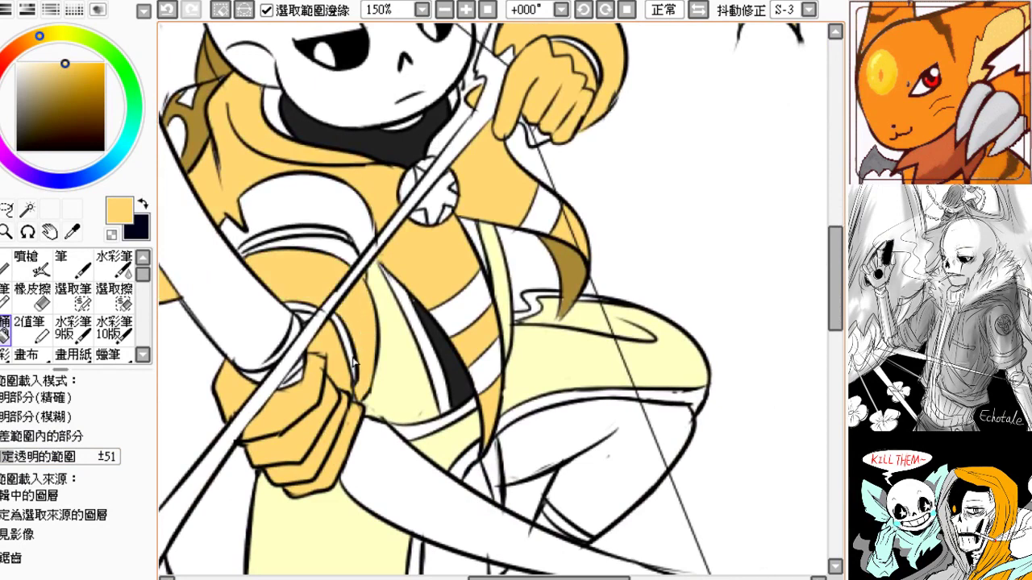
drag(325, 378, 324, 373)
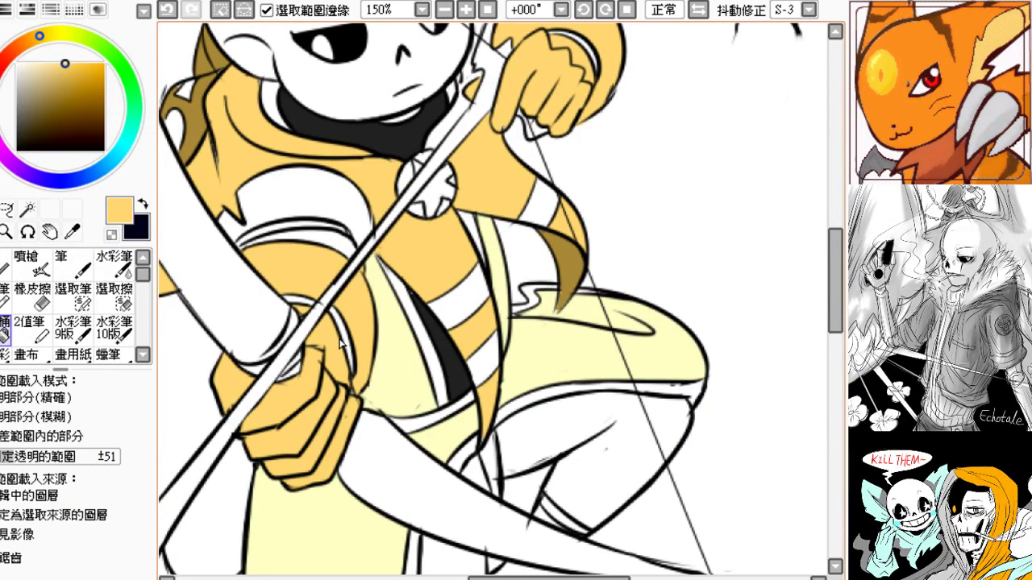
- Sample the dark charcoal grey from the neck and fill the upper arms of both the bow arm and the string arm
drag(326, 272, 350, 284)
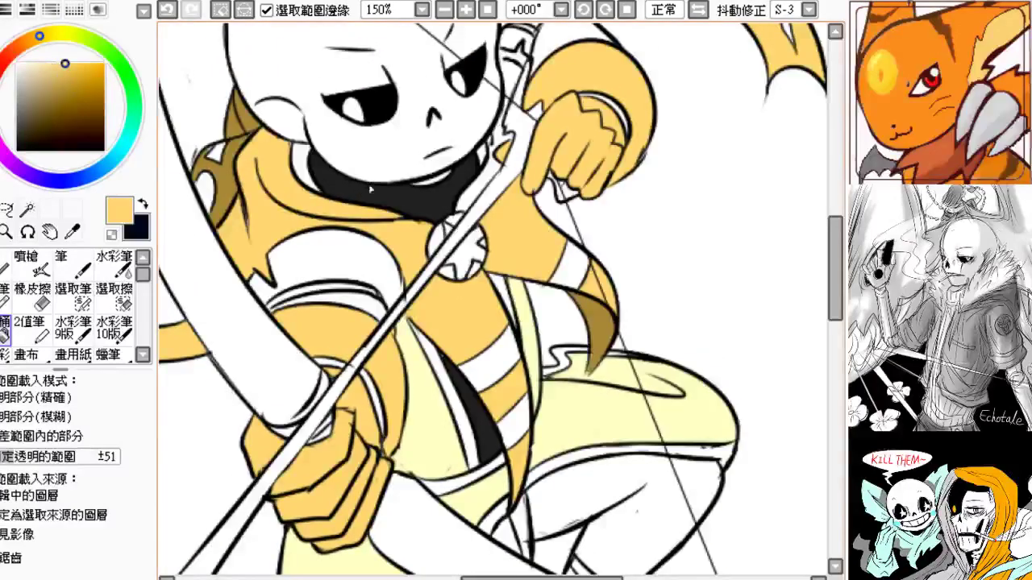
alt+click(396, 191)
drag(373, 318, 206, 473)
click(319, 306)
click(328, 269)
click(429, 163)
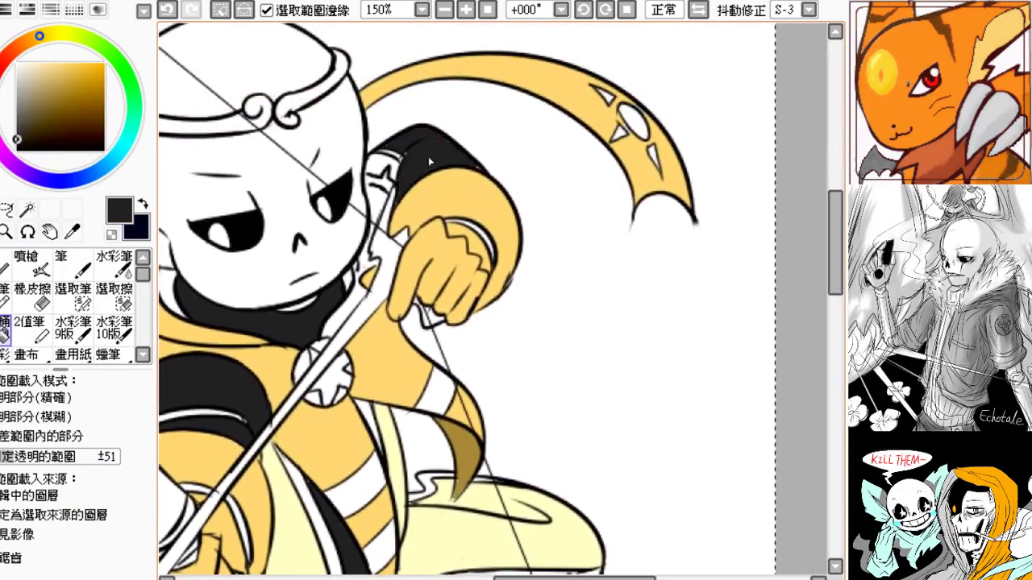
- Mix a pale mint green and fill the border along the tunic's long lower hem
drag(370, 307, 399, 48)
click(444, 9)
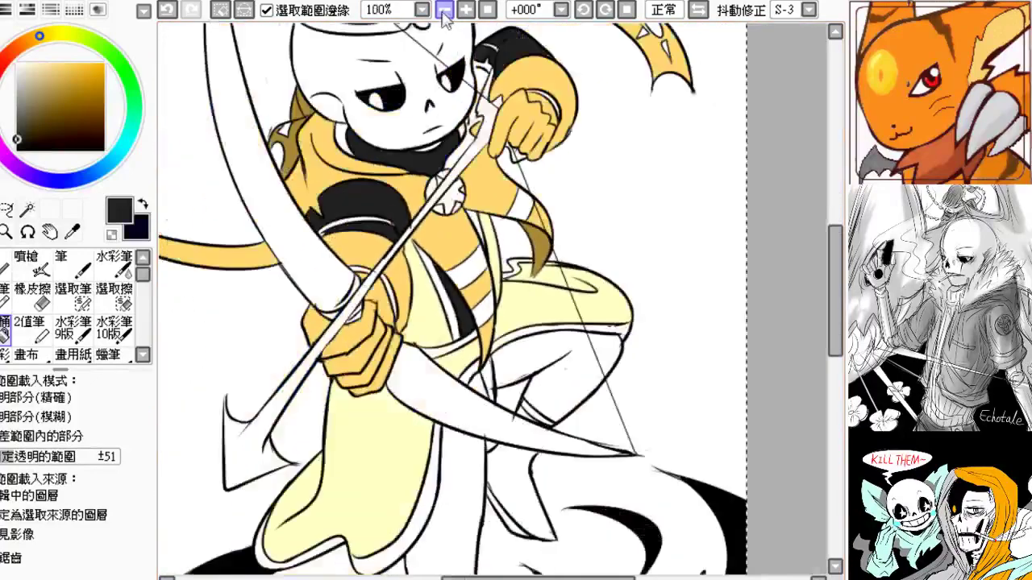
click(444, 9)
click(131, 126)
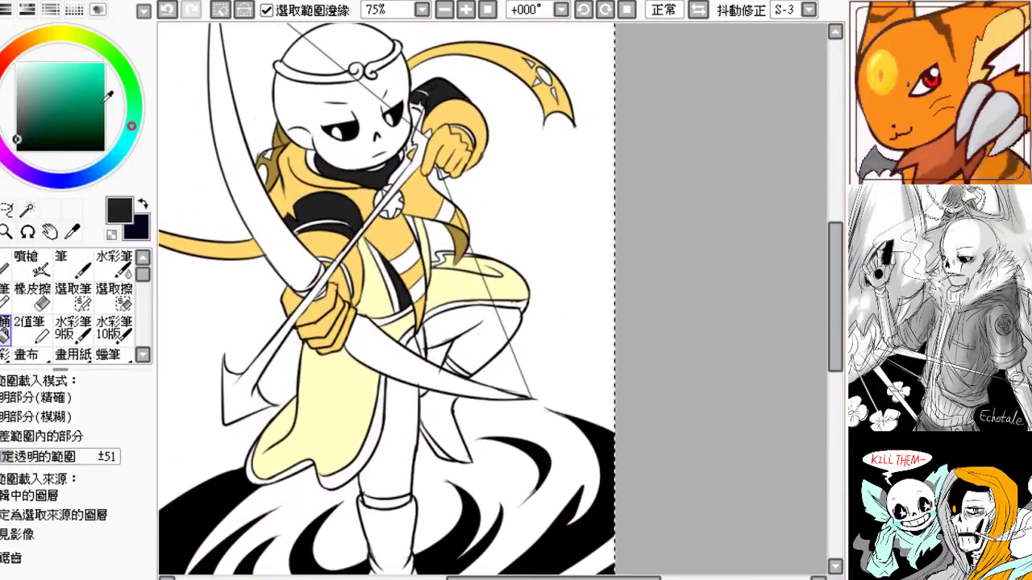
click(44, 63)
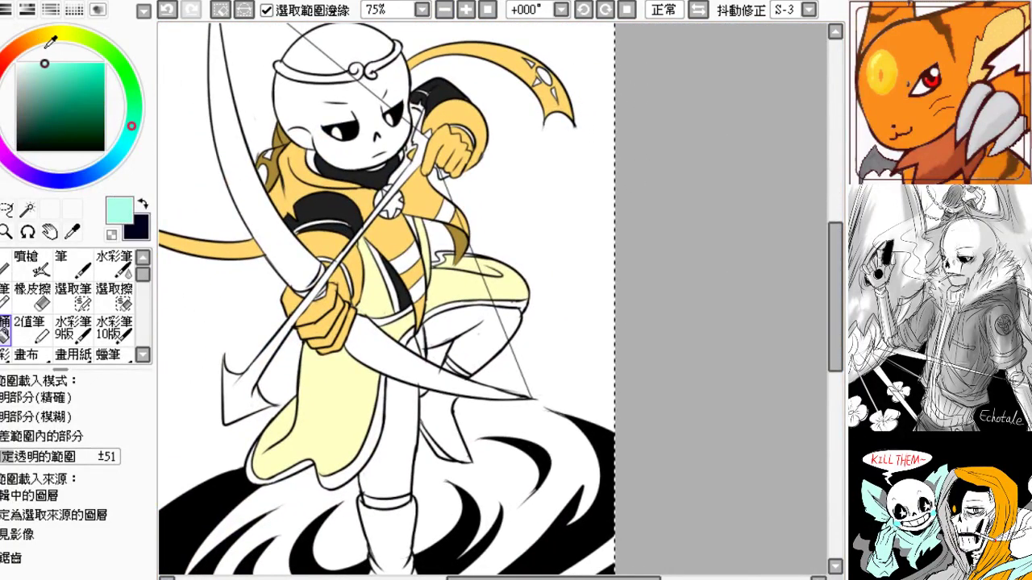
click(358, 460)
drag(313, 478, 335, 417)
key(ctrl+z)
click(34, 60)
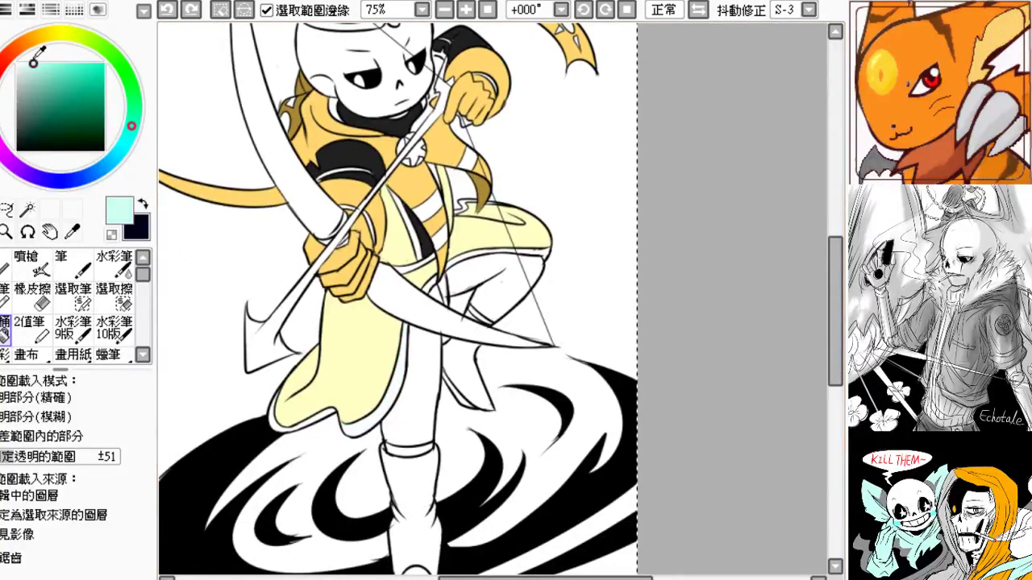
click(330, 423)
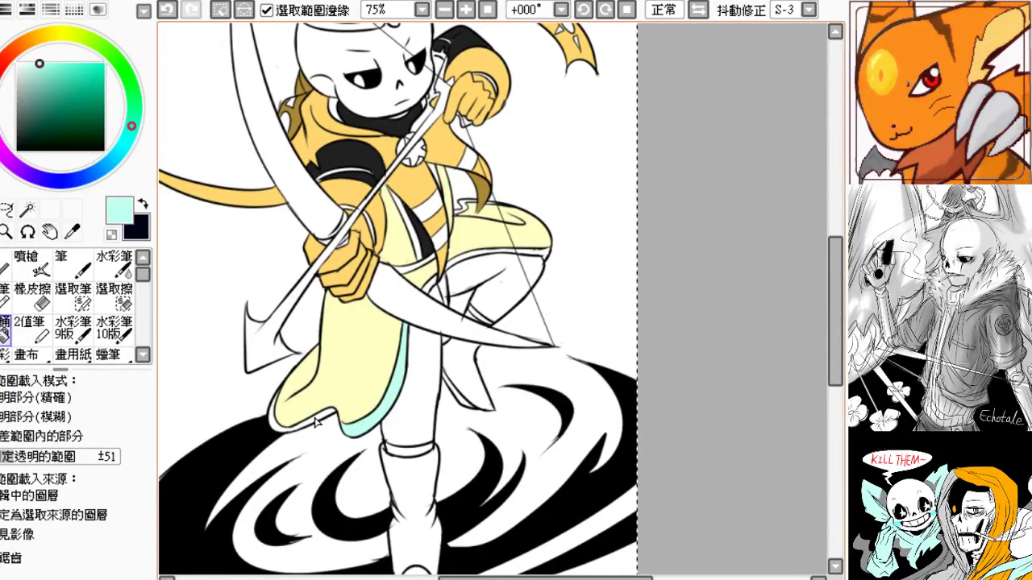
- Fill the tunic border over the raised knee and the wavy fold beside the waist with pale mint green
drag(451, 273, 363, 366)
click(446, 10)
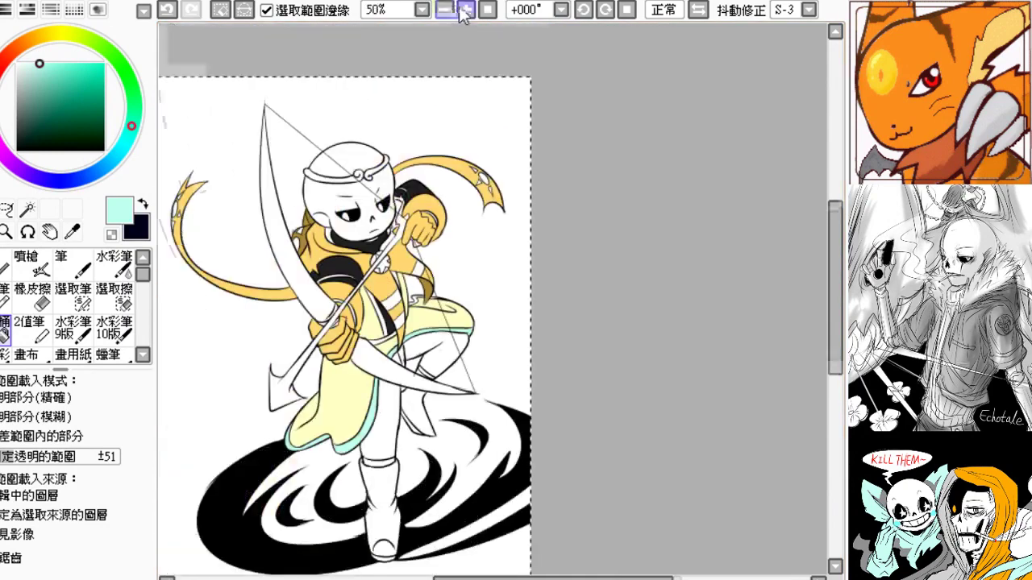
click(467, 11)
click(467, 10)
click(467, 10)
mouse_move(249, 304)
mouse_down()
mouse_move(348, 295)
mouse_move(357, 307)
mouse_move(342, 311)
mouse_move(478, 360)
mouse_move(433, 420)
mouse_up()
click(344, 299)
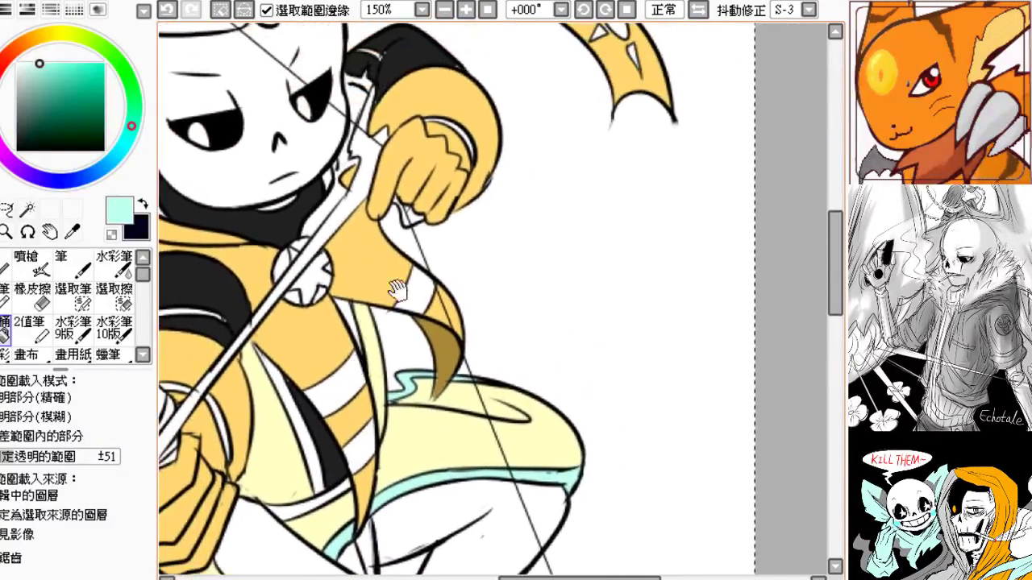
- Sample the dark charcoal grey and fill the standing leg and the raised leg
drag(386, 261, 454, 306)
click(445, 10)
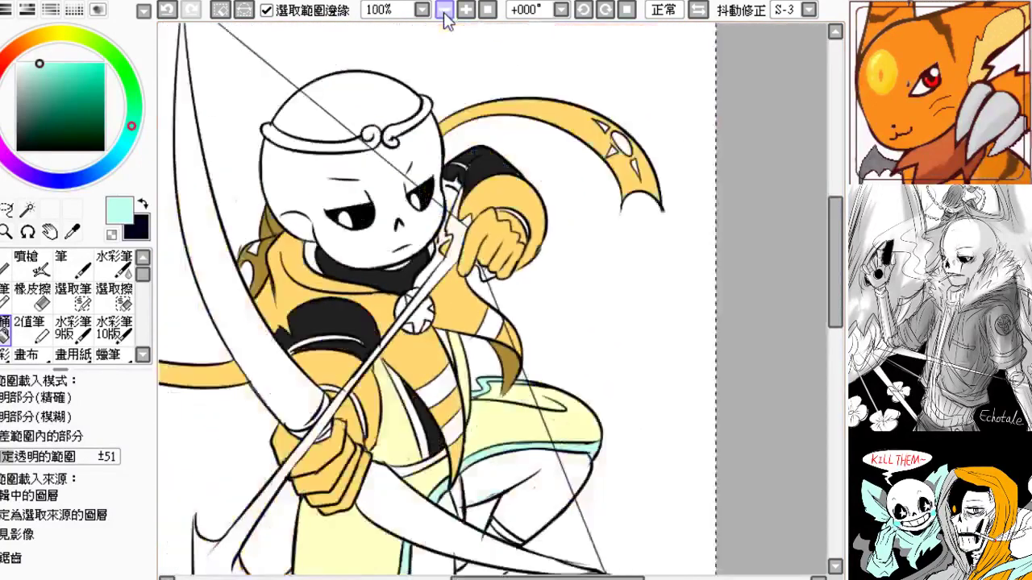
click(445, 9)
drag(395, 236, 420, 187)
drag(335, 356, 253, 238)
right_click(315, 140)
drag(339, 319, 362, 346)
click(369, 390)
click(395, 321)
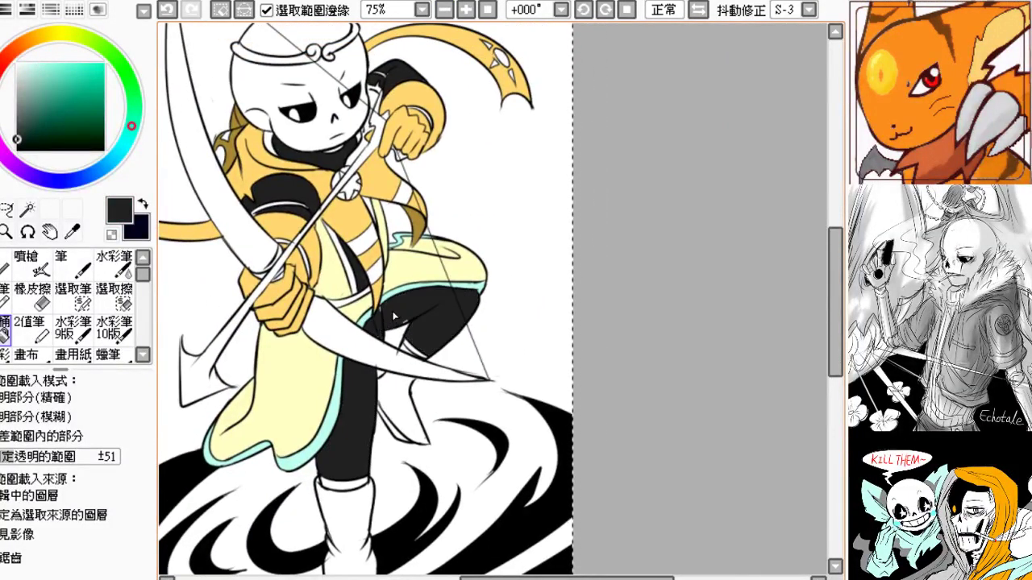
- Undo the raised leg's fill and redo it in charcoal grey with the transparency tolerance set to ±133
drag(394, 384, 396, 407)
double_click(466, 9)
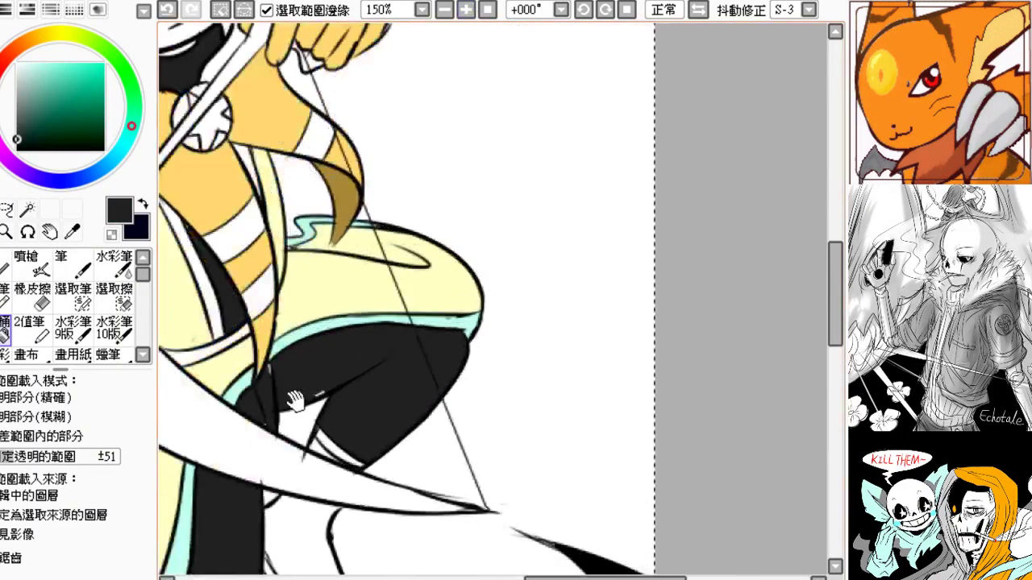
drag(297, 402, 482, 217)
key(ctrl+z)
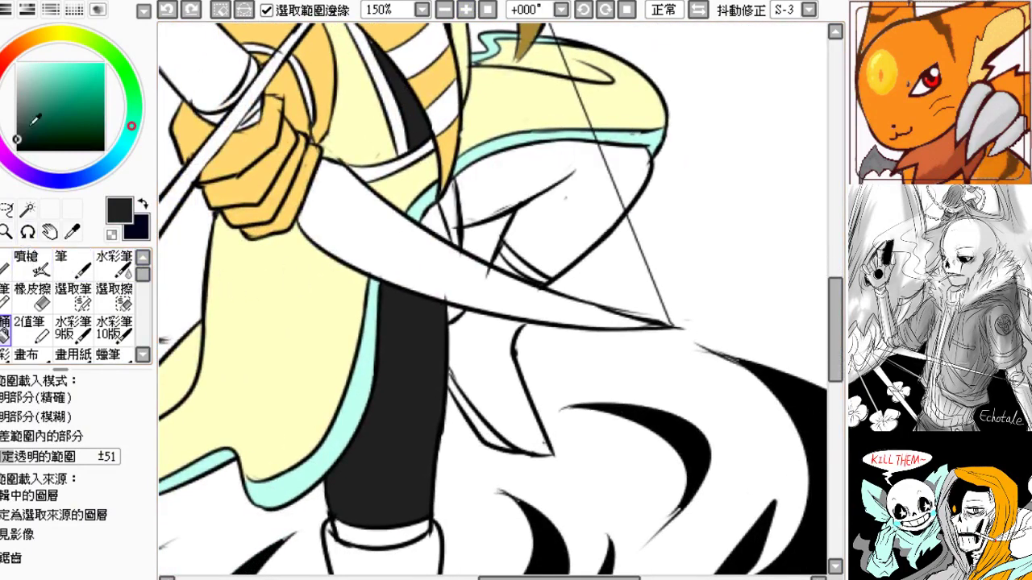
drag(50, 456, 74, 456)
drag(431, 228, 338, 274)
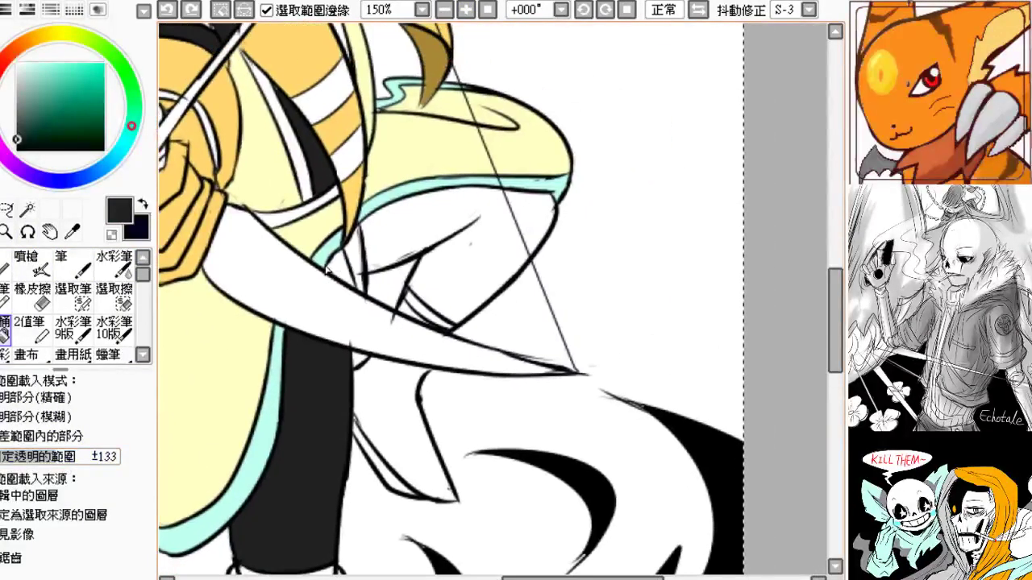
click(359, 255)
- Sample the pale mint green from the tunic border and fill the band above the standing leg's boot
drag(337, 361, 350, 66)
alt+click(334, 326)
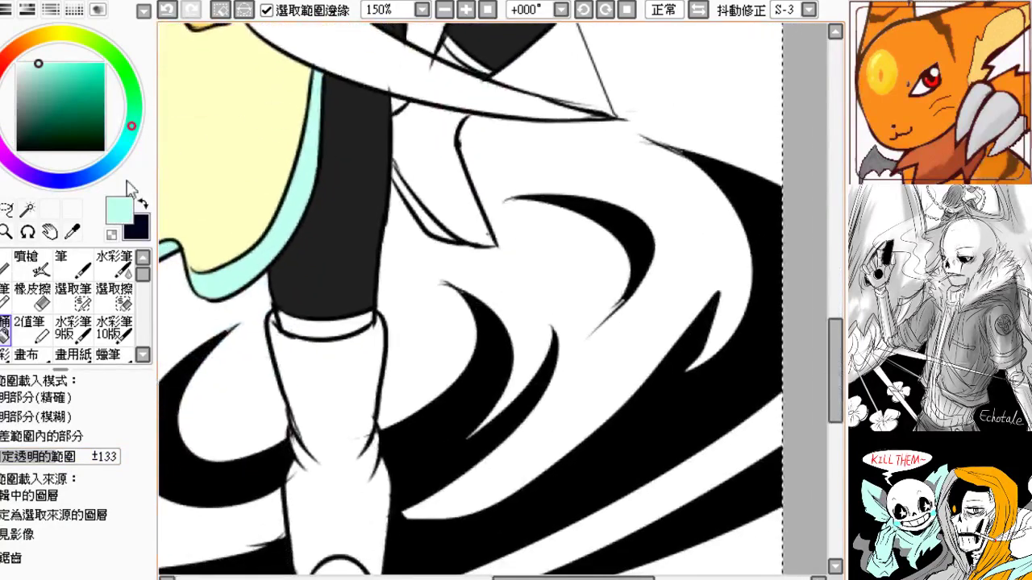
click(309, 332)
- Choose a darker, muted teal green and fill the band below the raised leg's knee
drag(332, 359, 227, 485)
click(49, 86)
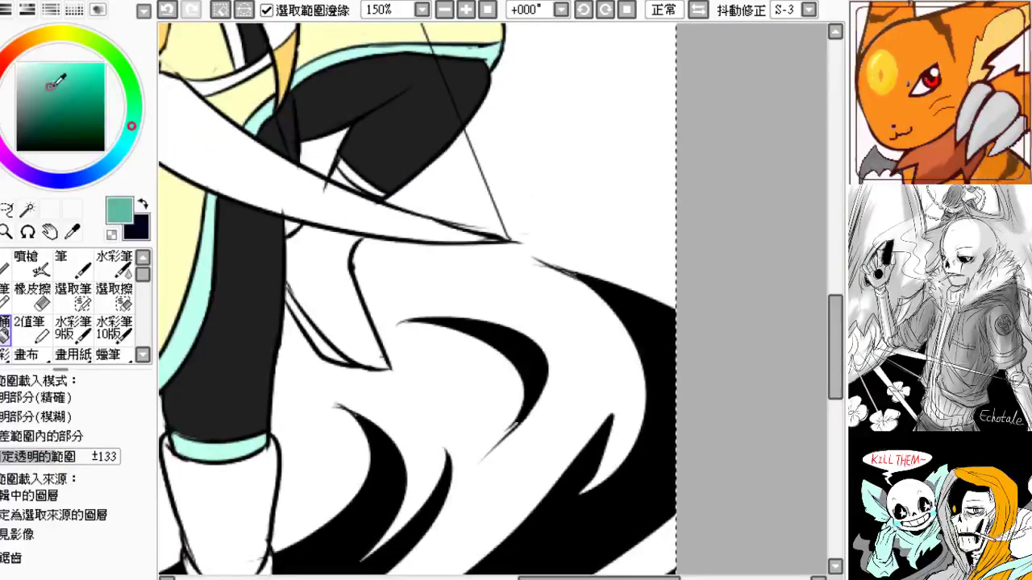
drag(360, 173, 321, 241)
click(314, 252)
- Sample the dark golden brown from the scarf's underside and fill the raised leg's boot, lowering the transparency tolerance to ±81
drag(266, 308, 348, 239)
drag(286, 92, 397, 408)
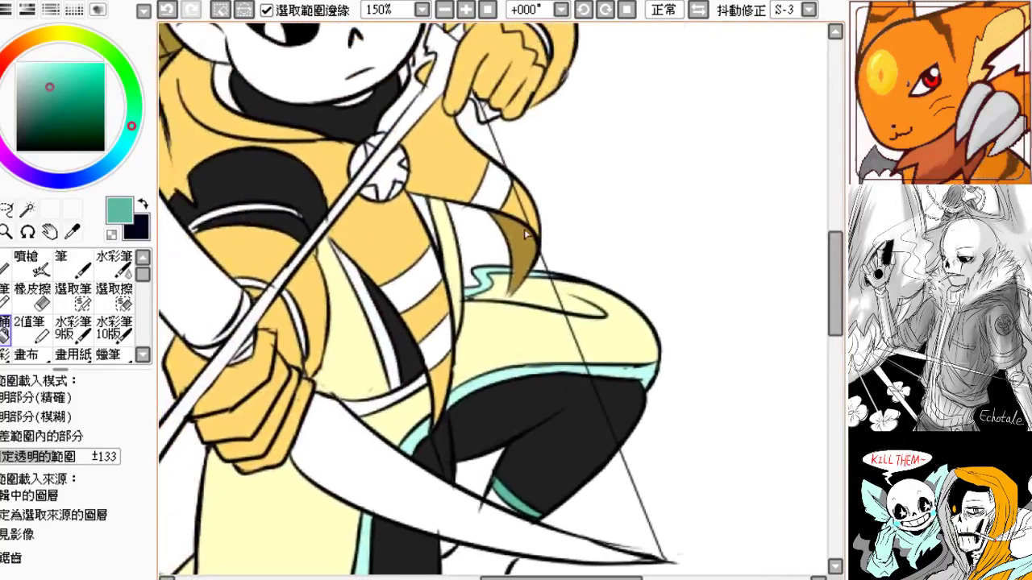
right_click(523, 231)
drag(462, 360, 365, 98)
click(383, 340)
key(ctrl+z)
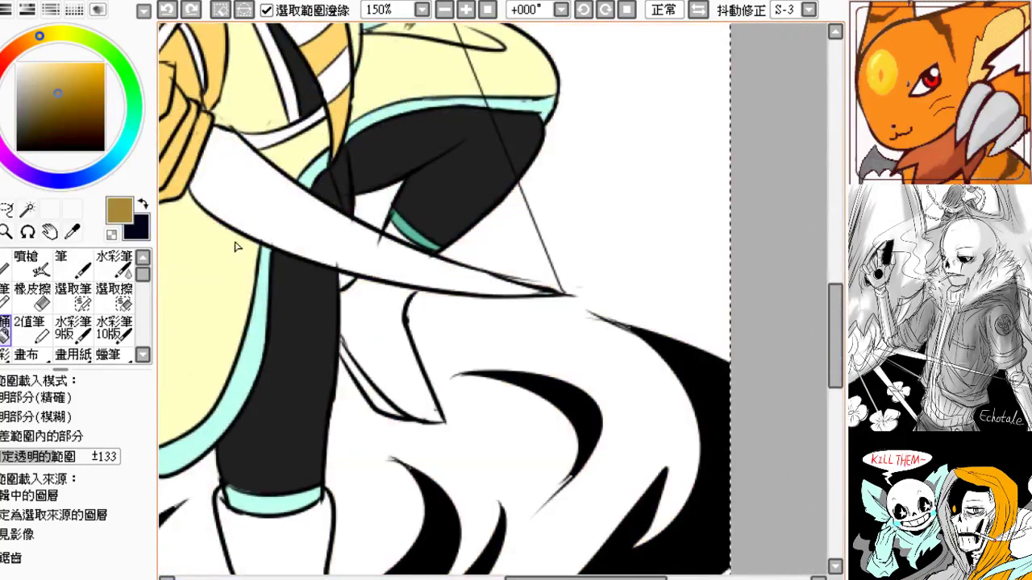
click(392, 323)
drag(391, 323, 307, 305)
- Sample the light orange-yellow from the clothing and fill the standing leg's boot
right_click(312, 131)
drag(344, 556, 352, 389)
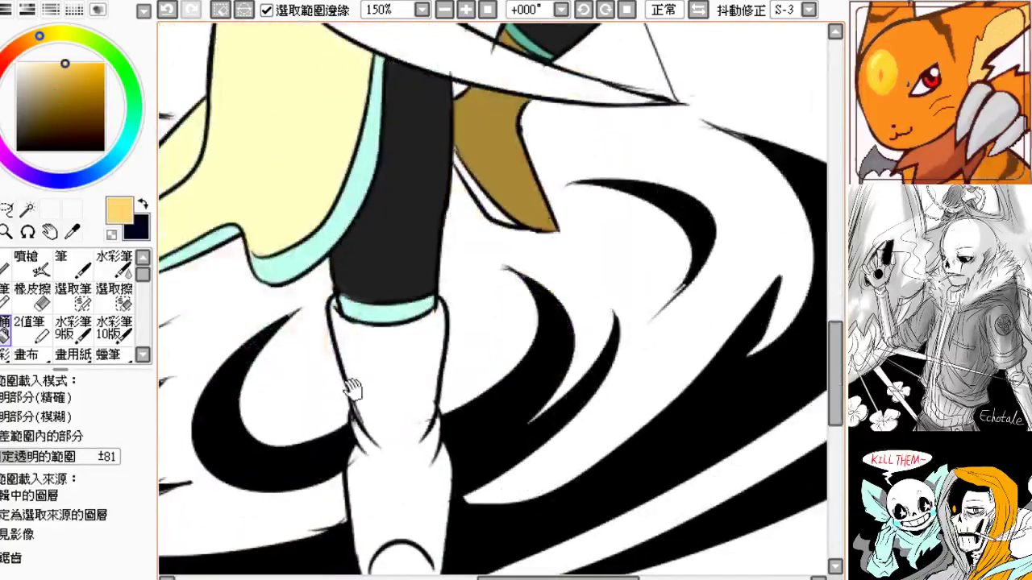
click(379, 451)
drag(354, 457, 306, 473)
- Sample the mint green, darken it to a muted teal and fill the soles of both boots
right_click(332, 260)
click(49, 83)
click(48, 85)
drag(238, 282, 228, 70)
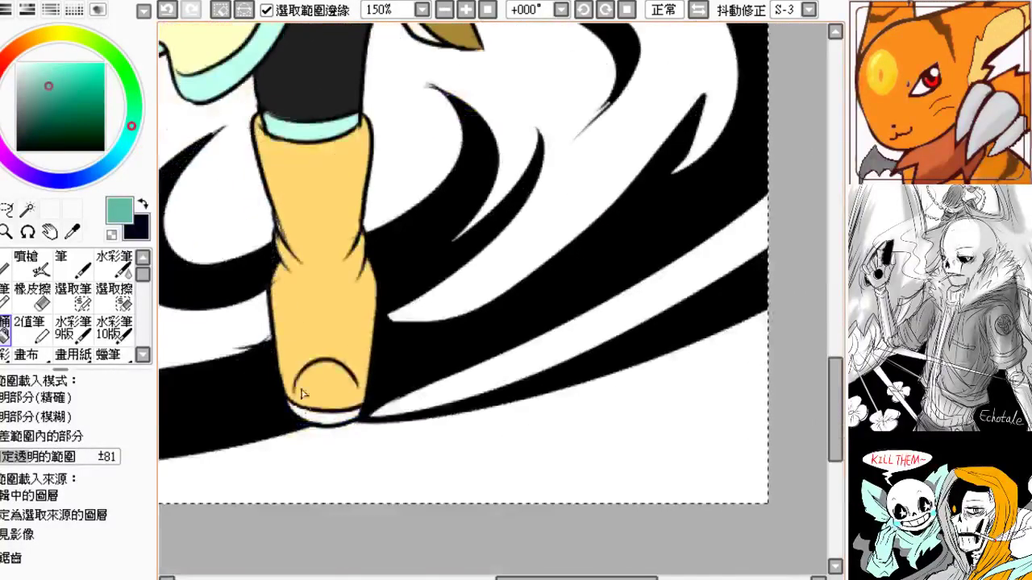
click(320, 420)
drag(286, 284, 291, 505)
drag(274, 319, 221, 410)
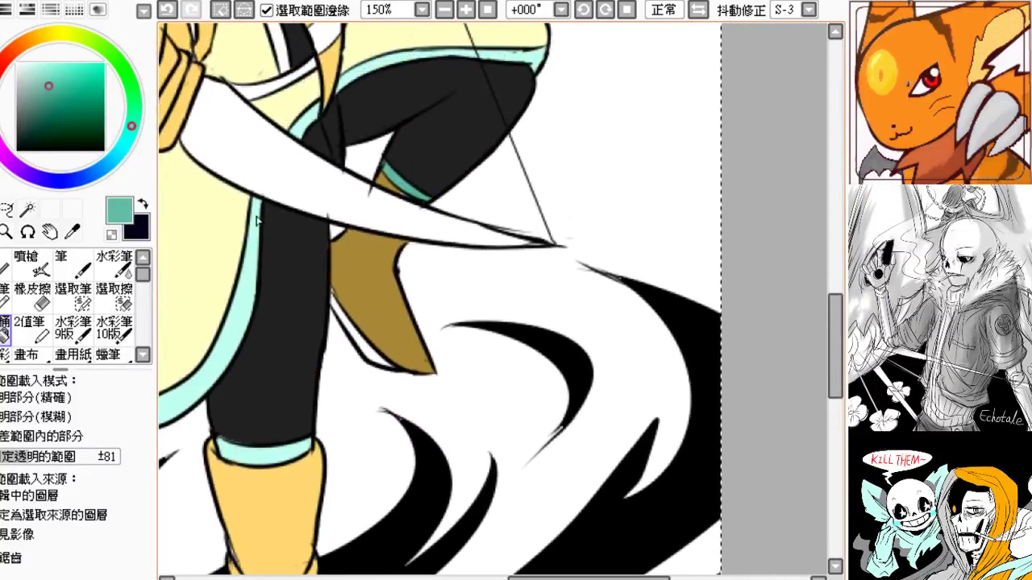
drag(353, 307, 306, 433)
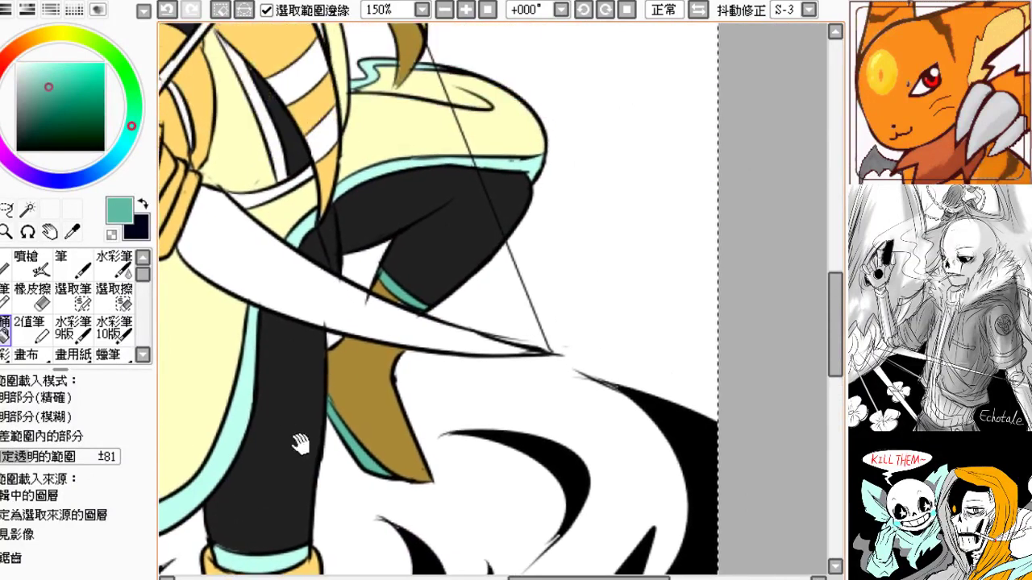
- Mix a light pink and fill the segments around the star in the chest brooch
click(444, 10)
drag(404, 253, 392, 271)
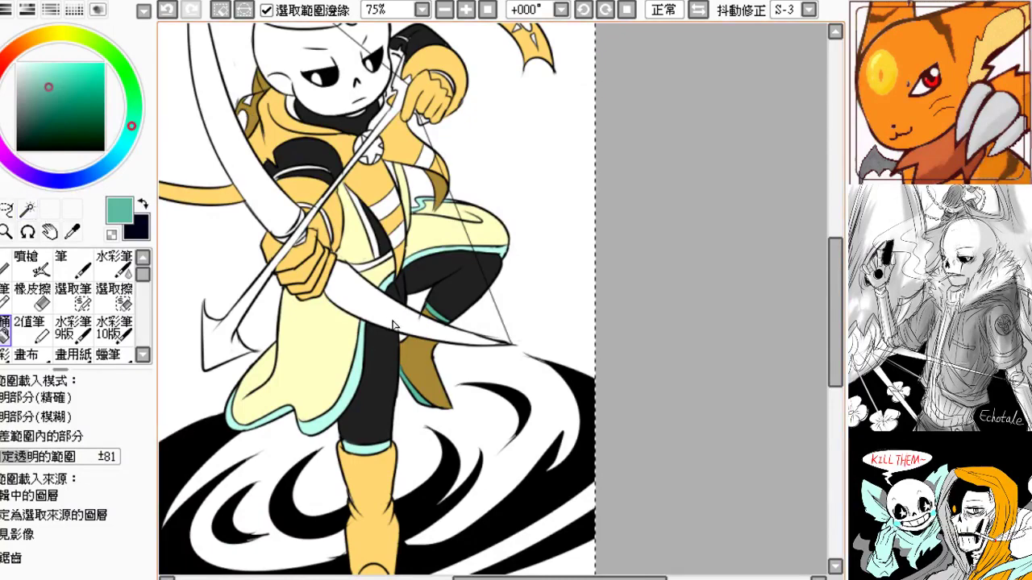
drag(411, 352, 416, 431)
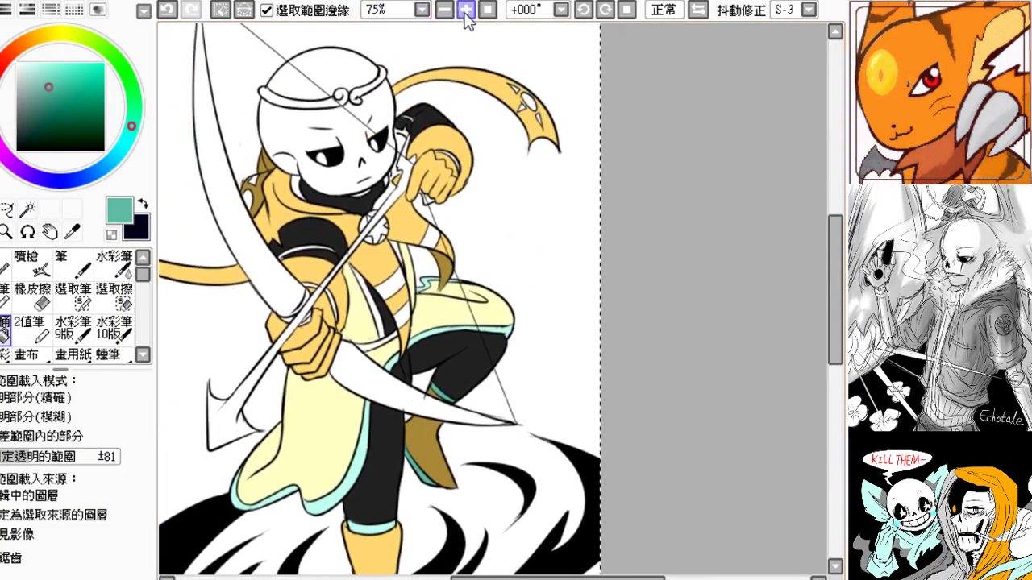
click(466, 11)
click(465, 12)
click(466, 12)
drag(342, 116, 494, 260)
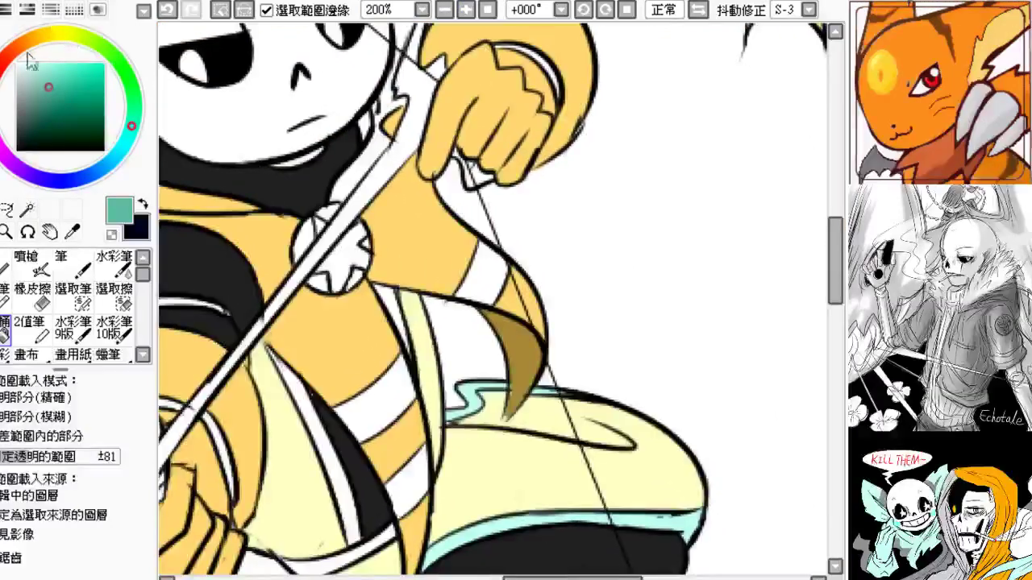
click(3, 63)
click(38, 63)
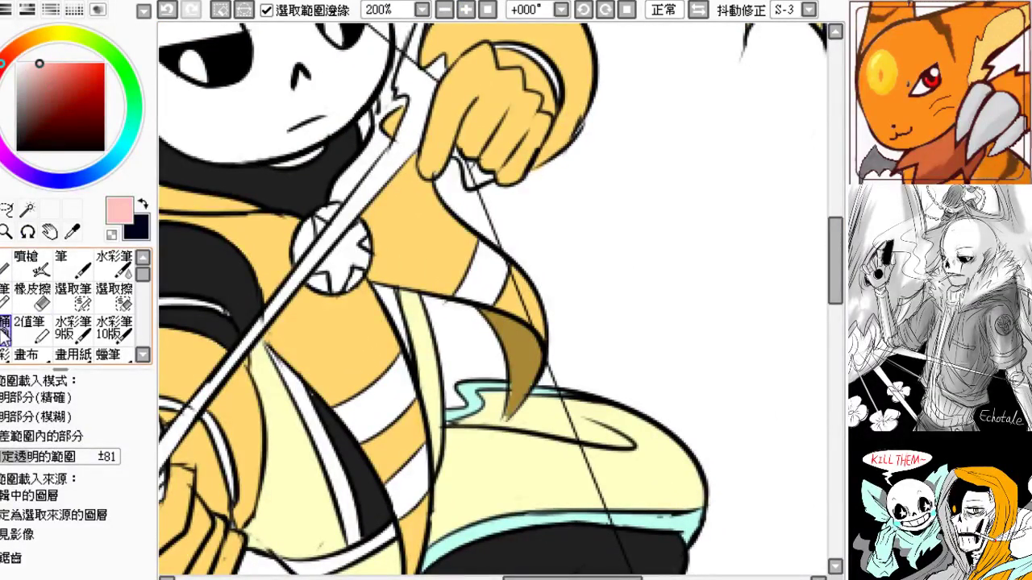
click(299, 237)
click(323, 213)
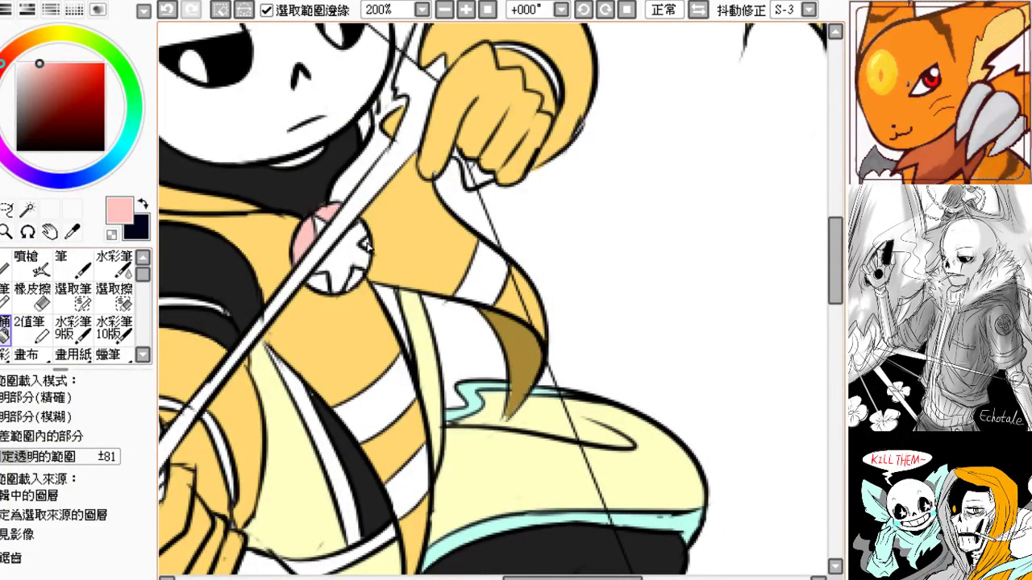
- Sample the light orange-yellow, lower the transparency tolerance to ±43 and try to fill the scarf area between neck and arrow shaft
drag(250, 342, 314, 425)
alt+click(340, 307)
click(421, 243)
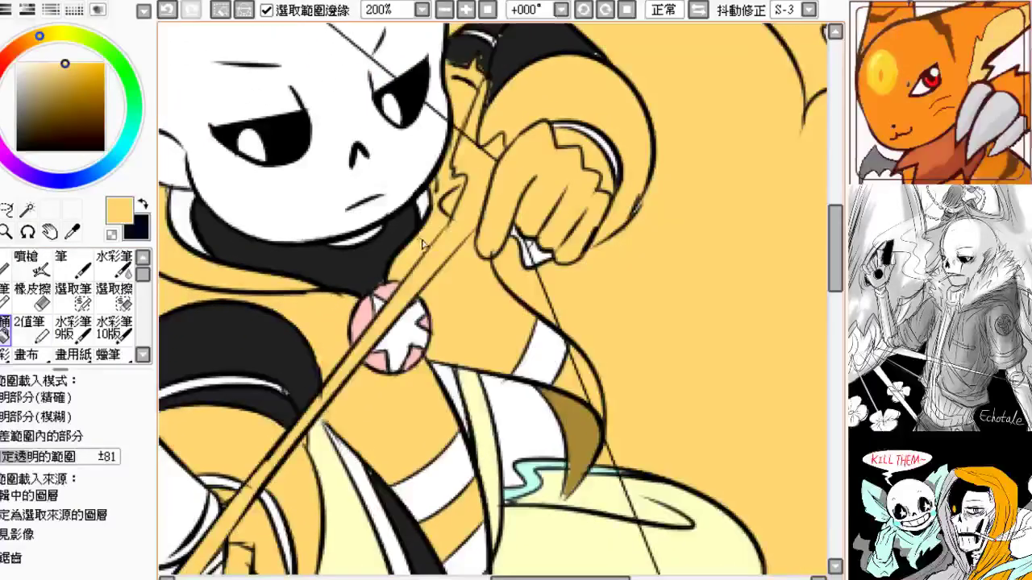
key(ctrl+z)
drag(49, 456, 29, 466)
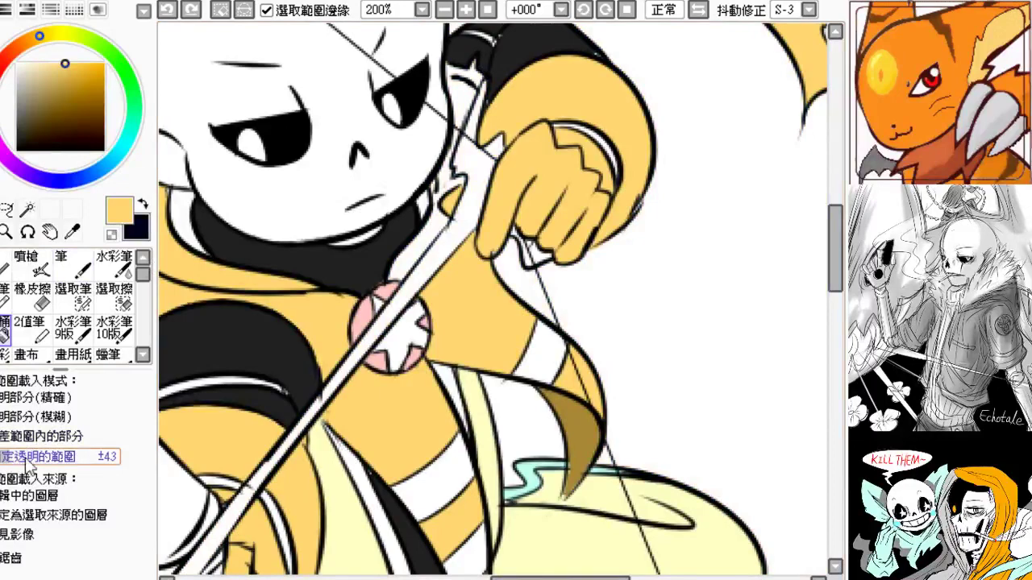
click(429, 237)
mouse_move(358, 320)
mouse_down()
mouse_move(398, 438)
mouse_move(315, 433)
mouse_move(326, 404)
mouse_move(520, 333)
mouse_move(316, 456)
mouse_move(296, 442)
mouse_up()
key(ctrl+z)
- Touch up the area beside the arrow shaft with the Pen and fill the scarf section there with light orange-yellow
click(74, 270)
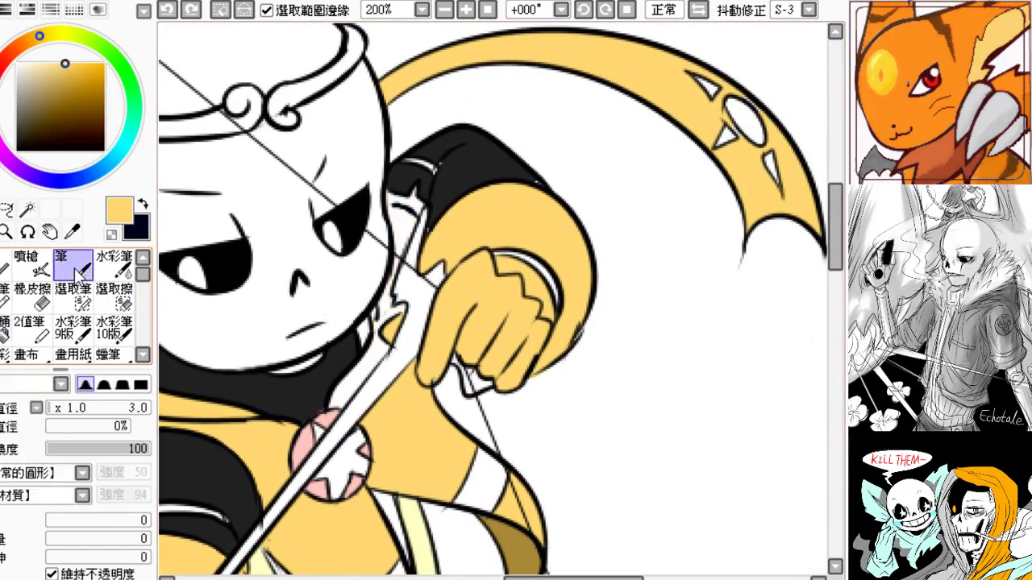
drag(388, 287, 395, 225)
click(5, 333)
click(411, 282)
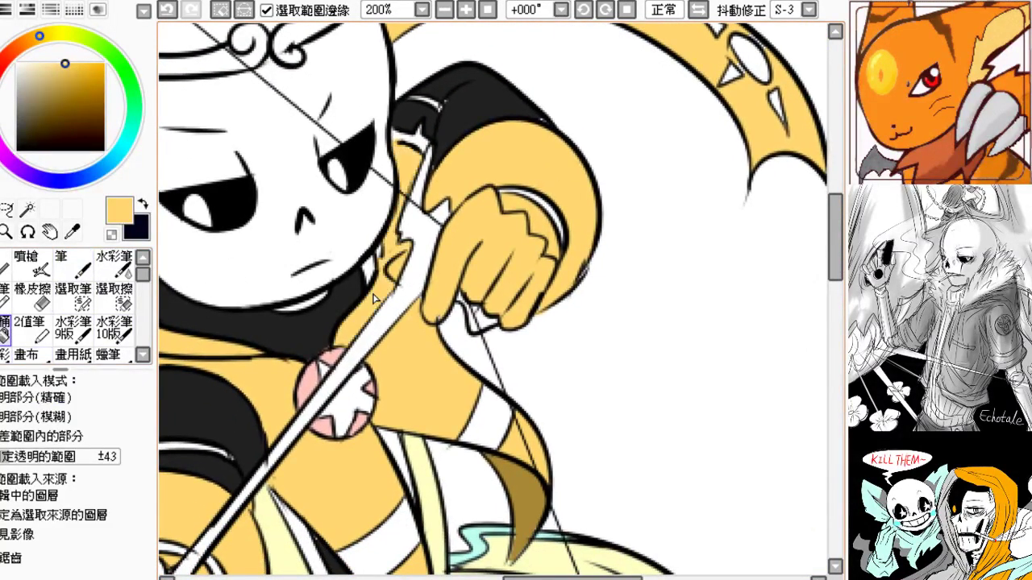
drag(322, 382, 303, 215)
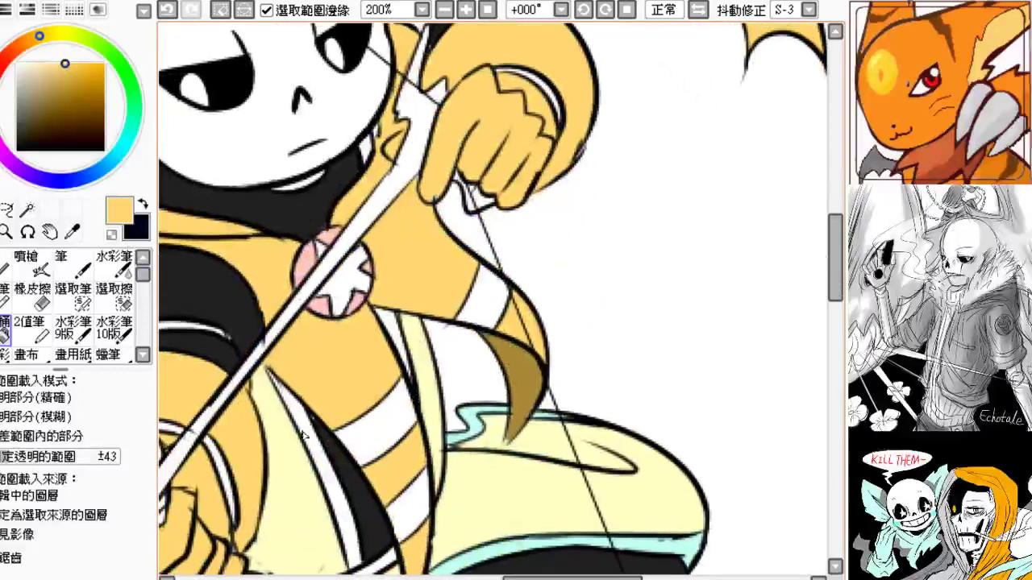
- Sample the pale yellow and charcoal and touch up both colours with the Pen where the raised arm meets the cheek
right_click(288, 456)
drag(282, 421, 250, 572)
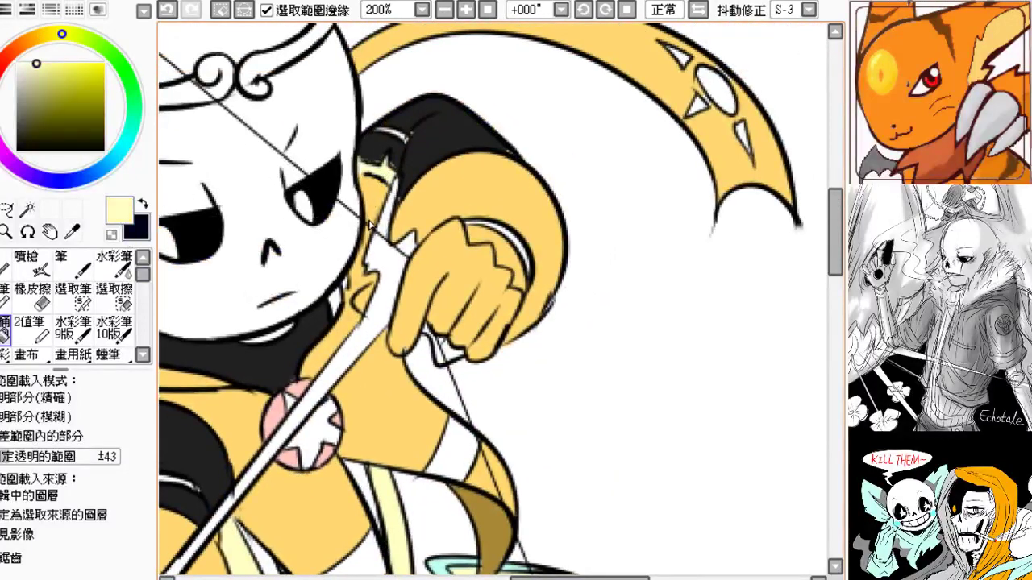
click(74, 262)
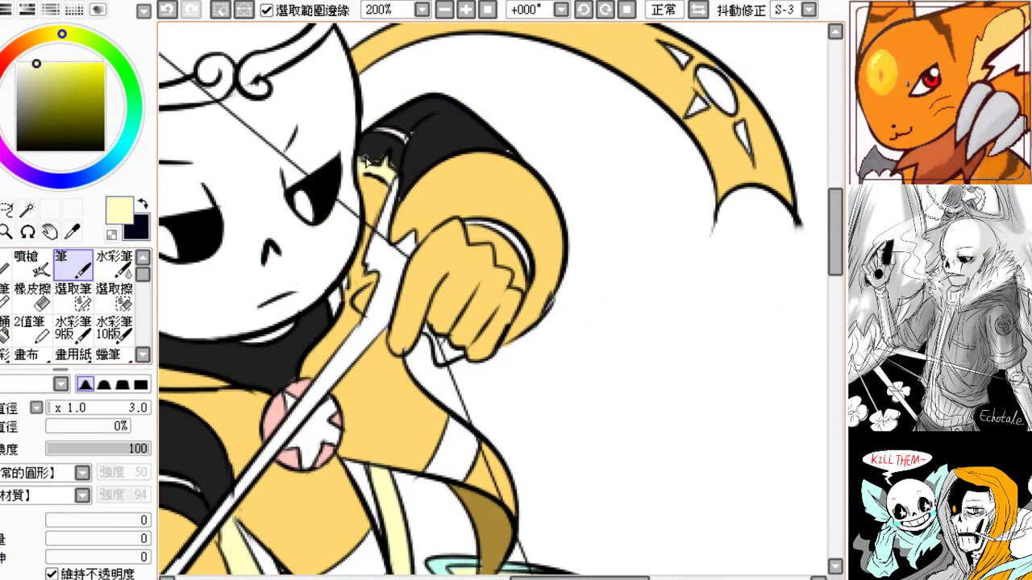
alt+click(386, 148)
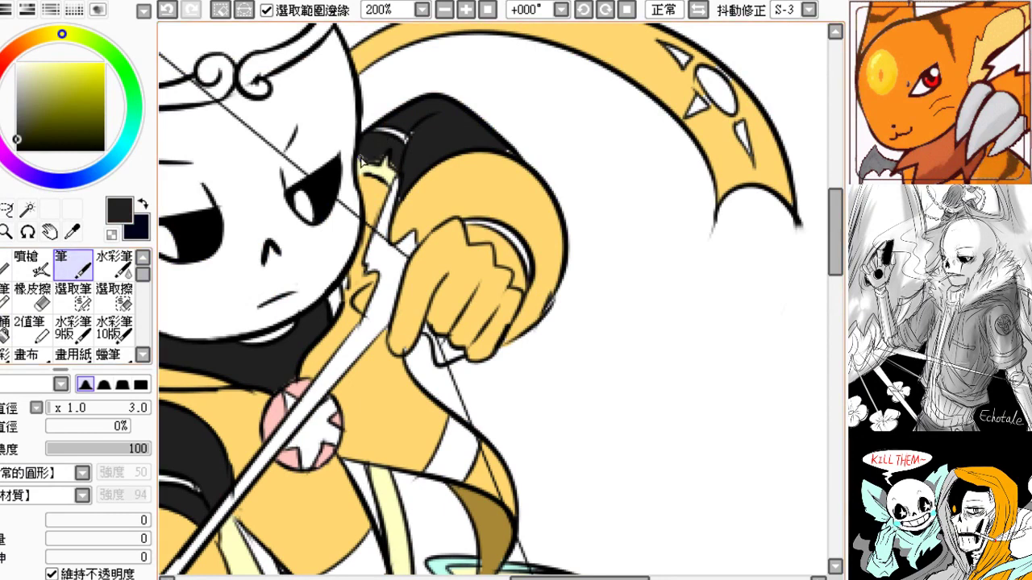
mouse_move(375, 162)
mouse_down()
mouse_move(361, 165)
mouse_move(393, 158)
mouse_move(397, 200)
mouse_up()
drag(510, 150, 474, 164)
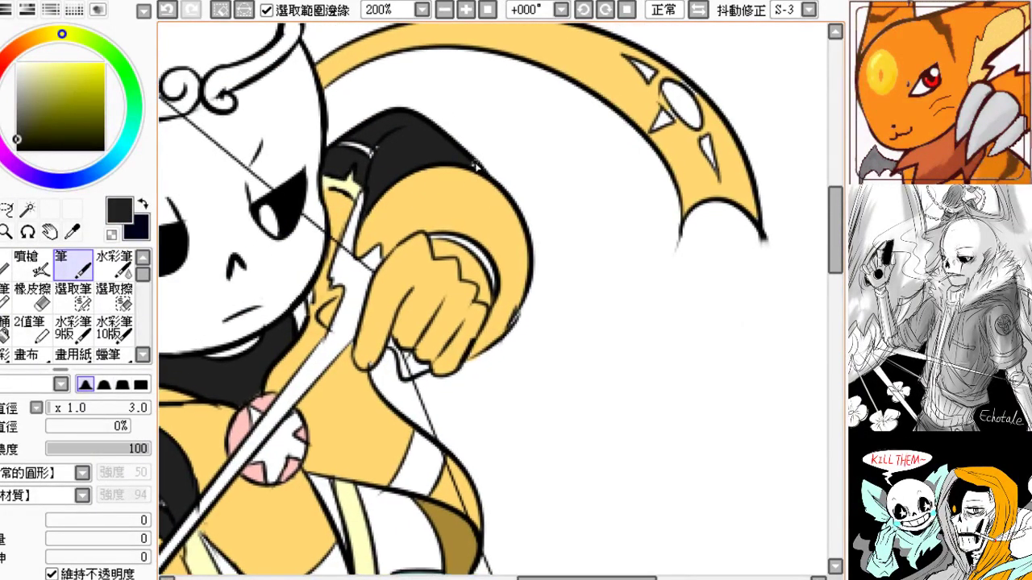
drag(410, 178, 458, 158)
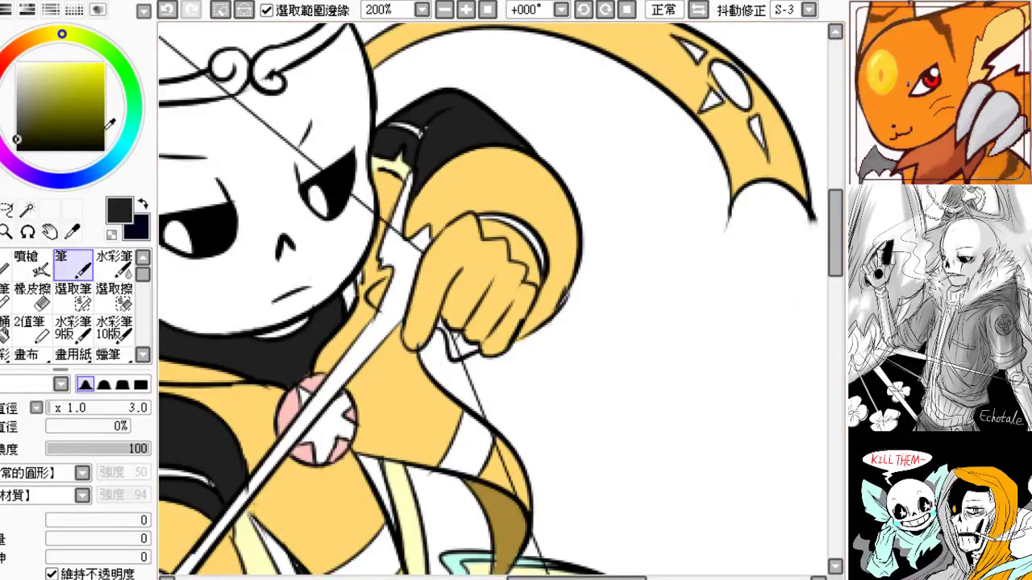
- Mix a dark green and paint the narrow band around the raised upper arm with the Pen
click(123, 69)
click(71, 113)
mouse_move(71, 113)
mouse_down()
mouse_move(65, 103)
mouse_move(52, 113)
mouse_move(60, 119)
mouse_up()
click(133, 117)
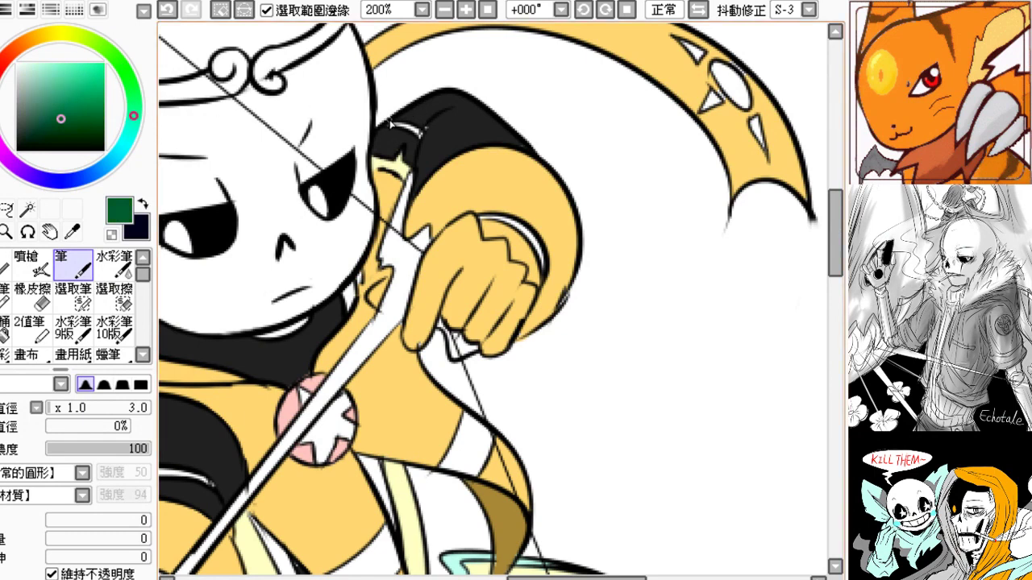
mouse_move(390, 125)
mouse_down()
mouse_move(423, 137)
mouse_move(389, 124)
mouse_up()
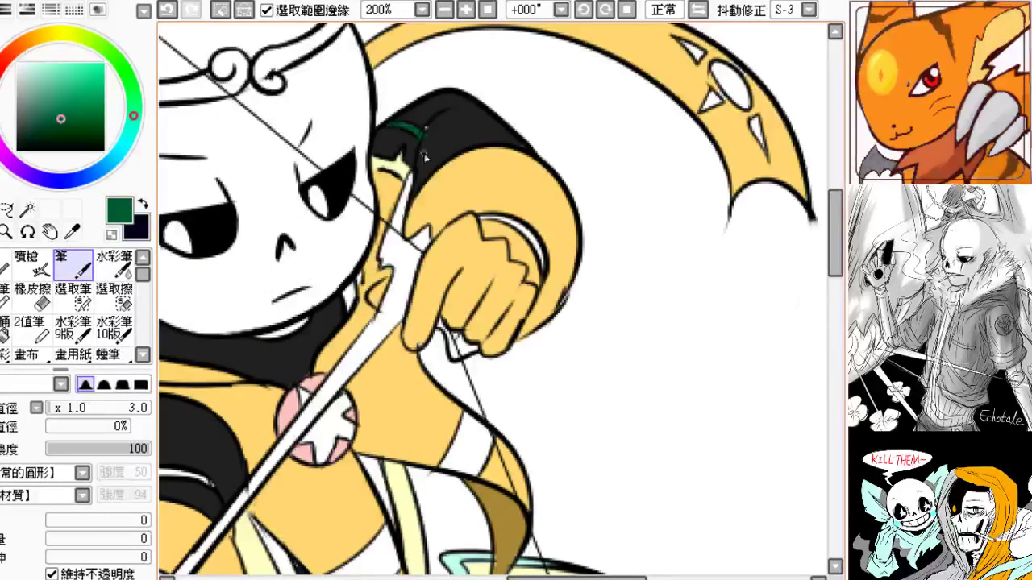
mouse_move(489, 235)
mouse_down()
mouse_move(435, 208)
mouse_move(423, 216)
mouse_up()
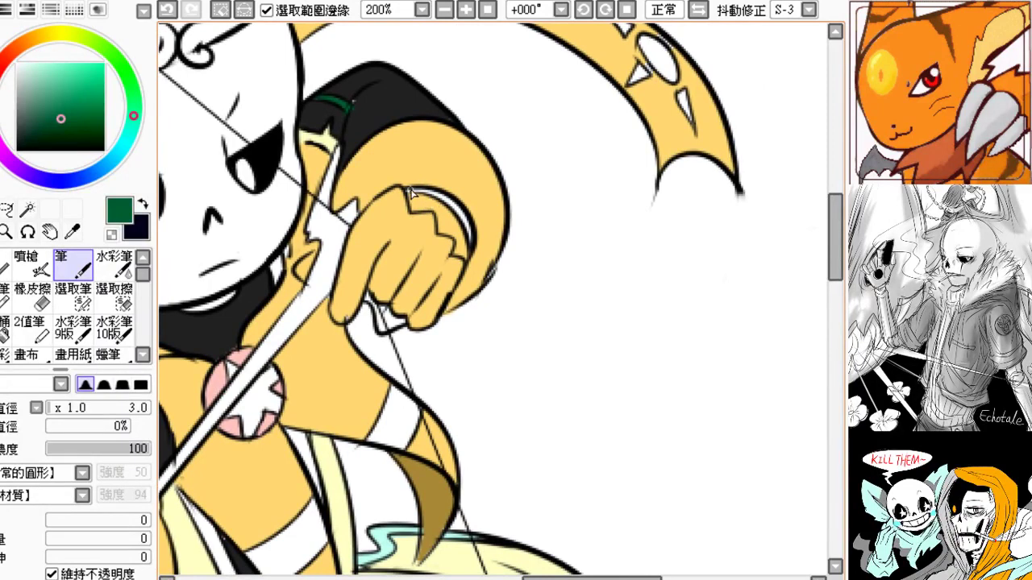
- Fill the cuff opening above the raised fist with dark green
mouse_move(411, 191)
mouse_down()
mouse_move(455, 211)
mouse_move(472, 243)
mouse_up()
key(ctrl+z)
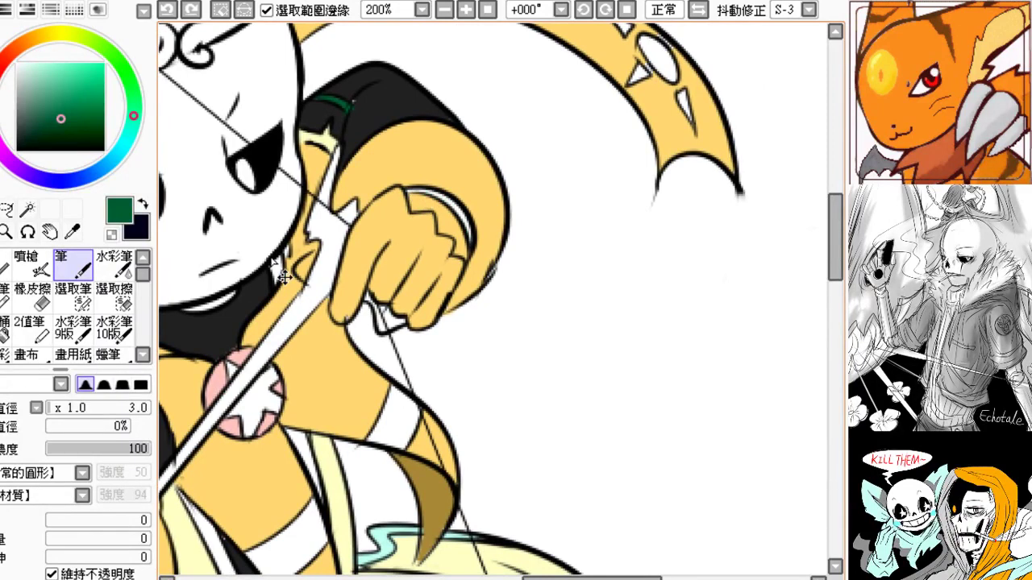
click(6, 327)
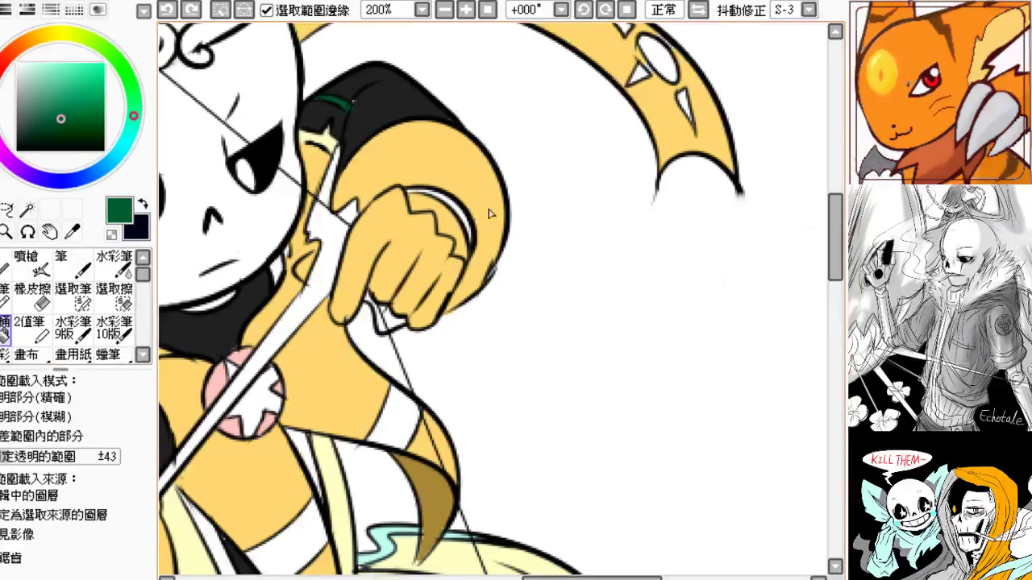
mouse_move(437, 248)
mouse_down()
mouse_move(436, 266)
mouse_move(444, 262)
mouse_up()
click(454, 224)
key(n)
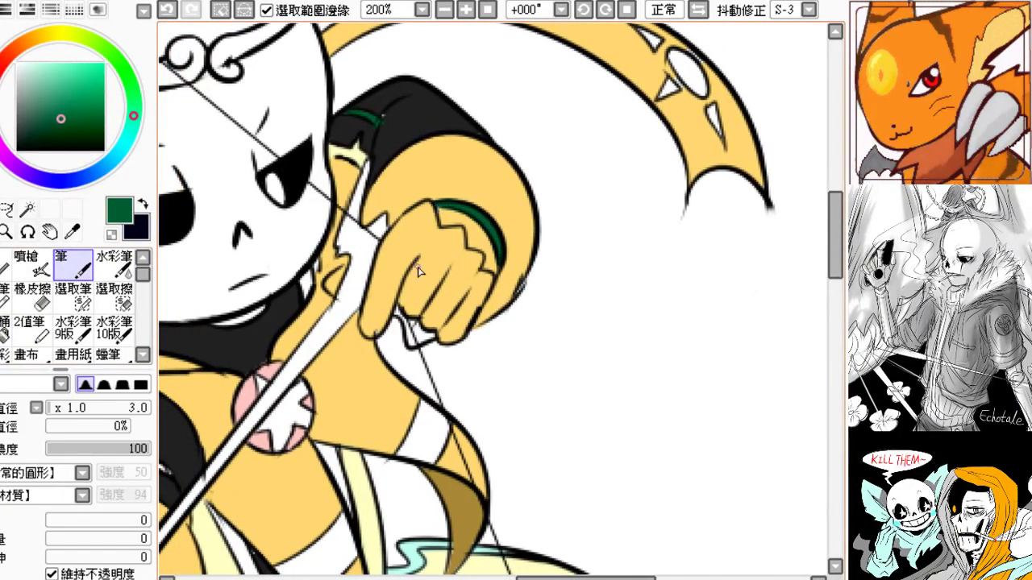
drag(390, 179, 430, 200)
right_click(445, 139)
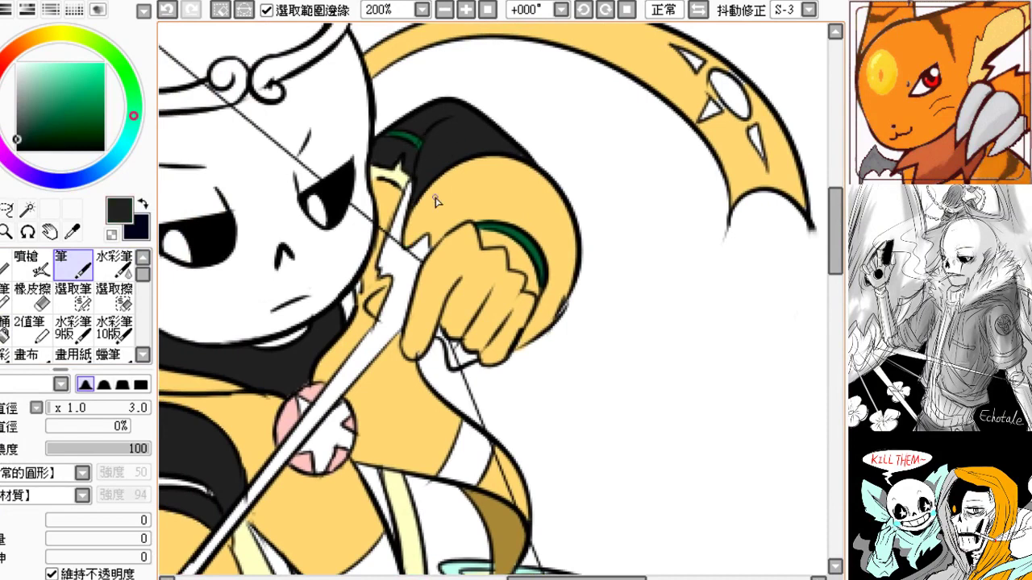
drag(391, 313, 431, 215)
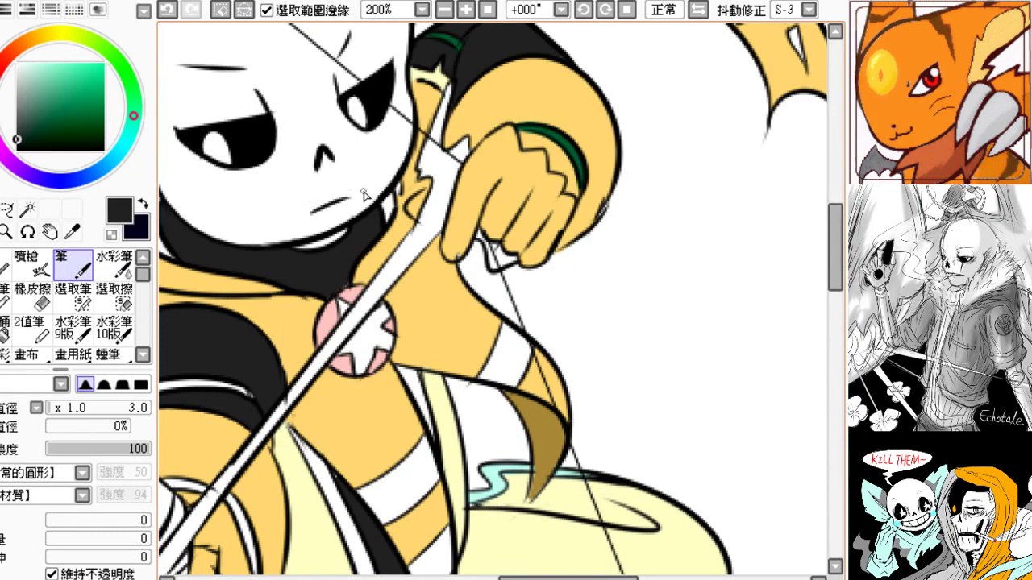
drag(299, 377, 315, 445)
mouse_move(195, 427)
mouse_down()
mouse_move(389, 231)
mouse_move(345, 185)
mouse_up()
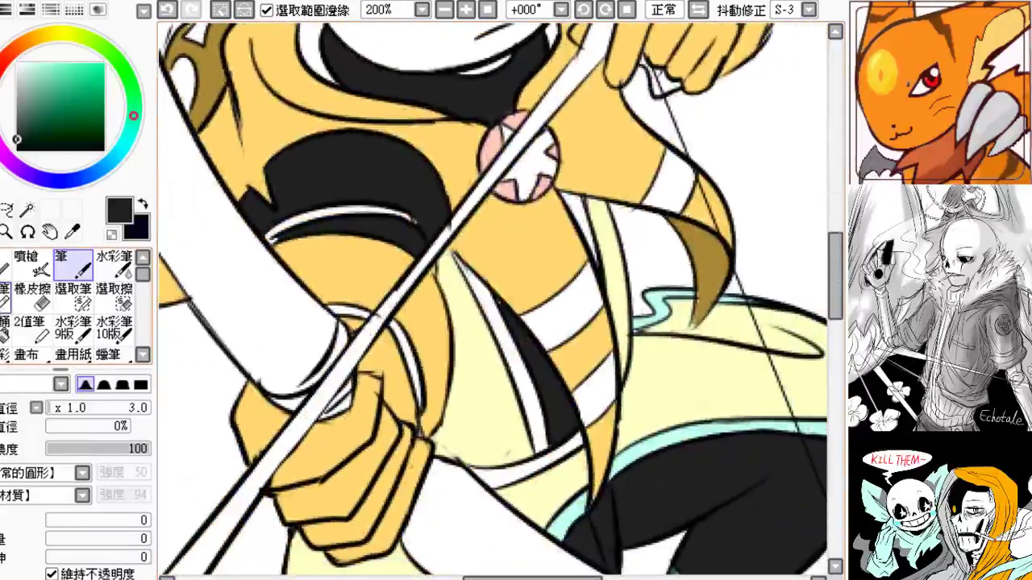
click(5, 330)
click(294, 223)
drag(303, 289, 163, 470)
key(ctrl+z)
- Sample the dark green from the raised cuff and fill the armband and cuff opening of the bow-holding arm
alt+click(568, 147)
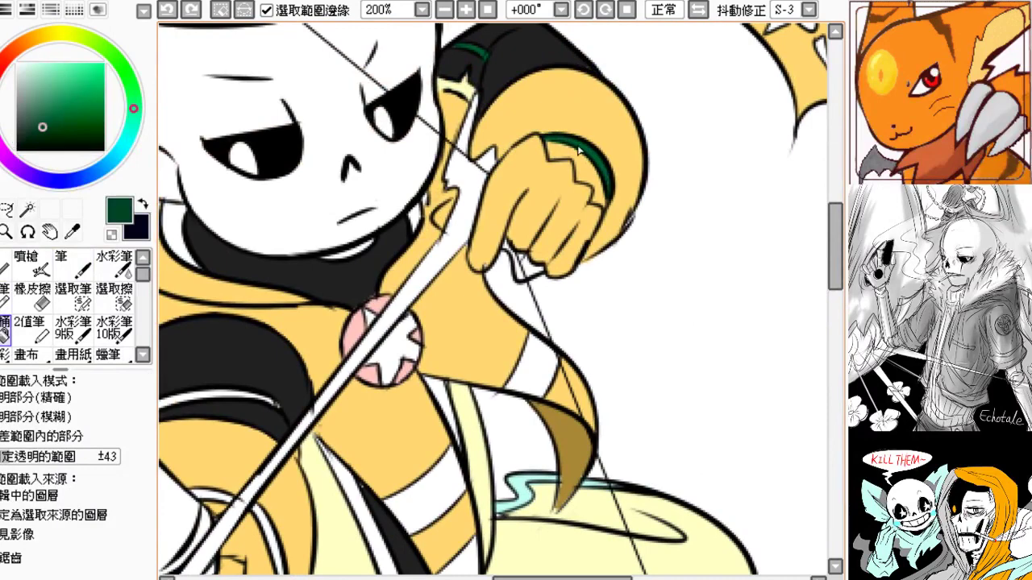
drag(338, 308, 532, 161)
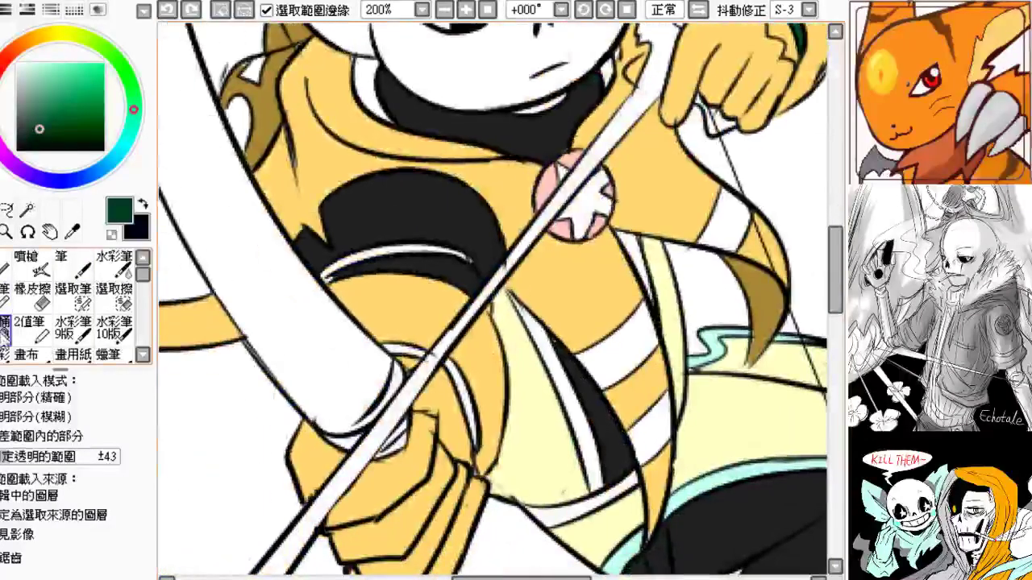
click(353, 260)
drag(354, 266, 257, 210)
click(314, 295)
click(364, 324)
drag(324, 346, 276, 444)
click(68, 270)
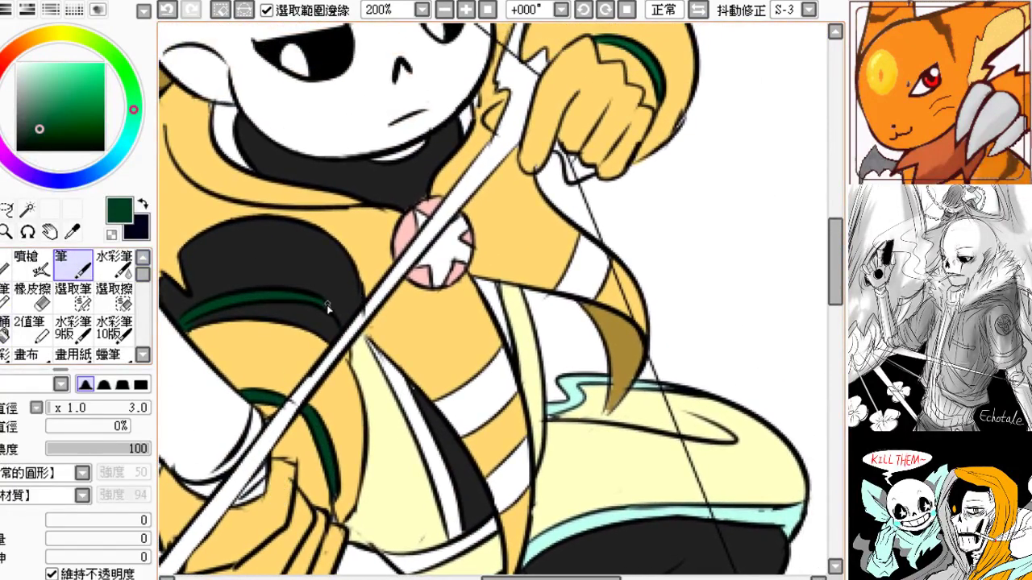
drag(359, 332, 298, 379)
- Review the flat colours across the whole figure for areas still left white
drag(400, 211, 452, 222)
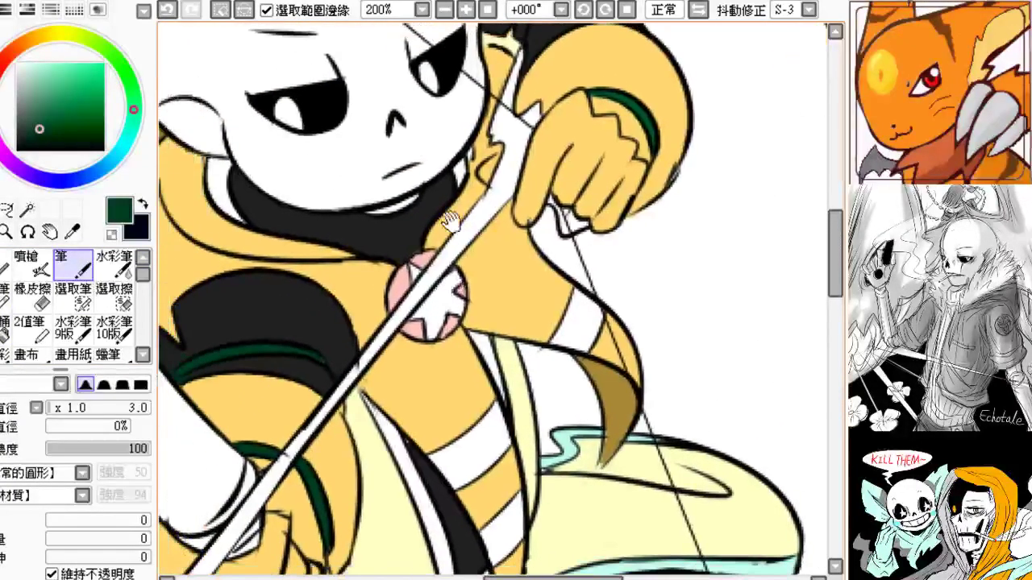
click(444, 11)
click(444, 11)
click(444, 11)
drag(403, 198, 373, 132)
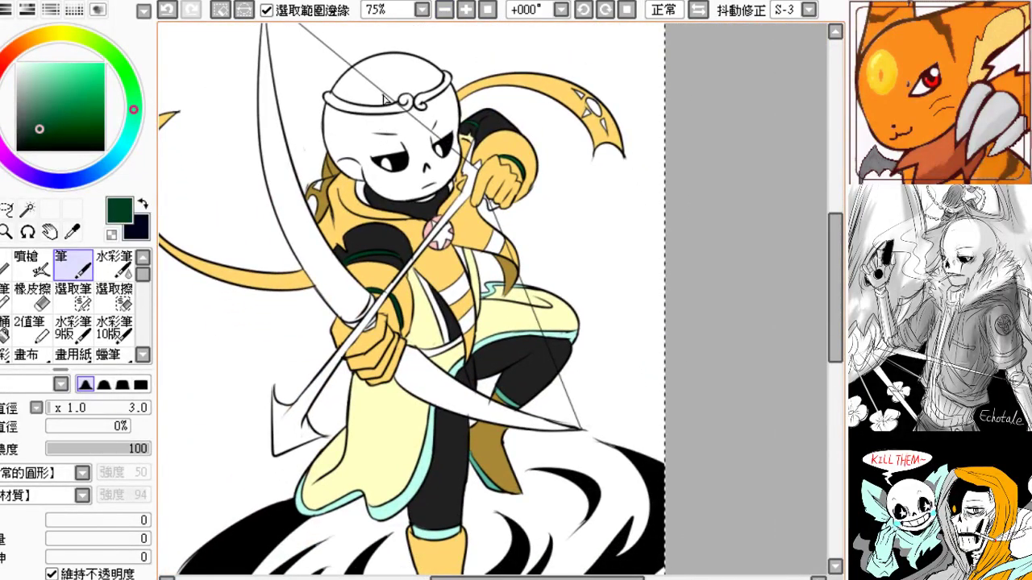
scroll(382, 151, up, 3)
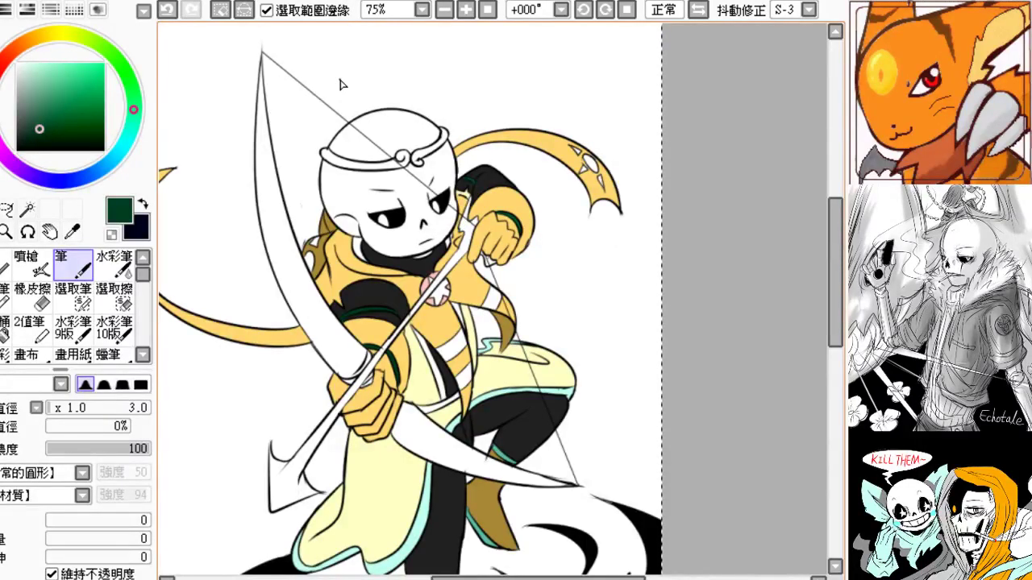
drag(305, 270, 271, 296)
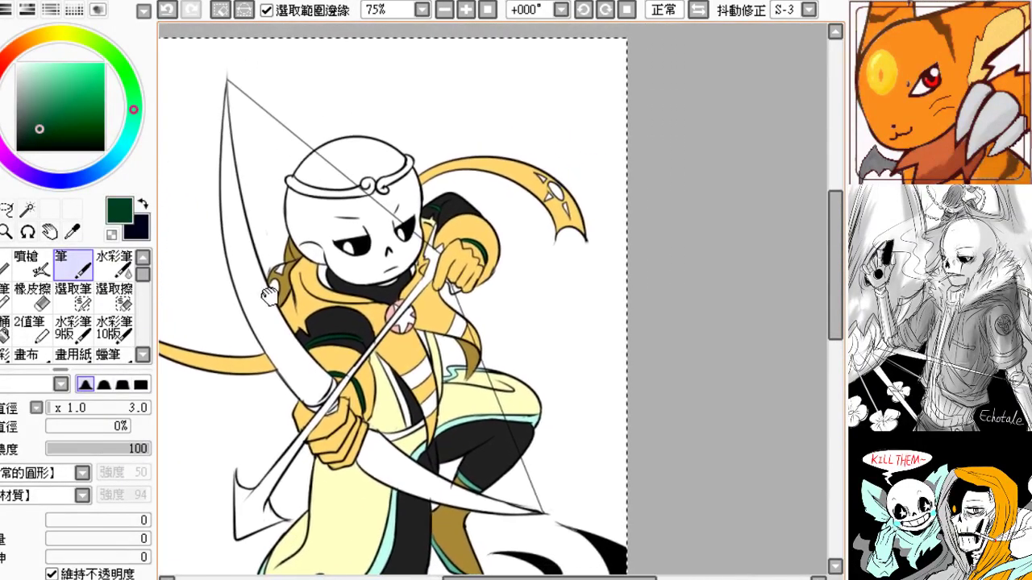
- Sample the scarf's orange-yellow, shift it to a golden yellow and fill the crown band and its swirls
click(466, 9)
click(466, 9)
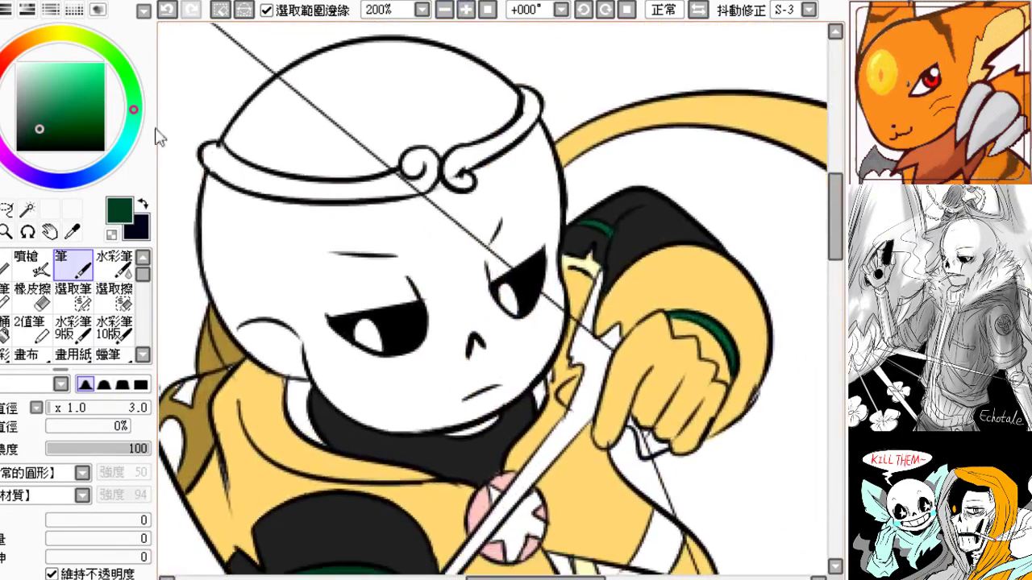
click(63, 35)
drag(45, 66, 76, 32)
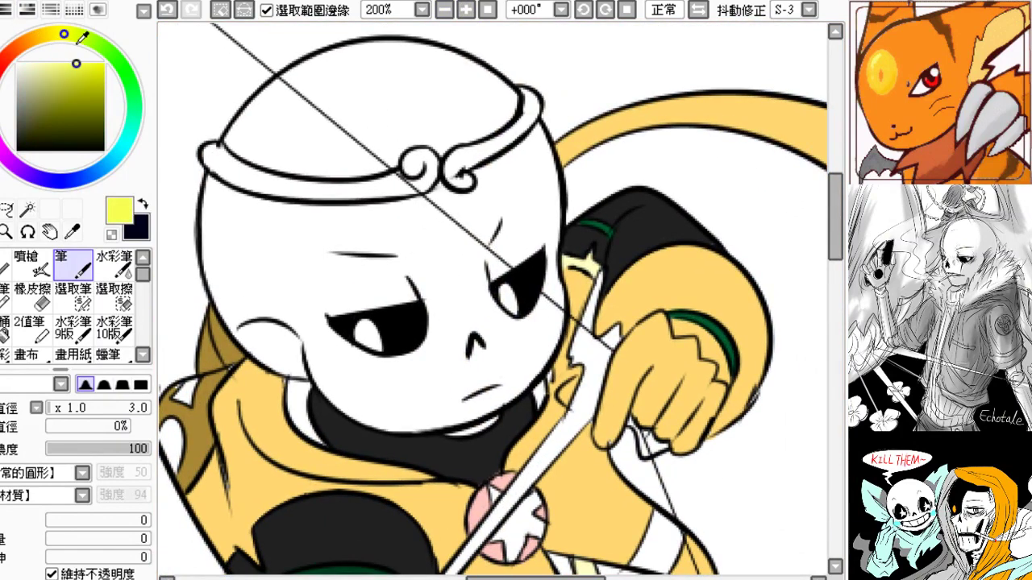
scroll(185, 347, down, 2)
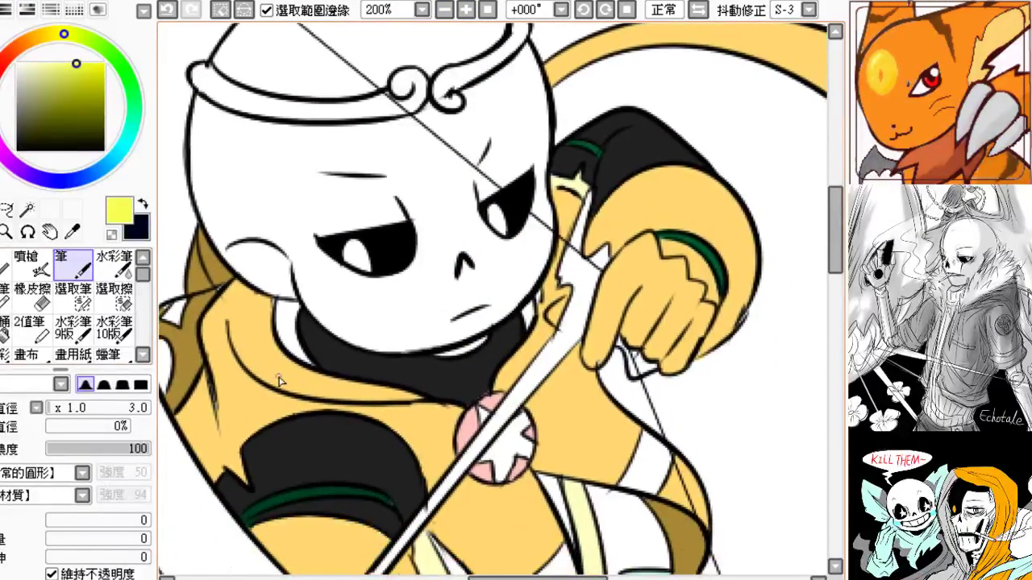
alt+click(248, 391)
click(50, 36)
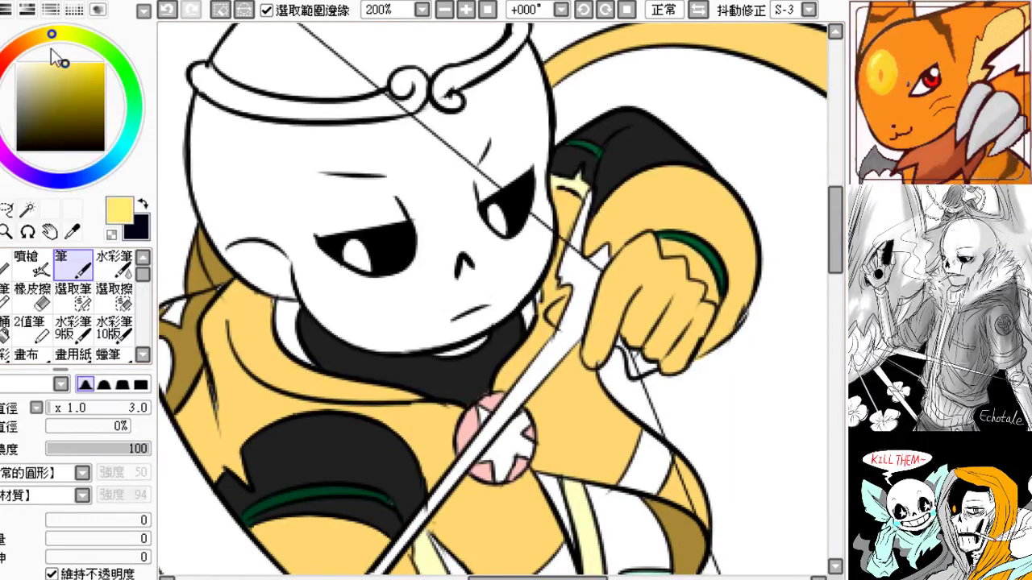
click(5, 332)
drag(269, 166, 218, 214)
click(268, 162)
mouse_move(380, 152)
mouse_down()
mouse_move(302, 179)
mouse_move(382, 164)
mouse_up()
click(328, 160)
- Mix a light tan brown and fill the upper and lower limbs of the bow
click(445, 11)
click(445, 10)
click(445, 11)
click(445, 10)
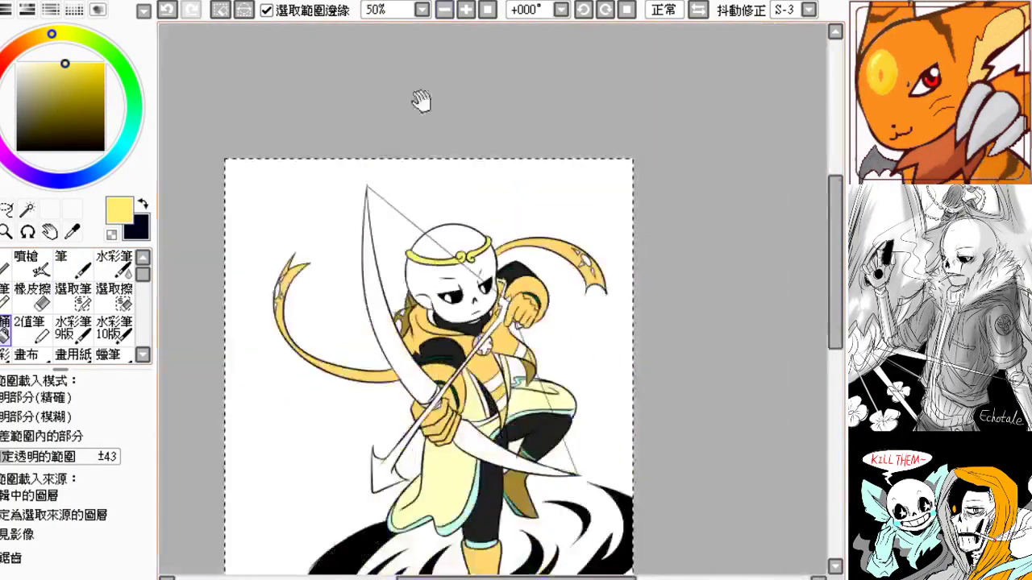
drag(421, 101, 375, 12)
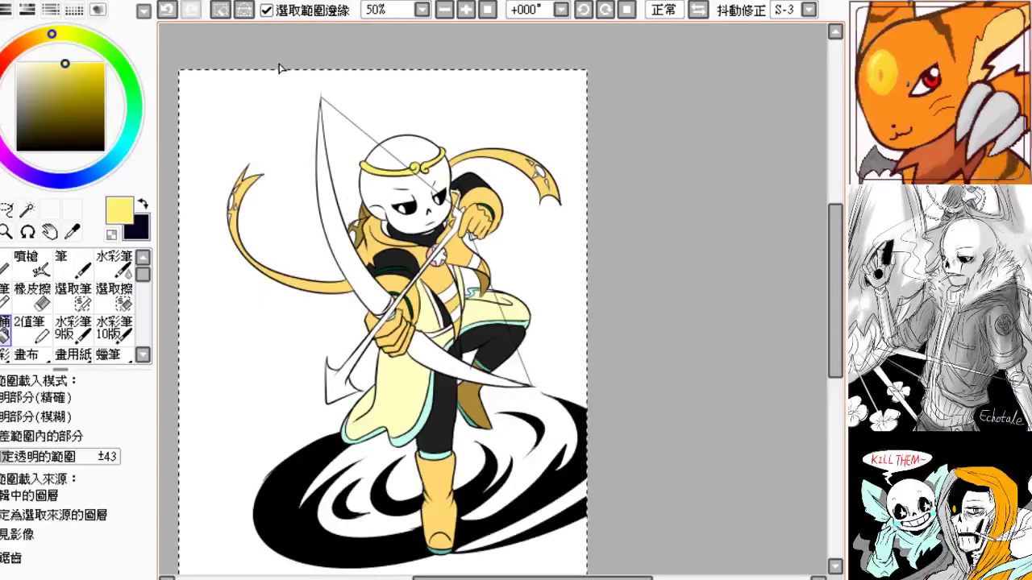
drag(324, 257, 263, 203)
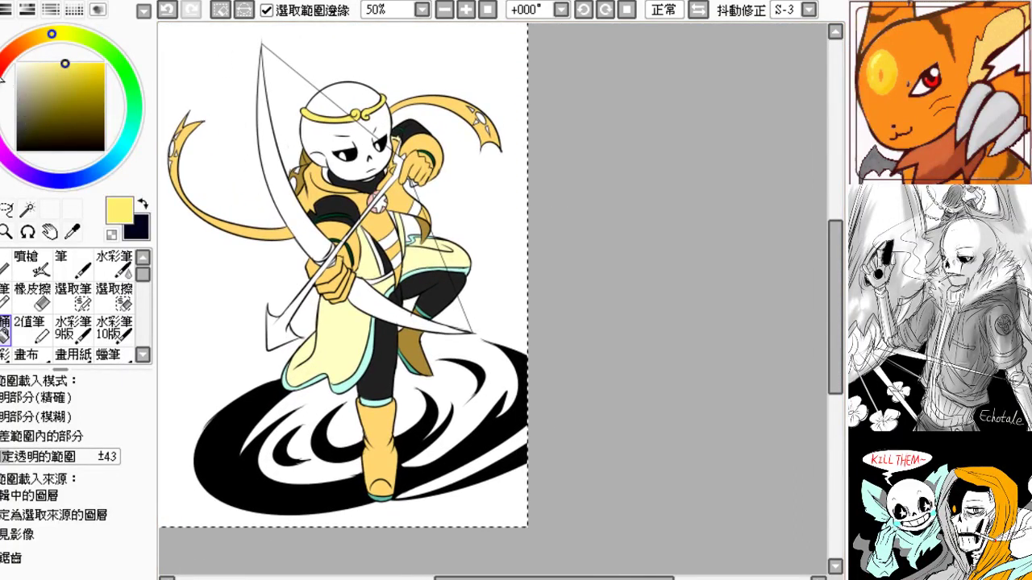
click(63, 96)
click(12, 51)
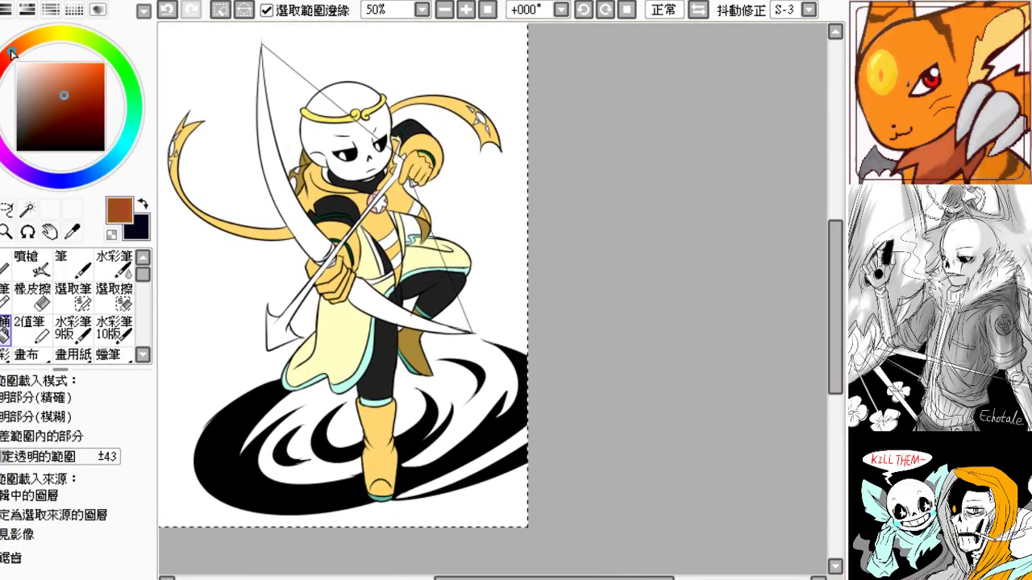
click(52, 82)
mouse_move(10, 54)
mouse_down()
mouse_move(31, 40)
mouse_move(22, 45)
mouse_up()
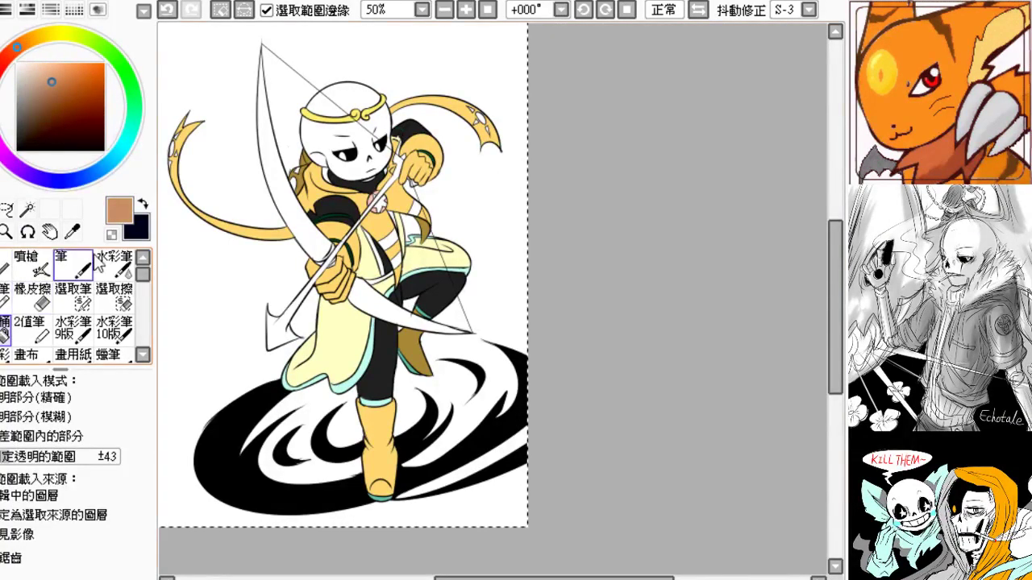
click(282, 194)
drag(312, 302, 332, 346)
click(322, 311)
- Darken the tan to a medium brown and fill the bow's grip sections next to the gloved fist
click(465, 9)
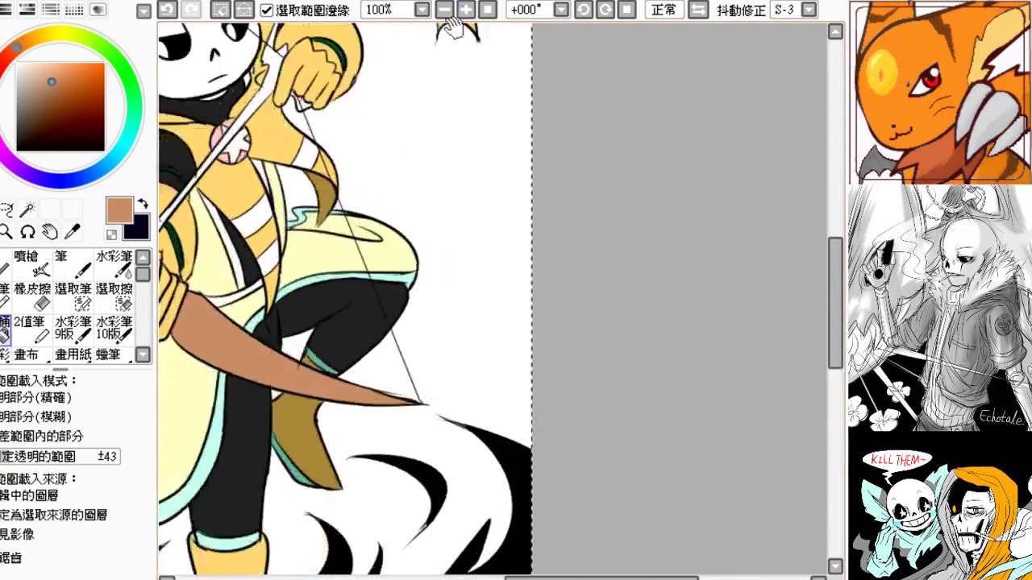
click(466, 9)
drag(356, 111, 488, 120)
drag(49, 110, 44, 104)
click(206, 218)
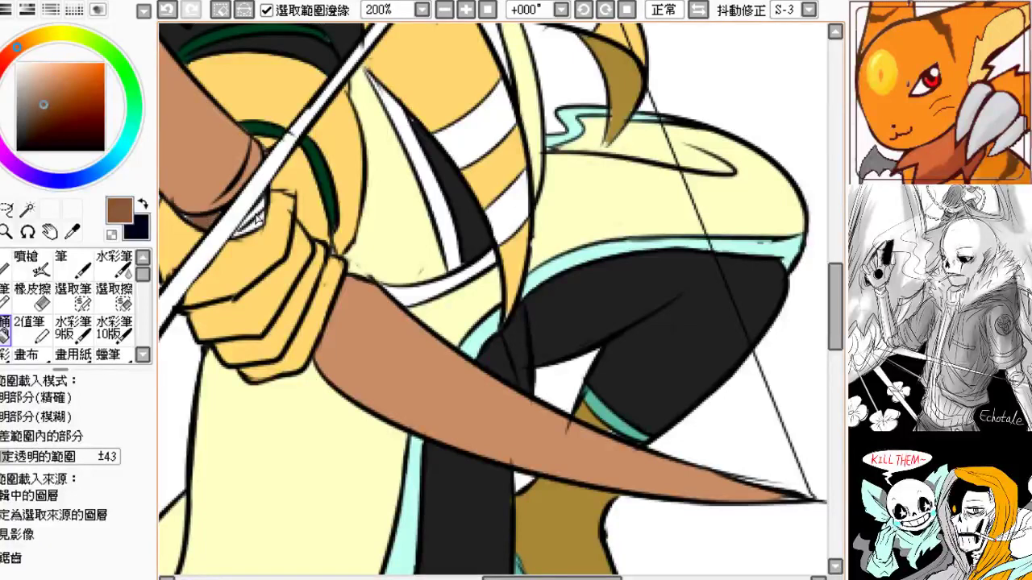
click(260, 214)
click(252, 226)
drag(207, 269, 269, 282)
- Paint over the remaining white gaps in the bow grip with the Pen in medium brown
click(68, 268)
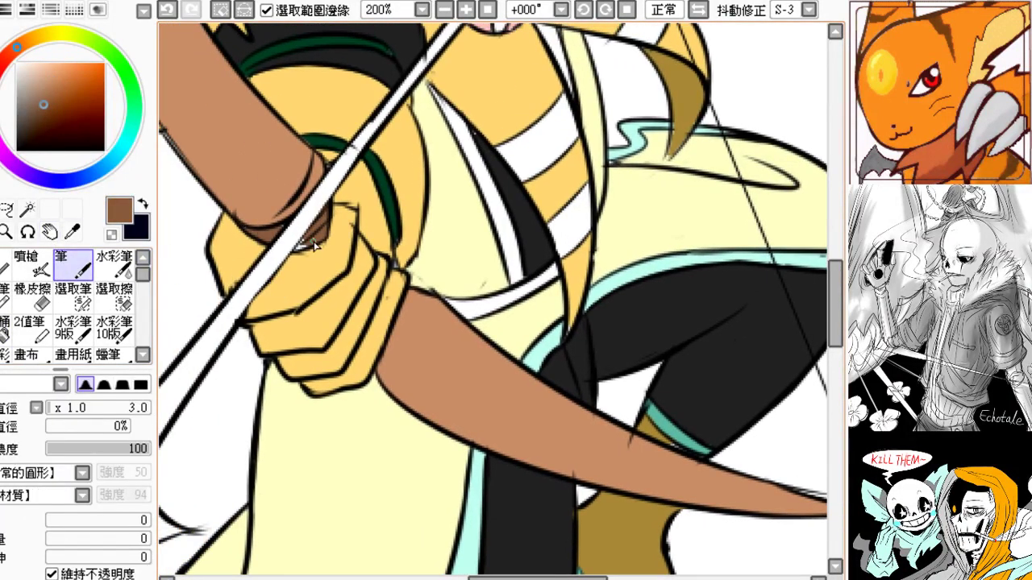
drag(326, 255, 267, 395)
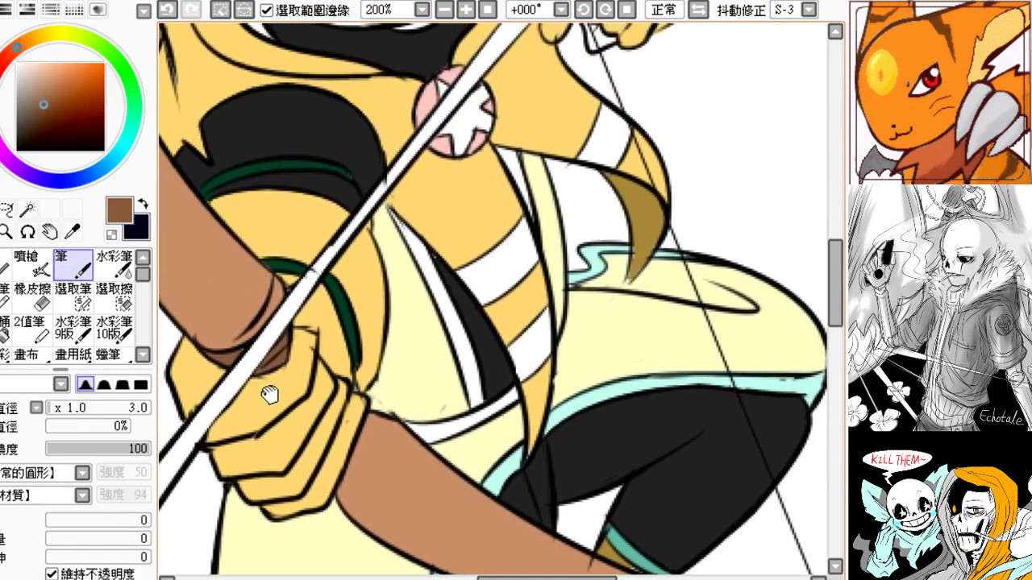
scroll(334, 105, down, 3)
drag(336, 106, 306, 105)
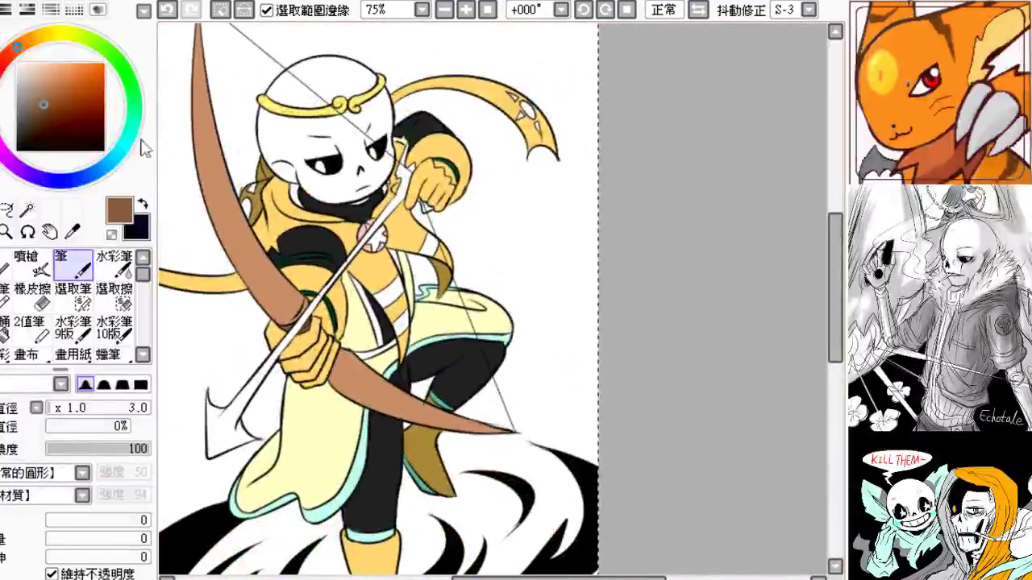
- Mix a bright aqua, try a bucket fill beside the arrowhead, undo it and set the transparency range to ±17
click(129, 136)
drag(50, 71, 50, 42)
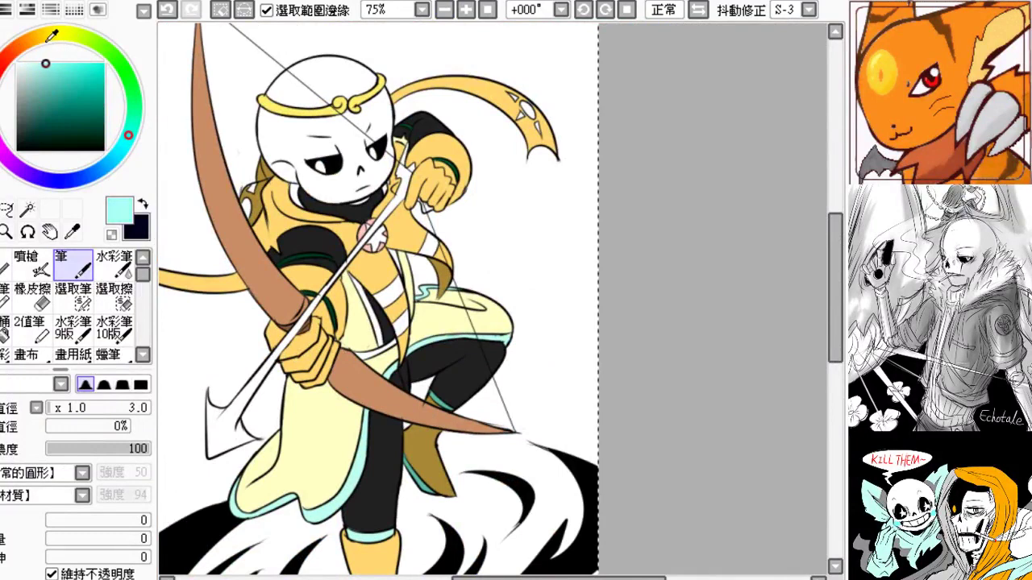
click(6, 330)
mouse_move(269, 280)
mouse_down()
mouse_move(321, 236)
mouse_move(306, 226)
mouse_up()
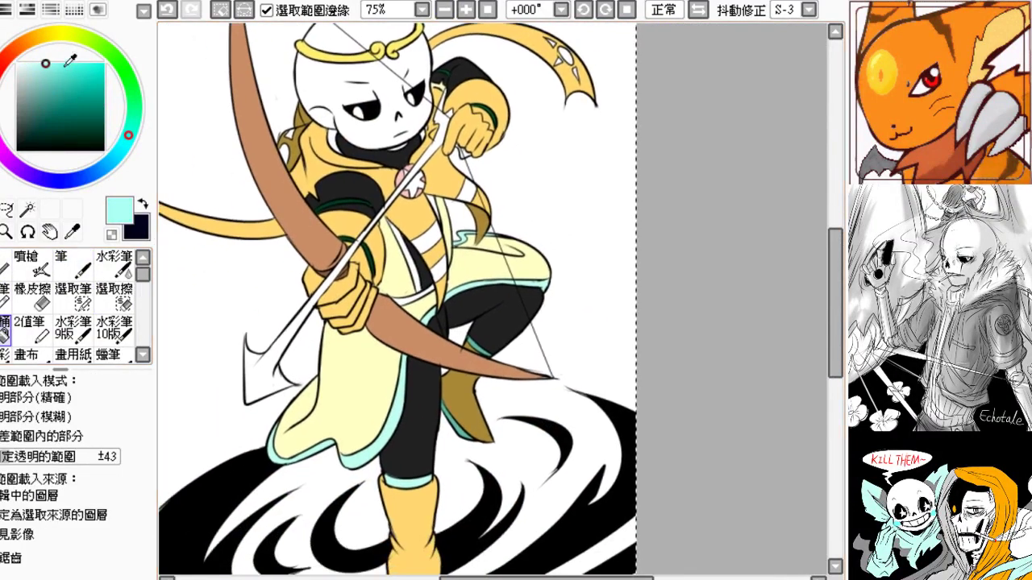
mouse_move(64, 66)
mouse_down()
mouse_move(53, 40)
mouse_move(38, 37)
mouse_move(65, 35)
mouse_up()
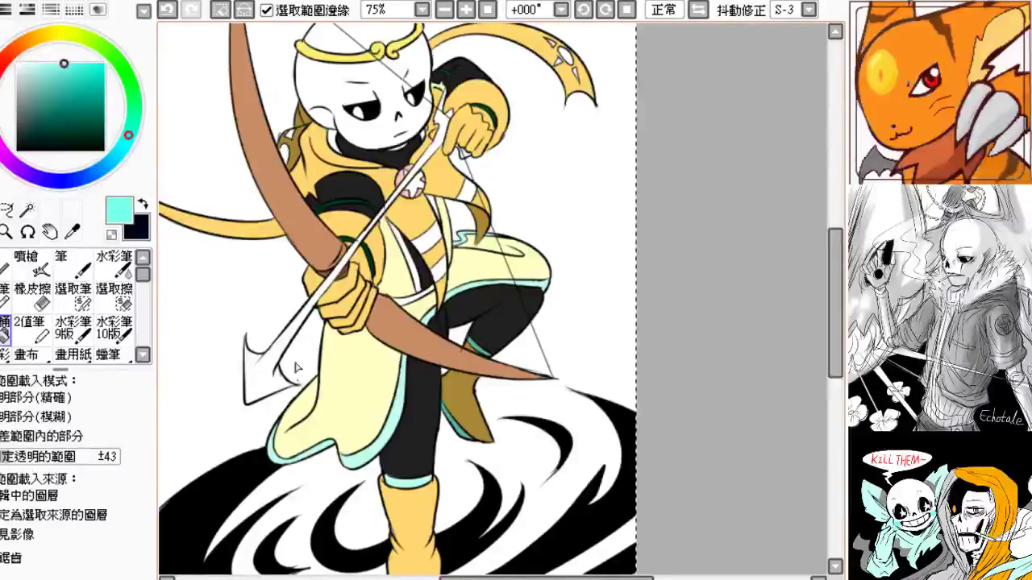
click(297, 369)
key(ctrl+z)
drag(3, 460, 0, 457)
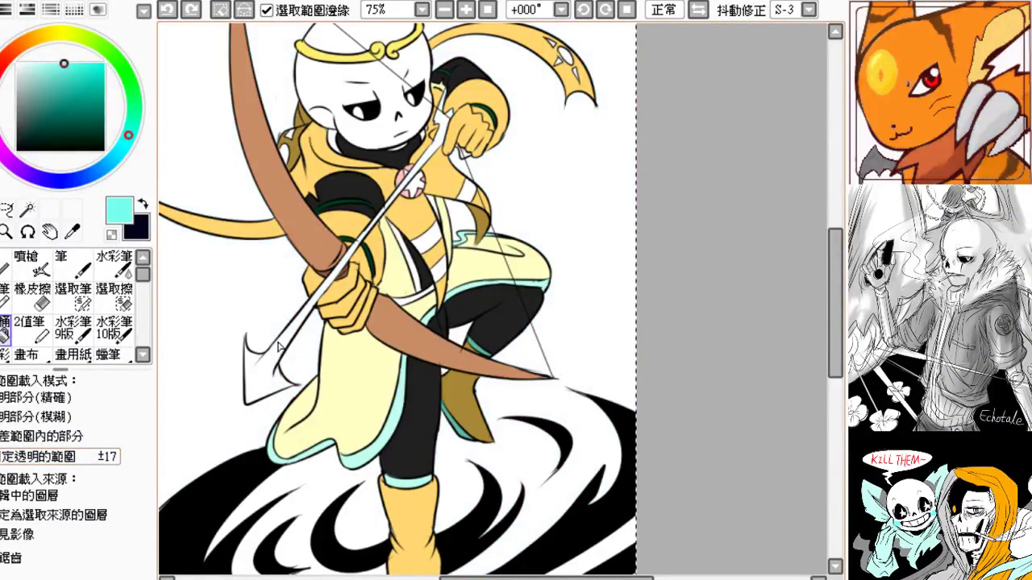
click(271, 368)
drag(296, 315, 262, 356)
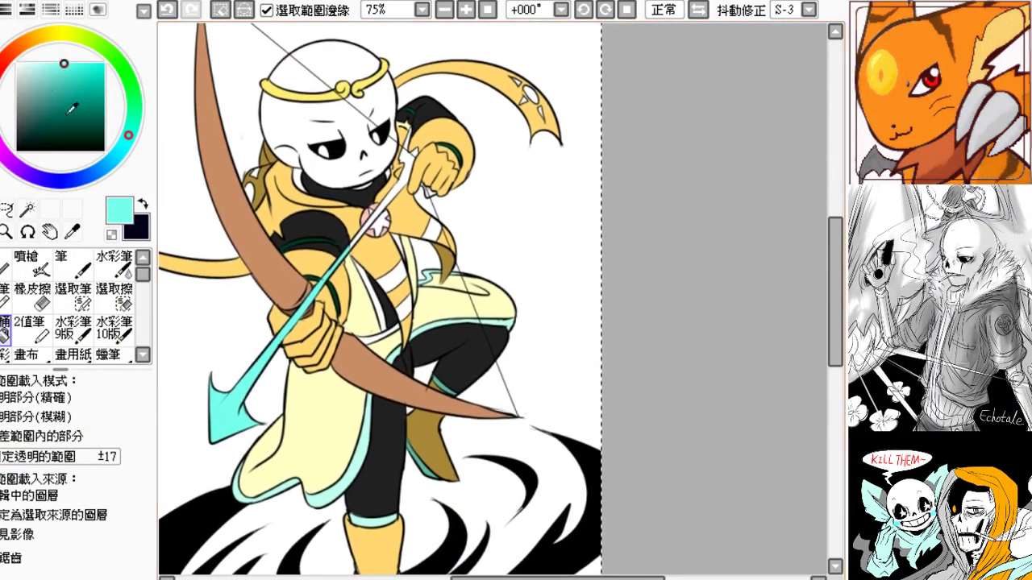
key(ctrl+z)
- Lighten the aqua to a pale tone and fill the arrow's head, shaft, upper end and small piece beneath the drawing hand
click(48, 63)
click(230, 415)
drag(229, 433, 211, 446)
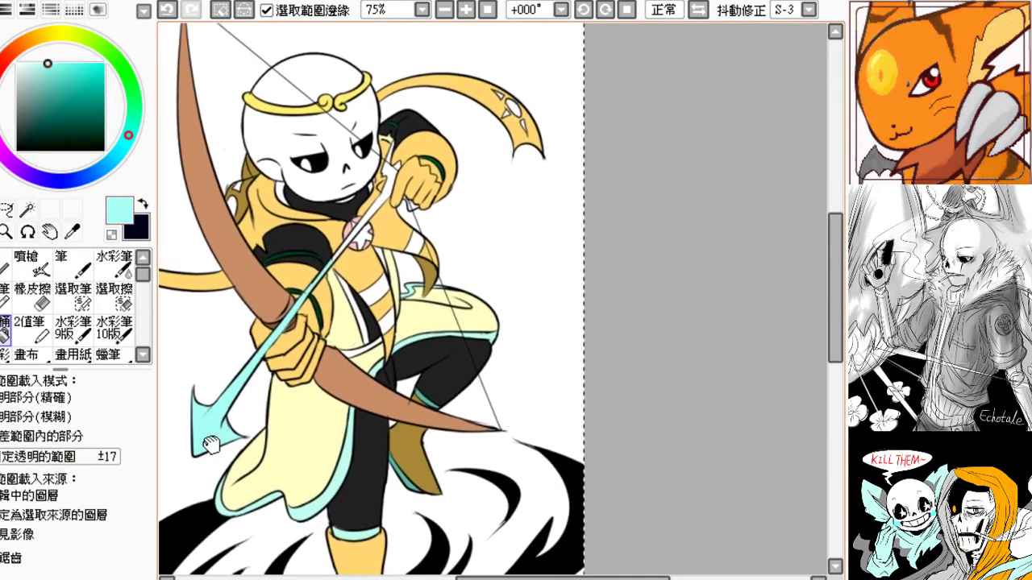
drag(355, 282, 373, 270)
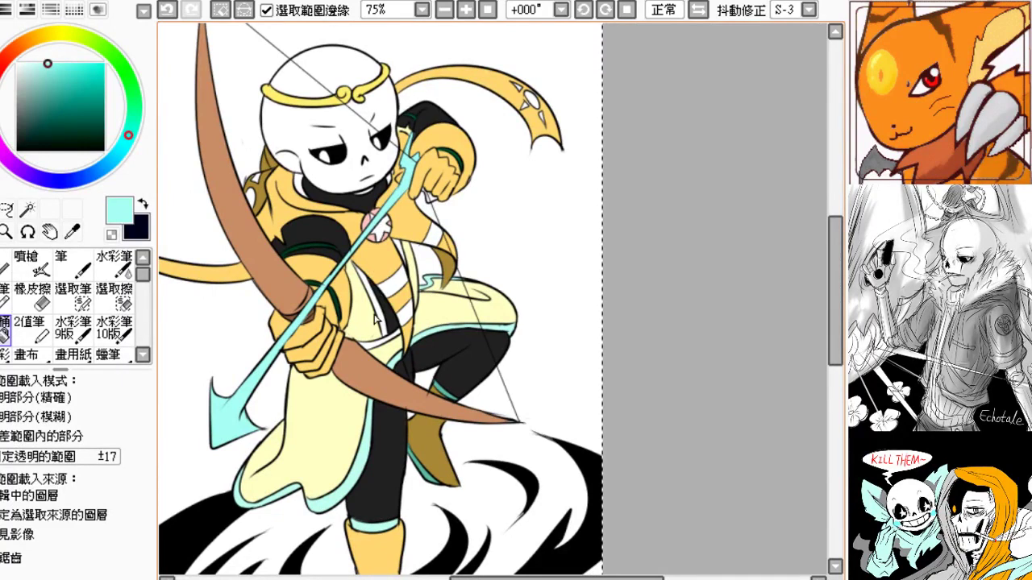
drag(356, 337, 291, 394)
click(367, 255)
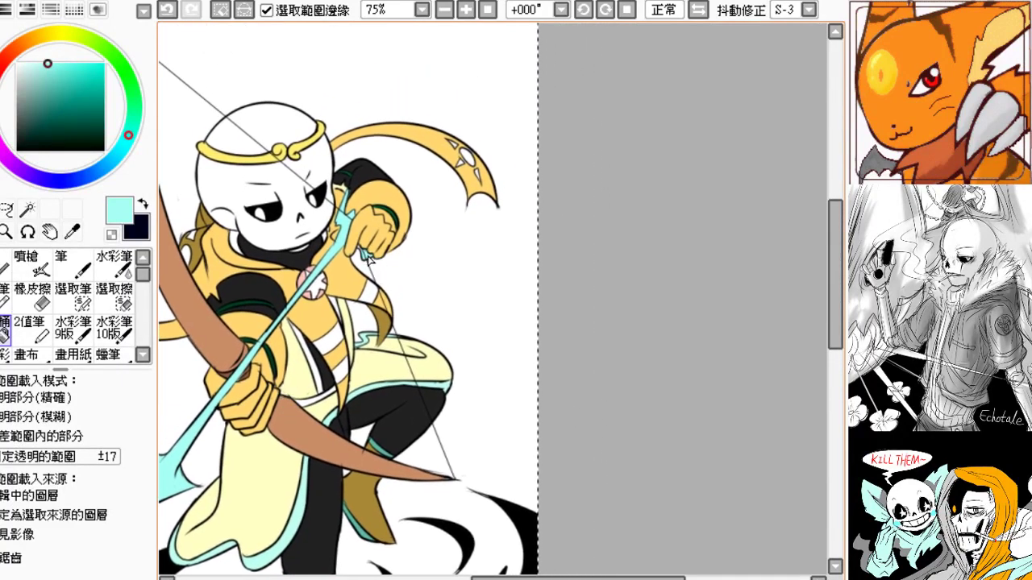
- Examine the aqua arrow around the drawing hand and chest up close, and check the whole figure
click(466, 9)
click(466, 10)
click(466, 9)
drag(287, 177, 504, 255)
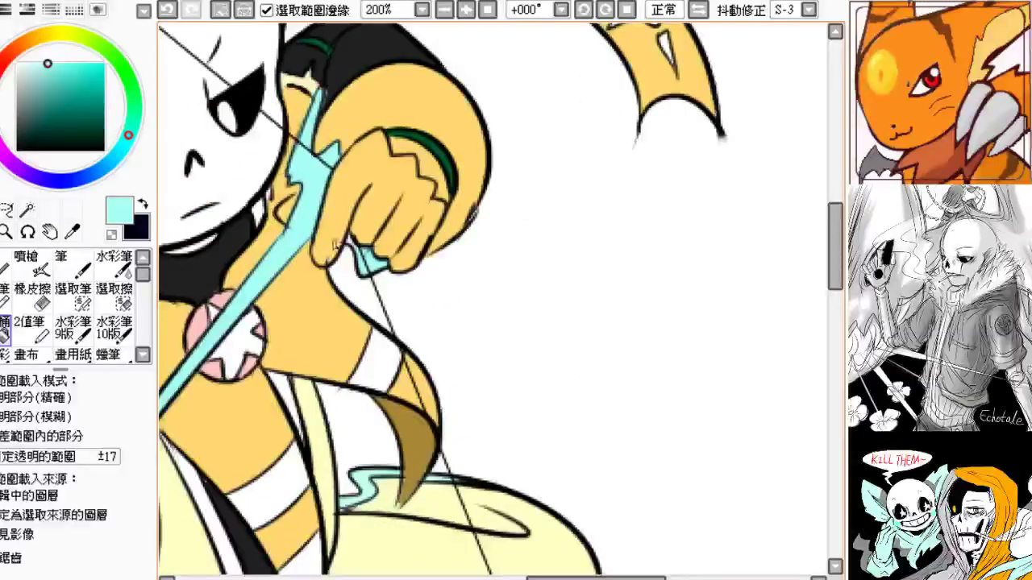
drag(334, 303, 495, 192)
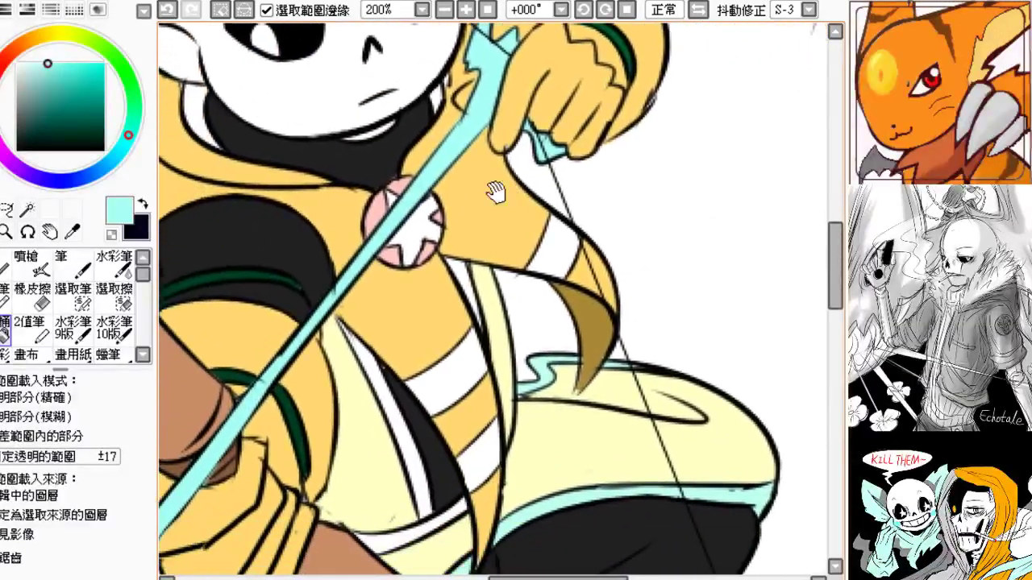
click(445, 9)
click(444, 9)
click(444, 9)
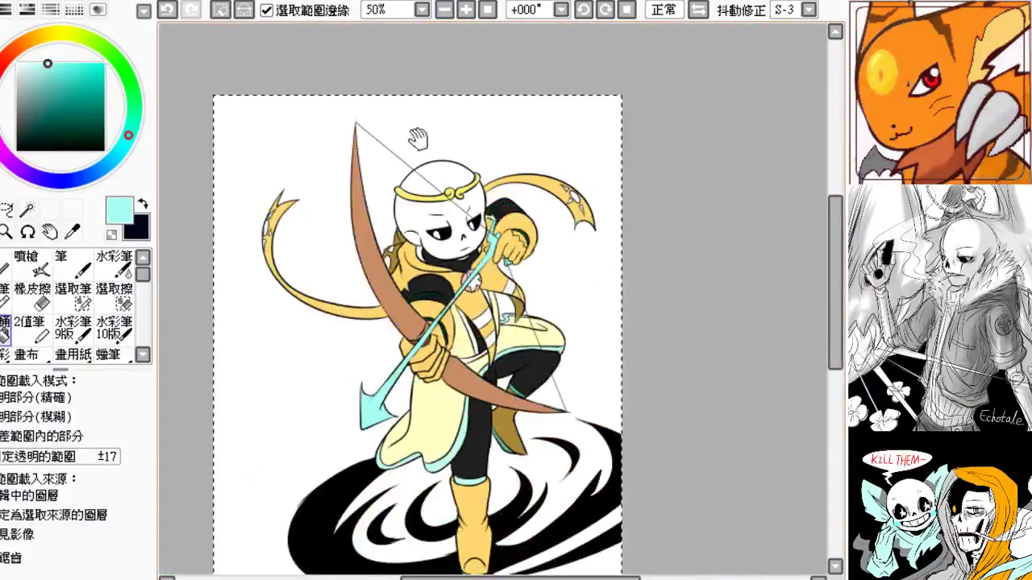
drag(333, 182, 353, 202)
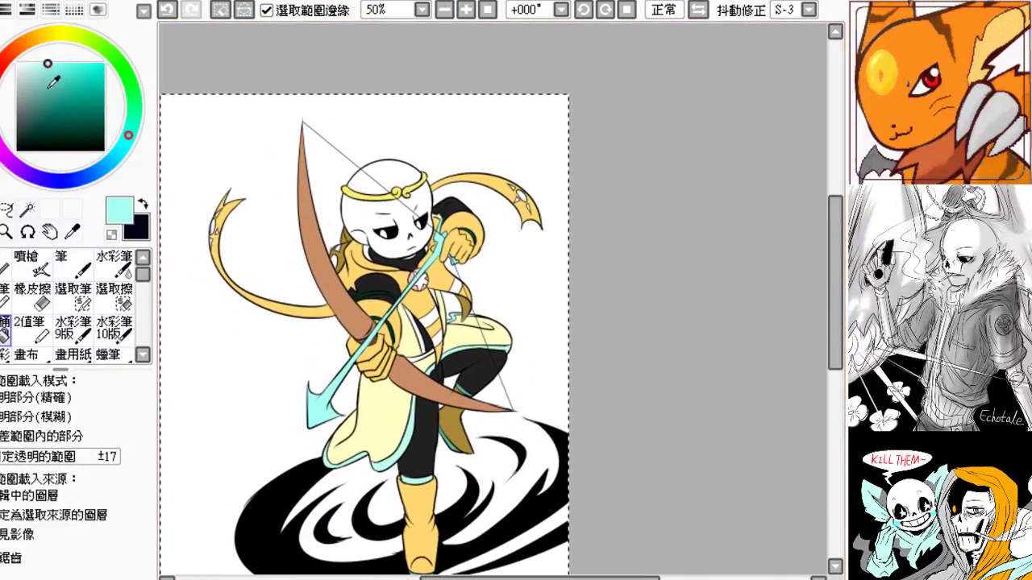
- Mix a light orange and fill the stripes across the torso and the band on the clothing flap beneath the drawing hand
click(3, 58)
click(60, 63)
mouse_move(18, 46)
mouse_down()
mouse_move(39, 37)
mouse_move(24, 43)
mouse_up()
mouse_move(76, 65)
mouse_down()
mouse_move(90, 52)
mouse_move(79, 48)
mouse_up()
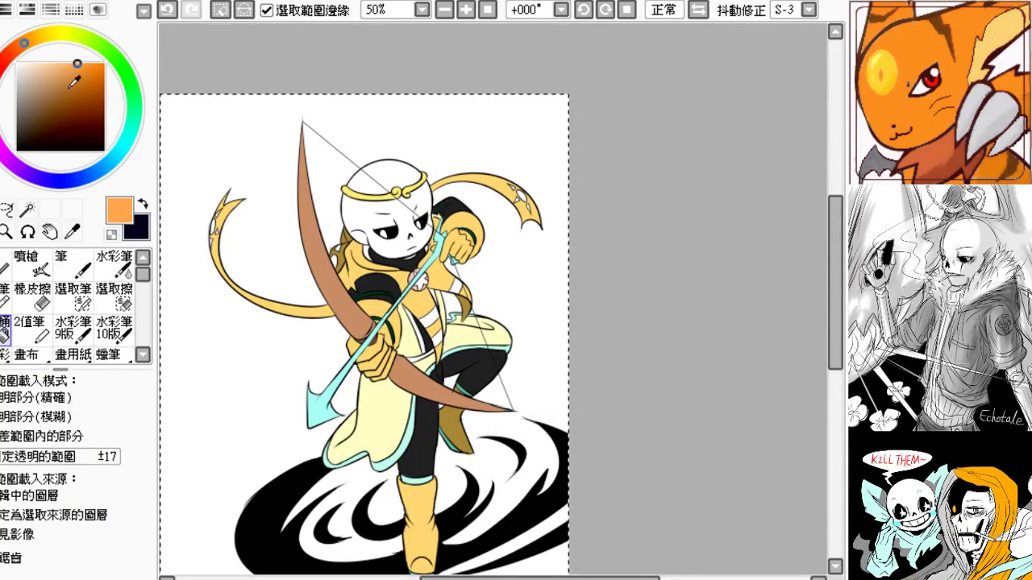
drag(403, 201, 370, 174)
click(467, 10)
click(466, 10)
click(466, 10)
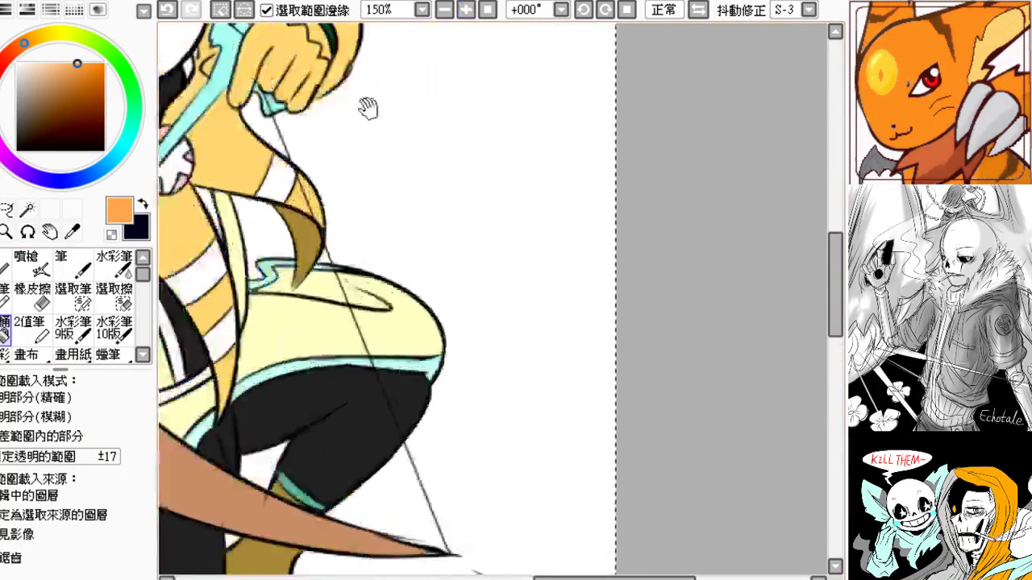
drag(366, 107, 475, 89)
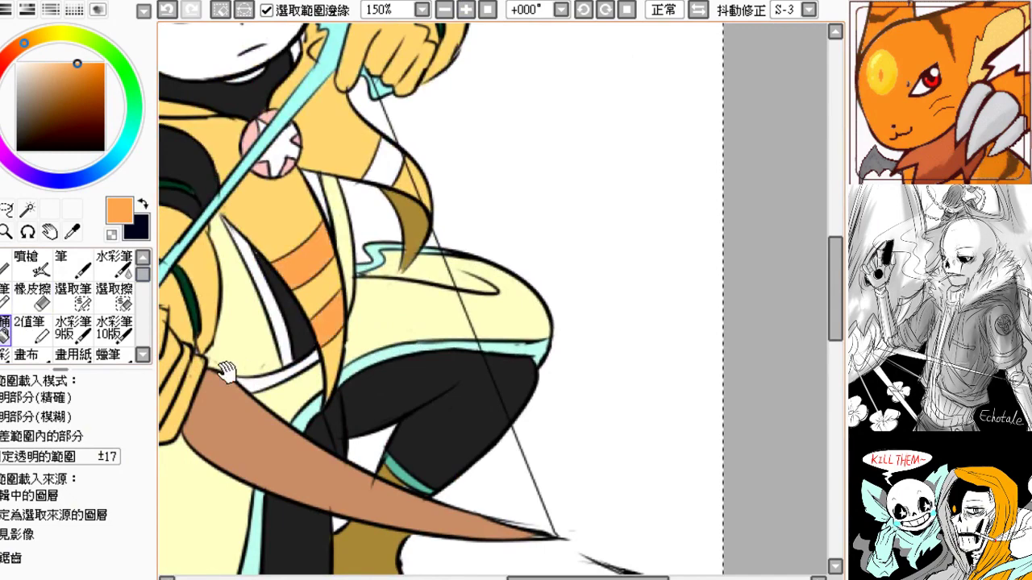
drag(231, 361, 246, 395)
click(373, 242)
- Darken the orange to a brownish tone and fill the emblem on the shaded scarf behind the neck
drag(245, 287, 416, 480)
drag(292, 385, 475, 269)
click(64, 87)
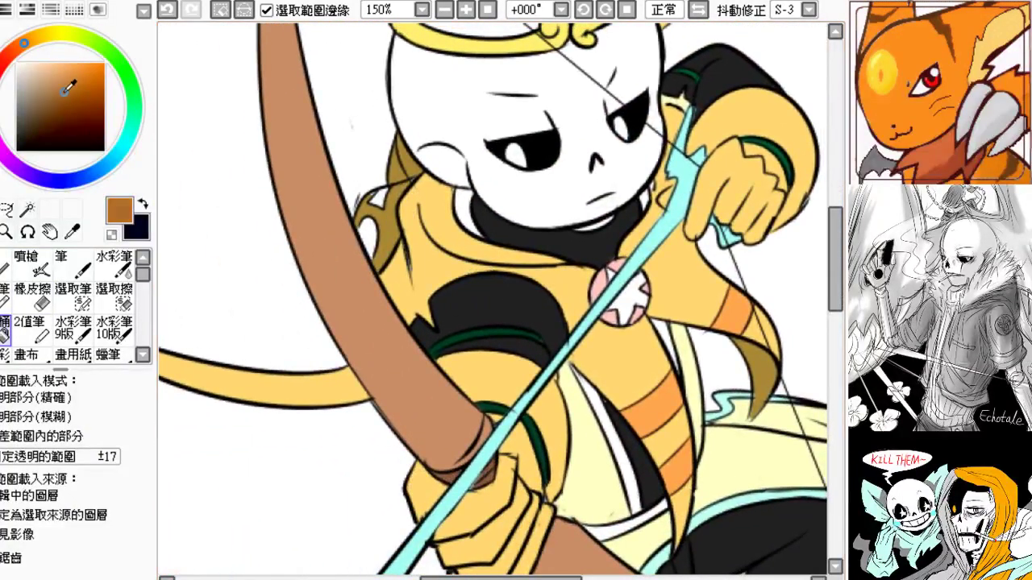
click(371, 231)
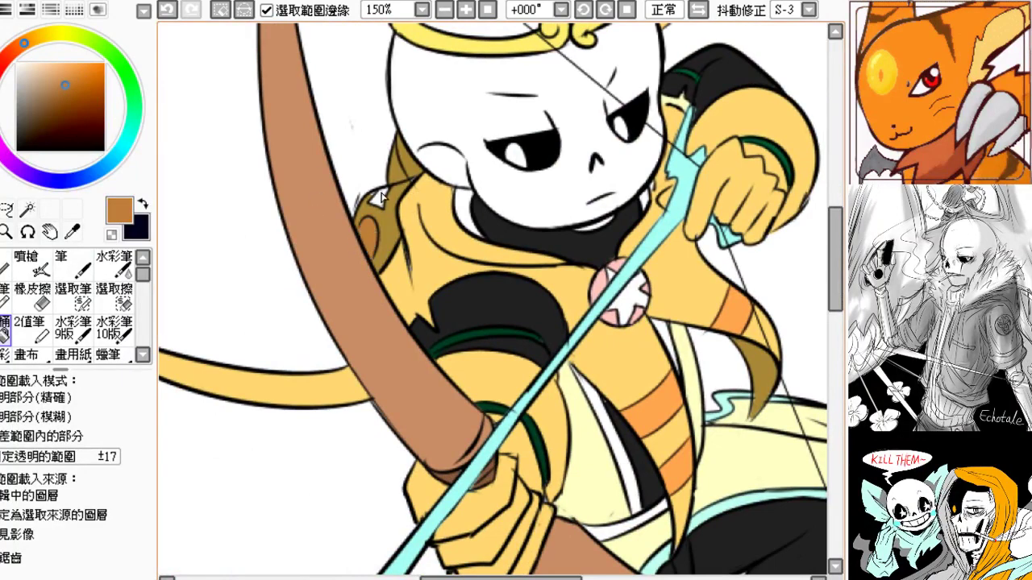
drag(314, 286, 362, 253)
drag(594, 200, 276, 243)
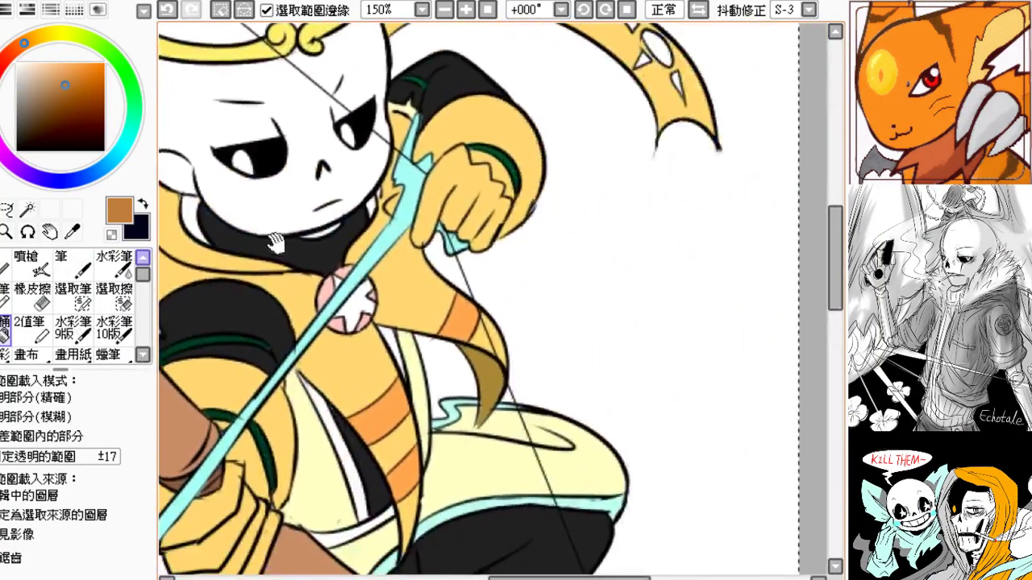
- Sample the light orange from the torso stripes and fill the sun emblem's circle and triangles on the raised scarf end
right_click(407, 415)
drag(470, 225, 222, 416)
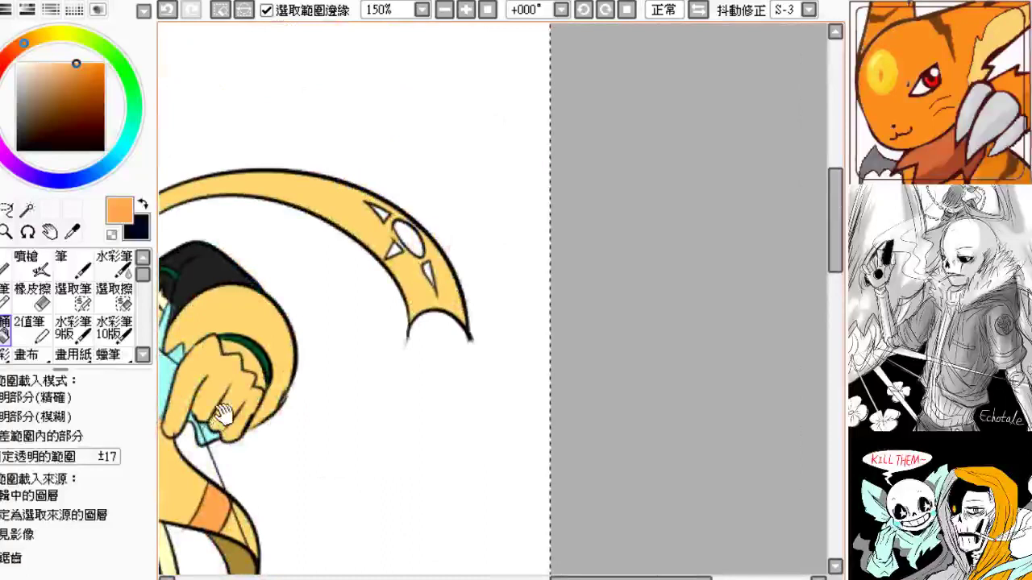
click(404, 236)
click(377, 214)
click(394, 253)
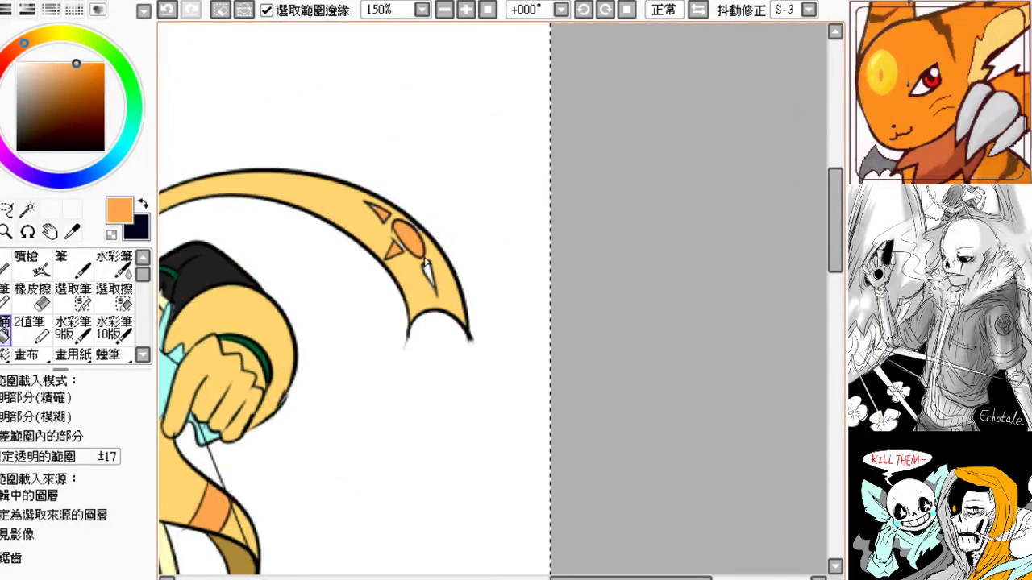
- Undo the sun triangle fills, set the transparency range to ±83 and refill the emblem's triangles in light orange
key(ctrl+z)
key(ctrl+z)
drag(24, 456, 77, 456)
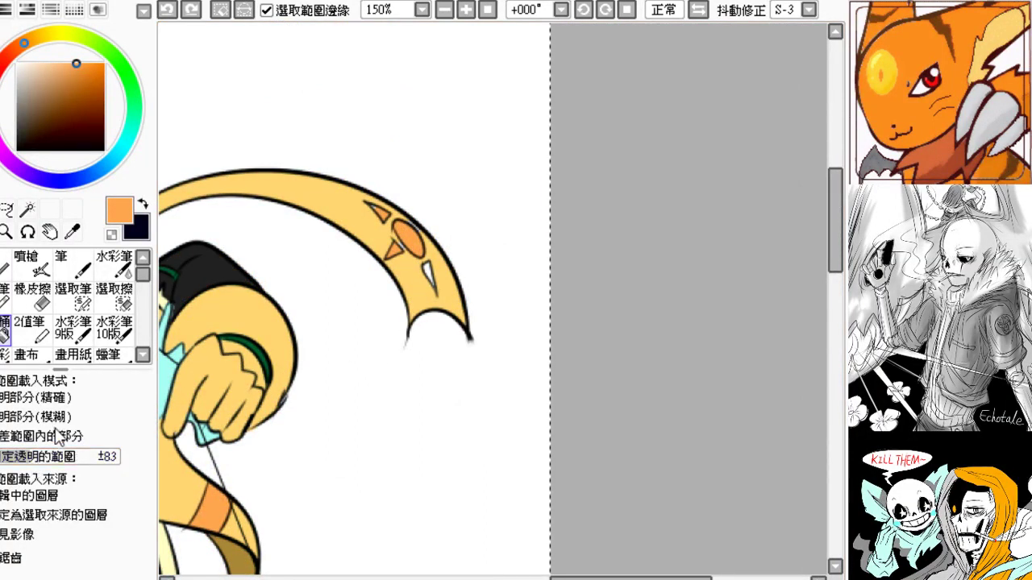
click(377, 214)
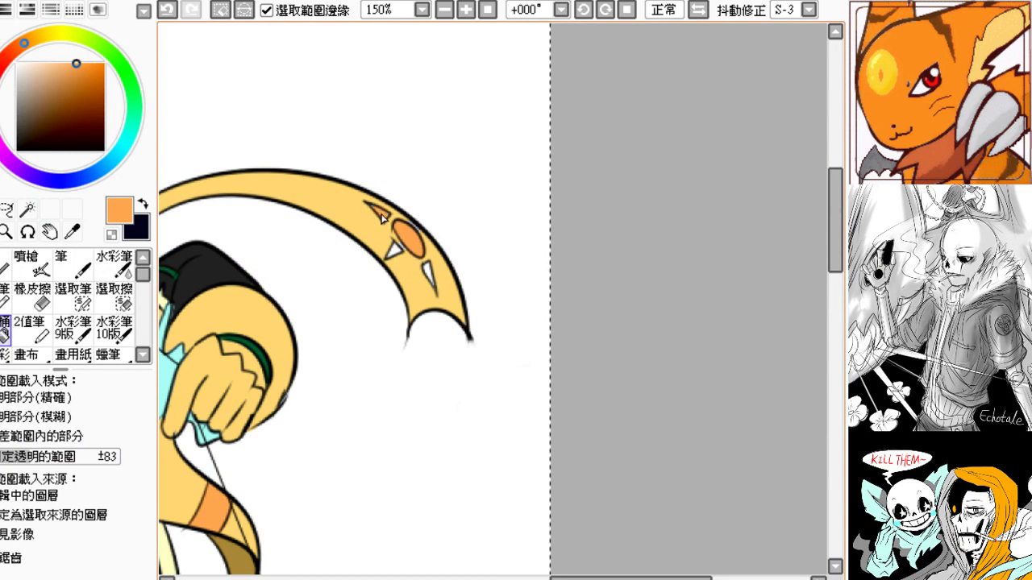
click(430, 271)
drag(320, 346, 344, 337)
- Sample the scarf's yellow-orange for the Pen and check the sun emblem, drawing hand and torso for unfilled spots
alt+click(433, 268)
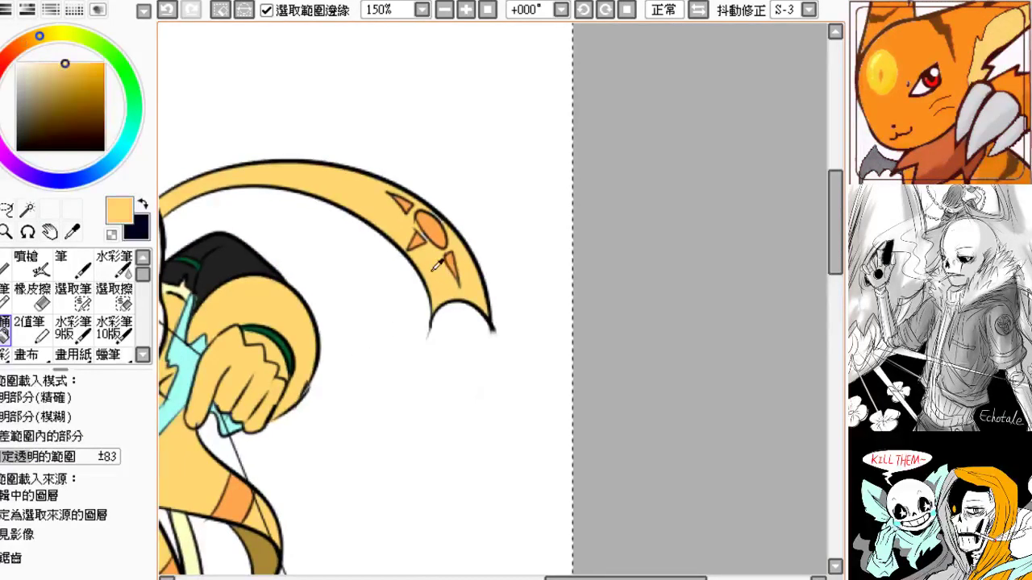
key(n)
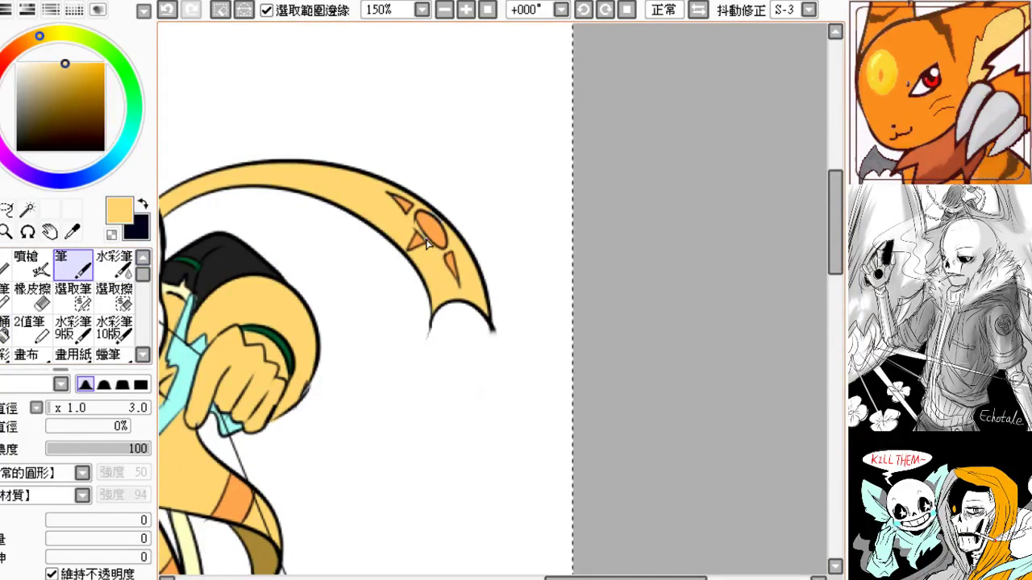
drag(166, 401, 296, 401)
drag(357, 300, 462, 267)
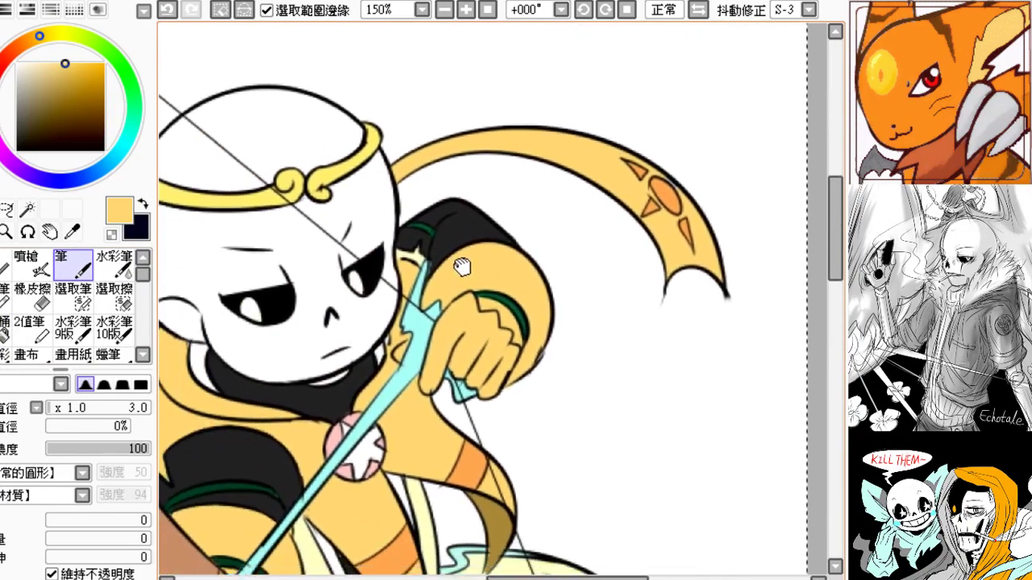
drag(373, 410, 561, 204)
drag(464, 259, 276, 229)
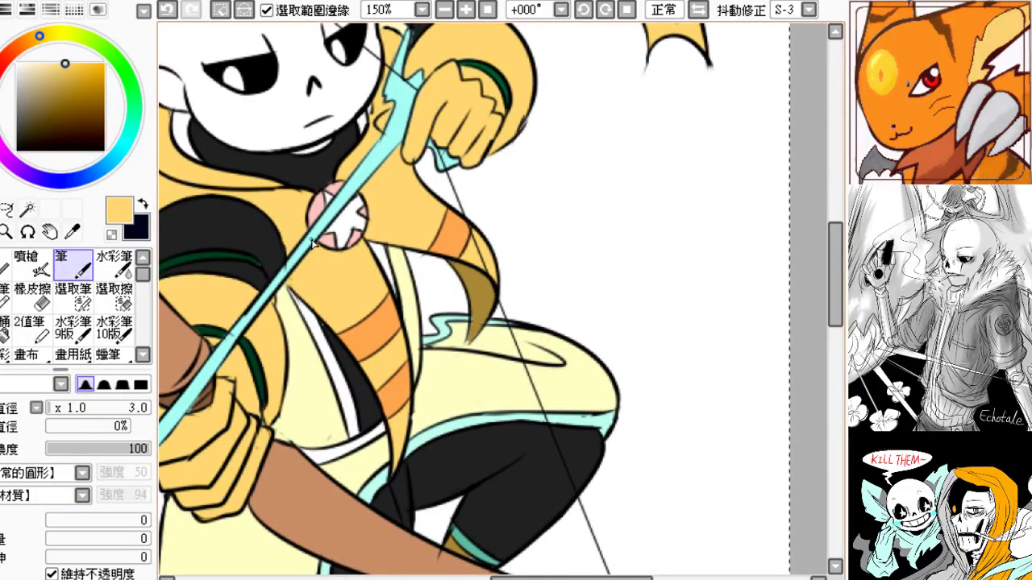
drag(310, 240, 329, 384)
- Pick an off-white and fill the narrow white strips along the open front of the tunic with the bucket
click(16, 66)
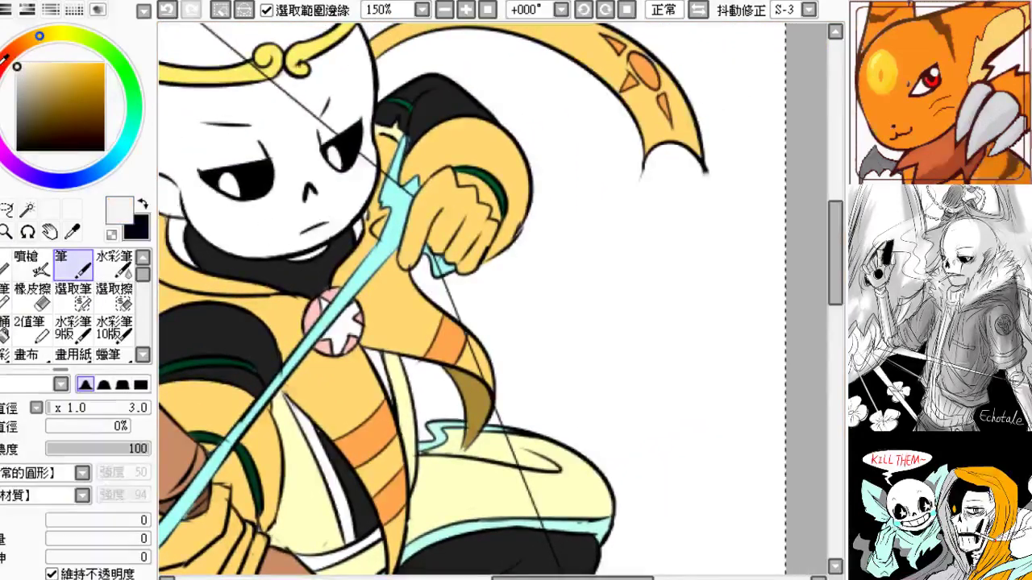
click(4, 332)
drag(259, 376, 275, 275)
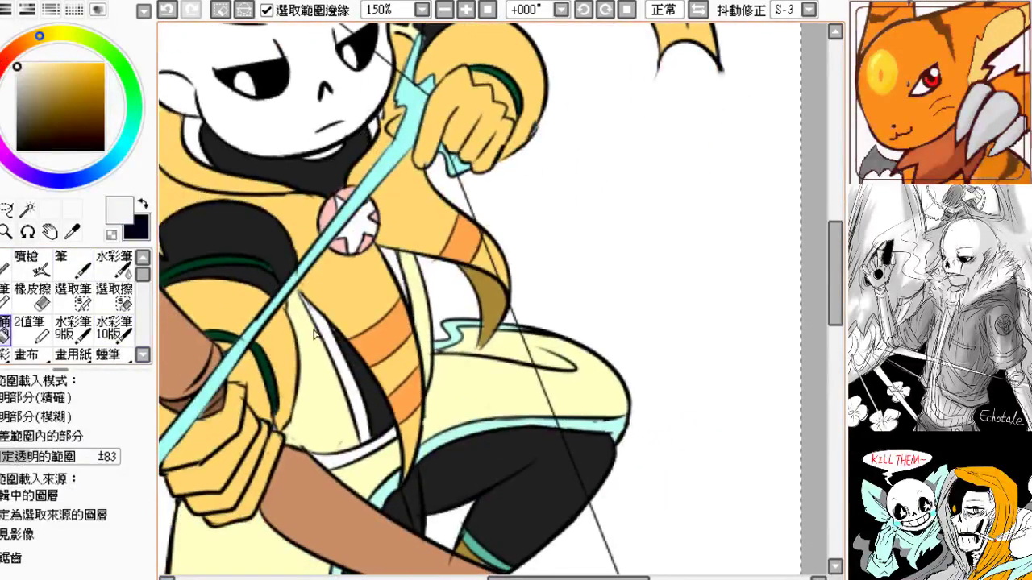
click(340, 349)
click(395, 264)
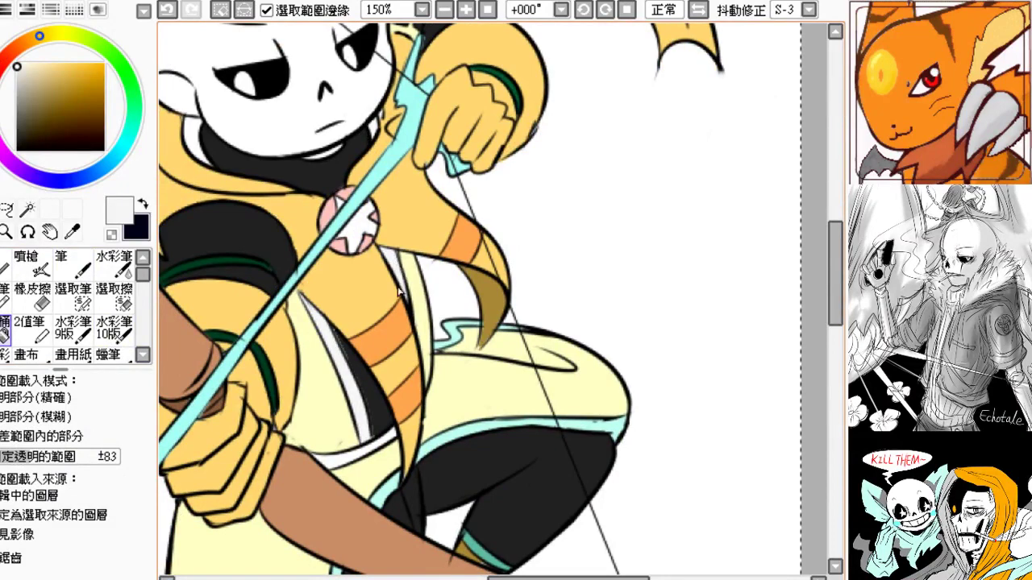
drag(375, 275, 324, 414)
- Paint the pale yellow patch between the face and the black raised sleeve off-white with the Pen
click(466, 11)
click(466, 10)
click(466, 11)
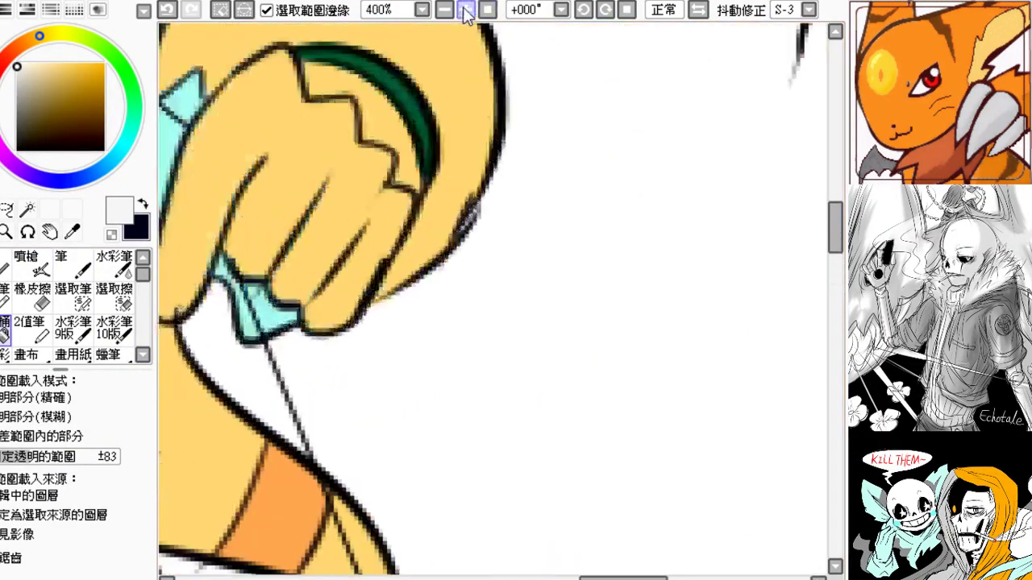
drag(254, 115, 477, 352)
click(71, 274)
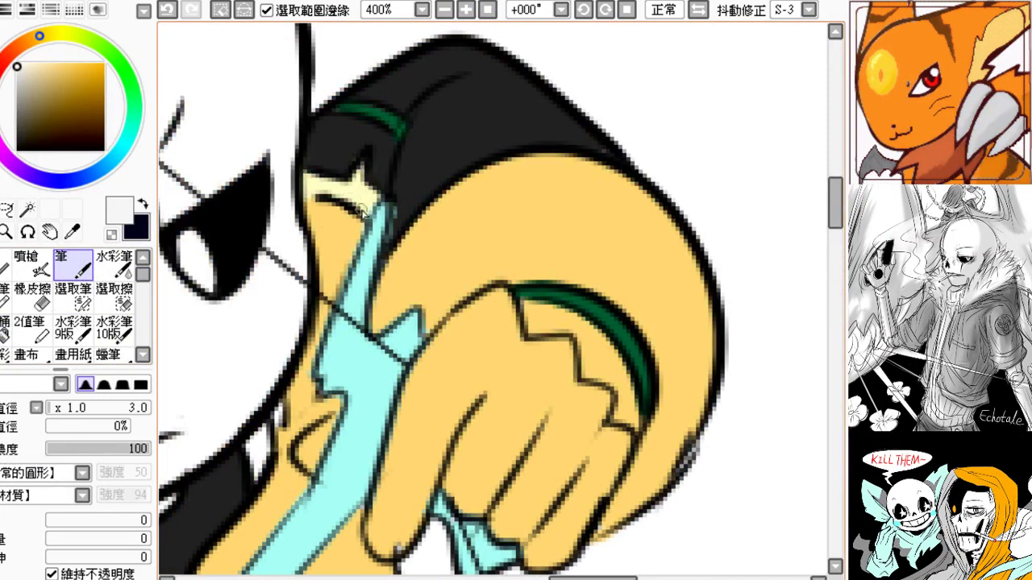
drag(361, 210, 310, 182)
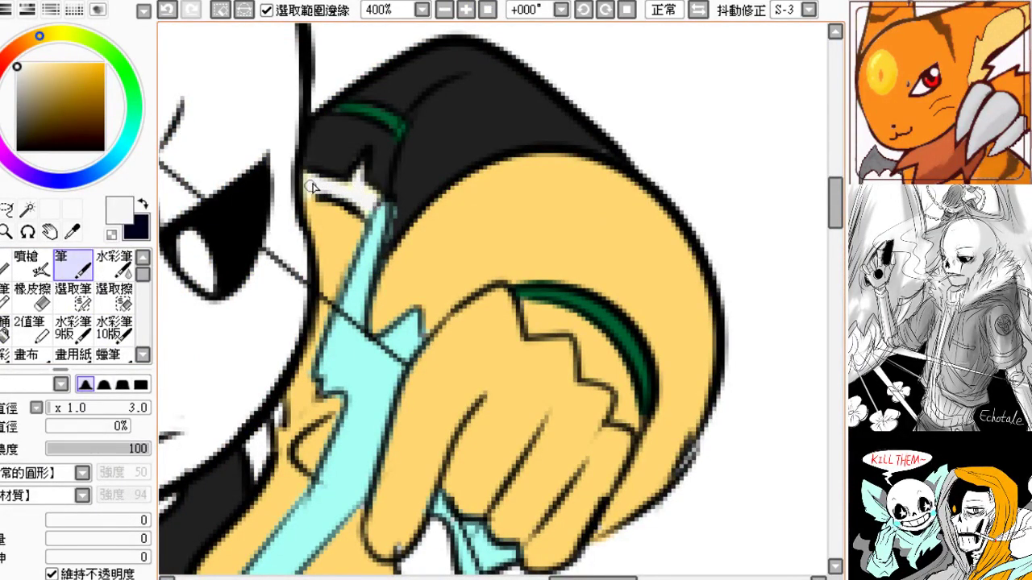
drag(327, 229, 437, 136)
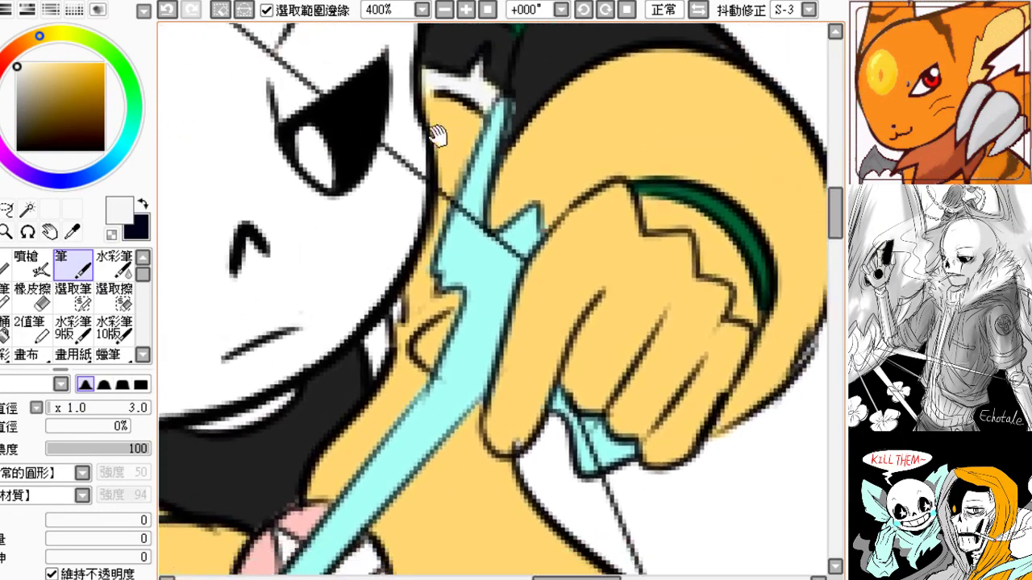
drag(414, 212, 373, 295)
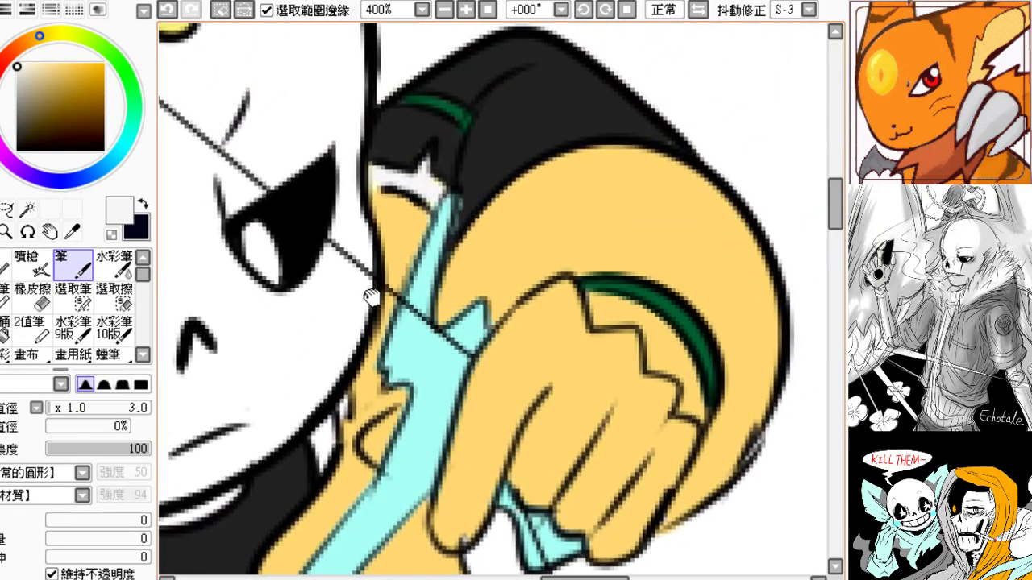
click(449, 8)
click(448, 9)
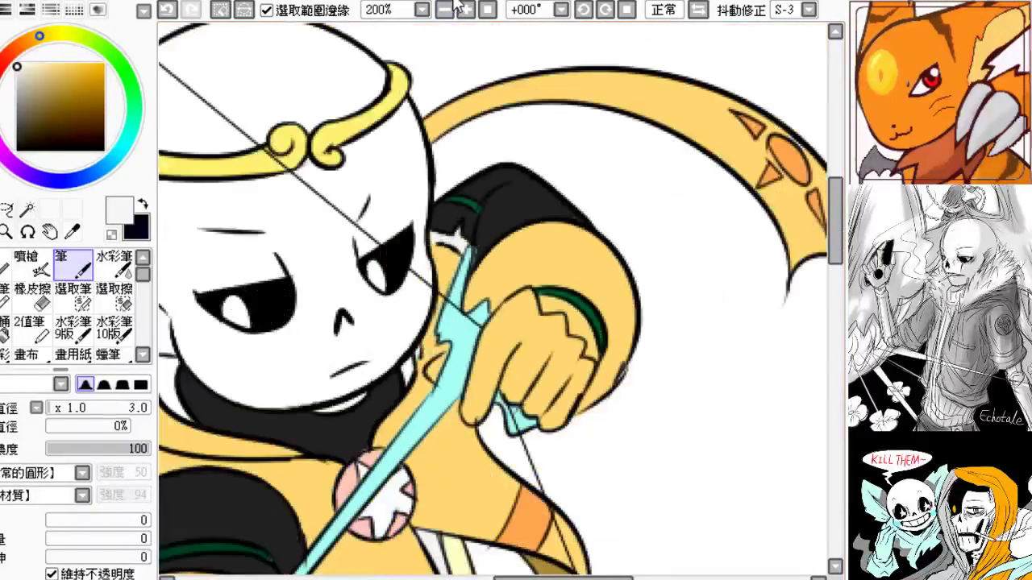
- Sample the light orange from the right-hand scarf tail's sun emblem and fill the emblem's oval and triangles on the left-hand scarf tail
click(445, 11)
drag(373, 243, 486, 156)
drag(400, 350, 244, 334)
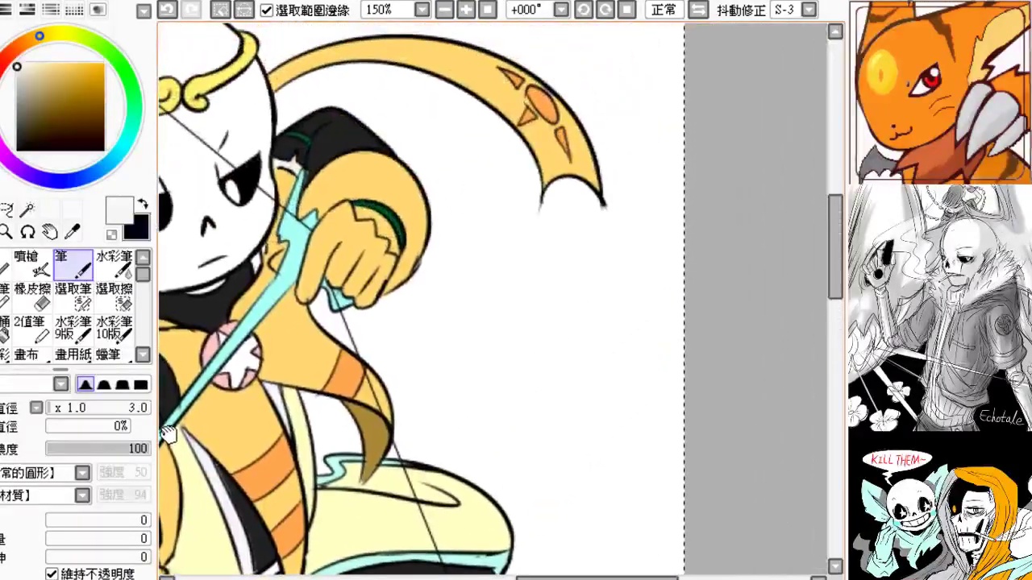
right_click(529, 141)
right_click(522, 129)
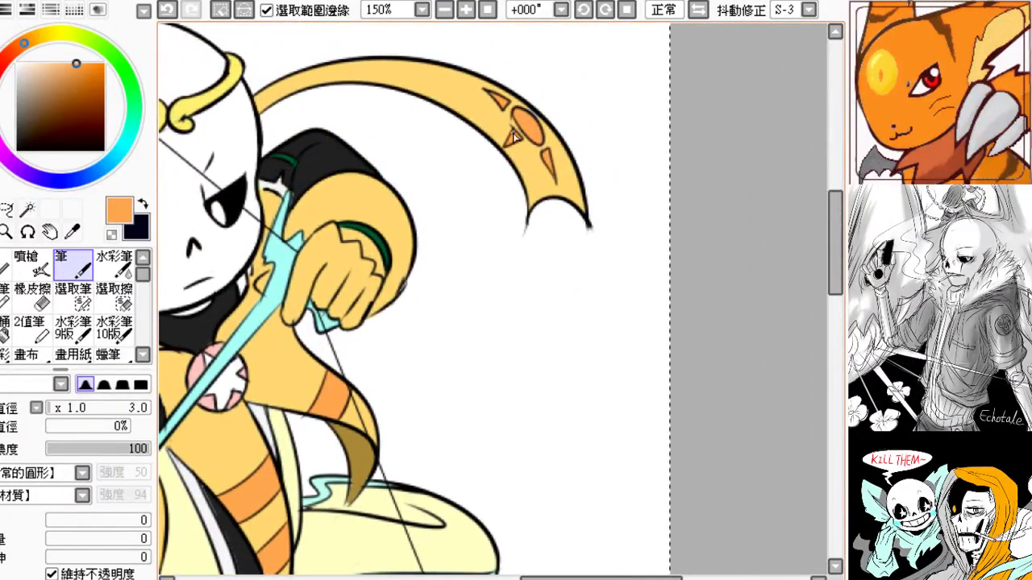
drag(227, 342, 752, 192)
drag(267, 260, 340, 440)
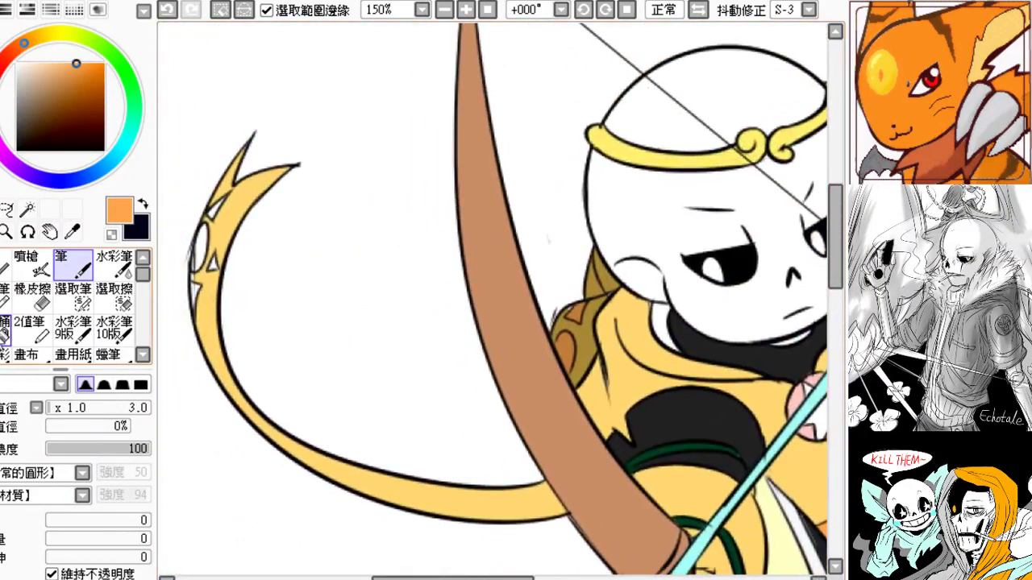
click(3, 334)
drag(230, 242, 367, 243)
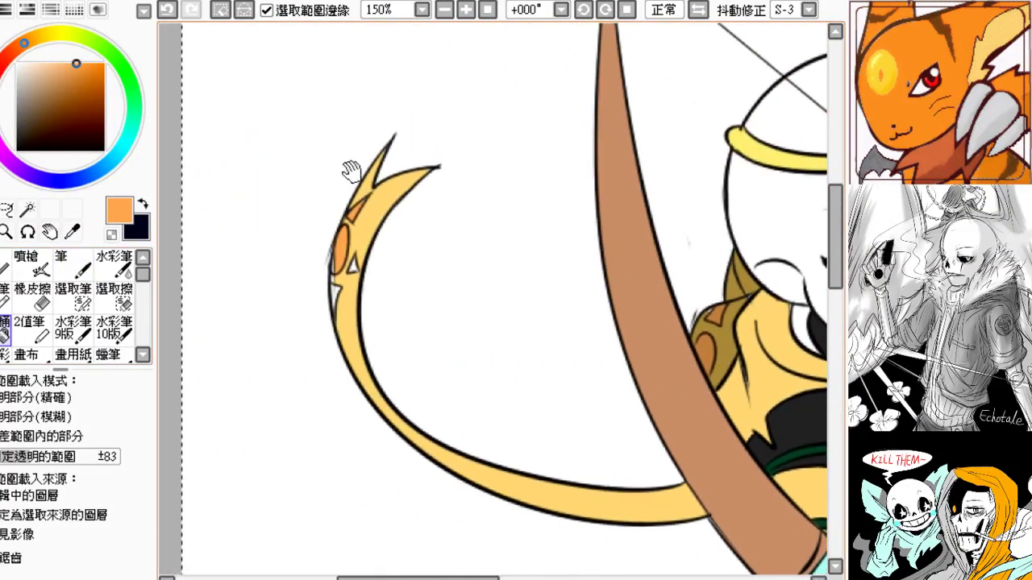
click(466, 10)
click(467, 9)
drag(430, 53, 533, 63)
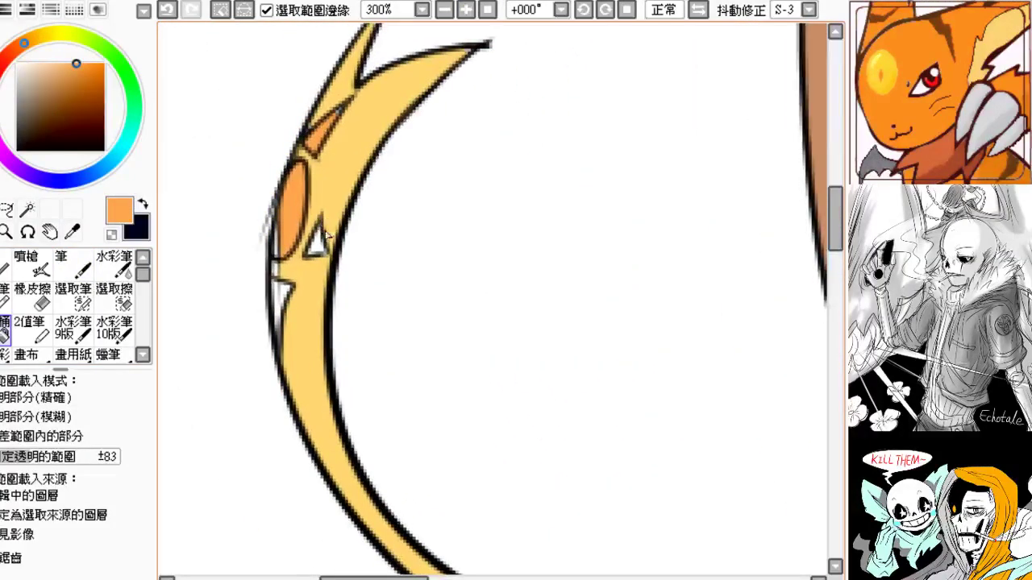
click(279, 300)
drag(271, 342, 277, 377)
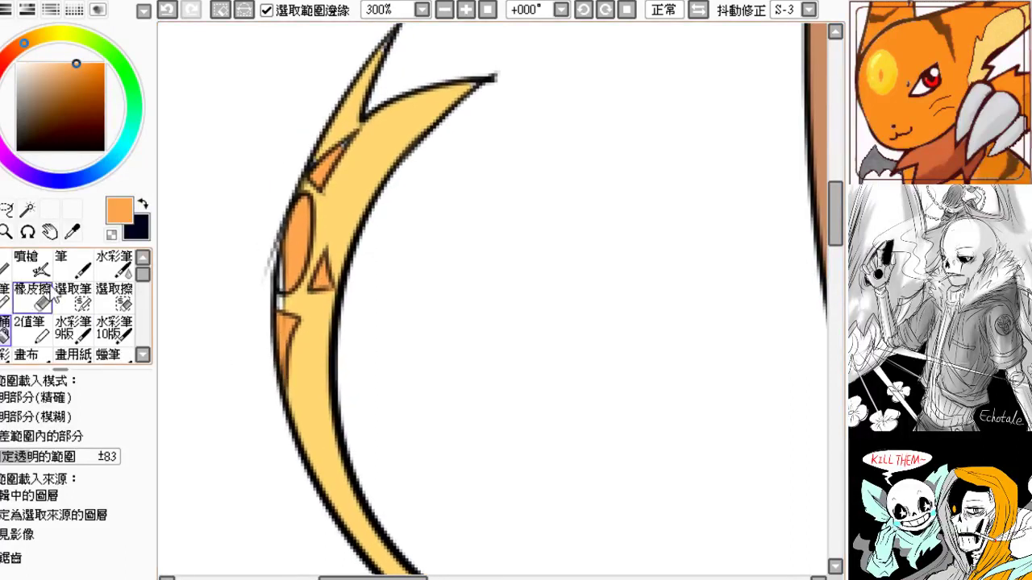
- Touch up the gaps around the left-hand scarf tail's sun emblem with the Pen, using sampled orange-yellow and light orange
key(n)
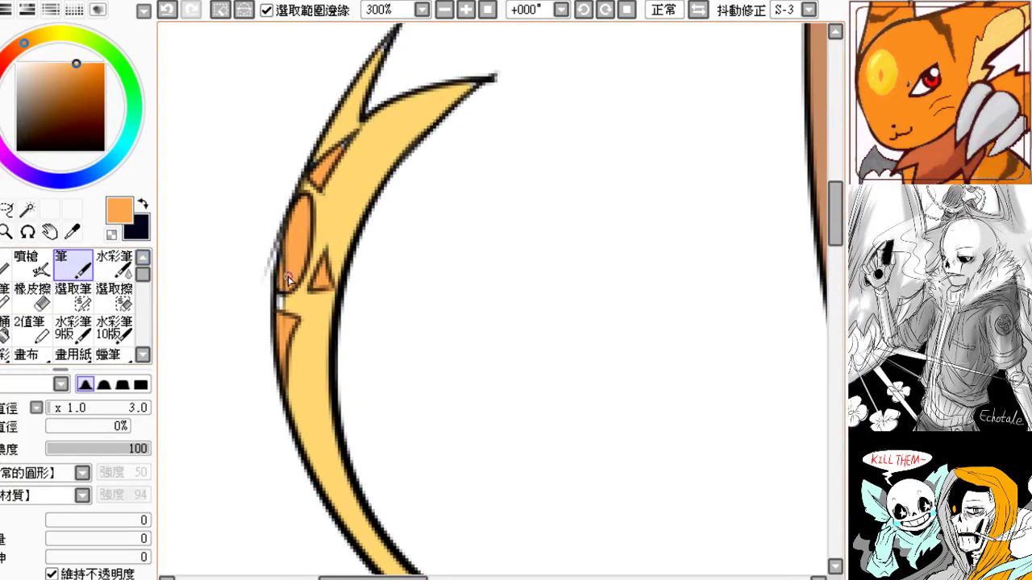
alt+click(332, 202)
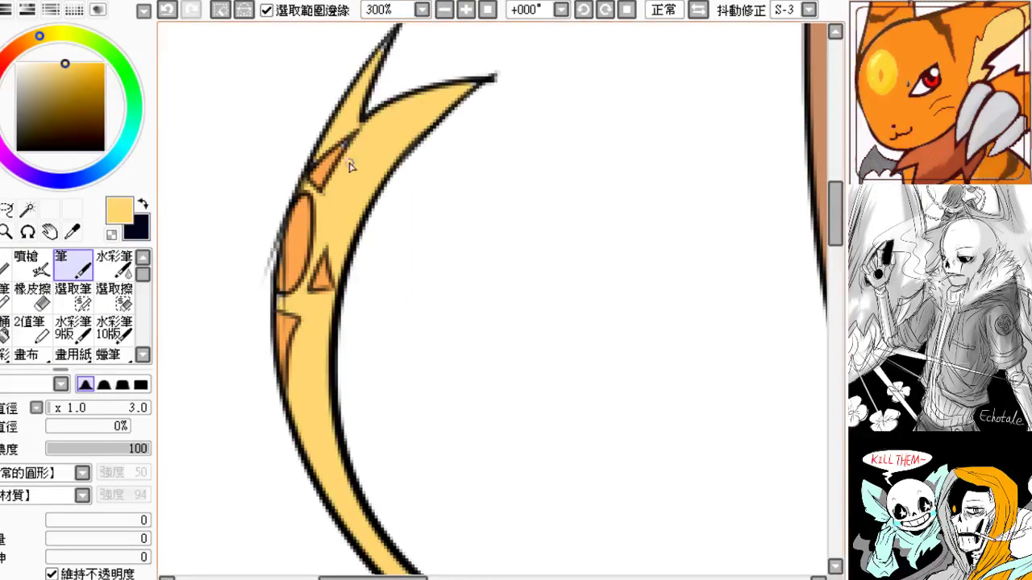
alt+click(321, 165)
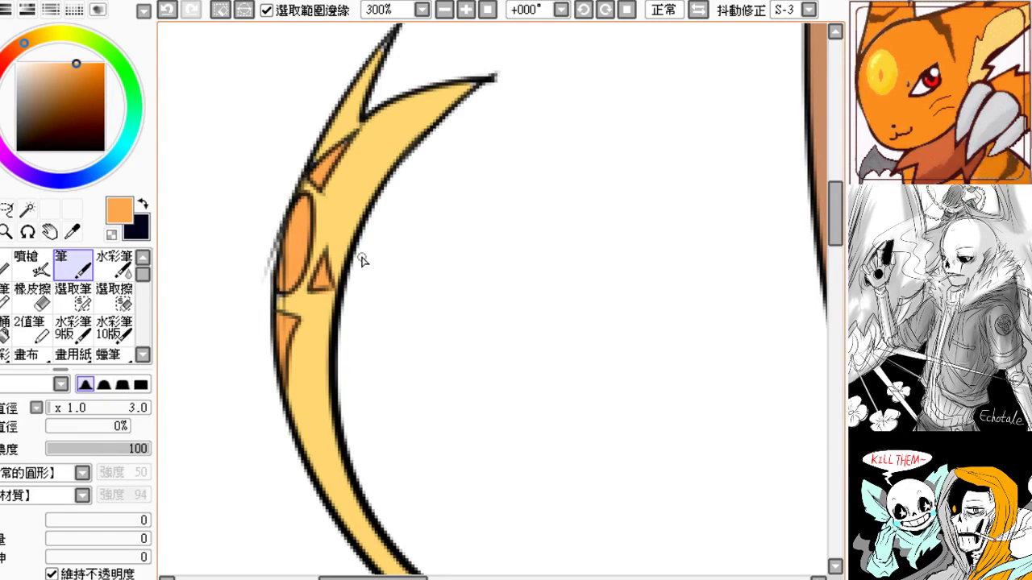
drag(425, 267, 314, 264)
- Darken the sampled white to a light grey, fill the star on the chest brooch with it and undo the fill
click(446, 11)
click(446, 11)
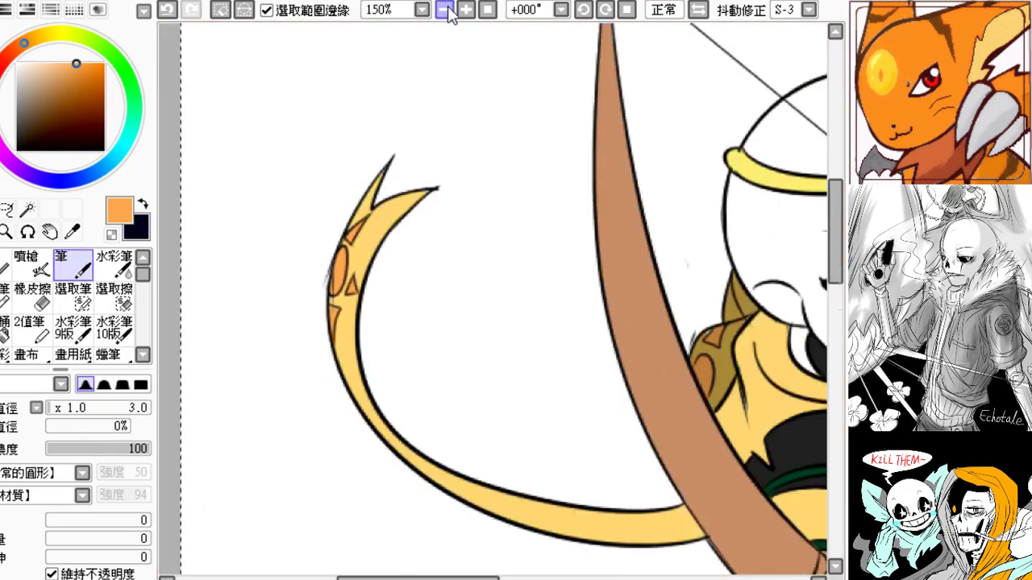
click(446, 11)
click(446, 10)
drag(406, 186, 74, 55)
click(468, 9)
click(468, 10)
click(468, 9)
click(469, 9)
drag(354, 90, 535, 244)
drag(347, 231, 350, 305)
alt+click(327, 243)
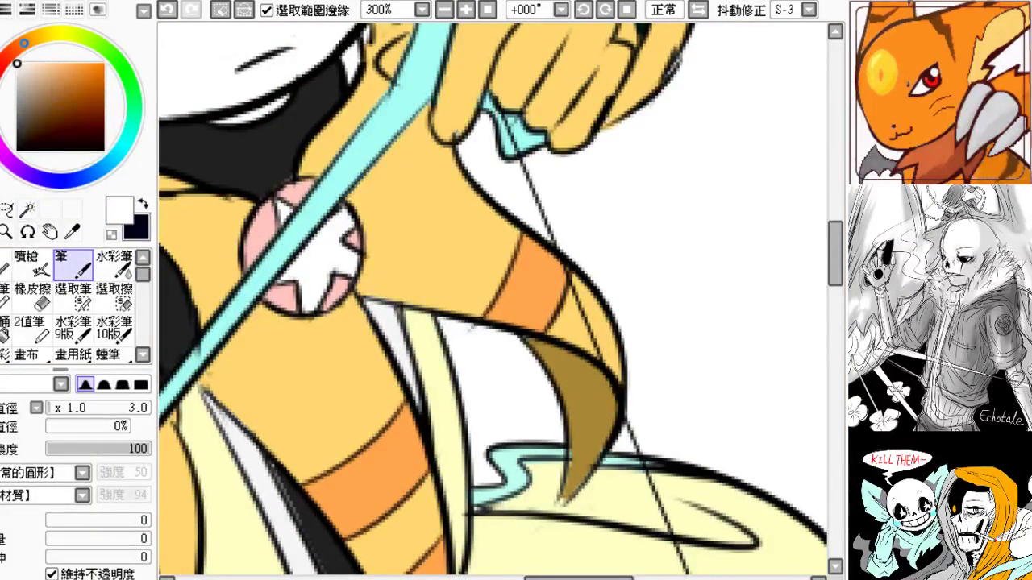
drag(16, 64, 16, 69)
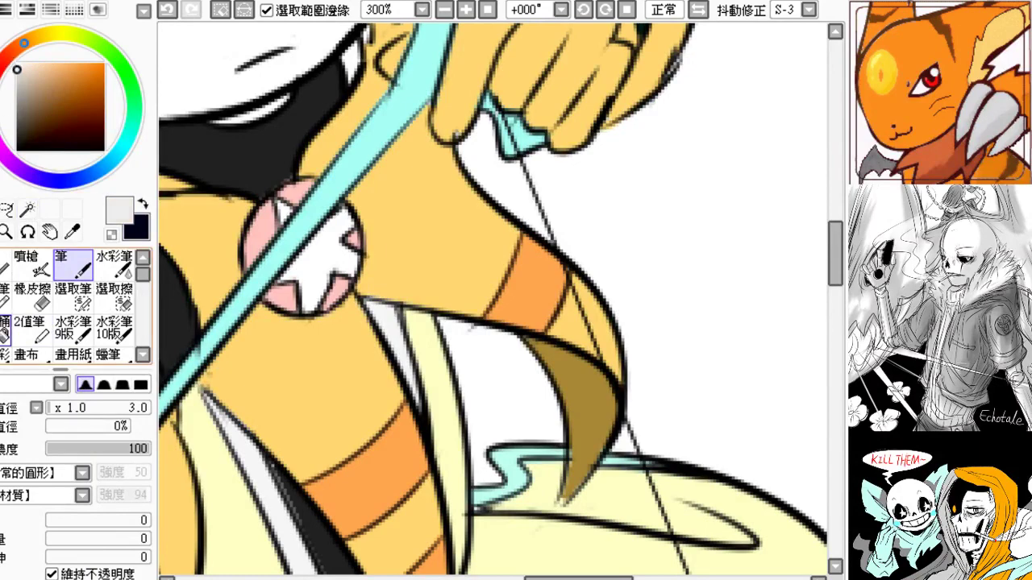
click(5, 326)
click(312, 274)
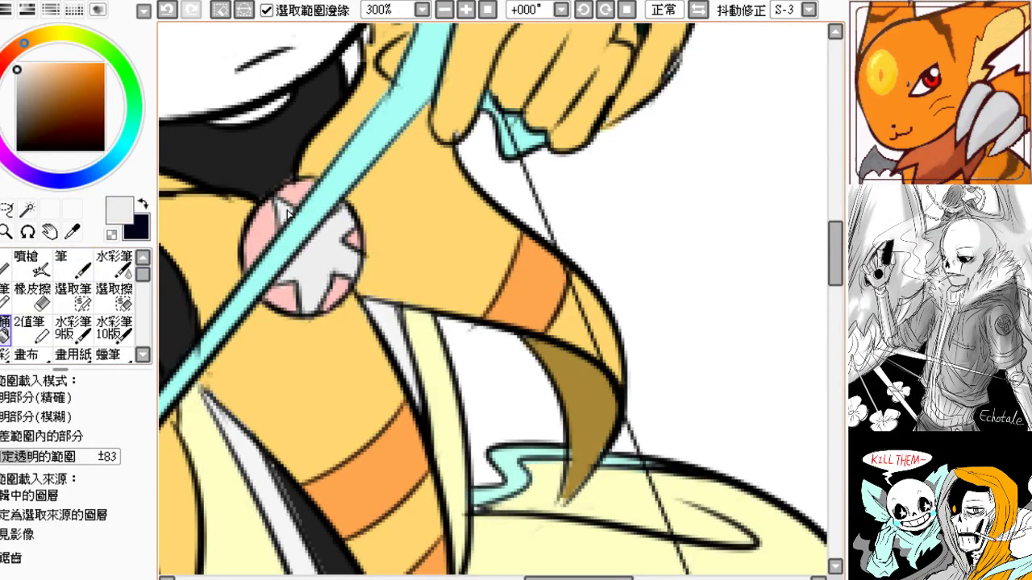
drag(233, 342, 285, 340)
key(ctrl+z)
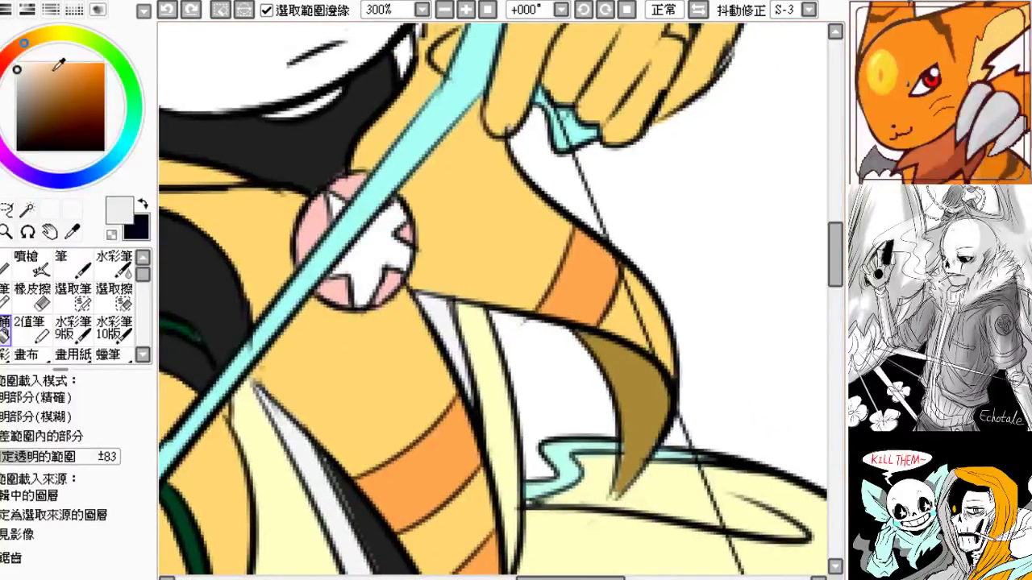
- Pick a slightly lighter off-white and fill both parts of the brooch's star
click(337, 207)
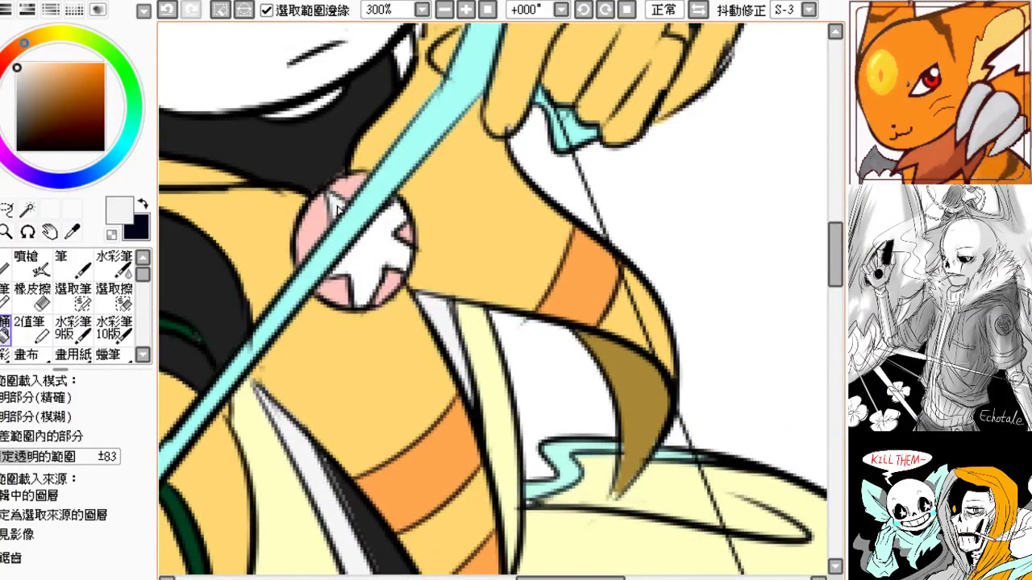
click(372, 282)
drag(324, 362, 277, 349)
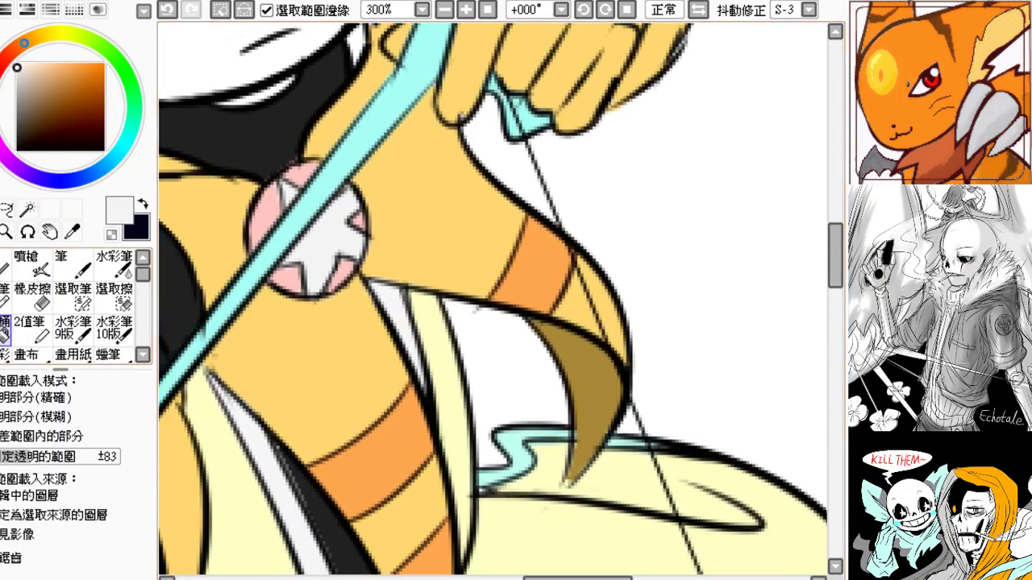
- Sample the brooch's pink with the Pen and touch up the pink segments along the star's right edge, undoing the stray strokes
click(73, 264)
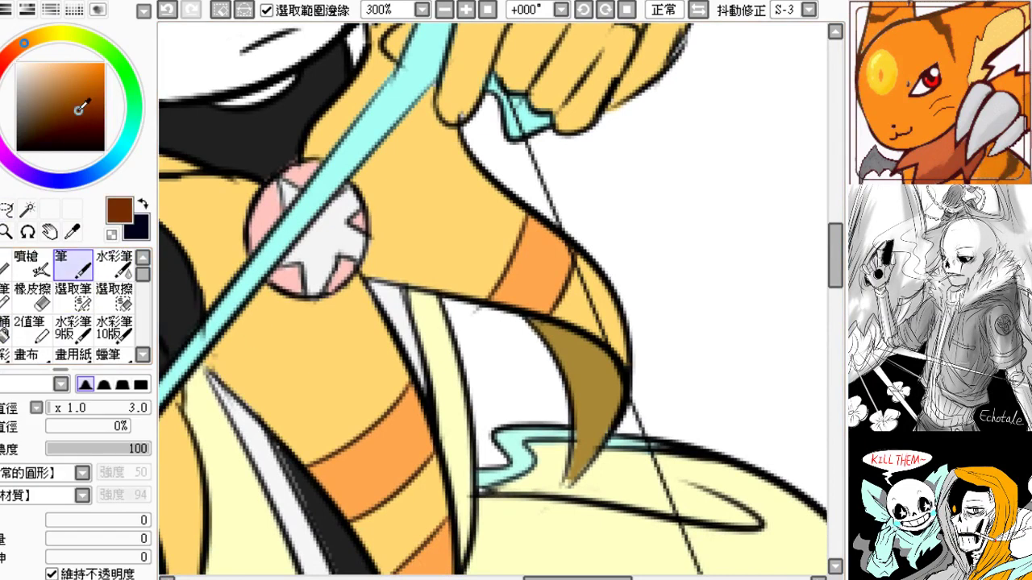
alt+click(349, 270)
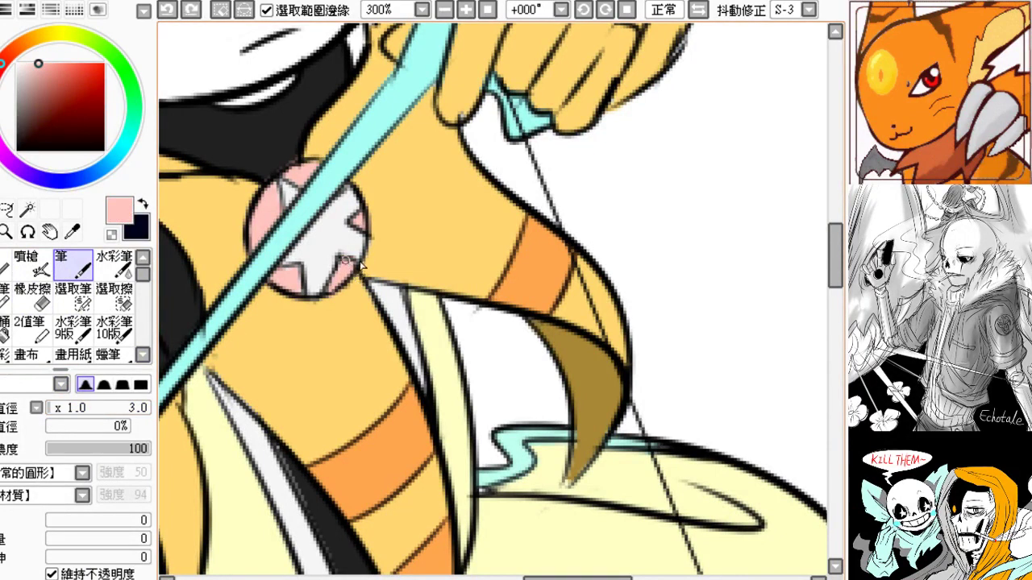
key(ctrl+z)
key(ctrl+y)
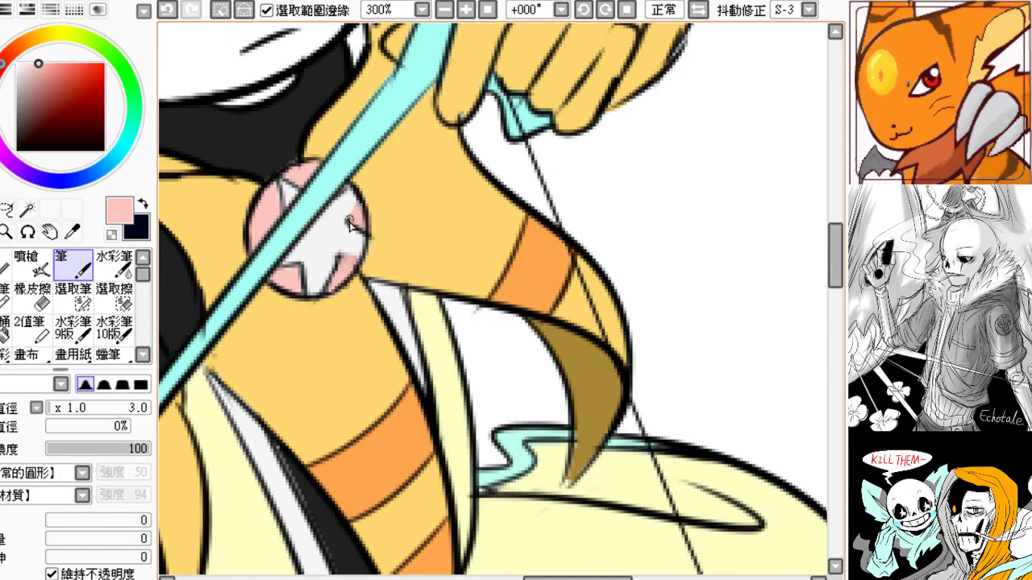
key(ctrl+z)
key(ctrl+y)
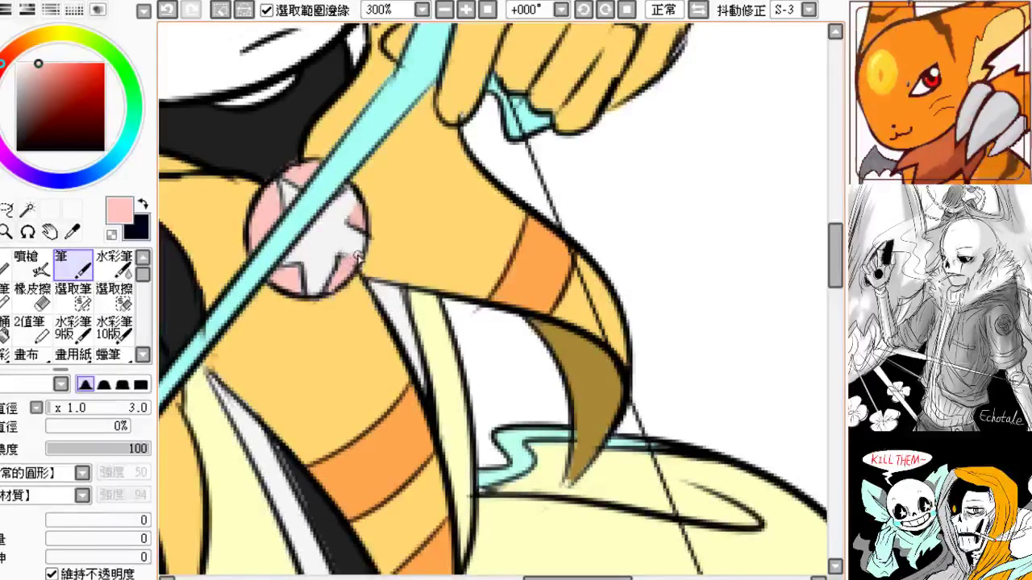
key(ctrl+z)
key(ctrl+z)
- Redraw the star's right-hand outline on the brooch in black with the size 1.0 Pencil, undoing strokes that miss
click(102, 149)
click(6, 268)
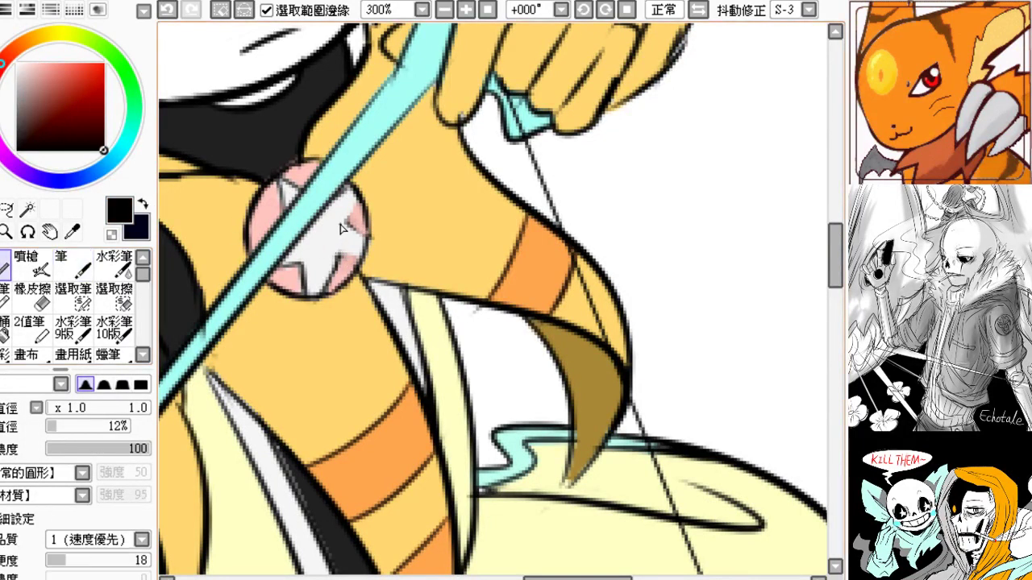
key(ctrl+z)
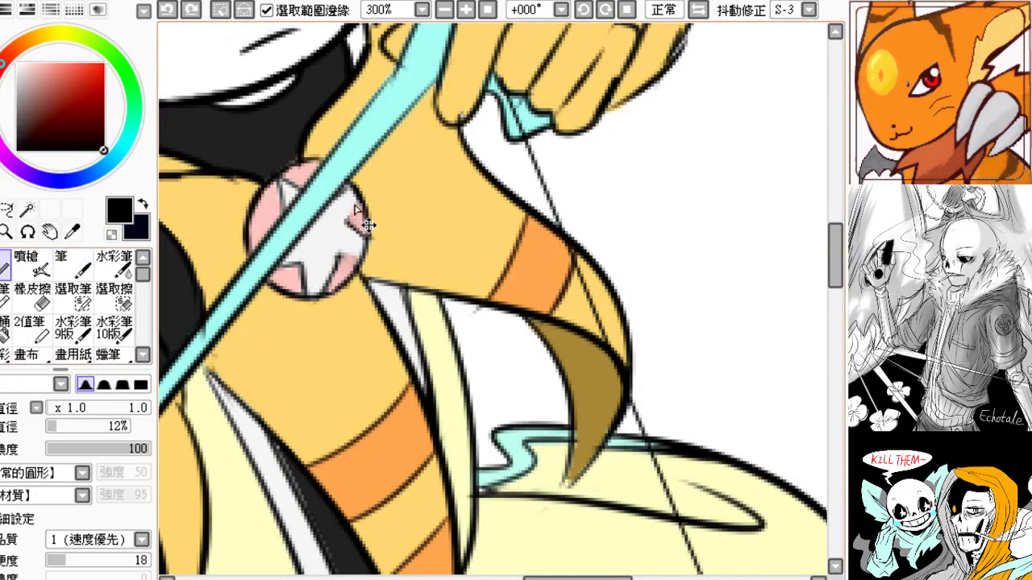
drag(355, 208, 356, 204)
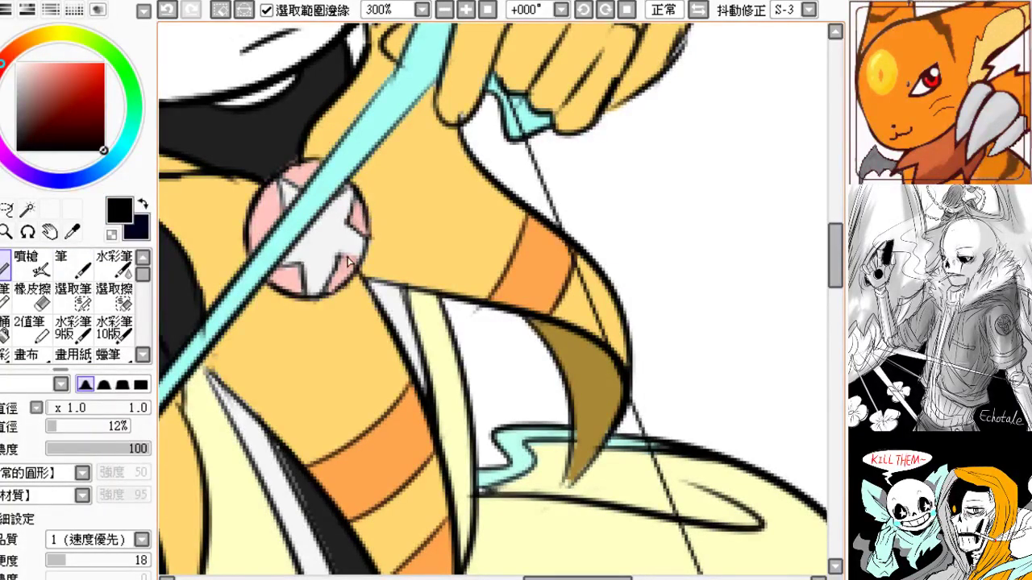
key(ctrl+z)
mouse_move(324, 276)
mouse_down()
mouse_move(408, 288)
mouse_move(288, 304)
mouse_up()
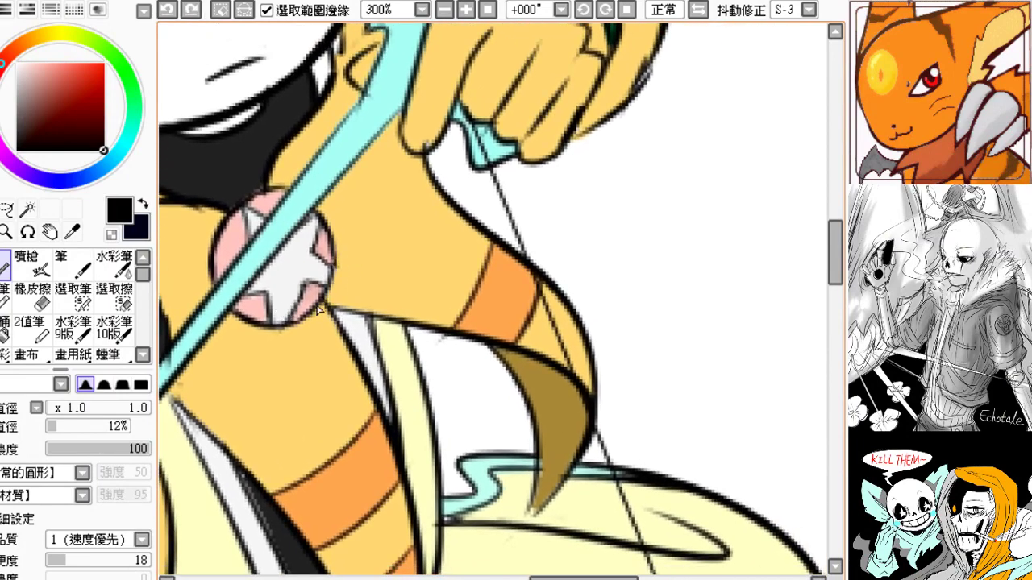
- Examine the whole figure for areas that still need colour
click(443, 10)
click(443, 10)
click(444, 10)
click(443, 11)
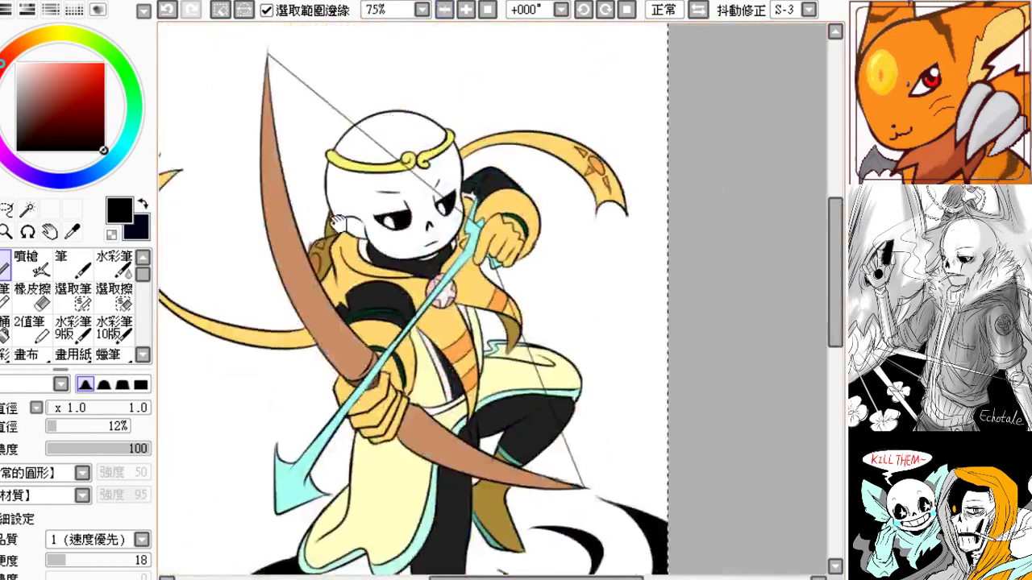
drag(311, 335, 235, 310)
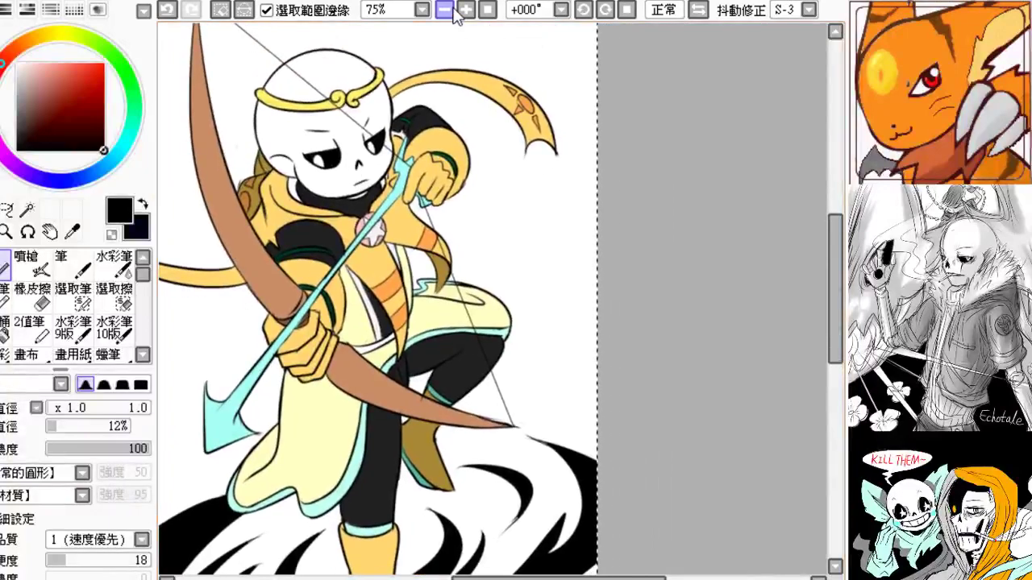
click(450, 10)
click(450, 10)
click(450, 10)
click(450, 10)
- Sample the dark green from the sleeve band, fill the white waist belt with it and undo the fill
click(472, 10)
click(472, 11)
click(473, 10)
click(472, 10)
click(468, 11)
click(468, 10)
click(468, 10)
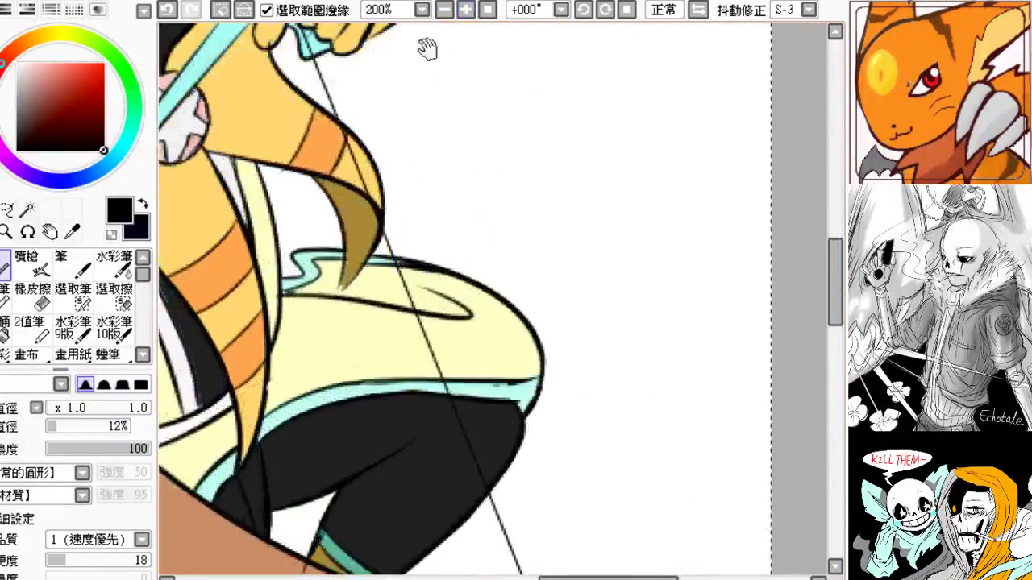
drag(235, 184, 399, 179)
right_click(306, 279)
drag(296, 402, 258, 278)
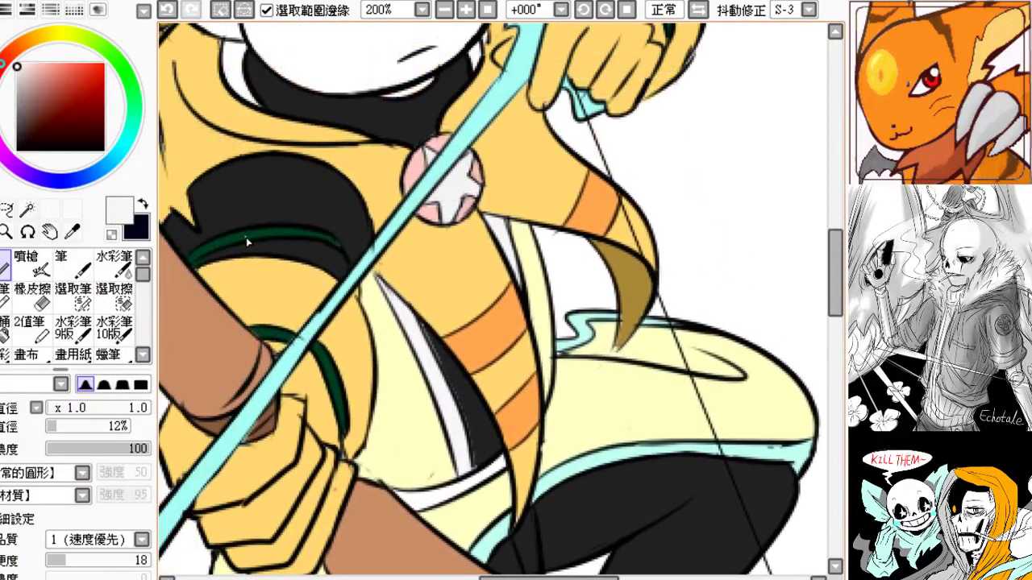
alt+click(247, 236)
click(6, 330)
drag(466, 427, 355, 296)
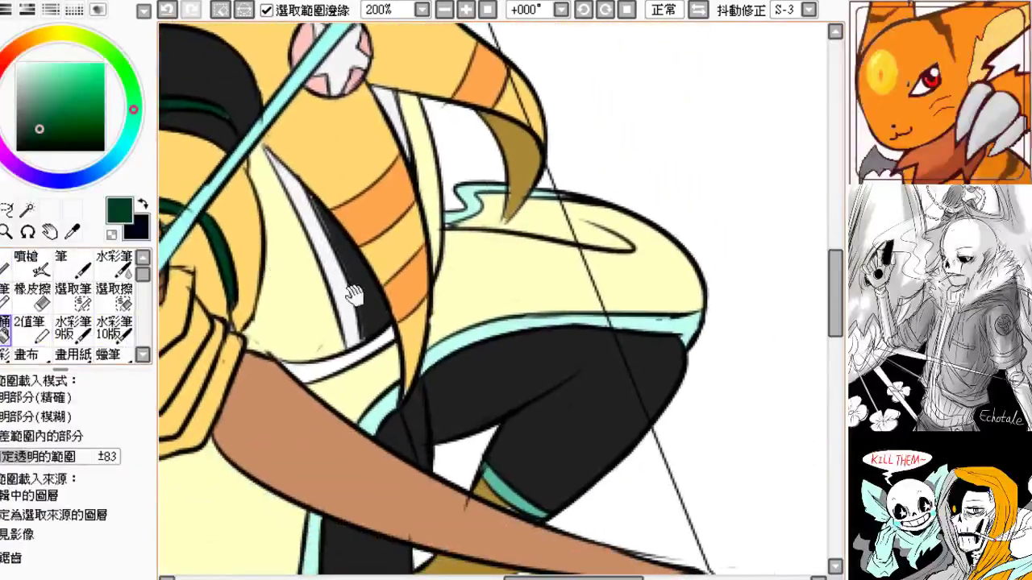
click(324, 373)
drag(293, 382, 325, 406)
key(ctrl+z)
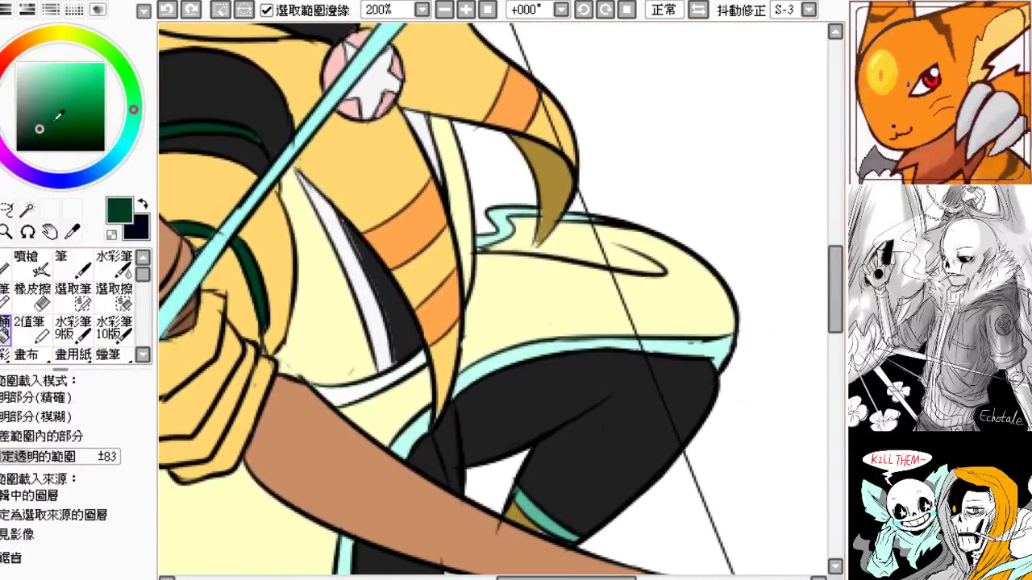
- Pick a darker green and fill the waist belt with it
drag(57, 117, 38, 135)
click(339, 393)
drag(293, 439, 388, 505)
- Review the coloured illustration as a whole for missed or mismatched areas
click(445, 9)
click(445, 10)
click(446, 9)
click(446, 9)
click(446, 9)
drag(413, 117, 350, 113)
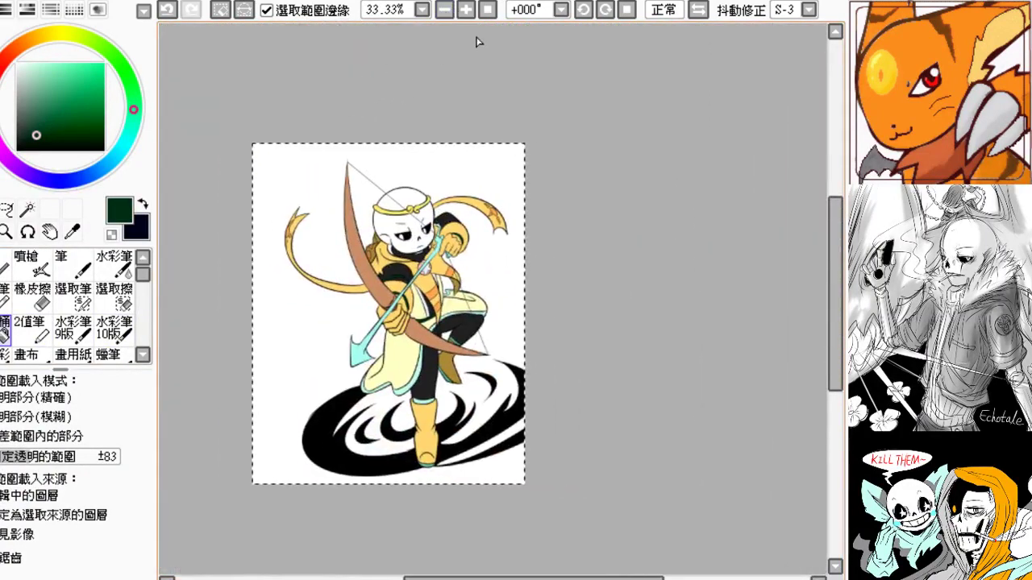
click(488, 10)
drag(434, 204, 329, 227)
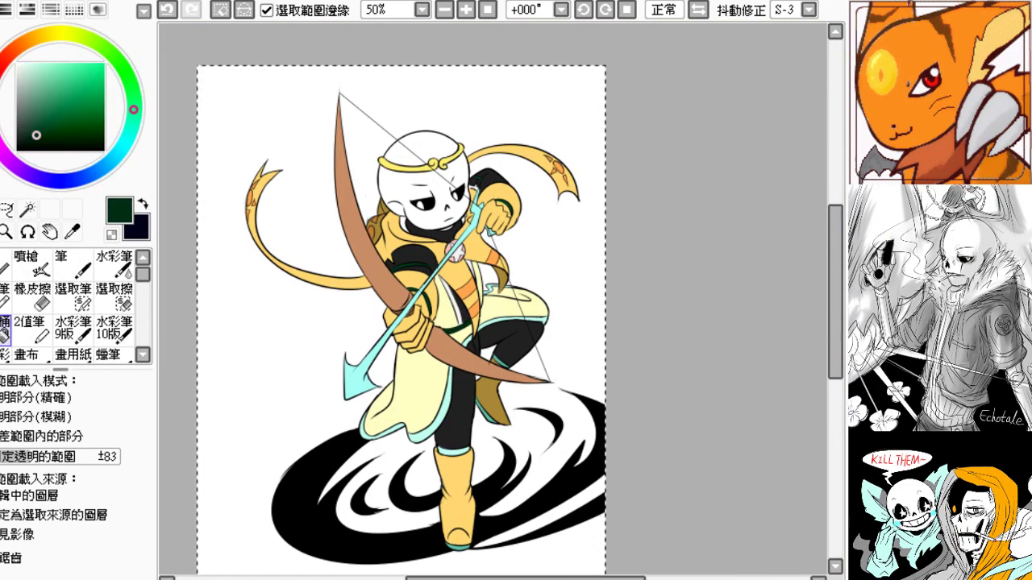
drag(274, 232, 267, 200)
click(445, 10)
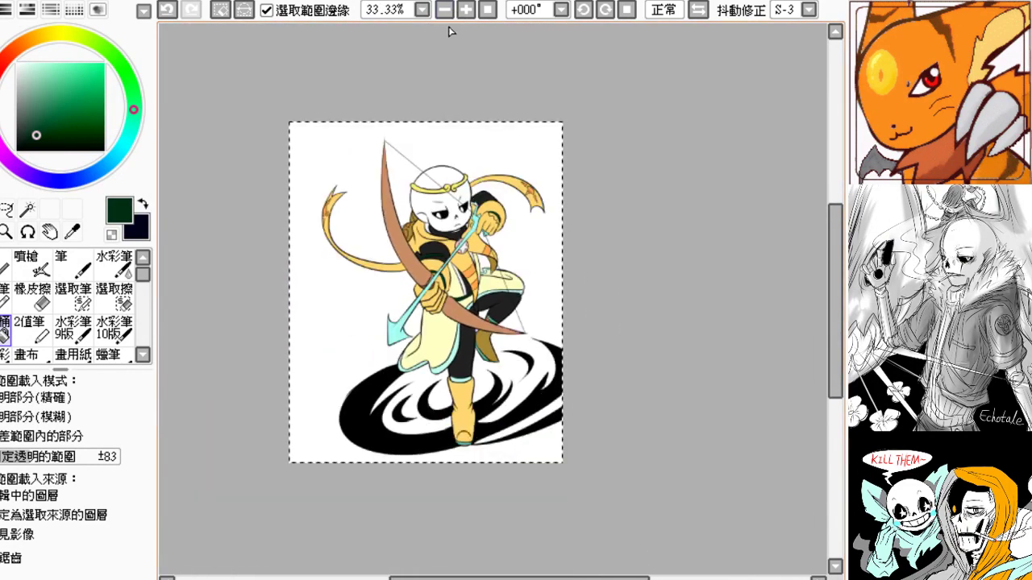
drag(428, 139, 410, 196)
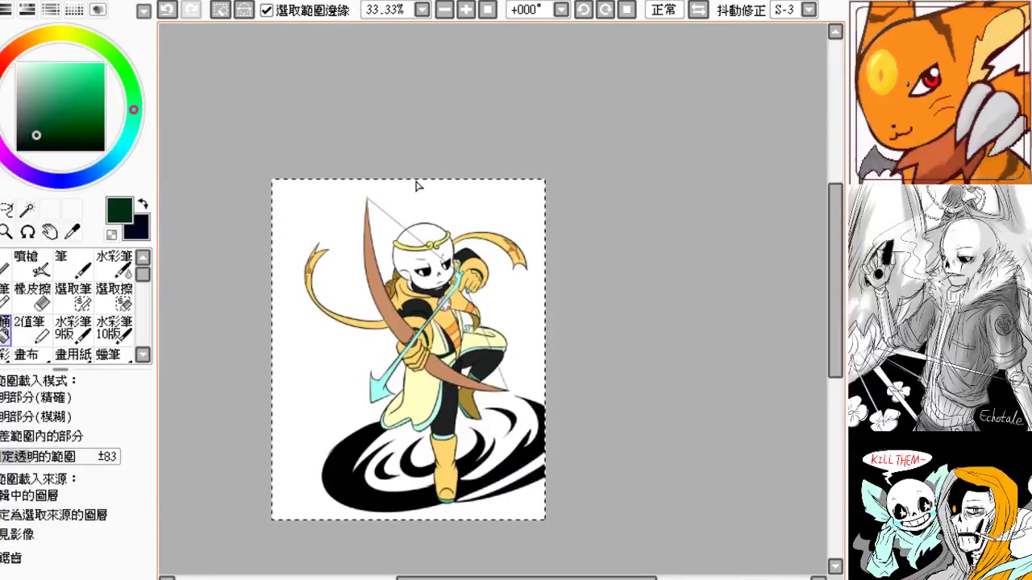
click(467, 10)
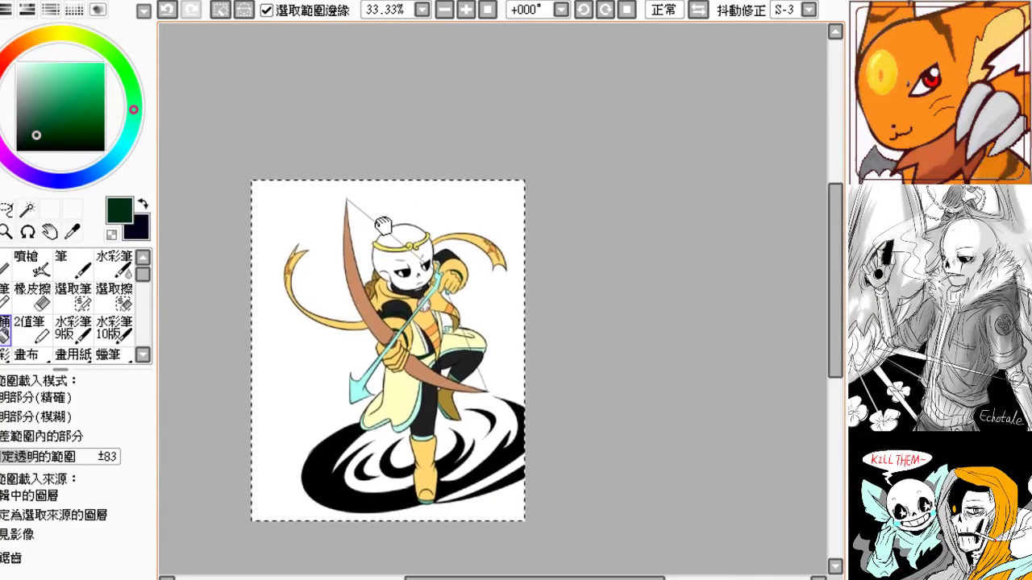
- Examine the coloured figure up close and as a whole for areas that still need colour
click(467, 9)
drag(322, 217, 329, 90)
drag(364, 223, 338, 382)
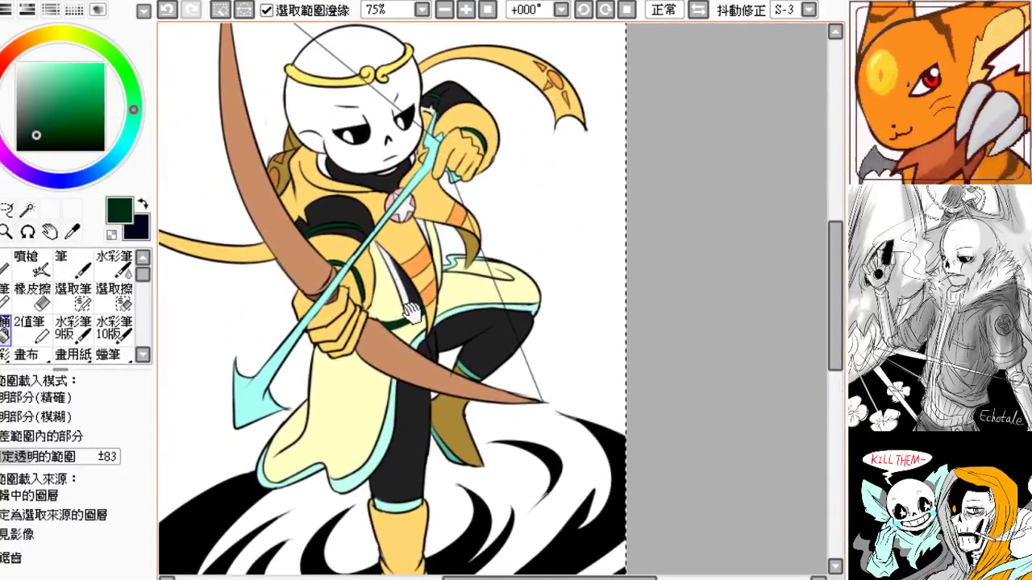
drag(412, 314, 372, 282)
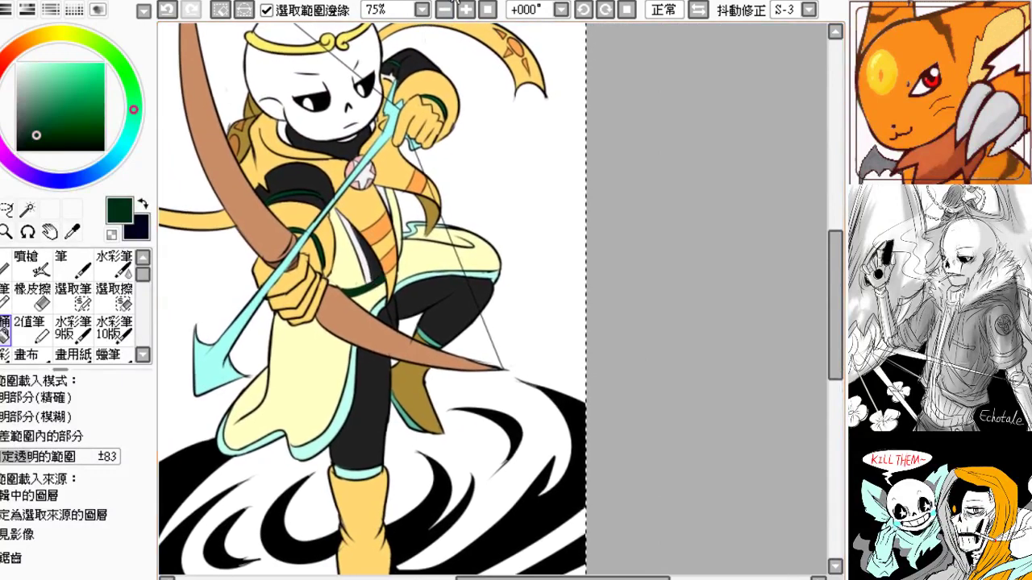
click(443, 10)
click(443, 10)
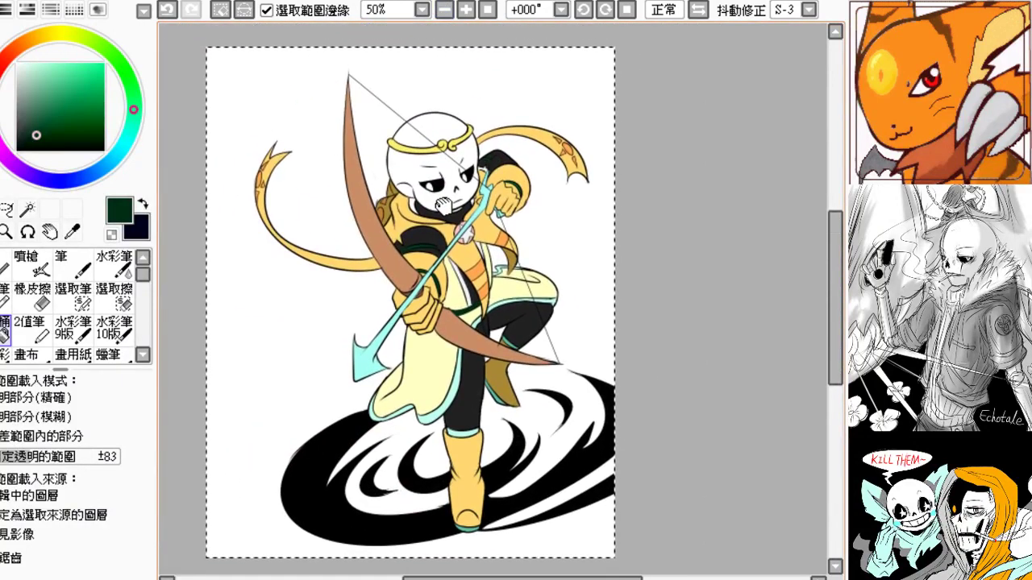
mouse_move(440, 201)
mouse_down()
mouse_move(417, 211)
mouse_move(387, 202)
mouse_move(424, 202)
mouse_up()
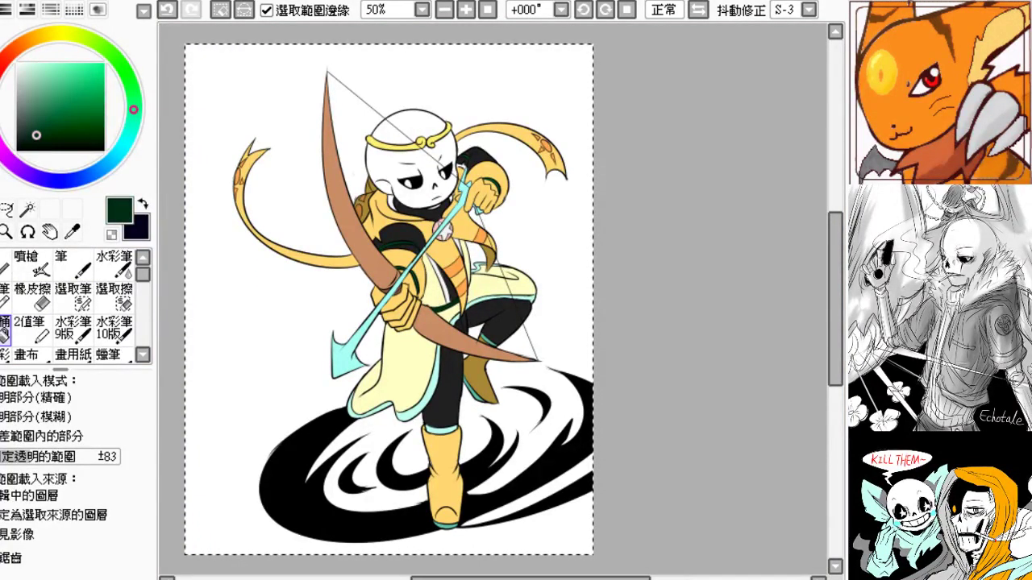
click(4, 62)
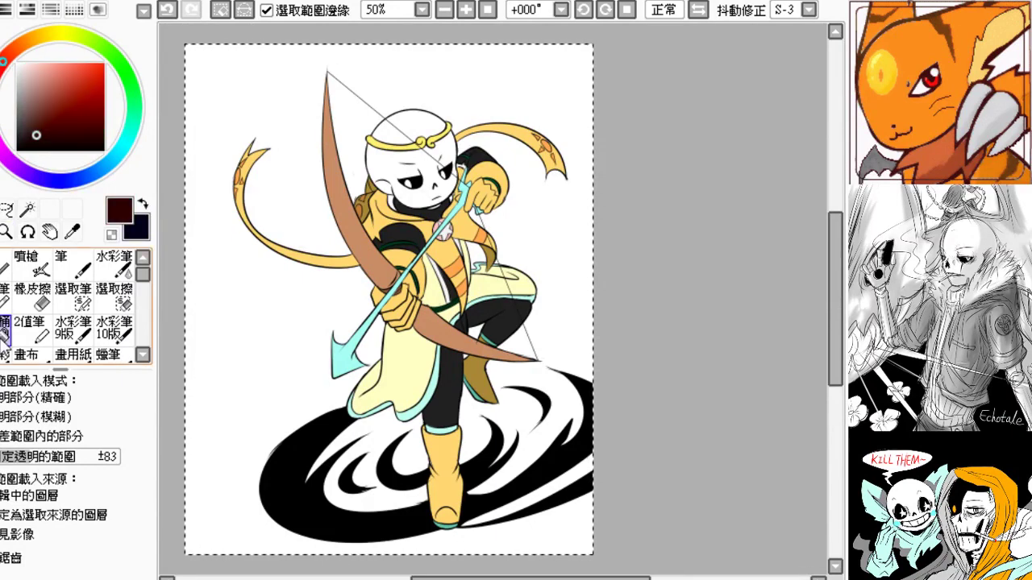
click(270, 312)
key(ctrl+z)
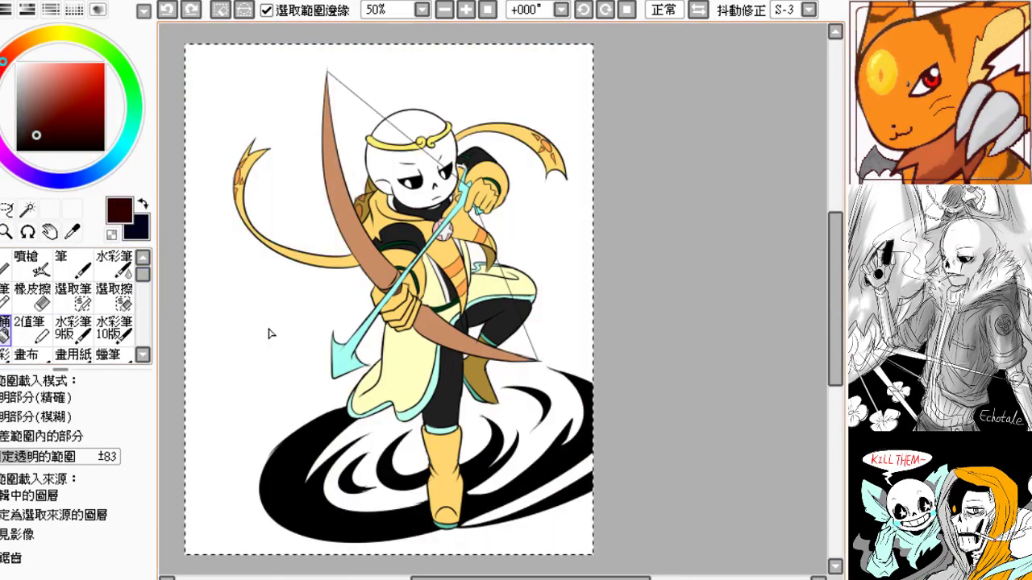
- Pick a light grey and switch to the size 3.0 pen for outlining shadows on the skull
click(465, 8)
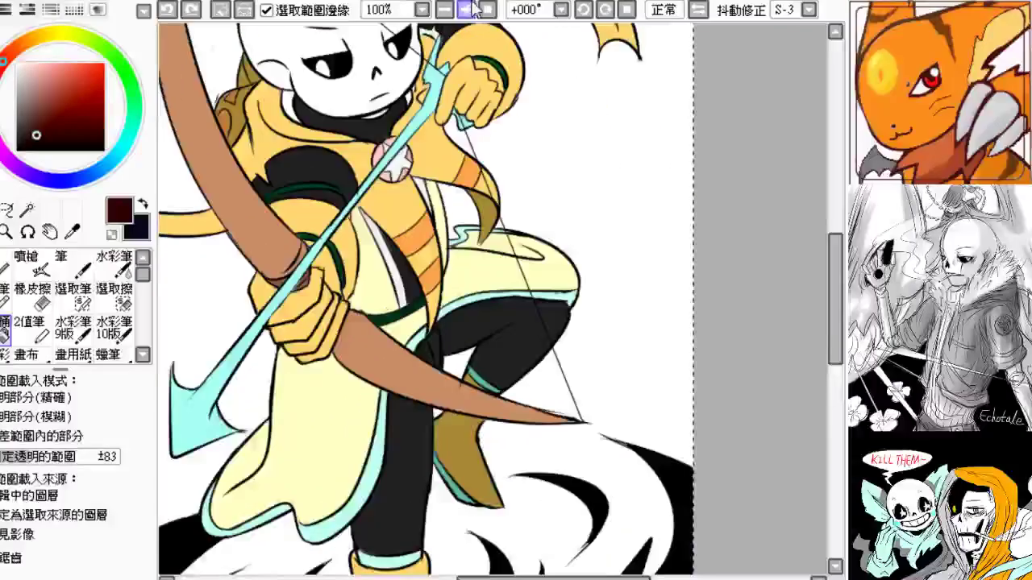
drag(35, 83, 16, 73)
click(71, 264)
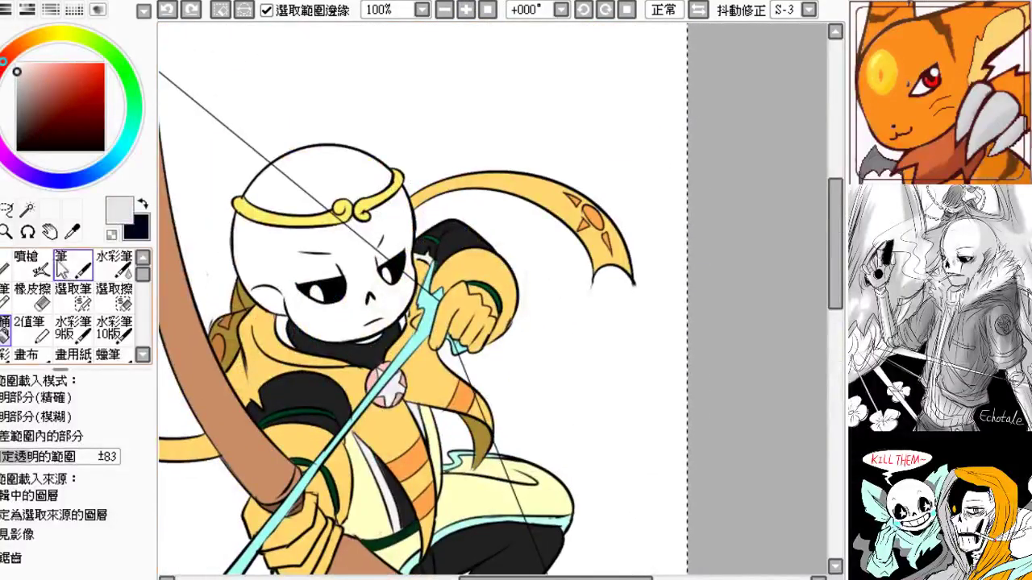
click(465, 9)
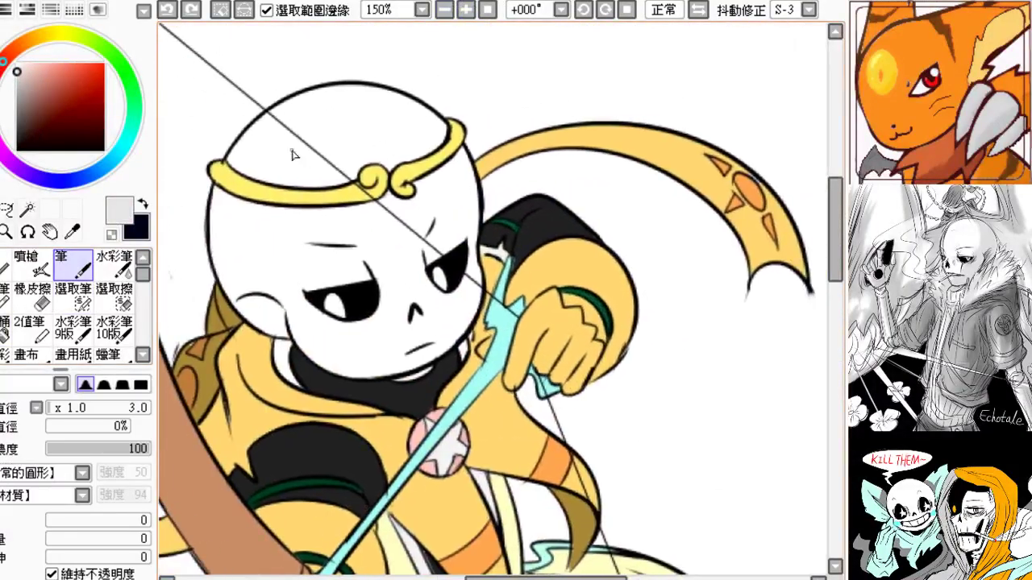
- Try light grey shading arcs across the top of the skull above the crown and undo them
mouse_move(229, 159)
mouse_down()
mouse_move(362, 108)
mouse_move(425, 135)
mouse_up()
key(ctrl+z)
mouse_move(358, 93)
mouse_down()
mouse_move(426, 157)
mouse_move(422, 170)
mouse_up()
key(ctrl+z)
mouse_move(271, 123)
mouse_down()
mouse_move(405, 126)
mouse_move(432, 155)
mouse_up()
drag(439, 197, 403, 155)
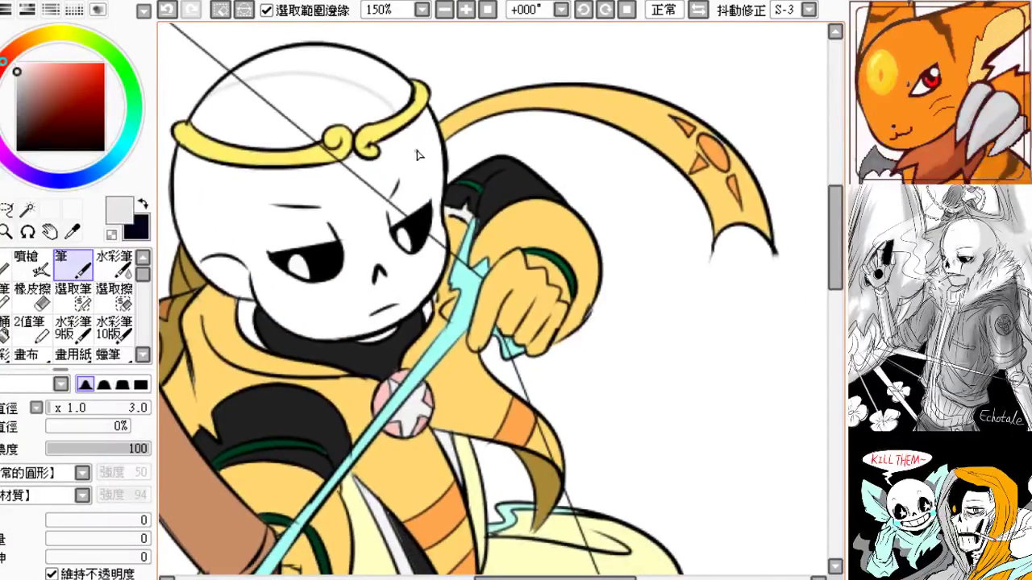
key(ctrl+z)
drag(435, 177, 443, 192)
mouse_move(420, 293)
mouse_down()
mouse_move(434, 256)
mouse_move(432, 294)
mouse_up()
key(ctrl+z)
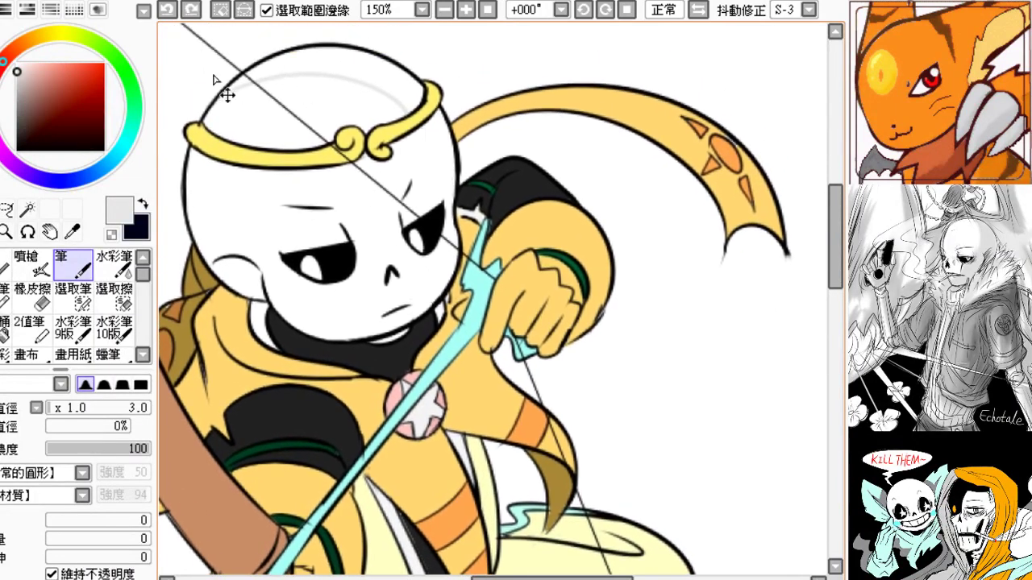
key(ctrl+z)
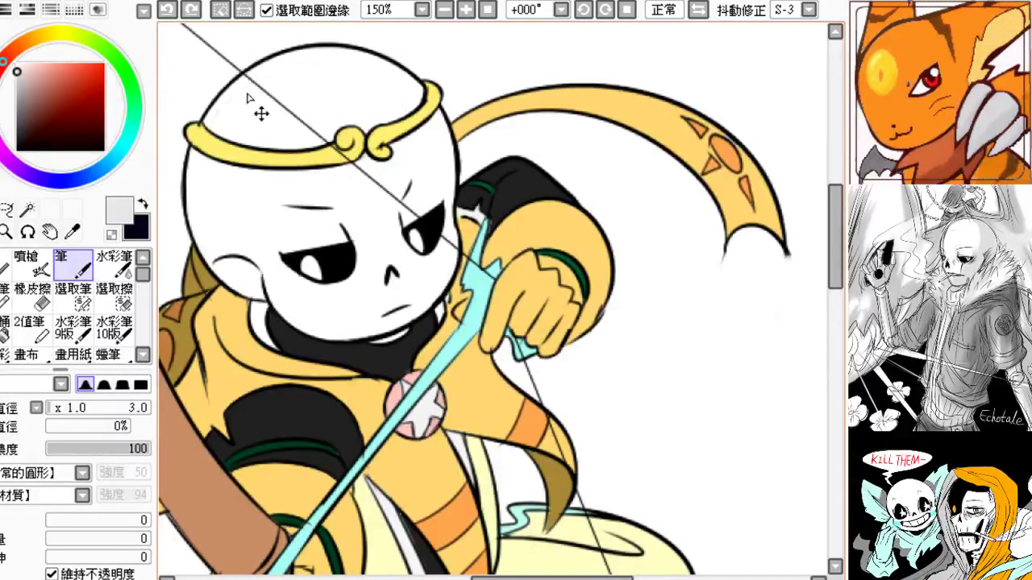
- Draw light grey shadow edges along the skull's left side, below and above the crown, redoing unsatisfactory strokes
drag(244, 148, 295, 144)
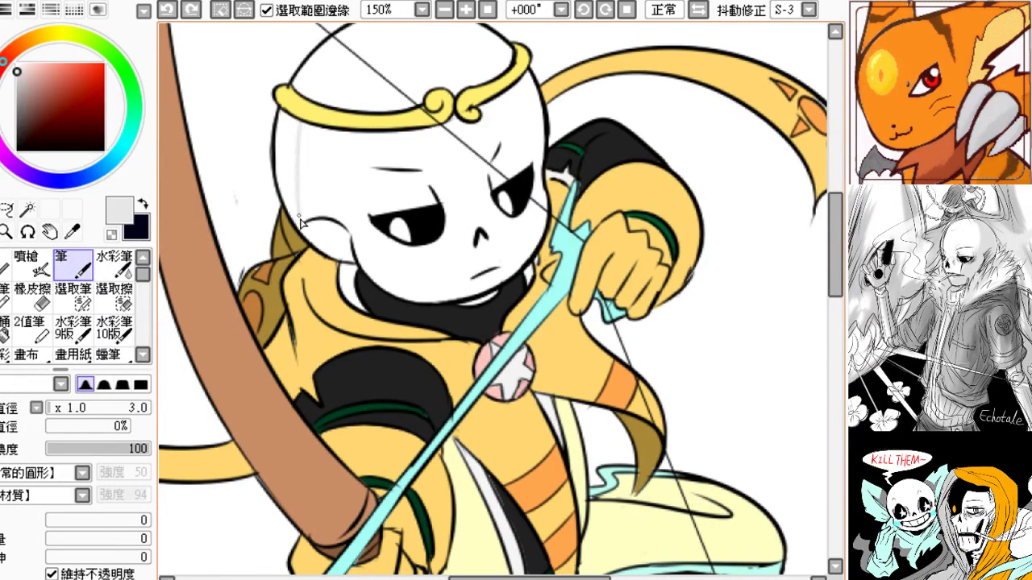
drag(299, 217, 303, 222)
key(ctrl+z)
drag(295, 121, 305, 226)
key(ctrl+z)
mouse_move(295, 122)
mouse_down()
mouse_move(300, 224)
mouse_move(345, 219)
mouse_move(292, 277)
mouse_up()
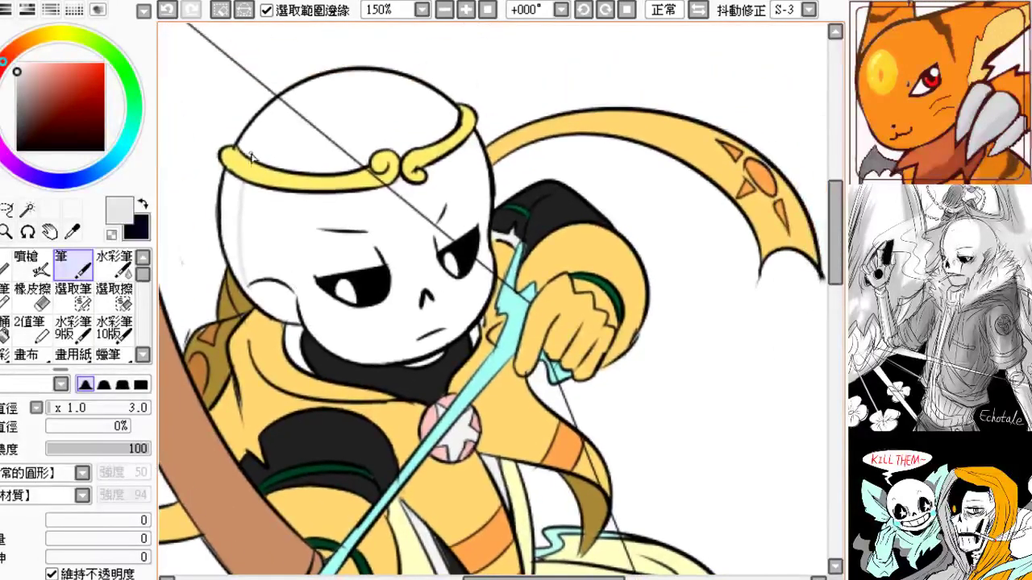
key(ctrl+z)
mouse_move(250, 154)
mouse_down()
mouse_move(273, 119)
mouse_move(258, 158)
mouse_move(266, 126)
mouse_move(330, 76)
mouse_move(248, 160)
mouse_move(300, 91)
mouse_move(333, 76)
mouse_up()
key(ctrl+z)
key(ctrl+z)
drag(370, 136, 298, 112)
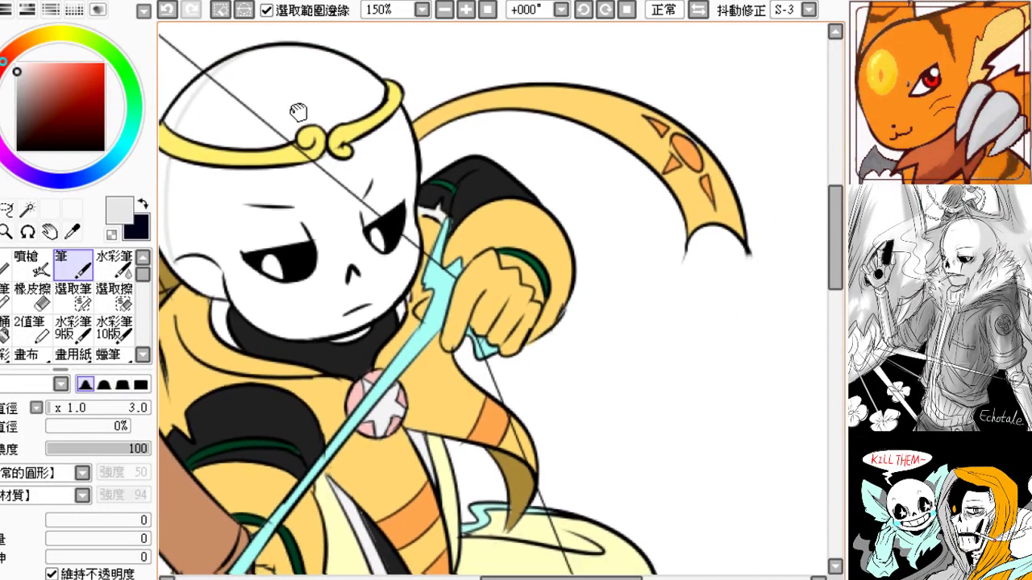
key(ctrl+z)
- Draw a light grey shadow edge down the skull's right side, from the crown to the eye socket
drag(395, 111, 402, 186)
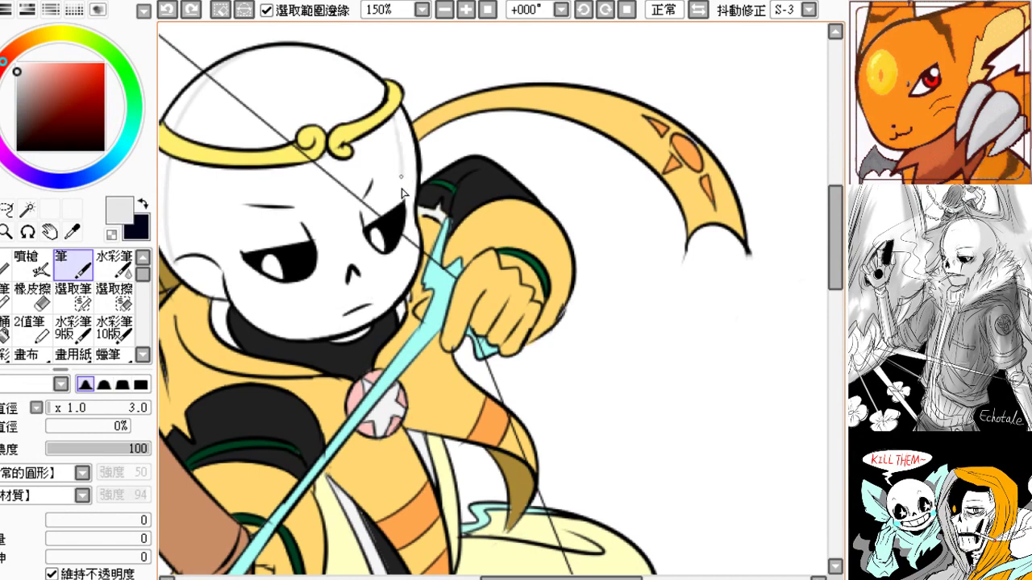
key(ctrl+z)
drag(392, 114, 406, 215)
drag(399, 272, 406, 237)
key(ctrl+z)
drag(427, 200, 423, 207)
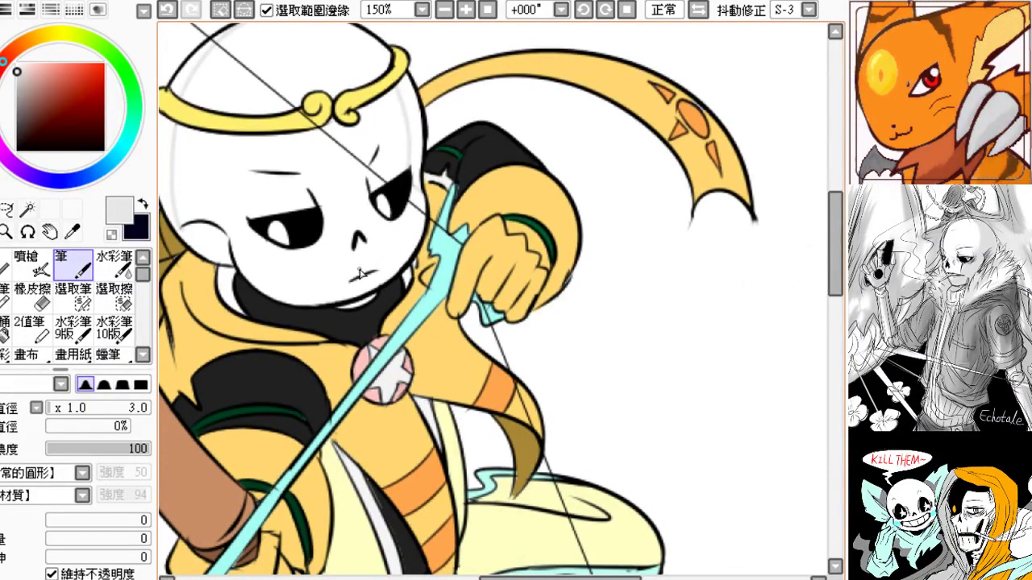
drag(358, 268, 449, 276)
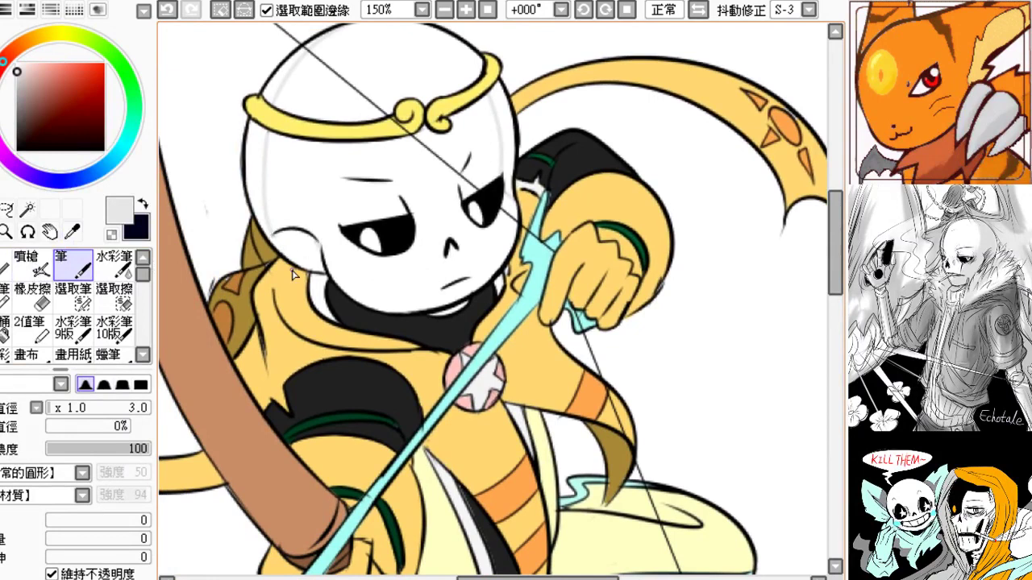
- Fill the outlined shadow areas at the skull's edges with a slightly darker light grey
click(4, 333)
click(269, 168)
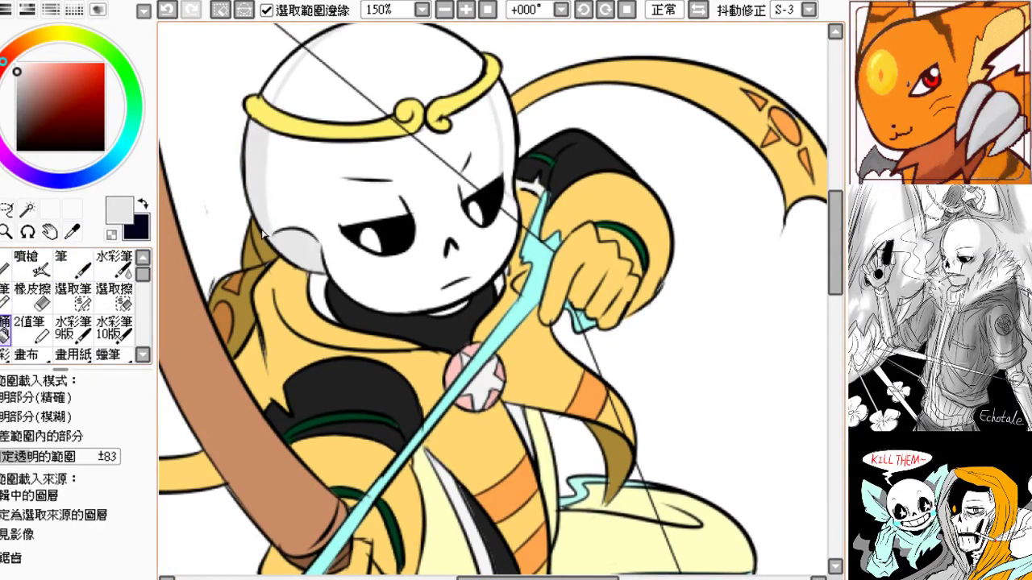
key(ctrl+z)
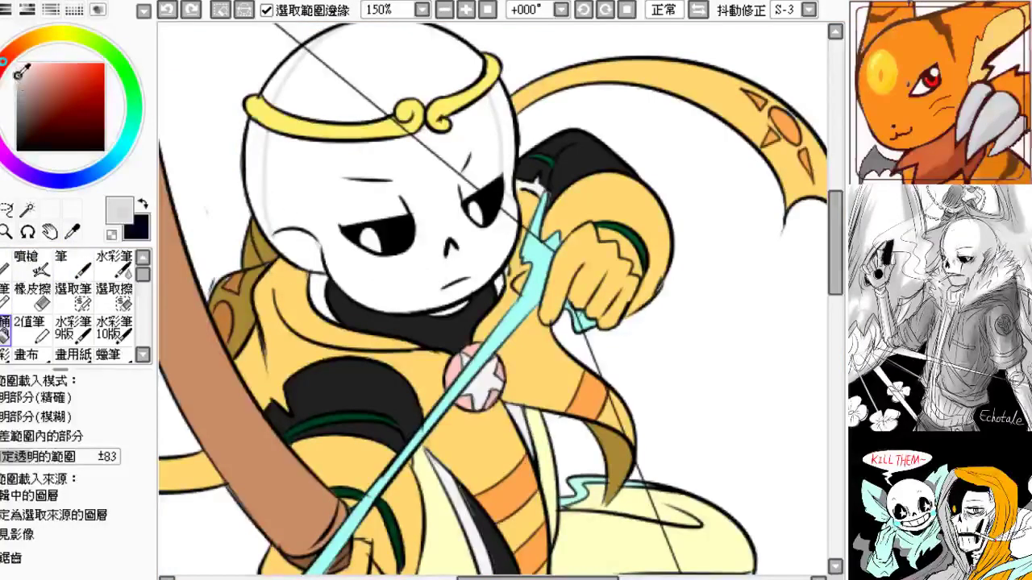
click(265, 164)
drag(295, 223, 266, 297)
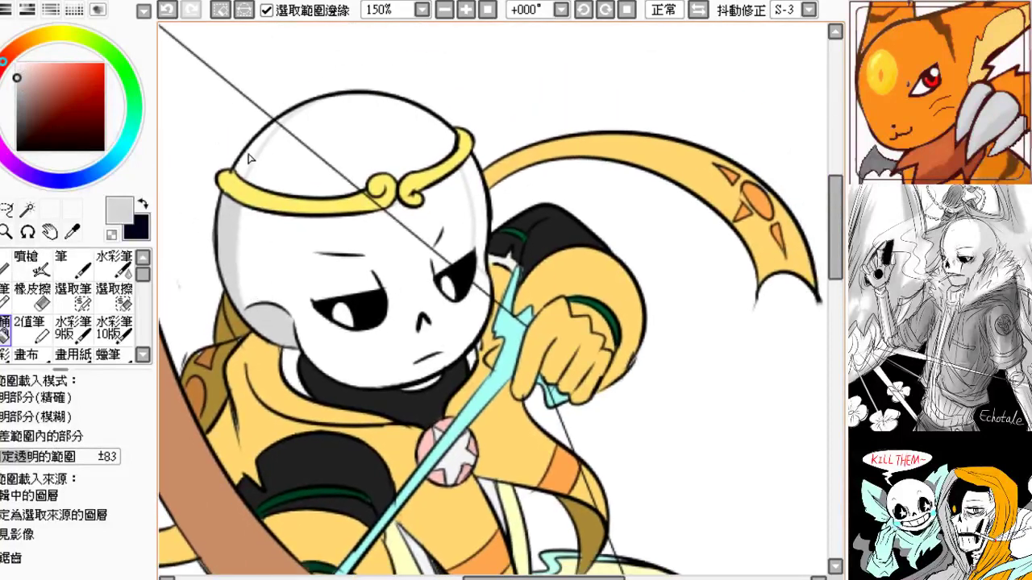
click(251, 157)
drag(287, 221, 256, 166)
- Try lighter grey fills on the skull's top and face and undo them
click(17, 71)
click(313, 107)
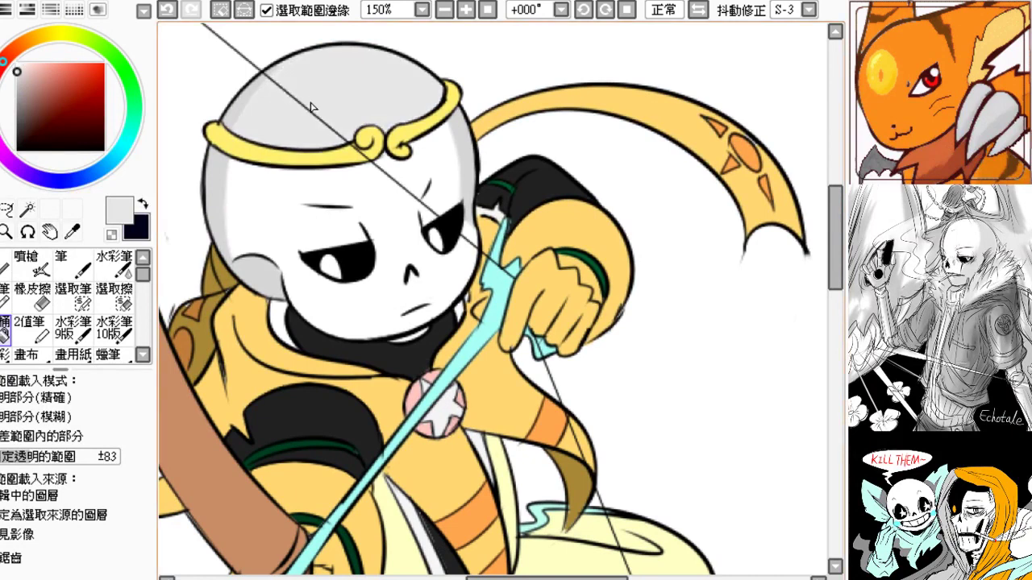
key(ctrl+z)
click(16, 68)
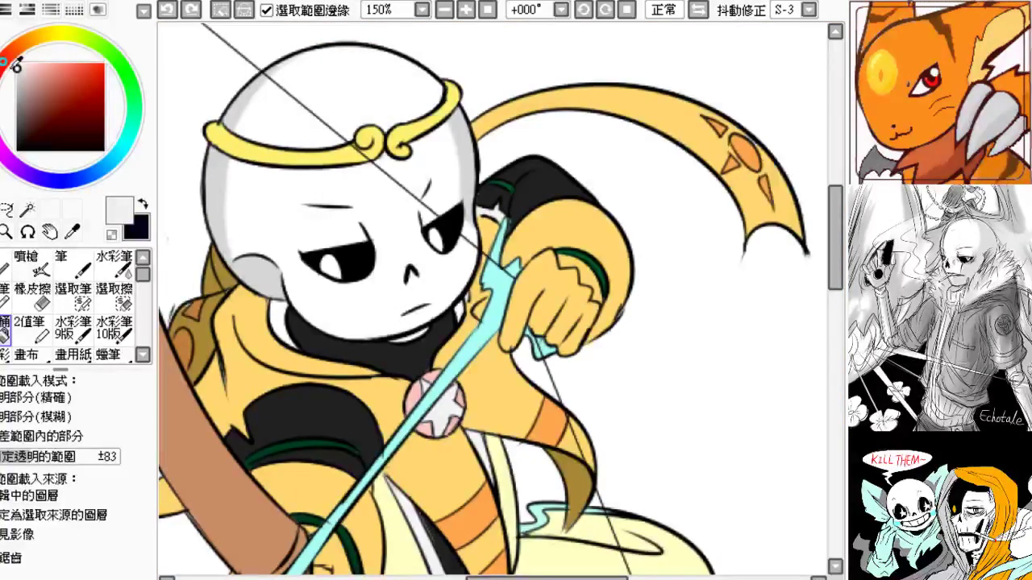
click(331, 111)
drag(283, 210, 269, 177)
click(272, 179)
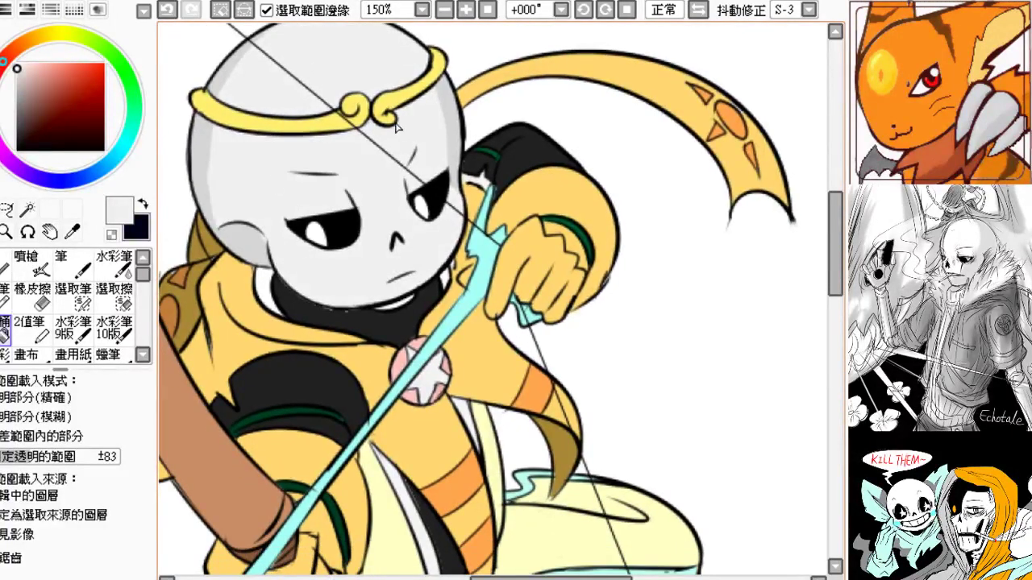
key(ctrl+z)
key(ctrl+z)
- Pick pure white and fill the unshaded skull areas above the crown and on the face
click(16, 63)
click(223, 50)
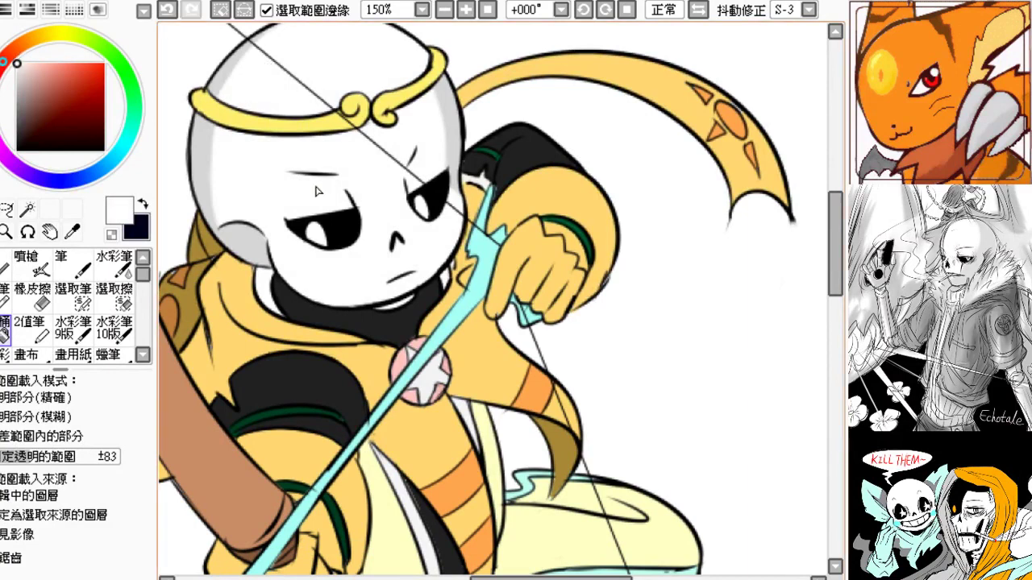
click(318, 194)
drag(284, 288, 249, 225)
- Pick a bright saturated yellow and fill the pupils in the eye sockets
drag(175, 95, 171, 137)
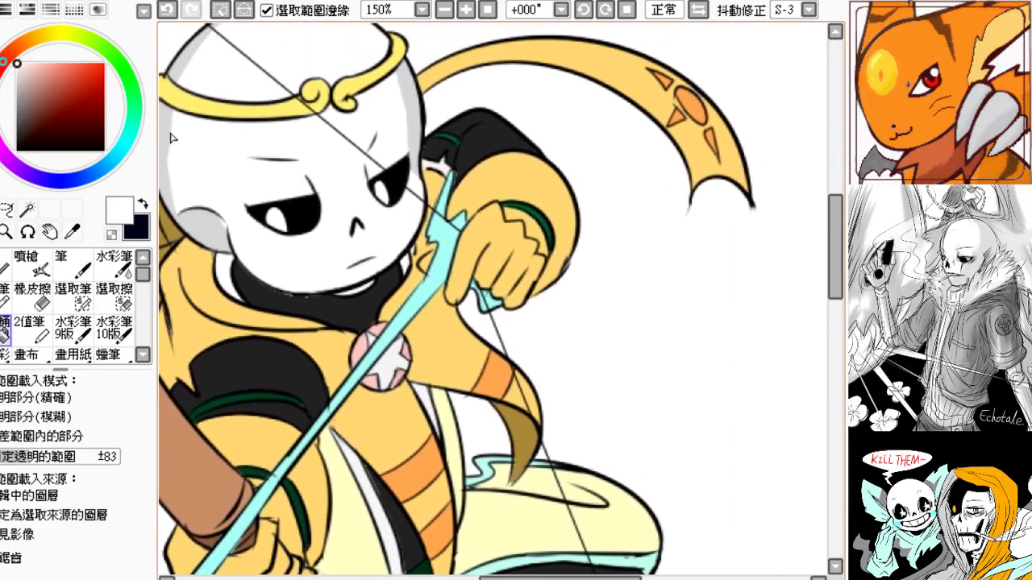
click(57, 34)
click(87, 67)
click(65, 63)
click(103, 64)
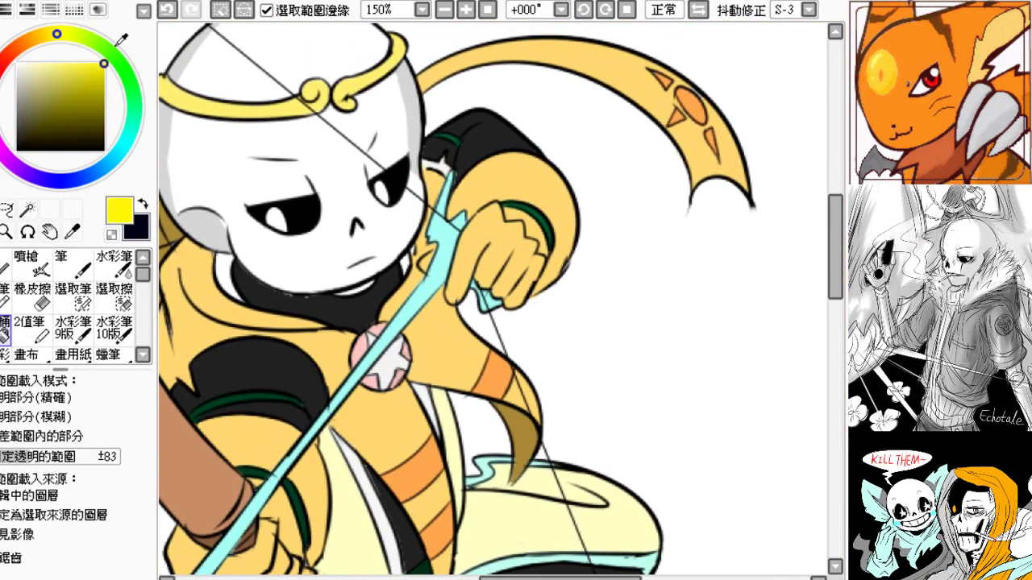
click(276, 216)
- Sample the near-black of the collar and touch up the uncoloured gaps along its edge with the pen
drag(298, 290, 361, 269)
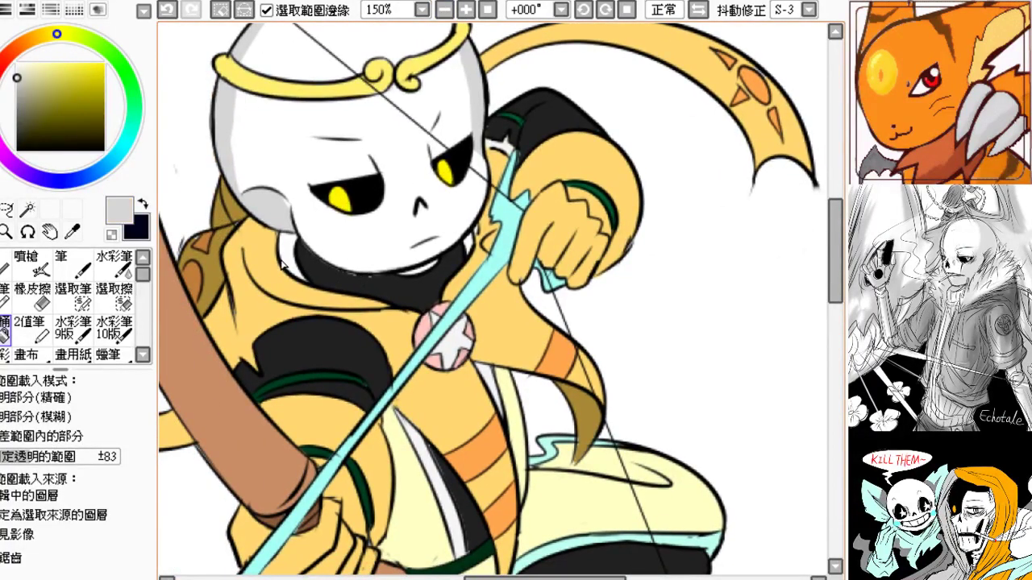
alt+click(358, 290)
key(n)
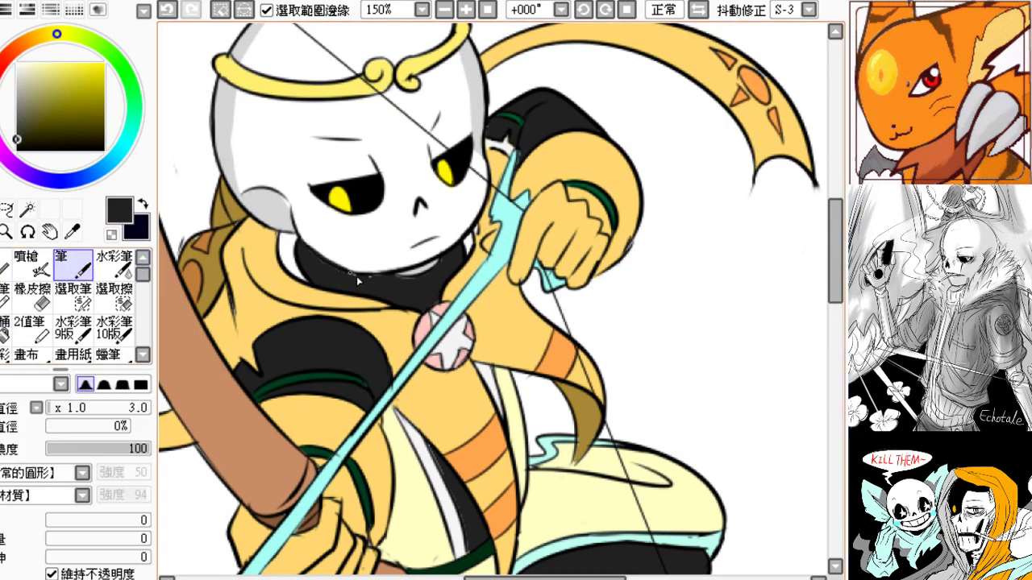
drag(307, 256, 301, 242)
mouse_move(384, 305)
mouse_down()
mouse_move(359, 359)
mouse_move(343, 332)
mouse_up()
drag(223, 272, 305, 268)
- Sample the olive brown from the scarf's shaded part and fill the white gap inside the hood beside the neck
alt+click(246, 286)
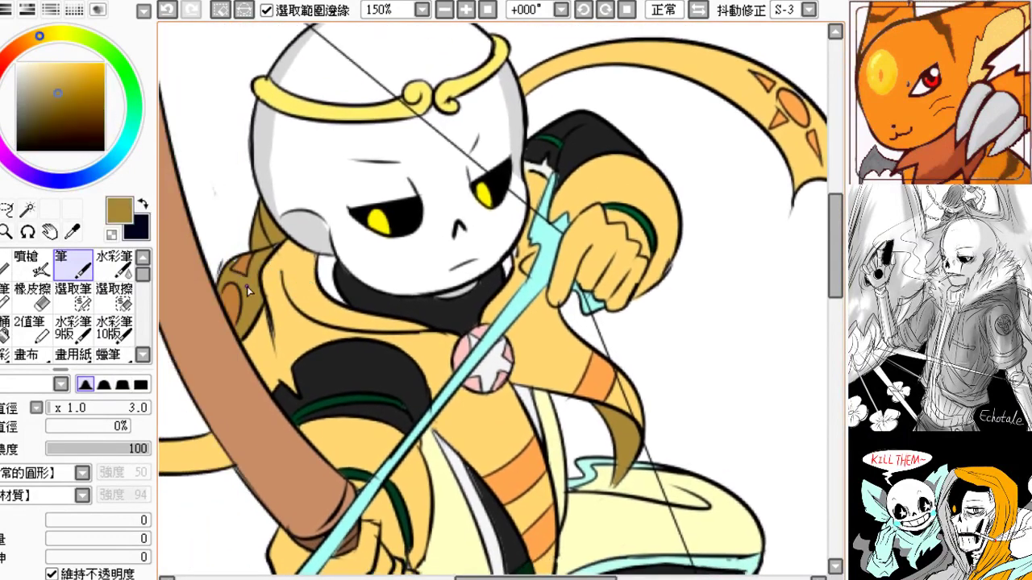
click(4, 328)
click(322, 267)
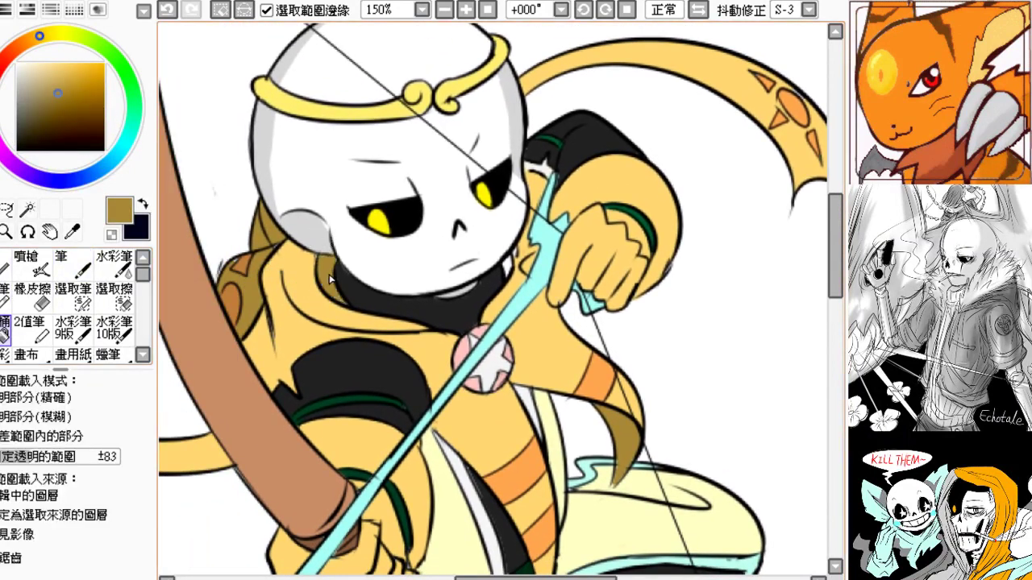
mouse_move(341, 326)
mouse_down()
mouse_move(270, 337)
mouse_move(336, 355)
mouse_move(422, 324)
mouse_move(380, 340)
mouse_move(266, 320)
mouse_up()
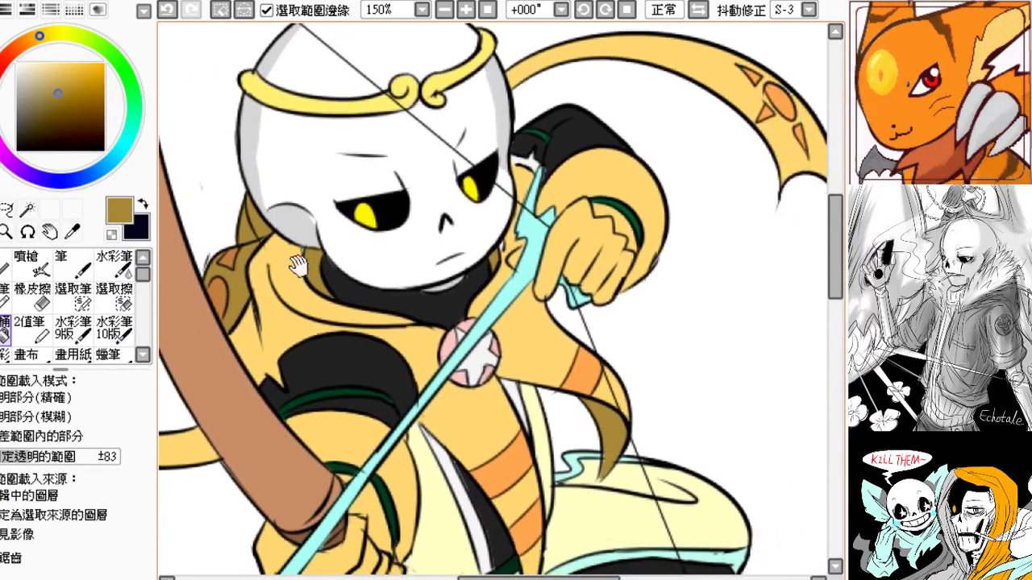
- Review the whole illustration, then inspect the torso and bent leg up close for remaining gaps
click(446, 10)
click(446, 11)
click(445, 11)
drag(397, 113, 338, 83)
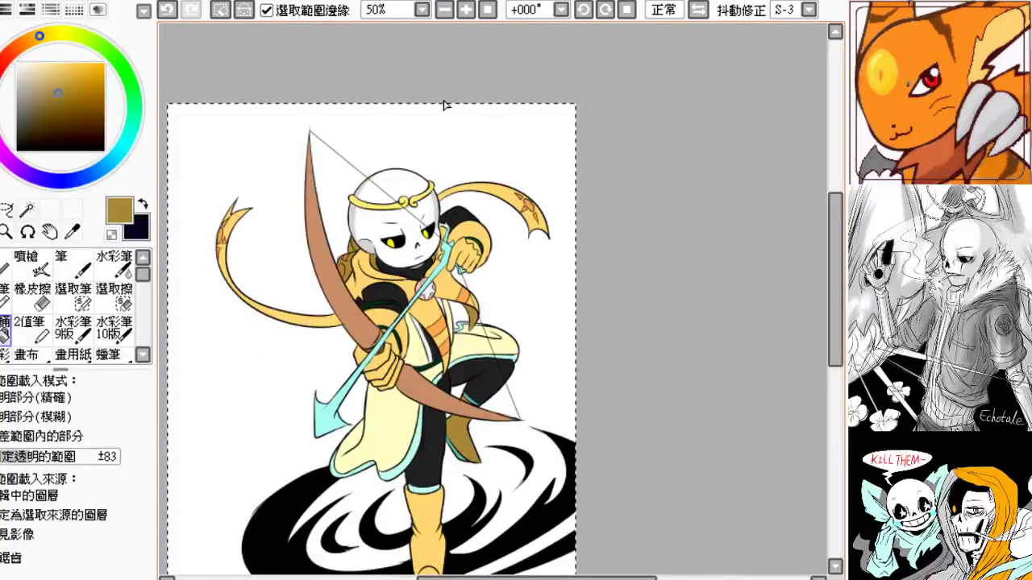
drag(368, 319, 339, 271)
click(464, 11)
click(465, 11)
click(466, 8)
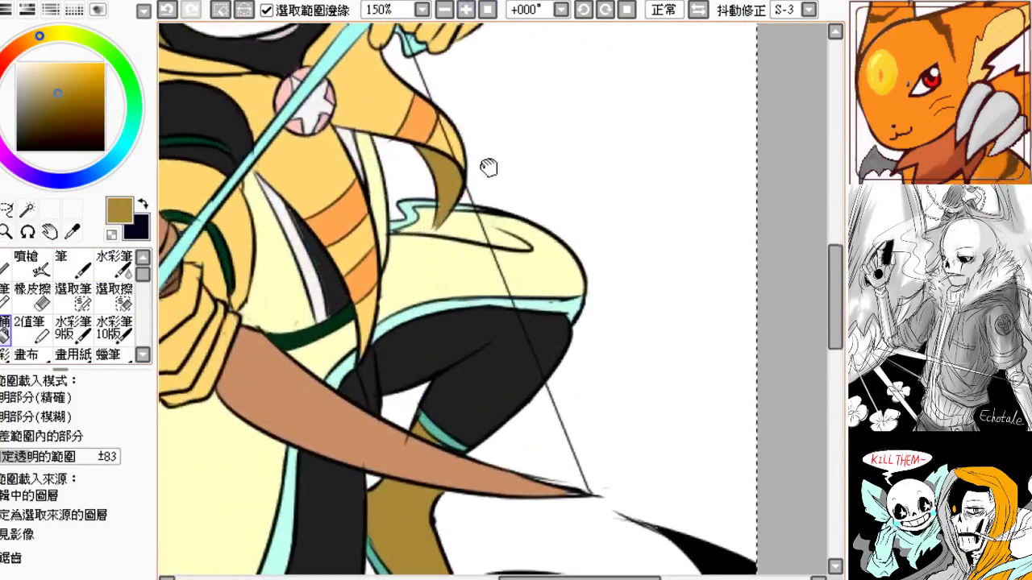
drag(488, 166, 305, 405)
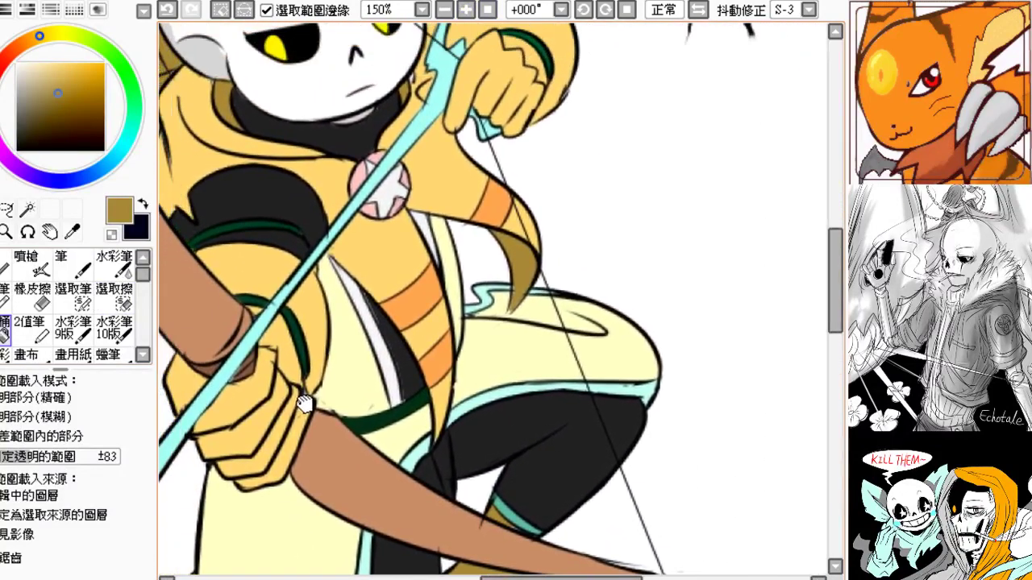
- Sample the coat's pale yellow and shift it to a duller, darker khaki
alt+click(353, 345)
drag(47, 64, 41, 72)
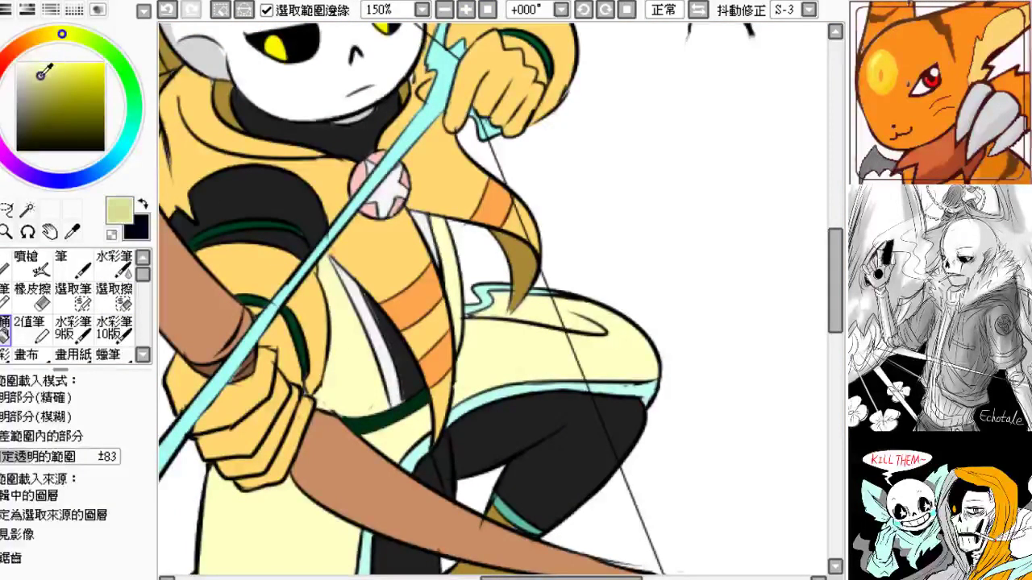
click(28, 211)
drag(270, 326, 344, 304)
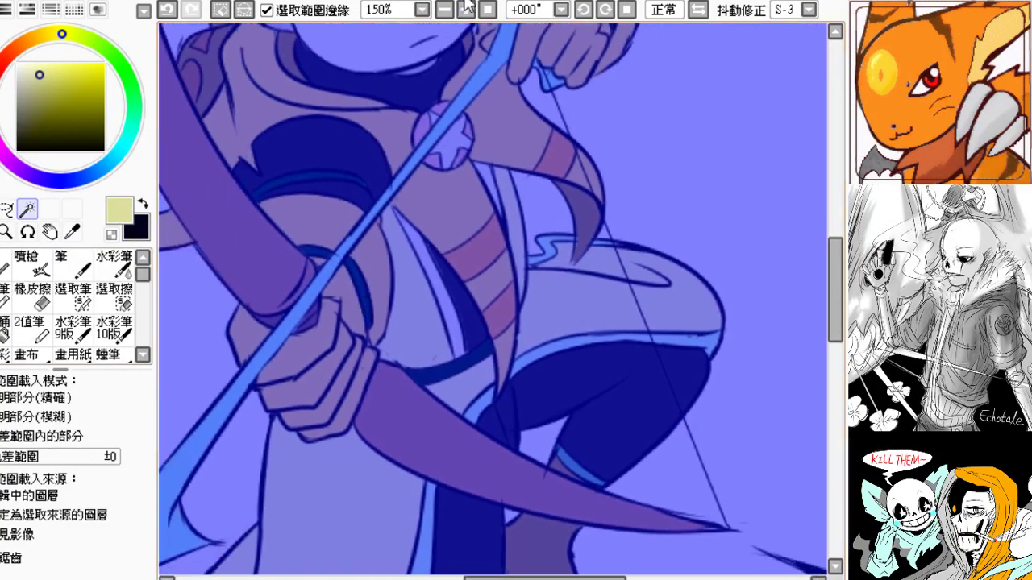
click(444, 12)
click(444, 12)
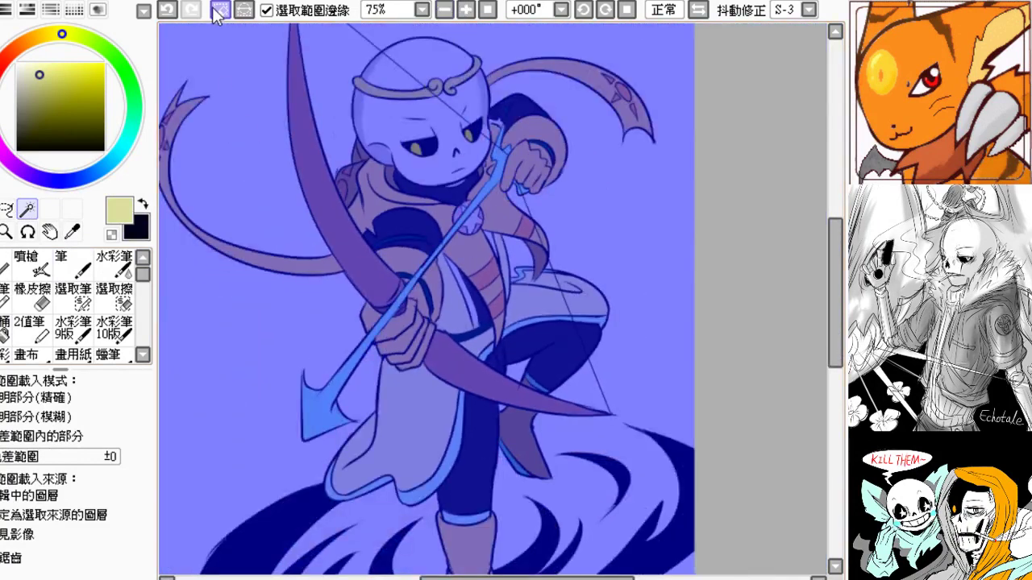
click(168, 11)
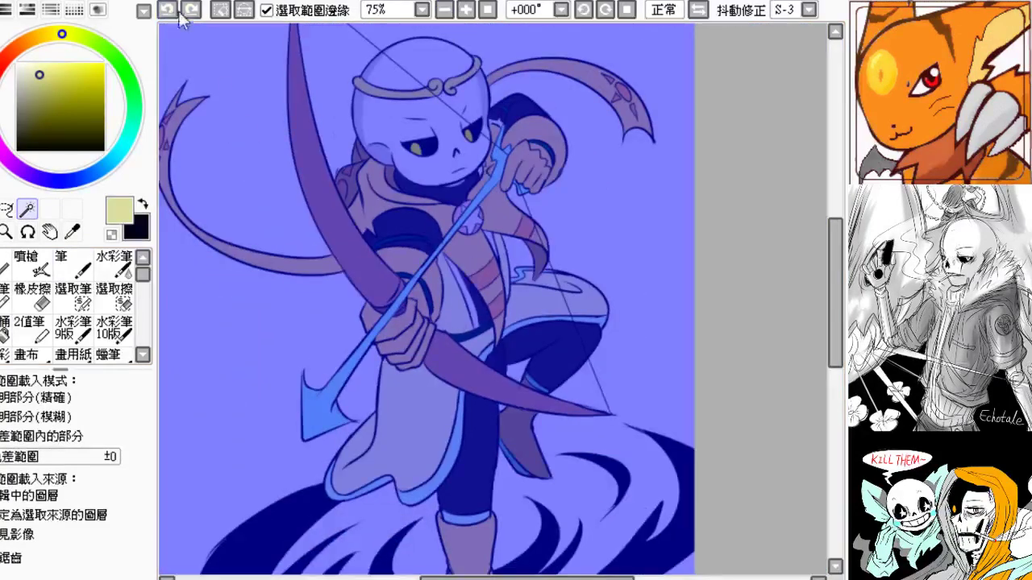
click(191, 10)
click(37, 264)
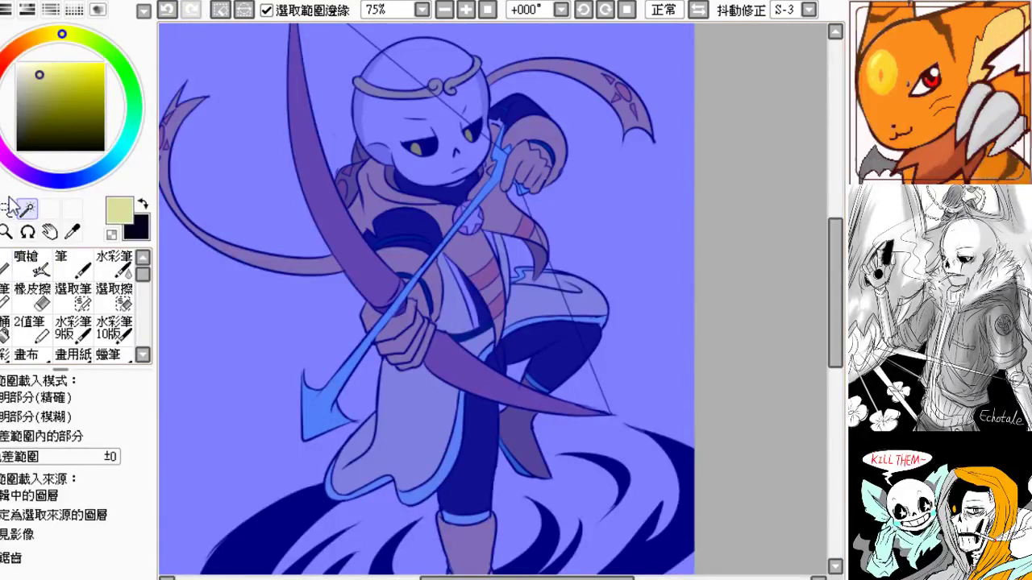
click(0, 231)
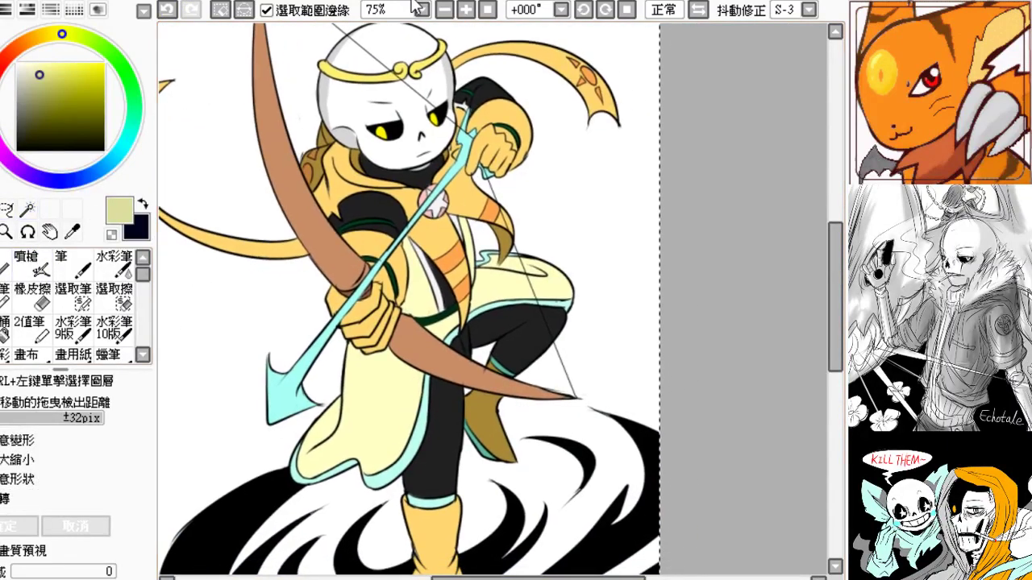
click(444, 10)
drag(287, 282, 220, 263)
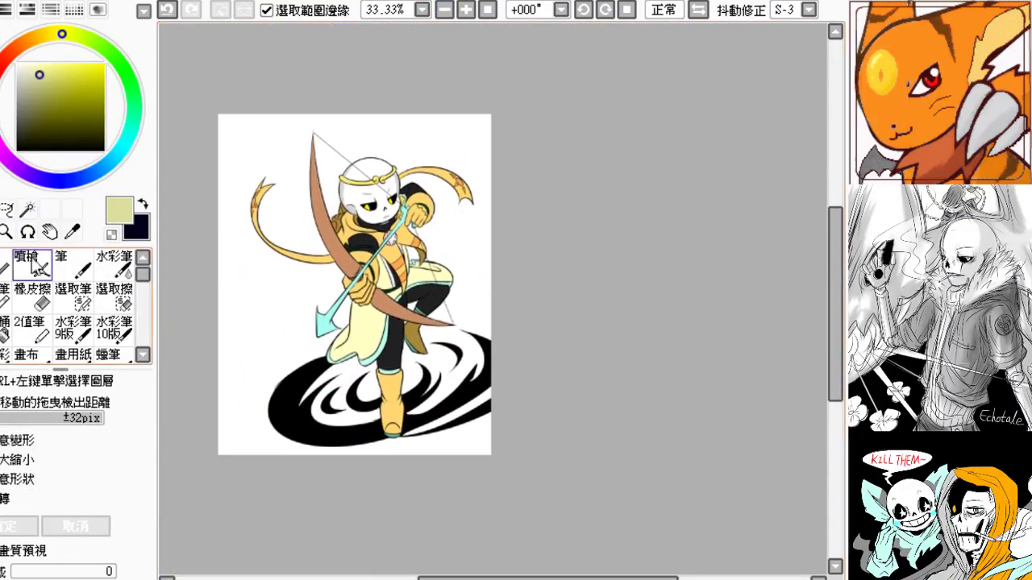
- Try selecting the coat fabric over the bent knee with the Magic Wand at colour tolerances 0 and 99
click(29, 211)
drag(278, 242, 356, 260)
click(466, 11)
click(466, 10)
click(467, 10)
click(357, 294)
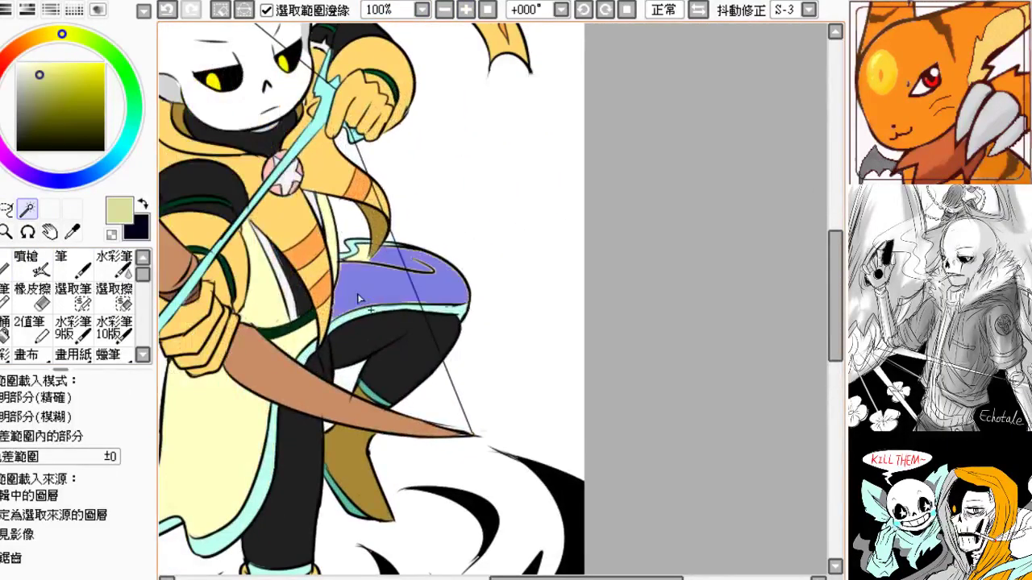
key(ctrl+d)
click(37, 458)
click(363, 295)
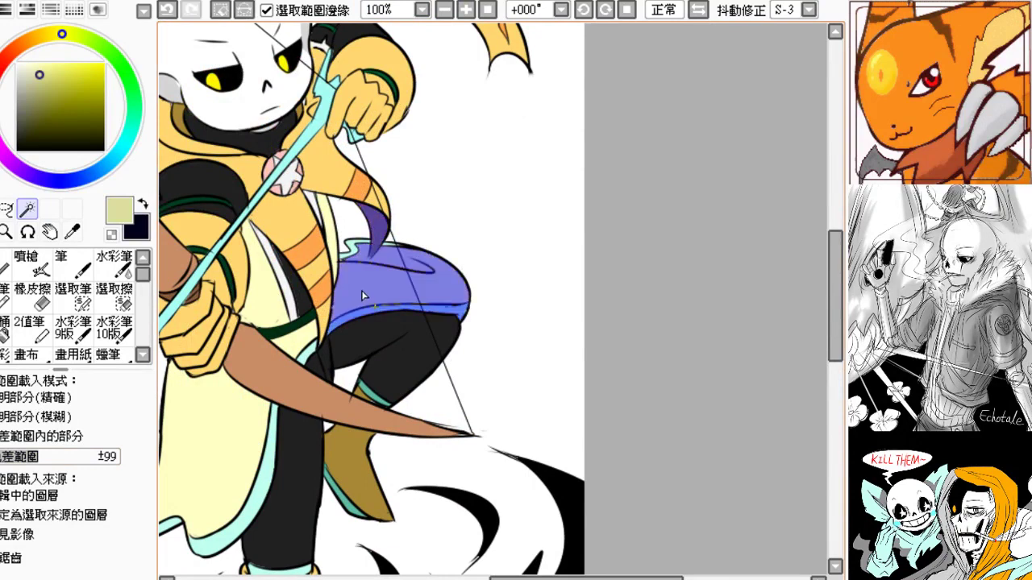
key(ctrl+d)
- Try the Magic Wand selection of the knee fabric again at a colour tolerance of 51
drag(28, 460, 16, 460)
click(352, 295)
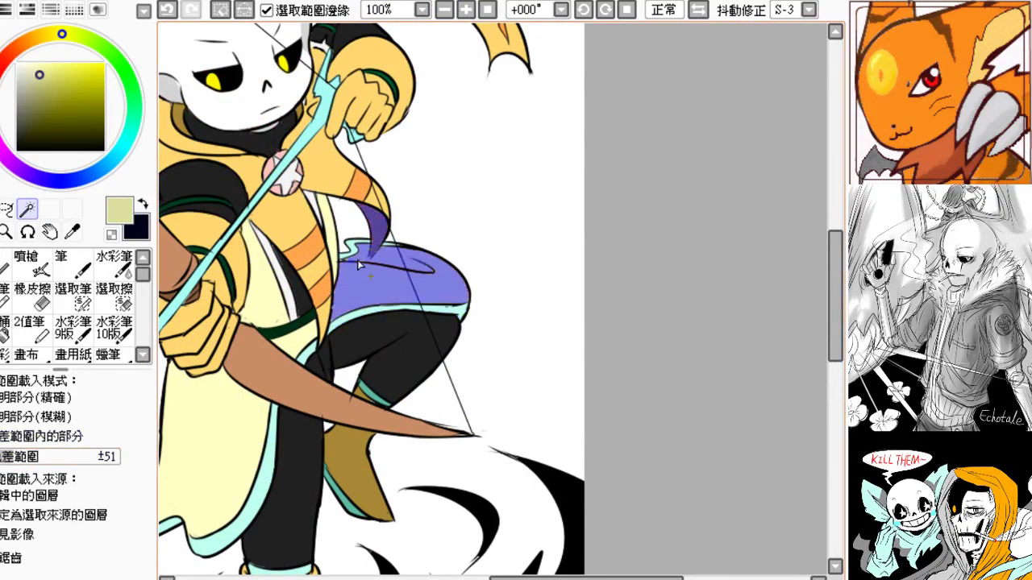
click(467, 10)
click(467, 11)
drag(258, 284, 414, 286)
key(ctrl+z)
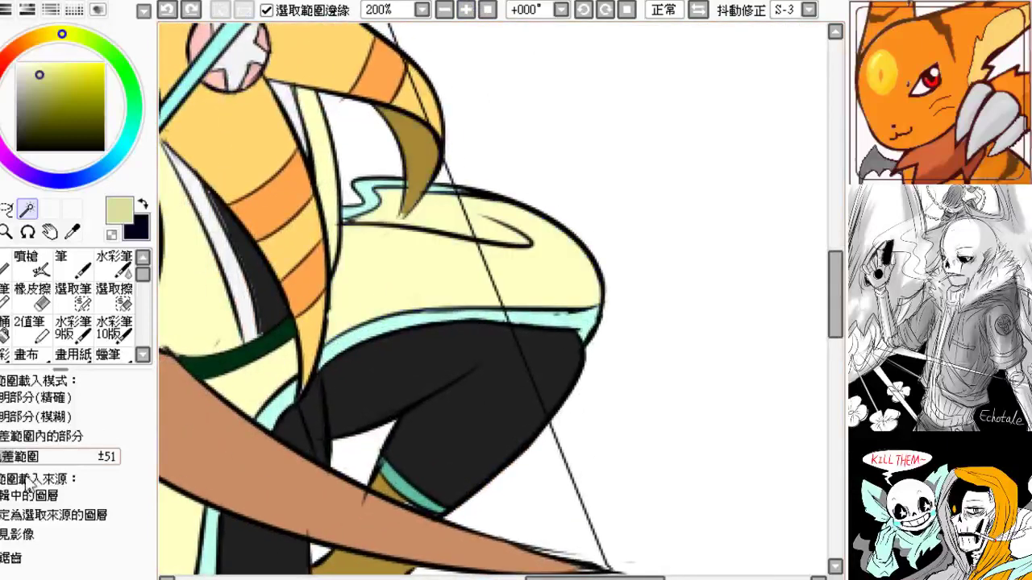
- Try selecting the fabric over the bent knee with the colour tolerance lowered to 23
drag(26, 457, 7, 458)
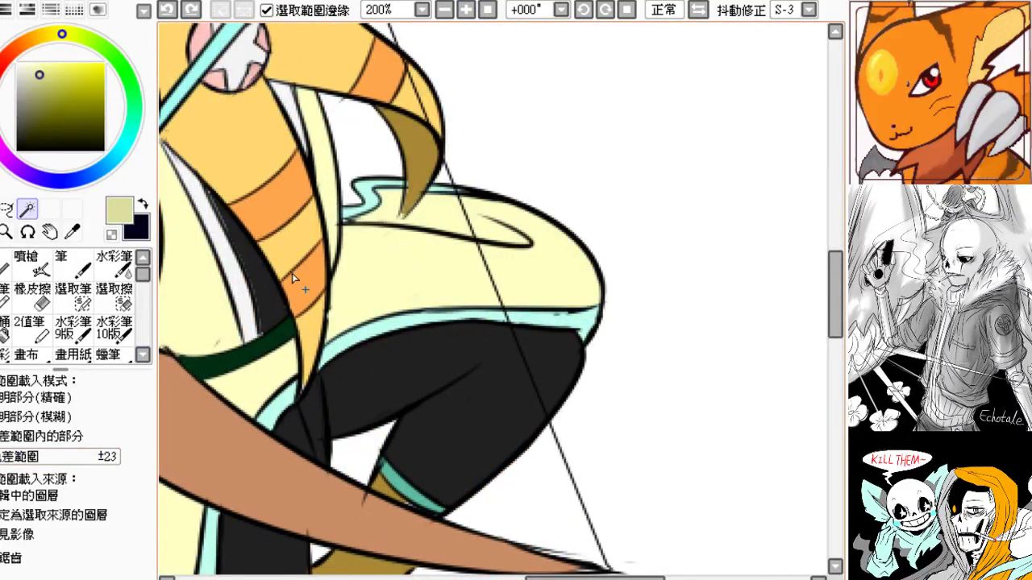
click(373, 264)
key(ctrl+d)
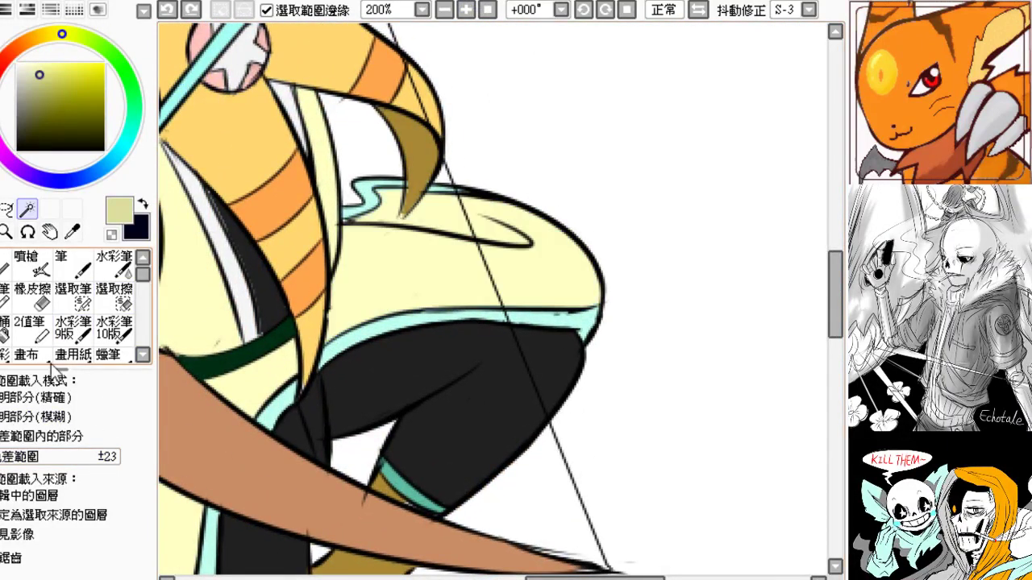
click(385, 274)
drag(264, 361, 256, 385)
key(ctrl+z)
- Select the coat fabric over the bent knee and its strip beside the chest at colour tolerance 39, and fill them with khaki
drag(4, 463, 12, 461)
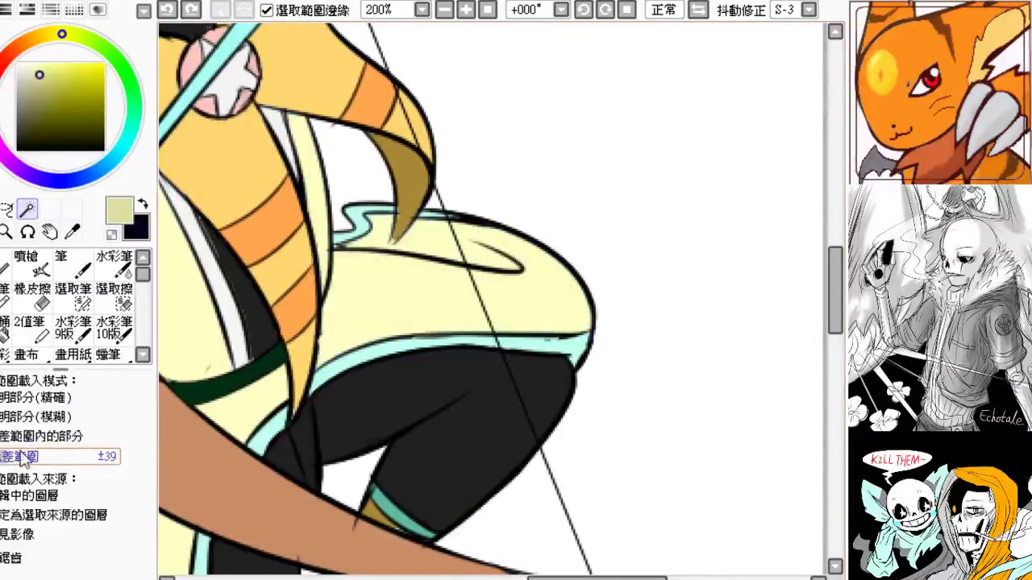
click(356, 320)
drag(304, 358, 407, 360)
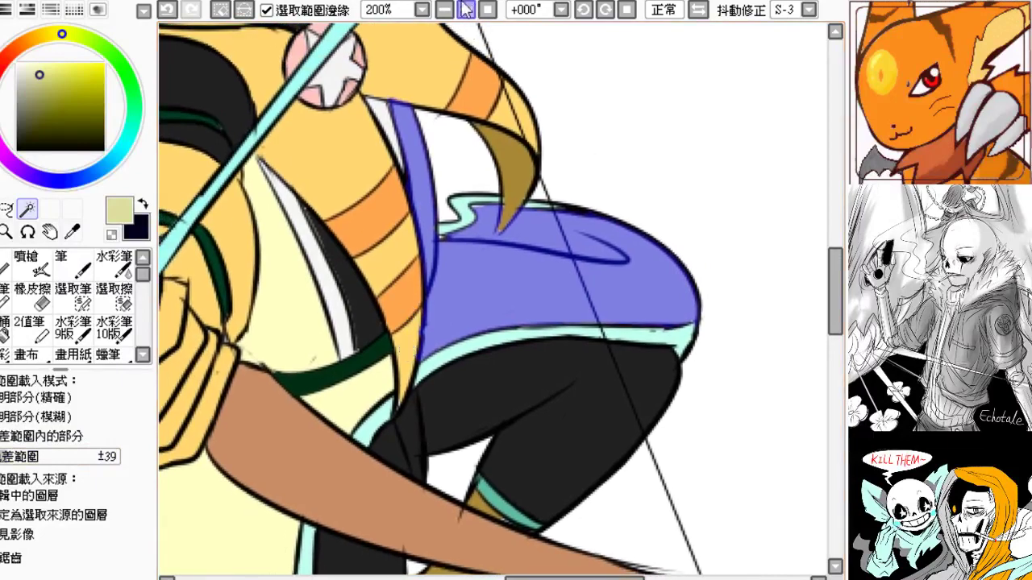
click(446, 11)
click(446, 11)
click(446, 11)
drag(425, 110, 340, 139)
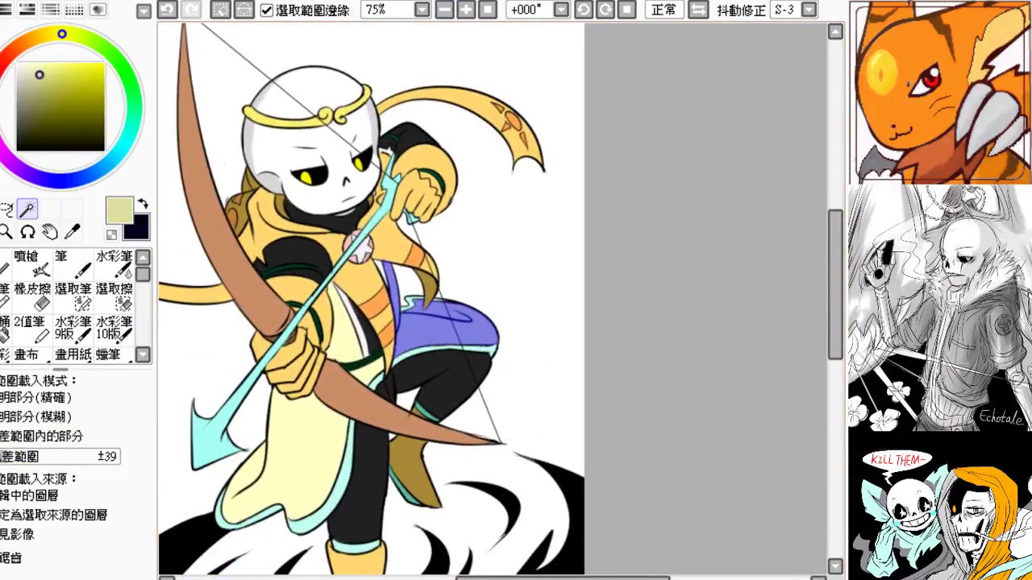
click(4, 329)
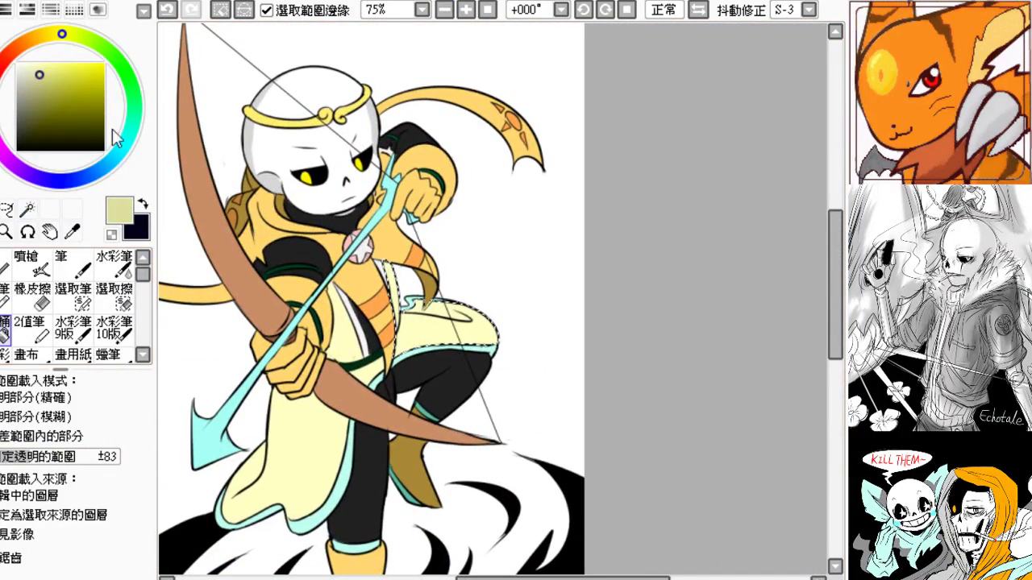
click(408, 333)
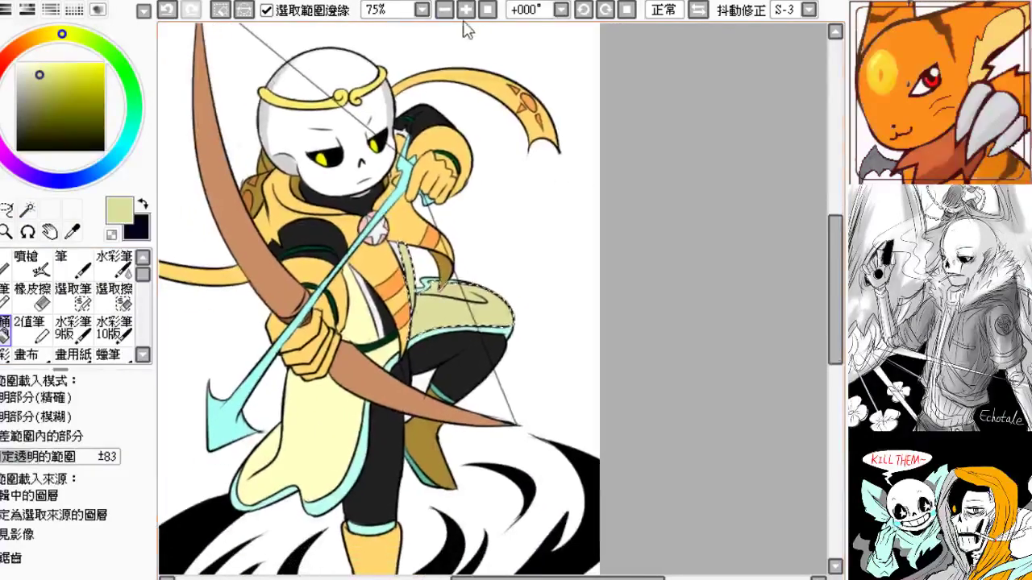
scroll(409, 81, down, 2)
drag(409, 82, 364, 143)
- Sample the darker teal from the cuff of the raised boot and clear the selection
click(467, 11)
click(467, 10)
click(467, 11)
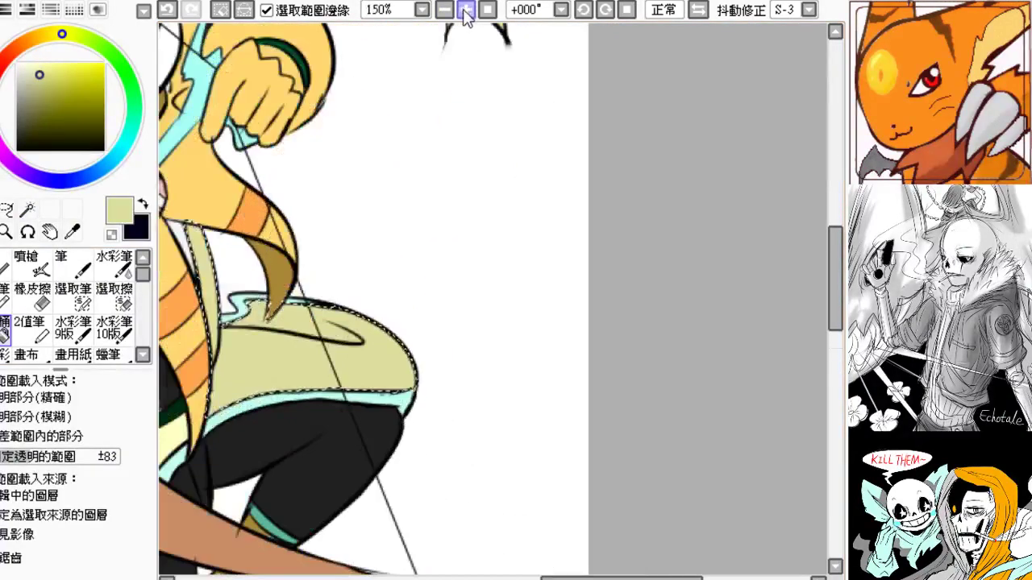
drag(360, 150, 531, 221)
drag(292, 271, 221, 72)
right_click(349, 365)
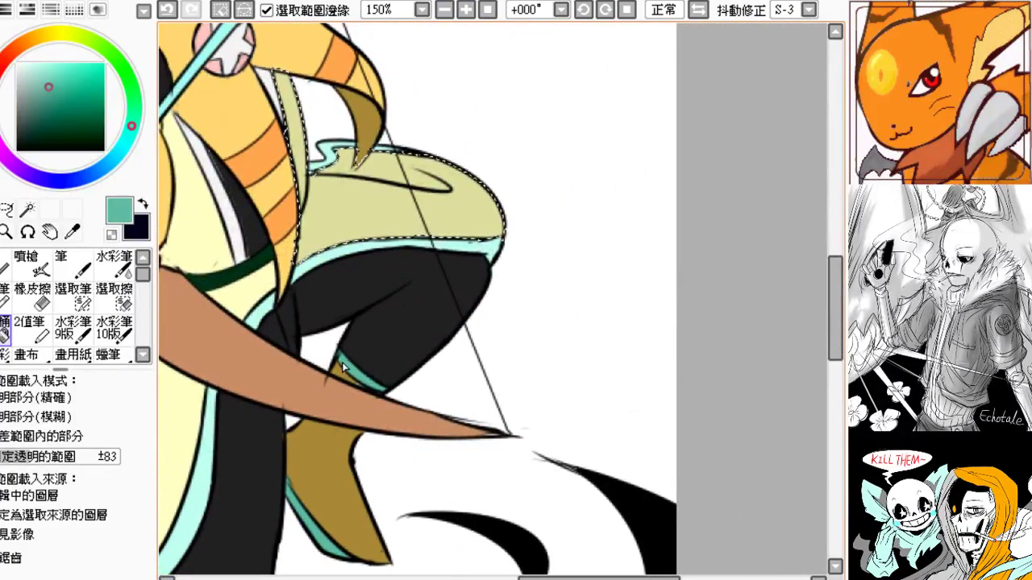
drag(344, 340, 374, 435)
key(ctrl+d)
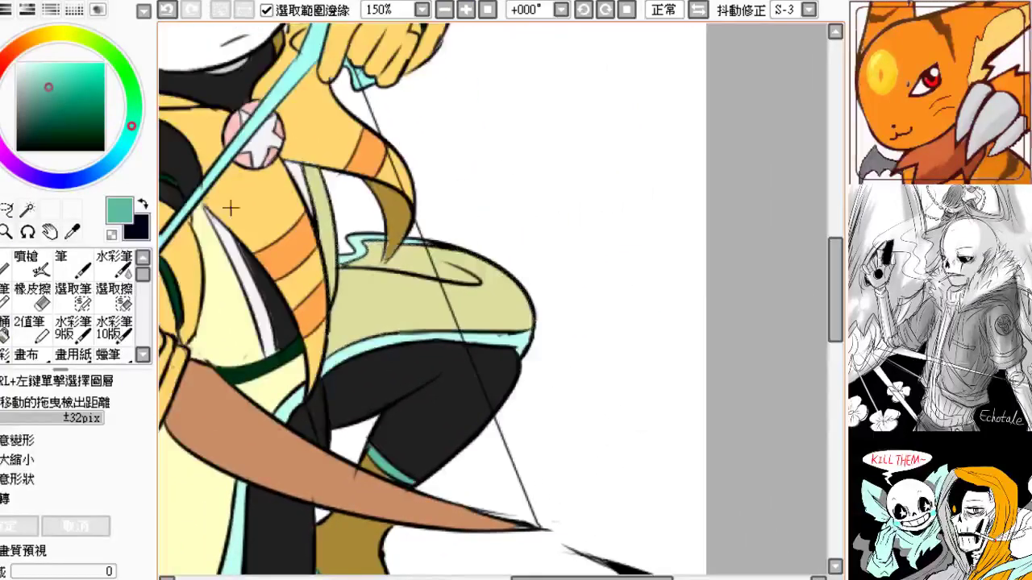
- Recolour the curled coat trim above the bent knee in the darker teal with the size 3.0 pen
click(353, 253)
key(ctrl+z)
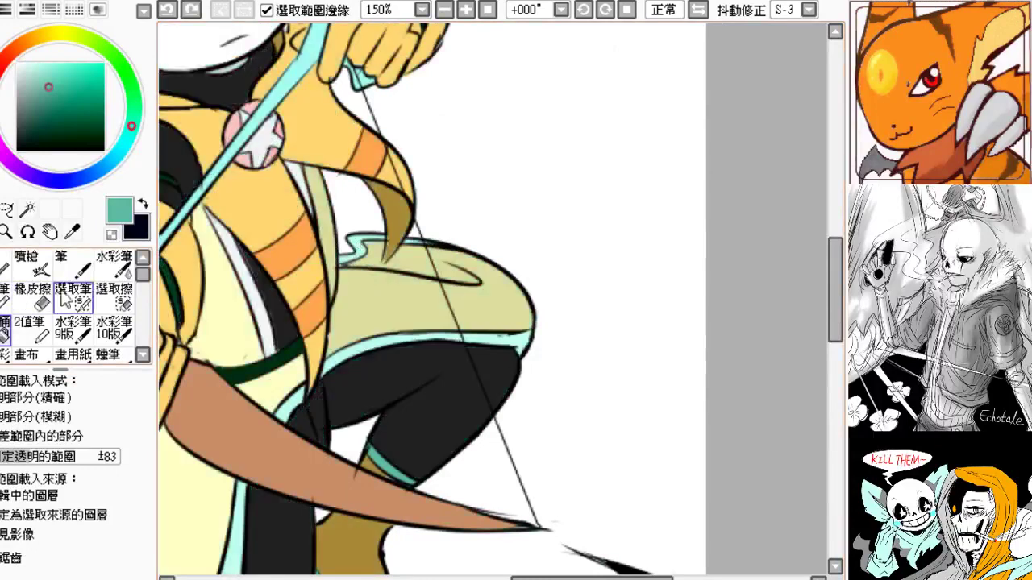
click(72, 264)
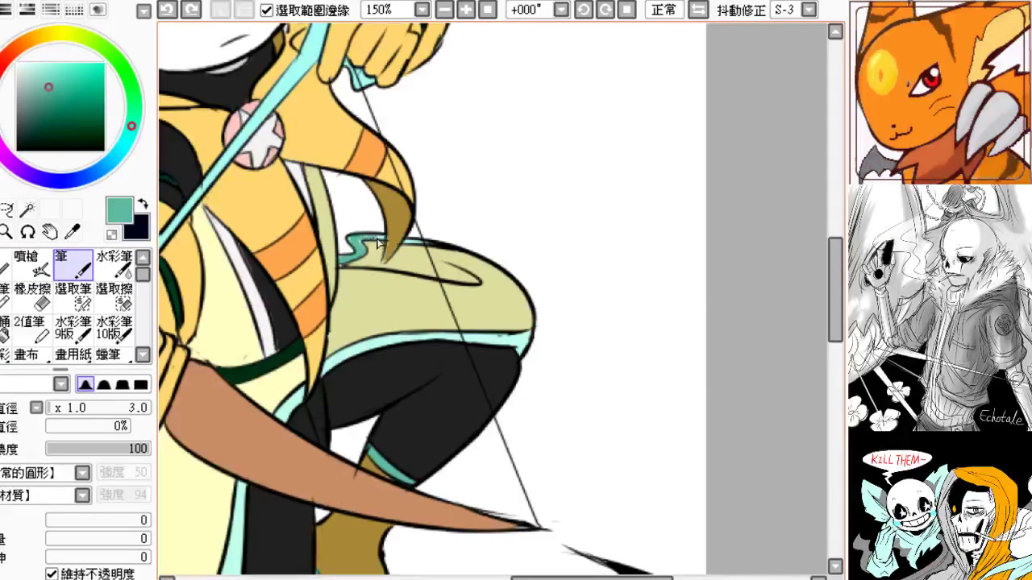
drag(380, 296, 363, 309)
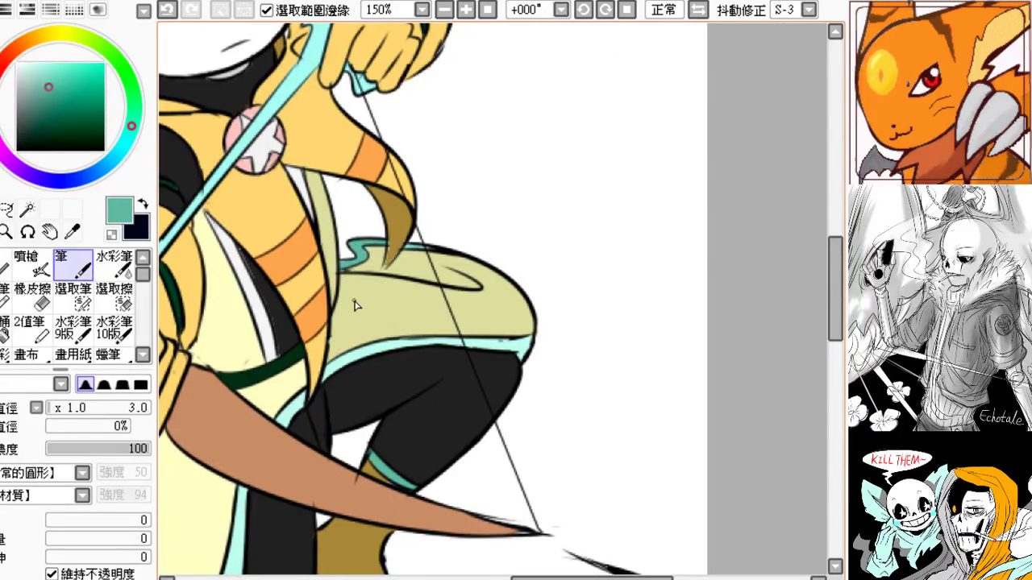
- Review the whole illustration at several zoom levels to check the coat's new shadow colours
drag(357, 182, 415, 193)
click(446, 10)
click(446, 10)
drag(408, 146, 436, 154)
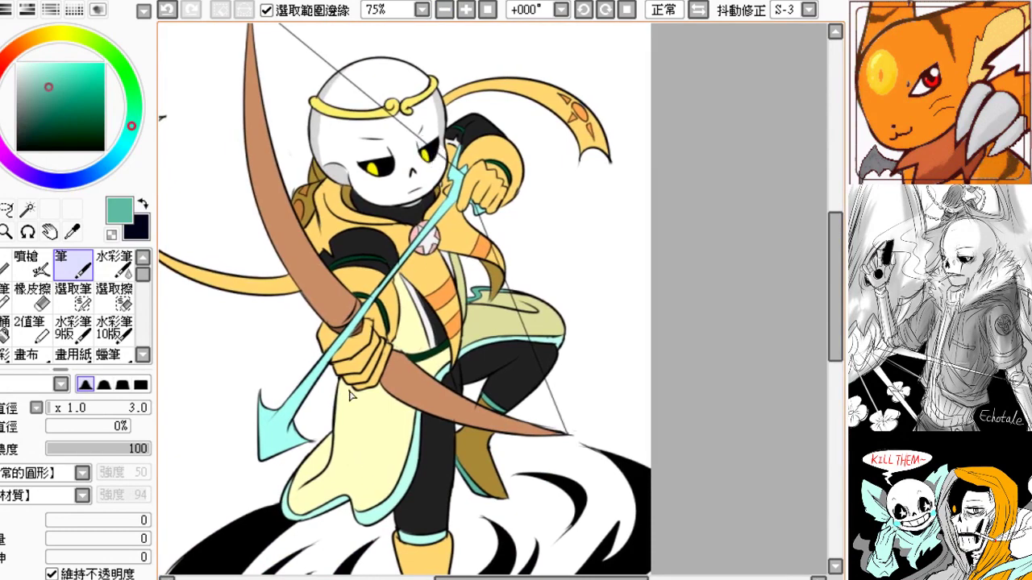
scroll(426, 101, down, 1)
drag(425, 102, 386, 113)
click(466, 10)
drag(387, 205, 460, 224)
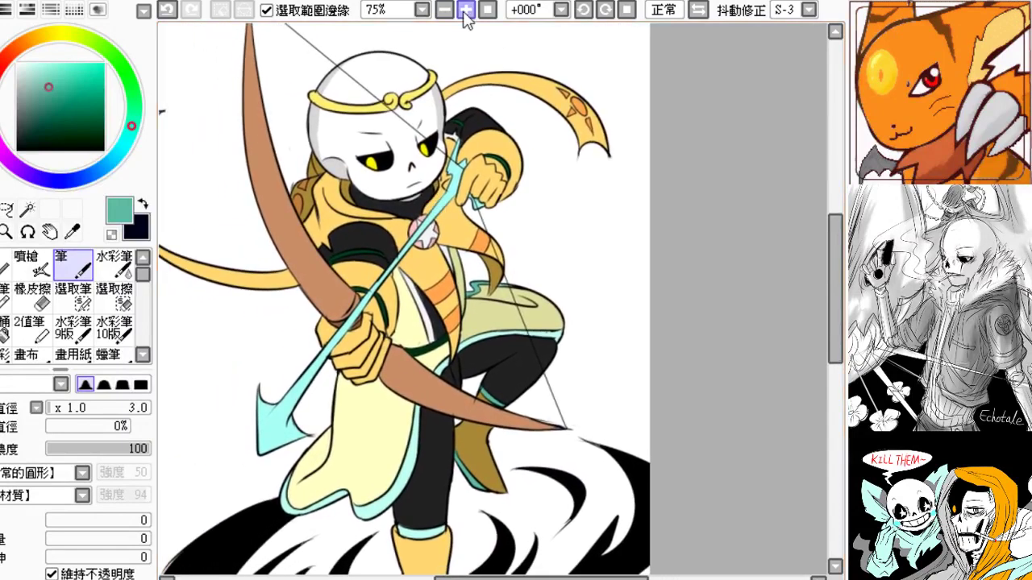
click(443, 9)
mouse_move(413, 155)
mouse_down()
mouse_move(428, 161)
mouse_move(409, 154)
mouse_up()
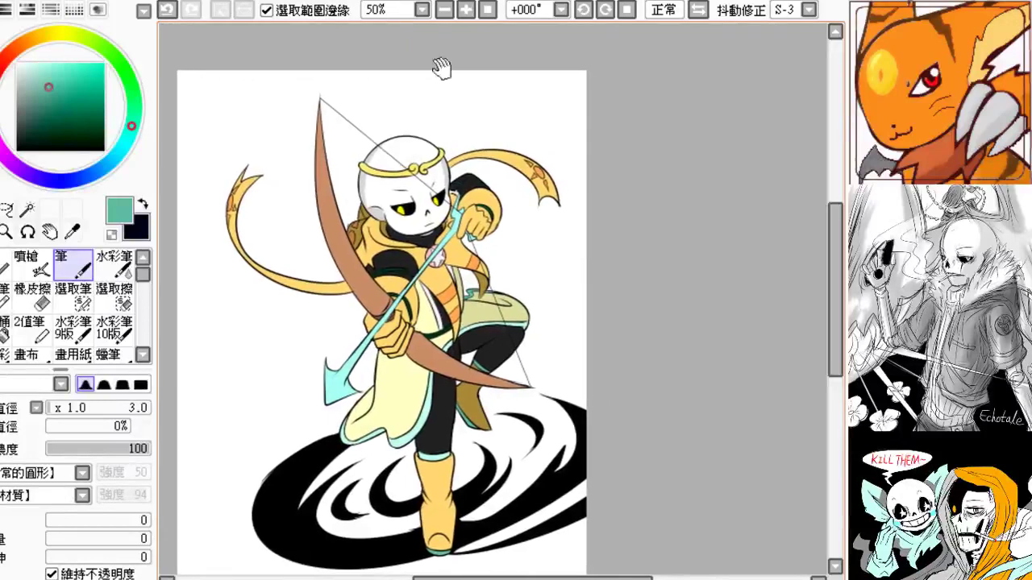
click(465, 9)
click(443, 9)
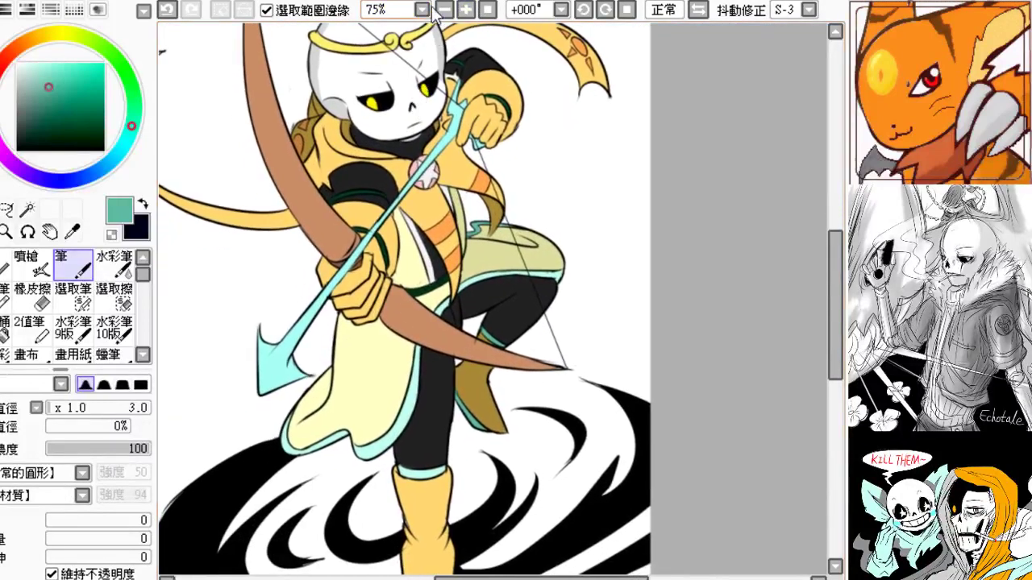
drag(412, 157, 410, 181)
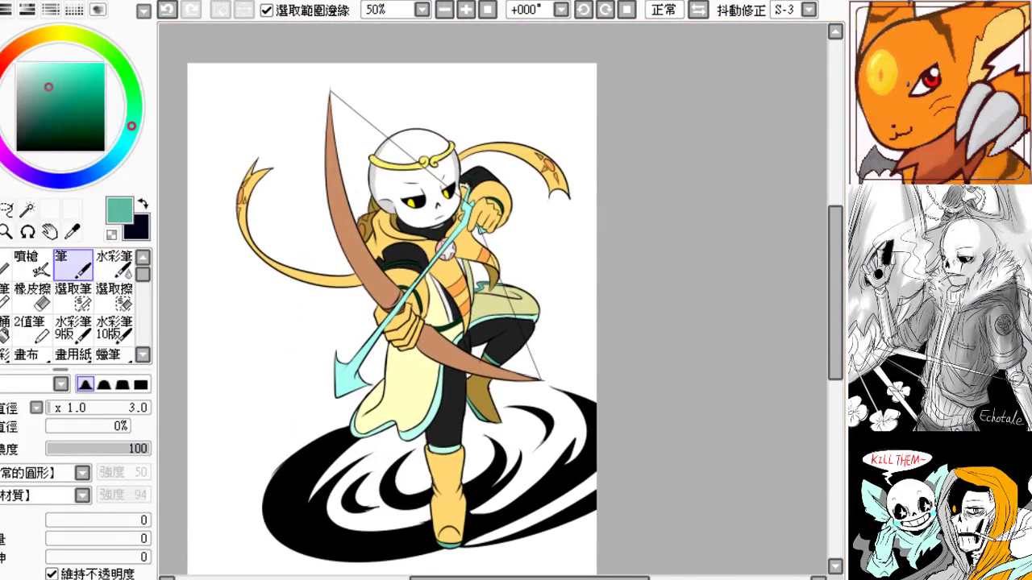
- Try a muted red bucket fill on the background beside the figure
click(3, 68)
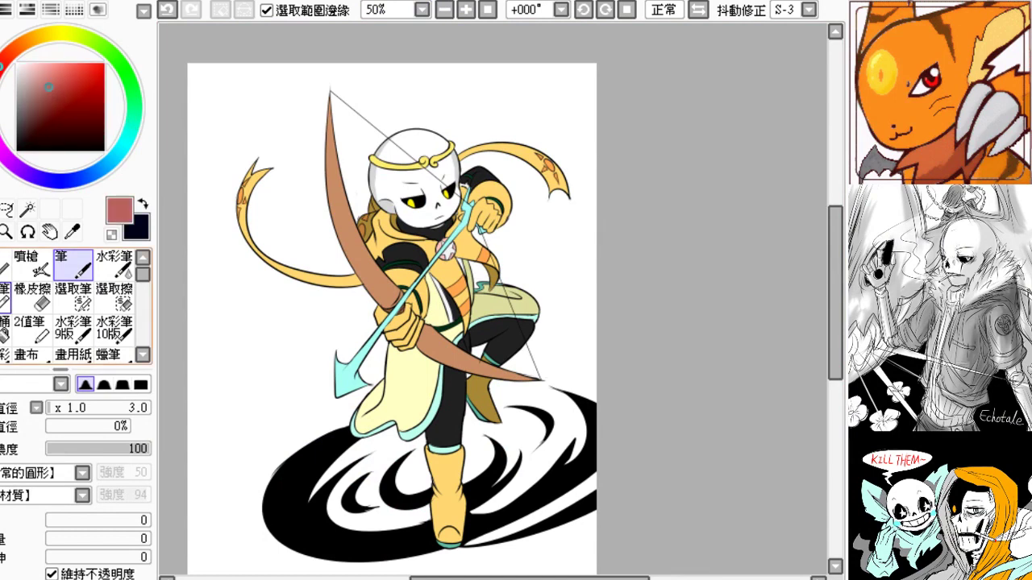
click(4, 330)
click(288, 295)
drag(270, 357, 238, 382)
click(467, 11)
click(466, 10)
drag(389, 181, 517, 257)
key(ctrl+z)
drag(512, 150, 509, 216)
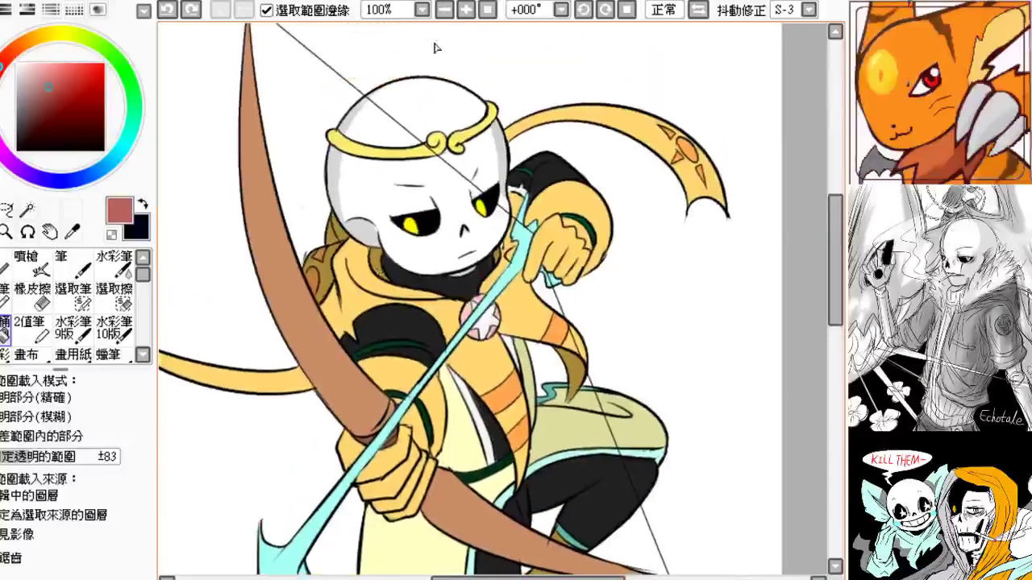
- Pick a bright turquoise and try pen strokes on the bow's upper limb, undoing them again
click(447, 11)
drag(440, 105, 422, 154)
click(465, 9)
drag(203, 190, 224, 80)
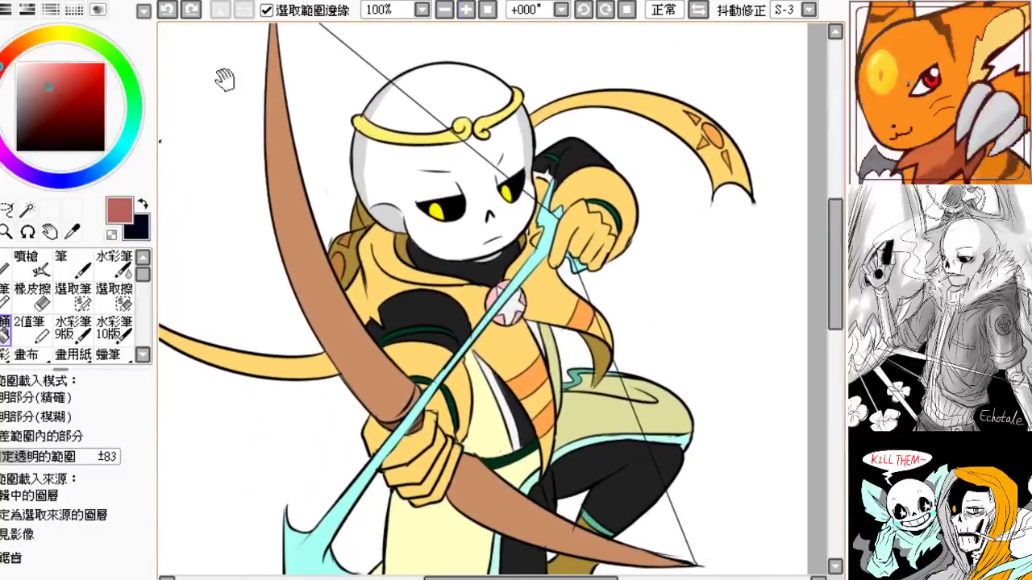
click(129, 133)
drag(79, 90, 79, 62)
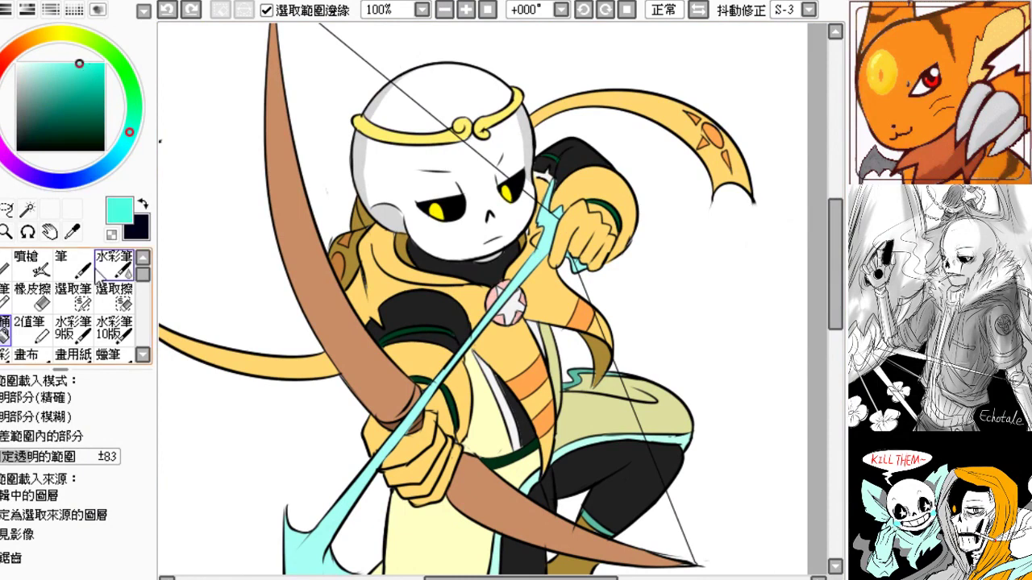
click(75, 268)
drag(240, 282, 232, 232)
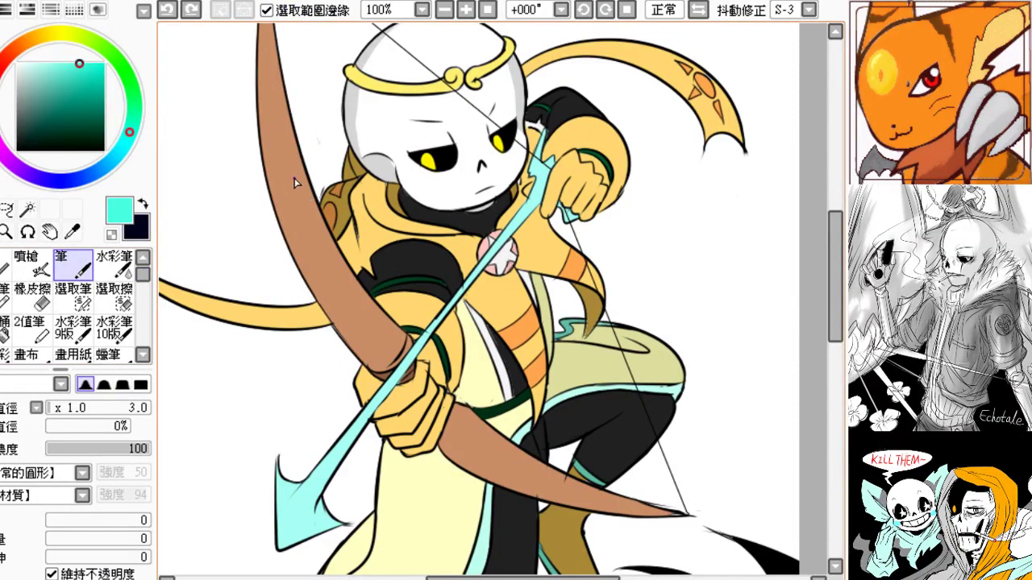
mouse_move(306, 222)
mouse_down()
mouse_move(300, 237)
mouse_move(324, 246)
mouse_up()
key(ctrl+z)
key(ctrl+z)
key(ctrl+z)
key(ctrl+z)
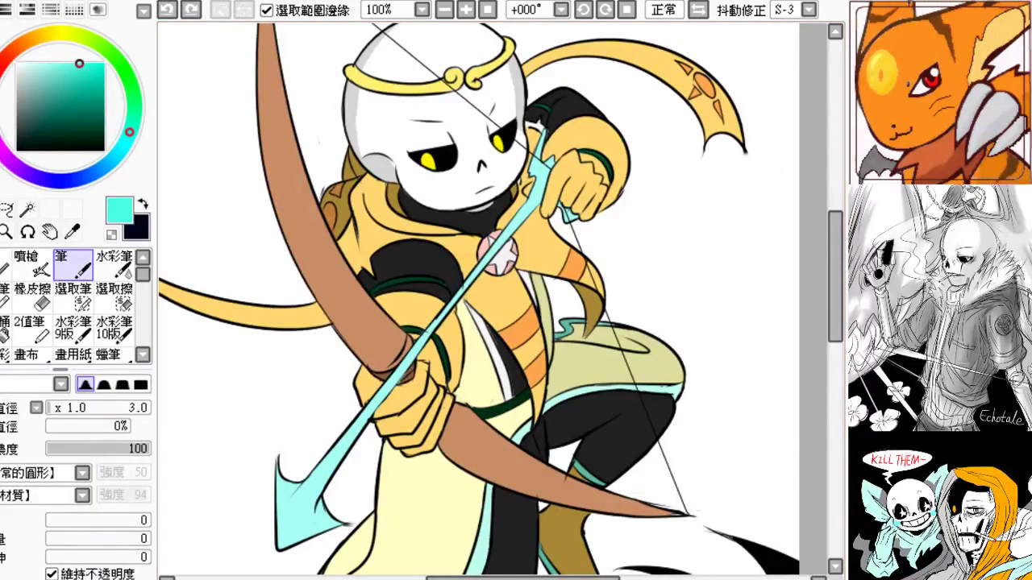
key(ctrl+z)
mouse_move(273, 197)
mouse_down()
mouse_move(301, 178)
mouse_move(299, 190)
mouse_up()
click(465, 10)
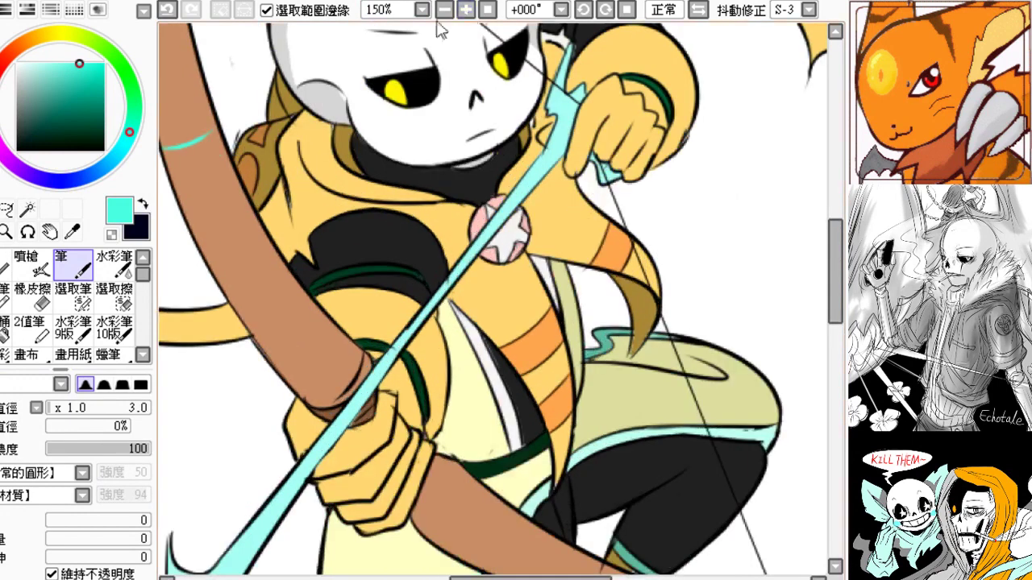
drag(216, 182, 300, 223)
key(ctrl+z)
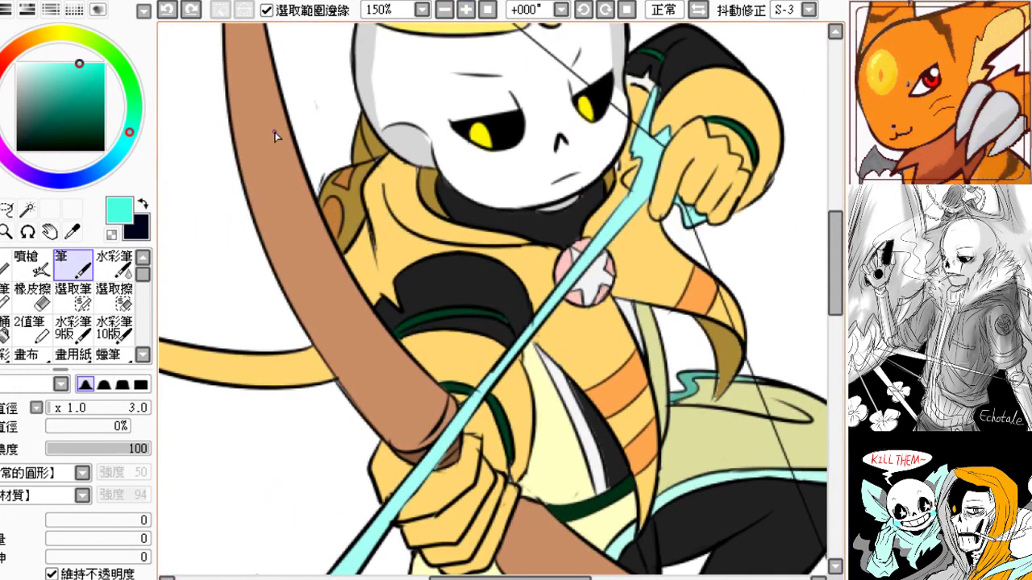
- Draw a turquoise S-shaped curl and a hooked arc on the bow's upper limb with the size 3.0 pen
mouse_move(274, 140)
mouse_down()
mouse_move(275, 219)
mouse_move(258, 233)
mouse_move(249, 214)
mouse_move(260, 213)
mouse_move(286, 284)
mouse_up()
key(ctrl+z)
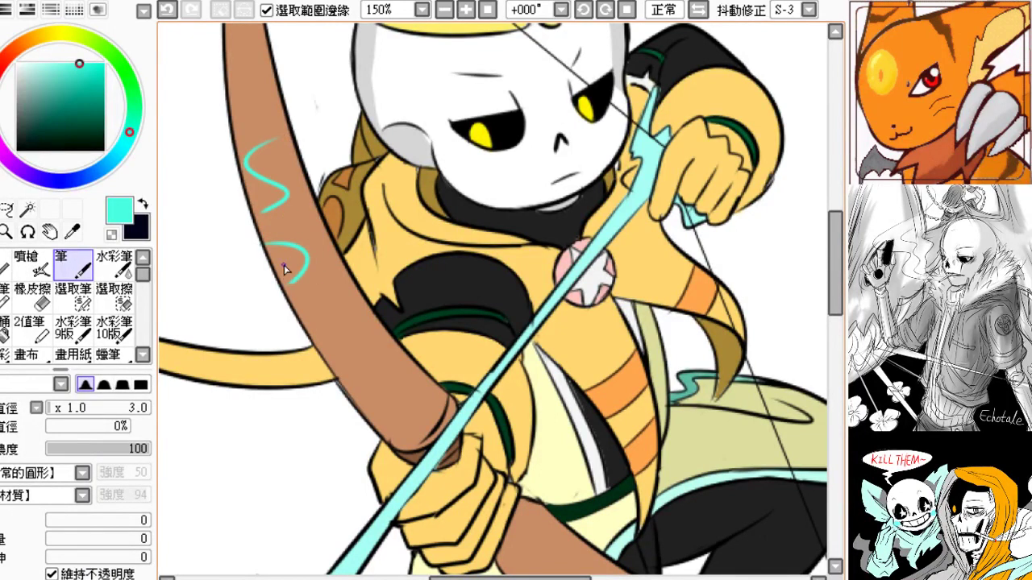
key(ctrl+z)
mouse_move(265, 244)
mouse_down()
mouse_move(303, 301)
mouse_move(290, 318)
mouse_move(321, 277)
mouse_move(293, 302)
mouse_up()
key(ctrl+z)
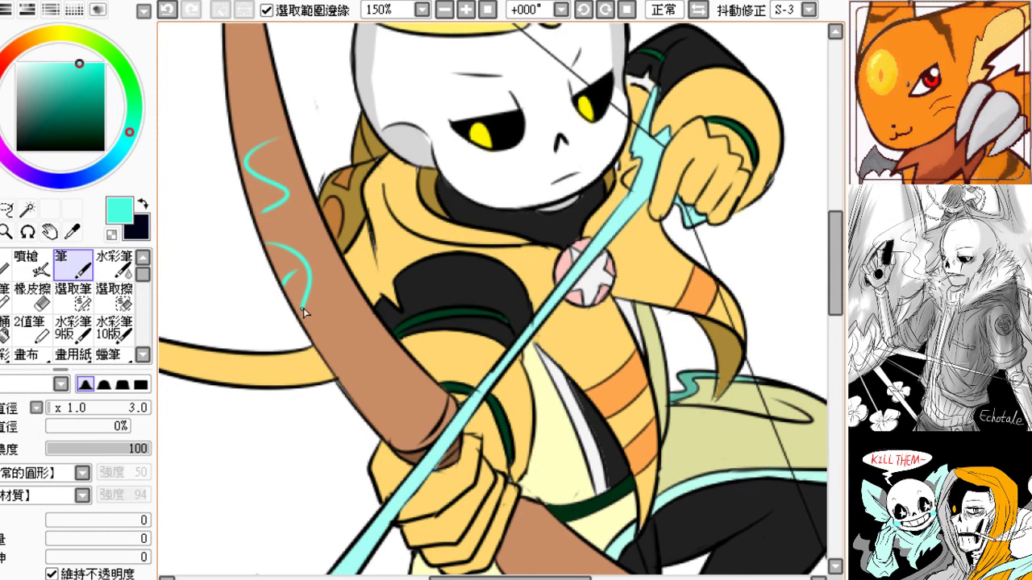
key(ctrl+z)
drag(303, 307, 294, 309)
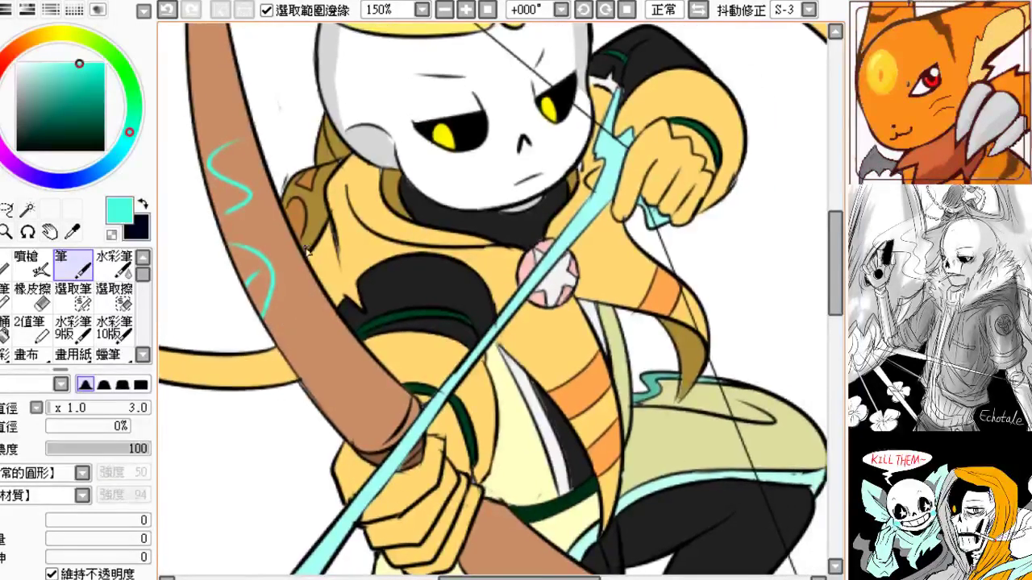
- Continue the turquoise swirl pattern down the bow's upper limb to the grip, redrawing unsatisfactory strokes
key(ctrl+z)
mouse_move(259, 236)
mouse_down()
mouse_move(292, 292)
mouse_move(290, 358)
mouse_move(279, 352)
mouse_up()
key(ctrl+z)
key(ctrl+z)
mouse_move(283, 306)
mouse_down()
mouse_move(281, 351)
mouse_move(357, 406)
mouse_up()
key(ctrl+z)
key(ctrl+z)
key(ctrl+z)
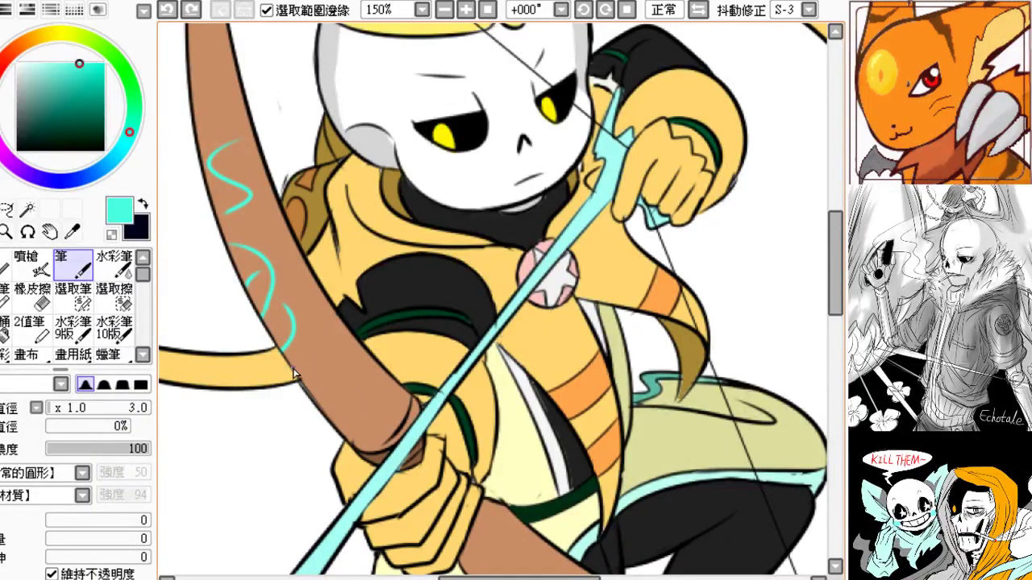
mouse_move(293, 365)
mouse_down()
mouse_move(354, 352)
mouse_move(355, 392)
mouse_up()
mouse_move(327, 355)
mouse_down()
mouse_move(375, 394)
mouse_move(368, 436)
mouse_move(402, 401)
mouse_up()
key(ctrl+z)
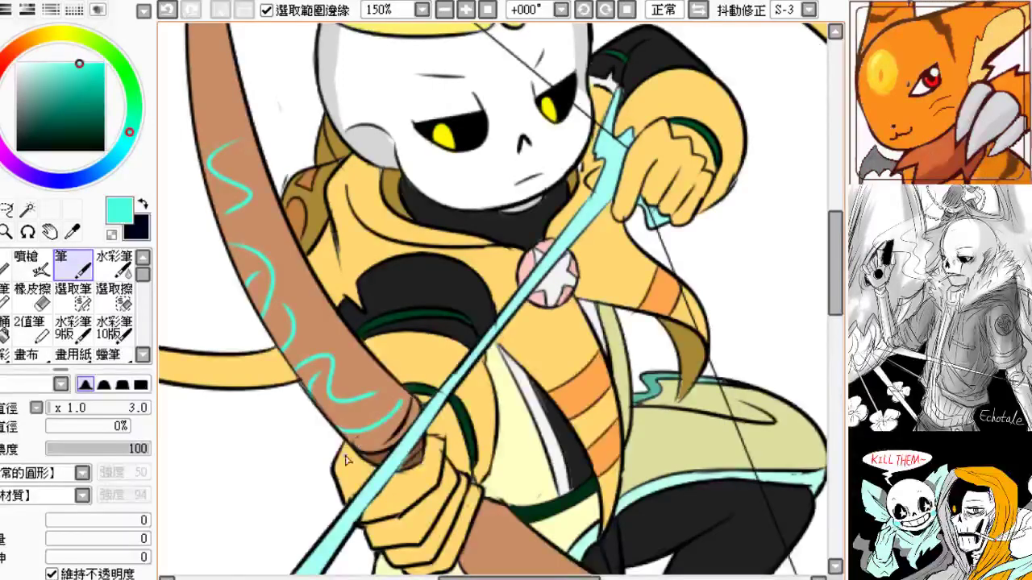
- Draw matching turquoise arcs and wavy curls on the bow's lower limb, starting just below the gripping hand
drag(346, 457, 204, 307)
drag(323, 415, 363, 380)
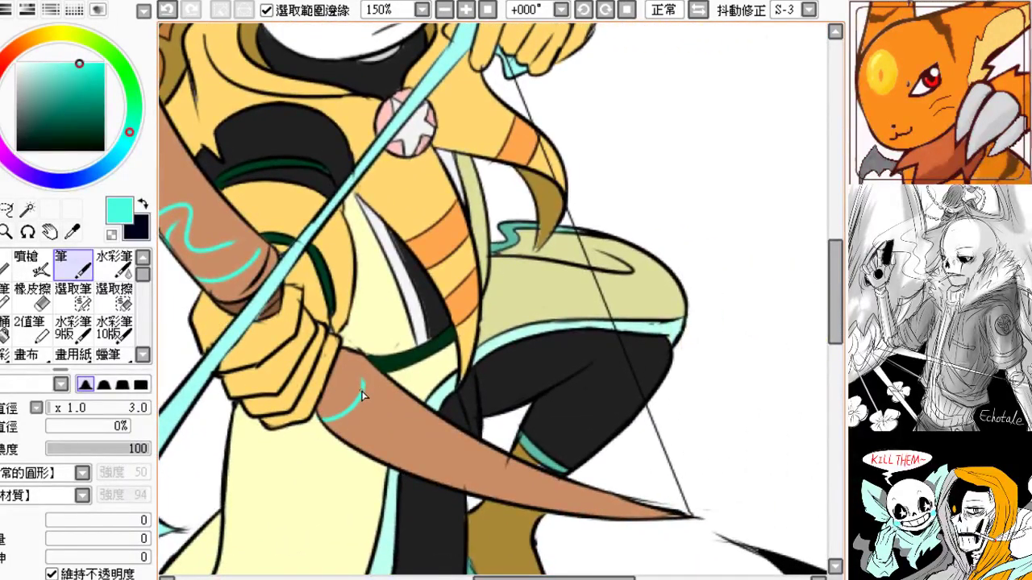
key(ctrl+z)
key(ctrl+z)
mouse_move(353, 435)
mouse_down()
mouse_move(403, 448)
mouse_move(395, 473)
mouse_move(390, 460)
mouse_move(333, 454)
mouse_move(379, 433)
mouse_move(453, 448)
mouse_up()
key(ctrl+z)
key(ctrl+z)
key(ctrl+z)
key(ctrl+z)
key(ctrl+z)
key(ctrl+z)
mouse_move(365, 484)
mouse_down()
mouse_move(396, 486)
mouse_move(419, 510)
mouse_up()
key(ctrl+z)
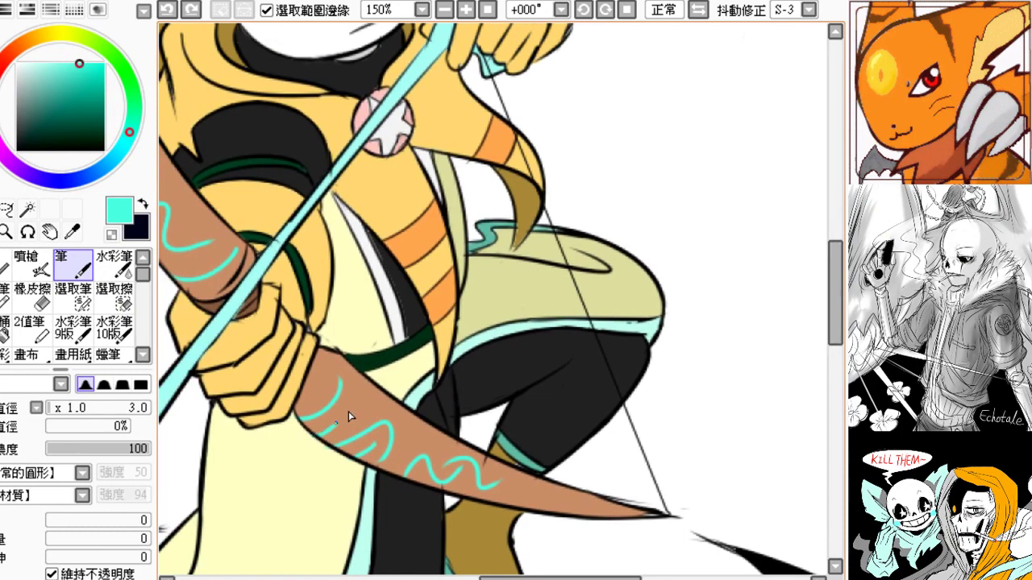
- Extend the turquoise pattern on the lower limb with further short strokes between the curls and towards the tip
drag(373, 458, 284, 387)
key(ctrl+z)
drag(428, 427, 461, 431)
key(ctrl+z)
drag(286, 451, 380, 504)
drag(266, 335, 369, 513)
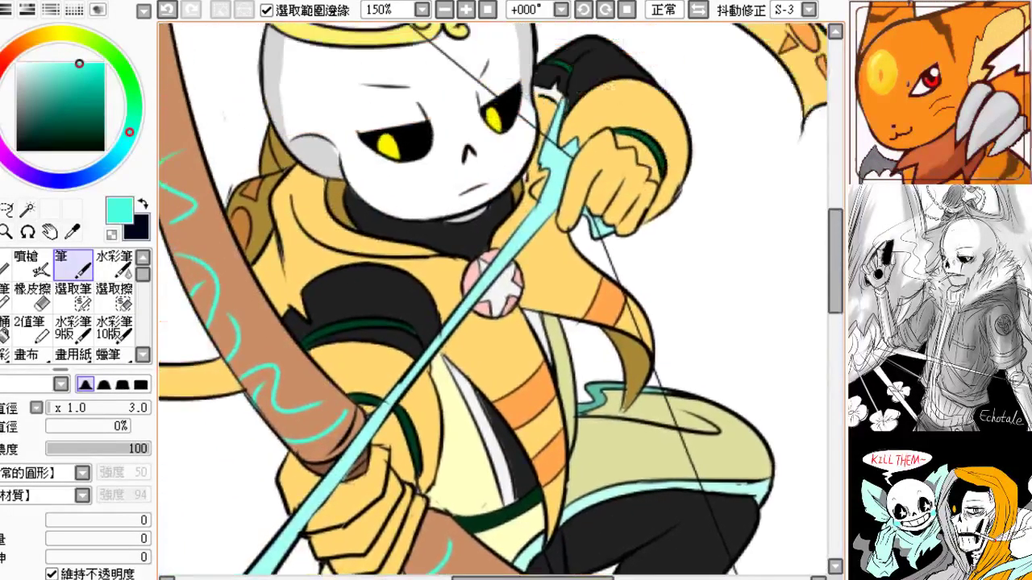
- Add a curved turquoise stroke above the existing curls on the bow's upper limb and check the overall pattern
drag(229, 381, 316, 516)
key(ctrl+z)
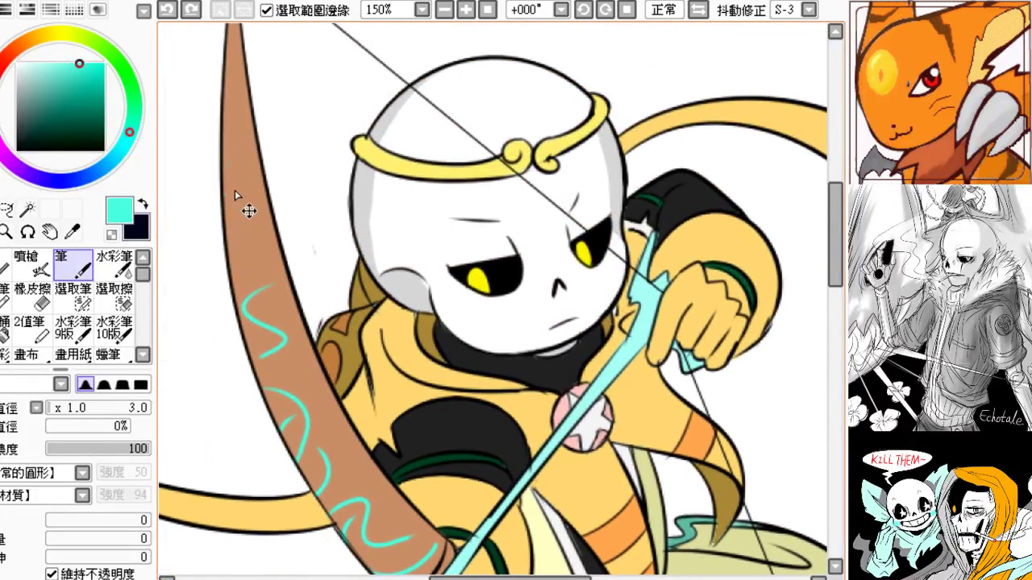
drag(242, 264, 244, 275)
key(ctrl+z)
drag(240, 183, 231, 284)
key(ctrl+z)
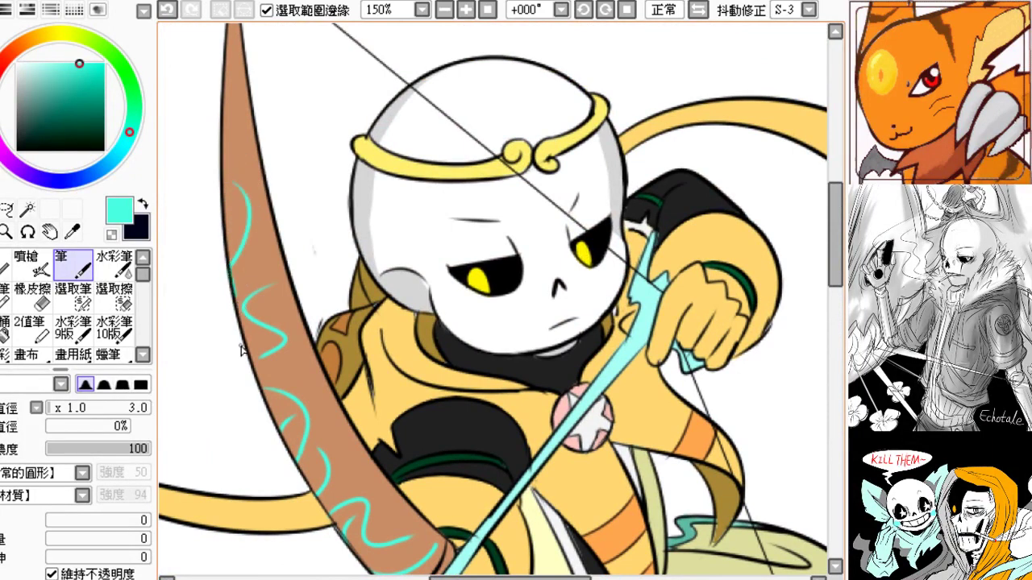
drag(268, 369, 242, 394)
click(443, 11)
click(444, 12)
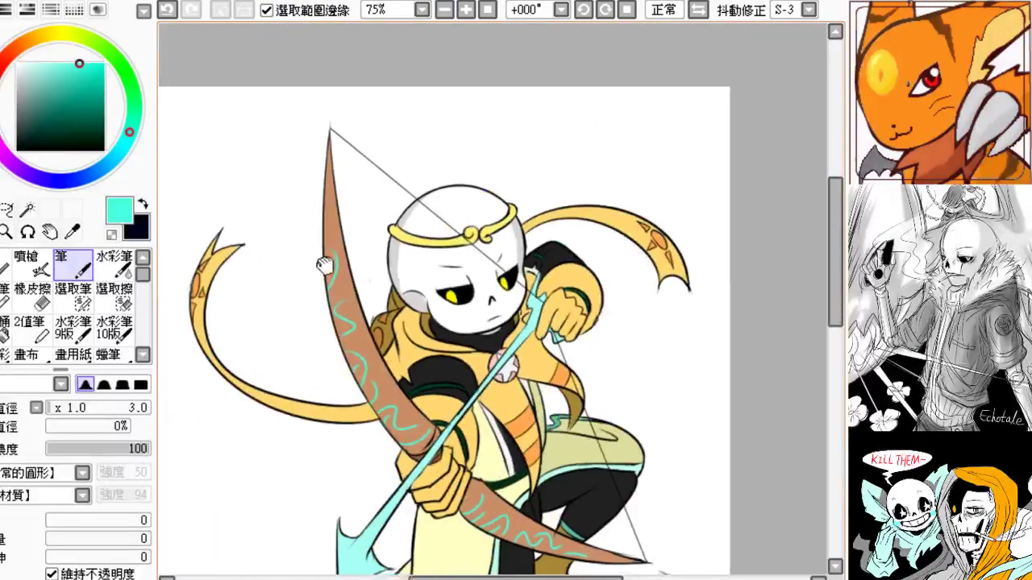
click(448, 10)
drag(326, 364, 335, 338)
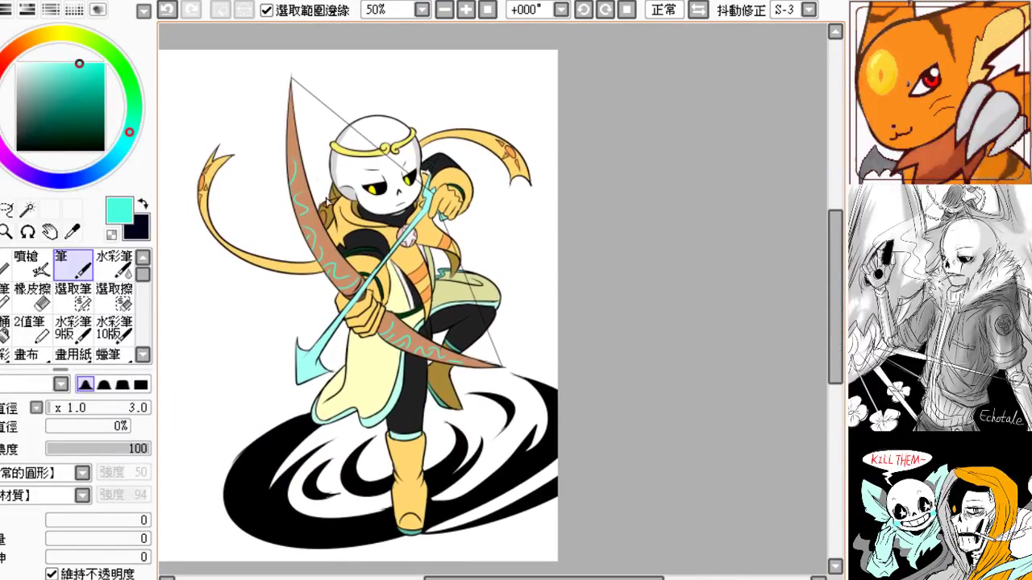
- Sample the skull's light grey shadow and widen the shading along the bow-side edge of the face with a size 8.0 pen
click(466, 11)
drag(334, 297, 330, 461)
click(466, 9)
click(465, 10)
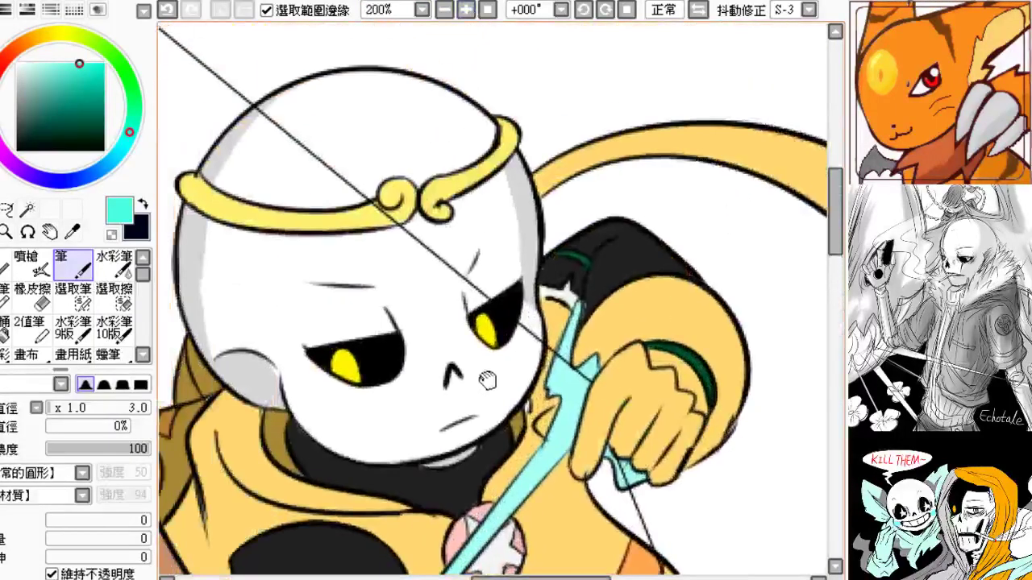
drag(487, 381, 543, 363)
alt+click(300, 345)
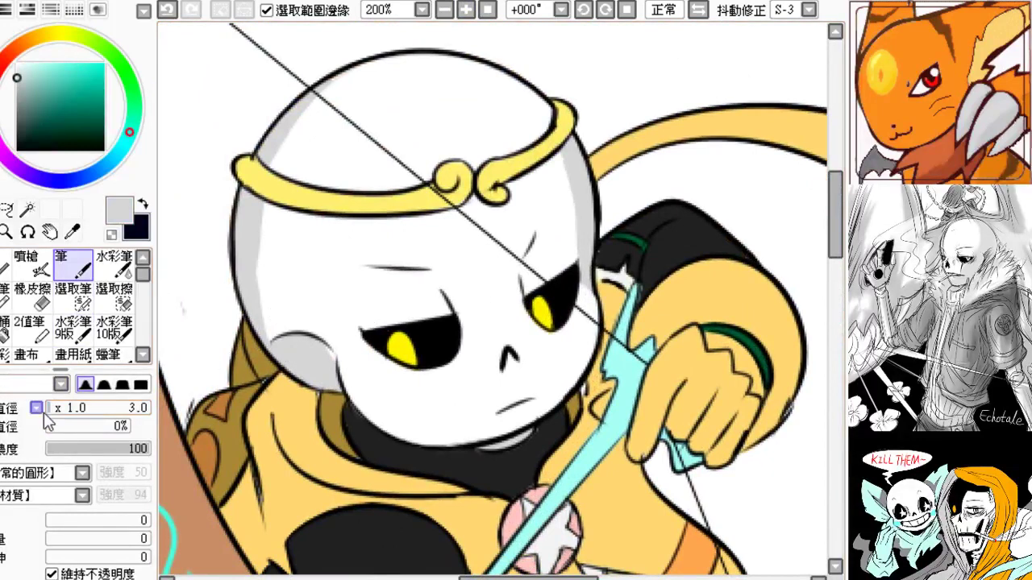
drag(43, 413, 55, 410)
drag(266, 212, 273, 349)
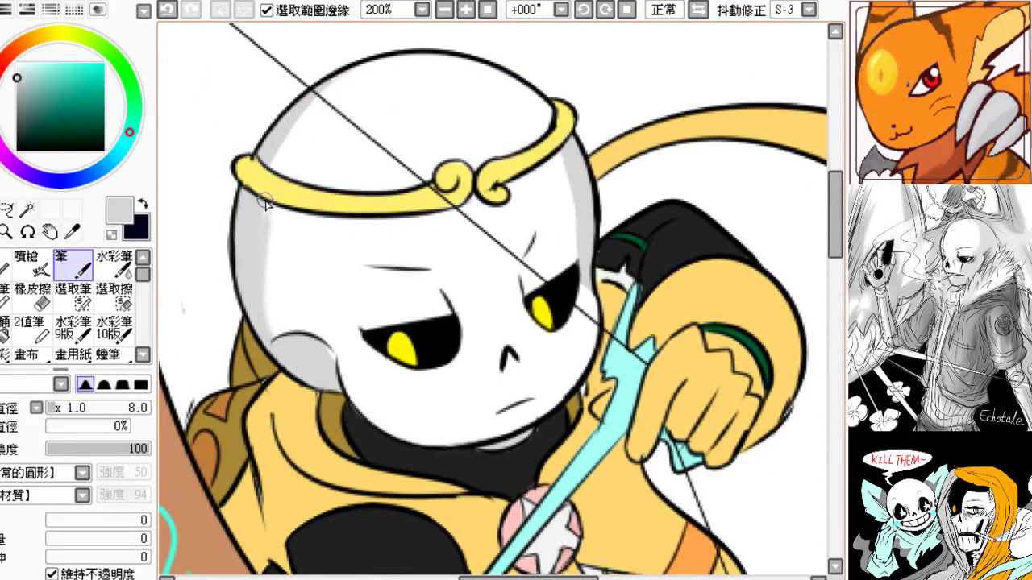
drag(265, 203, 287, 353)
key(ctrl+z)
drag(265, 202, 288, 359)
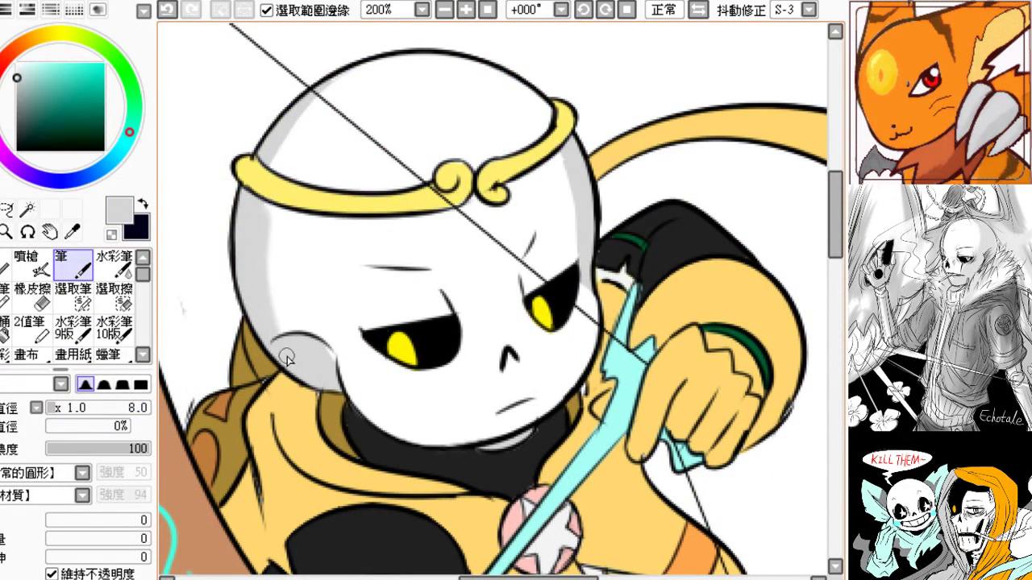
drag(264, 202, 286, 366)
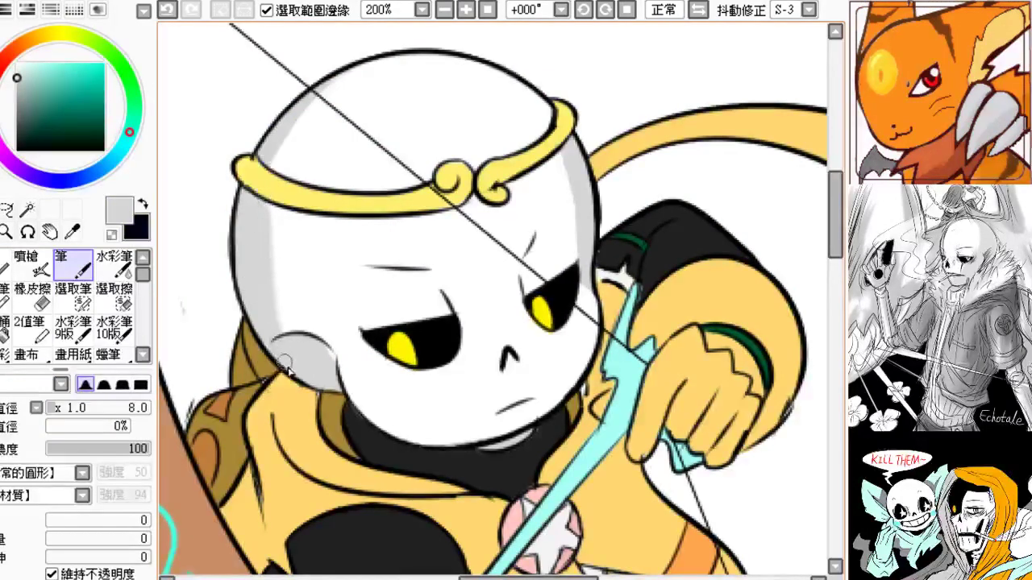
- Widen the light grey shadow along the skull's opposite edge, just below the crown's end beside the raised arm
drag(373, 392, 195, 387)
drag(307, 287, 341, 327)
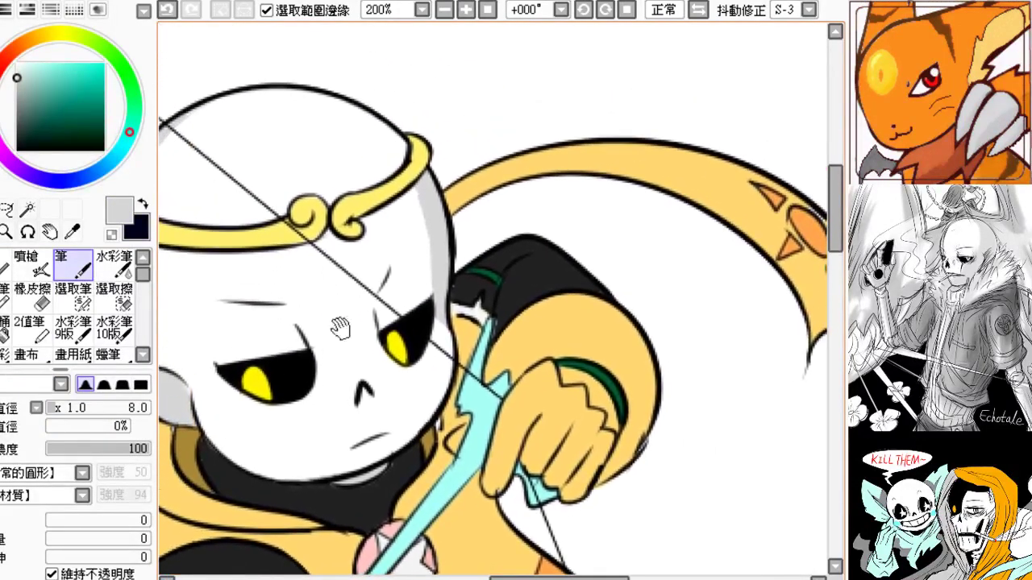
drag(423, 184, 366, 221)
key(ctrl+z)
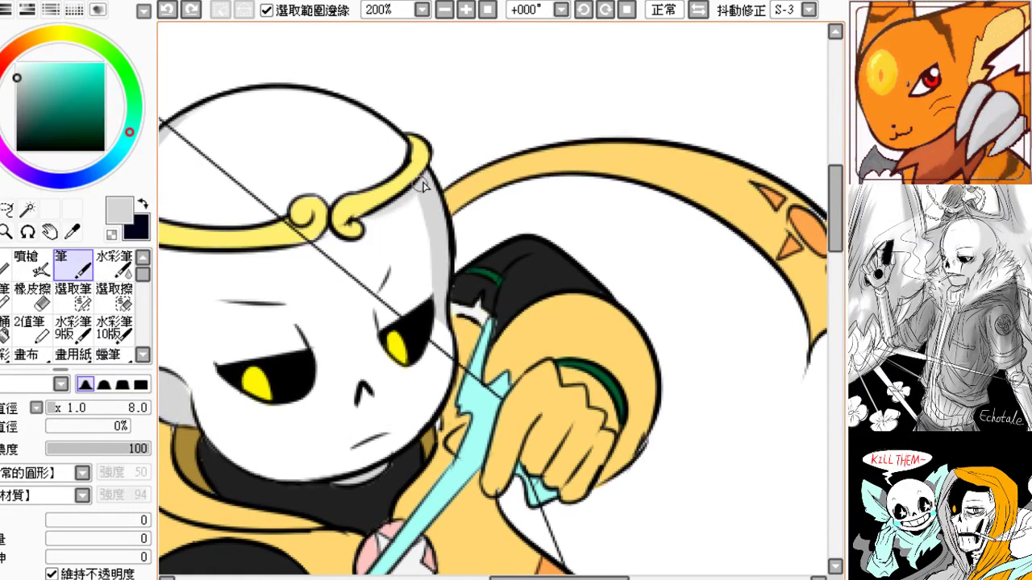
mouse_move(422, 185)
mouse_down()
mouse_move(362, 229)
mouse_move(431, 230)
mouse_up()
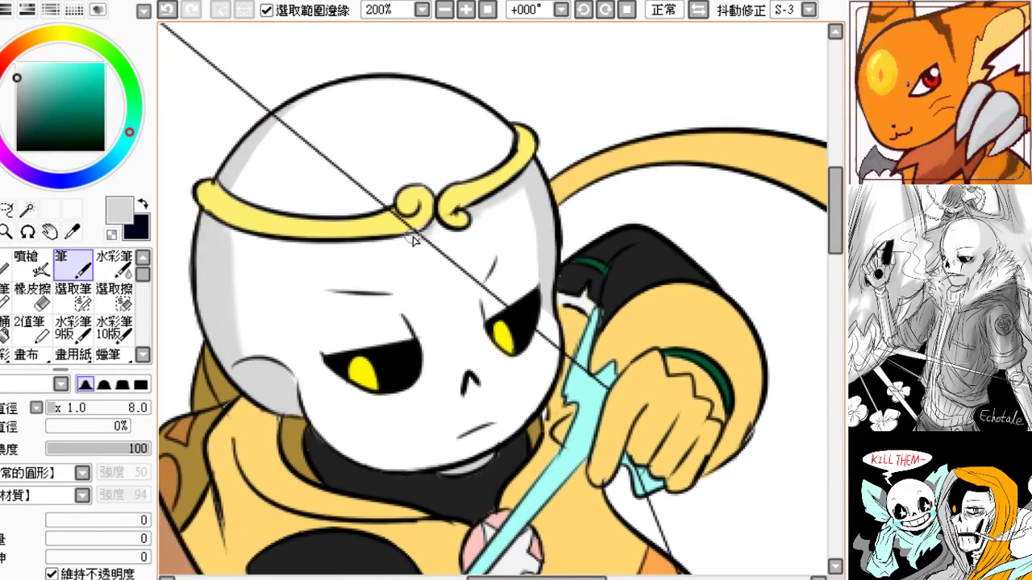
- Paint a thin light grey shadow beneath the crown's band and touch up the skull shading above it
drag(219, 225, 367, 259)
key(ctrl+z)
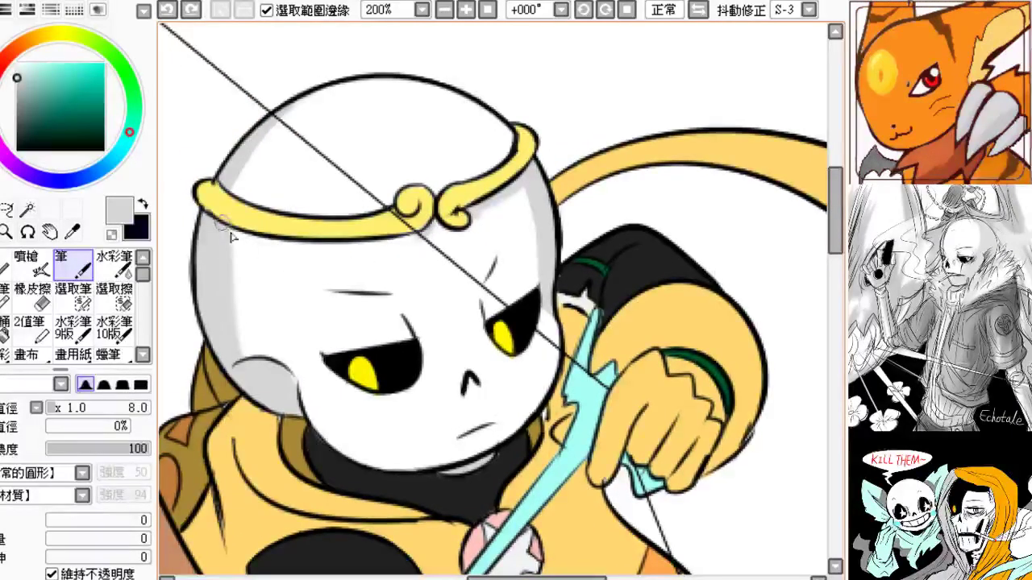
mouse_move(221, 225)
mouse_down()
mouse_move(390, 245)
mouse_move(414, 231)
mouse_move(430, 242)
mouse_move(401, 244)
mouse_move(427, 241)
mouse_up()
key(ctrl+z)
key(ctrl+z)
scroll(294, 245, up, 1)
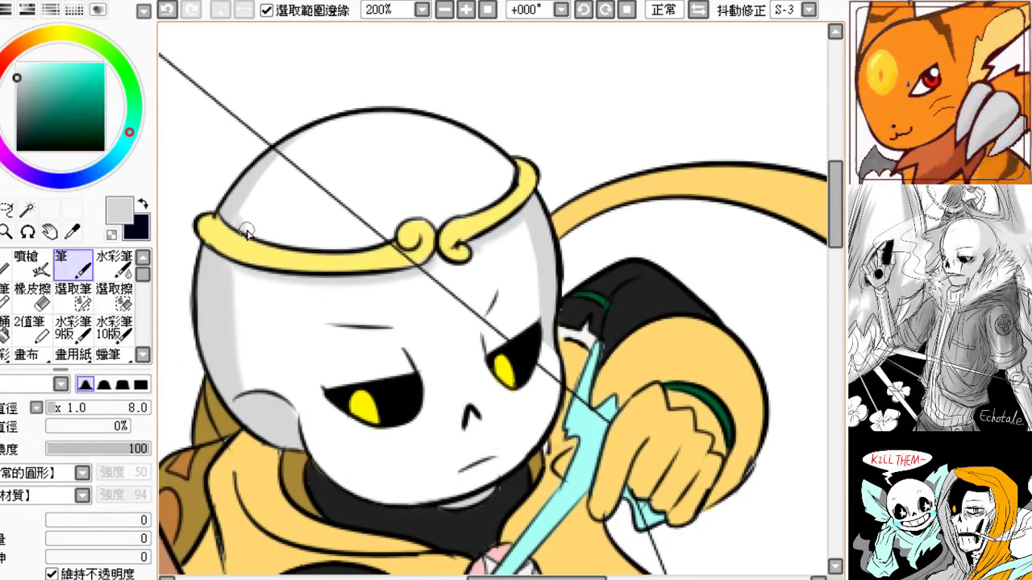
key(ctrl+z)
drag(239, 220, 243, 225)
scroll(234, 242, down, 1)
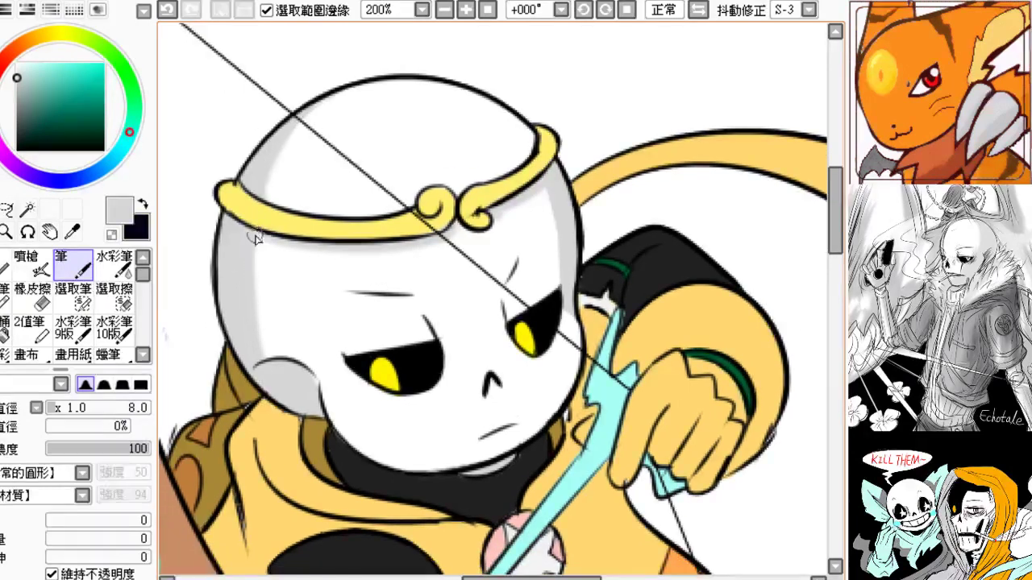
scroll(237, 265, down, 1)
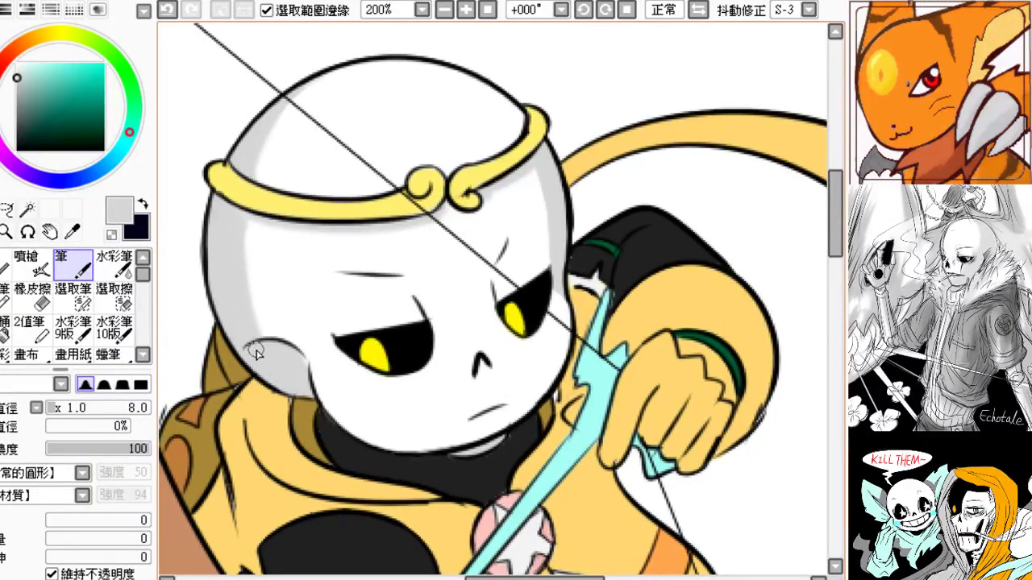
- Add light grey shading under the crown's end nearest the raised arm
drag(337, 398, 201, 367)
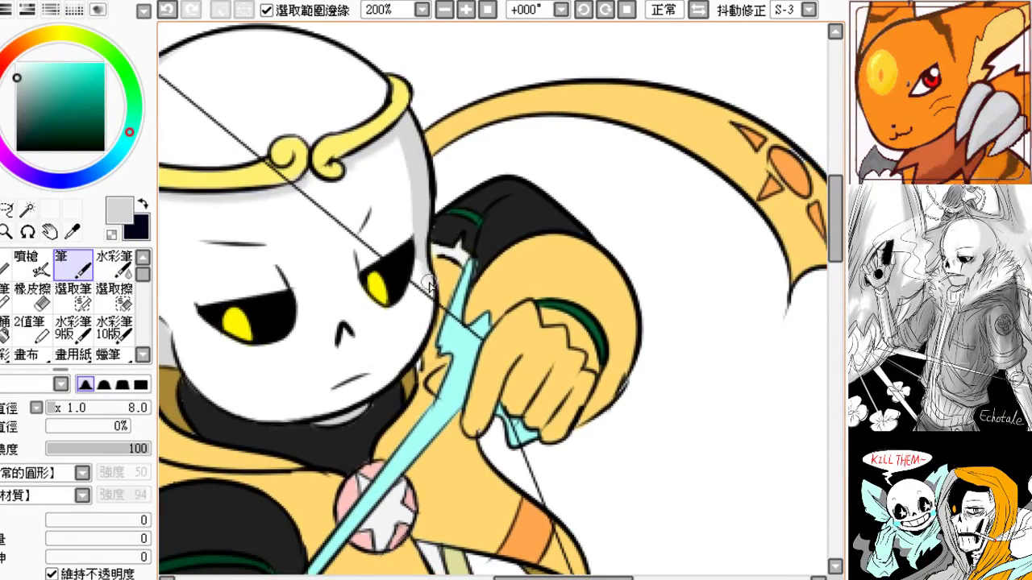
scroll(435, 339, left, 2)
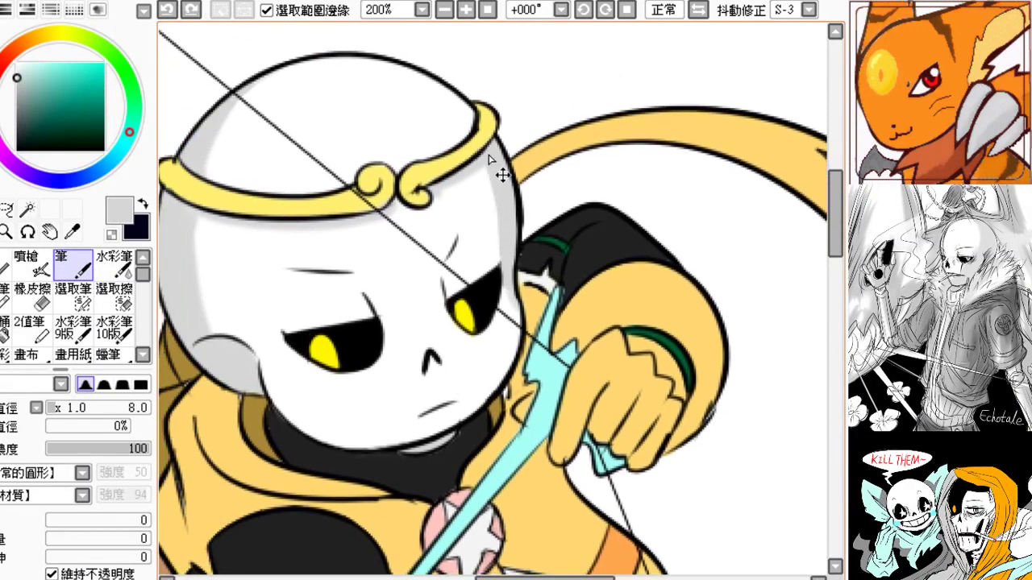
drag(489, 155, 452, 186)
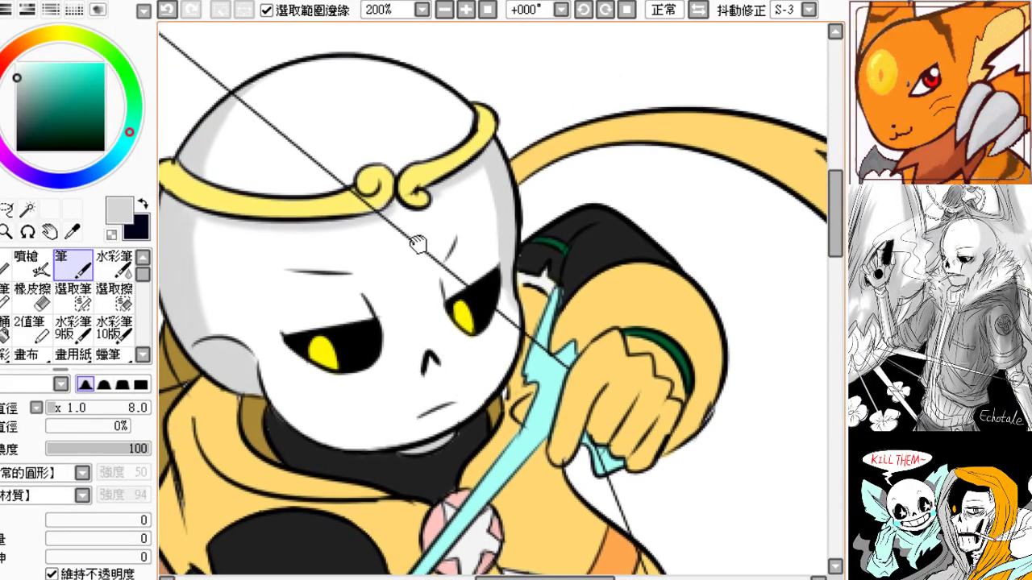
scroll(419, 209, right, 1)
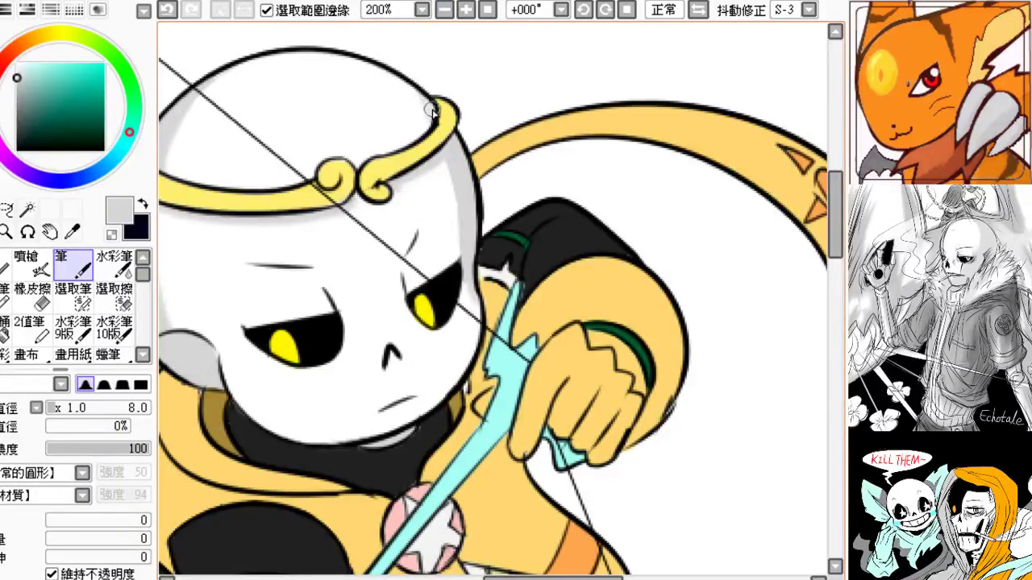
drag(404, 206, 280, 137)
- Examine the skull shading, coat and bow pattern close up and in the full illustration
click(447, 12)
click(447, 13)
click(448, 12)
click(468, 11)
click(467, 11)
click(468, 11)
drag(203, 216, 449, 216)
drag(354, 350, 321, 186)
drag(340, 289, 365, 207)
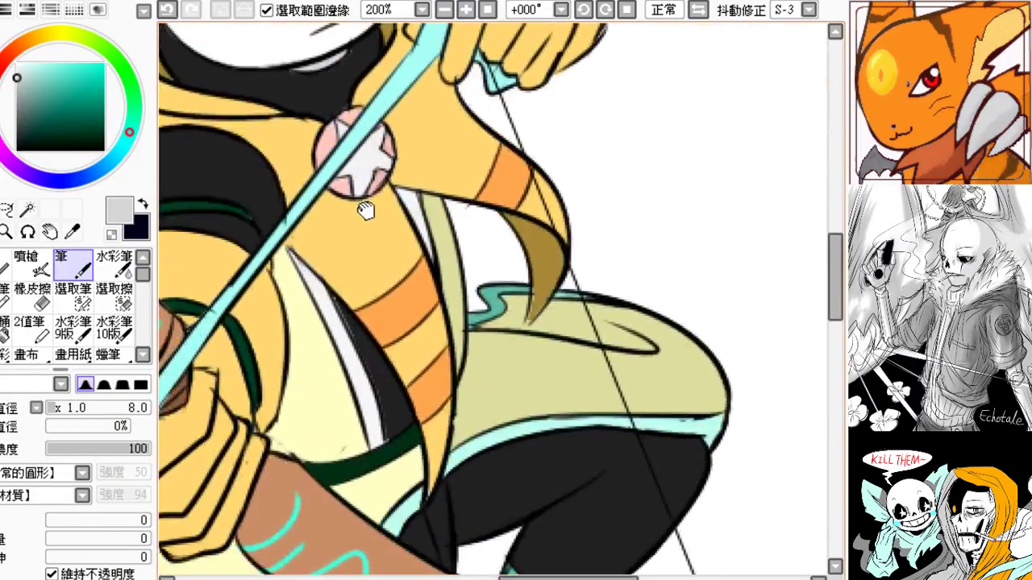
click(444, 9)
click(444, 9)
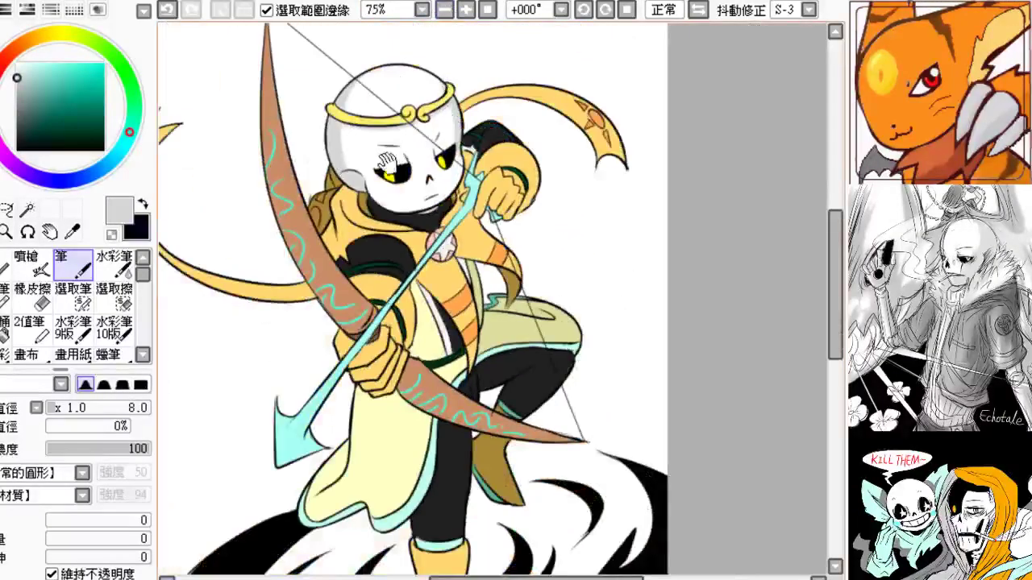
click(444, 9)
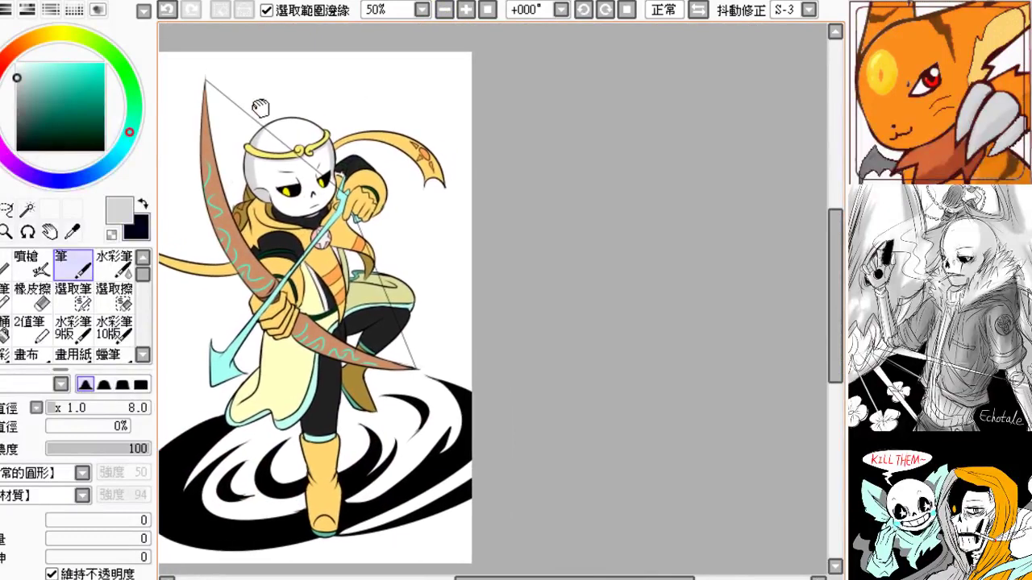
drag(338, 220, 349, 256)
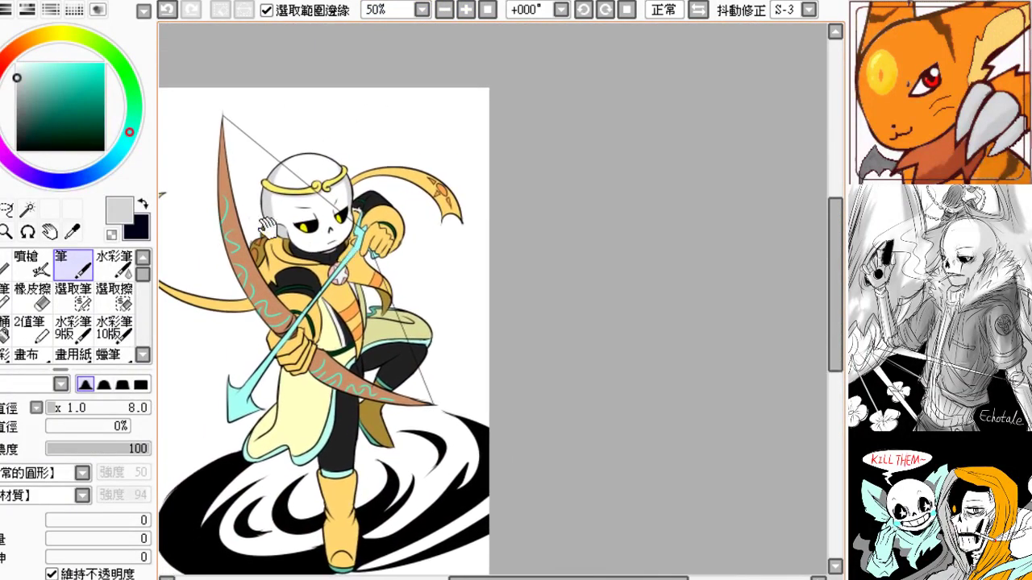
- Try to paint soft dark grey highlights on the black upper sleeve of the bow arm with a size 35 blending brush
click(13, 123)
drag(11, 122, 10, 125)
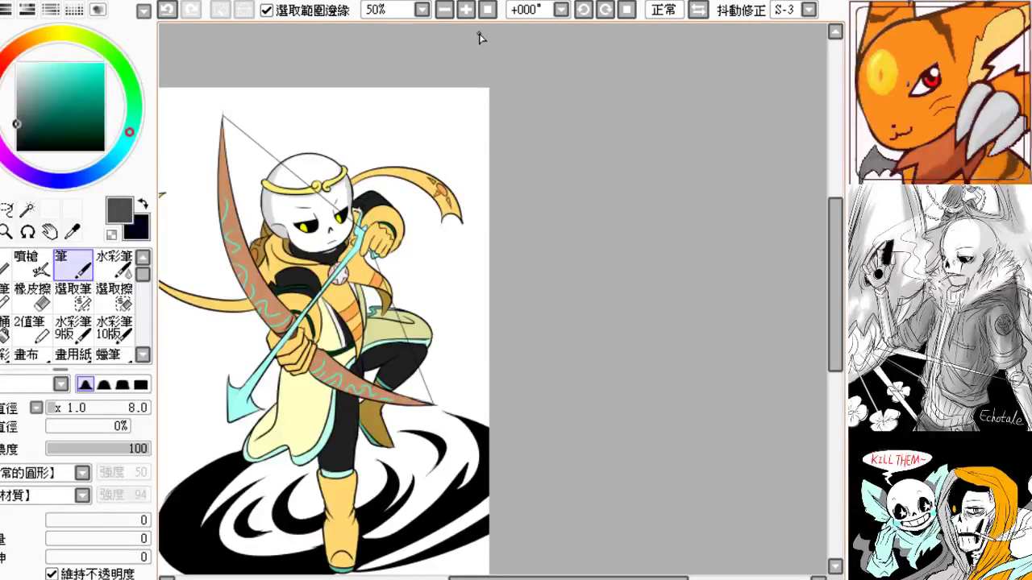
click(466, 11)
drag(359, 101, 542, 83)
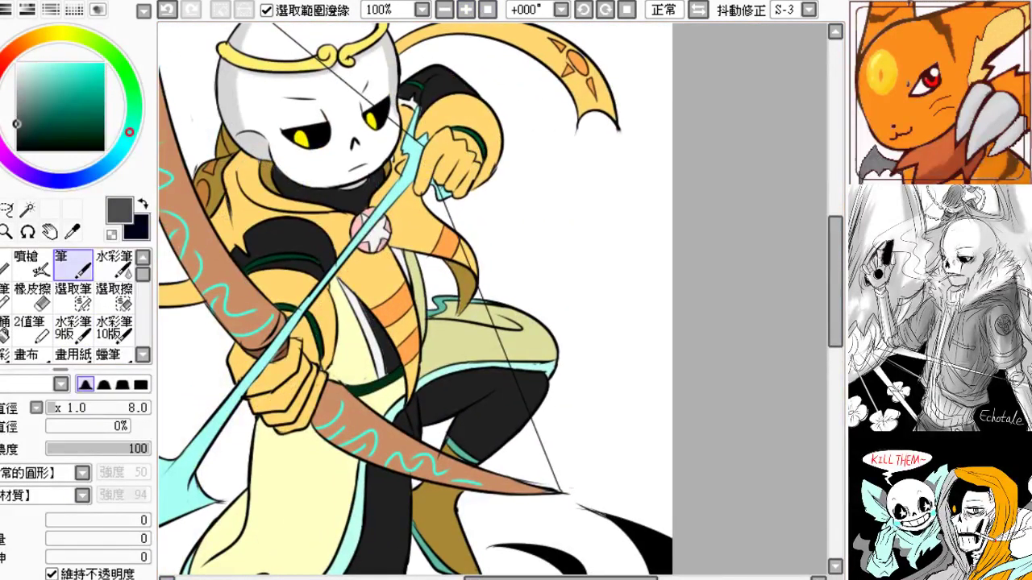
click(110, 357)
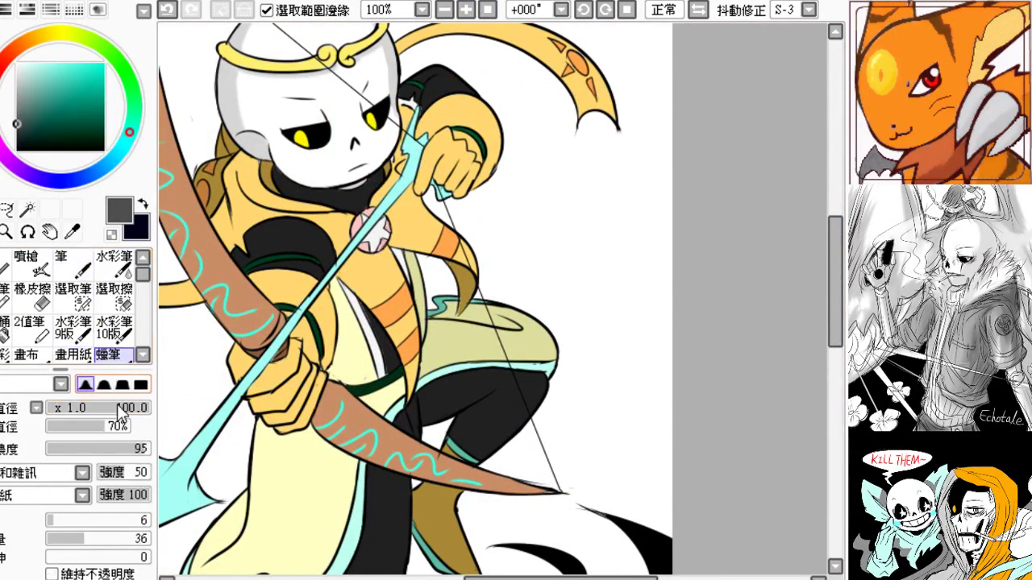
click(6, 355)
drag(63, 408, 55, 409)
click(466, 9)
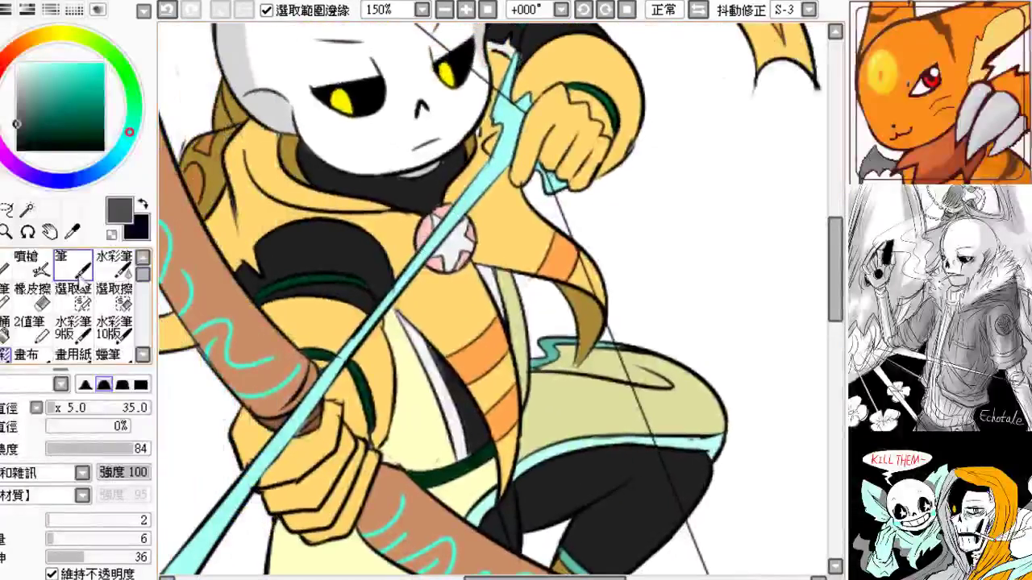
mouse_move(257, 286)
mouse_down()
mouse_move(286, 254)
mouse_move(297, 278)
mouse_move(301, 237)
mouse_move(263, 276)
mouse_move(279, 239)
mouse_move(288, 271)
mouse_move(317, 246)
mouse_move(247, 267)
mouse_move(268, 276)
mouse_move(263, 294)
mouse_move(305, 290)
mouse_move(269, 297)
mouse_move(329, 266)
mouse_move(306, 251)
mouse_move(283, 281)
mouse_move(326, 248)
mouse_move(289, 259)
mouse_move(258, 304)
mouse_up()
key(ctrl+z)
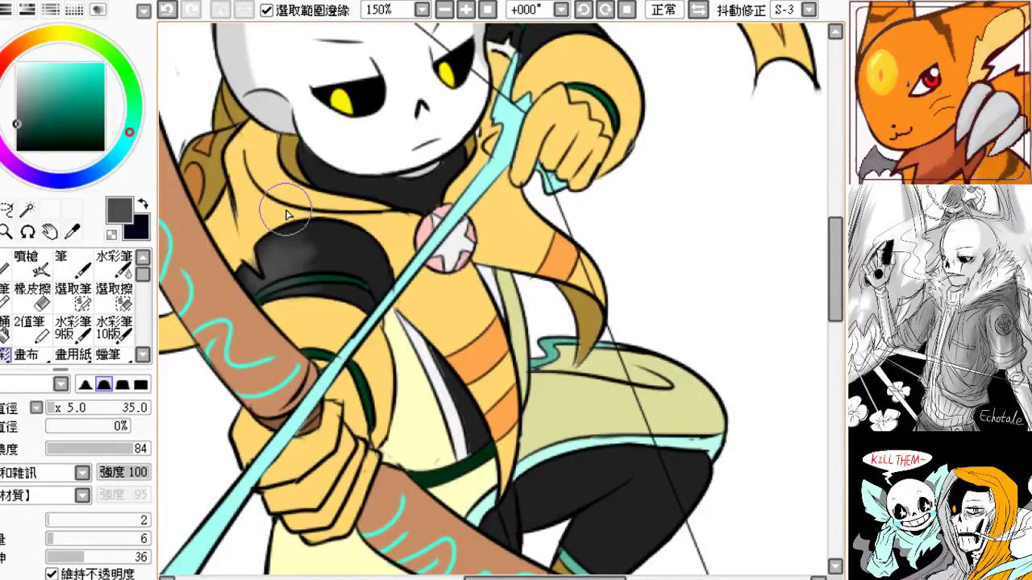
drag(314, 371, 298, 340)
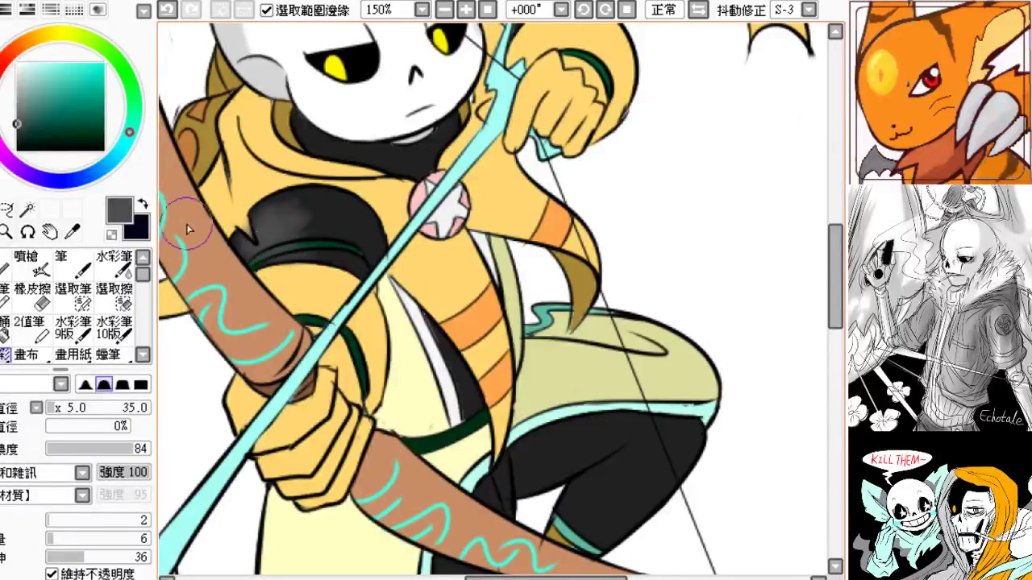
mouse_move(297, 303)
mouse_down()
mouse_move(327, 336)
mouse_move(299, 349)
mouse_up()
key(ctrl+z)
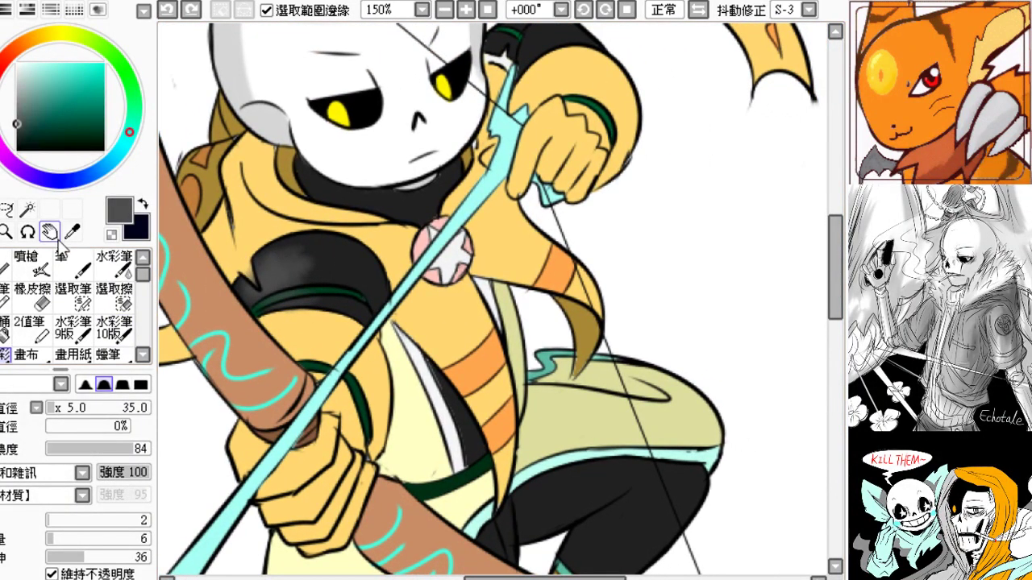
key(ctrl+y)
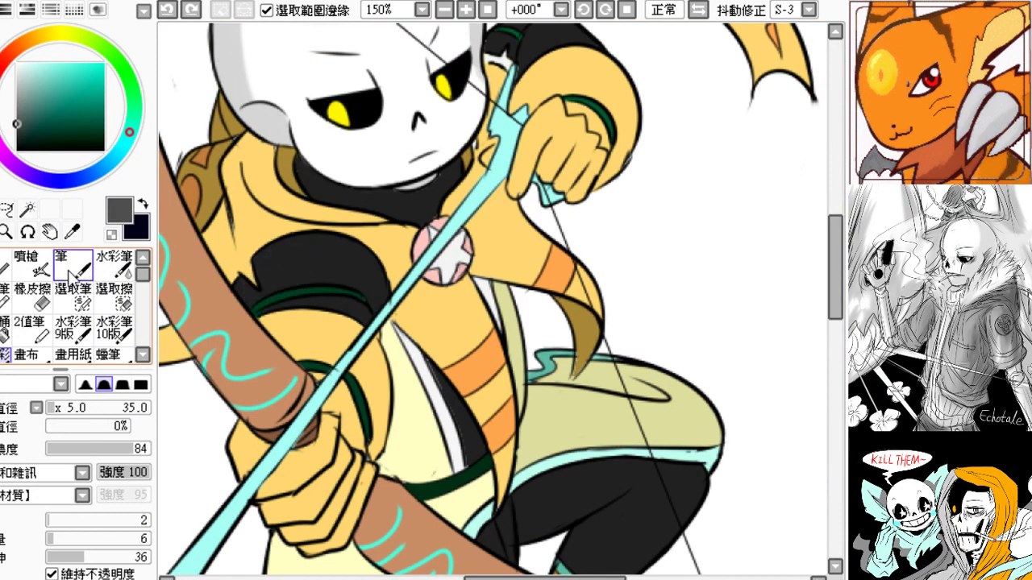
click(39, 118)
drag(38, 123, 34, 133)
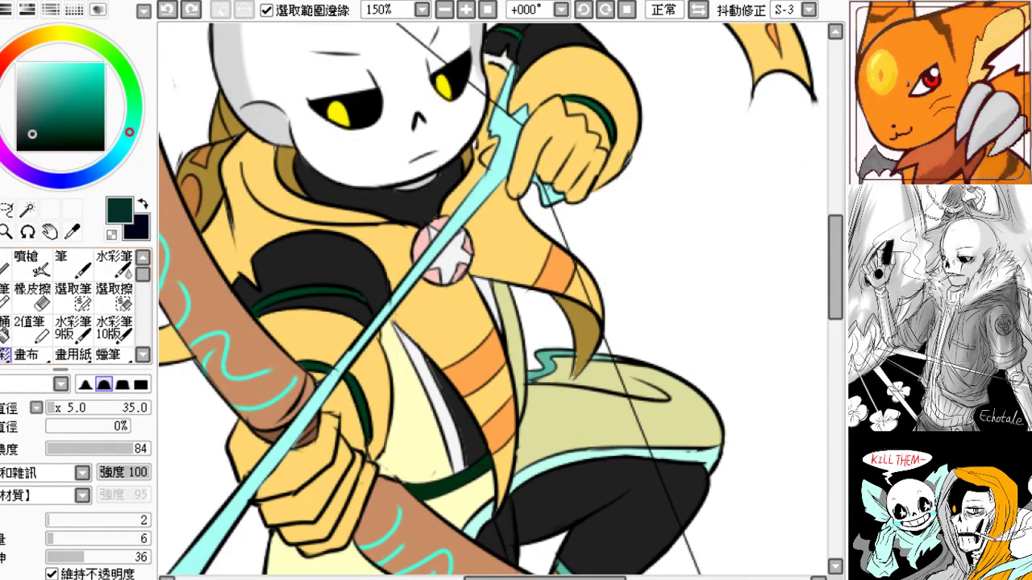
drag(210, 355, 153, 349)
click(444, 10)
drag(293, 198, 334, 212)
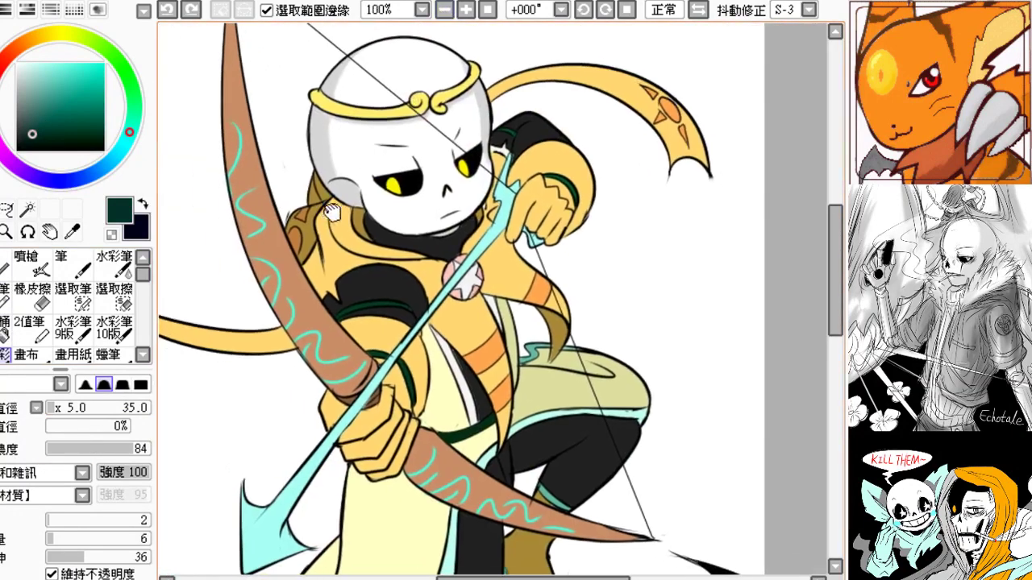
drag(39, 123, 16, 143)
- Paint dark grey highlights across the black upper sleeve of the bow arm using the pen at size 23
click(73, 266)
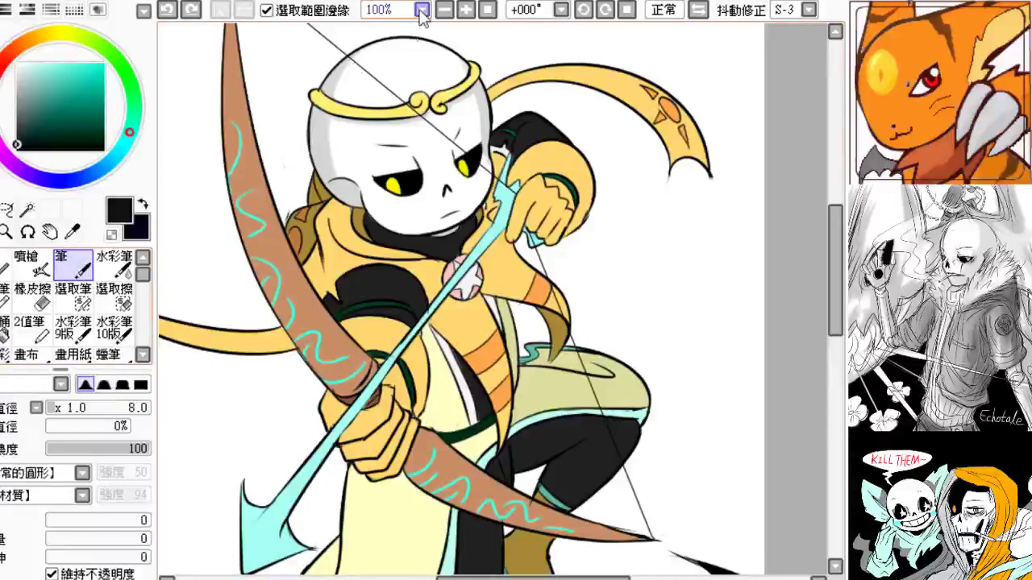
click(466, 9)
click(466, 9)
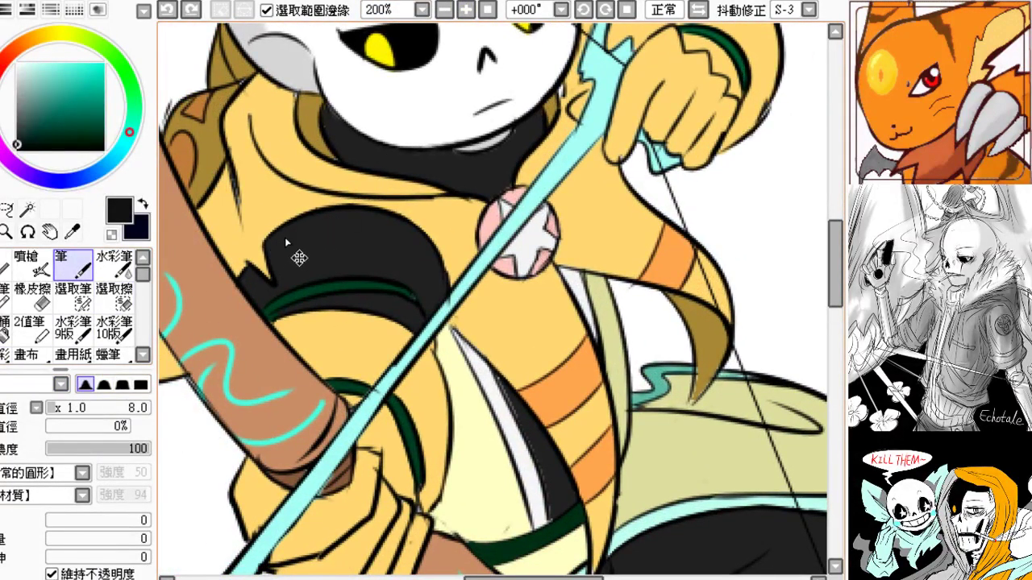
drag(36, 71, 5, 119)
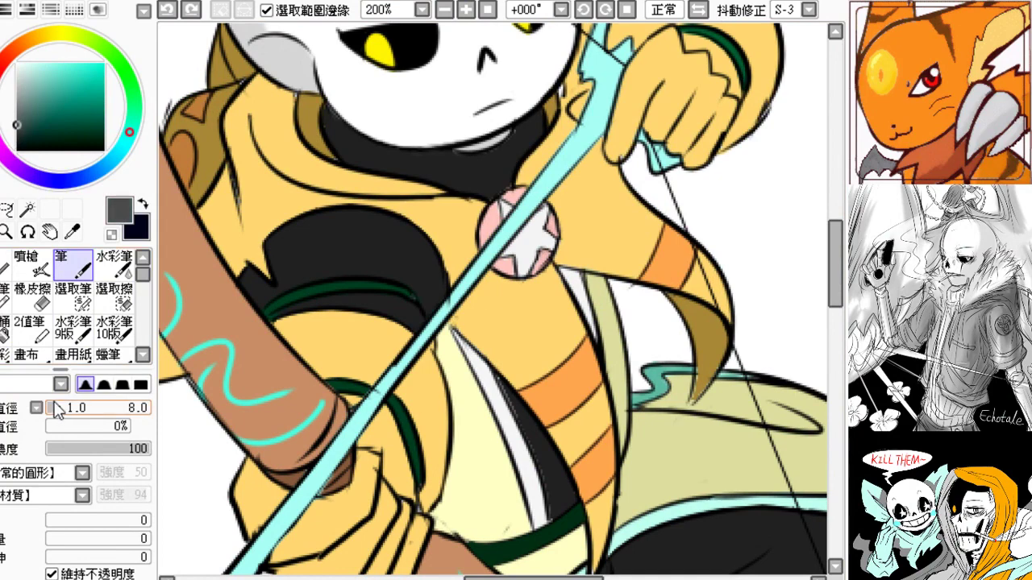
drag(57, 409, 75, 418)
mouse_move(297, 272)
mouse_down()
mouse_move(288, 245)
mouse_move(266, 266)
mouse_move(258, 282)
mouse_move(292, 287)
mouse_move(275, 301)
mouse_up()
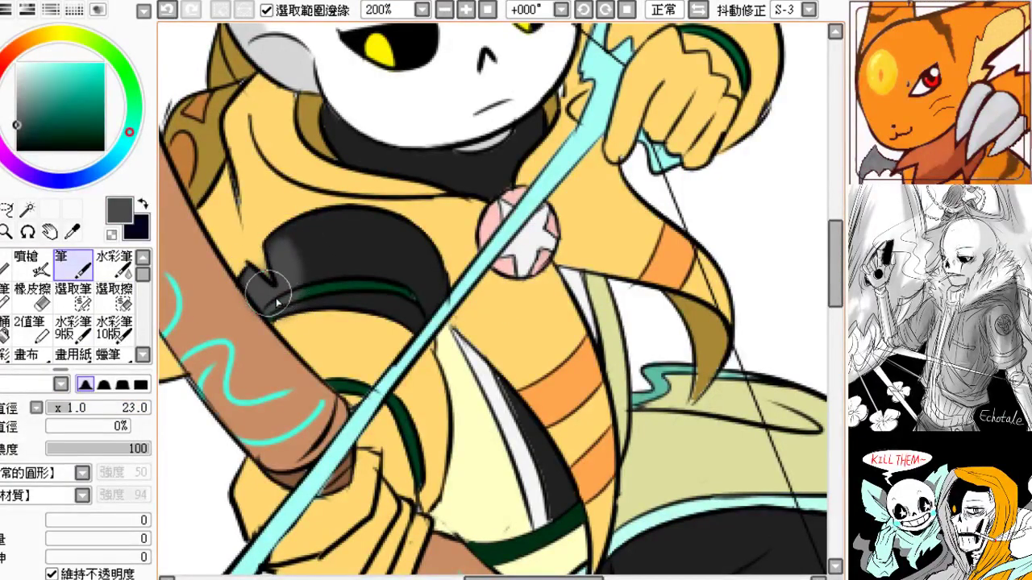
drag(293, 266, 304, 234)
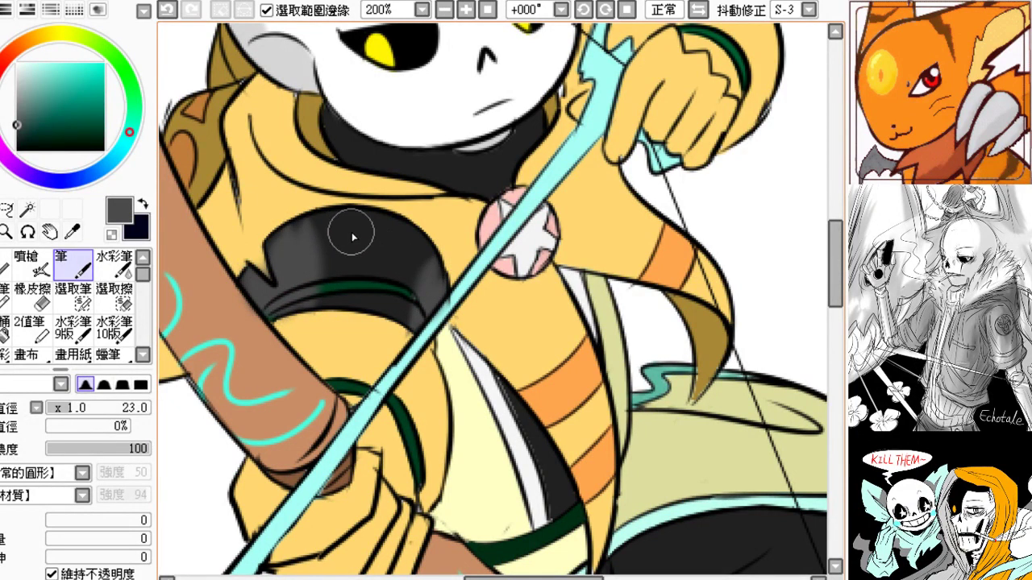
key(ctrl+z)
mouse_move(300, 242)
mouse_down()
mouse_move(318, 225)
mouse_move(368, 226)
mouse_move(427, 290)
mouse_move(340, 255)
mouse_up()
key(ctrl+z)
- Choose a pale yellow and paint a highlight on the yellow sleeve below the black part, undoing and redoing unsatisfactory strokes
mouse_move(56, 36)
mouse_down()
mouse_move(42, 41)
mouse_move(64, 37)
mouse_up()
drag(54, 75, 65, 41)
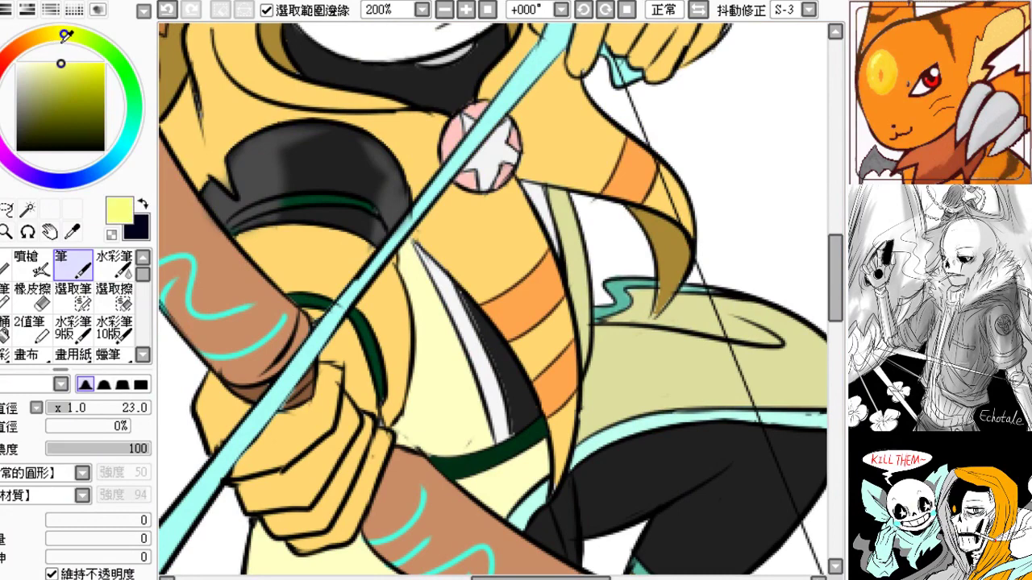
key(ctrl+z)
mouse_move(259, 243)
mouse_down()
mouse_move(330, 266)
mouse_move(287, 259)
mouse_move(257, 240)
mouse_move(355, 259)
mouse_up()
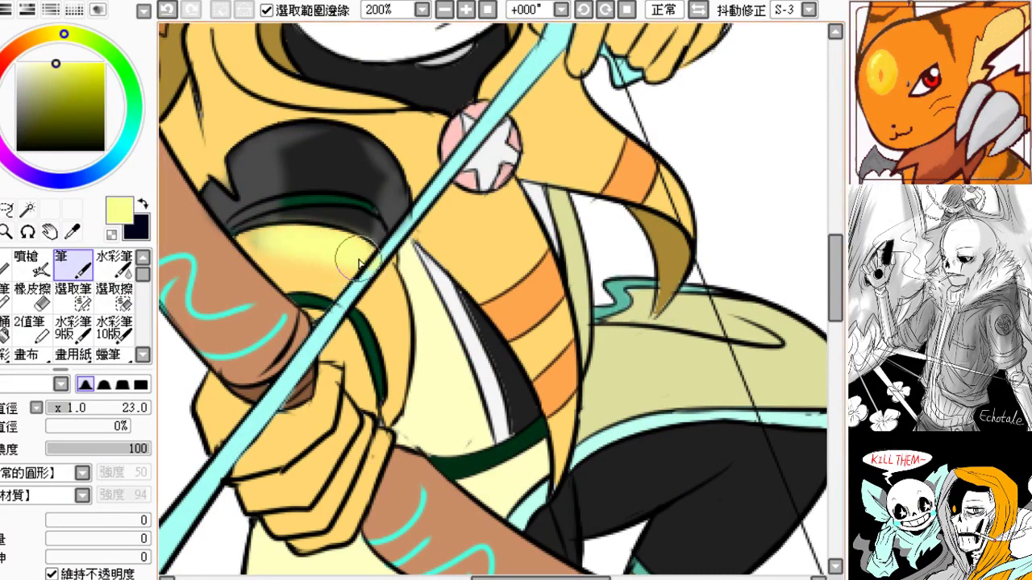
key(ctrl+z)
mouse_move(252, 245)
mouse_down()
mouse_move(309, 246)
mouse_move(309, 269)
mouse_move(325, 258)
mouse_move(256, 244)
mouse_move(343, 265)
mouse_move(375, 248)
mouse_move(332, 294)
mouse_up()
key(ctrl+z)
key(ctrl+z)
key(ctrl+z)
drag(355, 256, 333, 299)
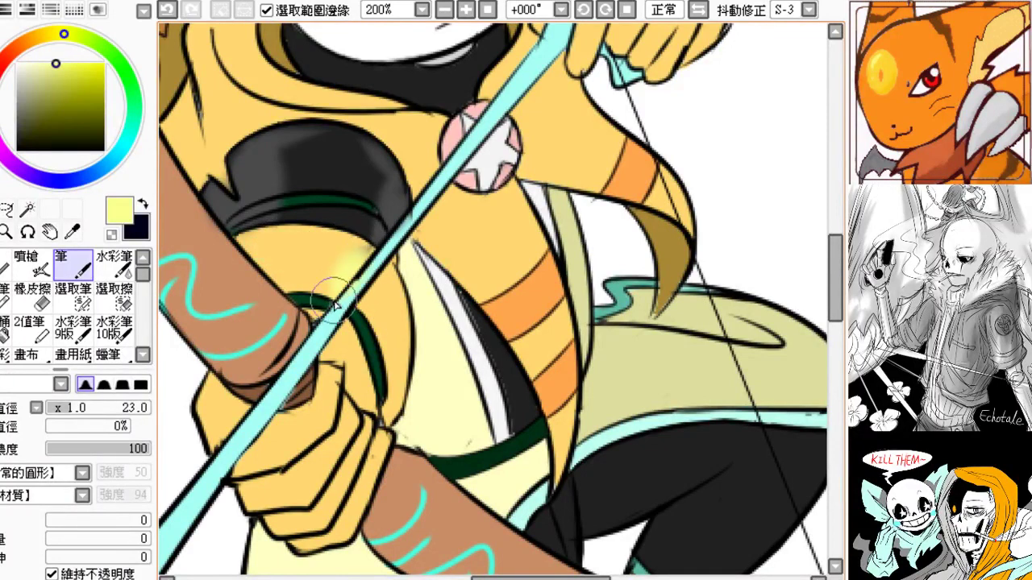
- Try pale yellow highlight strokes on the yellow sleeve just below the black shoulder section
key(ctrl+z)
drag(356, 255, 337, 281)
key(ctrl+z)
mouse_move(263, 242)
mouse_down()
mouse_move(343, 260)
mouse_move(253, 251)
mouse_move(351, 253)
mouse_move(318, 259)
mouse_move(287, 251)
mouse_move(359, 250)
mouse_move(324, 294)
mouse_up()
key(ctrl+z)
key(ctrl+z)
key(ctrl+z)
drag(362, 250, 352, 270)
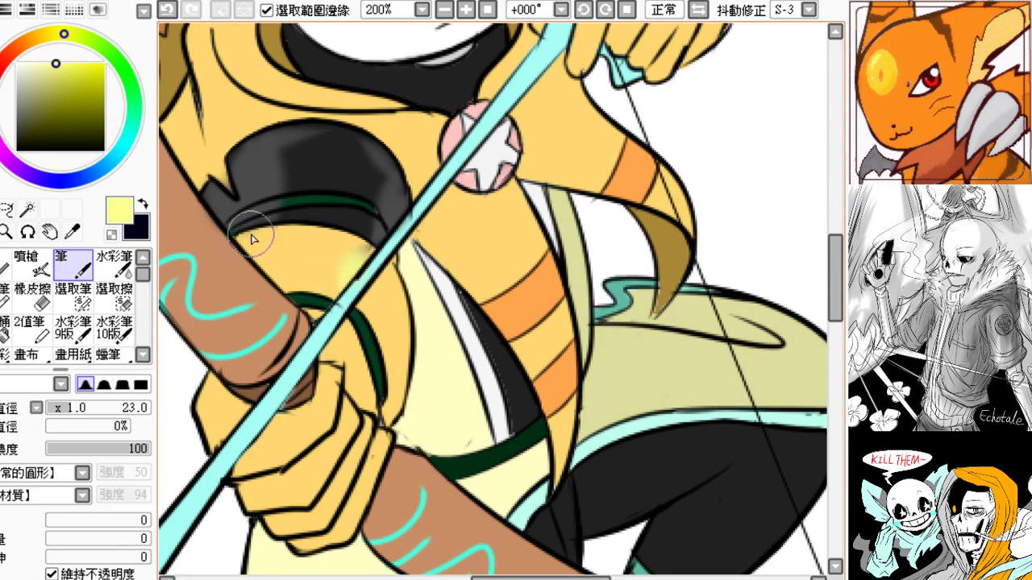
key(ctrl+z)
mouse_move(260, 238)
mouse_down()
mouse_move(296, 282)
mouse_move(284, 256)
mouse_move(311, 248)
mouse_move(269, 243)
mouse_move(288, 267)
mouse_up()
key(ctrl+z)
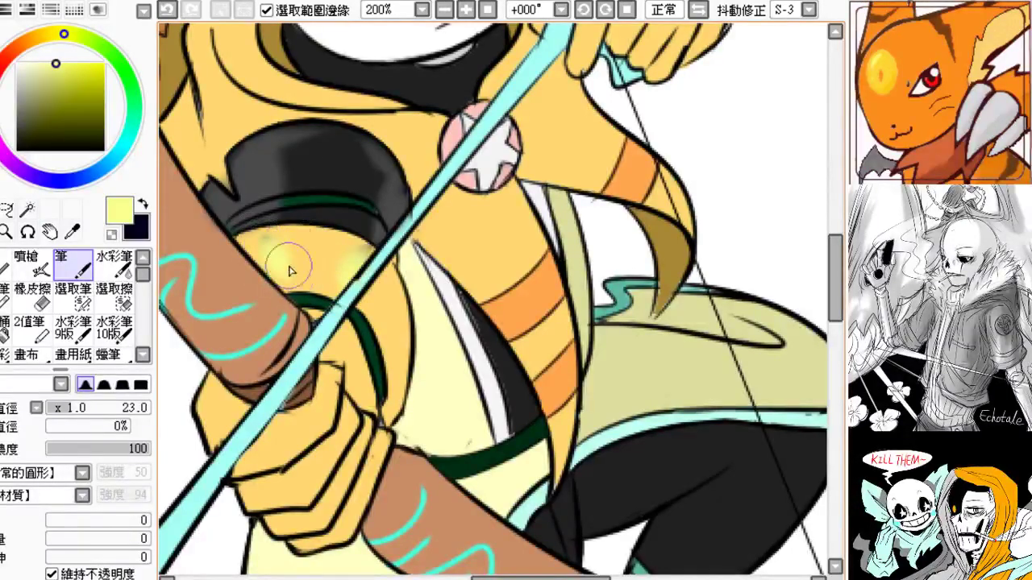
- Undo the earlier highlight strokes on the black upper sleeve and the yellow sleeve below it
click(444, 8)
drag(384, 161, 351, 214)
click(465, 9)
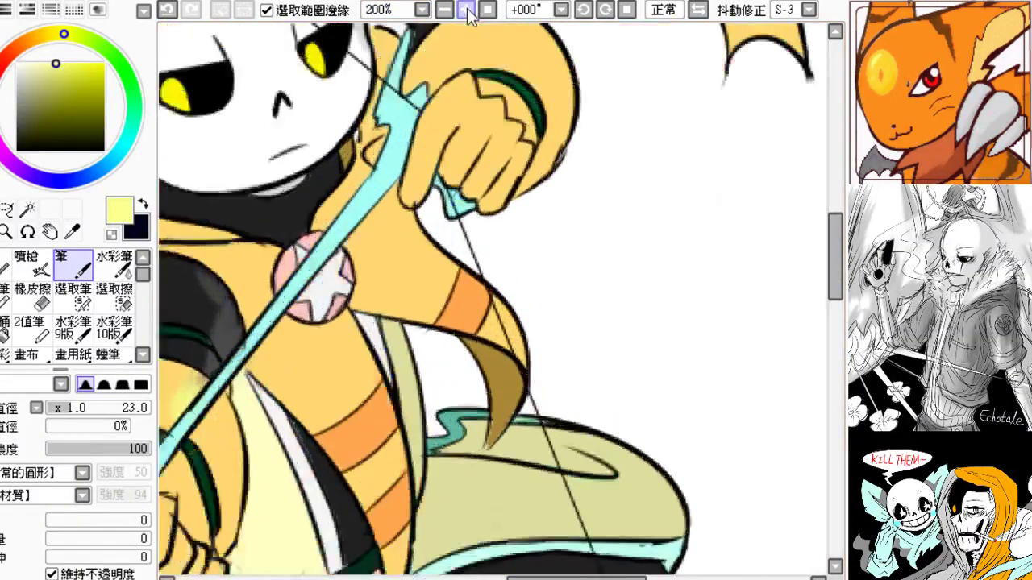
drag(233, 278, 424, 247)
key(ctrl+z)
key(ctrl+z)
key(ctrl+z)
key(ctrl+z)
key(ctrl+z)
key(ctrl+z)
key(ctrl+z)
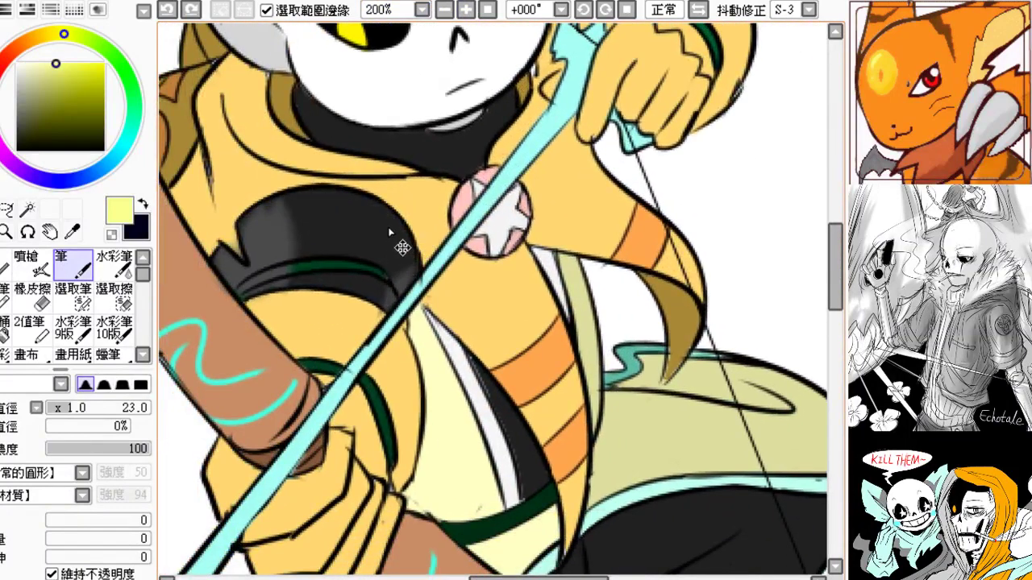
key(ctrl+z)
key(ctrl+z)
key(ctrl+z)
key(ctrl+z)
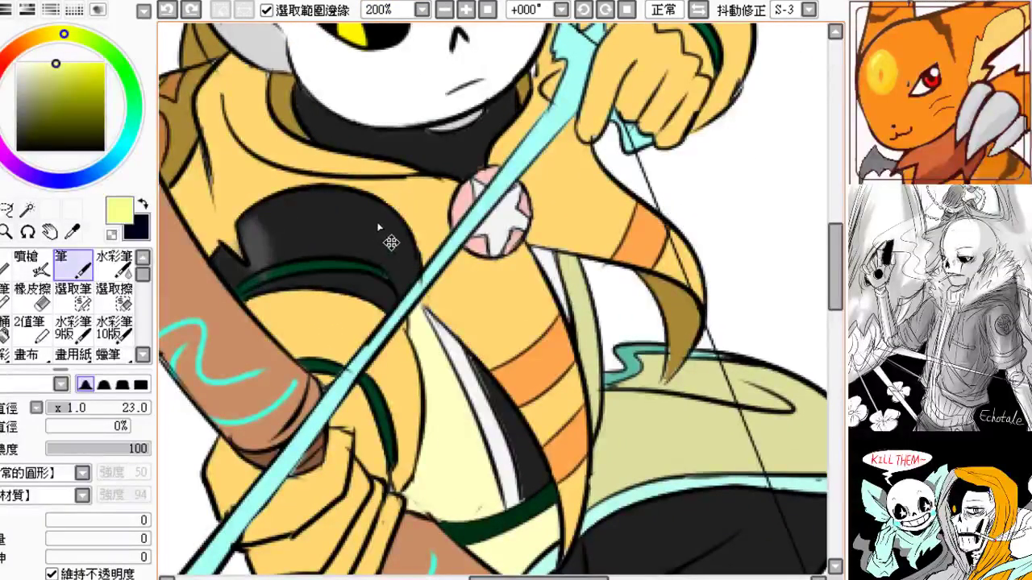
- Try a light grey highlight stroke across the black upper sleeve
drag(29, 67, 16, 77)
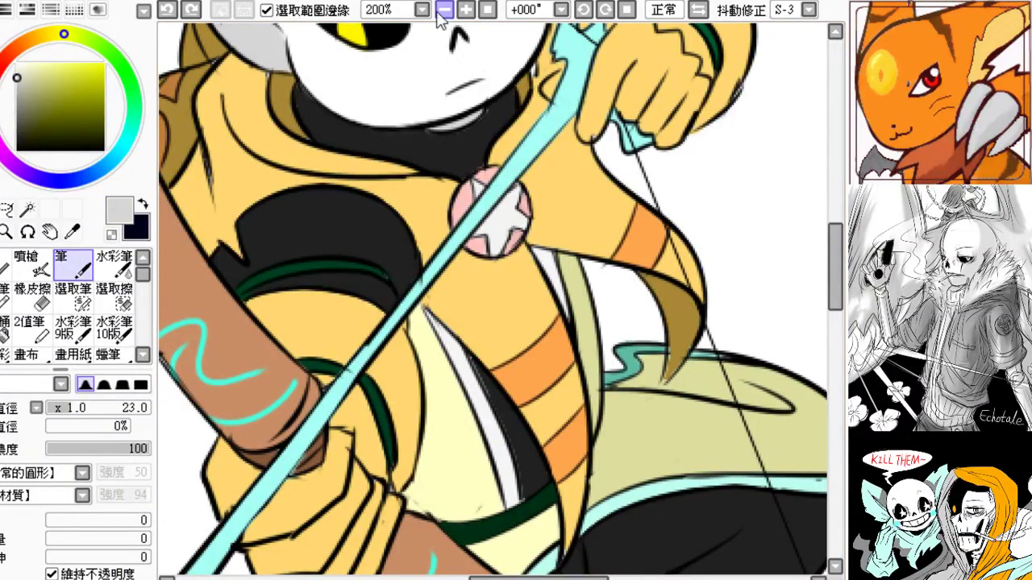
click(444, 11)
drag(415, 142, 288, 180)
drag(257, 311, 296, 284)
drag(330, 258, 302, 314)
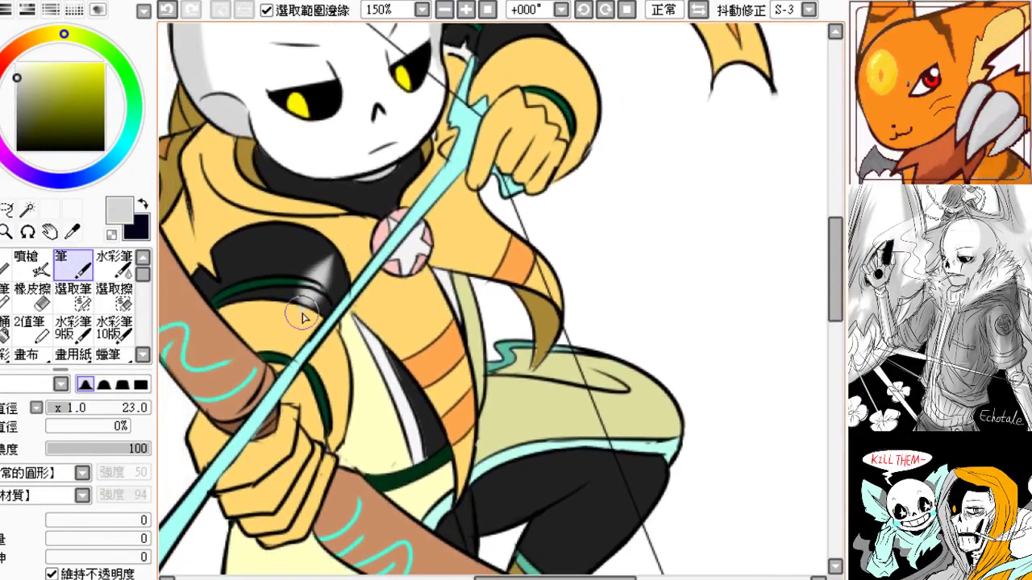
key(ctrl+z)
- Choose a dark grey and brush soft highlights onto the black upper sleeve, undoing unwanted strokes
drag(26, 68, 17, 137)
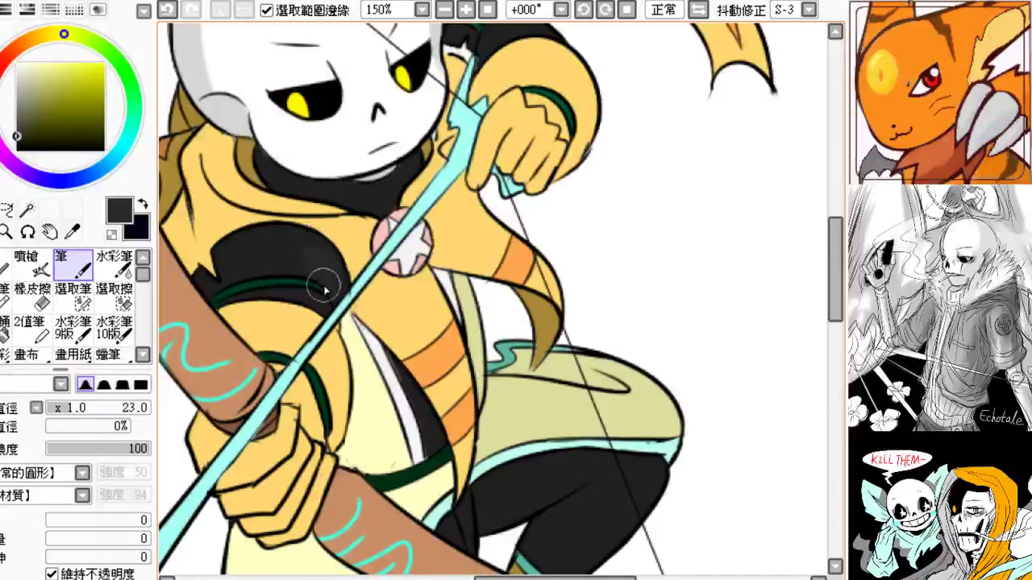
click(14, 119)
drag(308, 251, 323, 285)
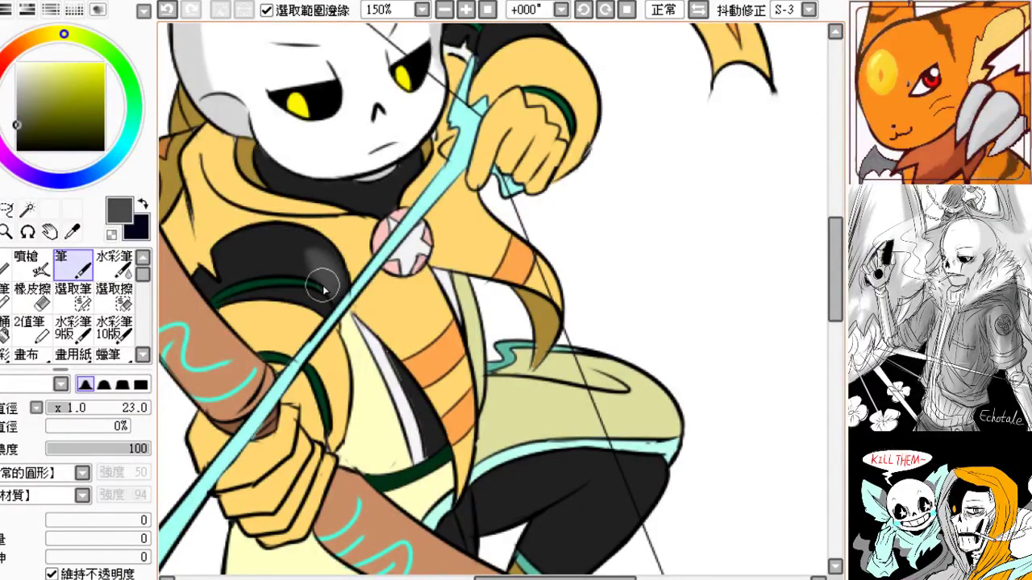
key(ctrl+z)
mouse_move(310, 249)
mouse_down()
mouse_move(324, 288)
mouse_move(324, 256)
mouse_move(313, 245)
mouse_move(325, 277)
mouse_move(309, 239)
mouse_move(341, 266)
mouse_up()
key(ctrl+z)
mouse_move(291, 234)
mouse_down()
mouse_move(254, 242)
mouse_move(269, 237)
mouse_move(265, 254)
mouse_move(227, 238)
mouse_move(246, 235)
mouse_move(236, 265)
mouse_move(231, 239)
mouse_move(306, 257)
mouse_move(281, 275)
mouse_move(314, 279)
mouse_move(293, 301)
mouse_up()
key(ctrl+z)
key(ctrl+z)
key(ctrl+z)
key(ctrl+z)
drag(321, 239, 294, 328)
key(ctrl+z)
- Try a pale yellow highlight on the yellow sleeve where the arrow crosses it
click(65, 62)
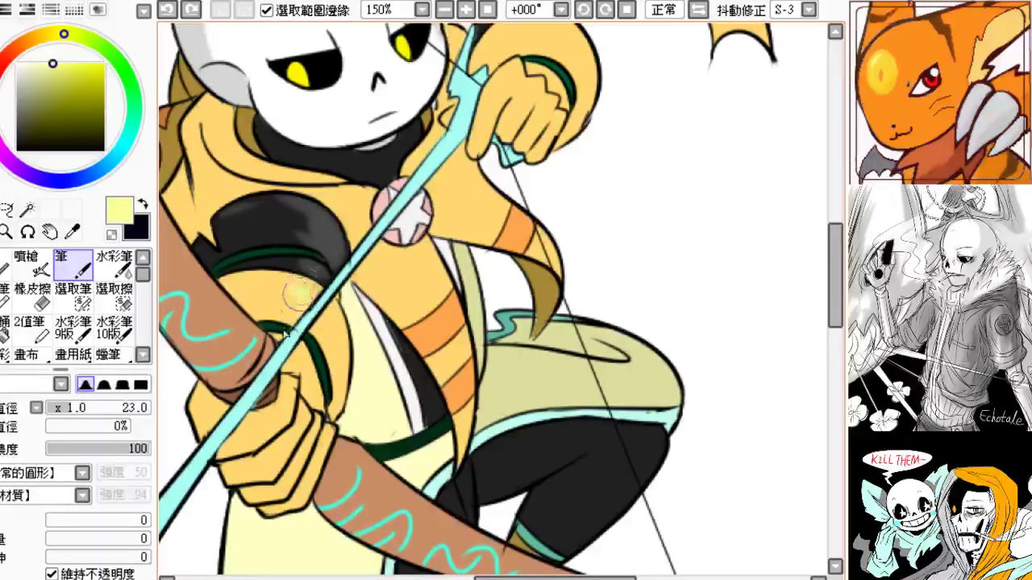
key(ctrl+z)
mouse_move(316, 276)
mouse_down()
mouse_move(297, 297)
mouse_move(304, 278)
mouse_move(301, 307)
mouse_move(298, 283)
mouse_move(291, 319)
mouse_move(337, 336)
mouse_move(291, 304)
mouse_move(276, 334)
mouse_up()
key(ctrl+z)
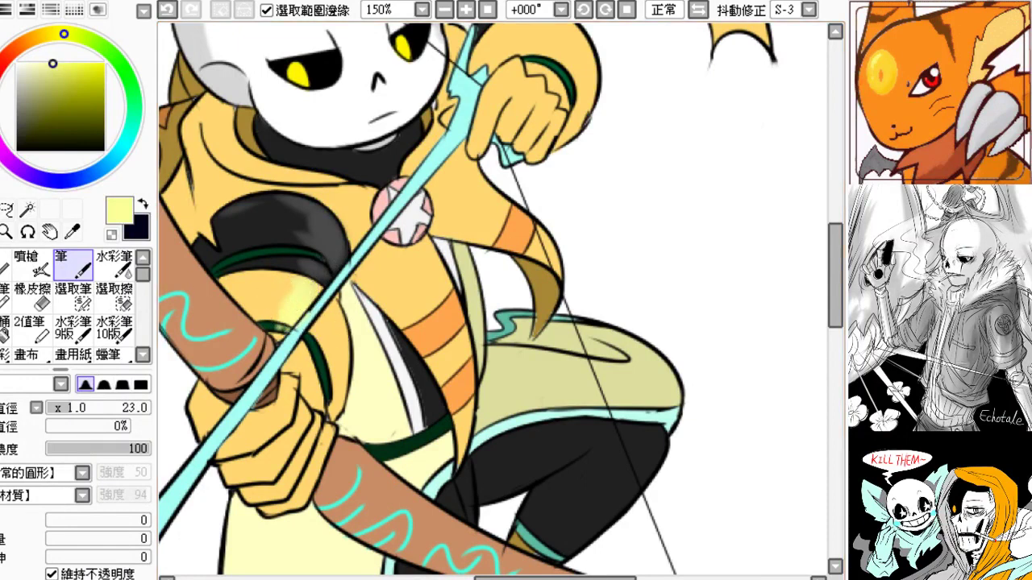
drag(296, 281, 286, 313)
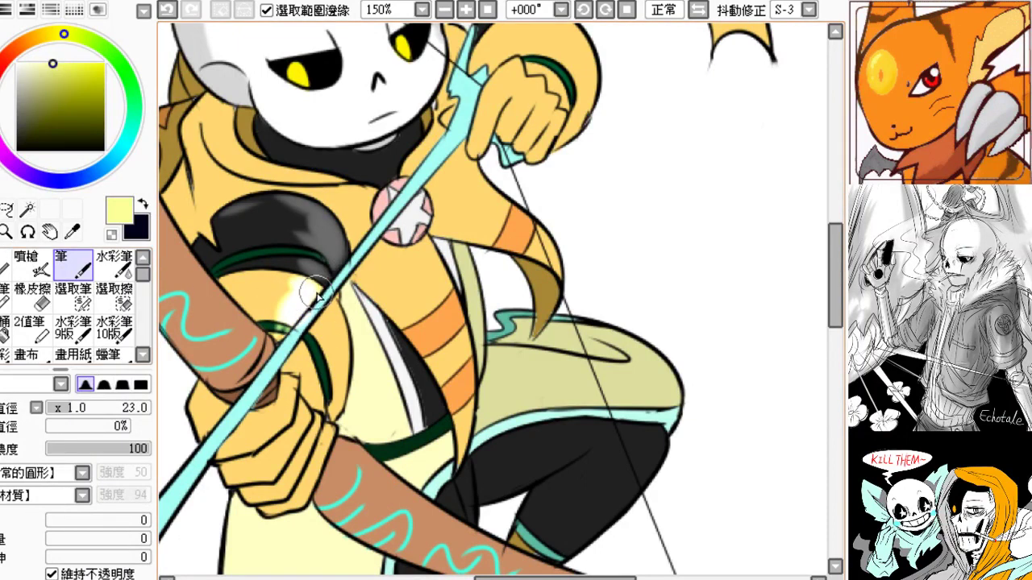
key(ctrl+z)
- Try medium grey highlight strokes on the yellow sleeve and its green band
drag(41, 75, 8, 88)
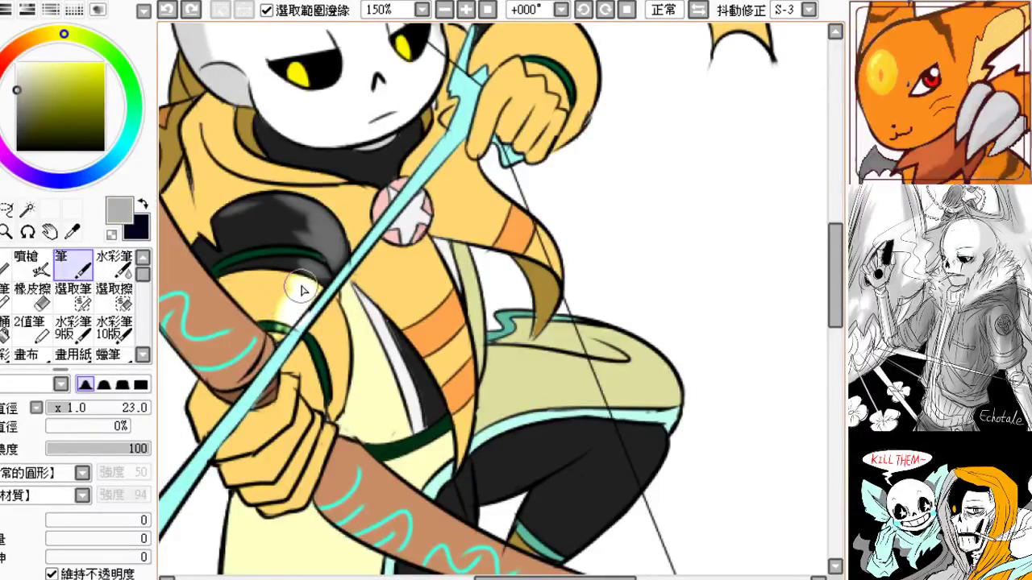
drag(301, 288, 282, 332)
key(ctrl+z)
key(ctrl+z)
mouse_move(324, 272)
mouse_down()
mouse_move(303, 260)
mouse_move(285, 296)
mouse_up()
drag(322, 219, 301, 269)
key(ctrl+z)
drag(335, 319, 315, 363)
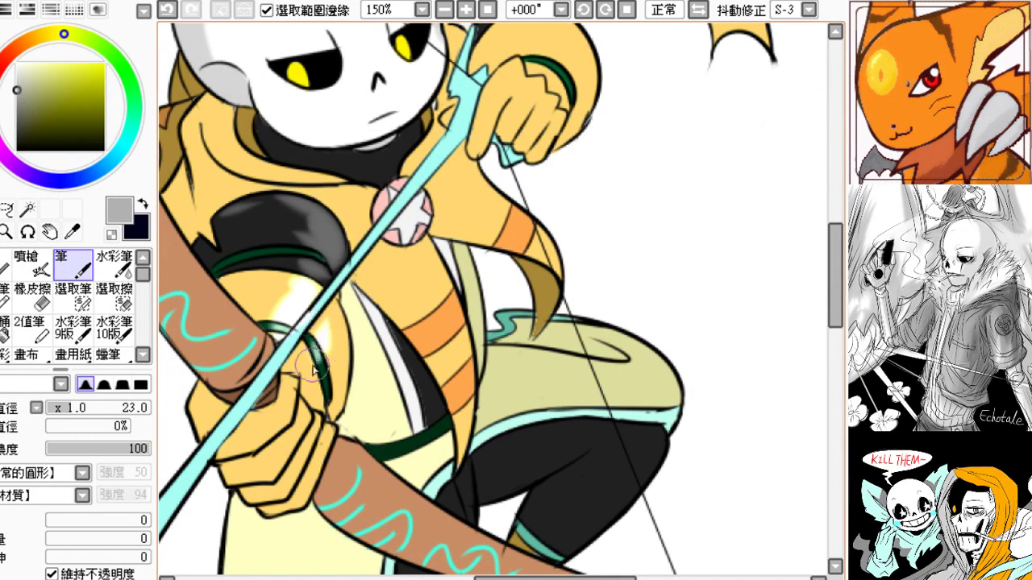
key(ctrl+z)
- Choose a darker grey and brush soft glowing highlights onto the yellow sleeve on both sides of the arrow
click(14, 116)
mouse_move(295, 283)
mouse_down()
mouse_move(274, 349)
mouse_move(333, 334)
mouse_move(323, 336)
mouse_move(336, 311)
mouse_move(295, 363)
mouse_move(331, 307)
mouse_move(326, 376)
mouse_up()
key(ctrl+z)
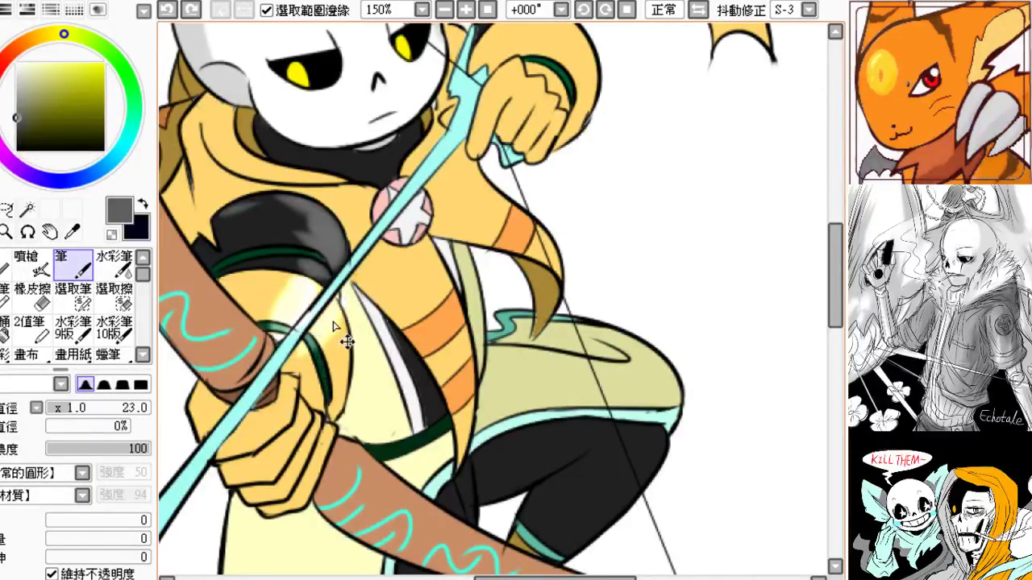
mouse_move(331, 320)
mouse_down()
mouse_move(325, 361)
mouse_move(330, 352)
mouse_up()
mouse_move(300, 266)
mouse_down()
mouse_move(312, 323)
mouse_move(308, 314)
mouse_move(324, 320)
mouse_move(312, 271)
mouse_move(329, 284)
mouse_up()
key(ctrl+z)
key(ctrl+z)
key(ctrl+z)
key(ctrl+z)
mouse_move(320, 320)
mouse_down()
mouse_move(223, 353)
mouse_move(270, 327)
mouse_move(299, 349)
mouse_up()
key(ctrl+z)
- Brush soft highlights onto the outer sleeve edge and the striped yellow chest panel below the brooch
drag(340, 295, 348, 339)
drag(365, 333, 313, 266)
mouse_move(307, 301)
mouse_down()
mouse_move(353, 356)
mouse_move(399, 453)
mouse_up()
key(ctrl+z)
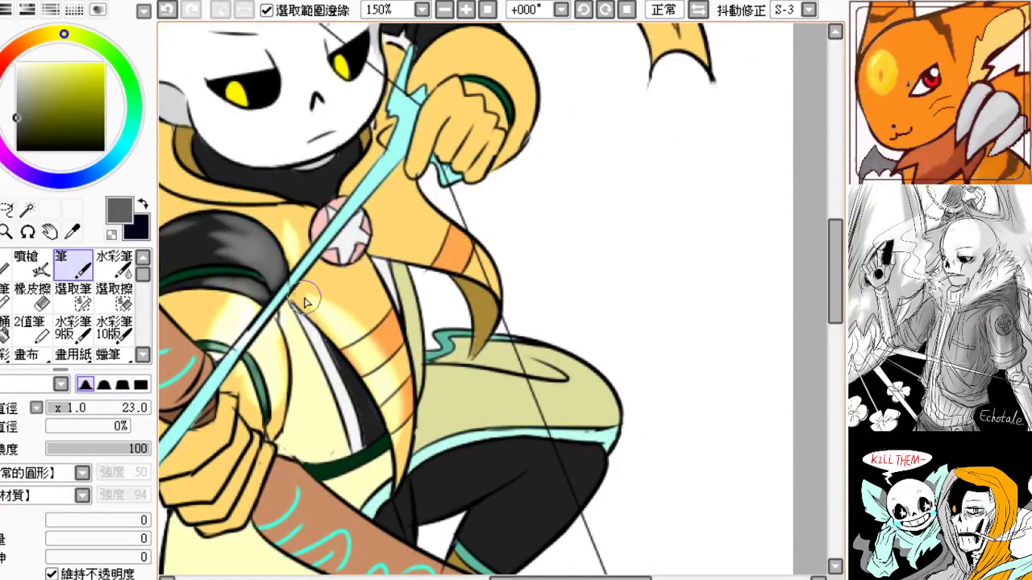
key(ctrl+z)
mouse_move(302, 297)
mouse_down()
mouse_move(311, 303)
mouse_move(323, 267)
mouse_move(302, 296)
mouse_move(341, 295)
mouse_up()
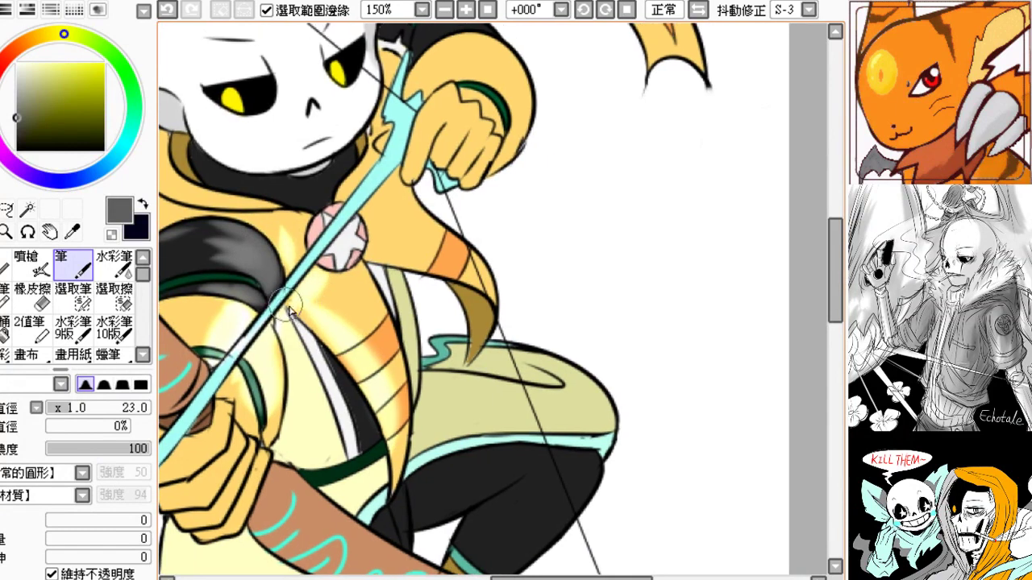
- Brush highlights along the striped scarf end beside the brooch and up toward the hand drawing the bowstring
mouse_move(361, 248)
mouse_down()
mouse_move(340, 290)
mouse_move(456, 320)
mouse_up()
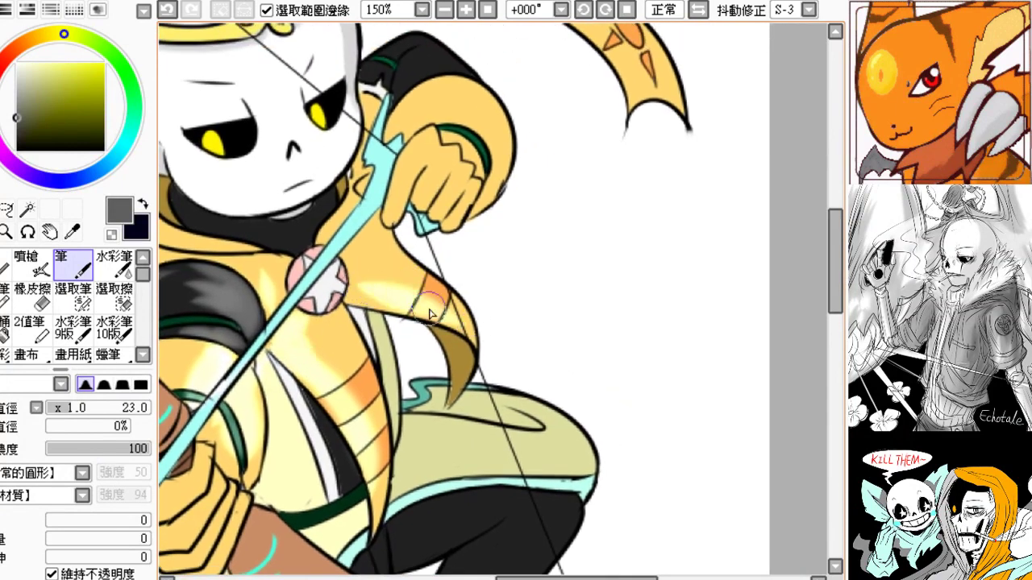
key(ctrl+z)
mouse_move(351, 299)
mouse_down()
mouse_move(395, 293)
mouse_move(448, 311)
mouse_move(432, 313)
mouse_up()
mouse_move(380, 240)
mouse_down()
mouse_move(353, 295)
mouse_move(345, 274)
mouse_move(348, 295)
mouse_up()
key(ctrl+z)
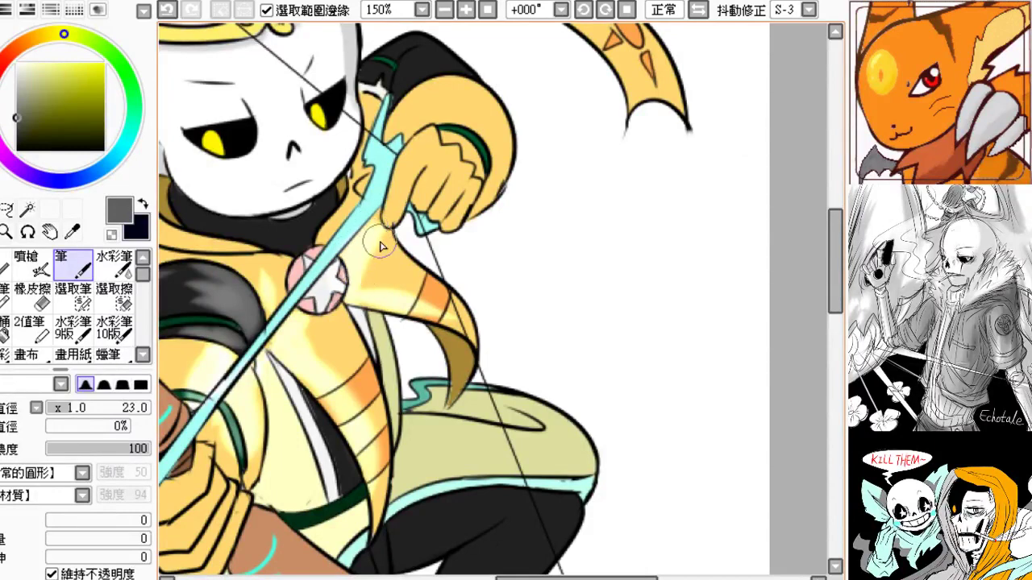
drag(380, 244, 338, 314)
key(ctrl+z)
mouse_move(367, 220)
mouse_down()
mouse_move(349, 297)
mouse_move(321, 260)
mouse_up()
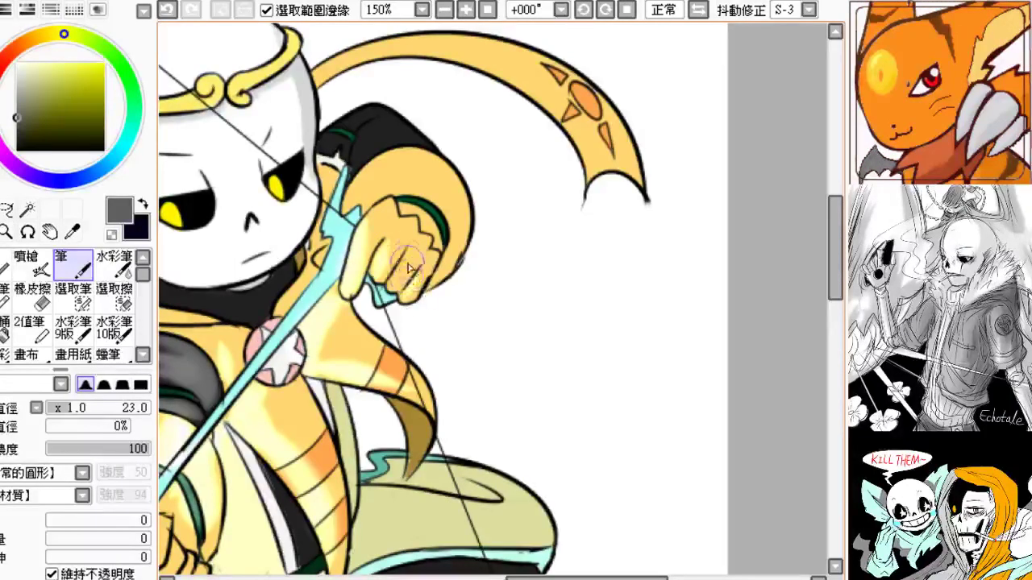
- Brush highlights onto the yellow hood and chest fabric around the star brooch
drag(327, 325, 435, 294)
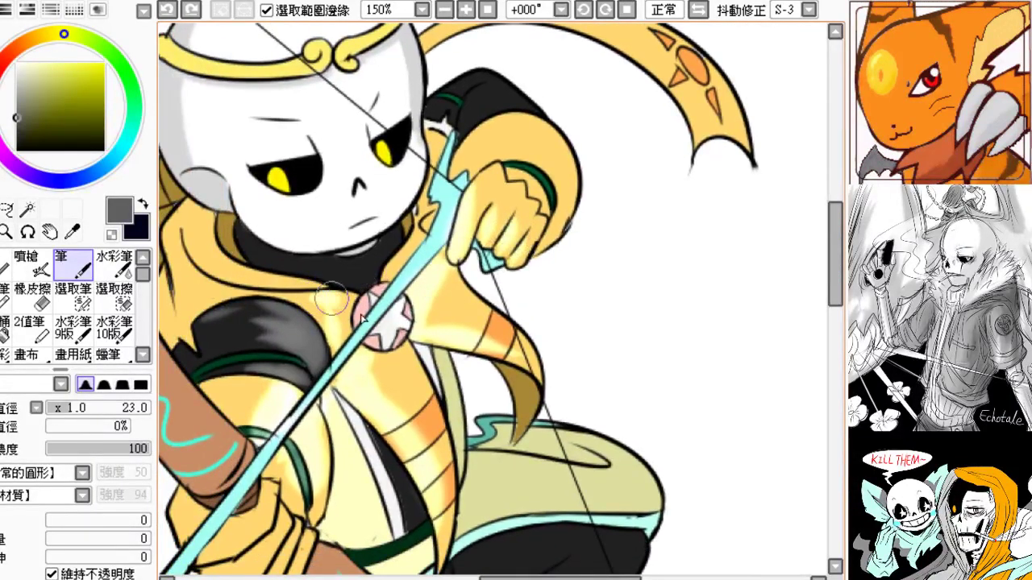
drag(331, 298, 336, 322)
drag(314, 344, 251, 403)
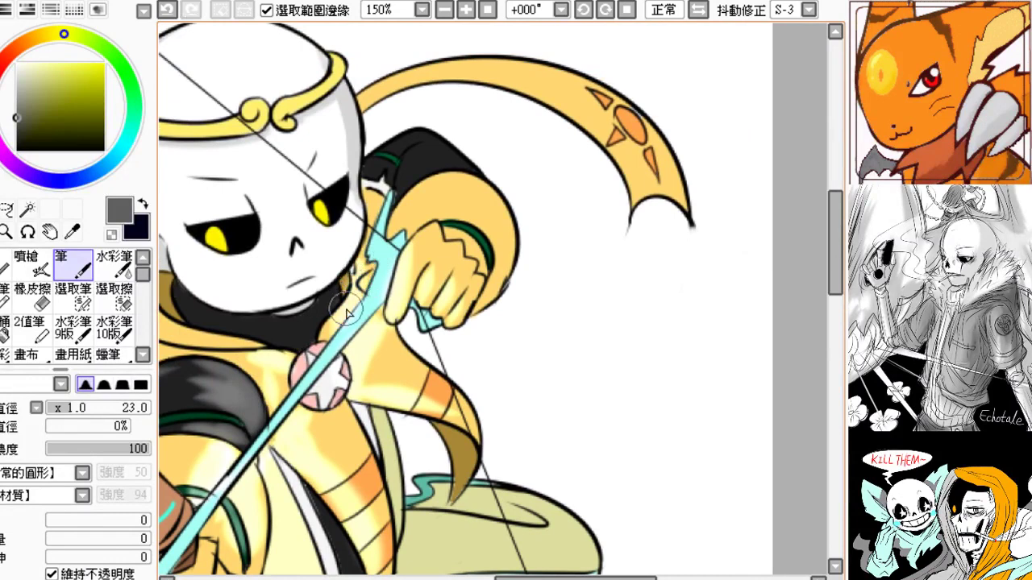
drag(321, 353, 350, 302)
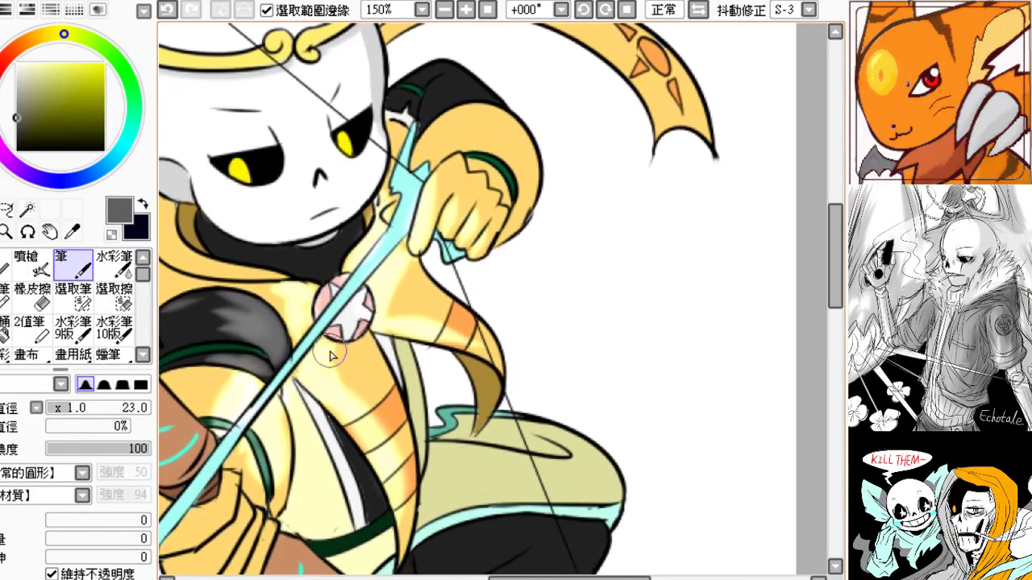
drag(342, 359, 427, 310)
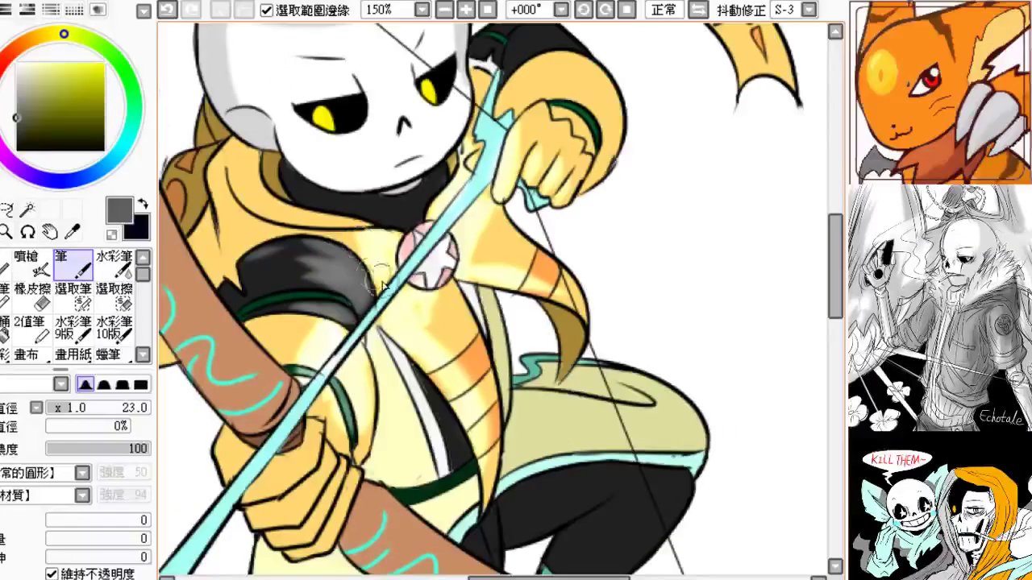
mouse_move(349, 307)
mouse_down()
mouse_move(256, 288)
mouse_move(262, 267)
mouse_up()
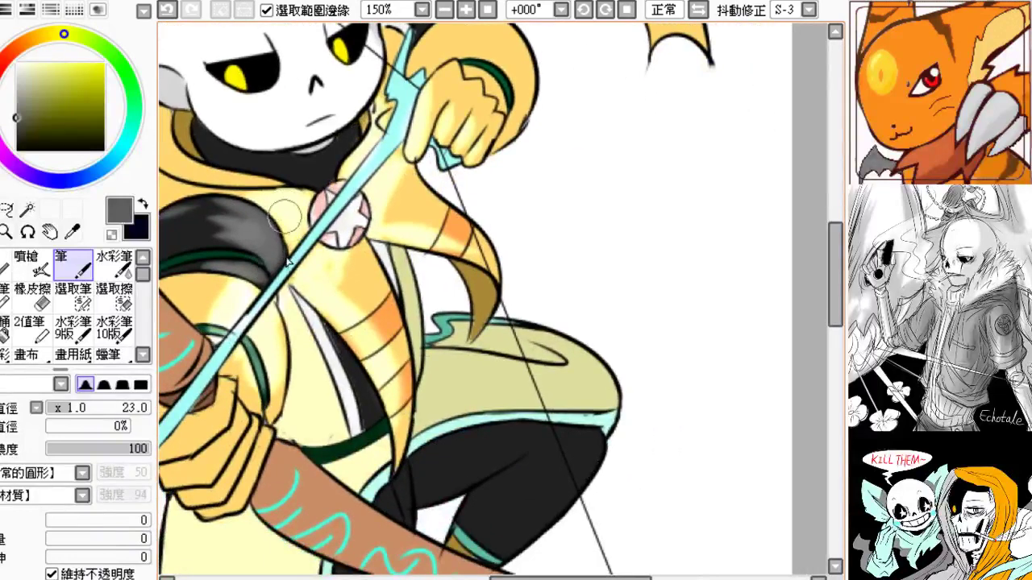
mouse_move(295, 219)
mouse_down()
mouse_move(280, 262)
mouse_move(349, 225)
mouse_up()
drag(312, 268, 306, 254)
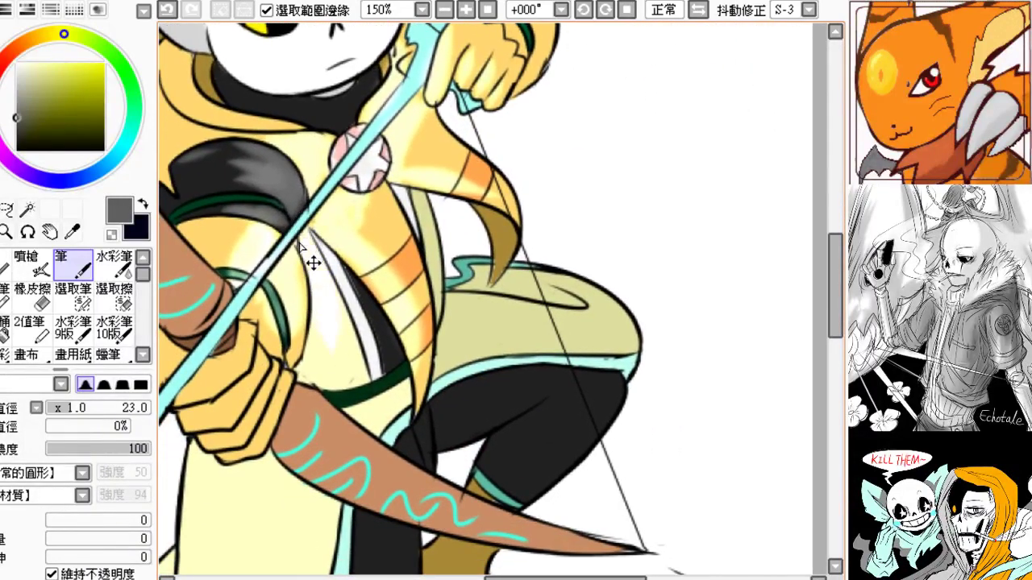
- Brush soft highlights down the pale yellow robe panel between the sleeve and the white trim
drag(322, 352, 332, 313)
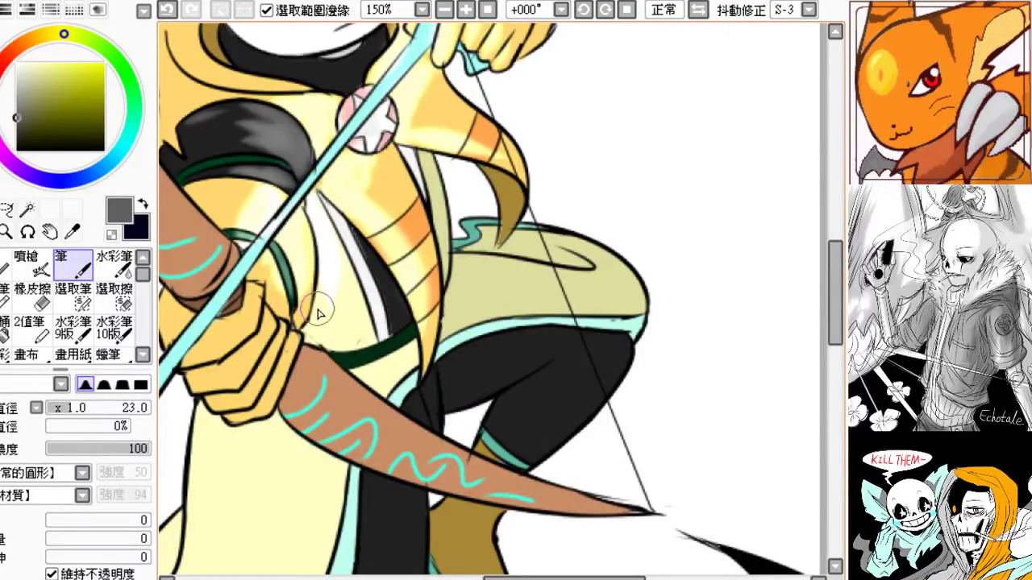
drag(322, 312, 329, 267)
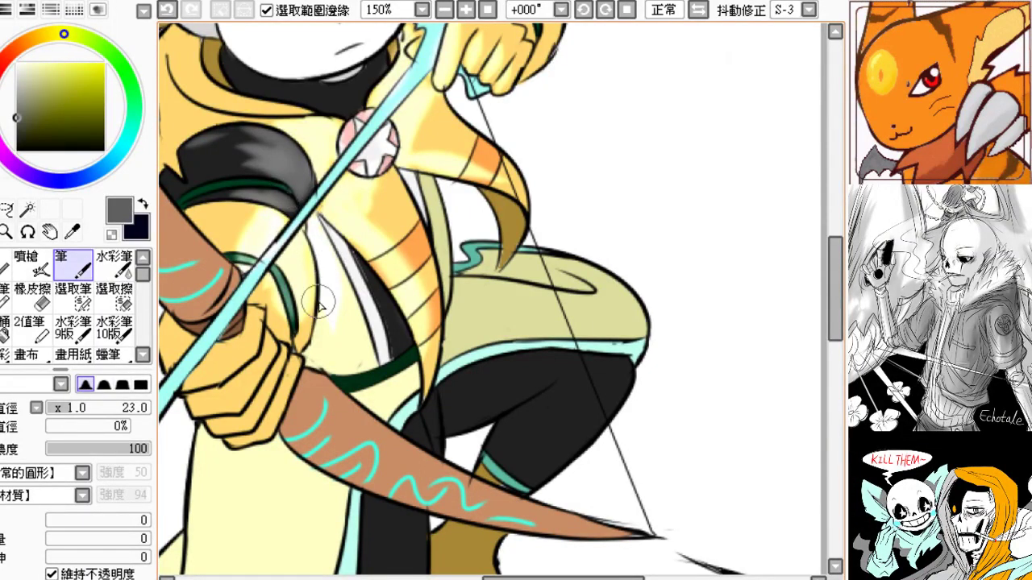
drag(277, 331, 313, 367)
key(ctrl+z)
mouse_move(312, 329)
mouse_down()
mouse_move(315, 372)
mouse_move(311, 353)
mouse_up()
key(ctrl+z)
- Brush highlights onto the fingers of the yellow glove gripping the bow
mouse_move(293, 307)
mouse_down()
mouse_move(280, 331)
mouse_move(231, 361)
mouse_move(250, 376)
mouse_up()
mouse_move(320, 345)
mouse_down()
mouse_move(272, 392)
mouse_move(288, 403)
mouse_move(210, 527)
mouse_up()
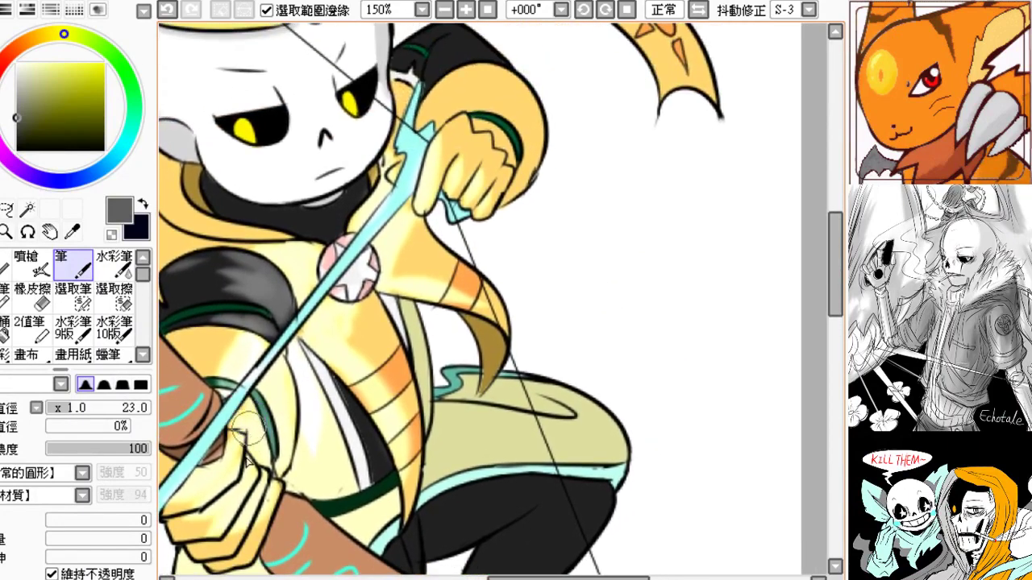
drag(238, 484, 178, 513)
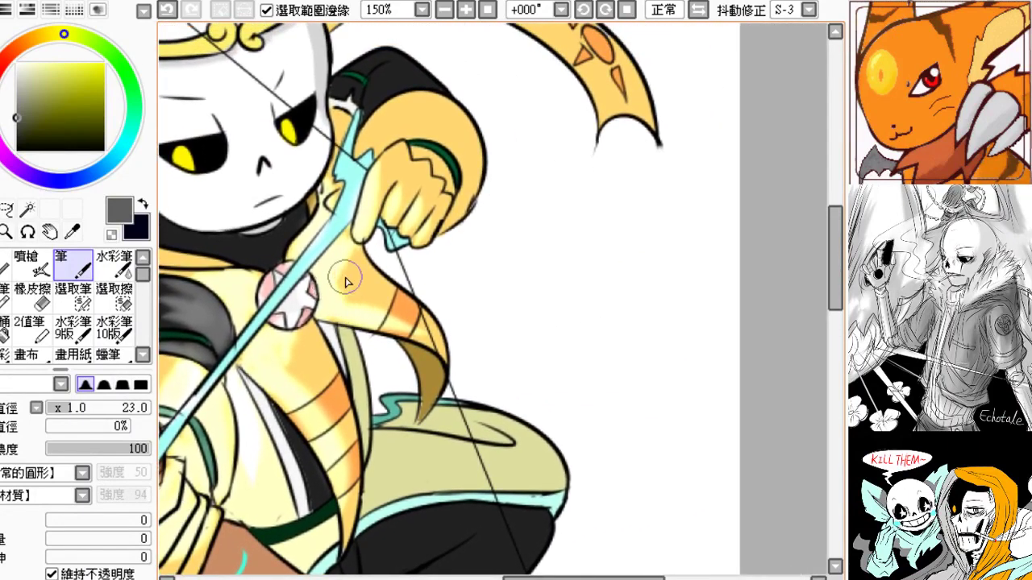
- Check the highlights across the whole figure at 75% zoom and retouch the glove gripping the bow
mouse_move(358, 292)
mouse_down()
mouse_move(440, 334)
mouse_move(463, 361)
mouse_move(518, 287)
mouse_move(416, 357)
mouse_up()
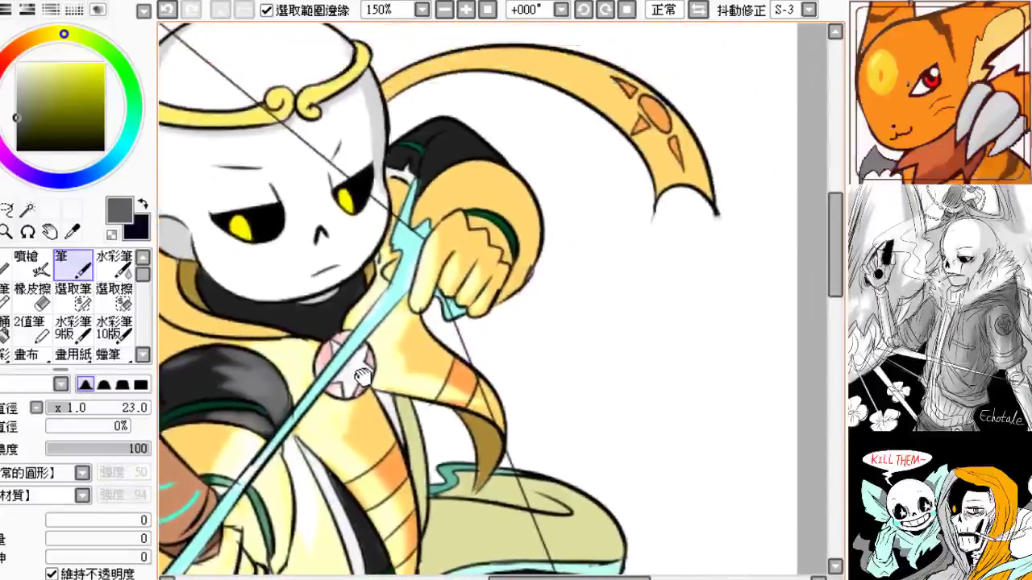
drag(406, 249, 378, 292)
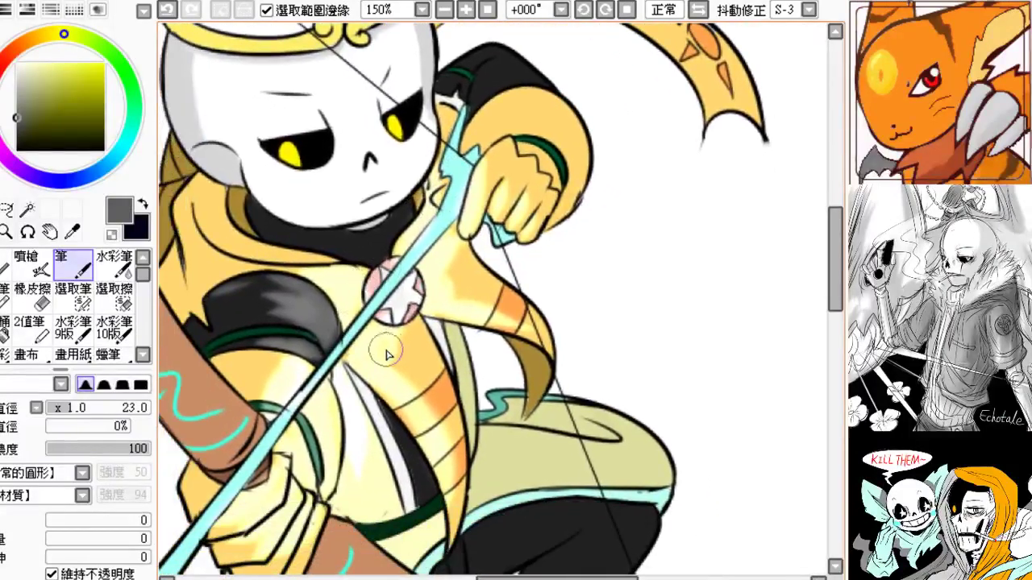
drag(412, 343, 396, 272)
click(444, 9)
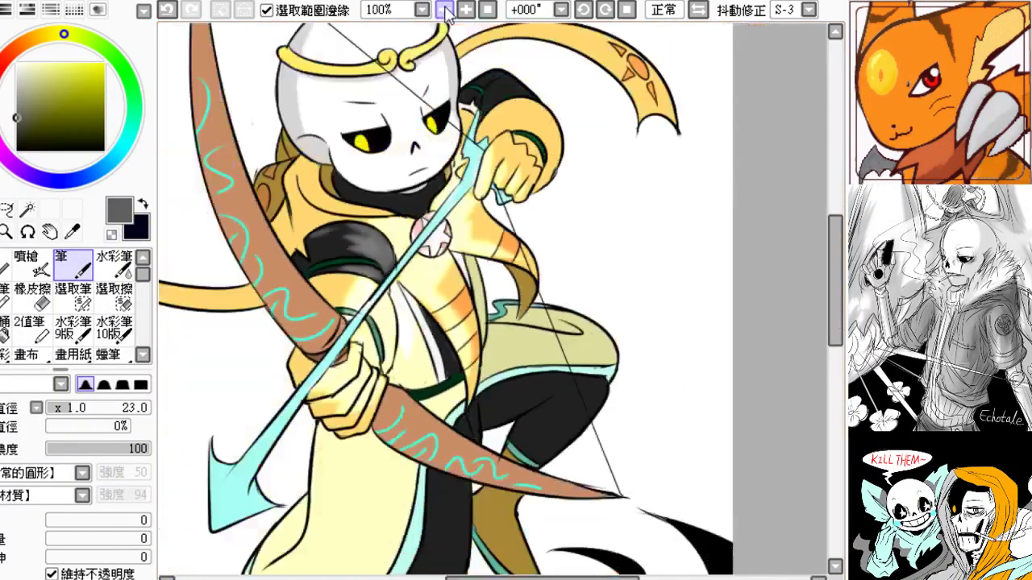
click(444, 10)
drag(420, 203, 286, 206)
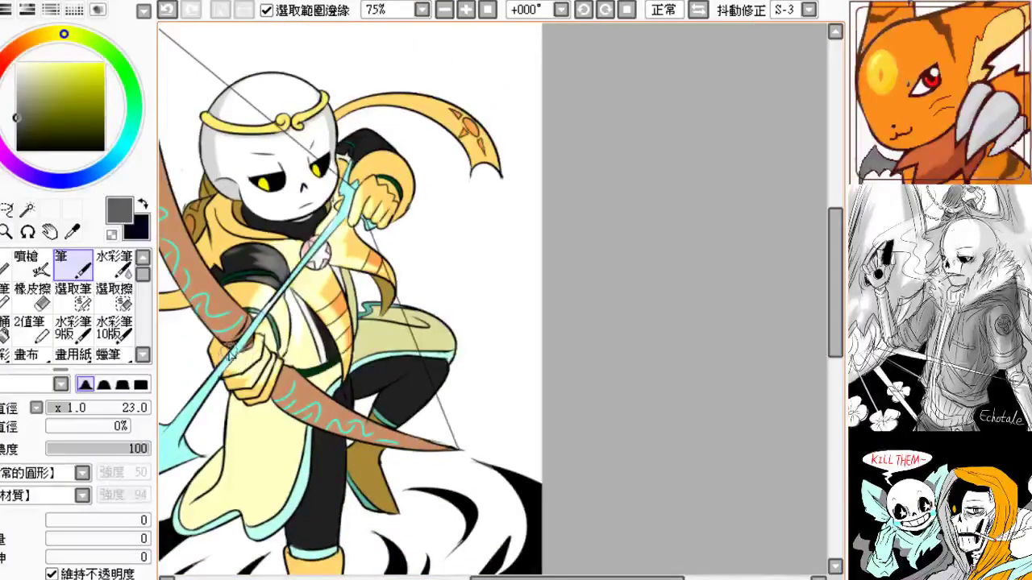
key(ctrl+z)
drag(218, 347, 224, 352)
drag(307, 369, 284, 373)
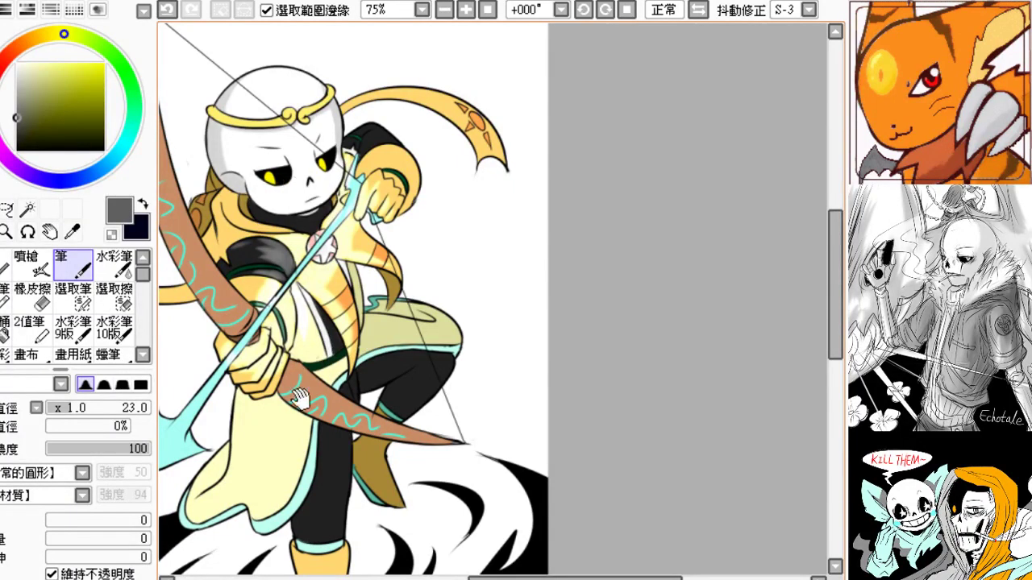
- Choose a slightly darker grey and set the brush size to 55 for painting the clothing
drag(301, 398, 365, 399)
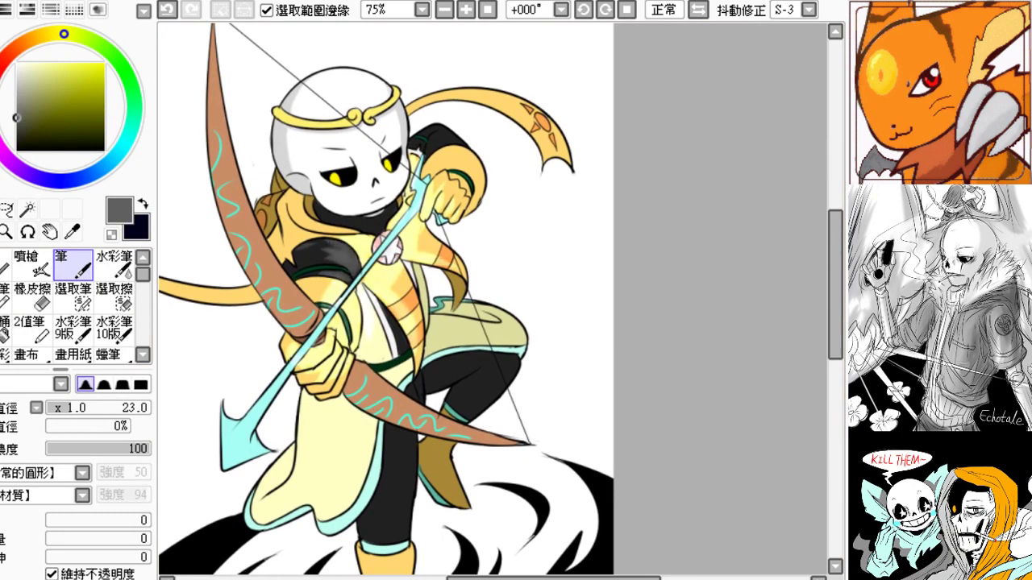
drag(254, 343, 187, 303)
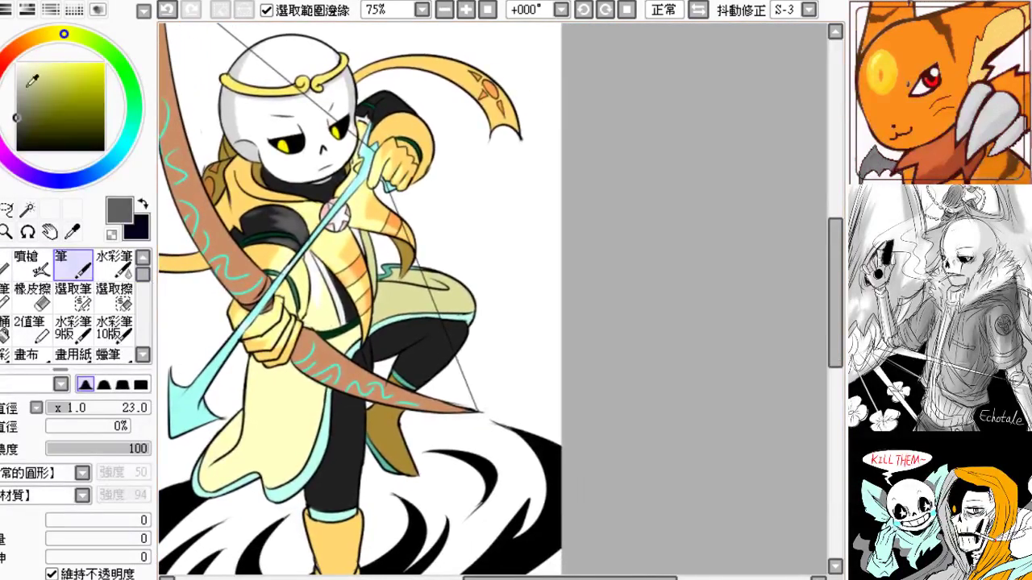
mouse_move(33, 81)
mouse_down()
mouse_move(10, 84)
mouse_move(4, 107)
mouse_up()
drag(11, 119, 6, 119)
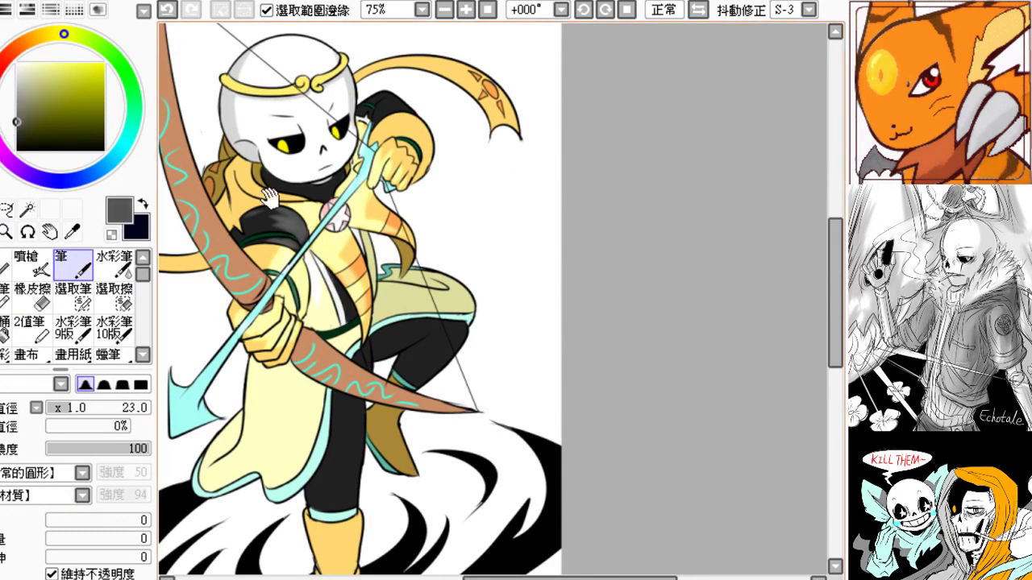
drag(270, 198, 231, 249)
drag(70, 408, 103, 409)
drag(272, 386, 268, 392)
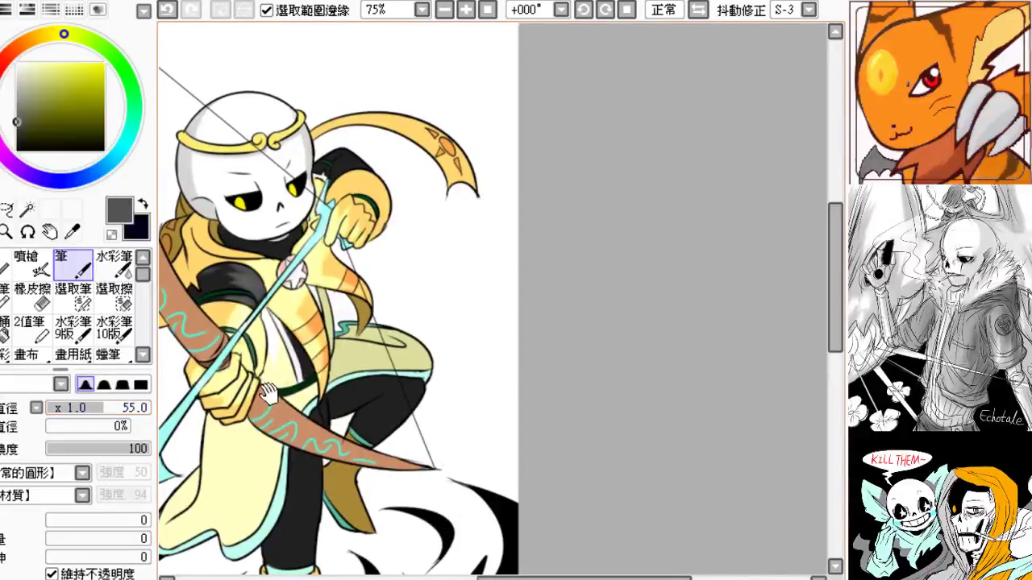
- Brush grey over the raised sleeve's cuff, the robe on the bent knee, both legs and the chest opening
mouse_move(337, 153)
mouse_down()
mouse_move(397, 231)
mouse_move(380, 219)
mouse_up()
mouse_move(367, 317)
mouse_down()
mouse_move(373, 254)
mouse_move(406, 278)
mouse_move(379, 274)
mouse_move(390, 269)
mouse_move(407, 288)
mouse_up()
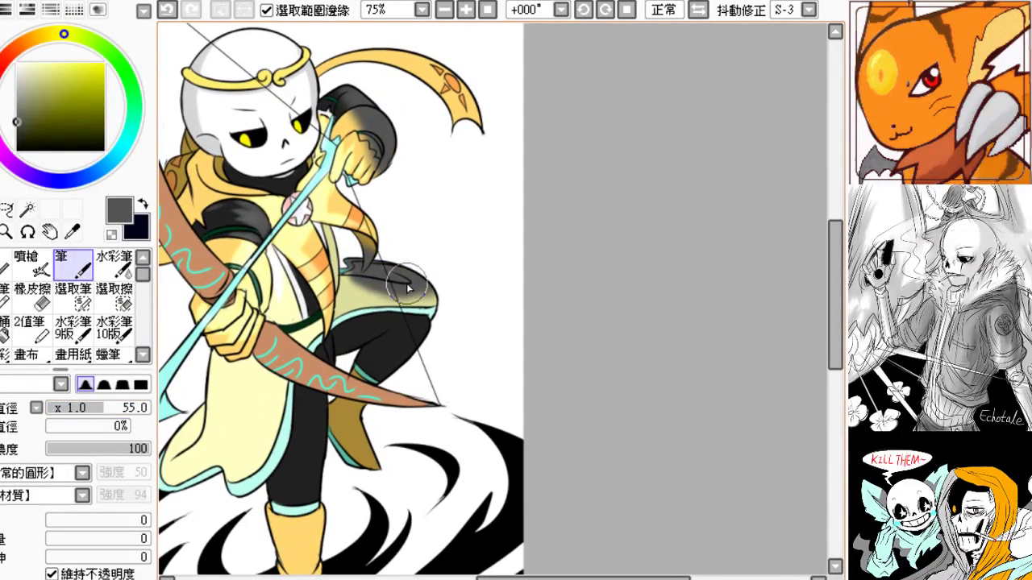
mouse_move(349, 272)
mouse_down()
mouse_move(400, 288)
mouse_move(406, 268)
mouse_move(404, 320)
mouse_move(393, 305)
mouse_move(344, 319)
mouse_up()
mouse_move(341, 363)
mouse_down()
mouse_move(323, 312)
mouse_move(301, 405)
mouse_up()
mouse_move(298, 325)
mouse_down()
mouse_move(292, 383)
mouse_move(302, 333)
mouse_move(353, 390)
mouse_up()
mouse_move(350, 321)
mouse_down()
mouse_move(317, 219)
mouse_move(346, 291)
mouse_move(334, 239)
mouse_move(316, 222)
mouse_move(308, 253)
mouse_up()
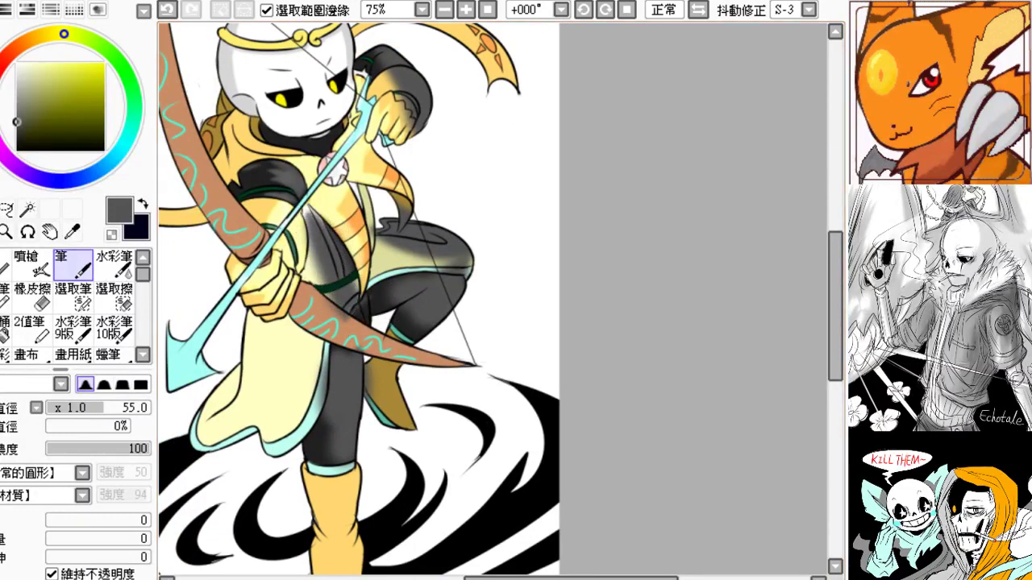
- Change how the grey strokes blend so they darken the clothing as soft shadows instead of covering it with flat grey
key(ctrl+z)
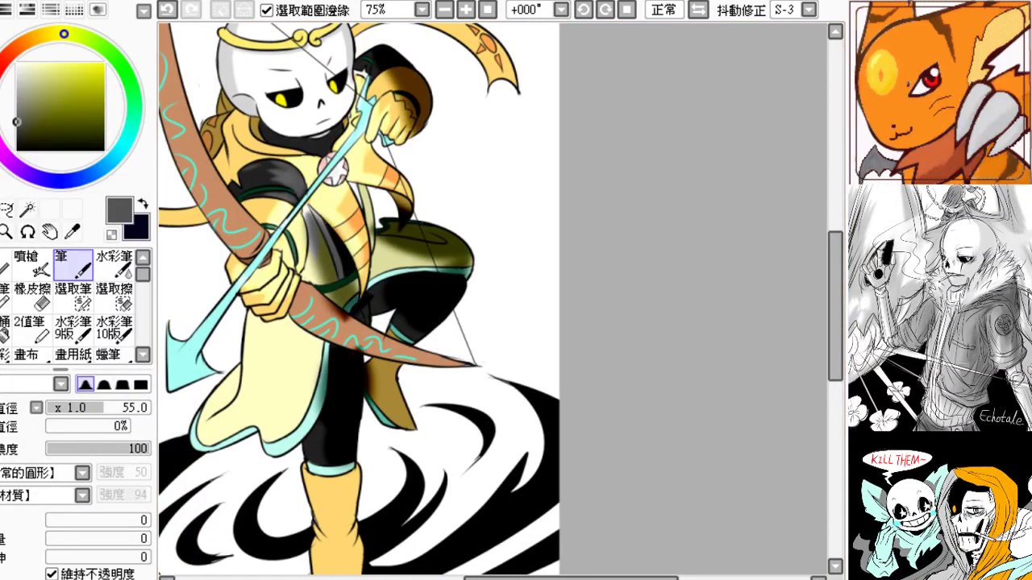
key(ctrl+z)
drag(349, 364, 313, 336)
key(ctrl+z)
key(ctrl+z)
drag(270, 286, 344, 329)
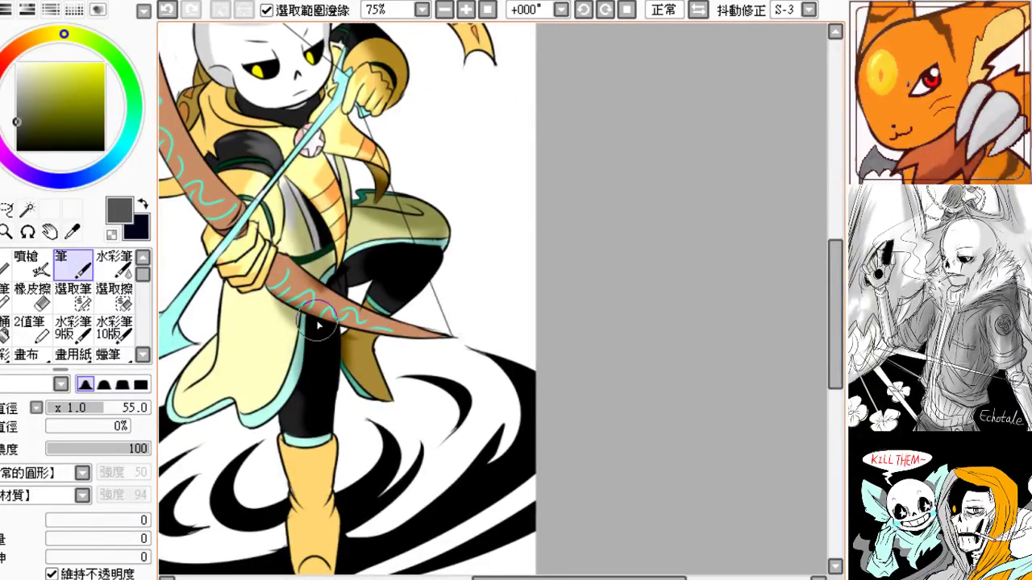
- Brush soft shadows onto the robe beside the white chest lining and just below the bow
mouse_move(373, 253)
mouse_down()
mouse_move(367, 222)
mouse_move(353, 263)
mouse_up()
key(ctrl+z)
key(ctrl+z)
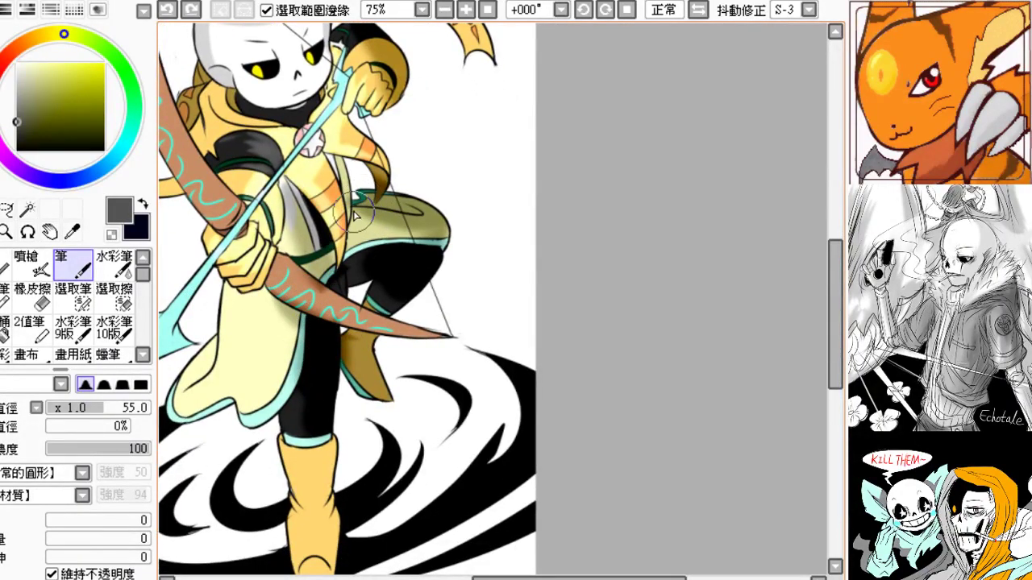
drag(360, 213, 365, 210)
drag(367, 264, 409, 296)
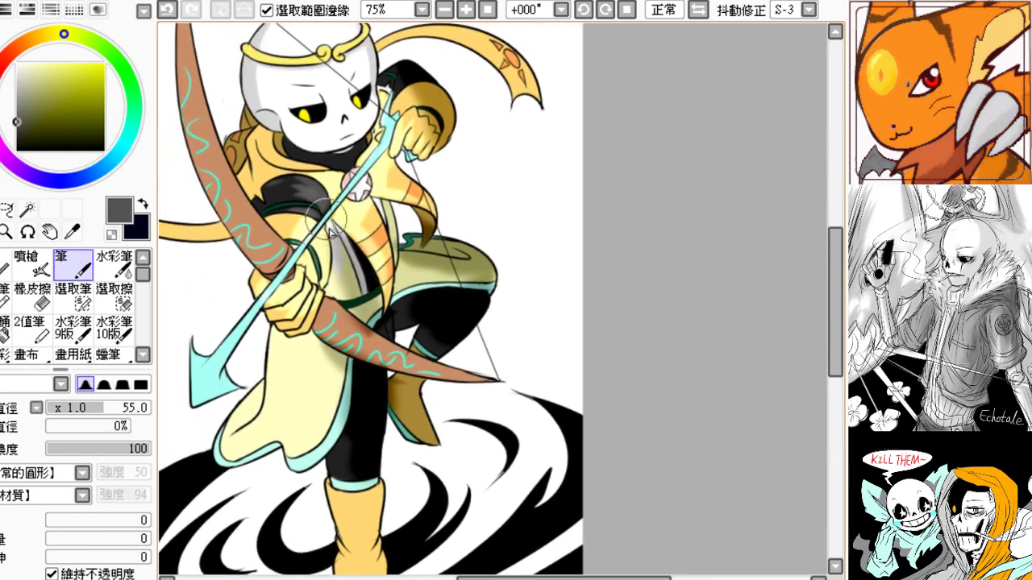
drag(351, 338, 332, 379)
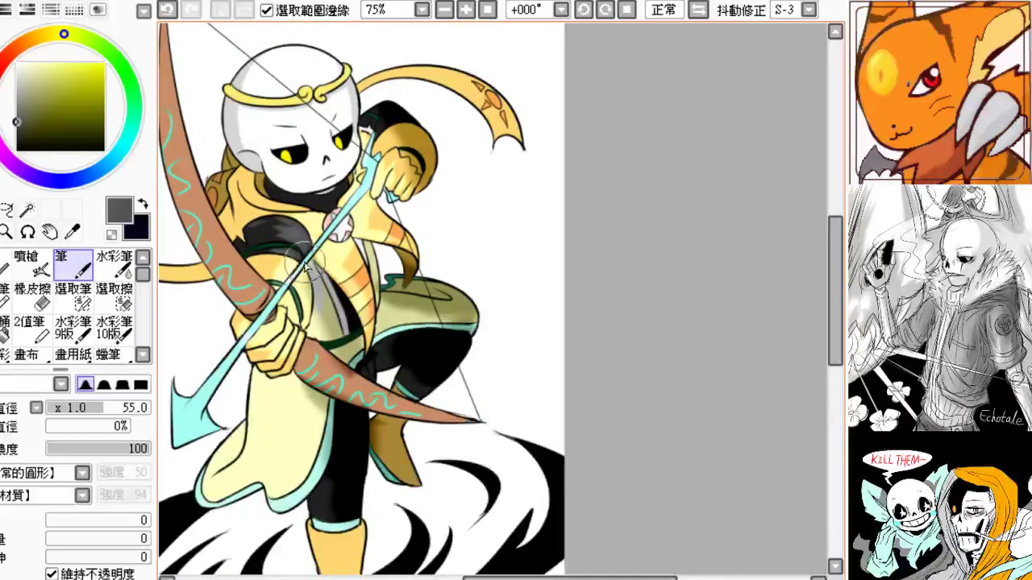
drag(318, 424, 282, 410)
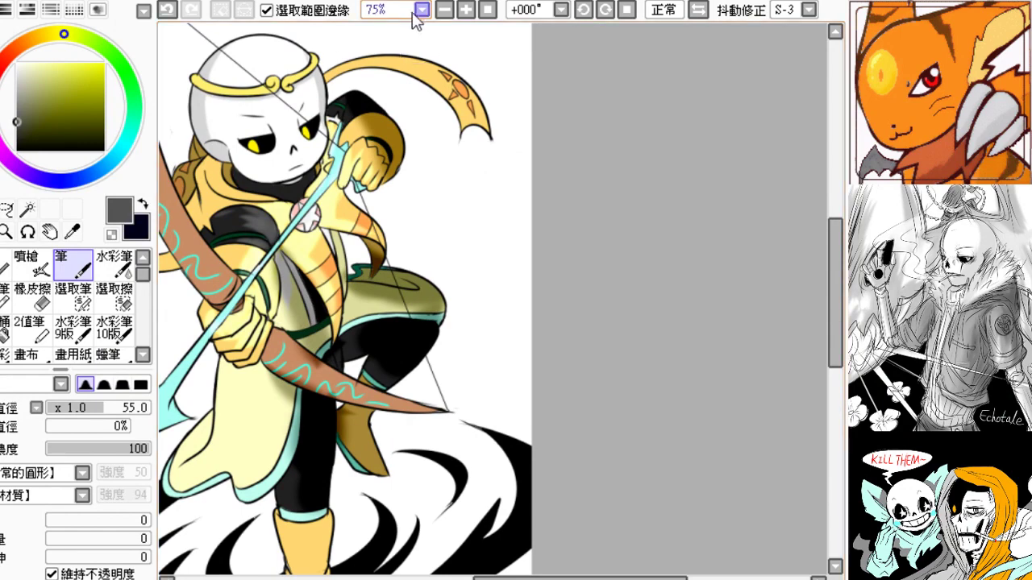
- Inspect the chest and knee at 150% zoom and undo the last shadow stroke over the white chest lining
click(466, 9)
click(466, 10)
drag(308, 216, 522, 159)
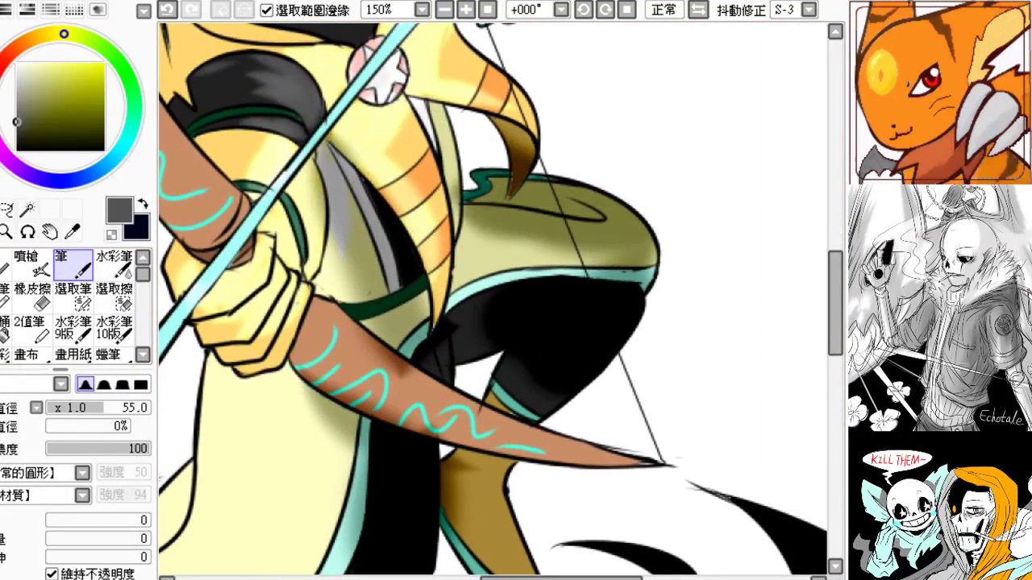
key(ctrl+z)
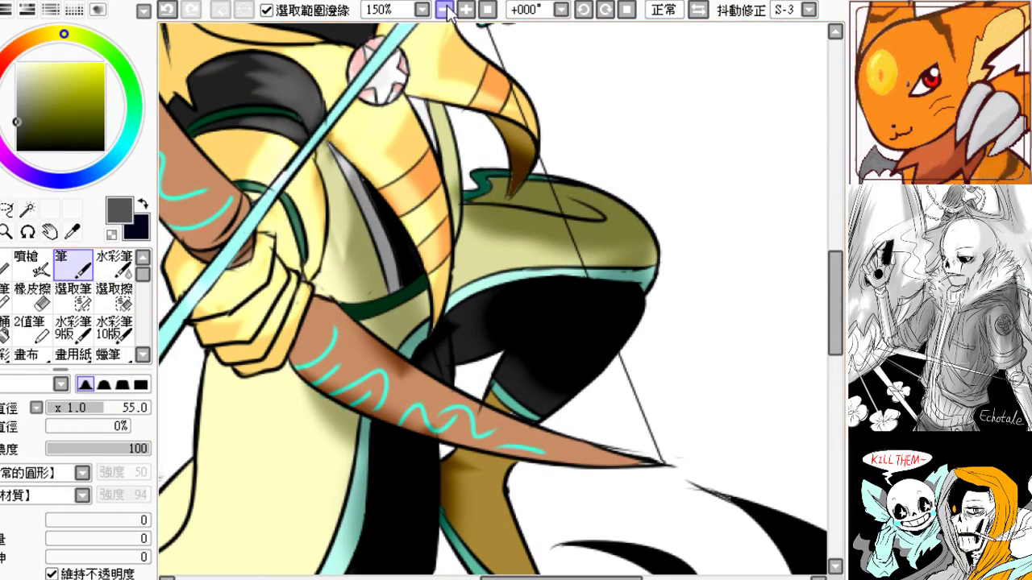
click(444, 10)
click(444, 10)
drag(384, 154, 214, 201)
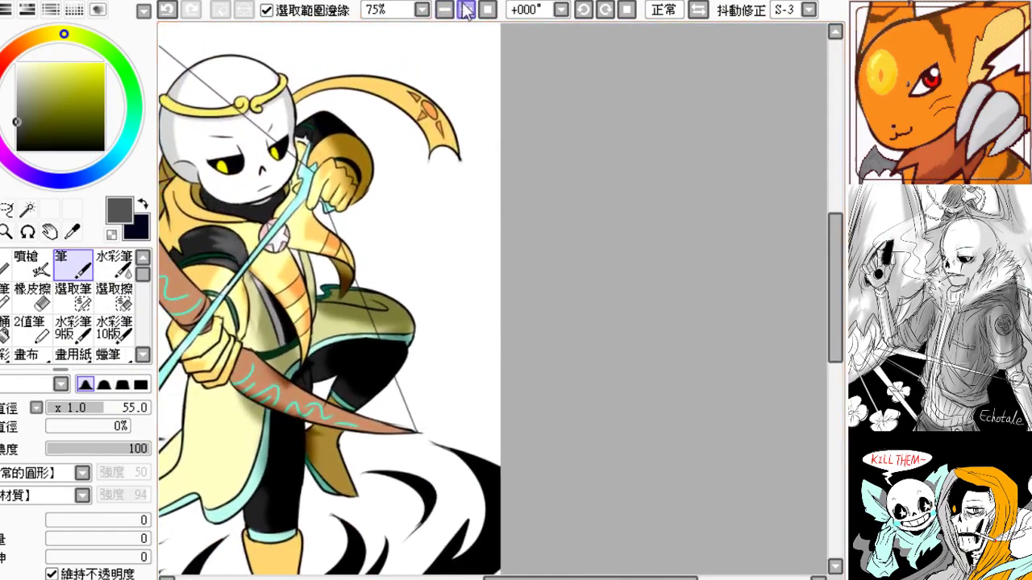
- Set the eraser size to 70 and trim the shadow around the white lining on the chest
click(465, 9)
click(32, 295)
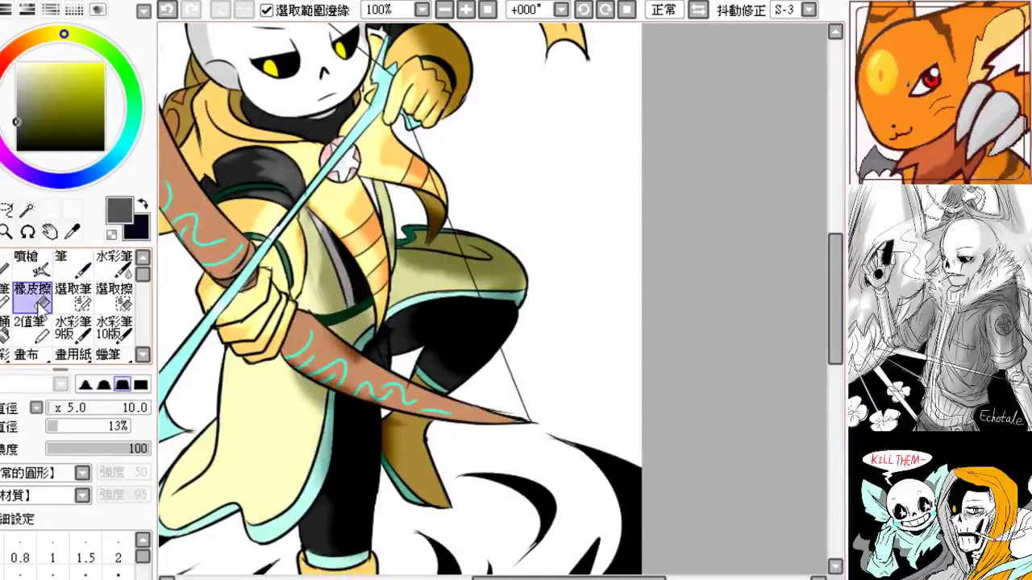
drag(61, 407, 63, 406)
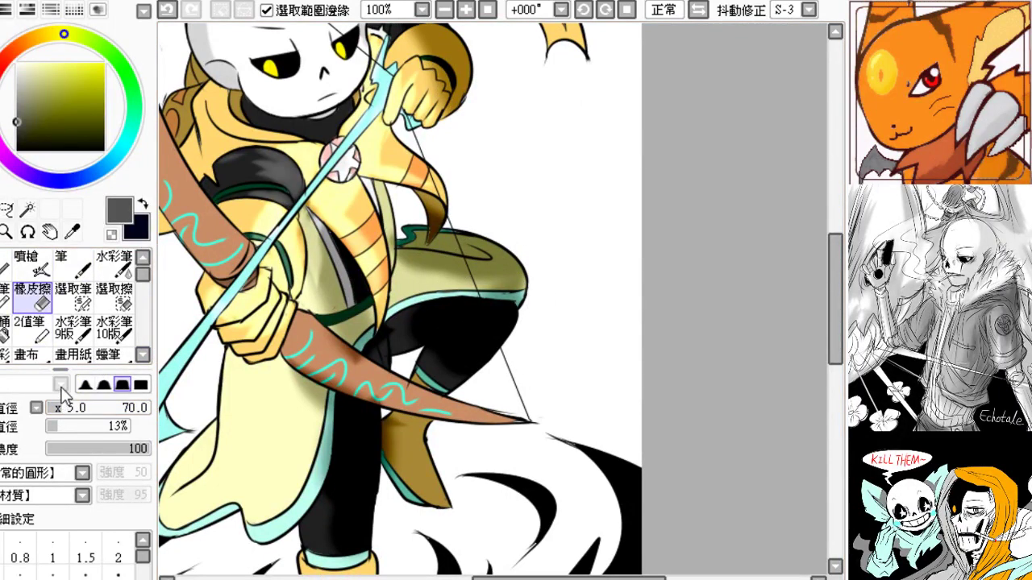
mouse_move(364, 277)
mouse_down()
mouse_move(343, 295)
mouse_move(356, 287)
mouse_up()
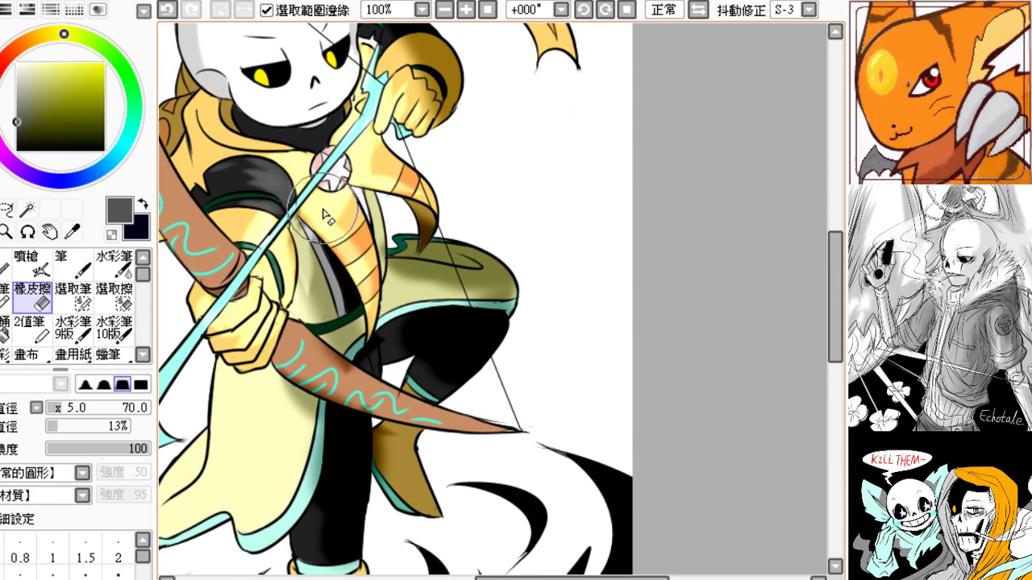
scroll(327, 216, down, 2)
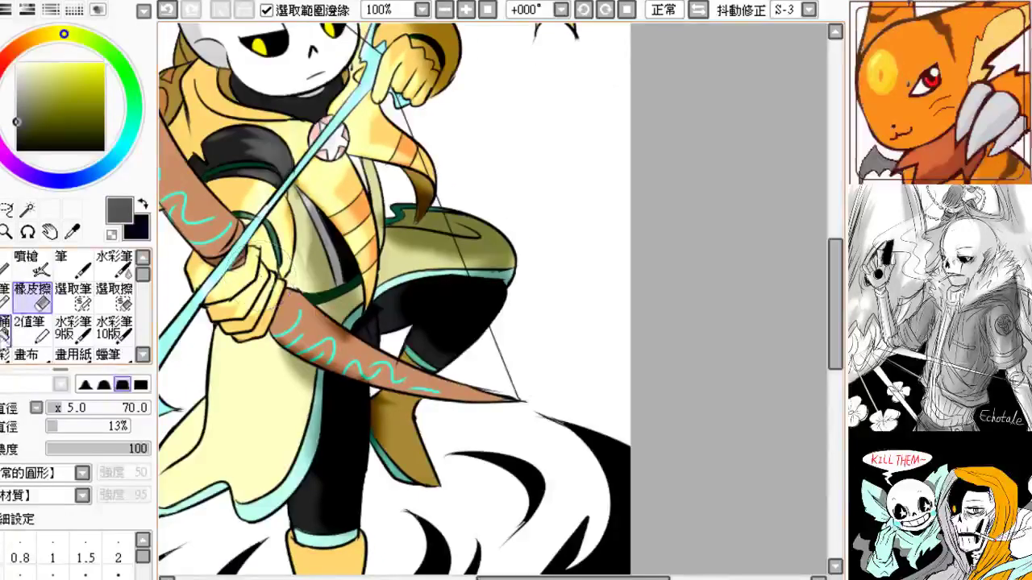
drag(314, 211, 291, 291)
key(ctrl+z)
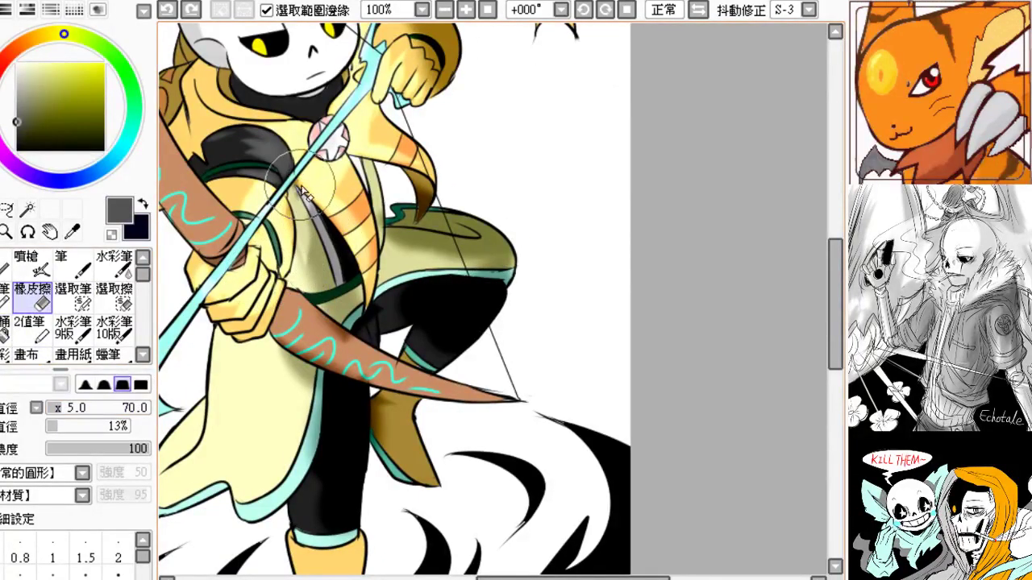
mouse_move(300, 187)
mouse_down()
mouse_move(296, 297)
mouse_move(301, 211)
mouse_move(306, 254)
mouse_up()
key(ctrl+z)
key(ctrl+z)
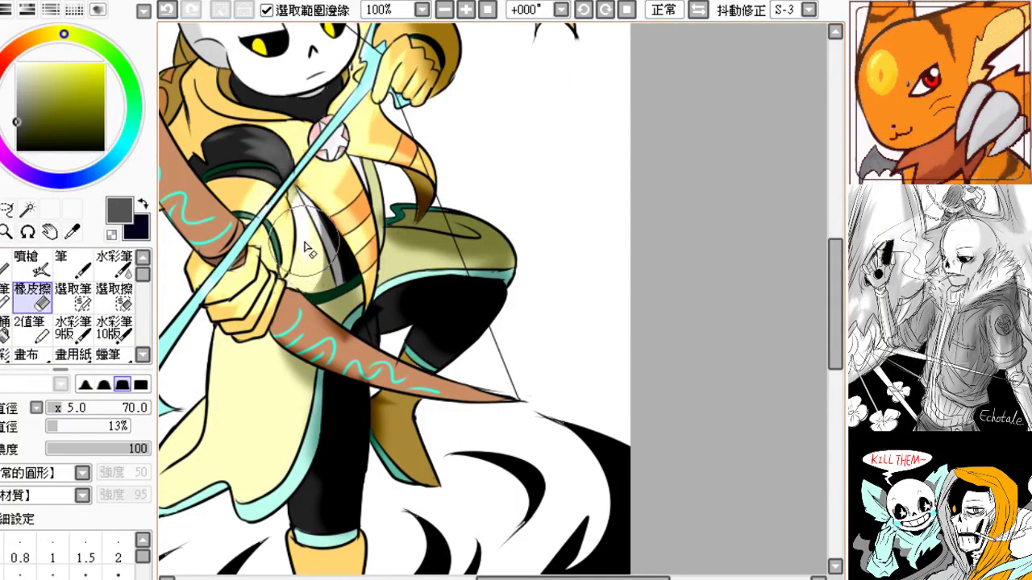
key(ctrl+z)
- Set the eraser to size 85 and density 21 and fade the shadow on the chest panel beside the white lining
click(70, 448)
drag(69, 408, 68, 418)
mouse_move(303, 218)
mouse_down()
mouse_move(300, 234)
mouse_move(286, 191)
mouse_move(303, 203)
mouse_up()
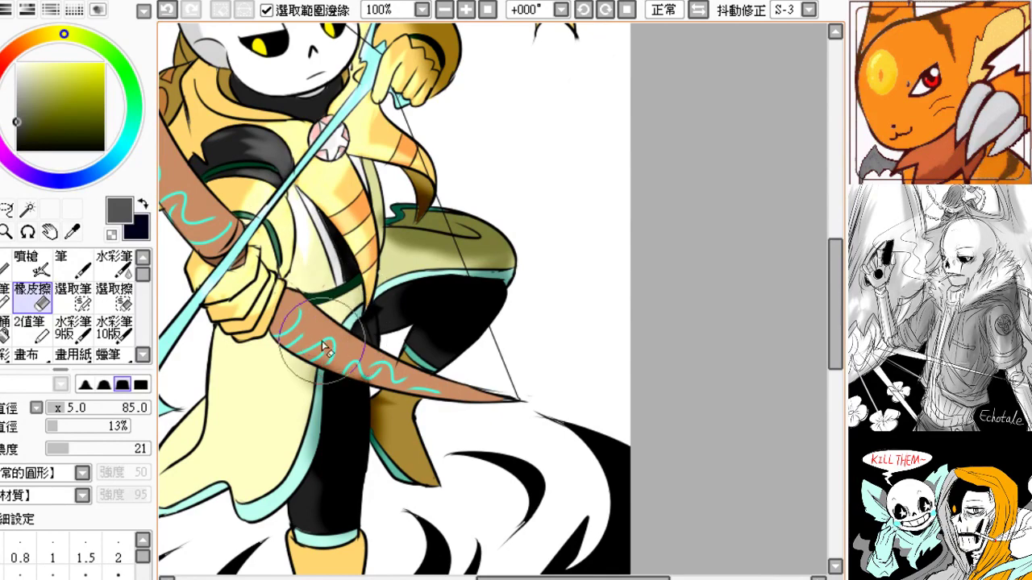
drag(303, 130, 324, 201)
- Check the figure at 50% zoom and brush a darker shadow over the brown coat tail behind the standing leg
click(443, 11)
click(444, 11)
drag(368, 176, 263, 154)
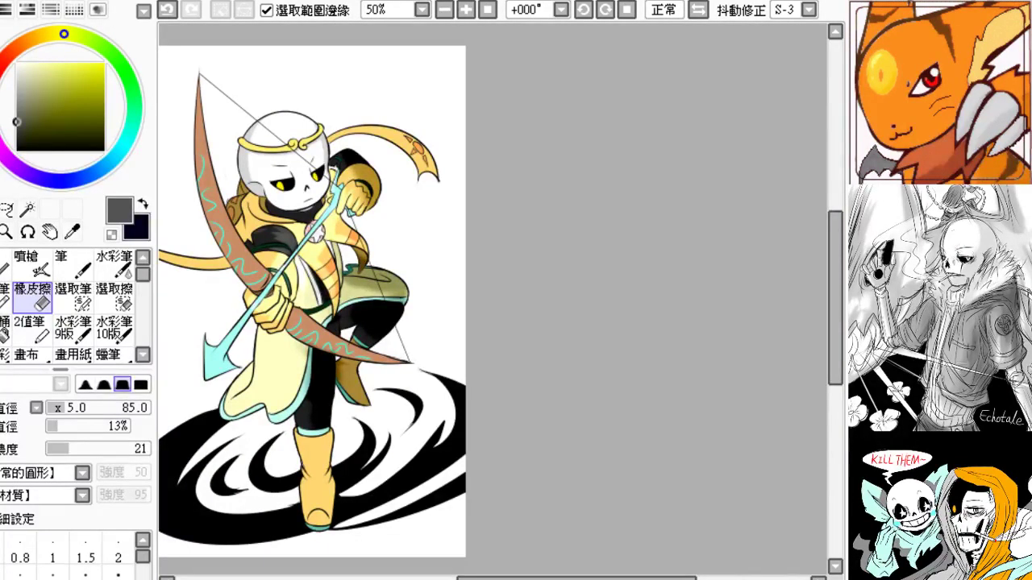
drag(204, 325, 192, 284)
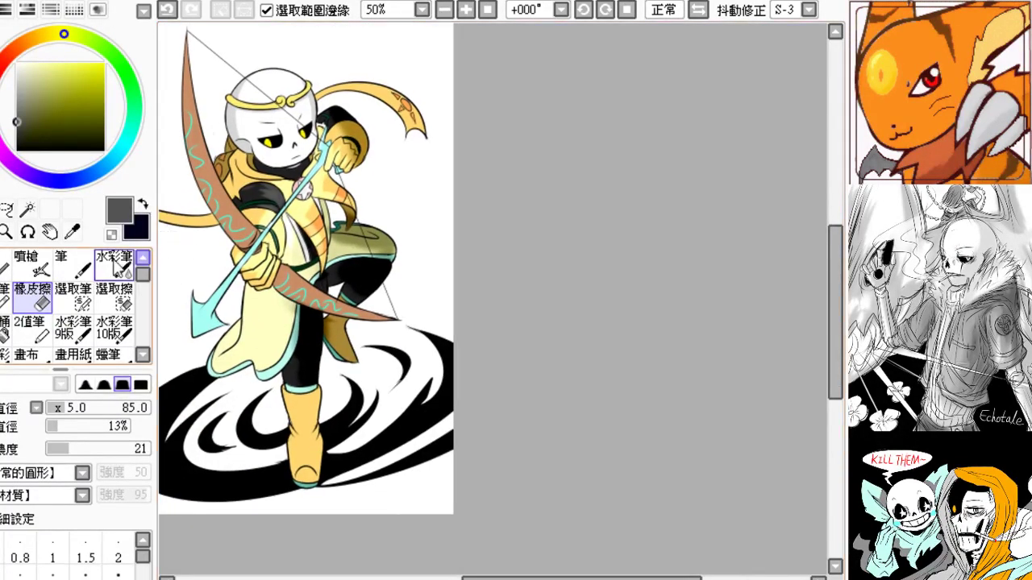
click(73, 264)
drag(335, 317, 343, 359)
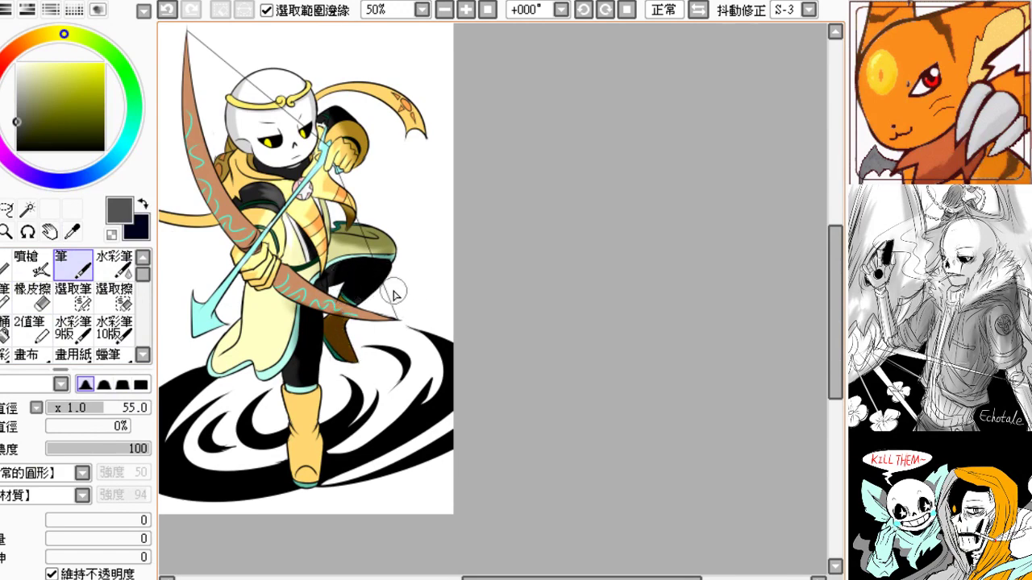
scroll(363, 331, up, 1)
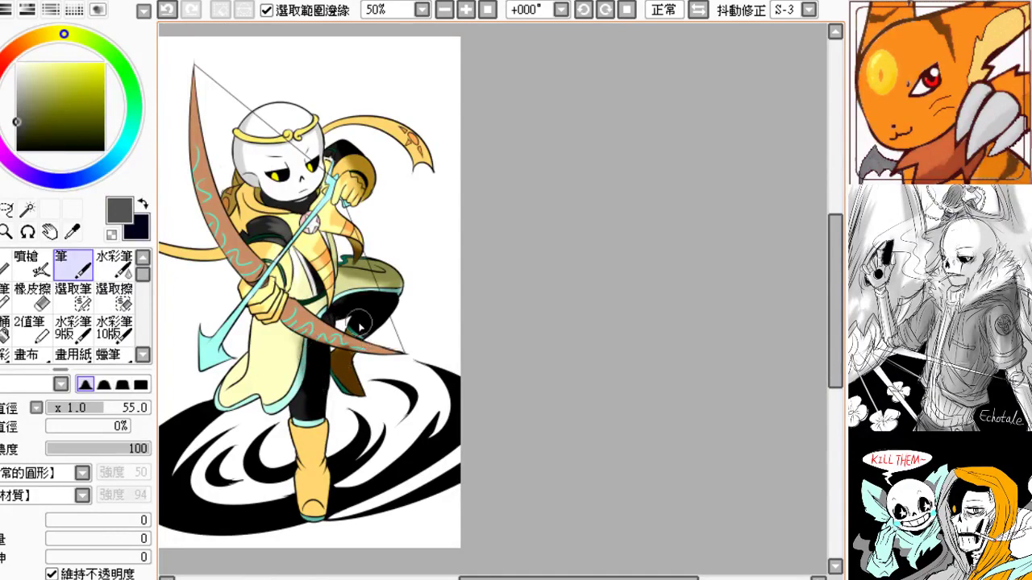
- Brush a shadow along the bow's lower limb from the gripping glove to the tip, redoing the stroke until it fits
drag(298, 309, 382, 344)
key(ctrl+z)
drag(298, 310, 387, 353)
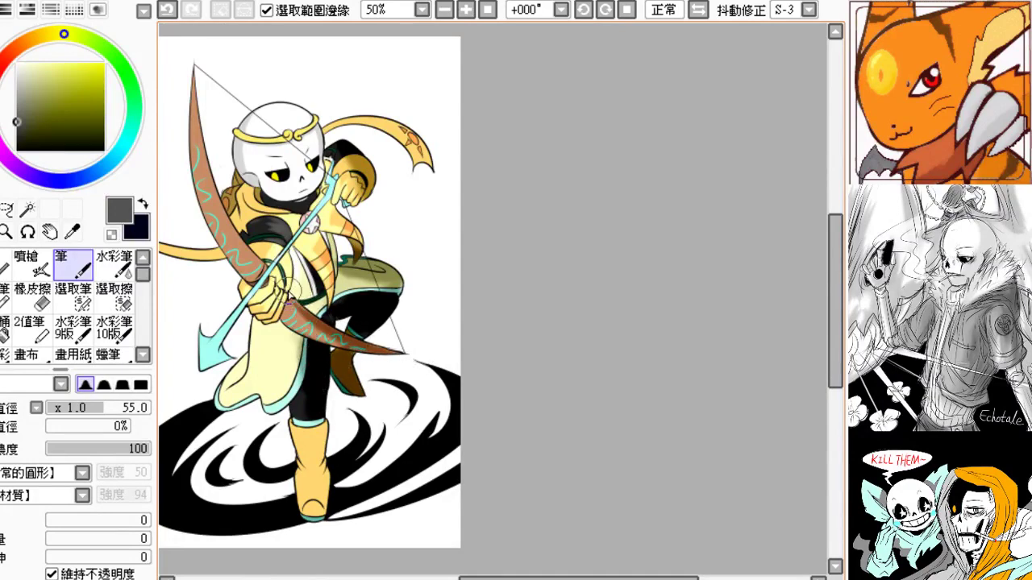
key(ctrl+z)
mouse_move(289, 292)
mouse_down()
mouse_move(311, 320)
mouse_move(406, 353)
mouse_up()
key(ctrl+z)
key(ctrl+z)
key(ctrl+z)
drag(297, 324, 411, 353)
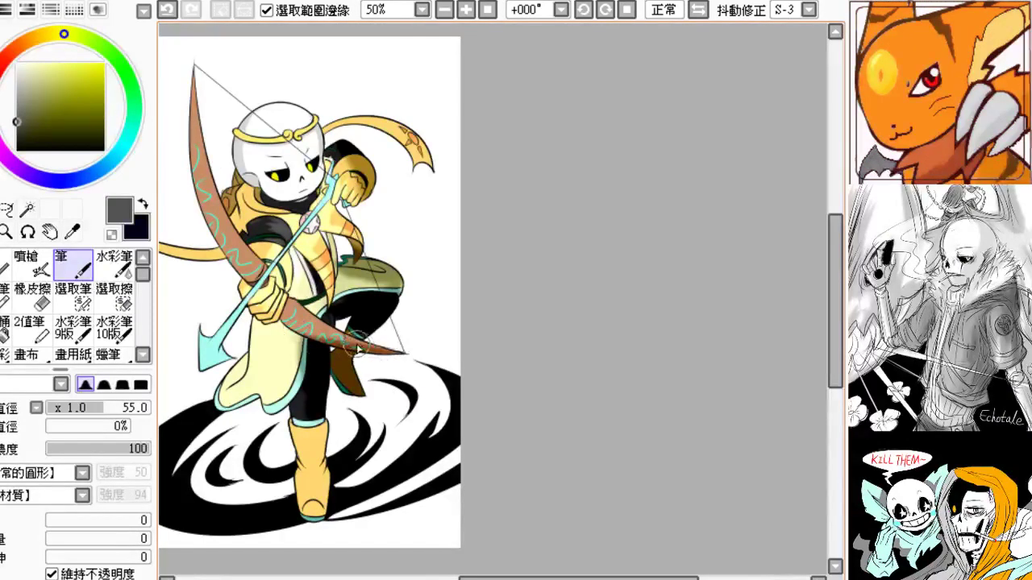
- Brush a shadow down the bow's upper limb from its tip, undoing and repeating the strokes that do not fit
drag(243, 187, 285, 234)
drag(234, 124, 248, 267)
key(ctrl+z)
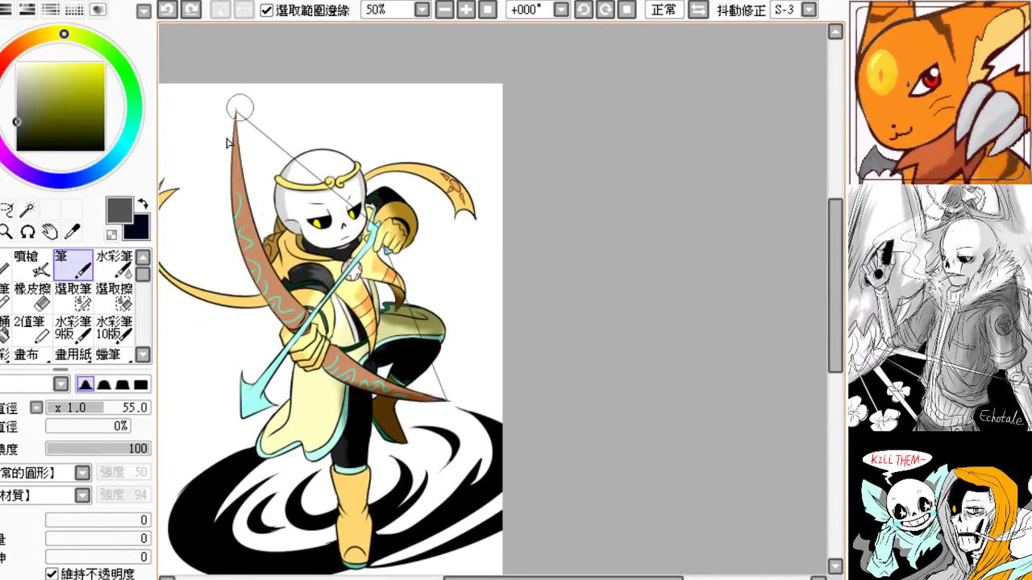
drag(237, 113, 253, 272)
key(ctrl+z)
drag(230, 129, 258, 267)
drag(237, 102, 253, 231)
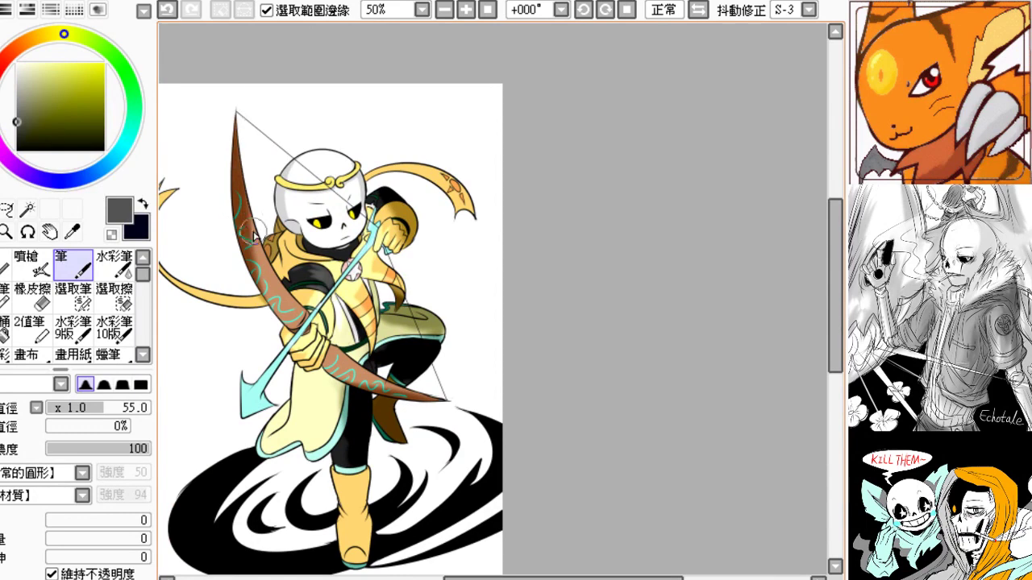
drag(266, 344, 255, 324)
key(ctrl+z)
drag(225, 105, 258, 237)
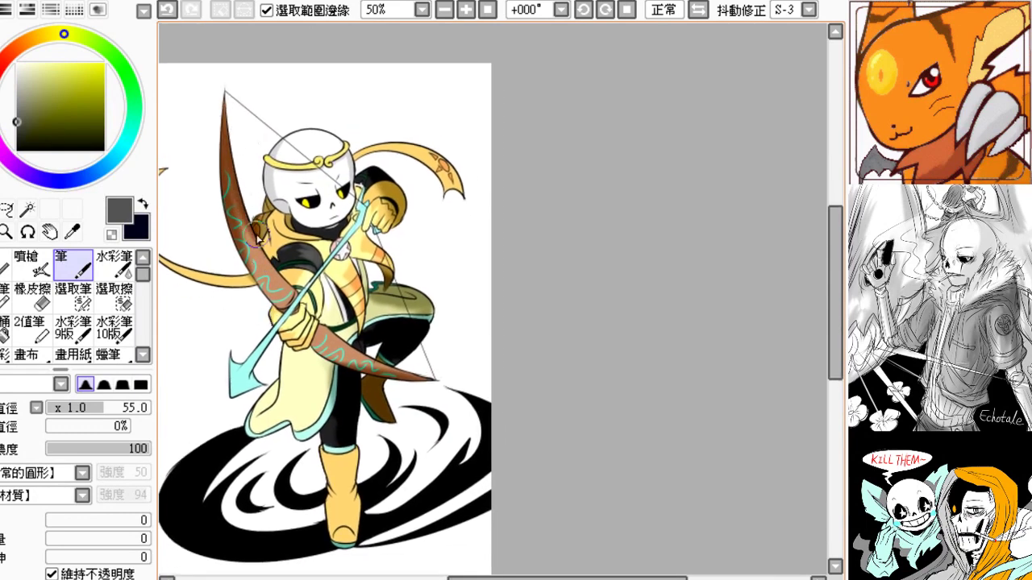
mouse_move(233, 367)
mouse_down()
mouse_move(249, 353)
mouse_move(250, 367)
mouse_up()
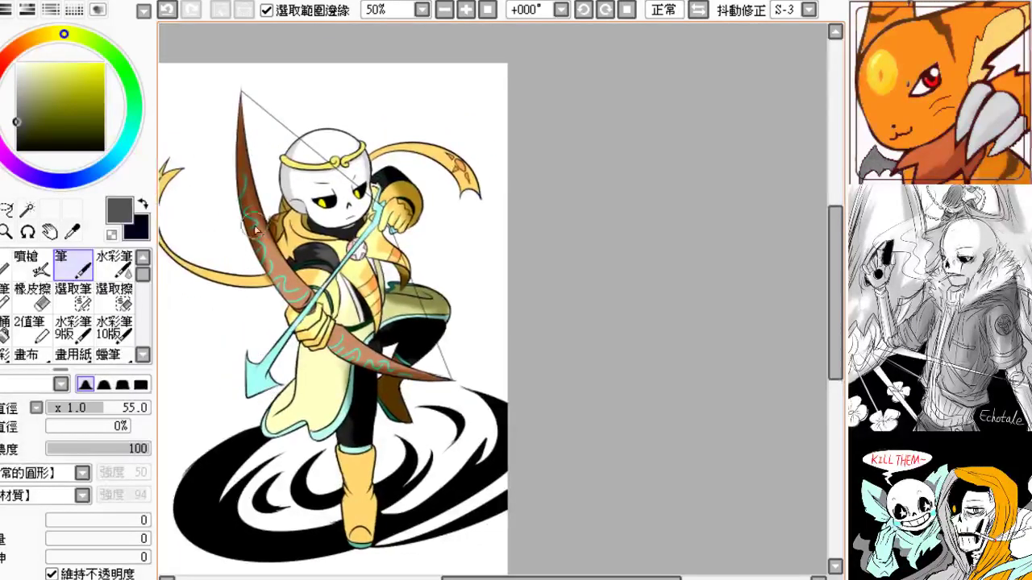
key(ctrl+z)
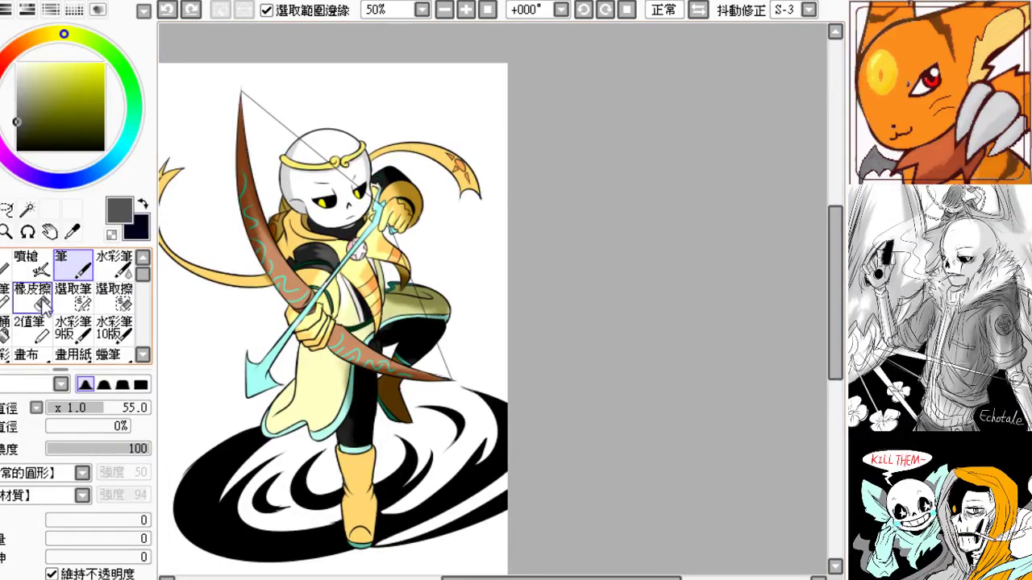
- Try a light grey highlight stroke along the middle of the bow around the gripping glove, repeating it from different starting points
drag(242, 278, 316, 319)
click(16, 75)
key(ctrl+z)
drag(278, 266, 316, 315)
key(ctrl+z)
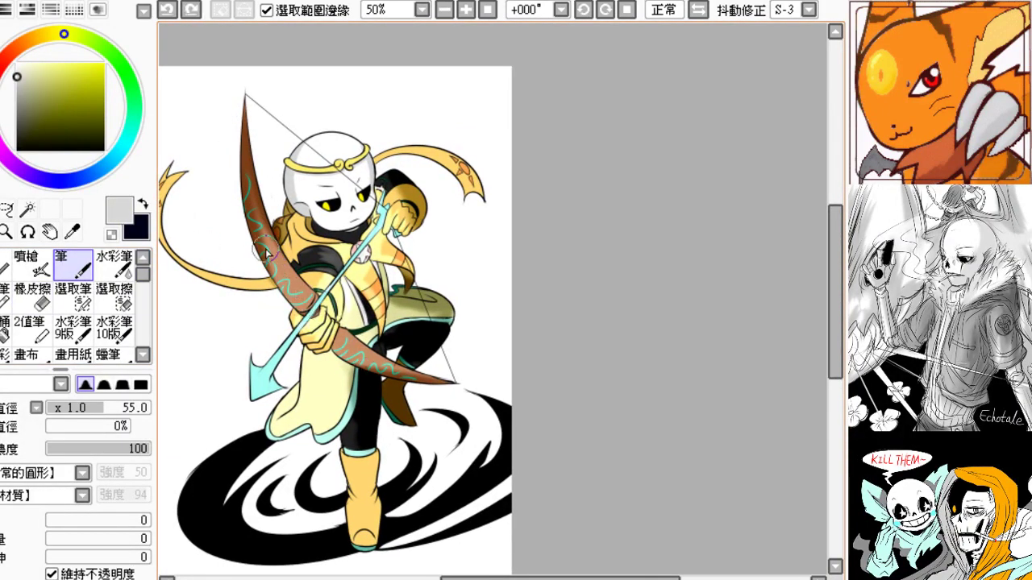
drag(268, 250, 307, 311)
key(ctrl+z)
drag(279, 267, 345, 370)
key(ctrl+z)
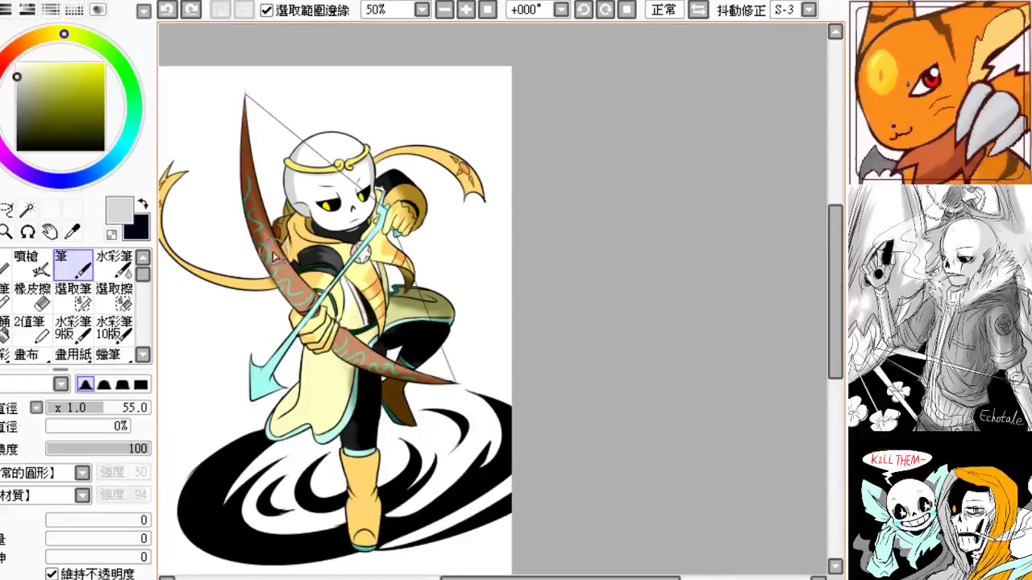
drag(271, 248, 382, 367)
key(ctrl+z)
drag(275, 267, 376, 357)
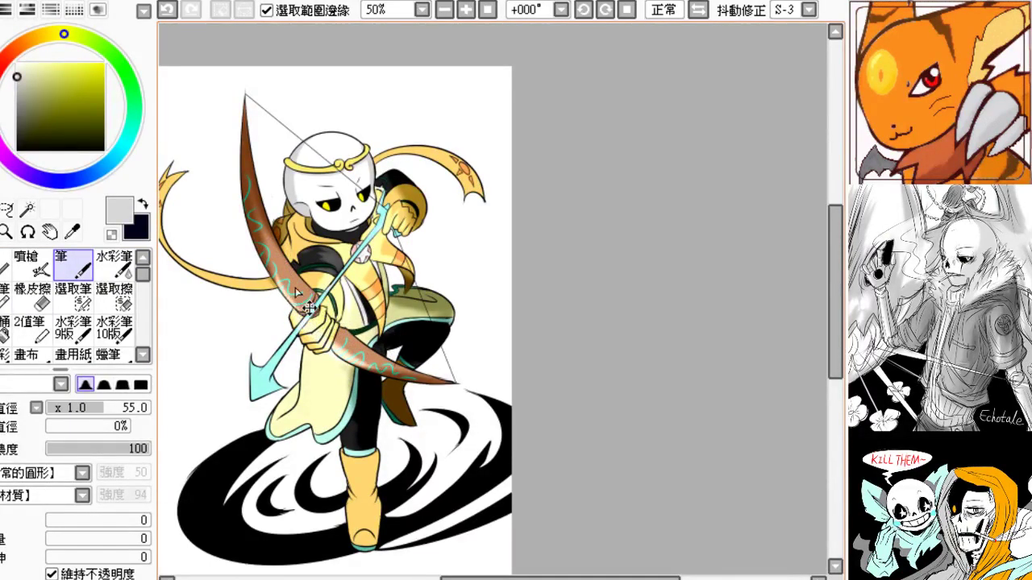
key(ctrl+z)
- Darken the brush colour to mid grey, set the size to 69 and brush soft shading along the middle of the bow
drag(18, 81, 16, 113)
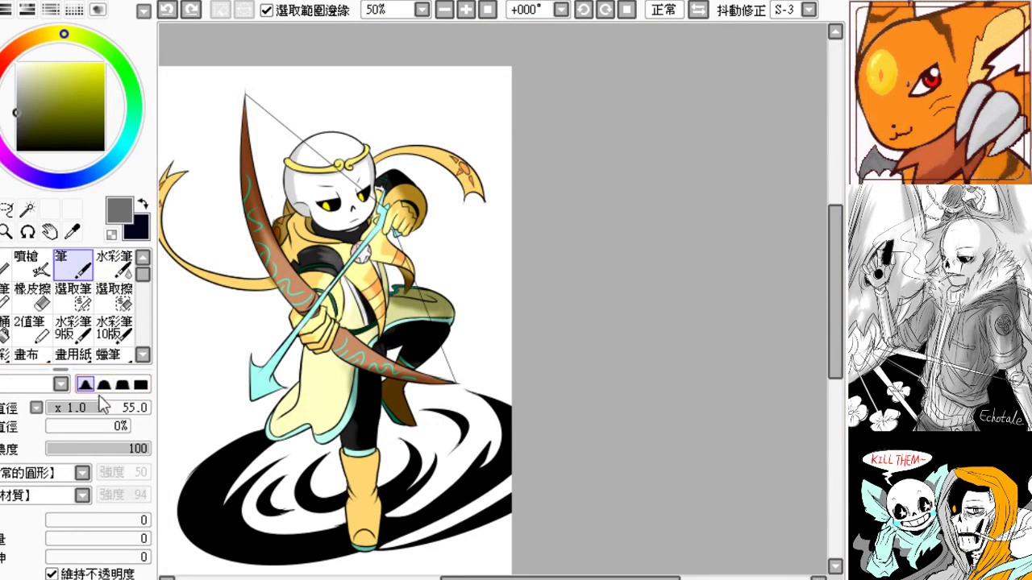
drag(102, 405, 126, 406)
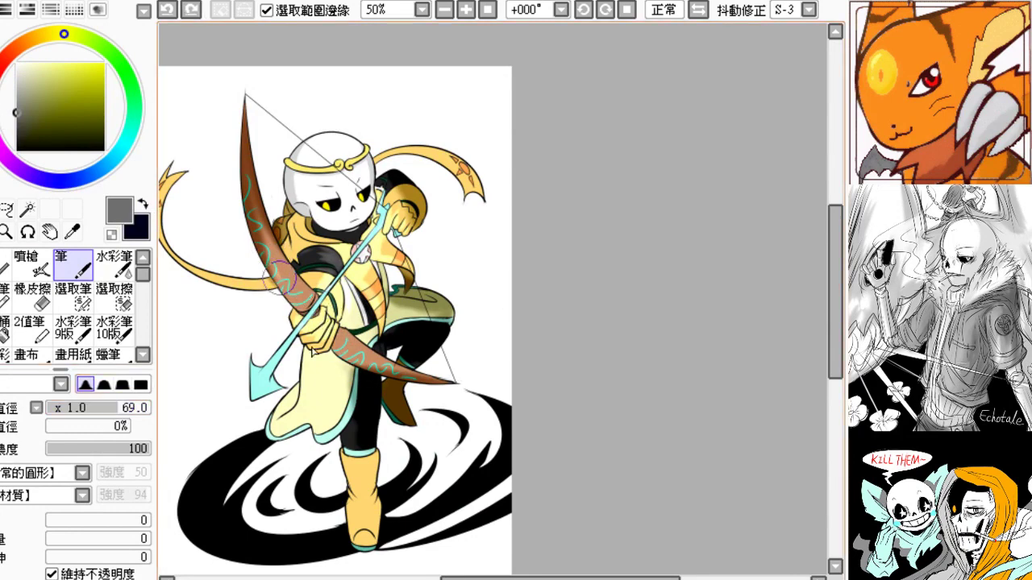
drag(279, 278, 381, 364)
key(ctrl+z)
drag(284, 286, 376, 349)
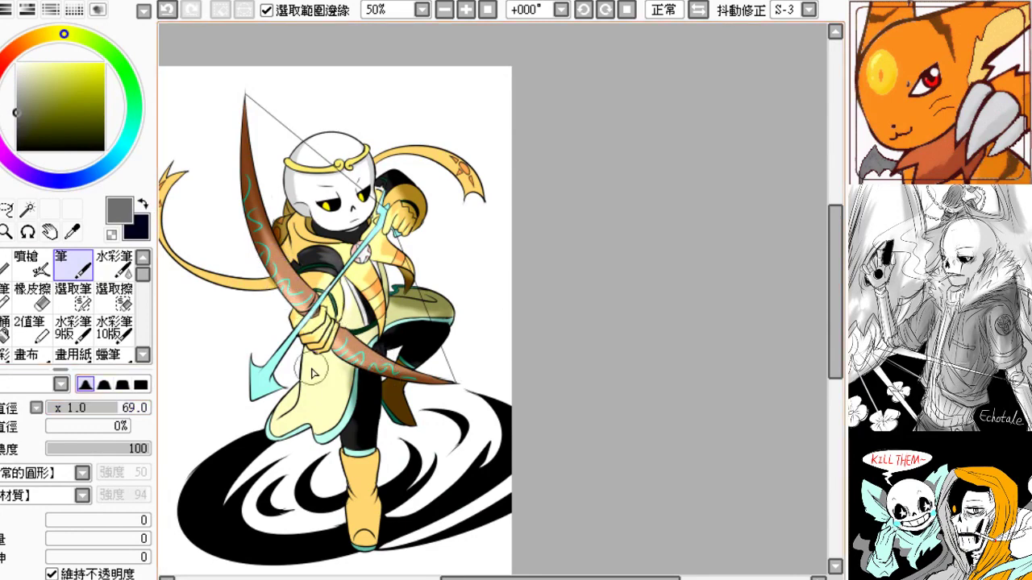
- Brush a shadow down the side of the skull facing the raised arm, undoing and restoring strokes to compare the result
drag(309, 441, 325, 468)
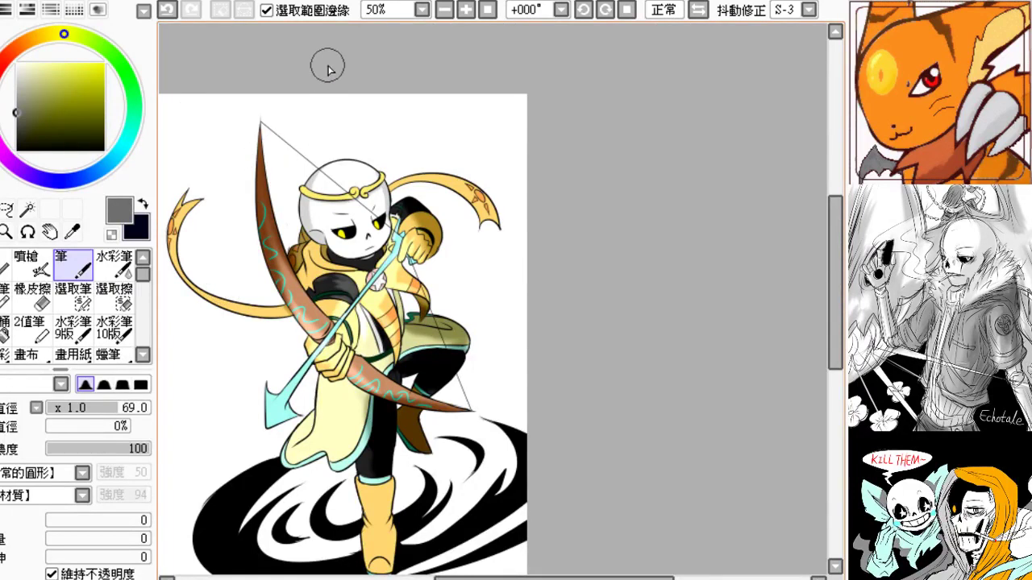
drag(433, 71, 401, 51)
click(445, 9)
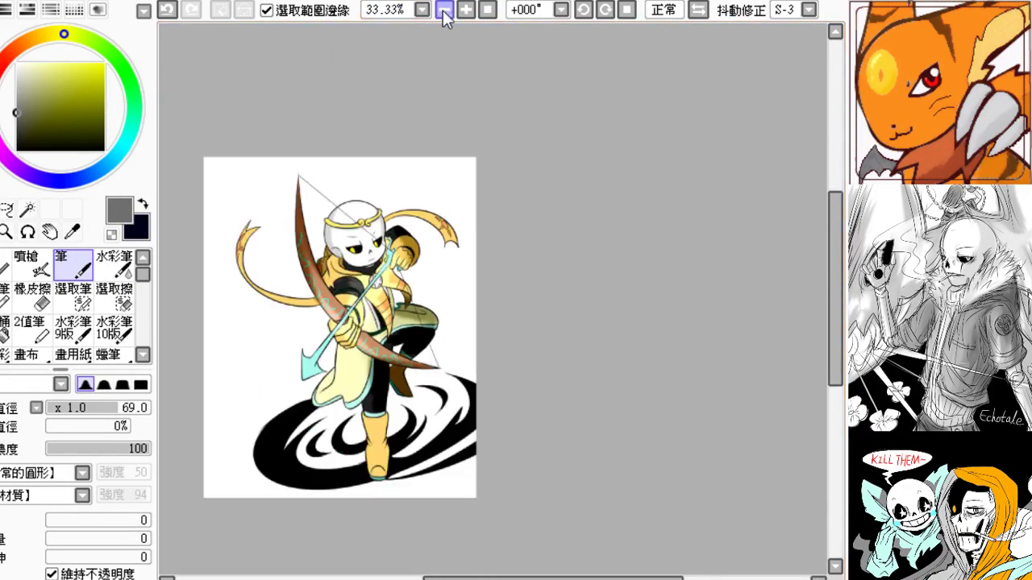
click(466, 9)
drag(392, 100, 532, 108)
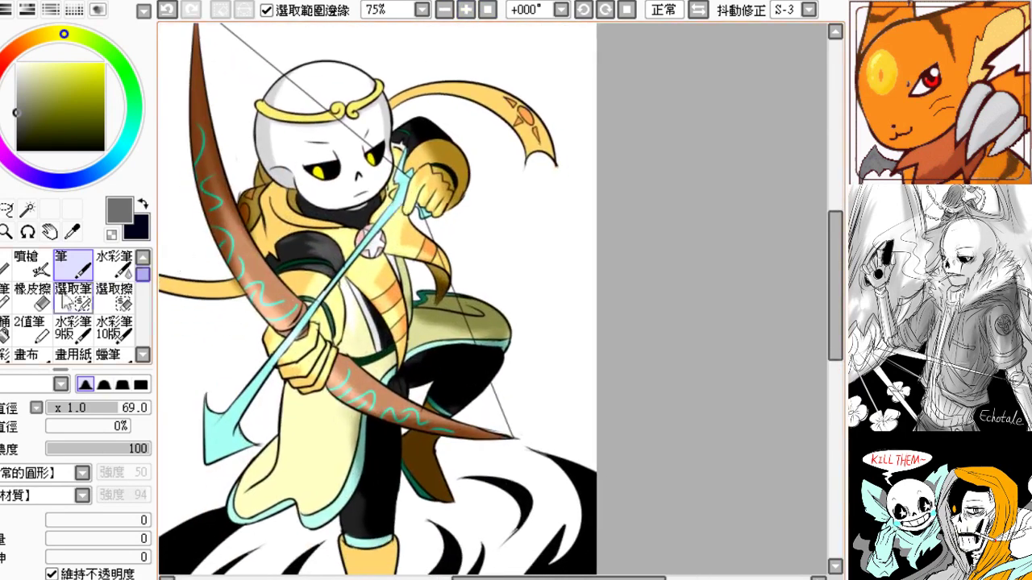
mouse_move(386, 142)
mouse_down()
mouse_move(364, 157)
mouse_move(377, 164)
mouse_up()
key(ctrl+z)
key(ctrl+z)
key(ctrl+z)
mouse_move(361, 116)
mouse_down()
mouse_move(412, 244)
mouse_move(409, 209)
mouse_up()
key(ctrl+z)
key(ctrl+z)
key(ctrl+y)
key(ctrl+z)
drag(352, 309, 345, 268)
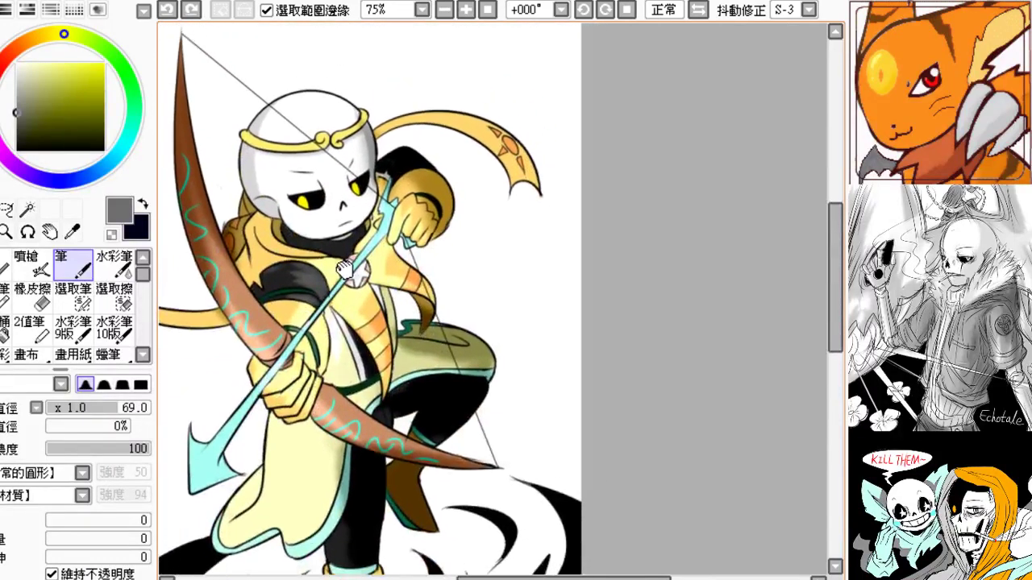
key(ctrl+y)
- Set the watercolour brush to density 15 at size 85 and build up a soft shadow on the skull beside the headband
click(32, 296)
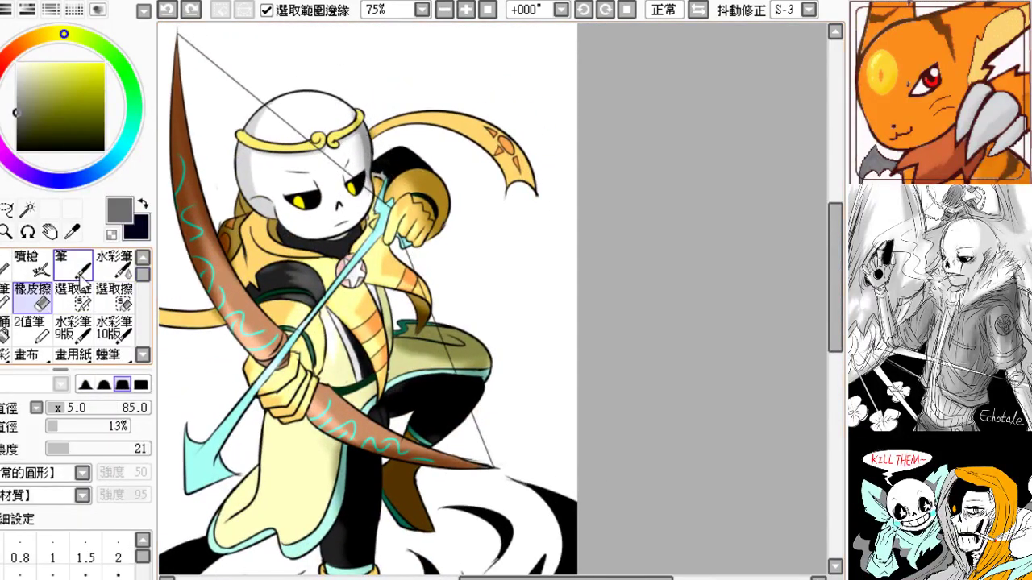
click(114, 265)
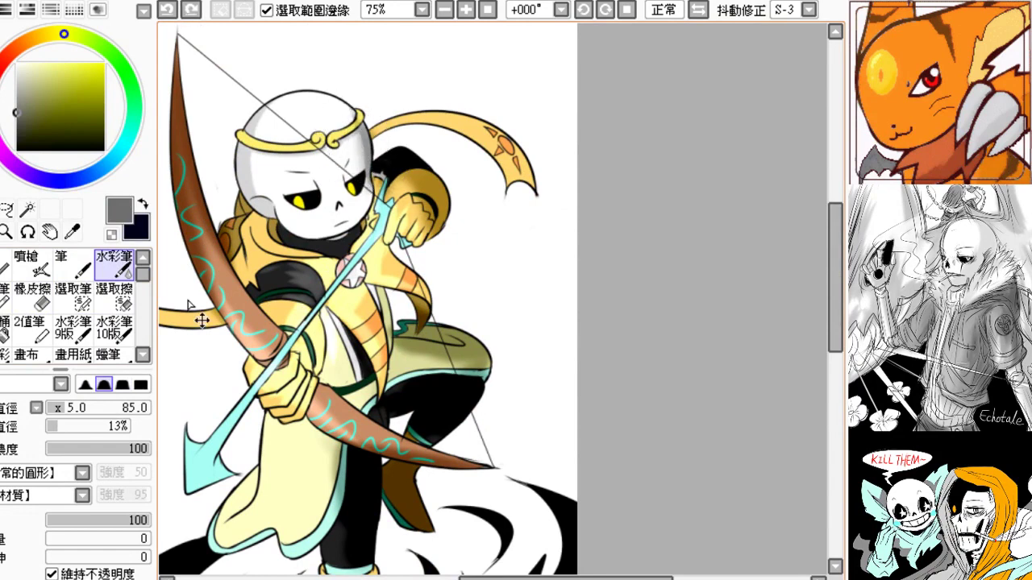
drag(81, 449, 62, 452)
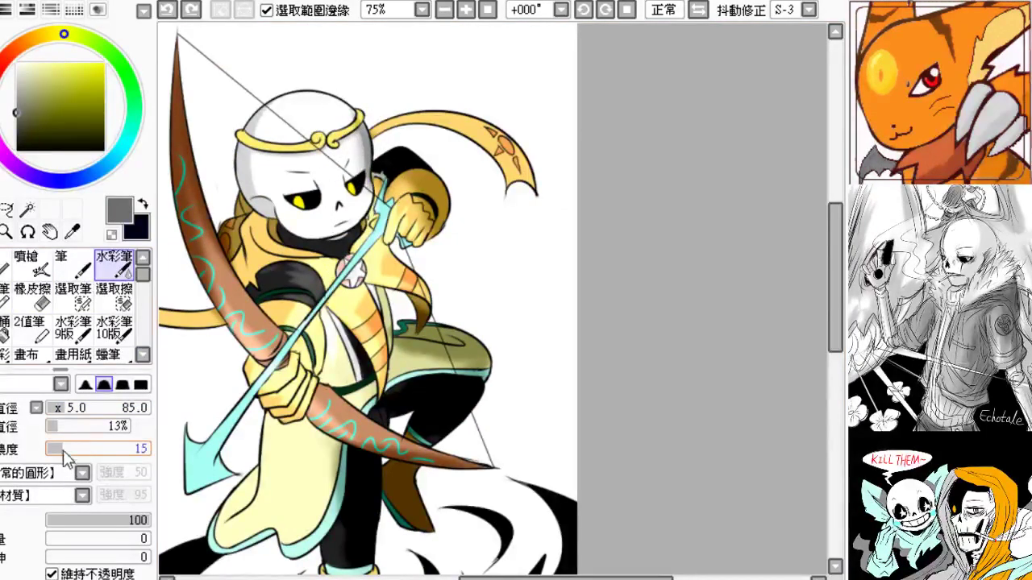
mouse_move(381, 134)
mouse_down()
mouse_move(374, 153)
mouse_move(339, 113)
mouse_move(293, 91)
mouse_move(310, 87)
mouse_up()
key(ctrl+z)
key(ctrl+z)
mouse_move(391, 168)
mouse_down()
mouse_move(317, 84)
mouse_move(353, 109)
mouse_up()
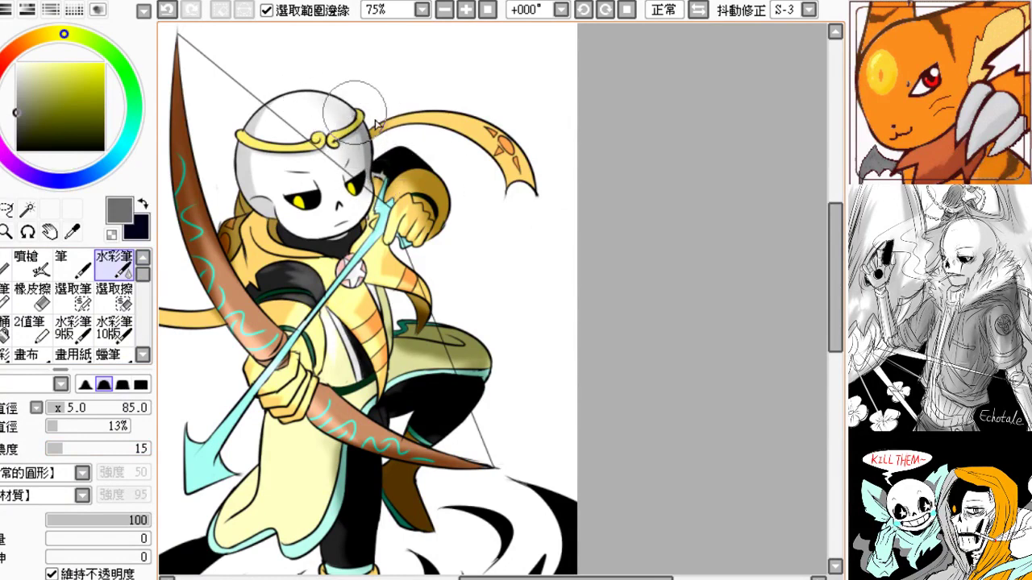
drag(403, 149, 374, 121)
drag(395, 161, 355, 116)
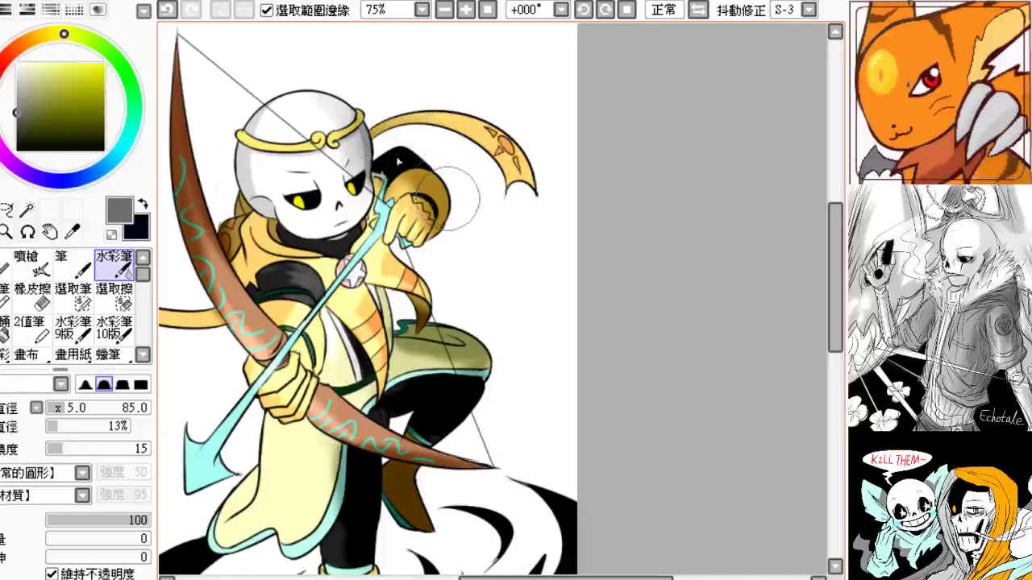
- Brush soft shading on the long scarf tail beside the bow and undo the last stroke
drag(235, 295, 333, 263)
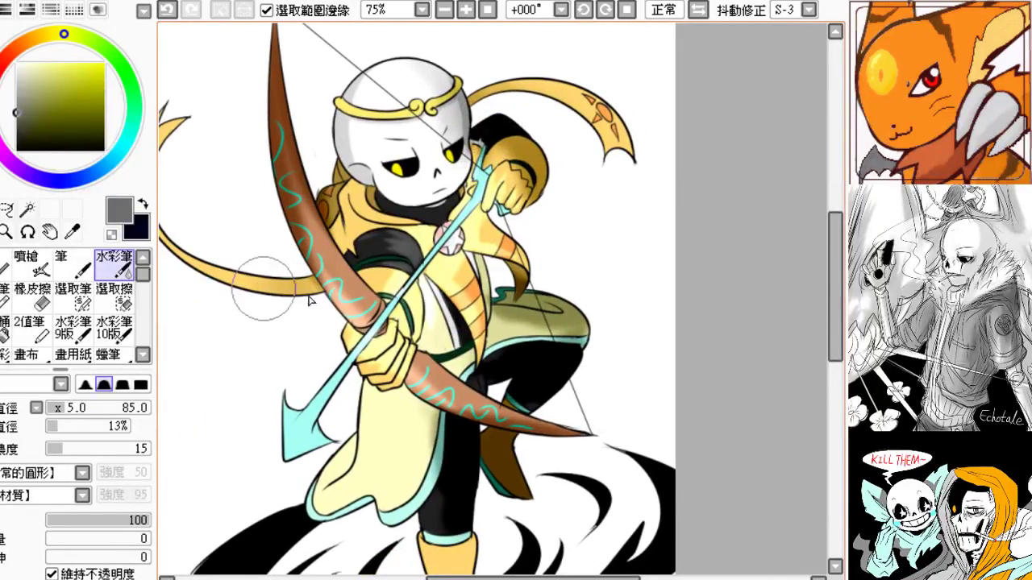
mouse_move(265, 298)
mouse_down()
mouse_move(375, 339)
mouse_move(252, 293)
mouse_up()
mouse_move(243, 248)
mouse_down()
mouse_move(293, 276)
mouse_move(274, 296)
mouse_up()
key(ctrl+z)
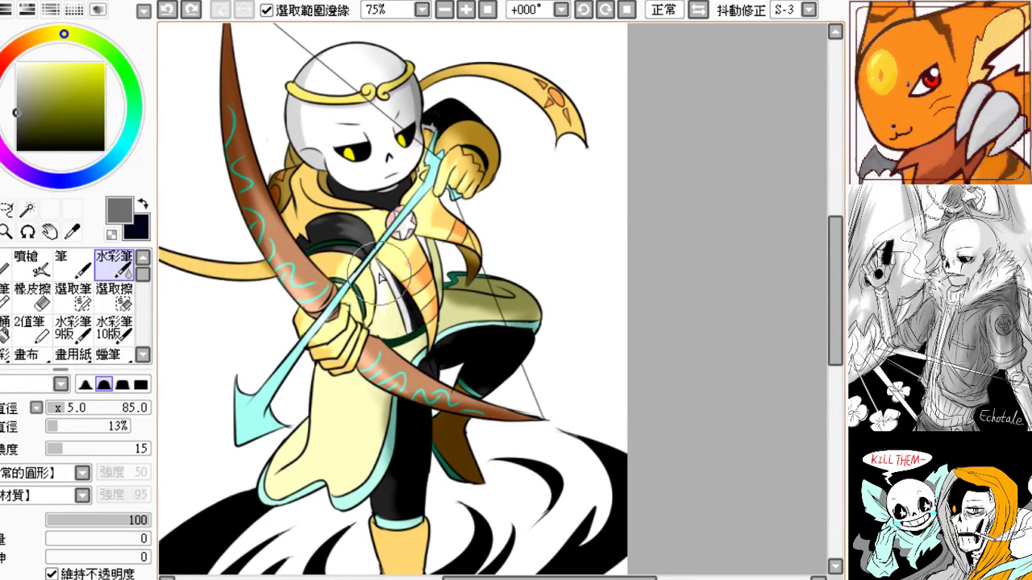
drag(380, 275, 329, 306)
- Undo a trial stroke on the robe over the raised thigh and brush soft shading over the skull's crown and side
drag(357, 108, 334, 80)
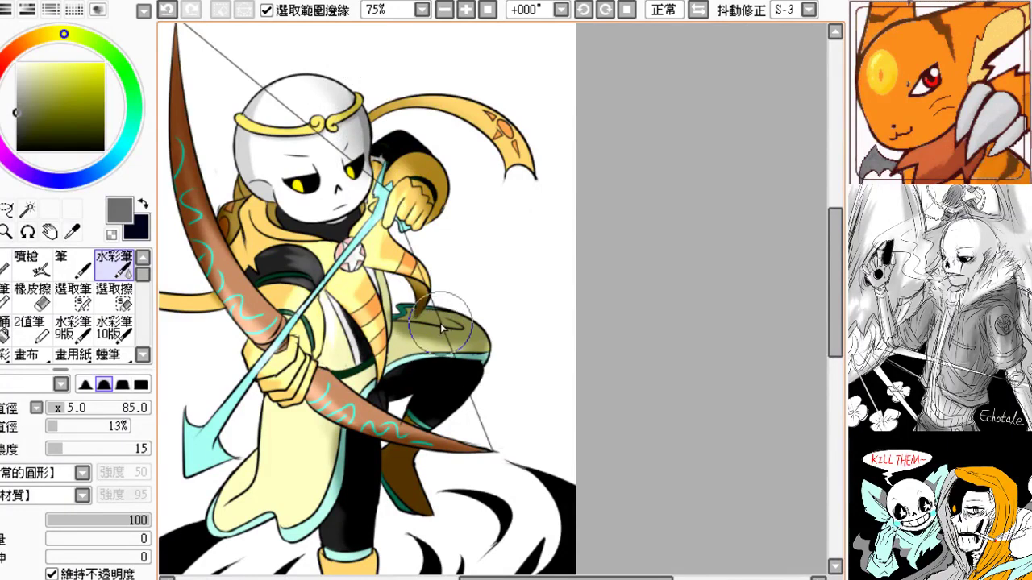
drag(442, 333, 434, 328)
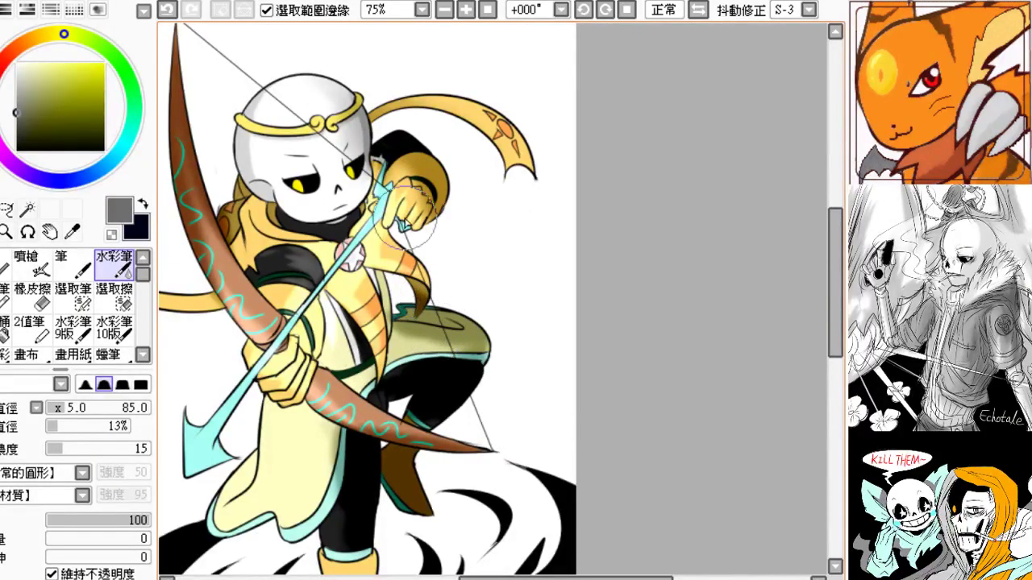
key(ctrl+z)
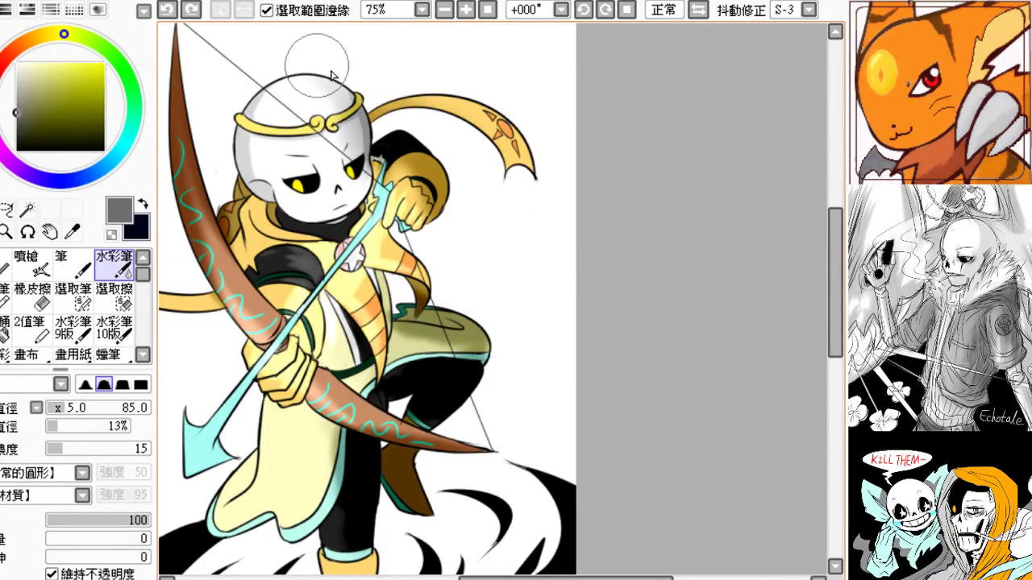
drag(318, 66, 366, 179)
drag(402, 240, 365, 204)
- Try soft watercolour shading on the robe around the waist and the lower coat panel
scroll(423, 237, down, 1)
scroll(422, 237, left, 1)
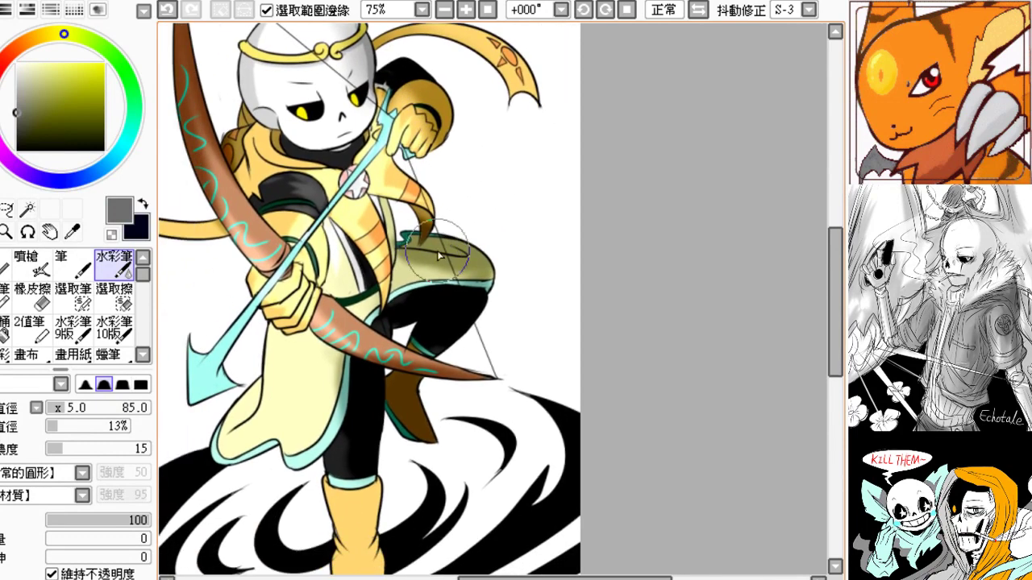
mouse_move(375, 300)
mouse_down()
mouse_move(366, 313)
mouse_move(371, 295)
mouse_up()
drag(356, 388, 357, 348)
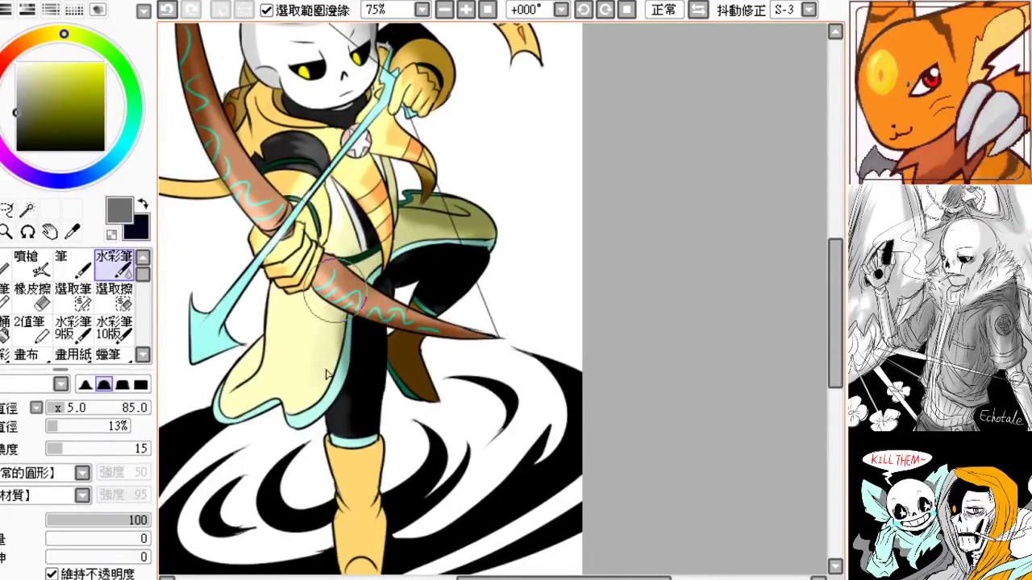
scroll(339, 390, down, 2)
scroll(339, 391, right, 1)
key(ctrl+z)
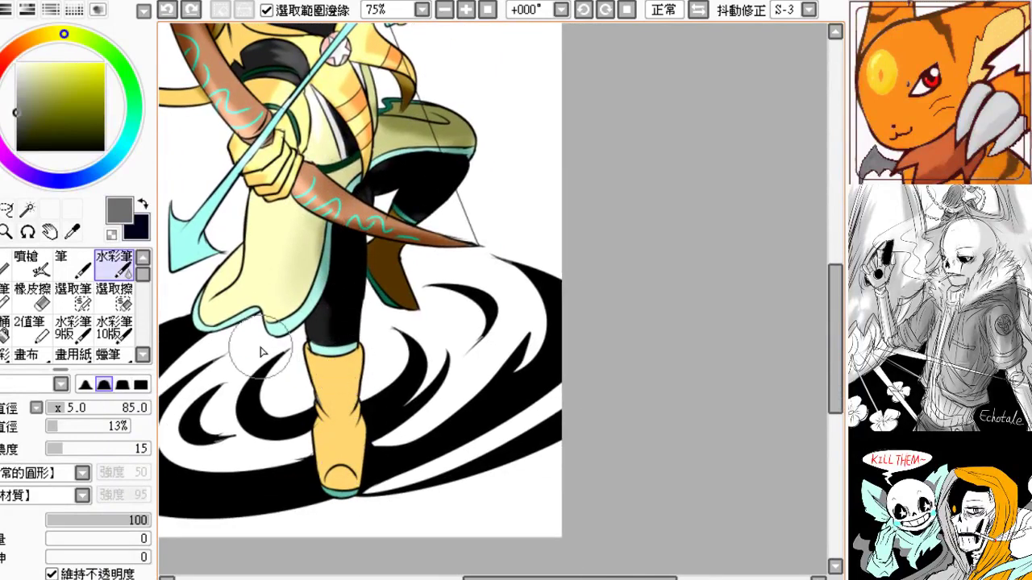
- Use the pen brush at size 69 to shade the standing leg's boot, undoing and restoring strokes to compare the result
click(73, 266)
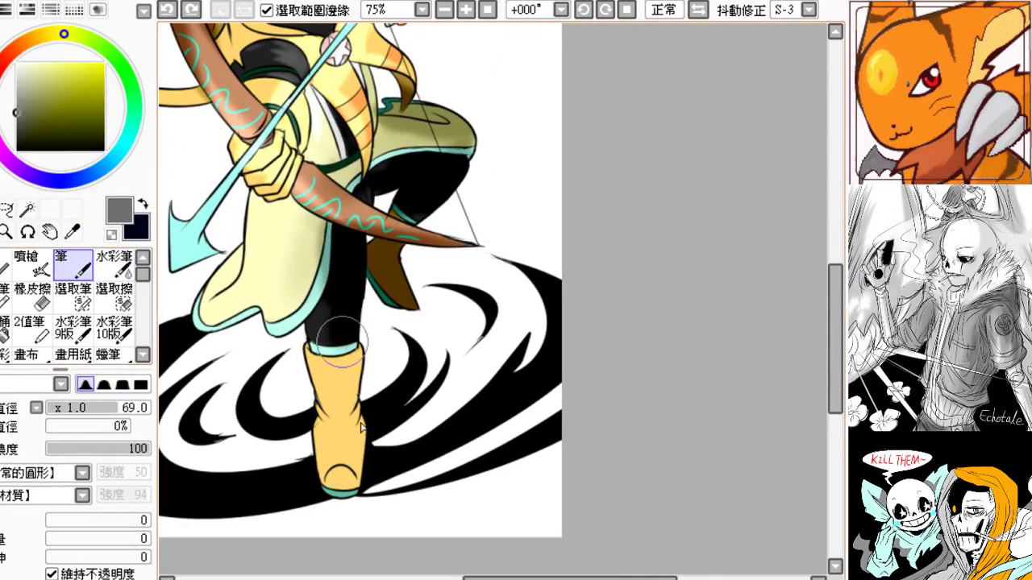
key(ctrl+z)
drag(352, 345, 364, 470)
key(ctrl+z)
key(ctrl+y)
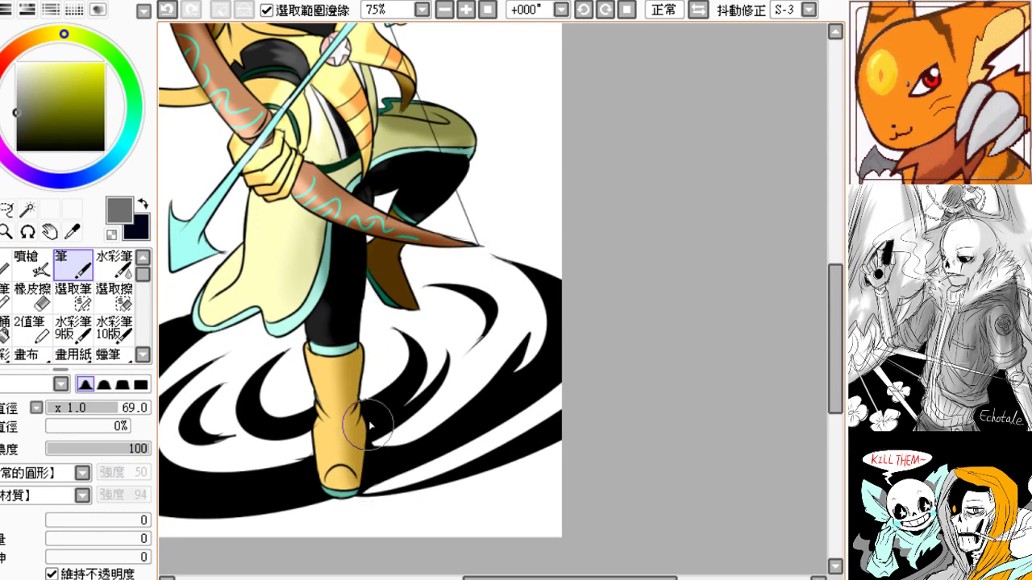
scroll(359, 354, up, 1)
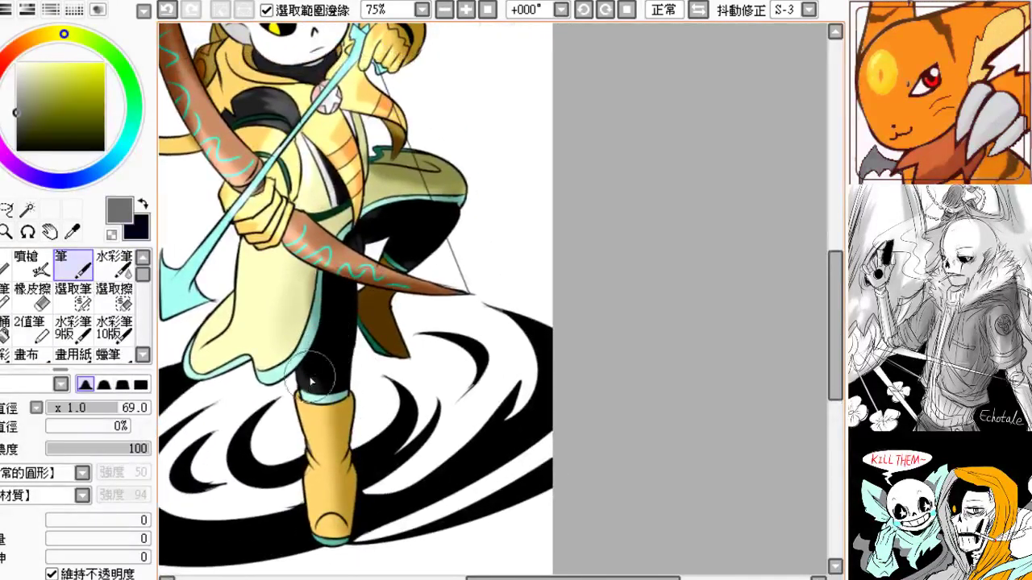
key(ctrl+z)
key(ctrl+y)
key(ctrl+z)
scroll(371, 536, down, 2)
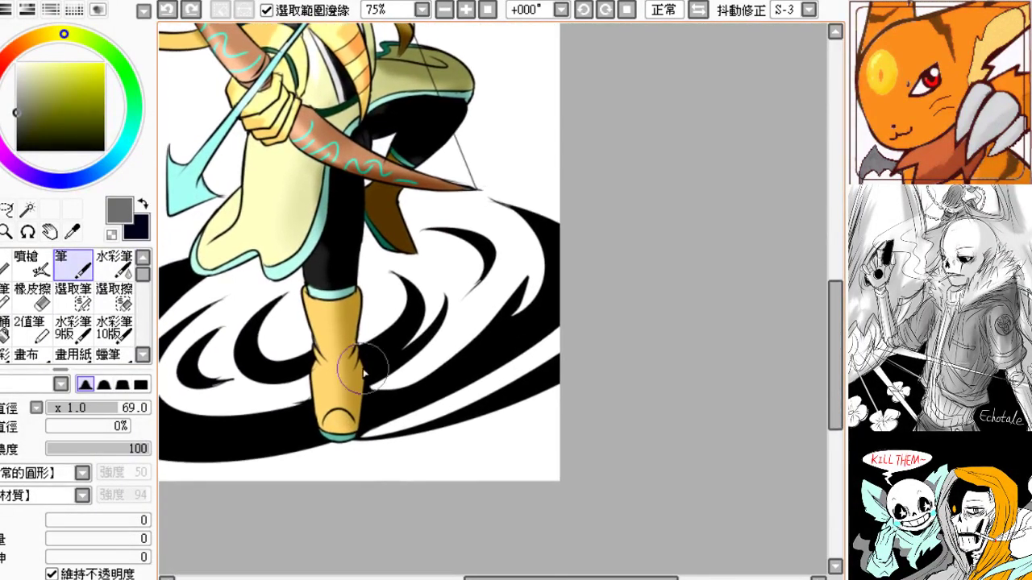
key(ctrl+y)
key(ctrl+z)
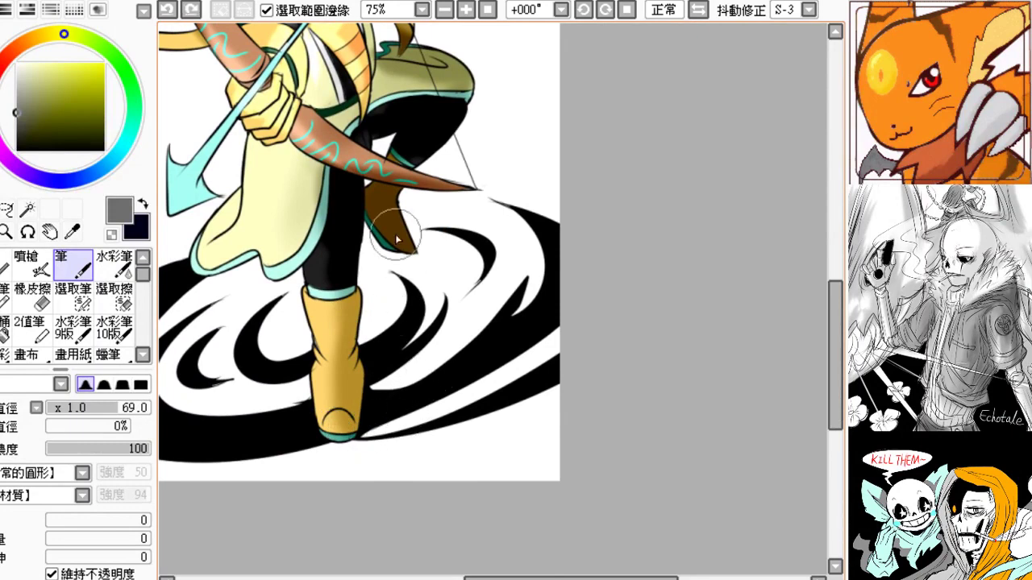
- Check the whole figure from a distance and restore the last undone shadow stroke
click(448, 10)
click(447, 9)
drag(430, 86, 373, 153)
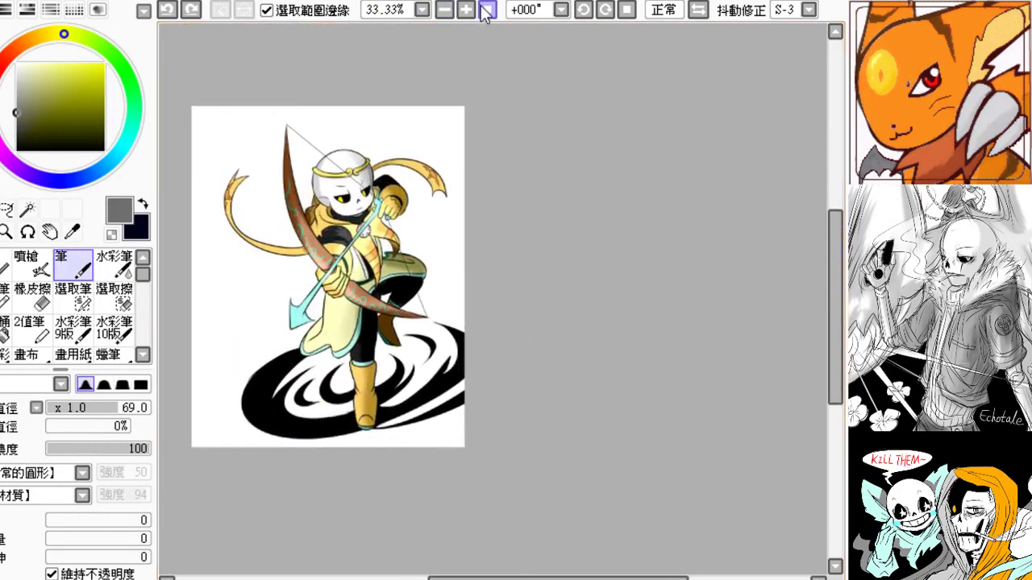
click(488, 10)
drag(440, 197, 276, 187)
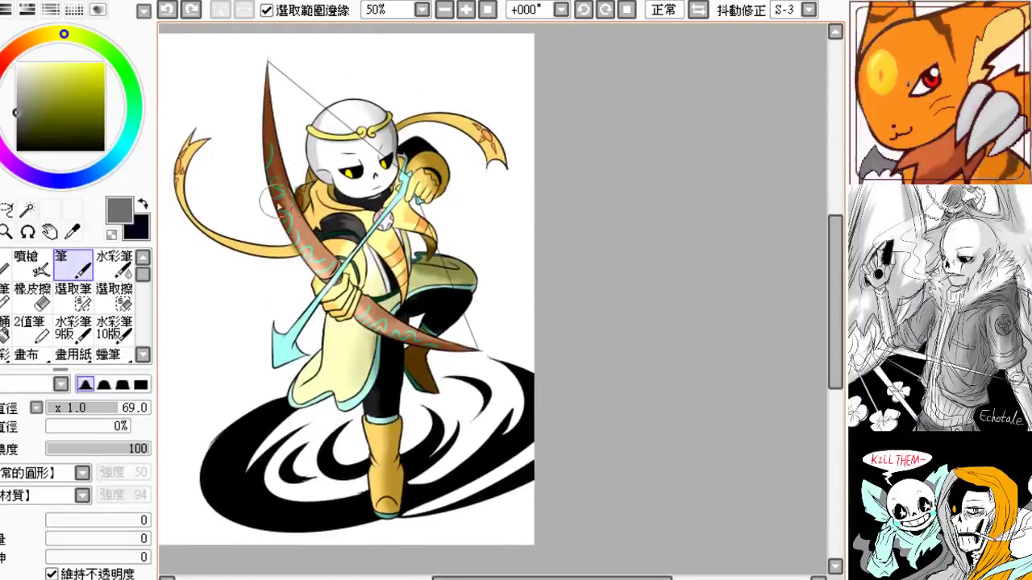
drag(304, 258, 282, 241)
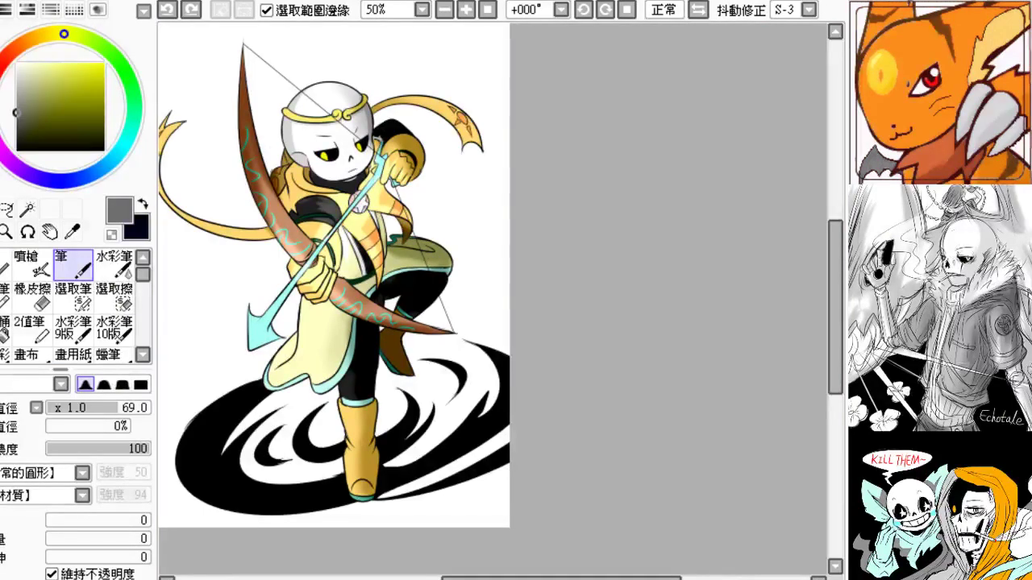
key(ctrl+y)
- Pick a teal colour, try a bucket fill on the chest area and undo the fill
click(7, 56)
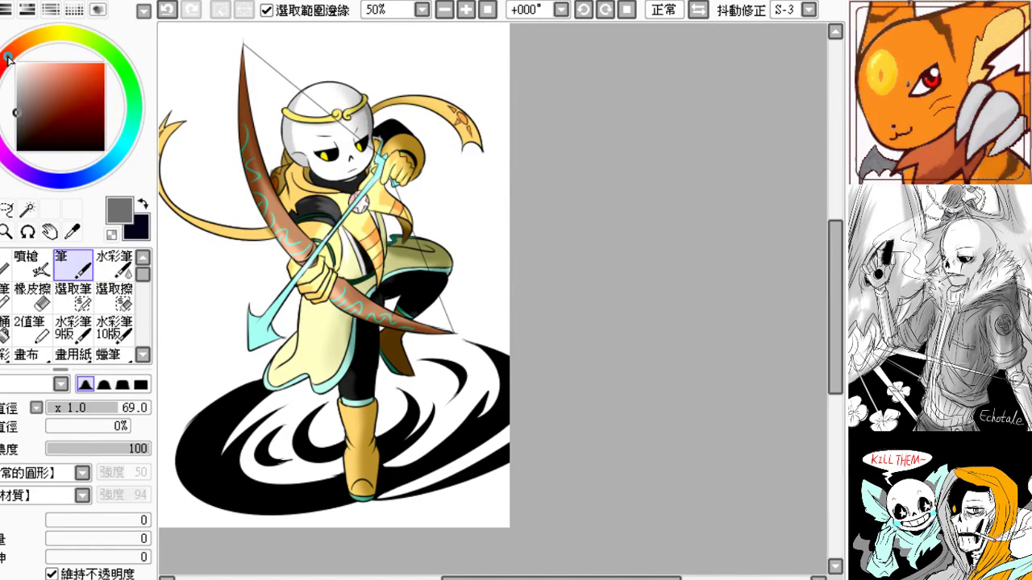
click(123, 145)
click(67, 84)
click(5, 326)
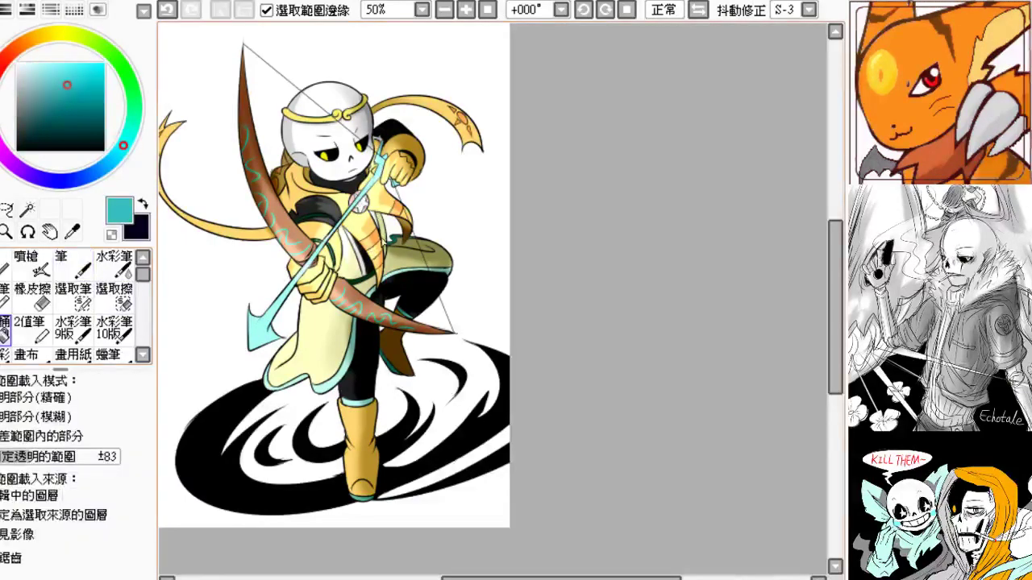
click(347, 257)
key(ctrl+z)
- Choose the size 130 soft brush and try a teal glow along the arrow and both hands, undoing unsuitable strokes
click(32, 297)
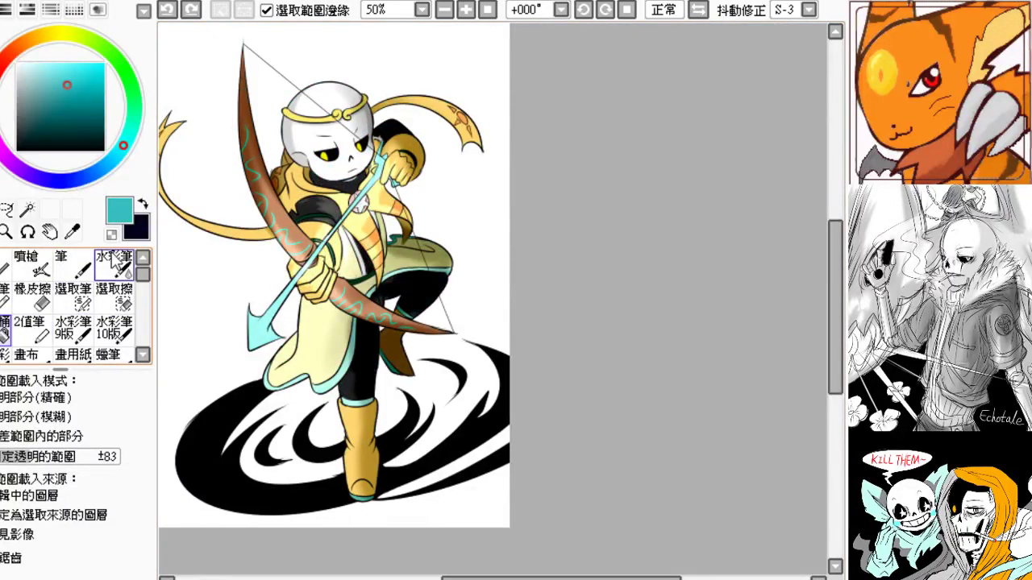
click(7, 354)
drag(69, 409, 73, 409)
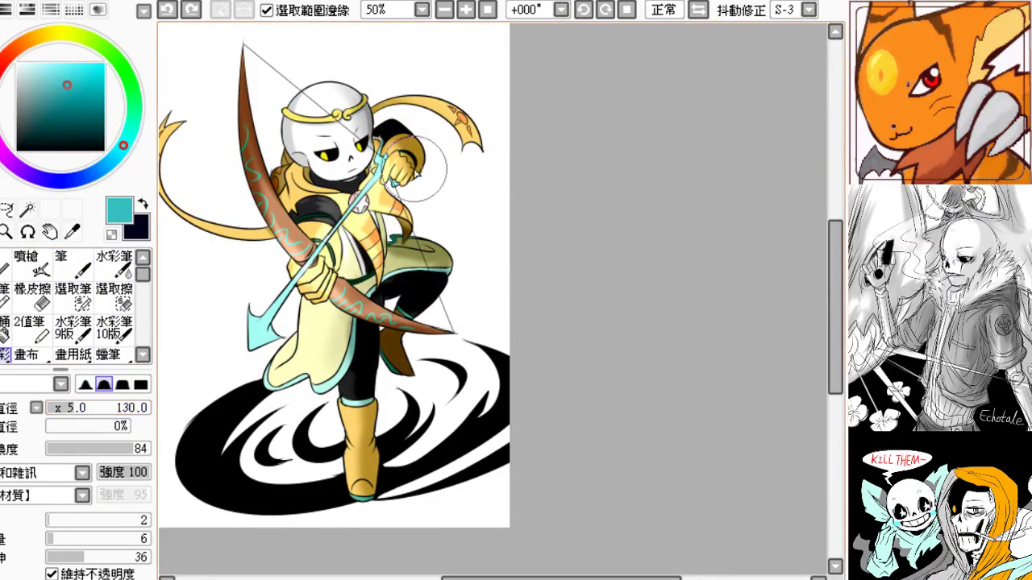
mouse_move(395, 148)
mouse_down()
mouse_move(252, 328)
mouse_move(306, 269)
mouse_move(224, 350)
mouse_up()
key(ctrl+z)
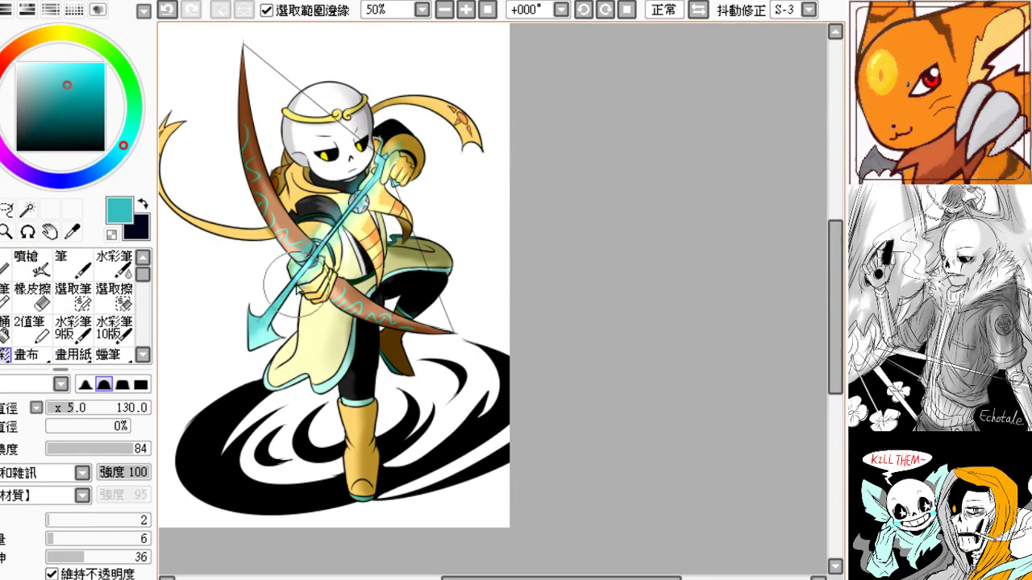
mouse_move(412, 149)
mouse_down()
mouse_move(402, 172)
mouse_move(402, 214)
mouse_move(416, 151)
mouse_move(295, 299)
mouse_up()
key(ctrl+z)
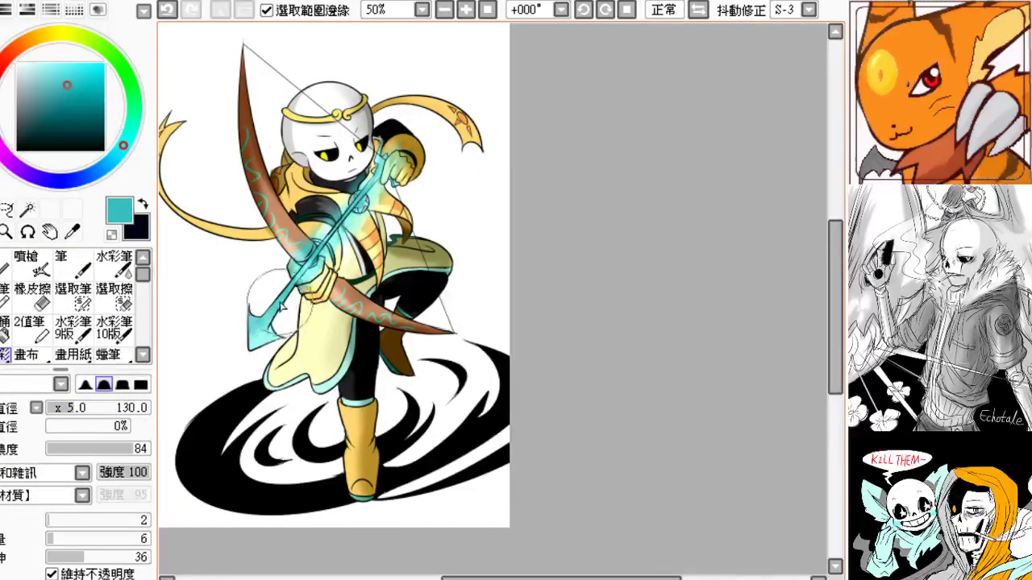
key(ctrl+z)
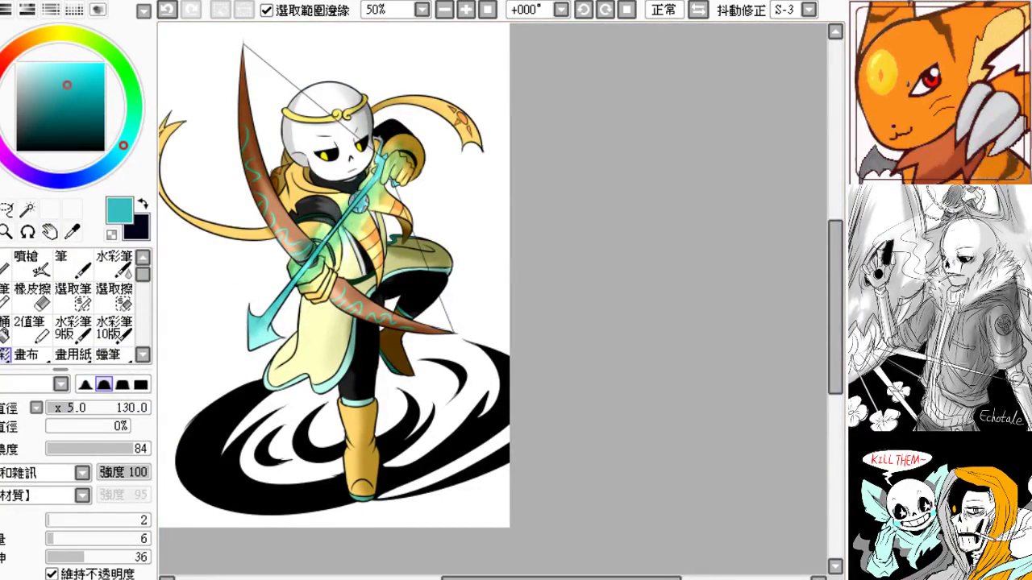
- Compare variants of the teal glow around the arrow and hands by undoing and restoring changes, keeping the bright cyan version
key(ctrl+z)
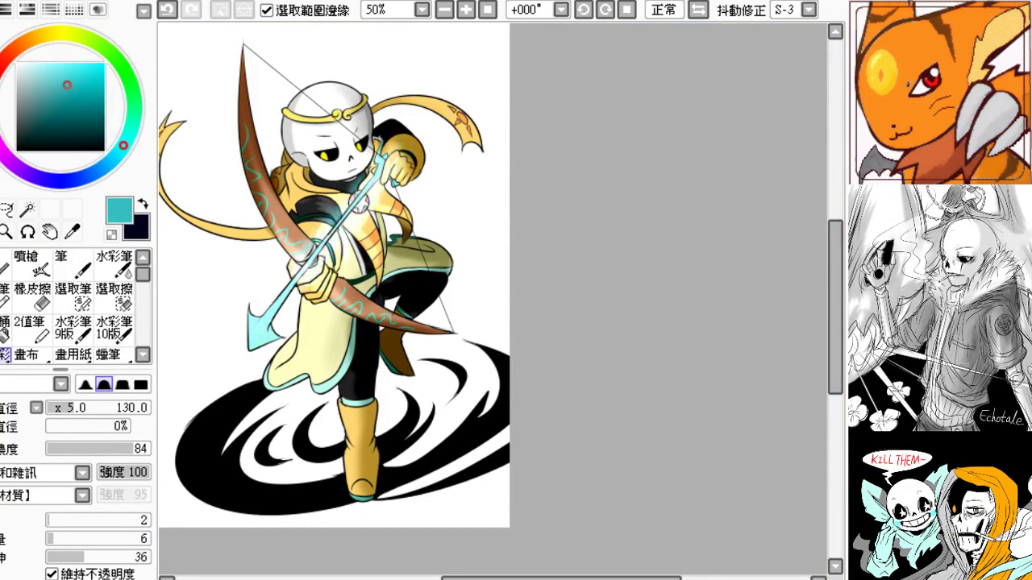
key(ctrl+z)
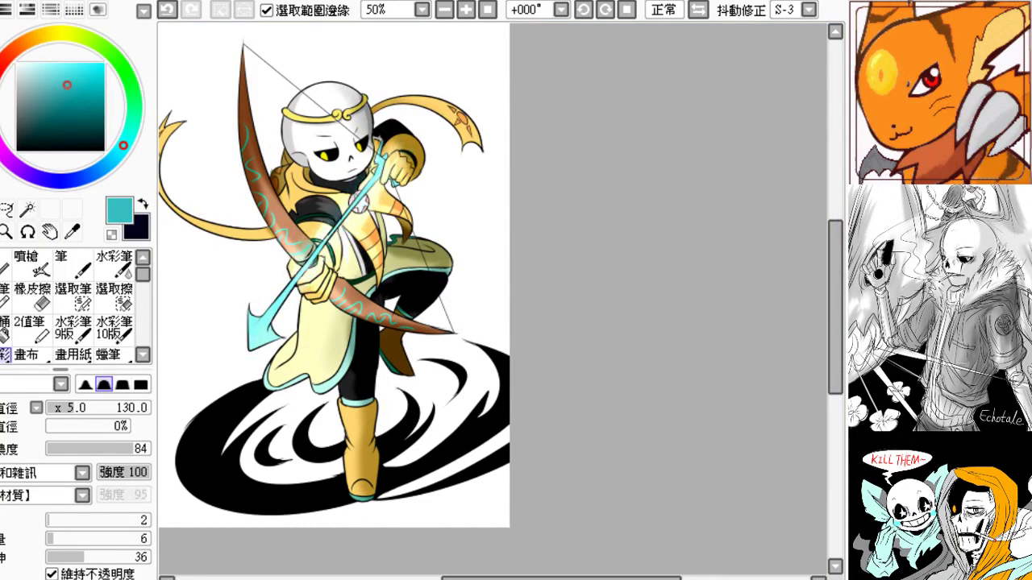
key(ctrl+z)
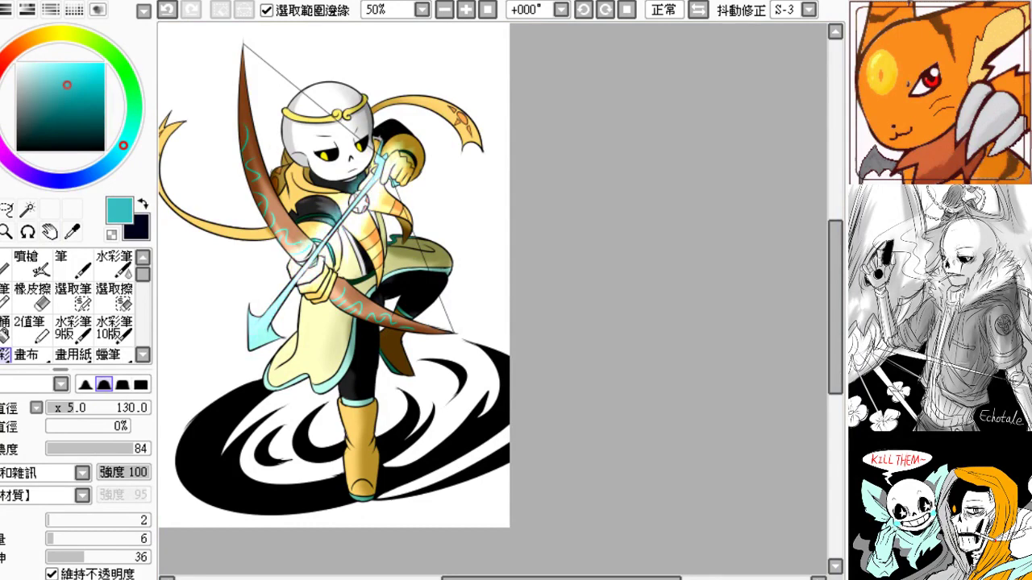
key(ctrl+z)
key(ctrl+y)
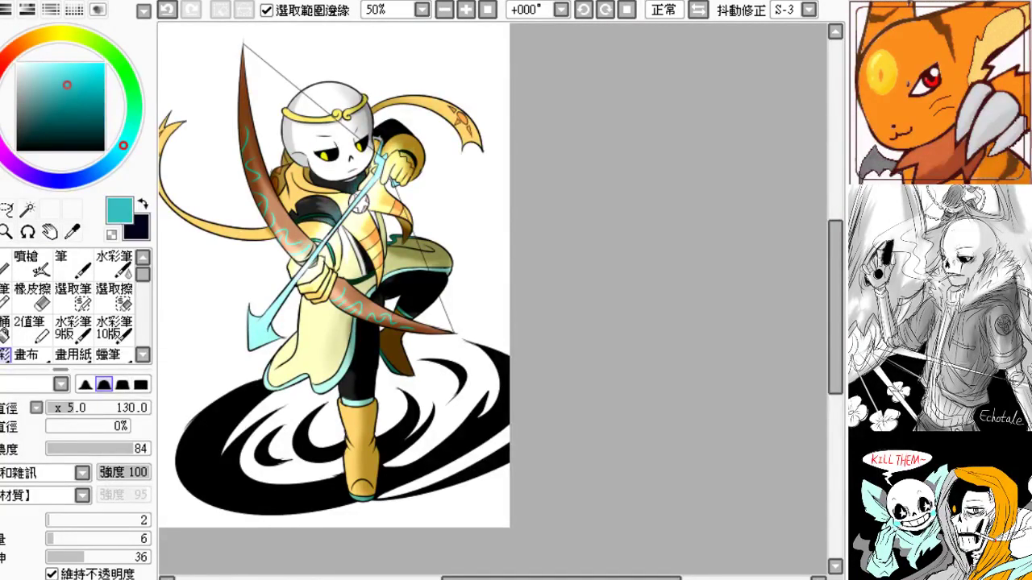
key(ctrl+y)
key(ctrl+z)
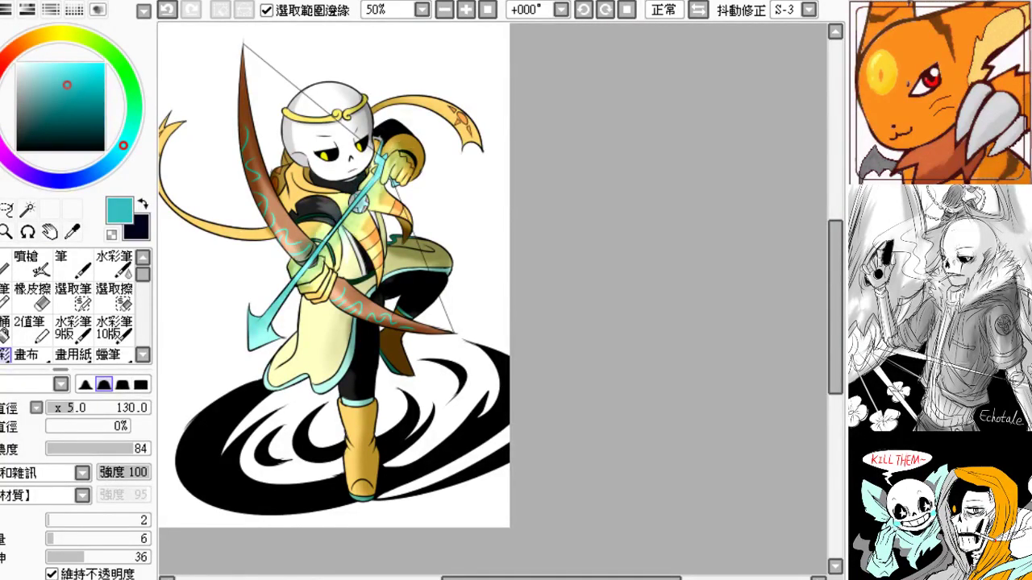
key(ctrl+z)
key(ctrl+y)
key(ctrl+z)
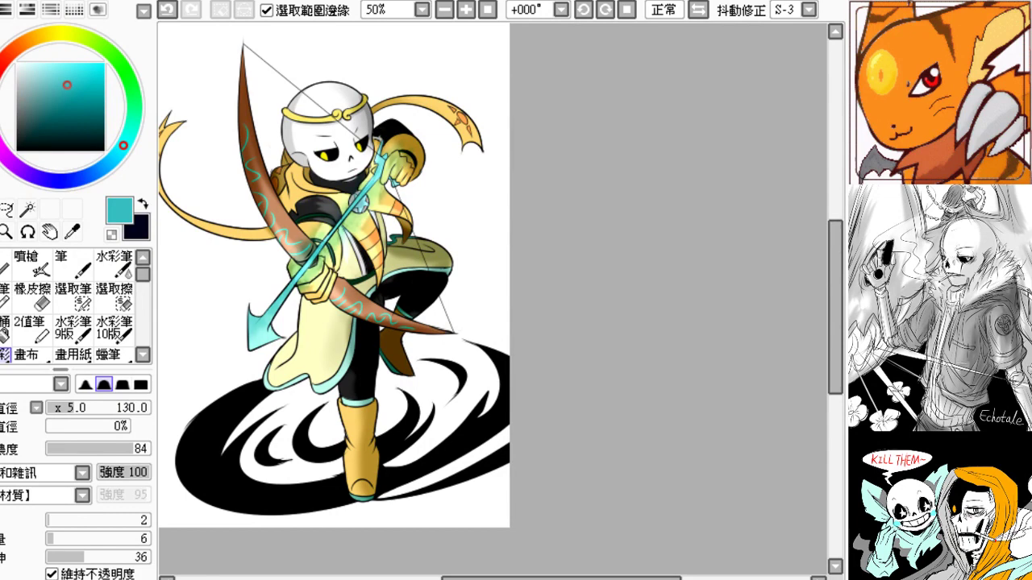
key(ctrl+z)
key(ctrl+y)
key(ctrl+z)
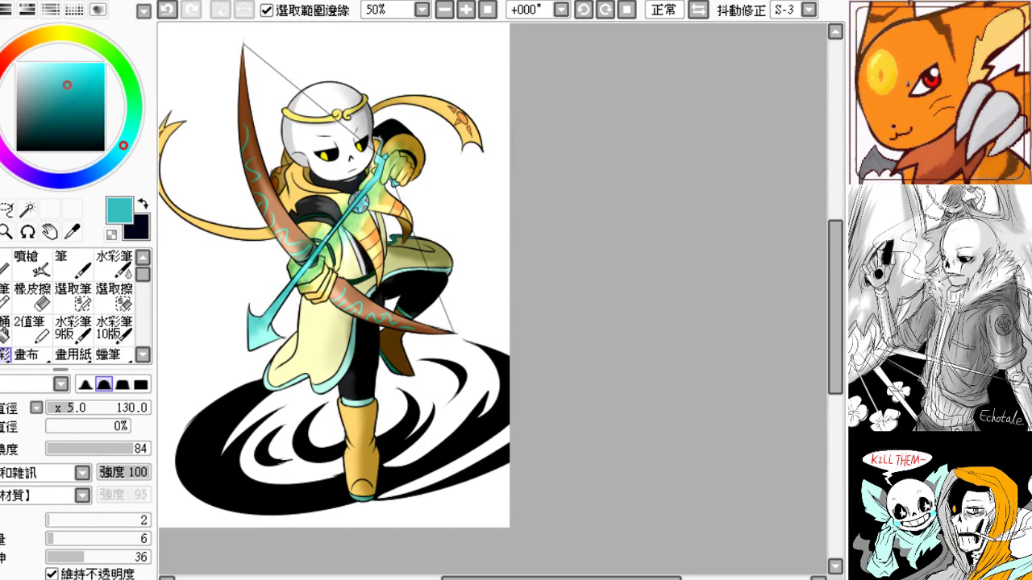
key(ctrl+y)
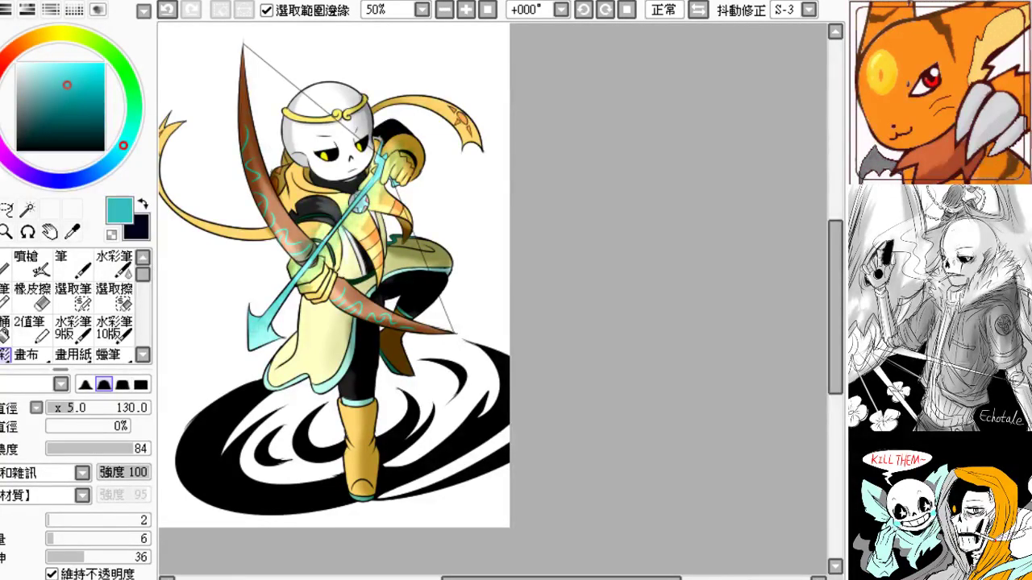
key(ctrl+y)
key(ctrl+y)
key(ctrl+y)
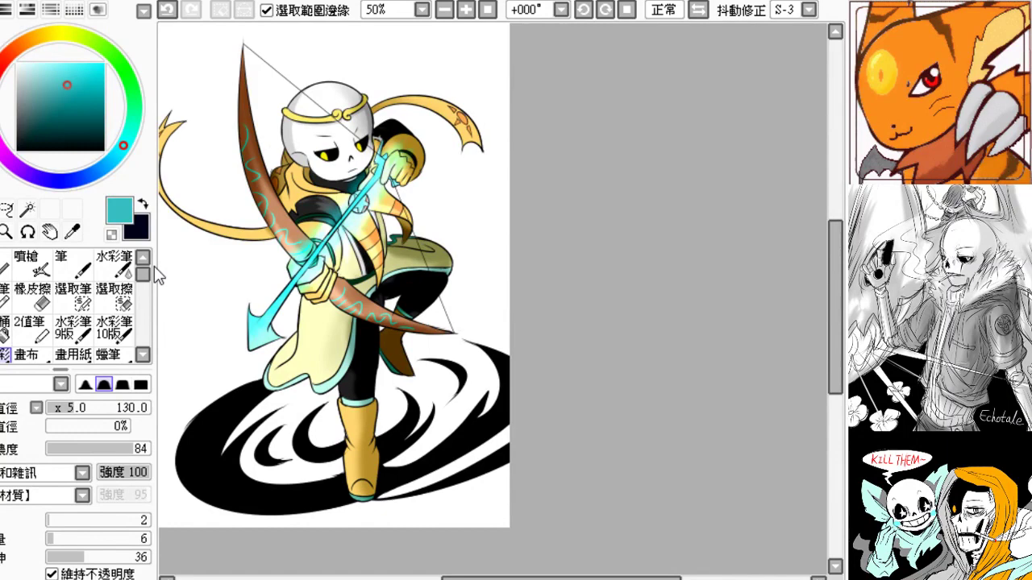
- Try a soft teal glow on the lower coat panel and undo the strokes
mouse_move(319, 360)
mouse_down()
mouse_move(374, 373)
mouse_move(306, 340)
mouse_up()
drag(298, 279, 337, 301)
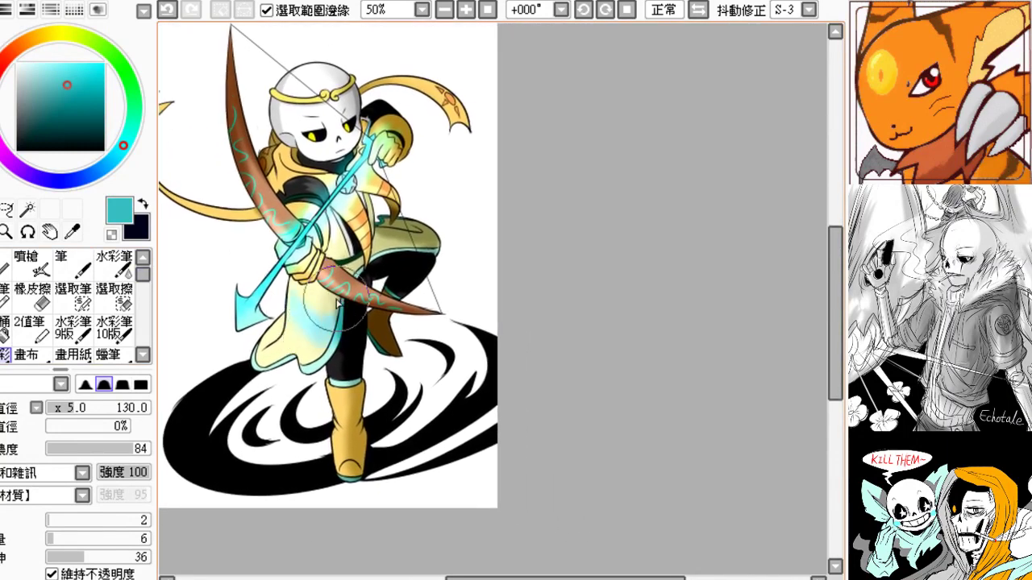
key(ctrl+z)
mouse_move(299, 244)
mouse_down()
mouse_move(265, 283)
mouse_move(269, 310)
mouse_move(264, 300)
mouse_move(298, 258)
mouse_move(322, 358)
mouse_up()
key(ctrl+z)
drag(304, 242, 312, 185)
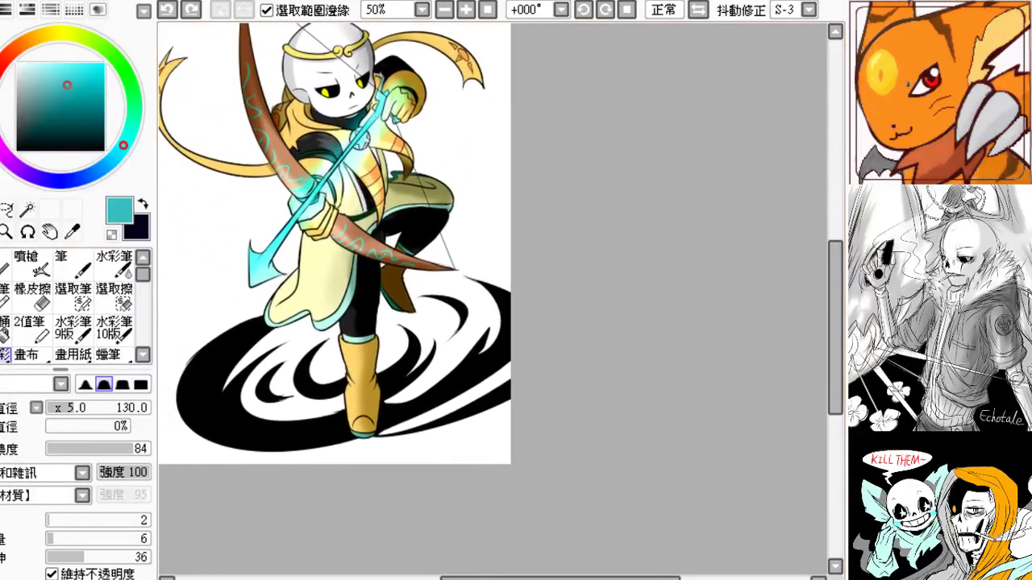
- Pick a fully saturated orange and brush it onto the black ground swirl around the standing boot, undoing trial strokes
click(10, 60)
click(31, 41)
drag(244, 357, 241, 328)
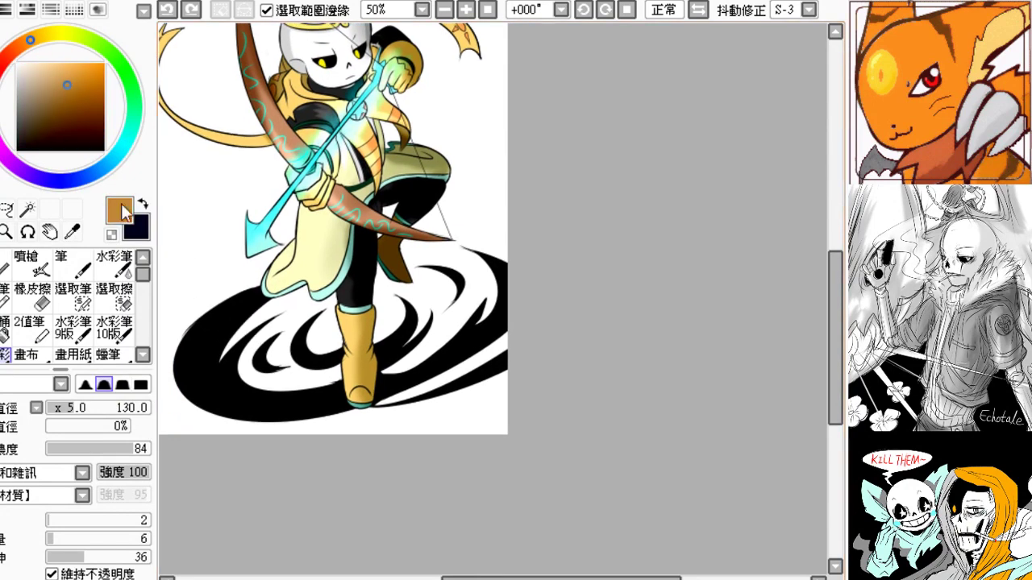
drag(73, 66, 138, 38)
drag(313, 378, 271, 360)
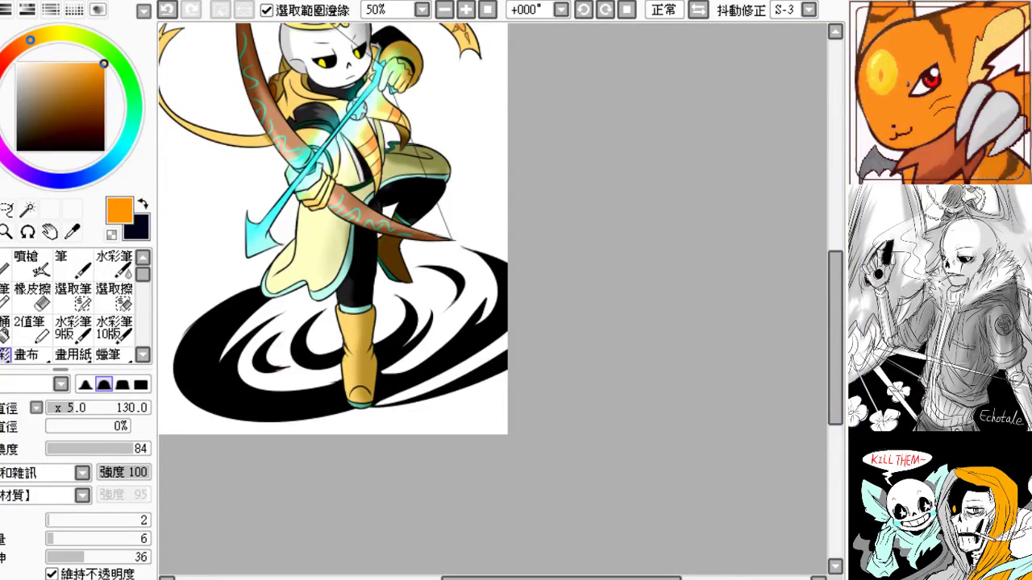
drag(282, 396, 324, 416)
key(ctrl+z)
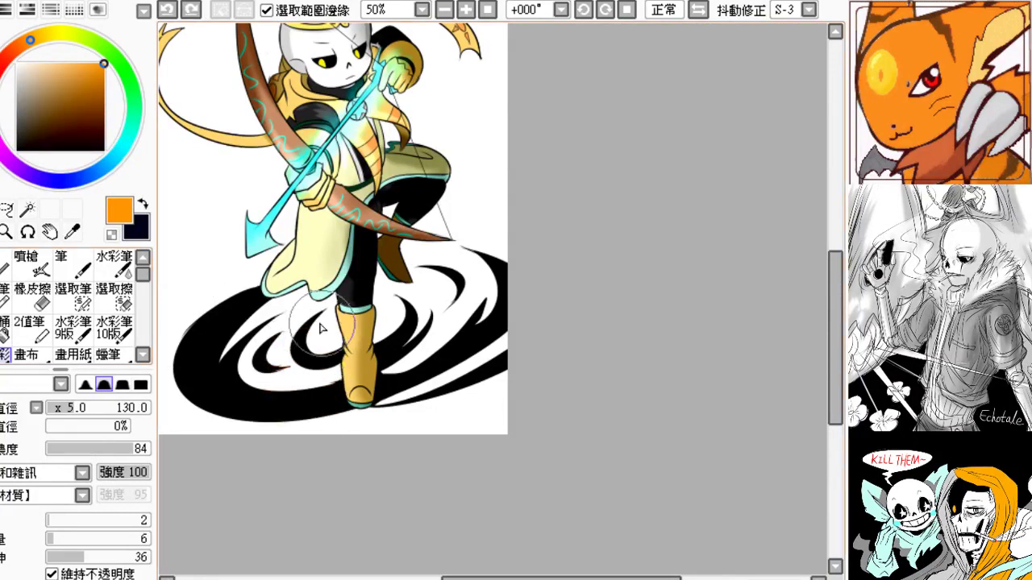
mouse_move(323, 331)
mouse_down()
mouse_move(354, 428)
mouse_move(341, 368)
mouse_move(327, 427)
mouse_move(341, 368)
mouse_move(337, 420)
mouse_move(398, 352)
mouse_move(388, 327)
mouse_move(392, 405)
mouse_move(394, 336)
mouse_move(380, 444)
mouse_move(395, 348)
mouse_move(369, 450)
mouse_up()
key(ctrl+z)
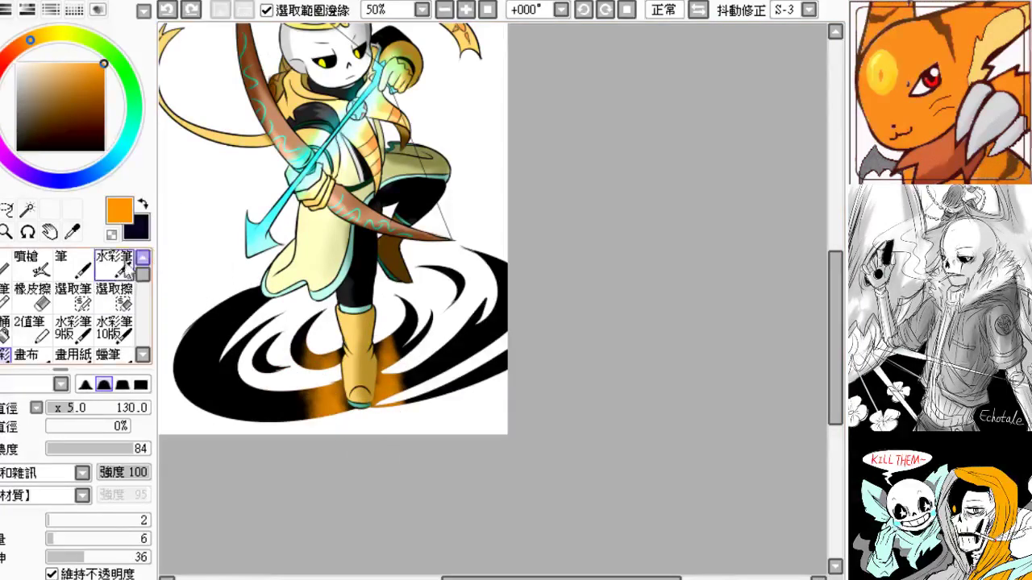
- Pick yellow and brush it onto the ground swirl on both sides of the orange area
click(55, 34)
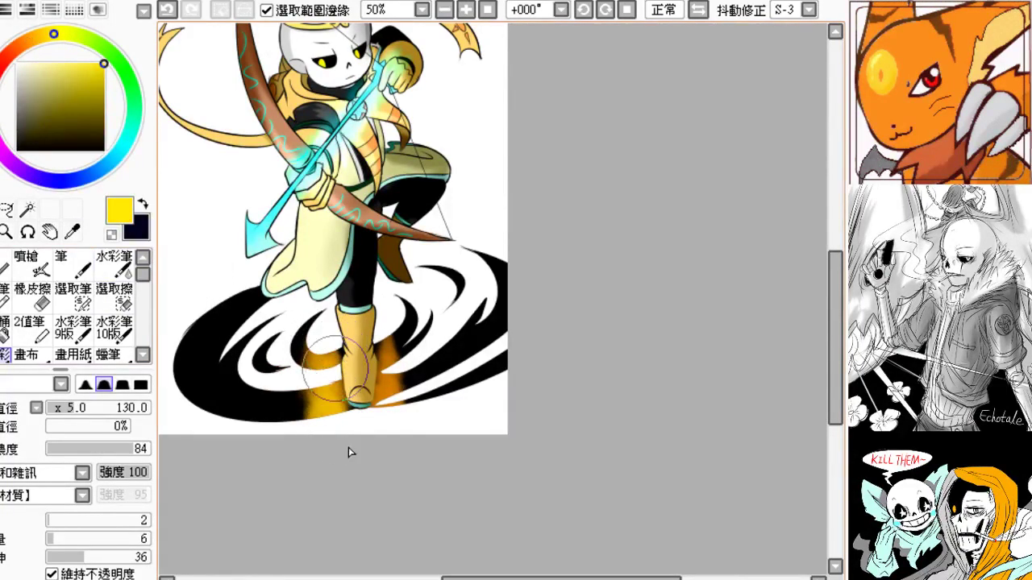
mouse_move(308, 336)
mouse_down()
mouse_move(319, 402)
mouse_move(281, 473)
mouse_move(296, 339)
mouse_move(326, 424)
mouse_move(400, 348)
mouse_move(402, 427)
mouse_move(388, 308)
mouse_move(395, 415)
mouse_up()
drag(359, 323, 340, 339)
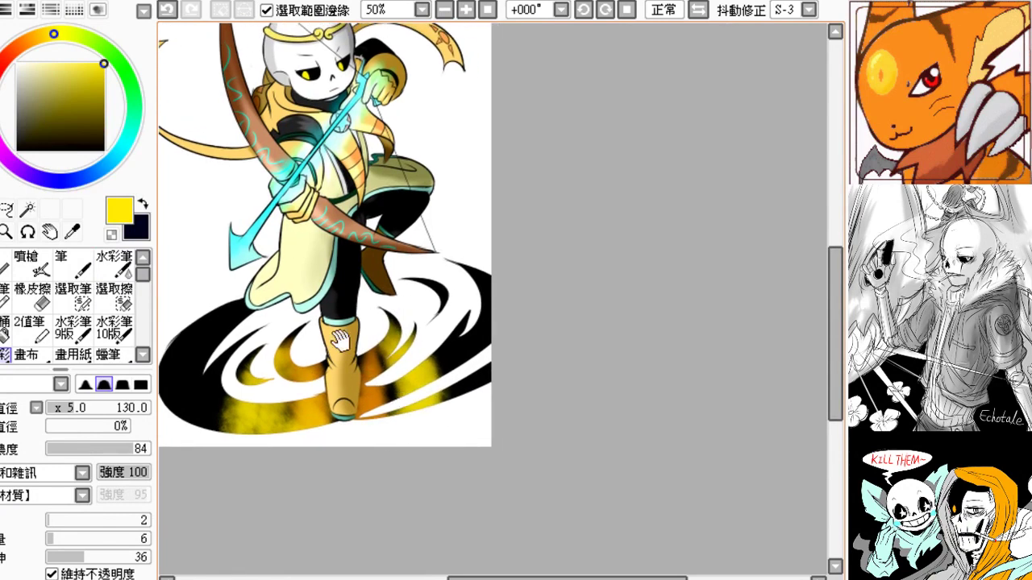
- Pick turquoise and brush it onto the outer left and right parts of the ground swirl
click(130, 132)
mouse_move(228, 344)
mouse_down()
mouse_move(222, 390)
mouse_move(240, 376)
mouse_move(229, 378)
mouse_up()
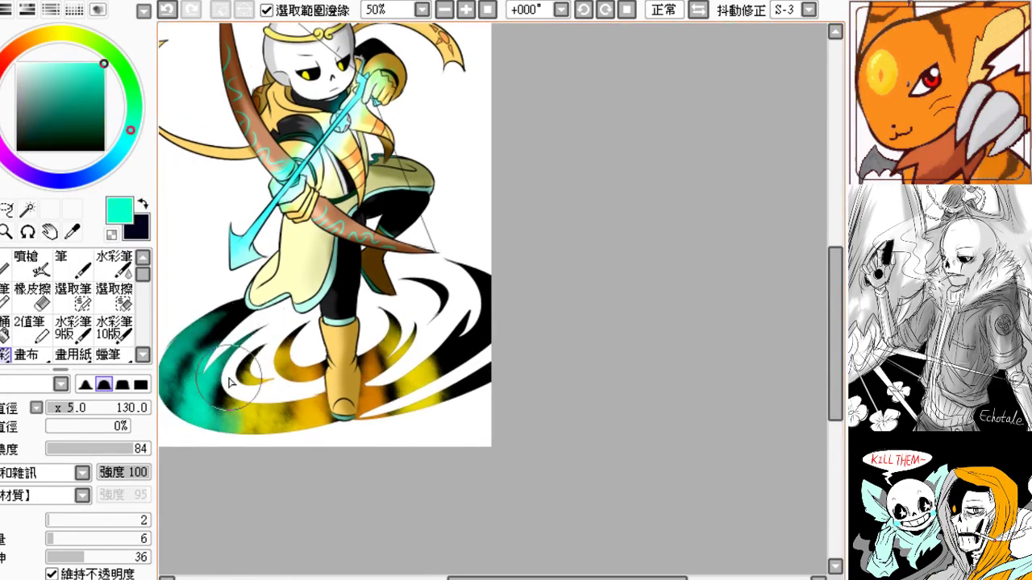
mouse_move(430, 325)
mouse_down()
mouse_move(436, 394)
mouse_move(489, 343)
mouse_move(468, 370)
mouse_up()
drag(414, 398, 434, 368)
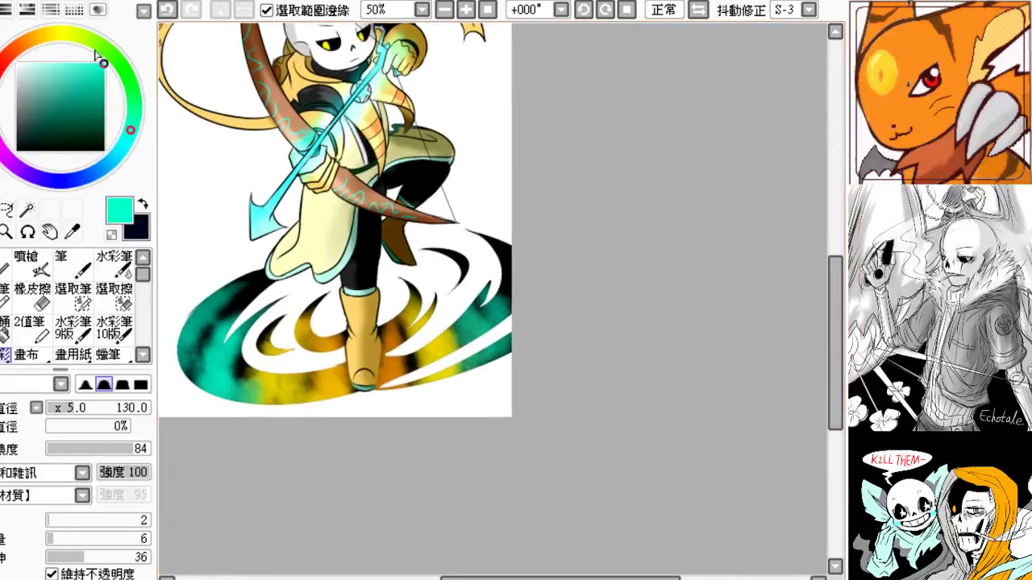
- Pick lime green and brush it onto the swirl between the yellow and turquoise areas and onto its upper right arc
click(38, 38)
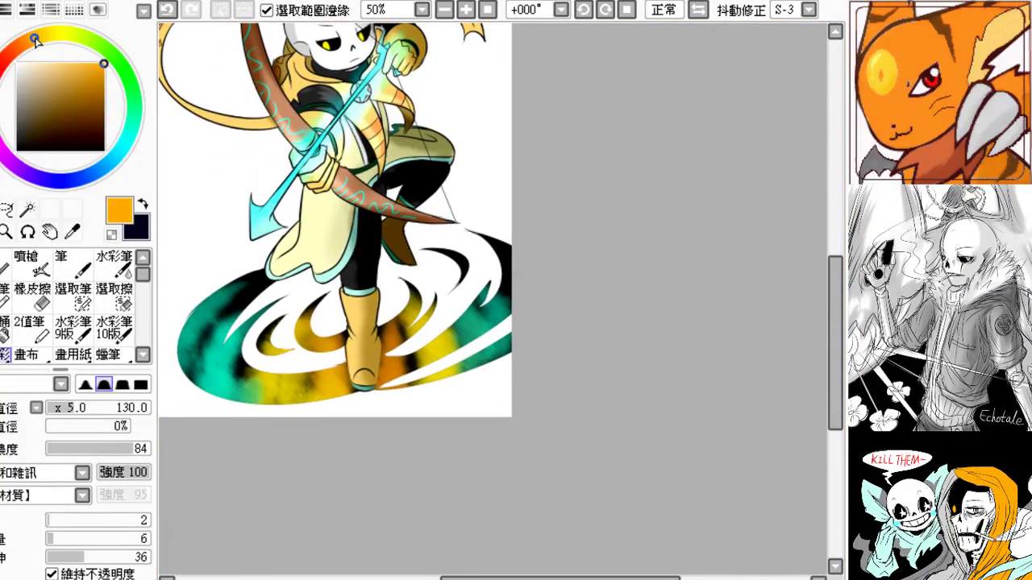
drag(36, 38, 92, 41)
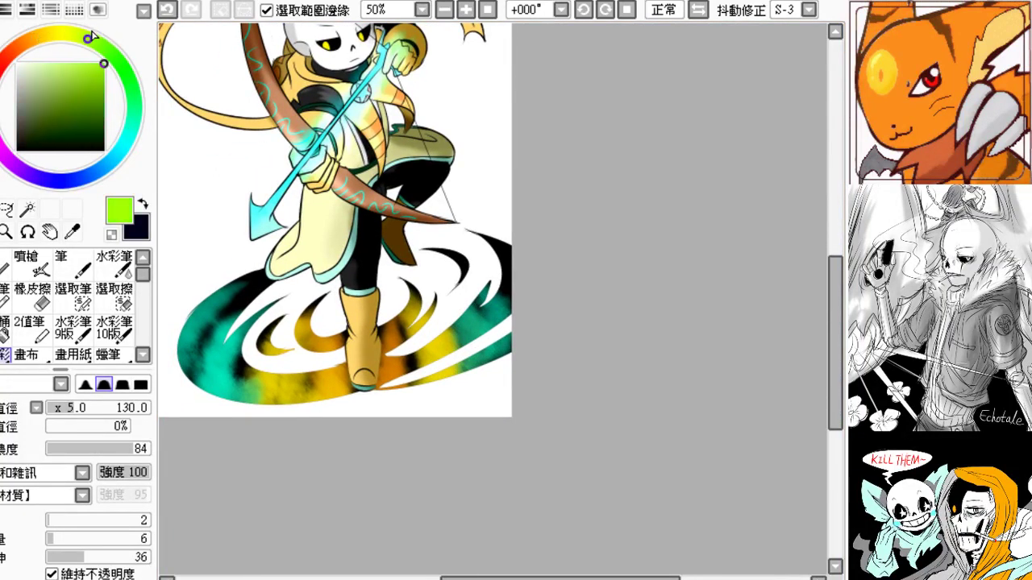
mouse_move(230, 406)
mouse_down()
mouse_move(237, 427)
mouse_move(290, 379)
mouse_move(315, 379)
mouse_up()
mouse_move(454, 322)
mouse_down()
mouse_move(446, 332)
mouse_move(478, 321)
mouse_up()
mouse_move(450, 392)
mouse_down()
mouse_move(470, 266)
mouse_move(442, 296)
mouse_move(450, 266)
mouse_move(483, 296)
mouse_move(442, 241)
mouse_move(452, 328)
mouse_up()
- Pick yellow and brush it over the orange around the boot and the swirl's left side, undoing an unwanted stroke
click(58, 34)
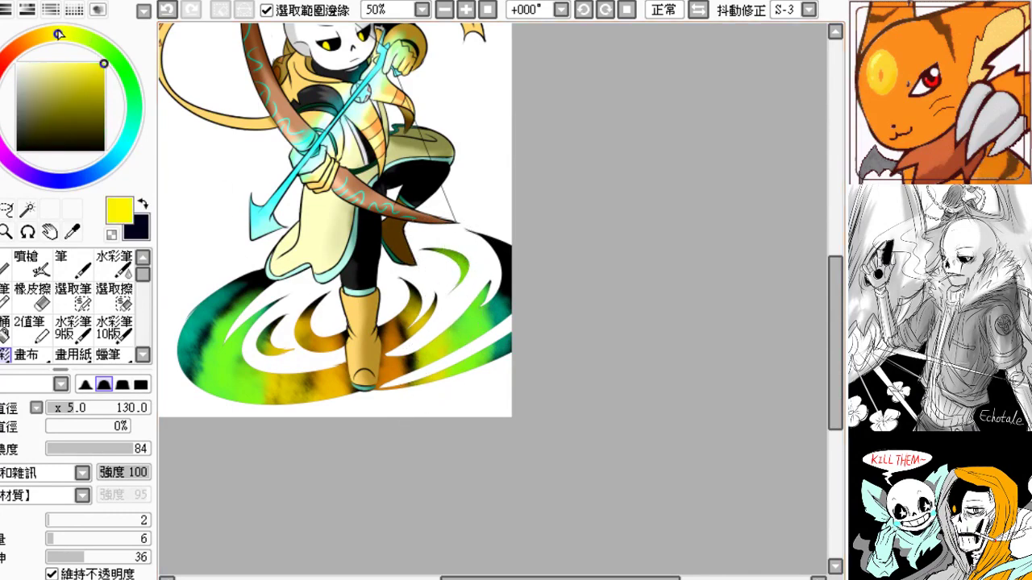
mouse_move(430, 379)
mouse_down()
mouse_move(405, 299)
mouse_move(416, 417)
mouse_move(298, 338)
mouse_move(299, 360)
mouse_move(343, 326)
mouse_move(378, 327)
mouse_move(387, 339)
mouse_move(348, 391)
mouse_up()
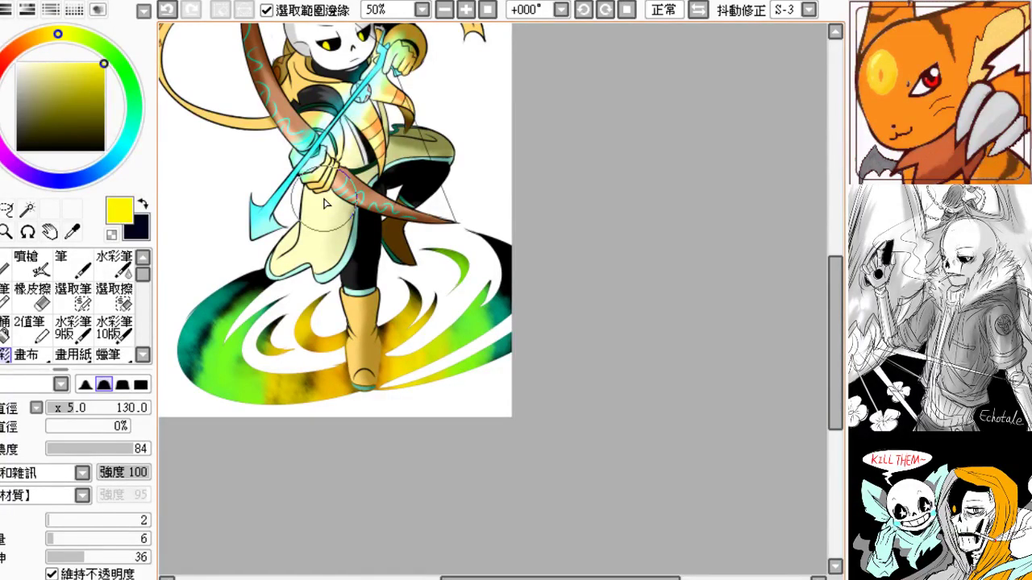
drag(311, 373, 277, 343)
drag(231, 241, 232, 269)
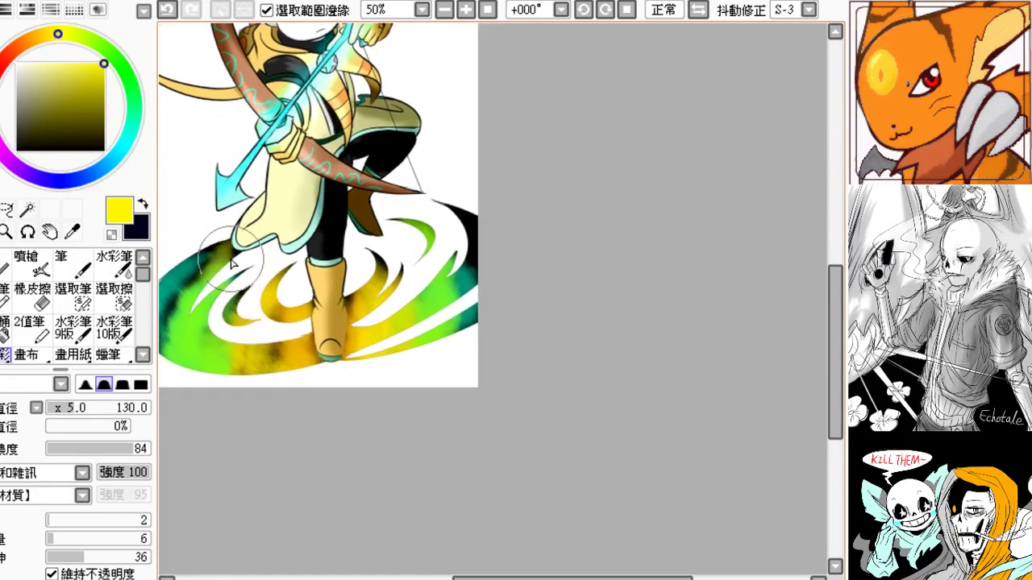
key(ctrl+z)
drag(206, 319, 264, 312)
drag(221, 345, 277, 344)
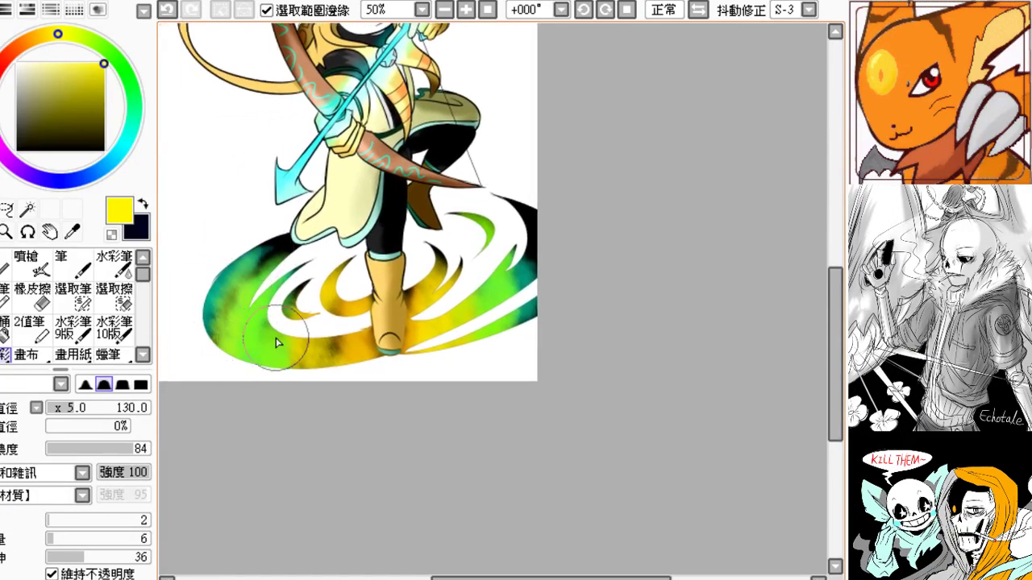
- Brush yellow onto the outer right edge of the ground swirl, undoing a trial stroke, and check the whole figure
drag(372, 343, 264, 409)
mouse_move(393, 266)
mouse_down()
mouse_move(428, 331)
mouse_move(419, 326)
mouse_up()
key(ctrl+z)
drag(426, 289, 424, 352)
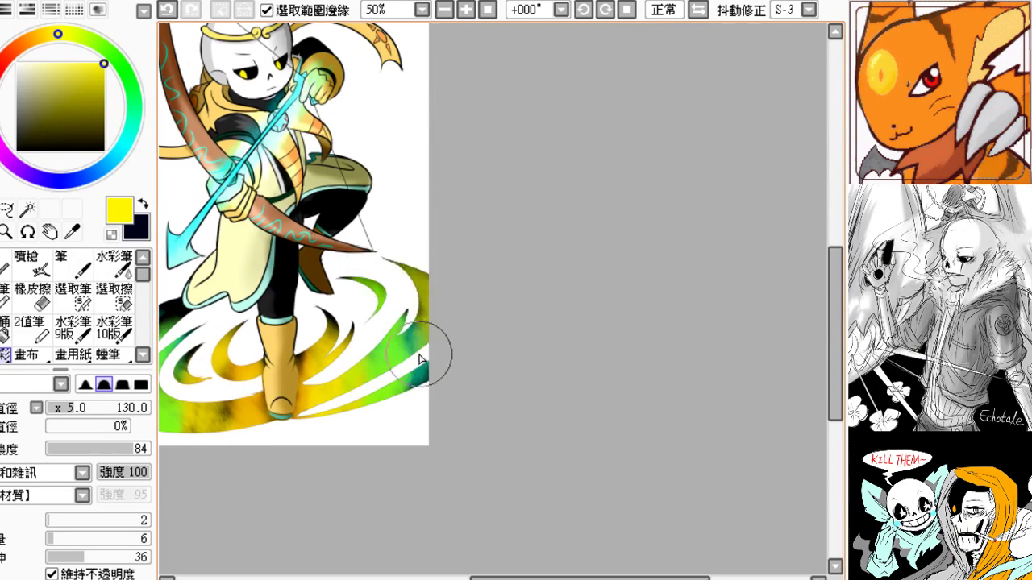
drag(313, 450, 372, 442)
mouse_move(286, 355)
mouse_down()
mouse_move(304, 441)
mouse_move(312, 395)
mouse_up()
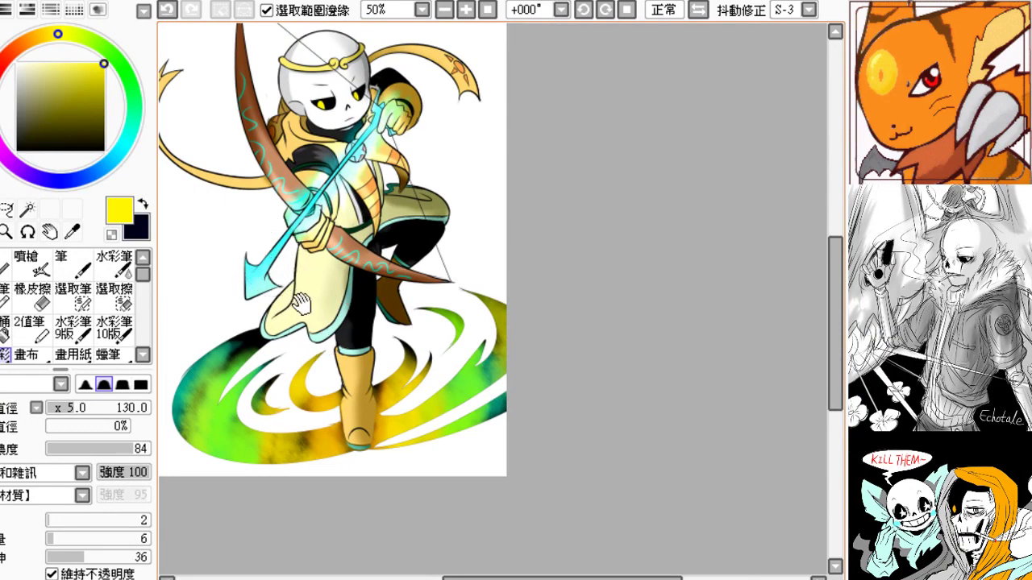
mouse_move(296, 318)
mouse_down()
mouse_move(310, 383)
mouse_move(308, 370)
mouse_up()
drag(349, 231, 360, 220)
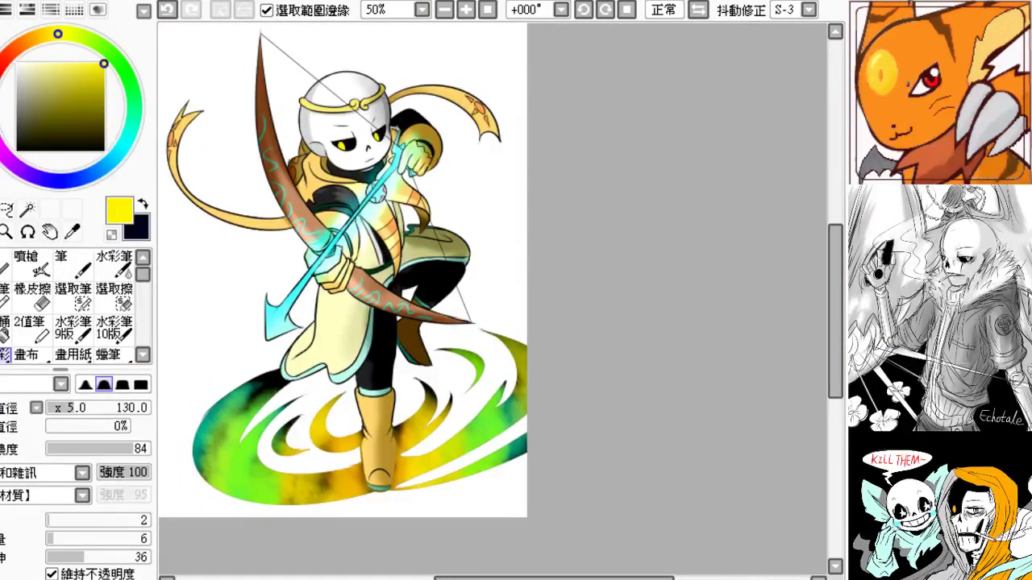
- Pick orange and brush it over the black outlines of both scarf ends, checking the whole figure
click(466, 9)
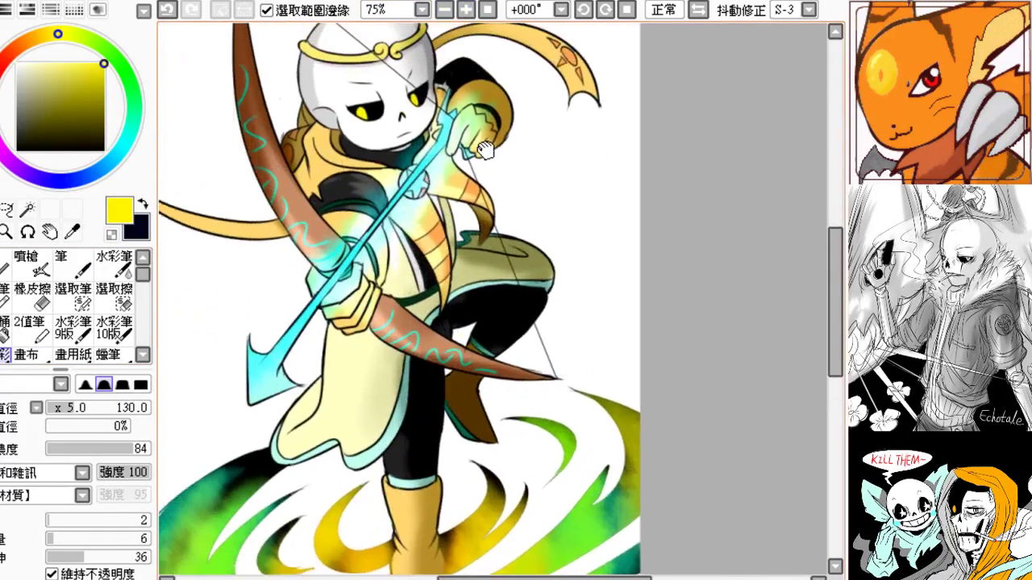
click(32, 41)
drag(84, 92, 83, 80)
drag(322, 214, 362, 230)
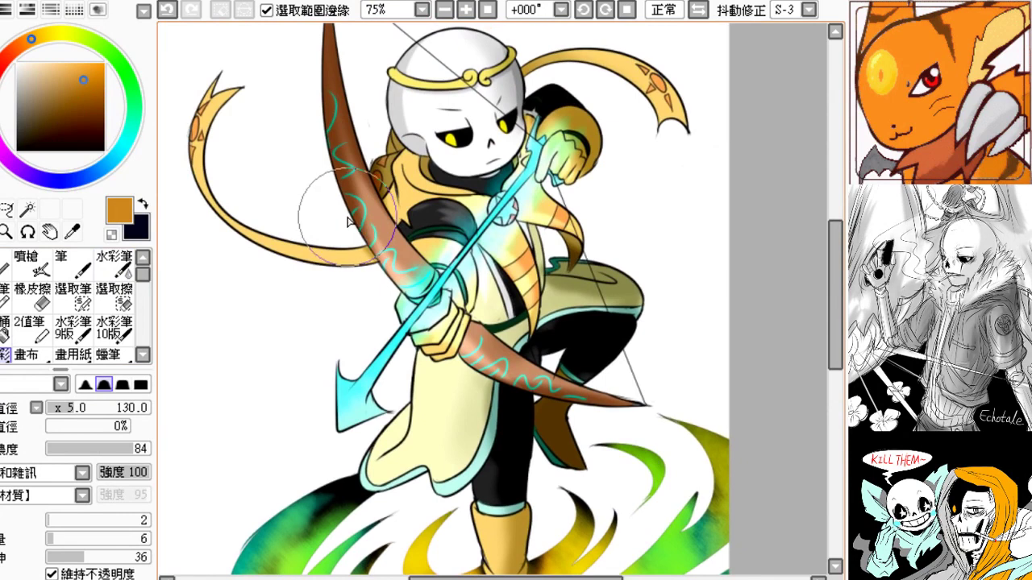
click(444, 9)
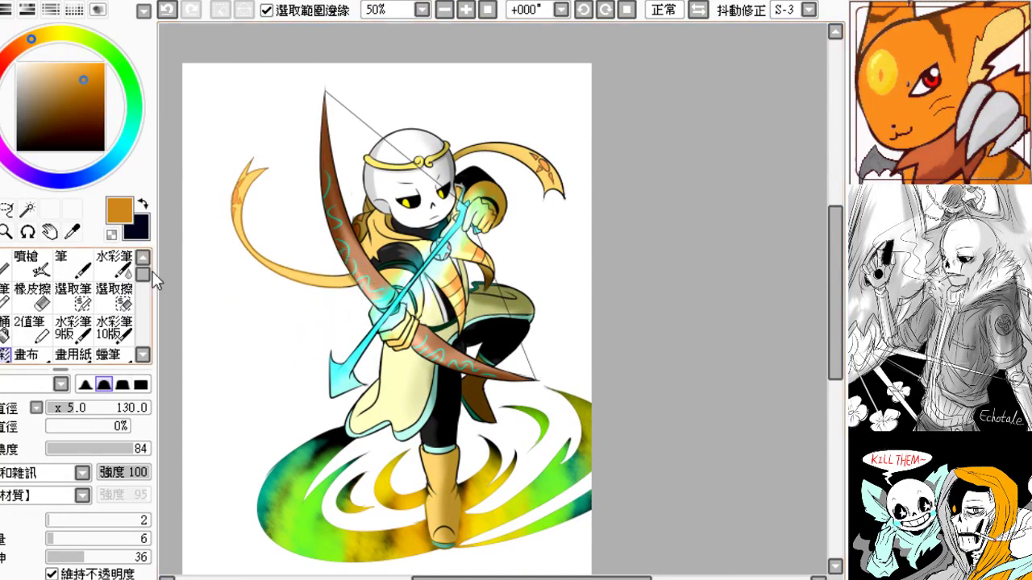
drag(332, 284, 265, 293)
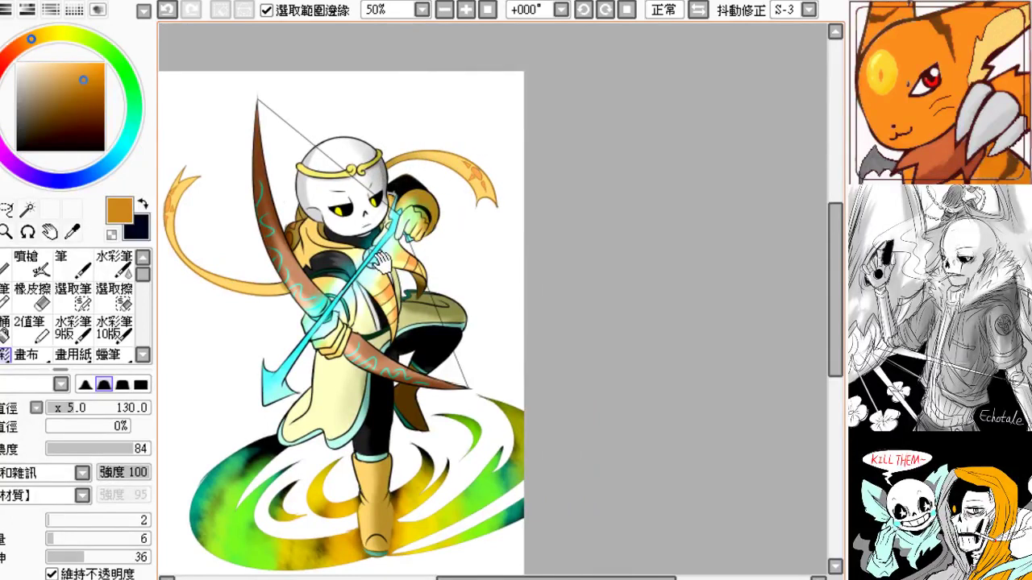
drag(393, 232, 395, 226)
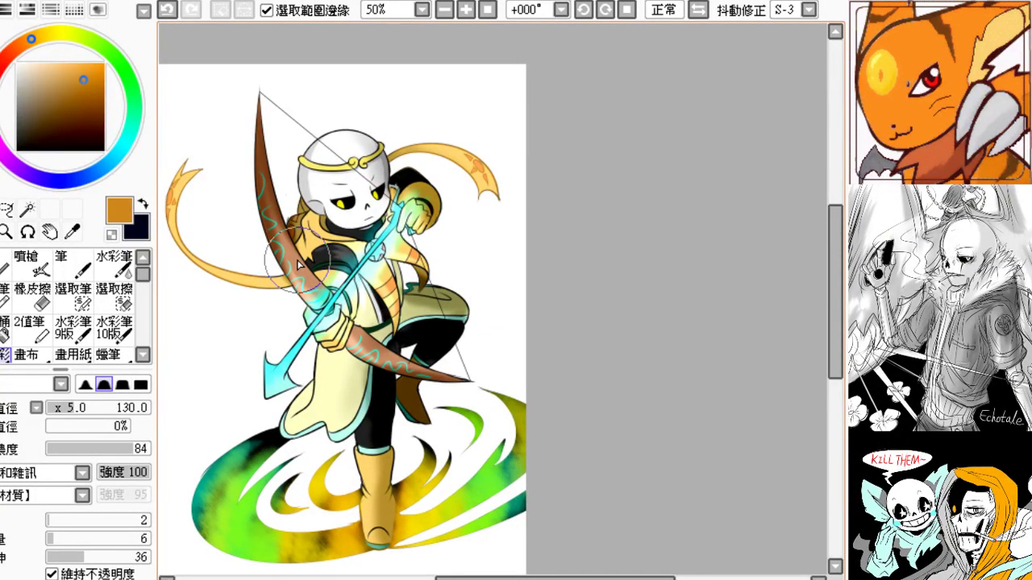
drag(194, 185, 248, 196)
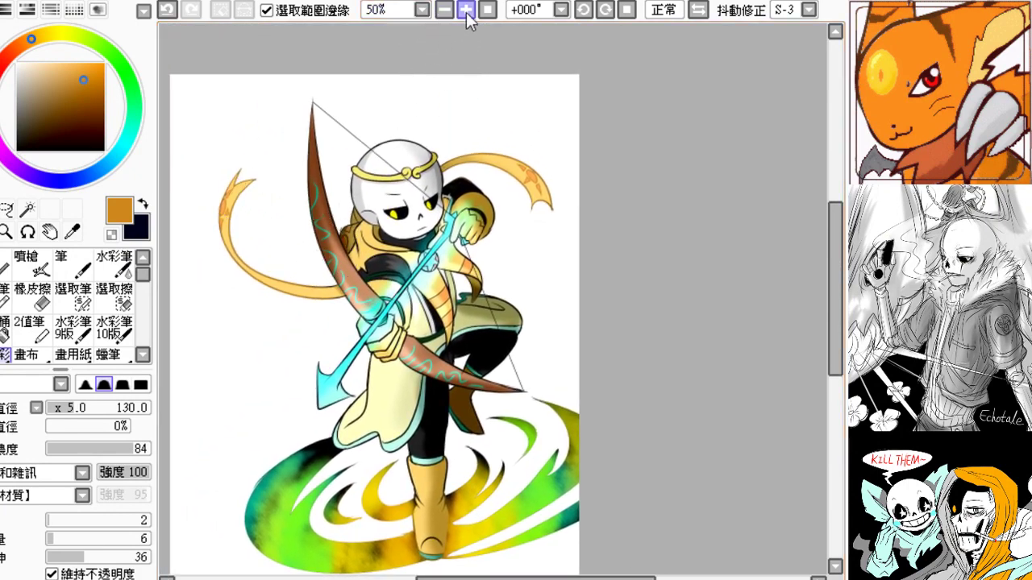
- Pick a darker brown and brush it over the hood's outlines behind the skull, undoing unwanted strokes
click(466, 9)
click(465, 9)
drag(468, 184, 484, 166)
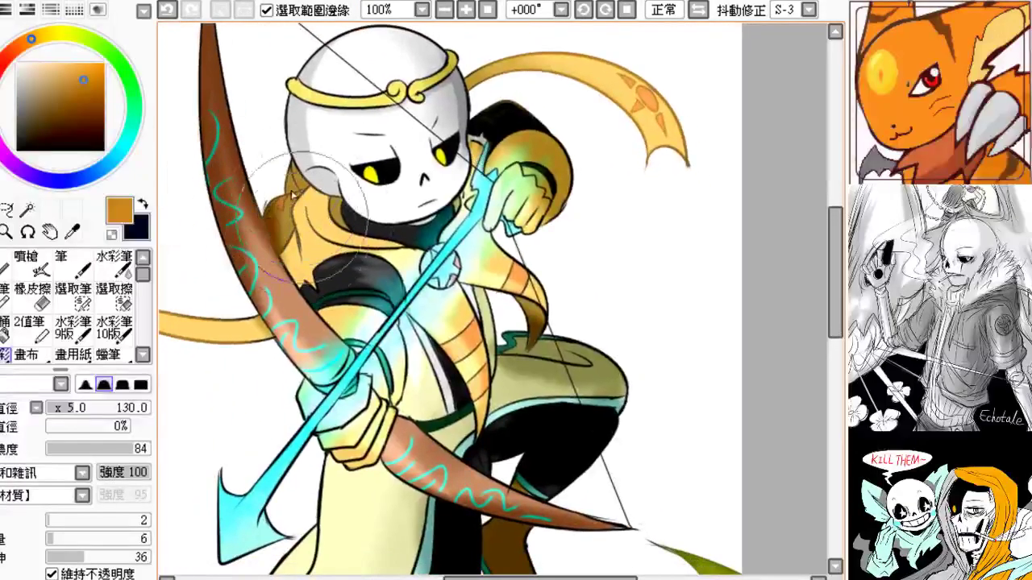
key(ctrl+z)
drag(76, 114, 83, 106)
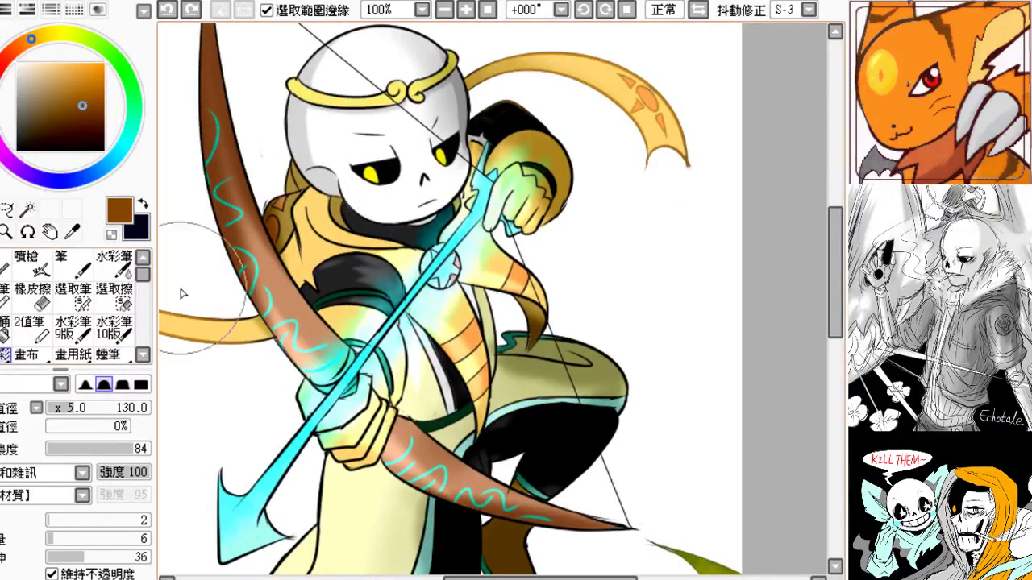
drag(288, 196, 301, 214)
drag(286, 173, 310, 243)
key(ctrl+z)
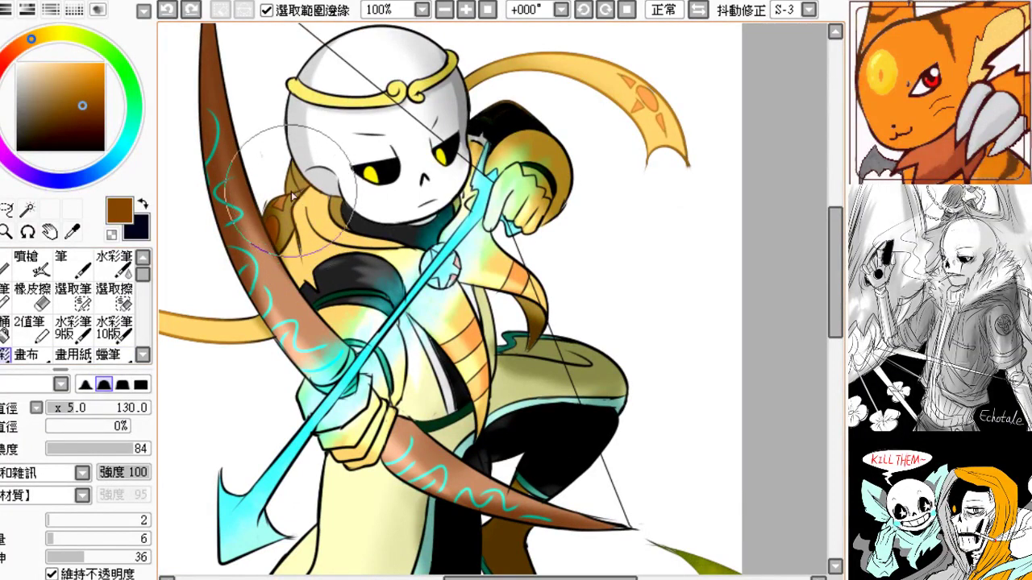
drag(296, 190, 328, 237)
- Brush the brown over the outlines of the raised arm's cuff and the hanging scarf flap below it
drag(393, 287, 319, 275)
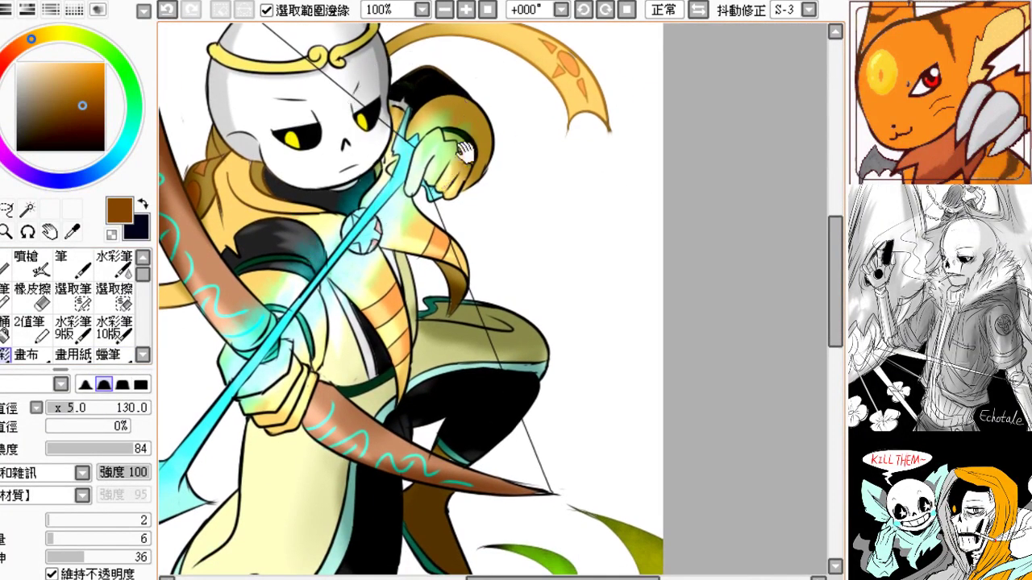
drag(463, 177, 406, 181)
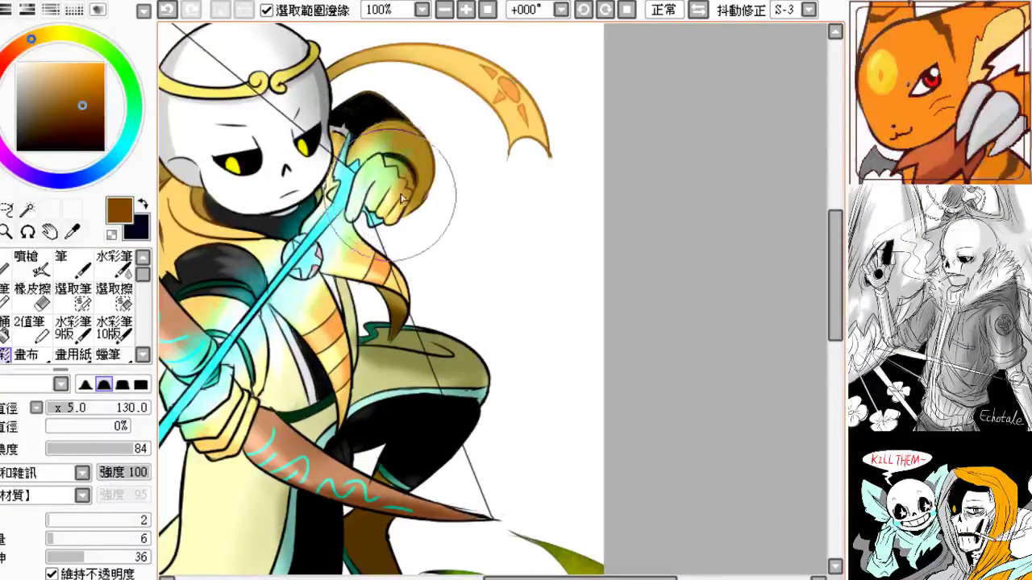
mouse_move(356, 291)
mouse_down()
mouse_move(403, 214)
mouse_move(448, 238)
mouse_up()
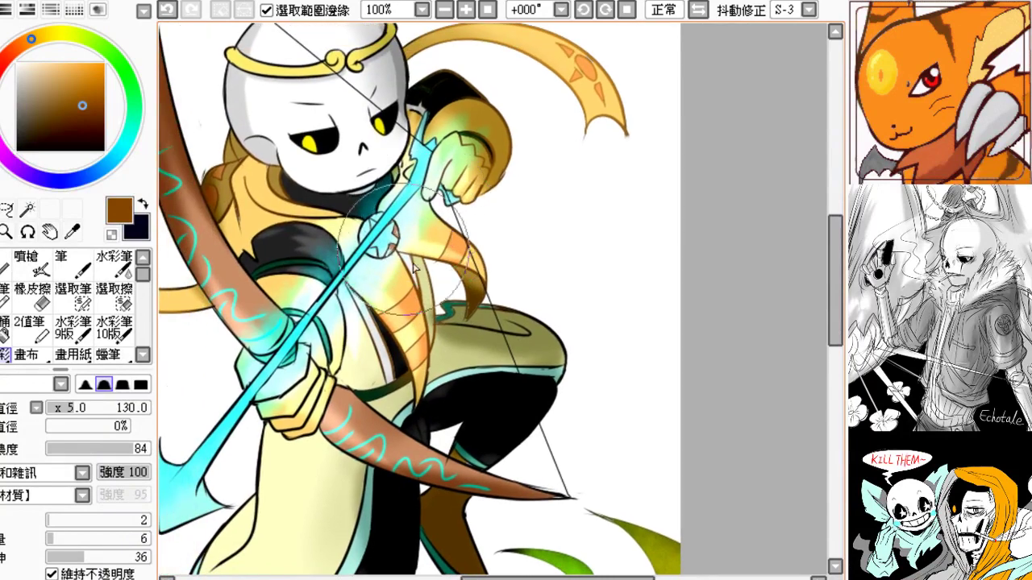
drag(387, 300, 428, 277)
- Pick dark brown and brush it over the bow's outline from the upper tip to the lower tip, including the belt
click(19, 126)
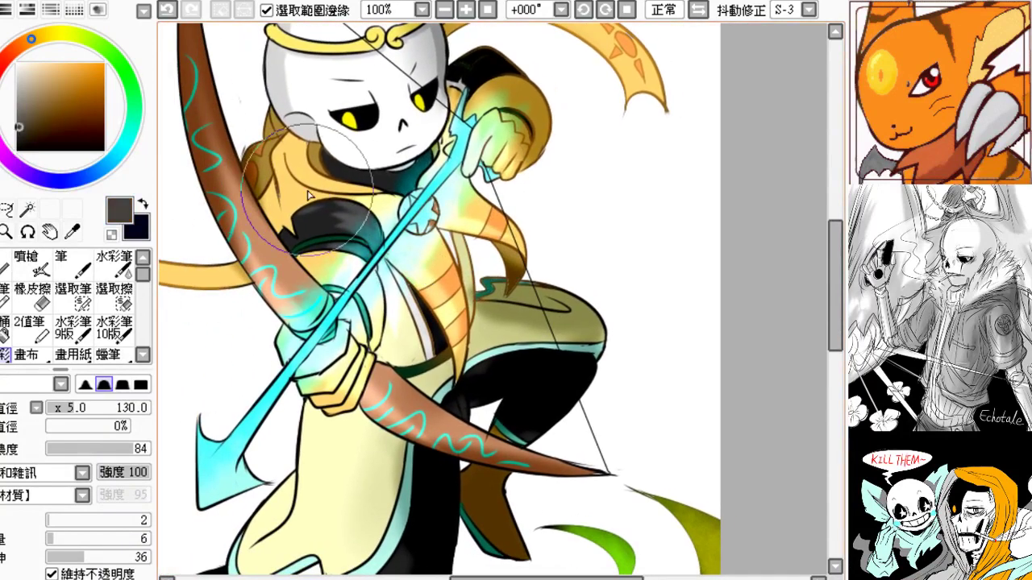
mouse_move(323, 210)
mouse_down()
mouse_move(387, 261)
mouse_move(357, 249)
mouse_up()
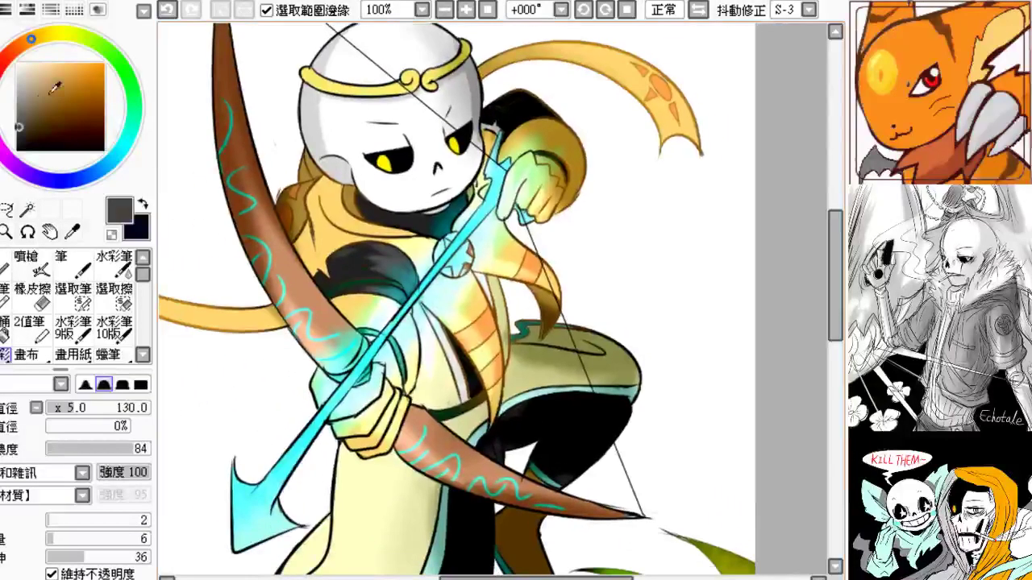
click(56, 124)
mouse_move(234, 108)
mouse_down()
mouse_move(227, 126)
mouse_move(258, 166)
mouse_up()
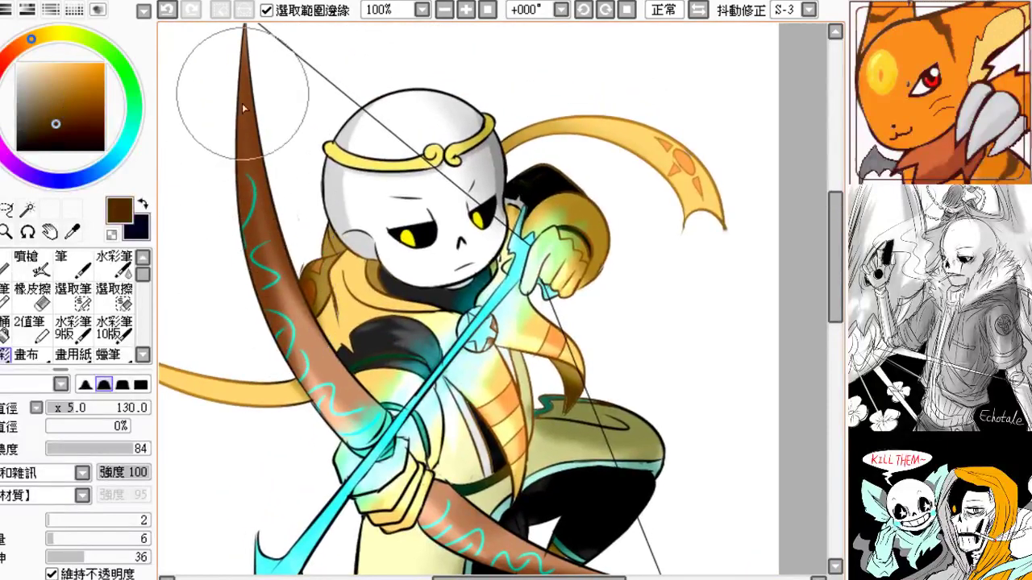
drag(315, 367, 249, 249)
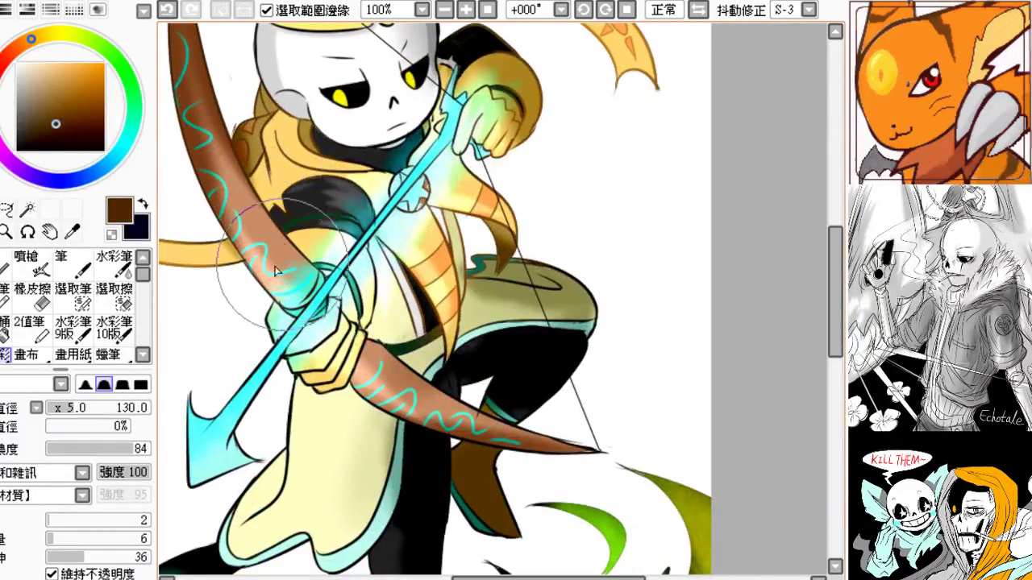
drag(374, 385, 285, 295)
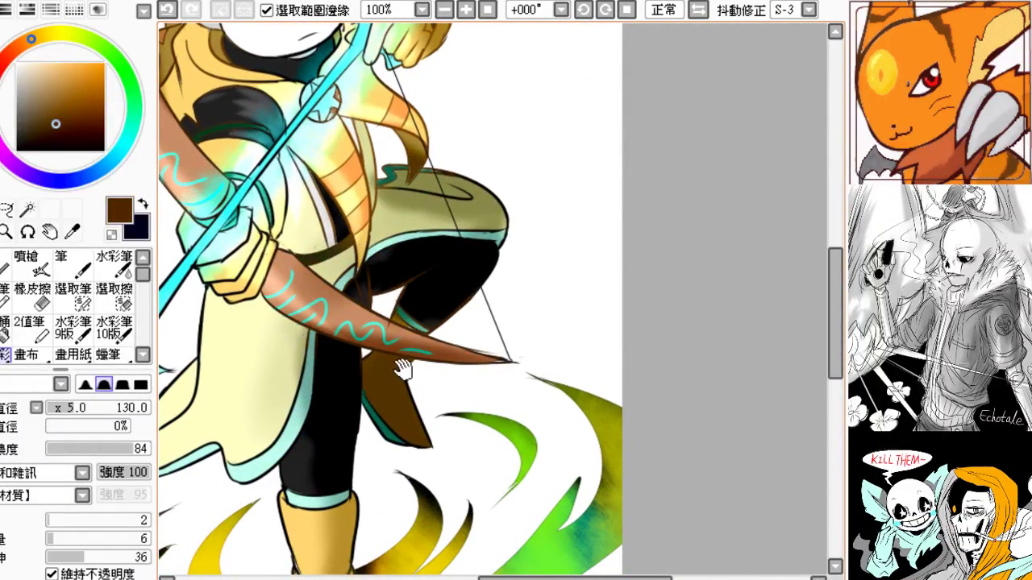
drag(391, 333, 475, 367)
- Pick golden brown and brush it over the outlines of both gloves
click(36, 38)
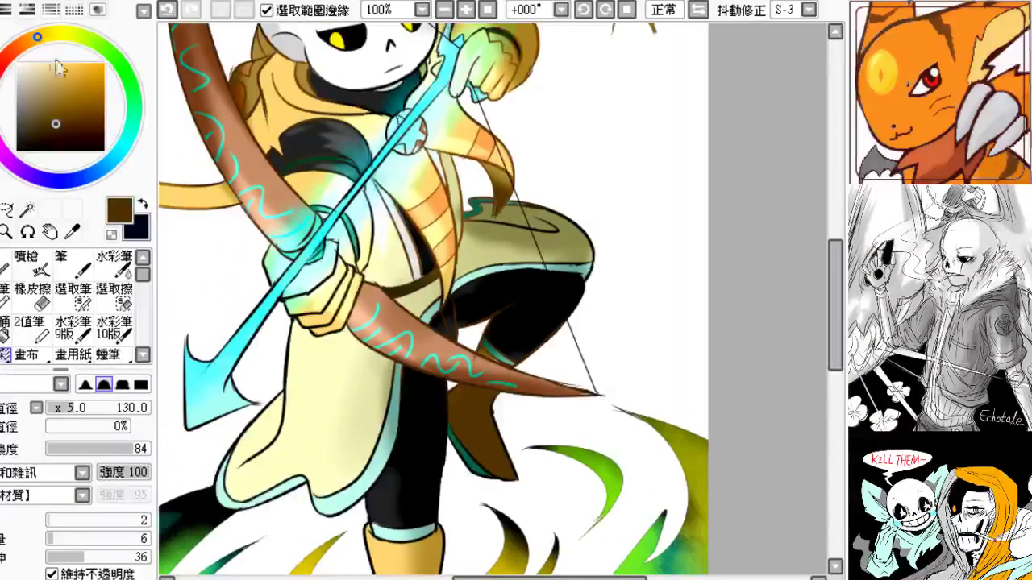
click(67, 105)
drag(256, 208, 242, 198)
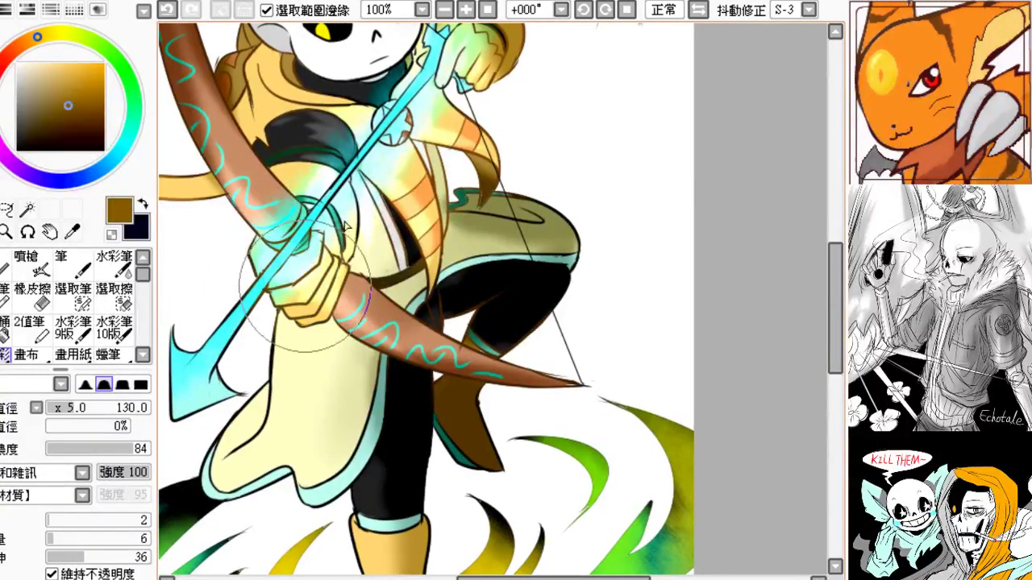
drag(353, 259, 312, 322)
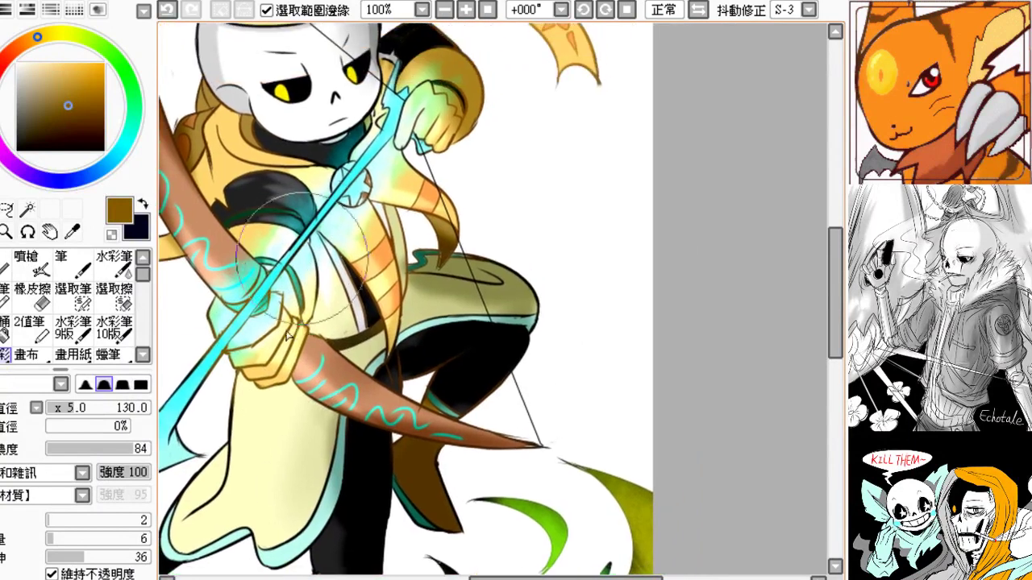
drag(420, 189, 389, 267)
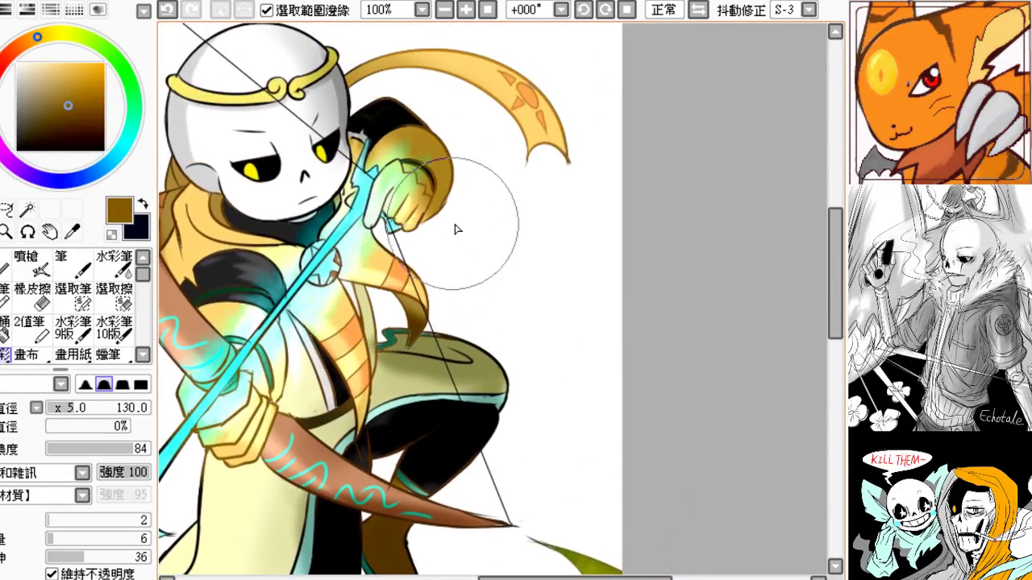
drag(403, 230, 460, 239)
- Pick medium grey and brush it around the skull's outline, undoing an unwanted stroke
click(16, 109)
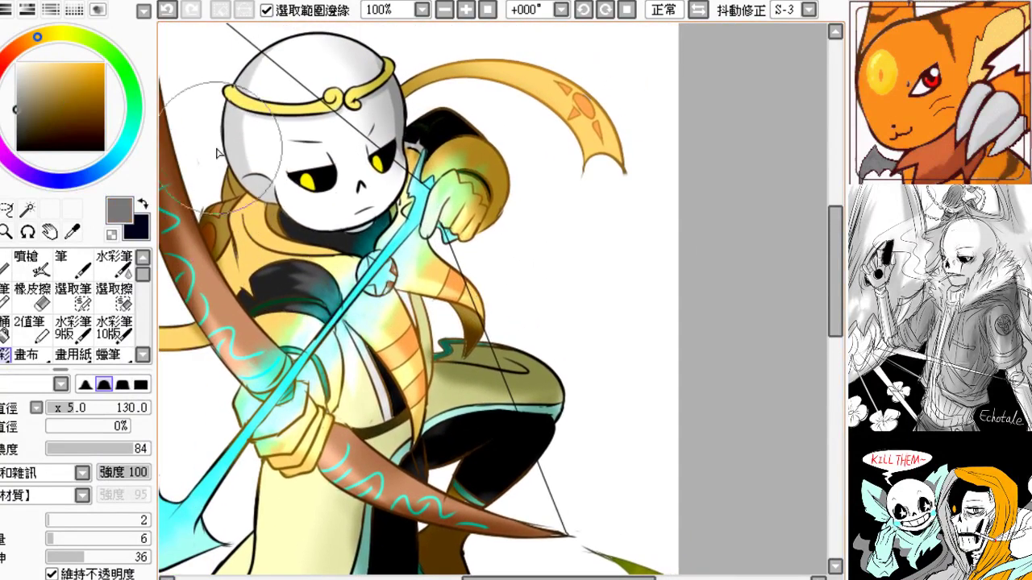
mouse_move(226, 153)
mouse_down()
mouse_move(264, 196)
mouse_move(300, 193)
mouse_move(290, 190)
mouse_move(372, 230)
mouse_up()
key(ctrl+z)
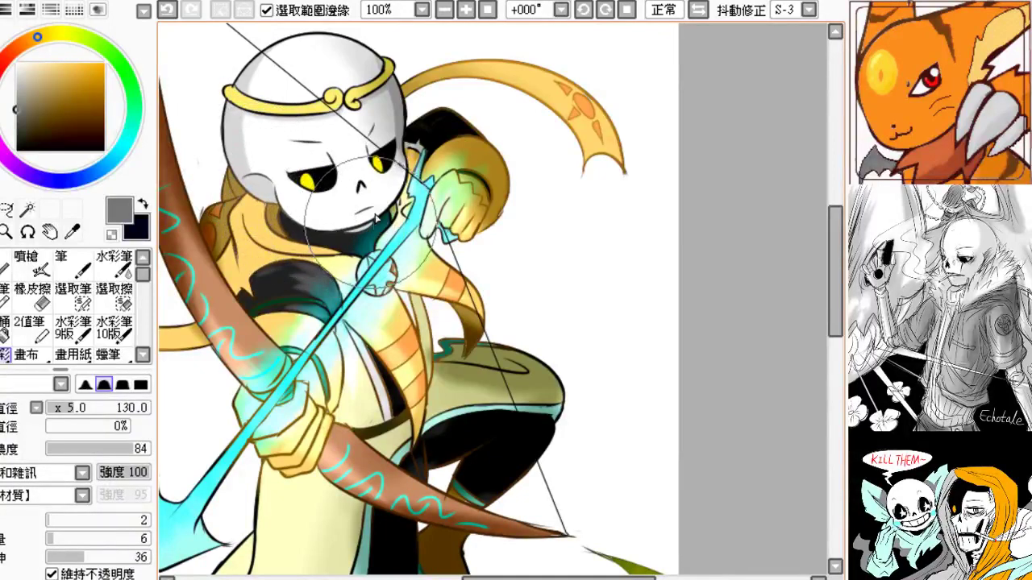
drag(292, 267, 336, 312)
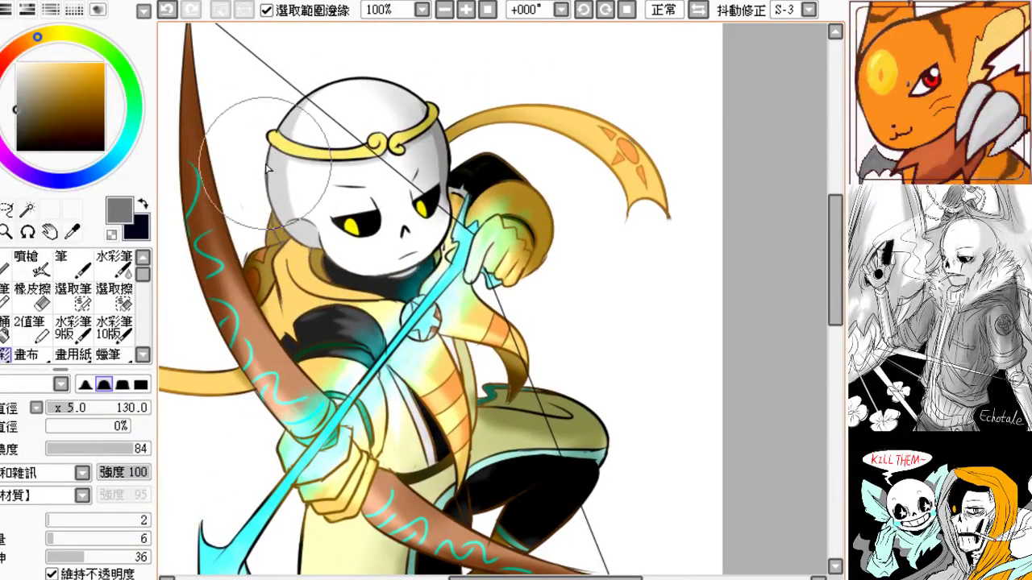
drag(272, 164, 224, 217)
drag(355, 193, 321, 144)
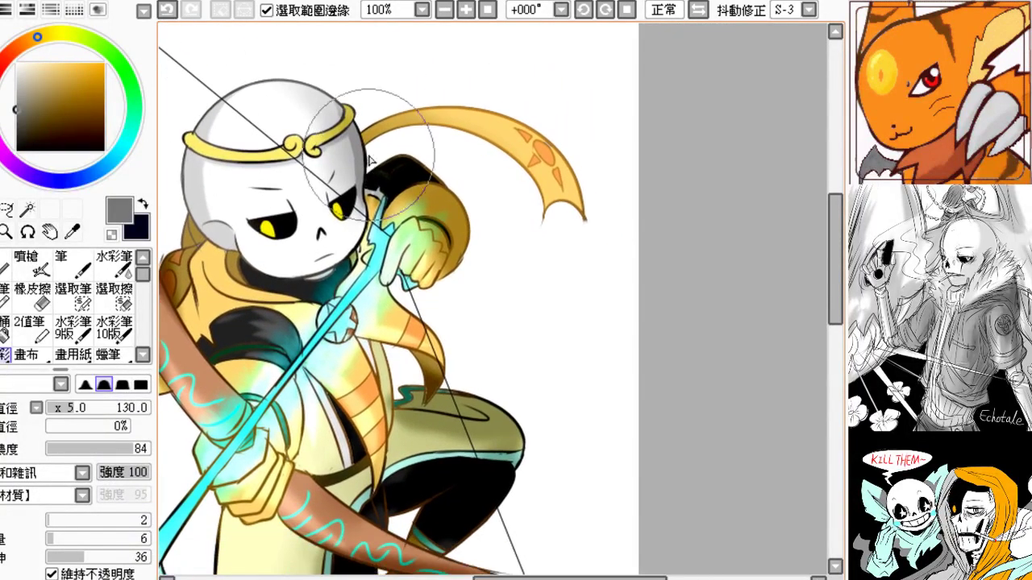
drag(291, 253, 300, 272)
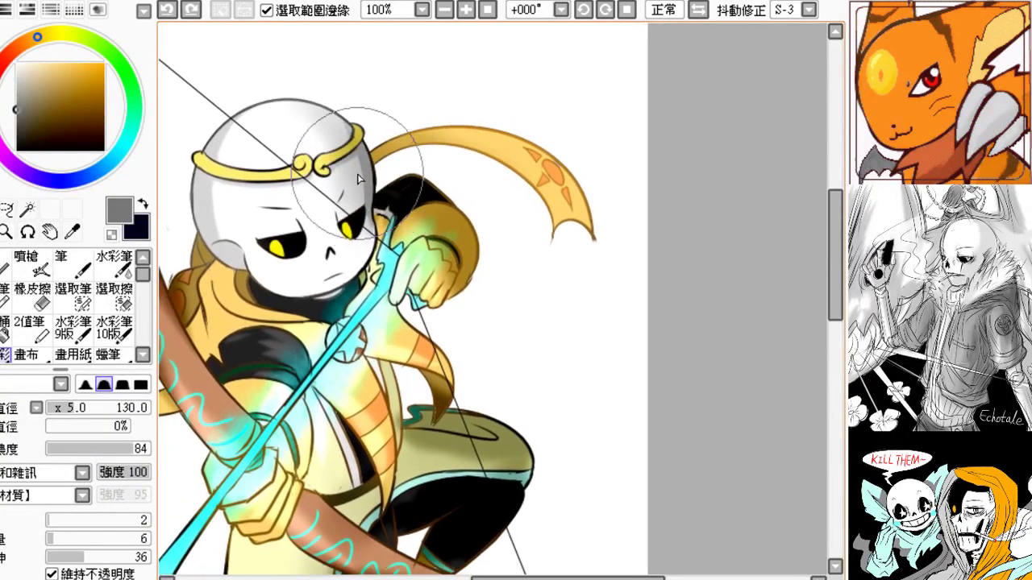
- Undo and redo the last grey strokes on the skull to compare its outline
key(ctrl+z)
key(ctrl+z)
key(ctrl+z)
key(ctrl+z)
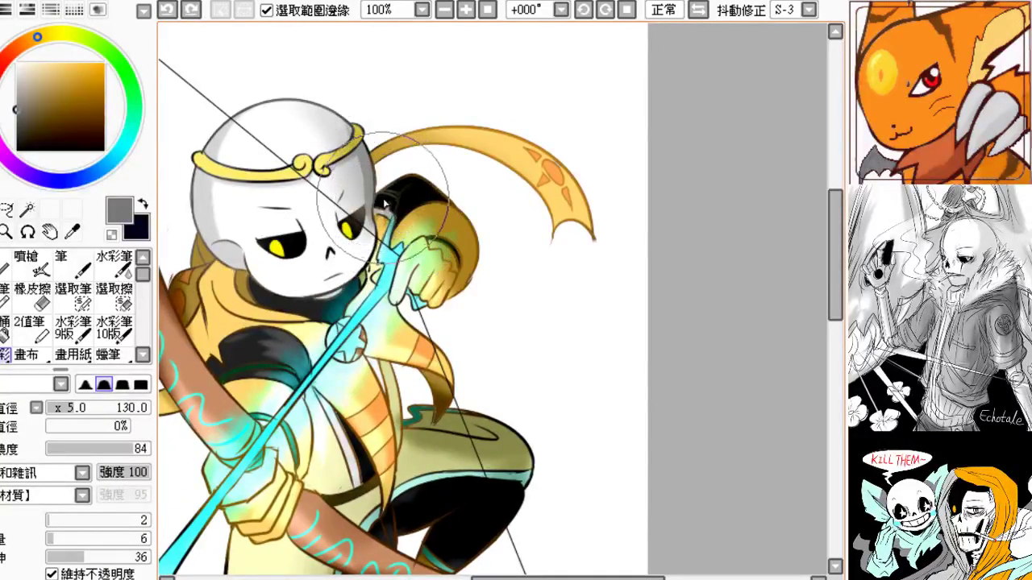
key(ctrl+y)
key(ctrl+y)
key(ctrl+y)
key(ctrl+y)
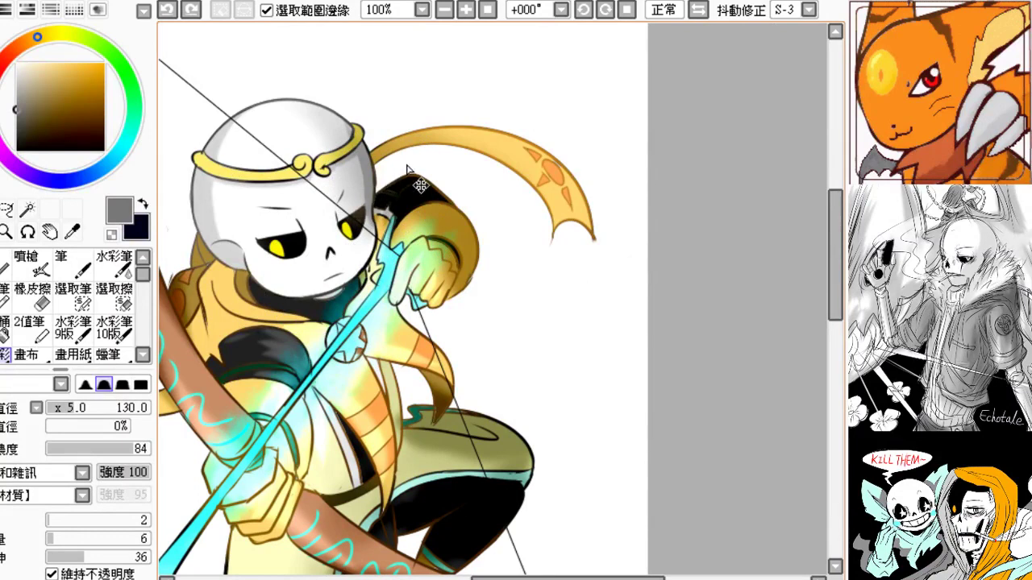
drag(364, 277, 406, 281)
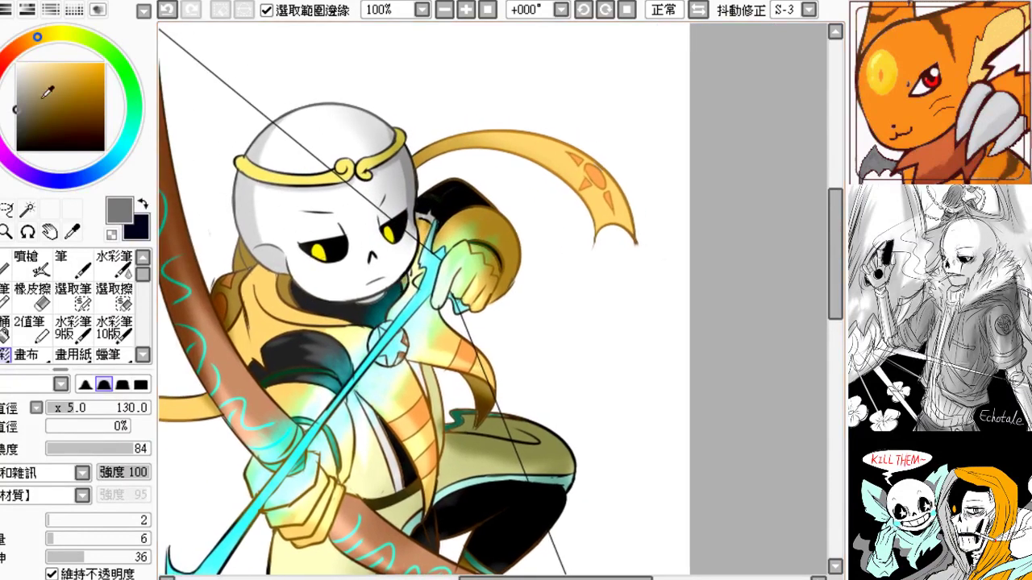
- Pick dark golden brown and brush it over the outline of the coat's long front panel, undoing unwanted strokes
drag(58, 89, 59, 110)
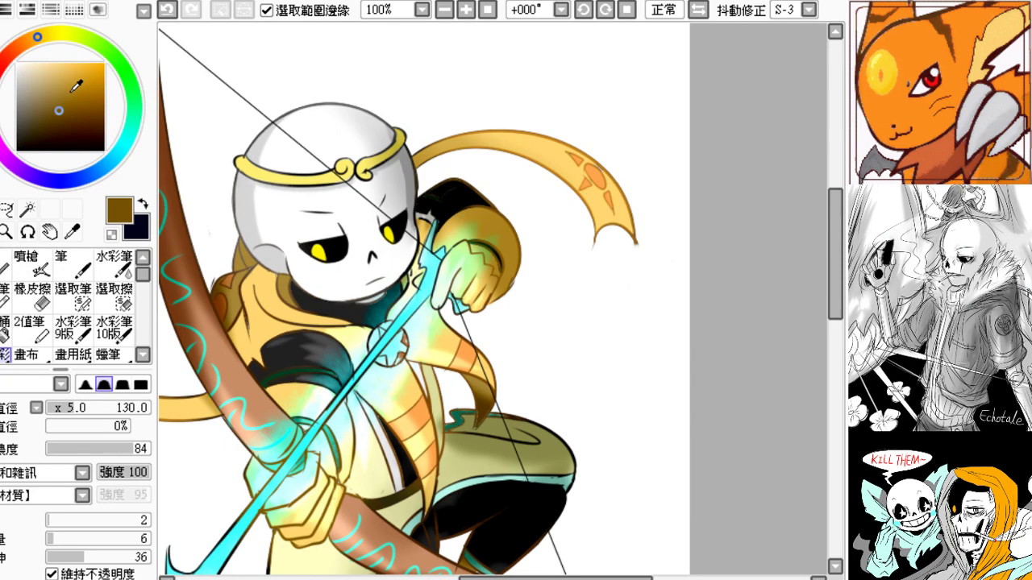
drag(192, 338, 234, 294)
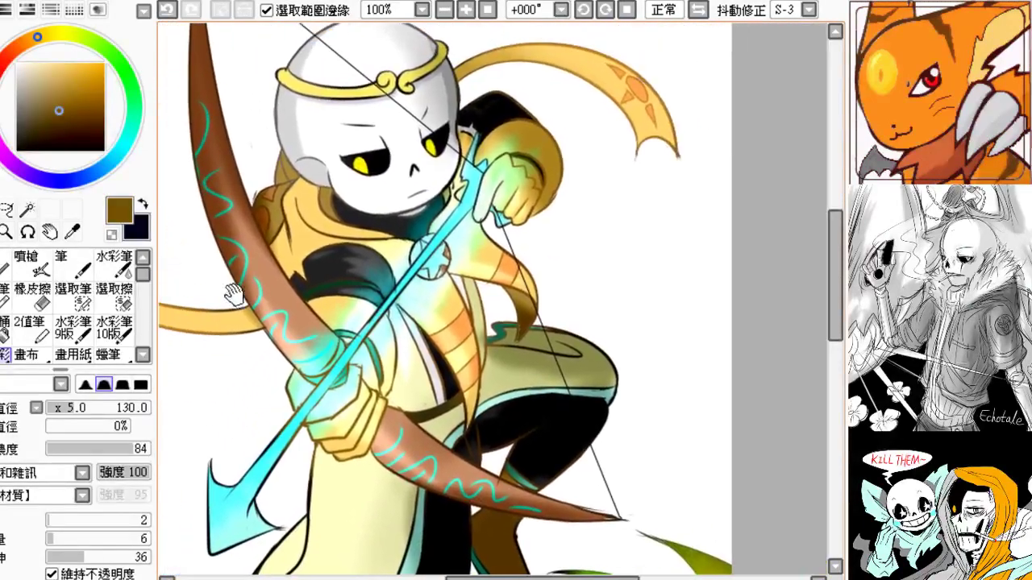
key(ctrl+z)
drag(361, 319, 272, 314)
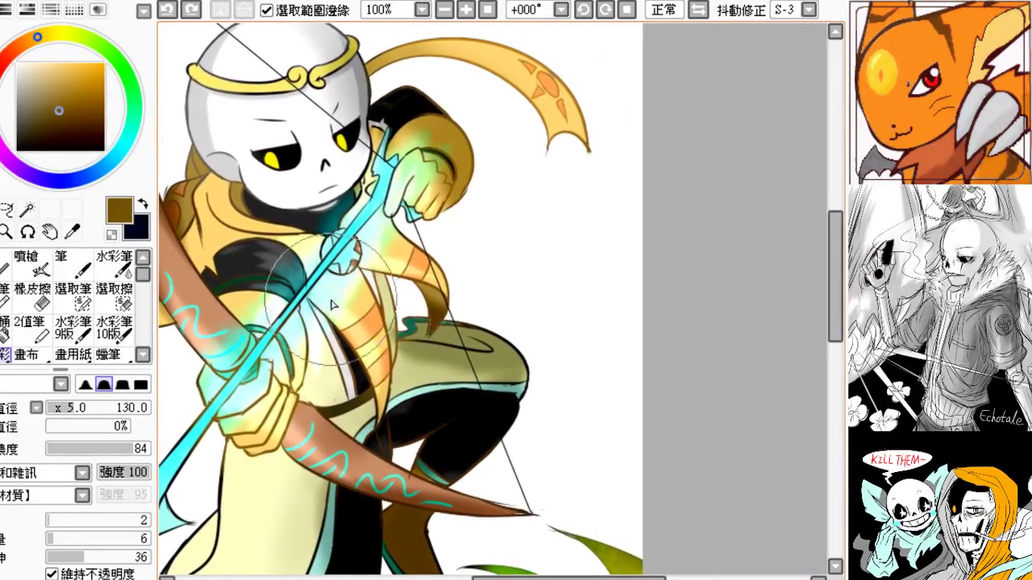
mouse_move(329, 392)
mouse_down()
mouse_move(387, 207)
mouse_move(393, 213)
mouse_up()
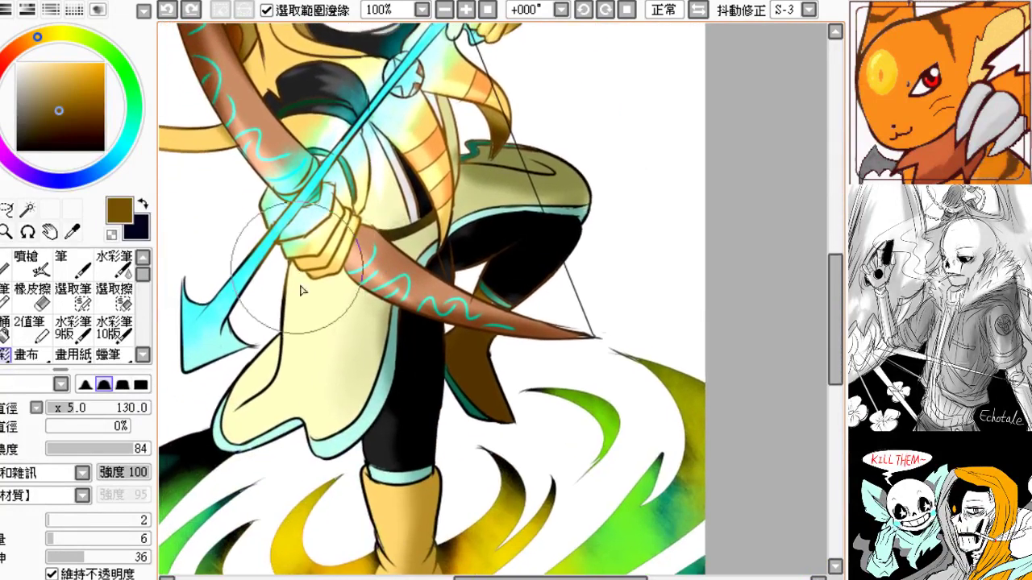
mouse_move(301, 284)
mouse_down()
mouse_move(270, 407)
mouse_move(271, 372)
mouse_move(303, 379)
mouse_move(376, 326)
mouse_move(344, 418)
mouse_move(291, 404)
mouse_move(331, 418)
mouse_move(361, 389)
mouse_move(293, 361)
mouse_move(217, 461)
mouse_up()
drag(345, 298, 440, 259)
key(ctrl+z)
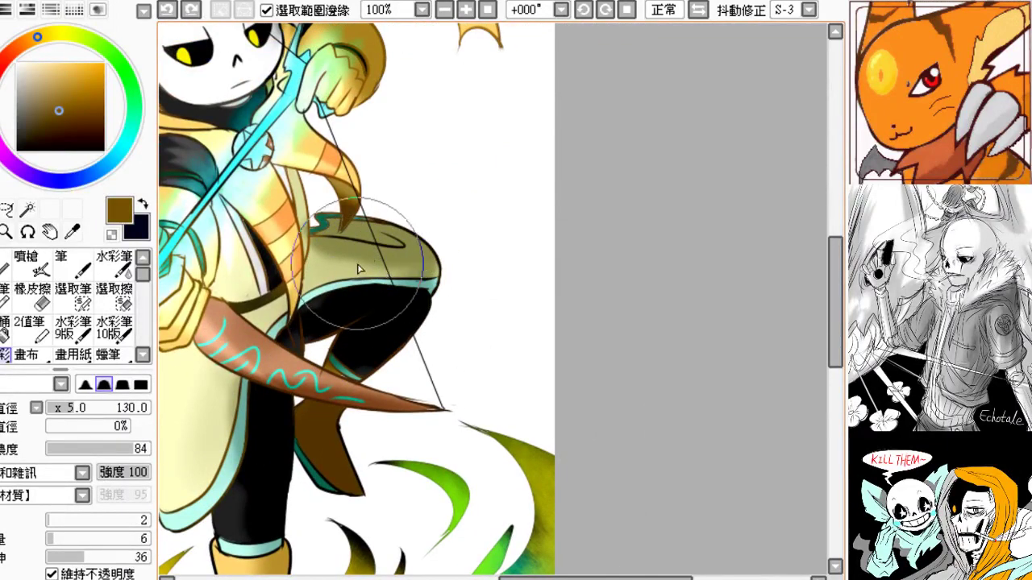
- Brush the dark golden brown over the outline of the coat flap covering the raised thigh
mouse_move(359, 269)
mouse_down()
mouse_move(401, 300)
mouse_move(408, 280)
mouse_move(384, 310)
mouse_up()
drag(364, 317, 434, 291)
drag(357, 363, 383, 272)
mouse_move(328, 447)
mouse_down()
mouse_move(301, 307)
mouse_move(292, 304)
mouse_up()
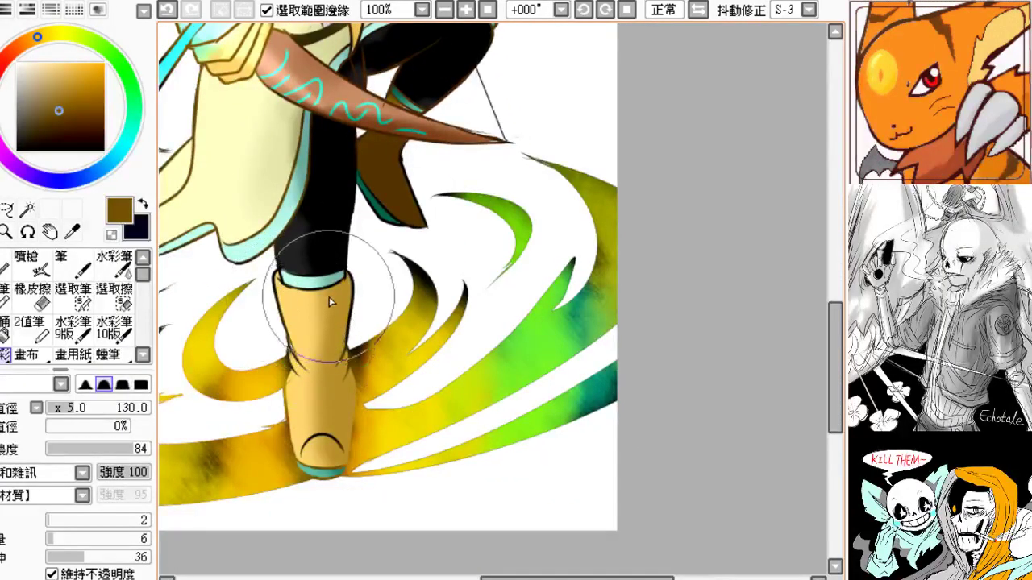
- Pick a brighter golden brown and brush it over the outline of the standing leg's boot
drag(319, 406, 324, 425)
drag(317, 363, 331, 456)
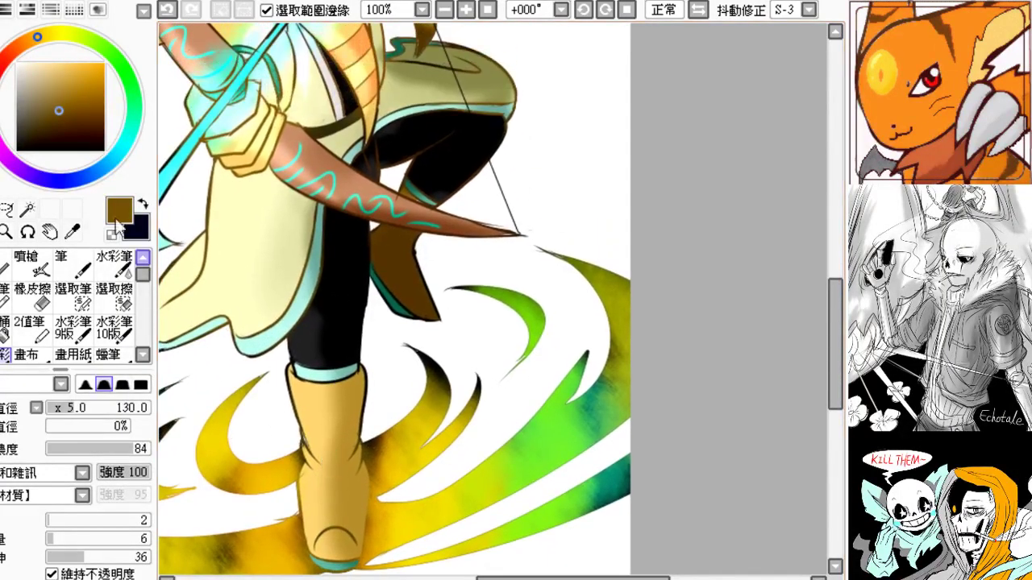
click(74, 101)
drag(297, 373, 274, 270)
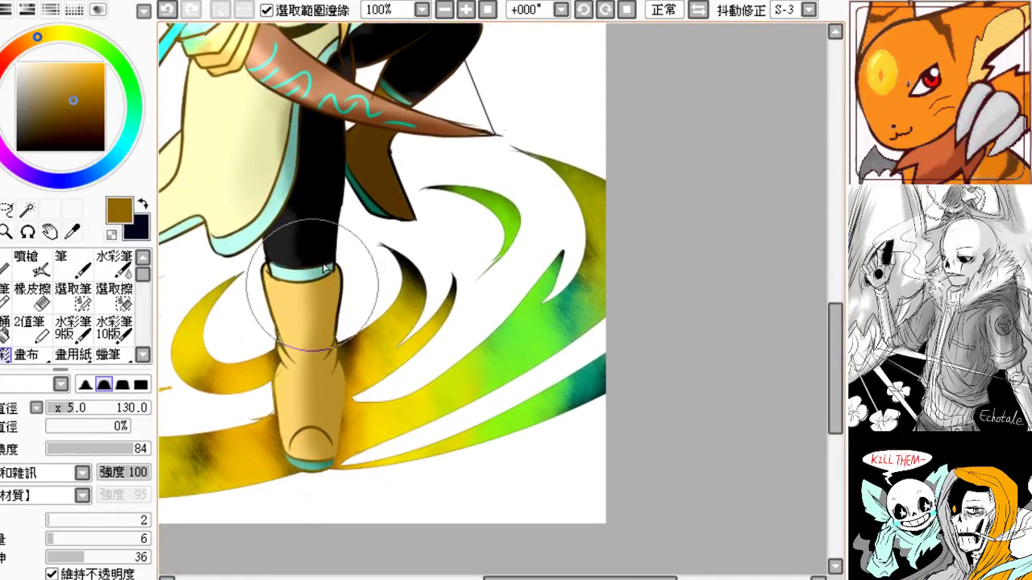
mouse_move(318, 297)
mouse_down()
mouse_move(340, 436)
mouse_move(363, 500)
mouse_up()
drag(303, 319, 347, 416)
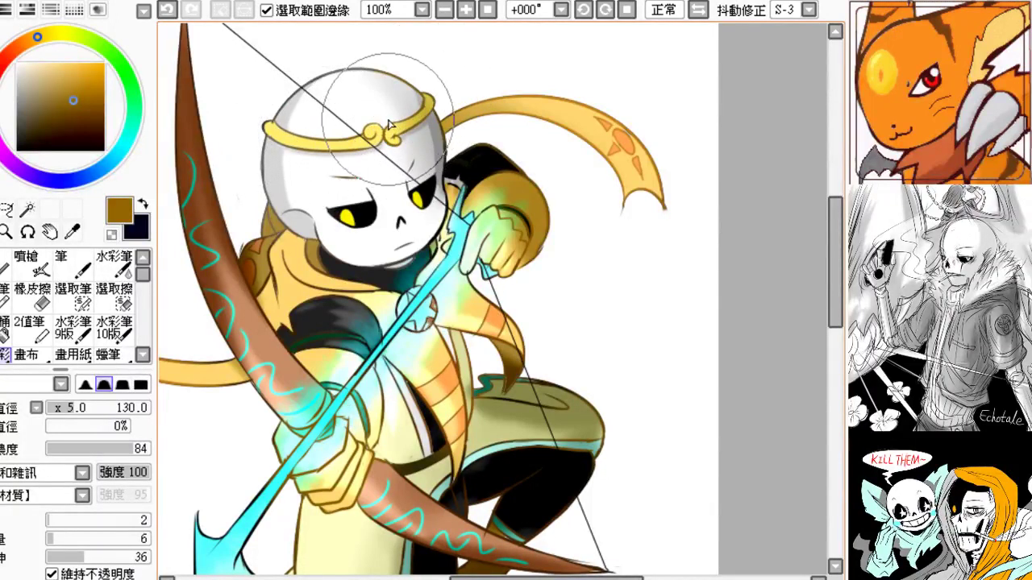
- Undo the last stroke, reduce the brush size to 40, and brush golden brown over the outline of the circlet on the skull
key(ctrl+z)
click(59, 411)
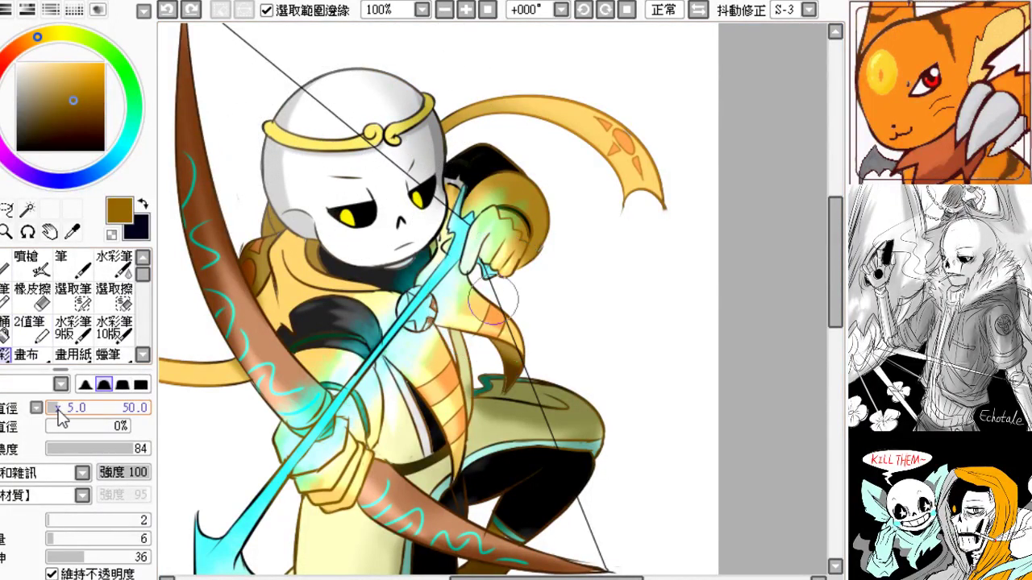
click(56, 408)
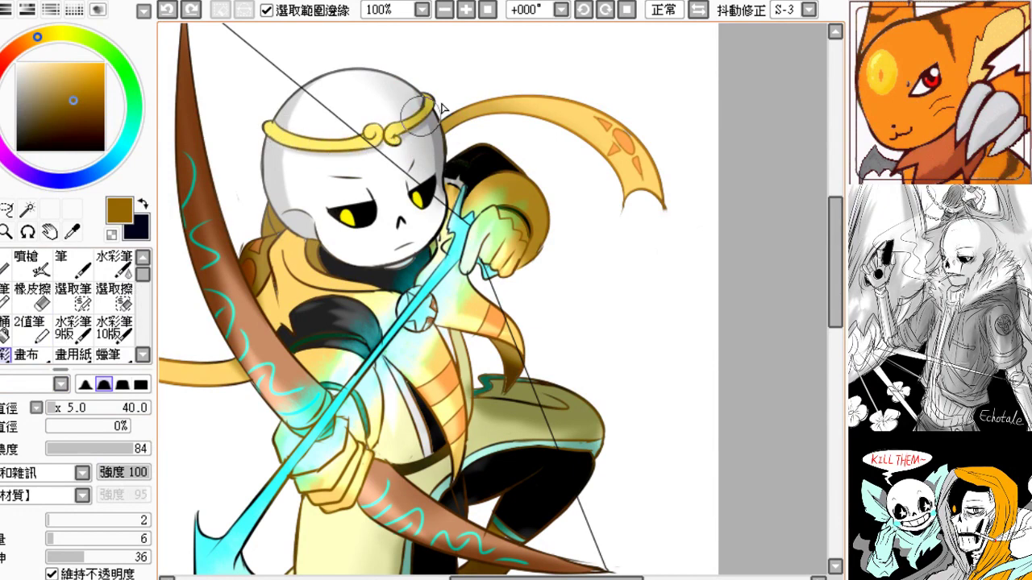
drag(383, 146, 267, 127)
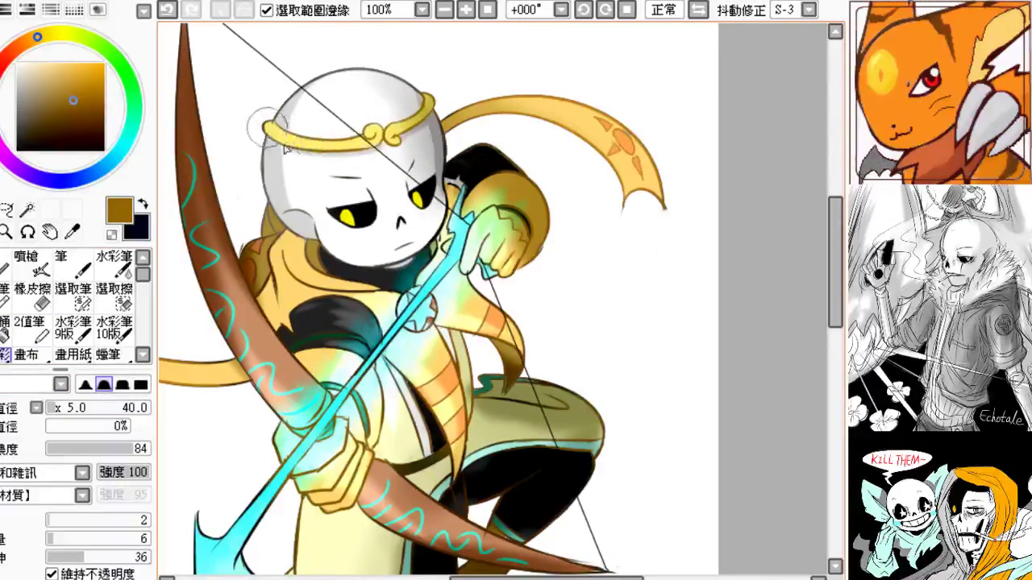
- Pick dark yellow and brush it over the outlines of the glowing yellow eyes, undoing an unwanted stroke
click(444, 10)
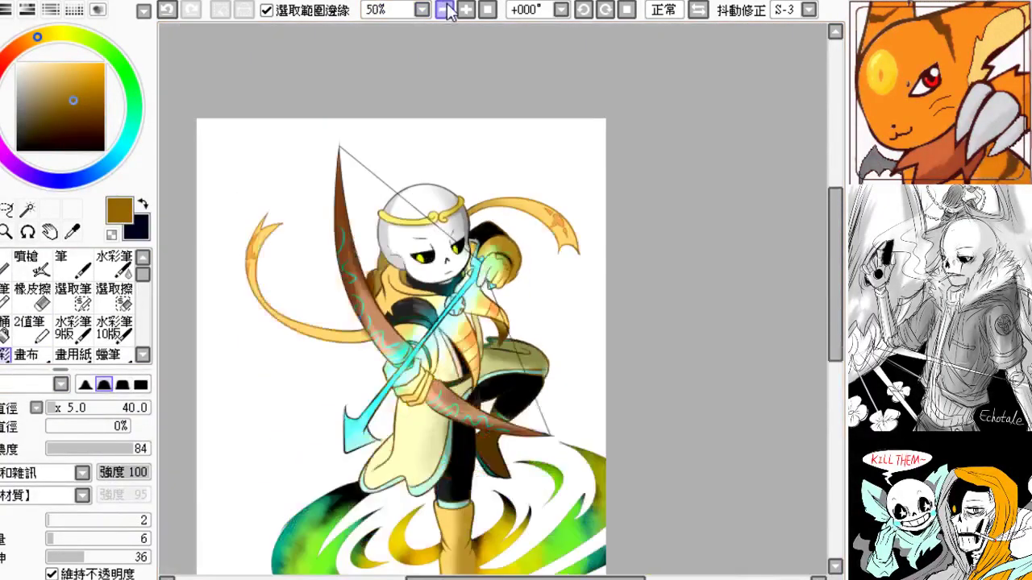
drag(365, 170, 280, 123)
click(466, 11)
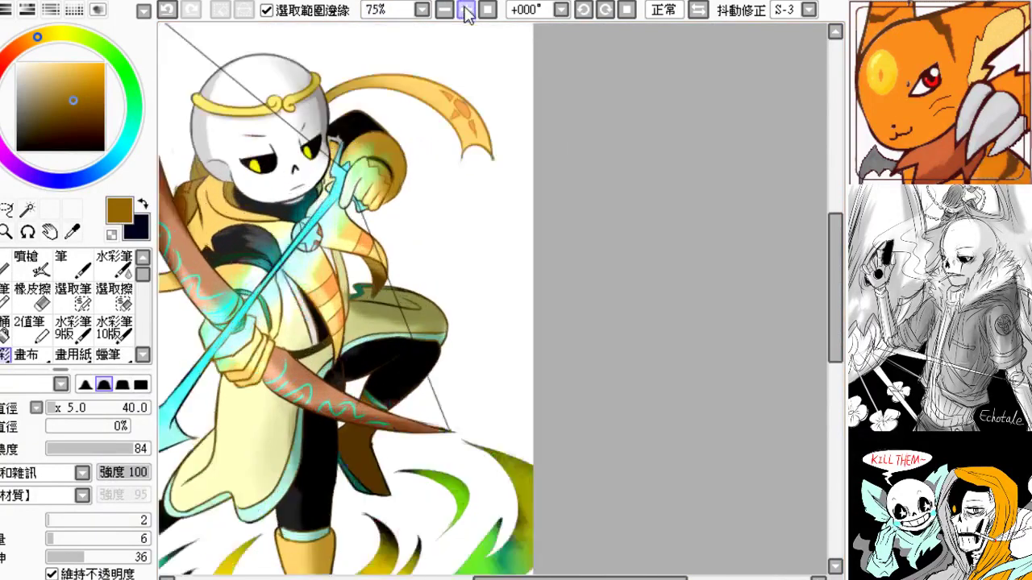
click(465, 10)
drag(39, 109, 47, 116)
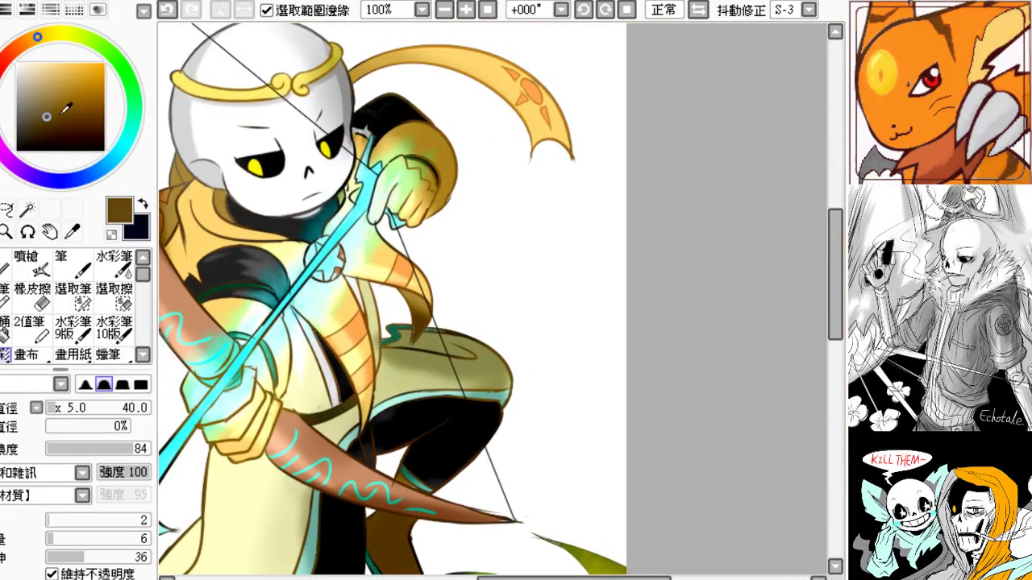
drag(59, 38, 46, 35)
drag(74, 95, 78, 98)
key(ctrl+z)
mouse_move(239, 155)
mouse_down()
mouse_move(277, 173)
mouse_move(256, 169)
mouse_move(261, 193)
mouse_move(269, 171)
mouse_move(308, 170)
mouse_move(327, 147)
mouse_move(319, 192)
mouse_up()
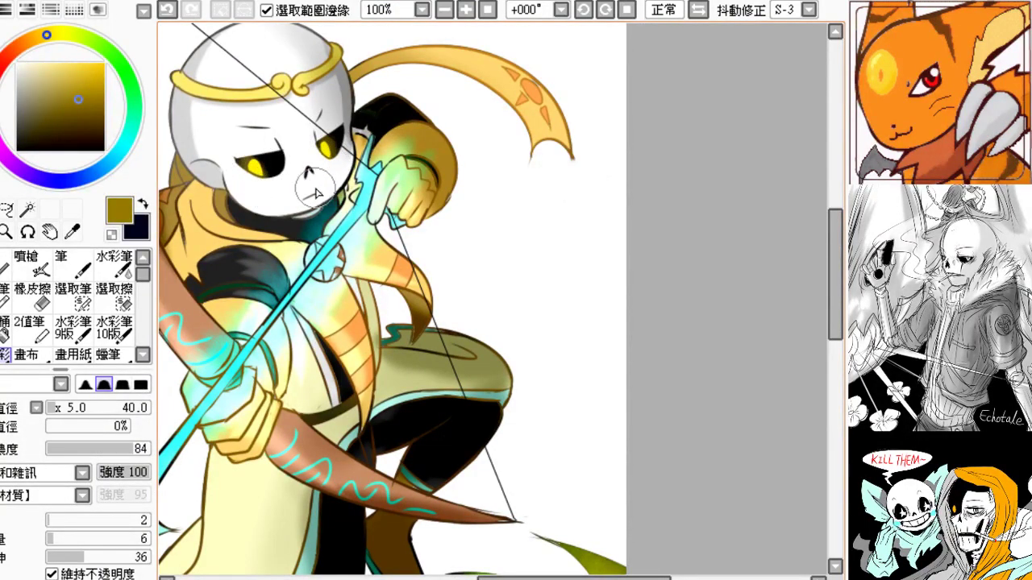
drag(271, 229, 329, 233)
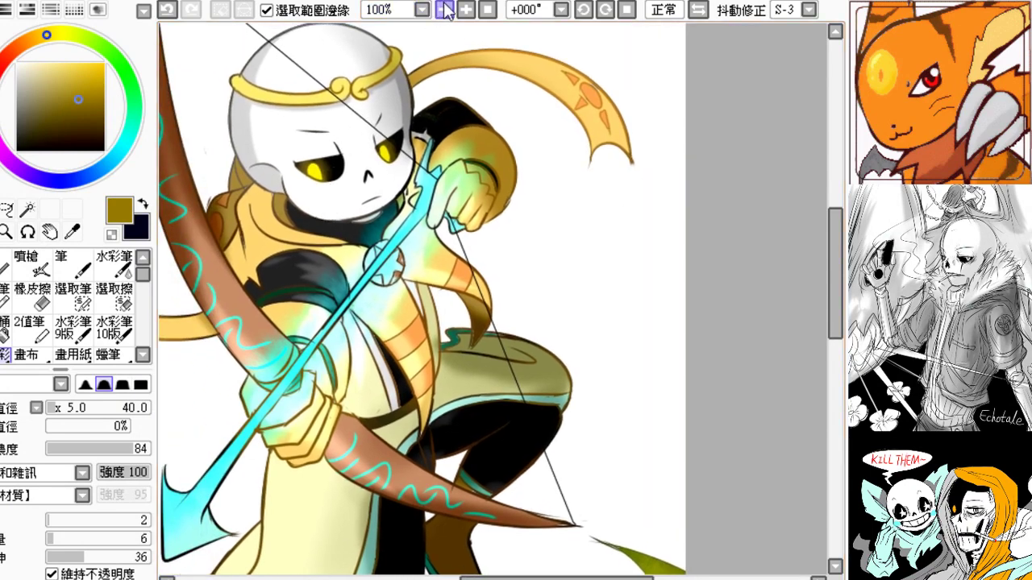
- Examine the whole figure up close and from afar, and compare the recoloured outlines and swirl with their black version
click(446, 10)
click(448, 13)
drag(374, 153, 290, 112)
drag(306, 259, 315, 242)
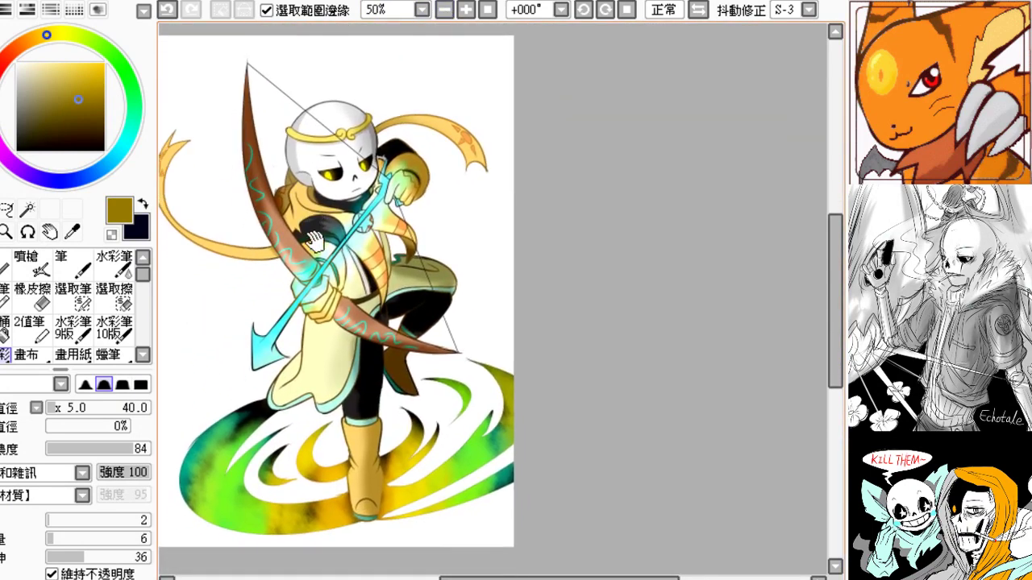
drag(268, 342, 290, 373)
drag(313, 211, 334, 235)
click(468, 10)
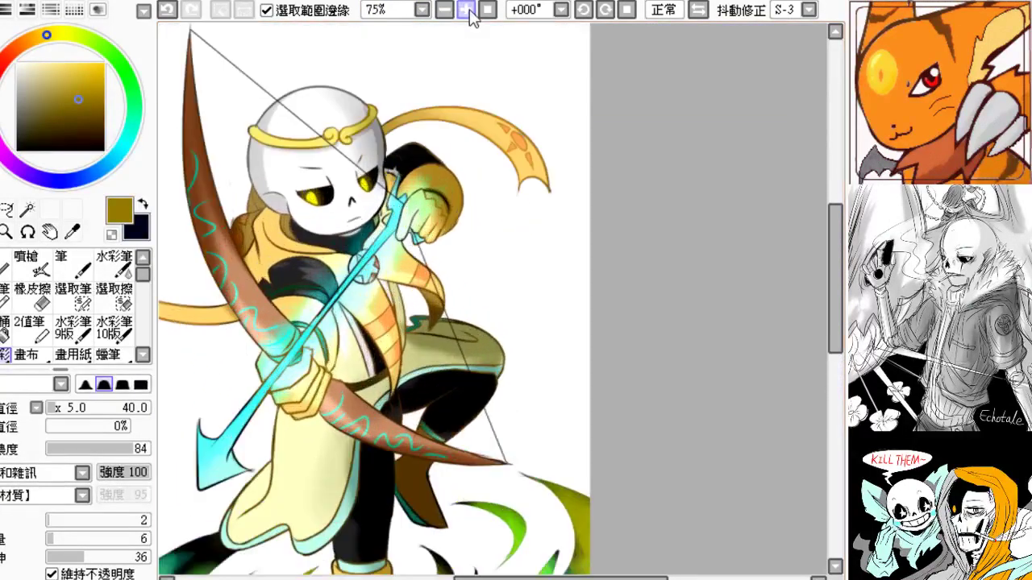
drag(409, 106, 476, 102)
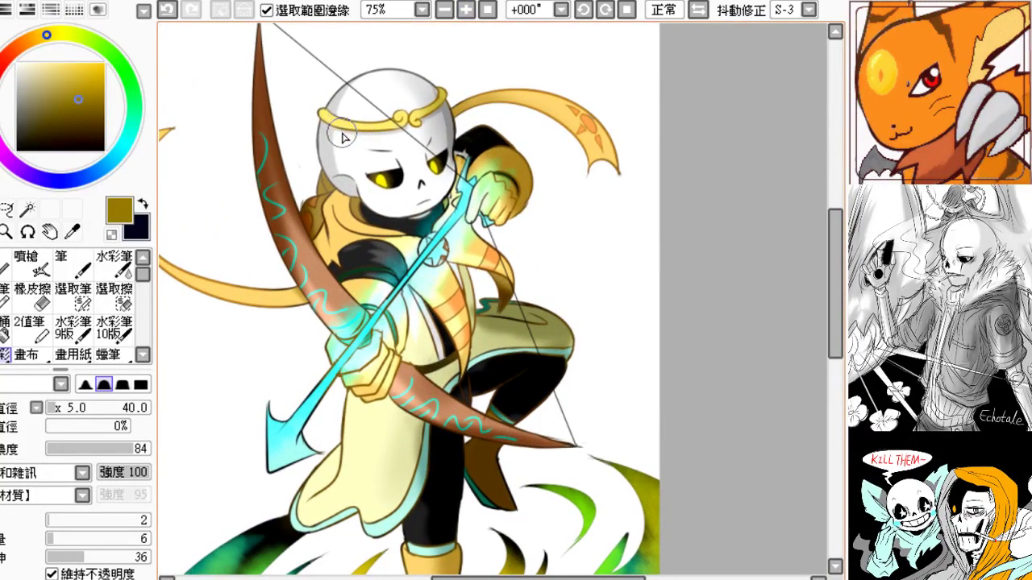
drag(349, 283, 323, 276)
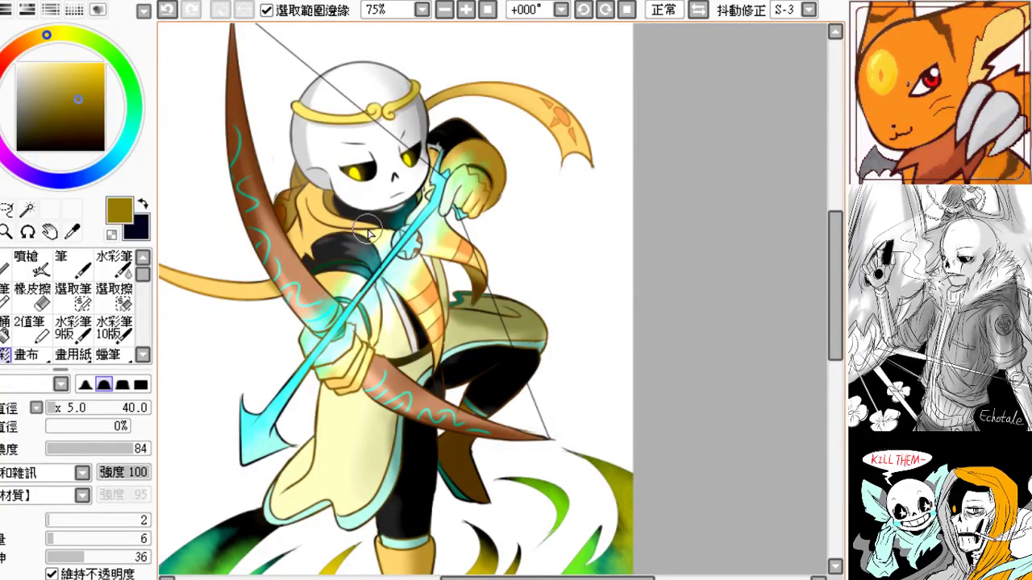
drag(305, 233, 327, 221)
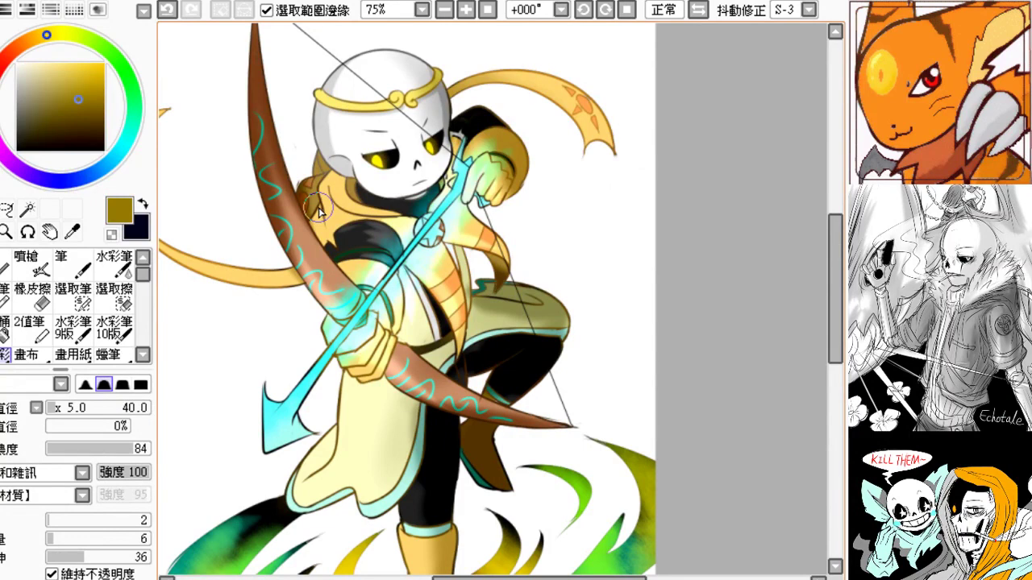
drag(368, 317, 288, 309)
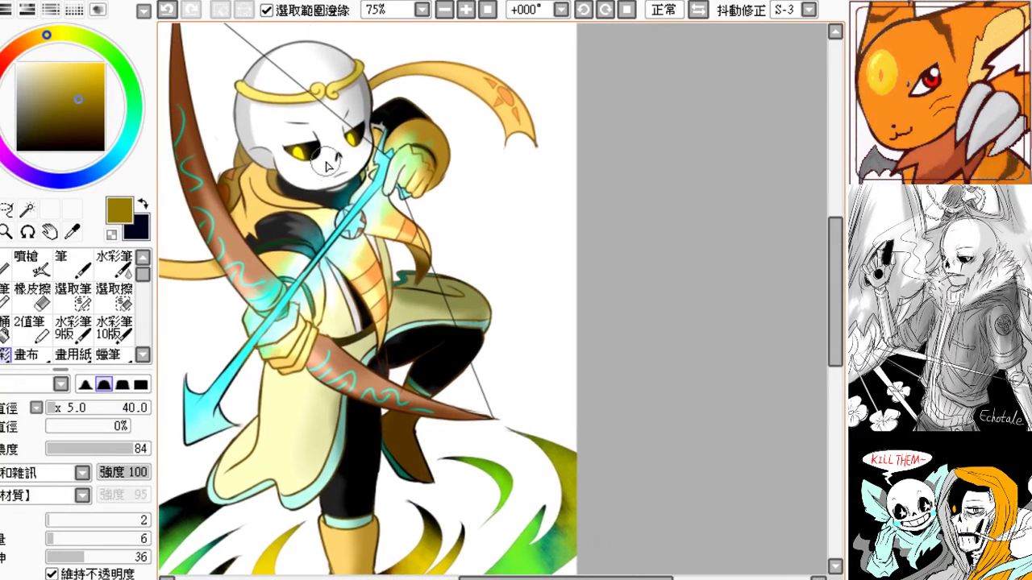
drag(373, 280, 344, 301)
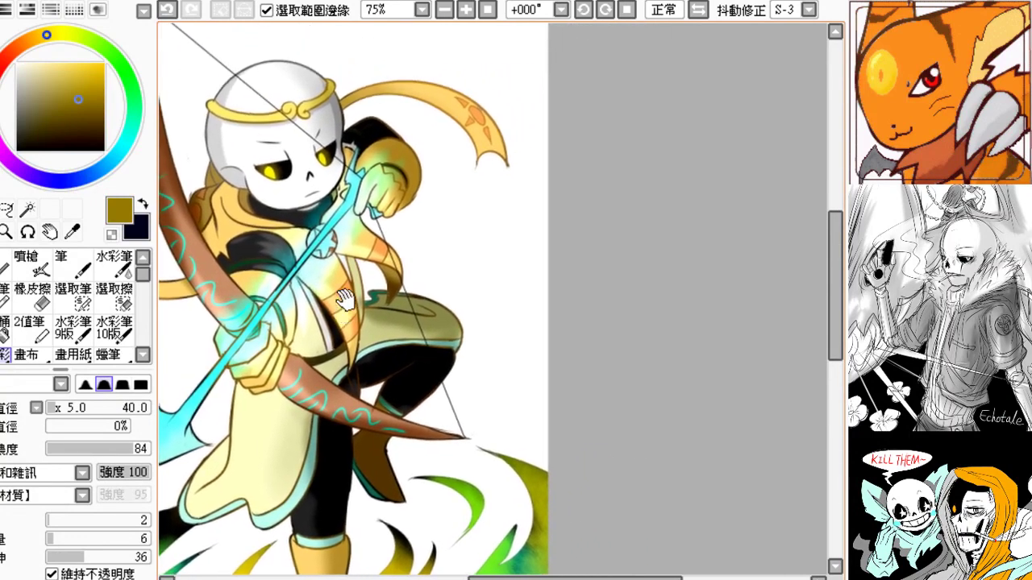
click(445, 9)
drag(413, 117, 442, 118)
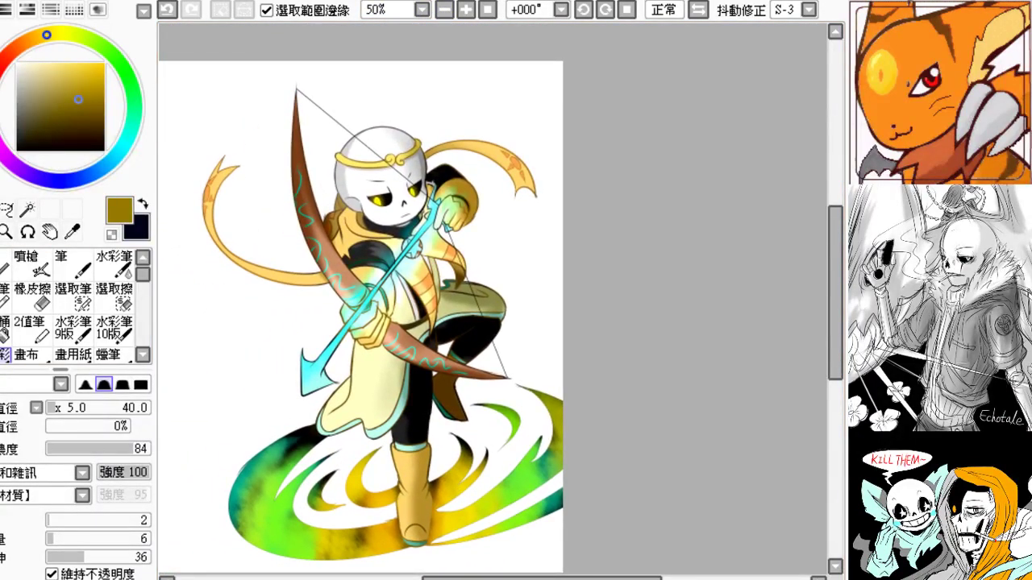
drag(350, 159, 303, 155)
drag(400, 321, 549, 319)
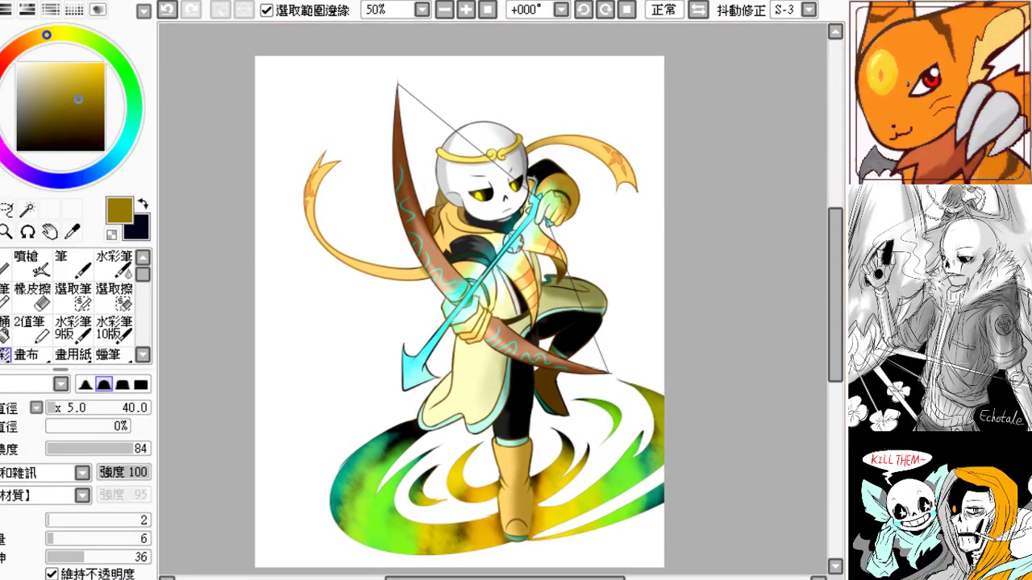
drag(395, 268, 326, 254)
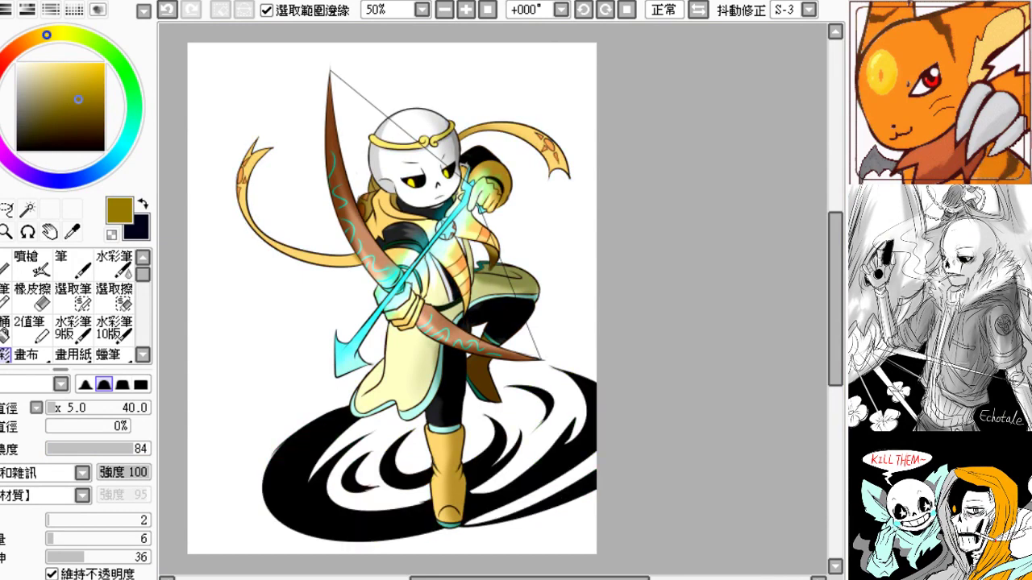
key(ctrl+y)
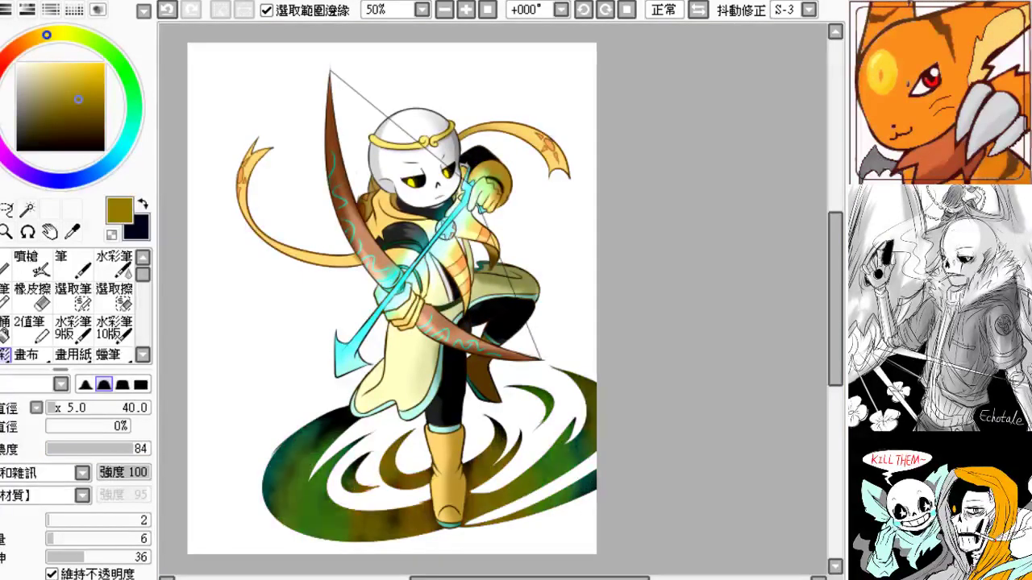
drag(339, 295, 353, 328)
- Pick bright turquoise green and brush it over the black outline of the arrowhead
click(132, 126)
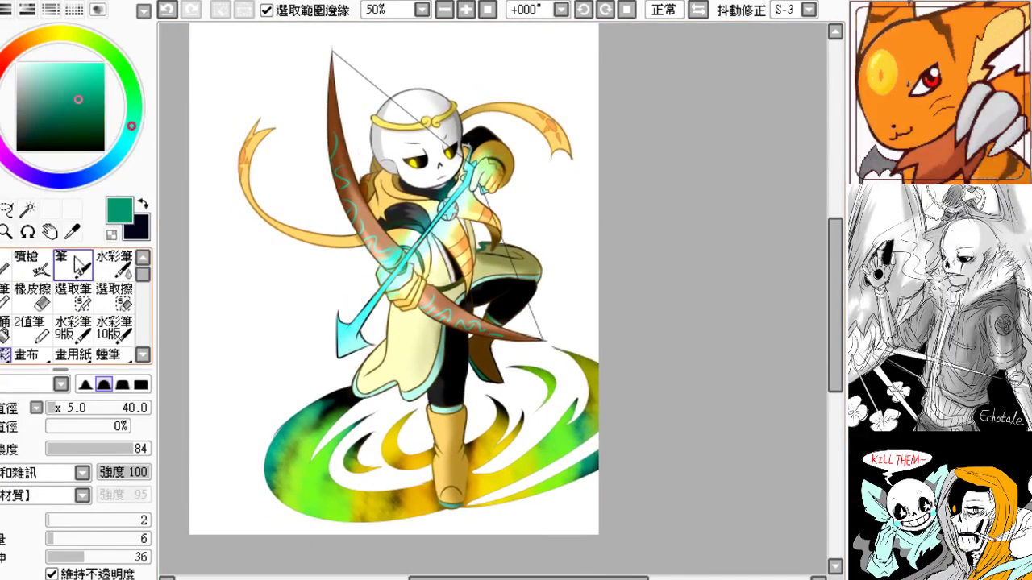
click(104, 64)
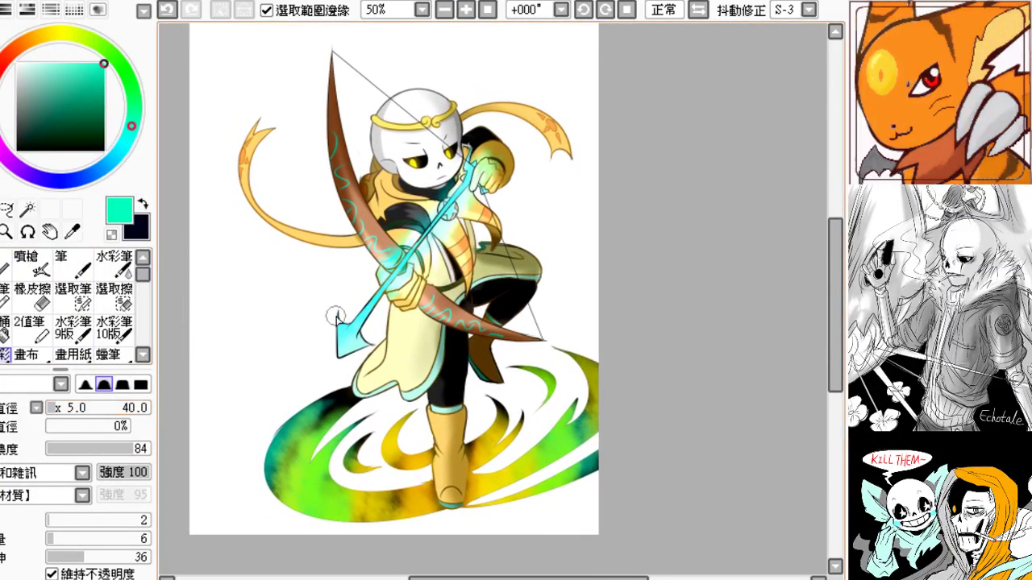
drag(336, 313, 343, 356)
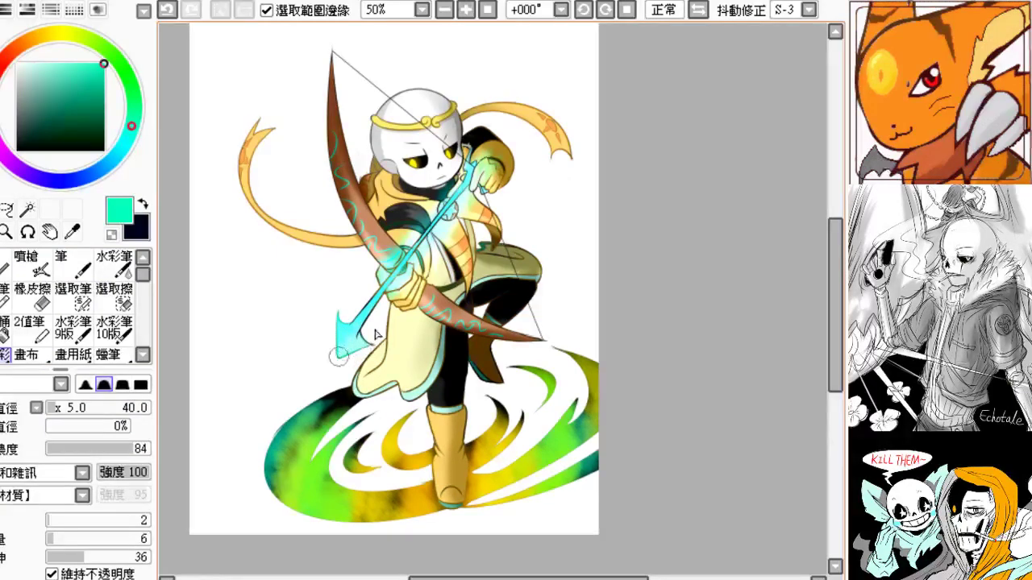
click(487, 9)
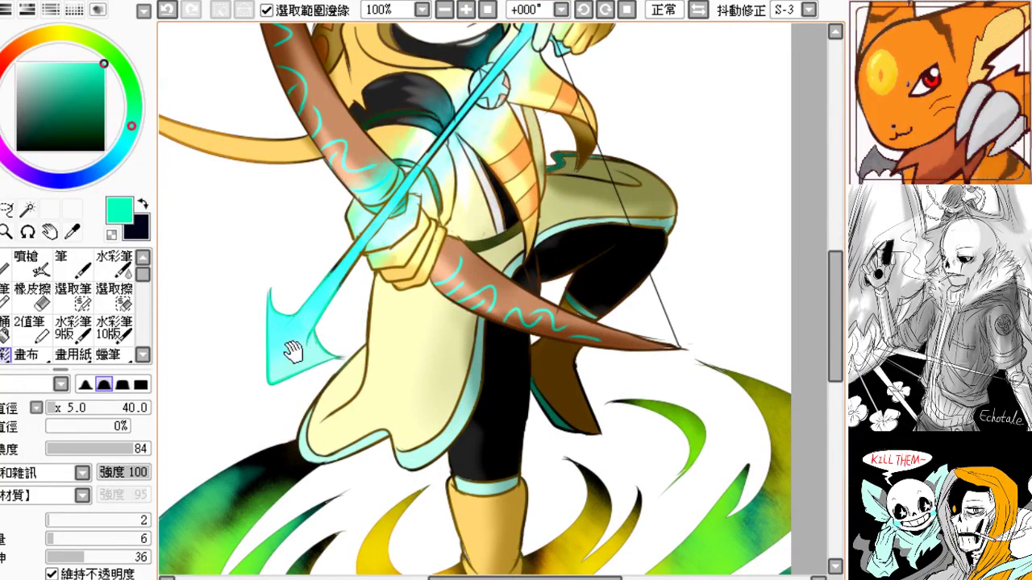
- Brush the turquoise green along the outline of the arrow's shaft up to the drawing hand, undoing an unwanted stroke
drag(293, 352, 283, 376)
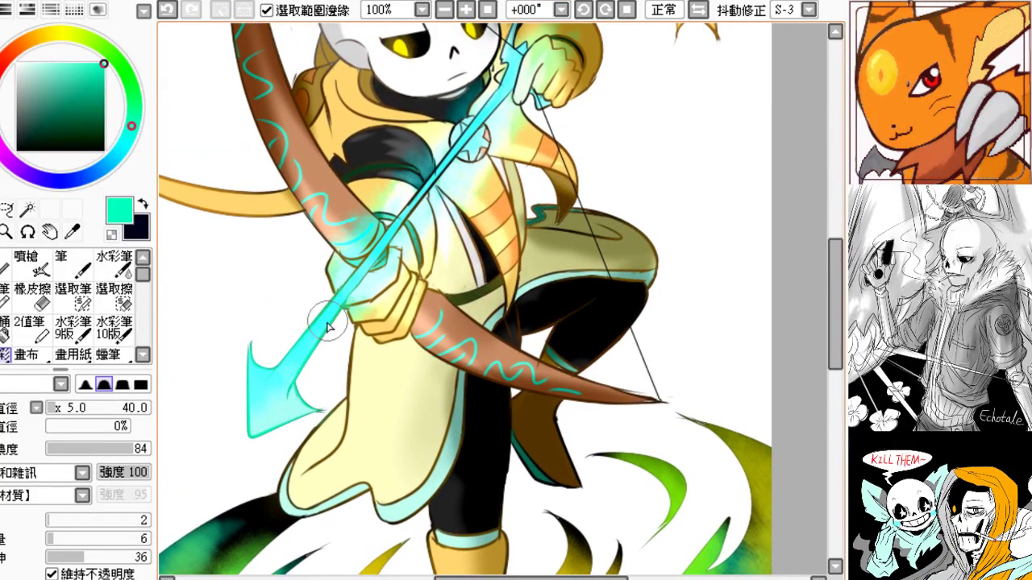
scroll(315, 330, up, 2)
mouse_move(317, 346)
mouse_down()
mouse_move(401, 235)
mouse_move(357, 302)
mouse_move(410, 207)
mouse_move(378, 271)
mouse_move(465, 150)
mouse_move(443, 211)
mouse_move(459, 184)
mouse_up()
scroll(455, 145, up, 2)
key(ctrl+z)
drag(478, 239, 477, 223)
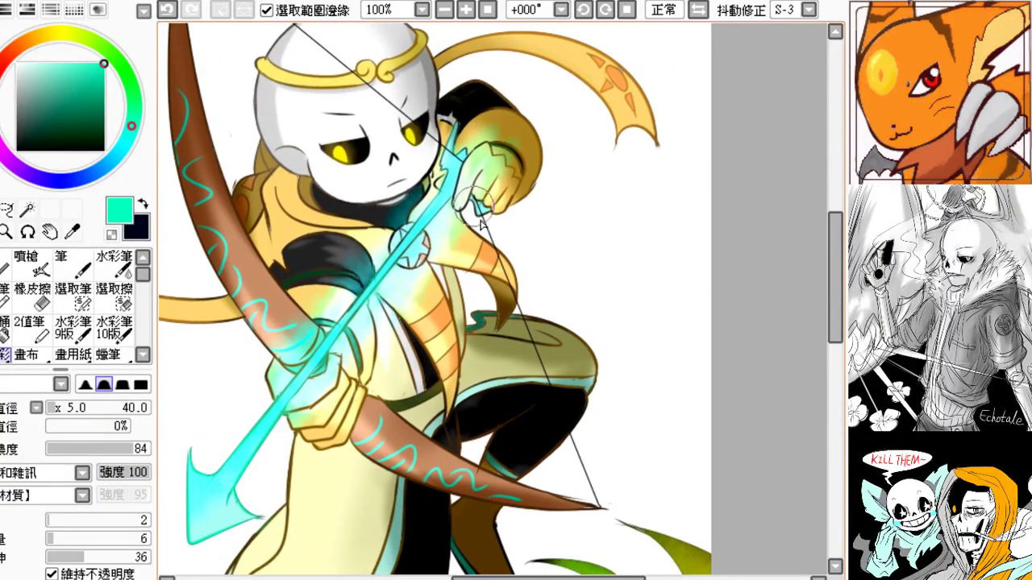
drag(464, 297, 524, 236)
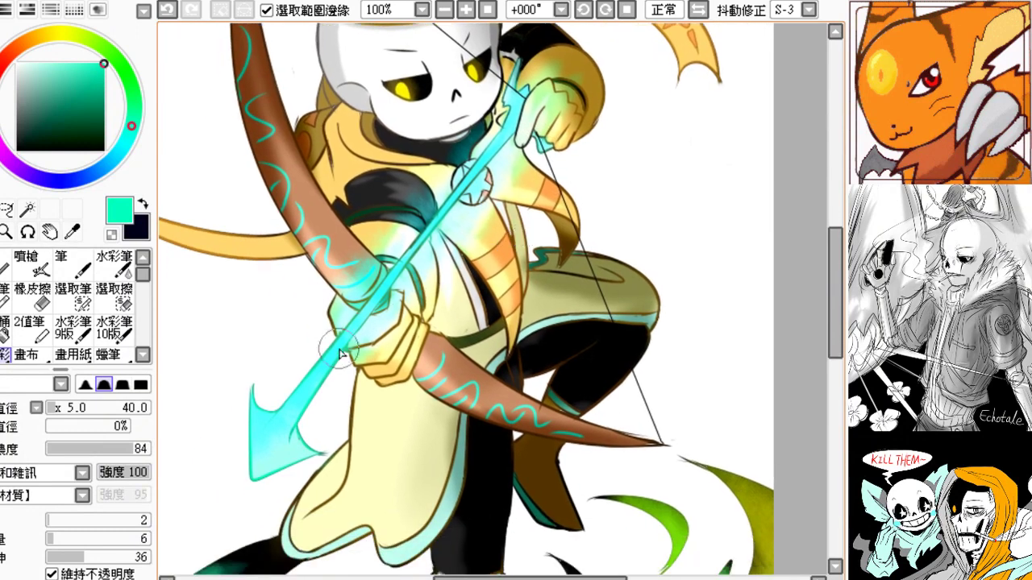
drag(291, 441, 318, 453)
drag(422, 327, 436, 349)
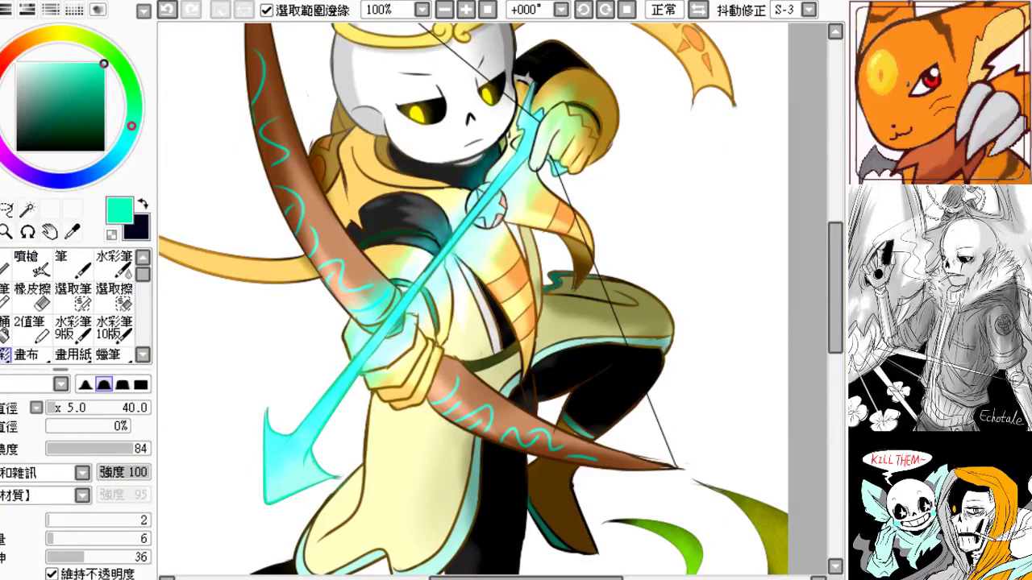
- Try orange-yellow brush strokes on the white background among the rings of the ground swirl, then undo them
click(444, 10)
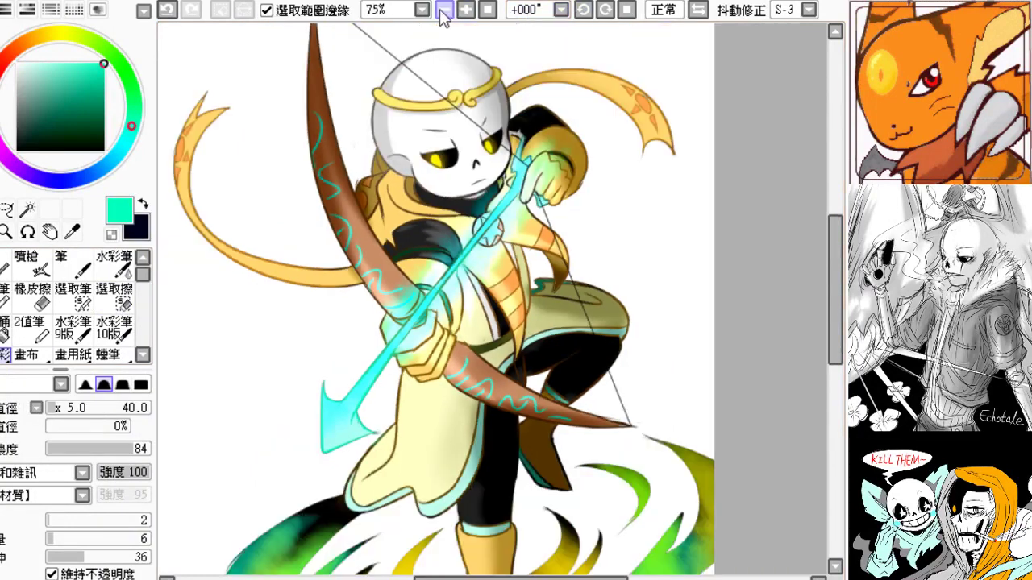
click(444, 10)
drag(384, 172, 345, 127)
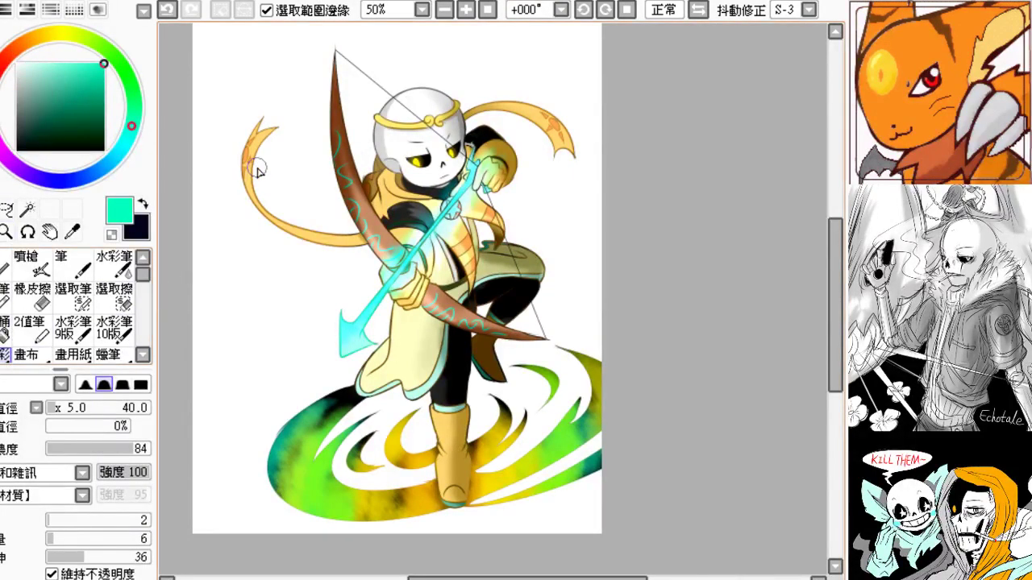
click(45, 38)
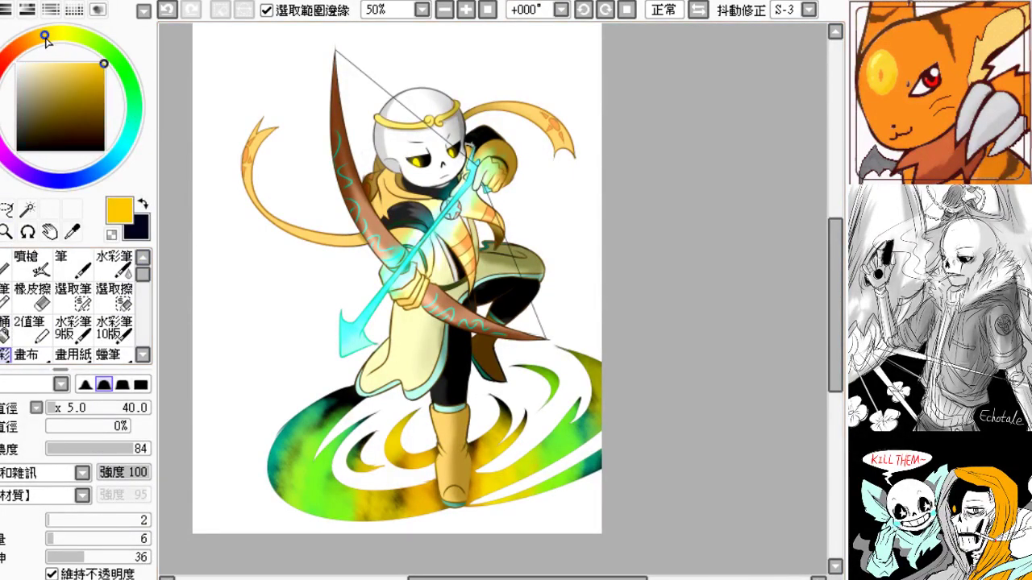
drag(326, 385, 319, 386)
drag(326, 471, 558, 417)
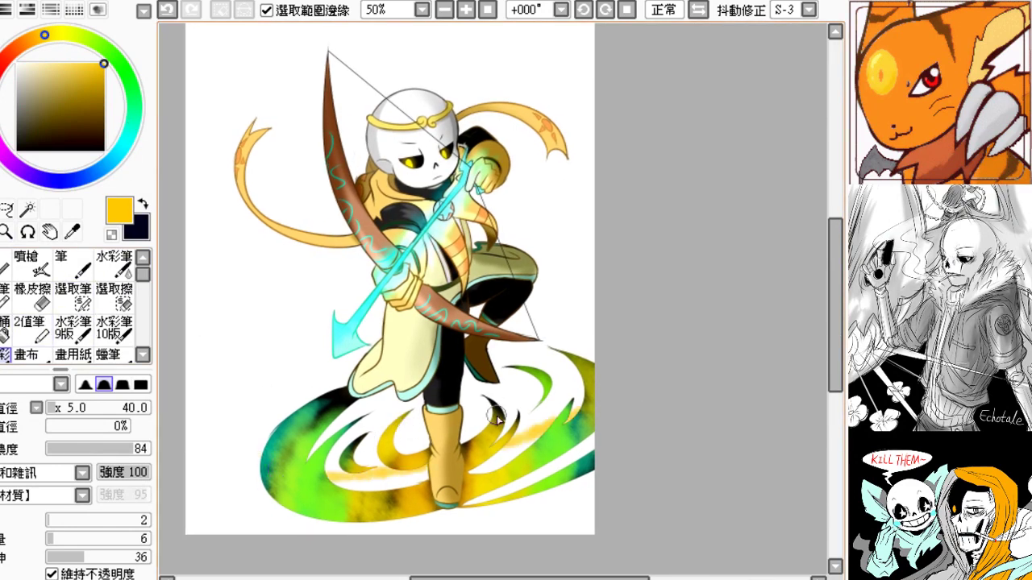
key(ctrl+z)
- Enlarge the brush to 500 and test dark brown on the background around the ground swirl, undoing the strokes
drag(60, 415, 150, 409)
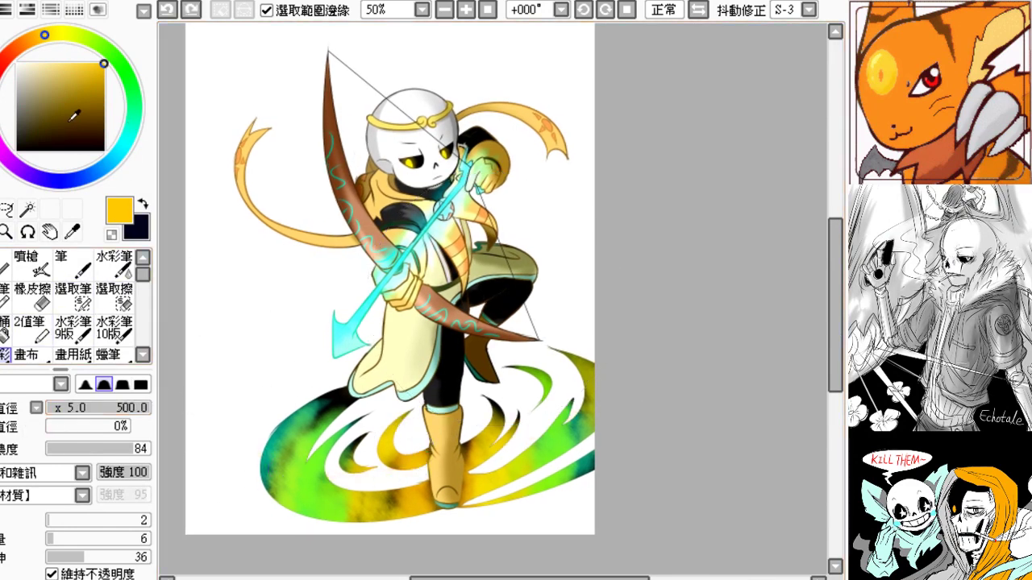
drag(297, 264, 332, 215)
mouse_move(560, 329)
mouse_down()
mouse_move(661, 400)
mouse_move(153, 512)
mouse_up()
drag(543, 440, 479, 438)
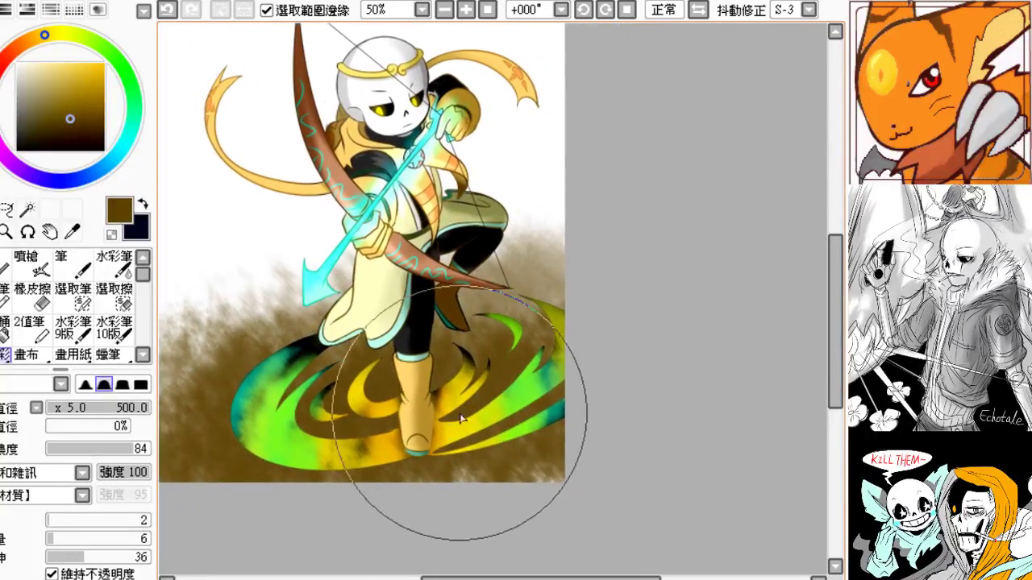
key(ctrl+z)
drag(530, 414, 580, 398)
mouse_move(661, 352)
mouse_down()
mouse_move(627, 419)
mouse_move(159, 502)
mouse_up()
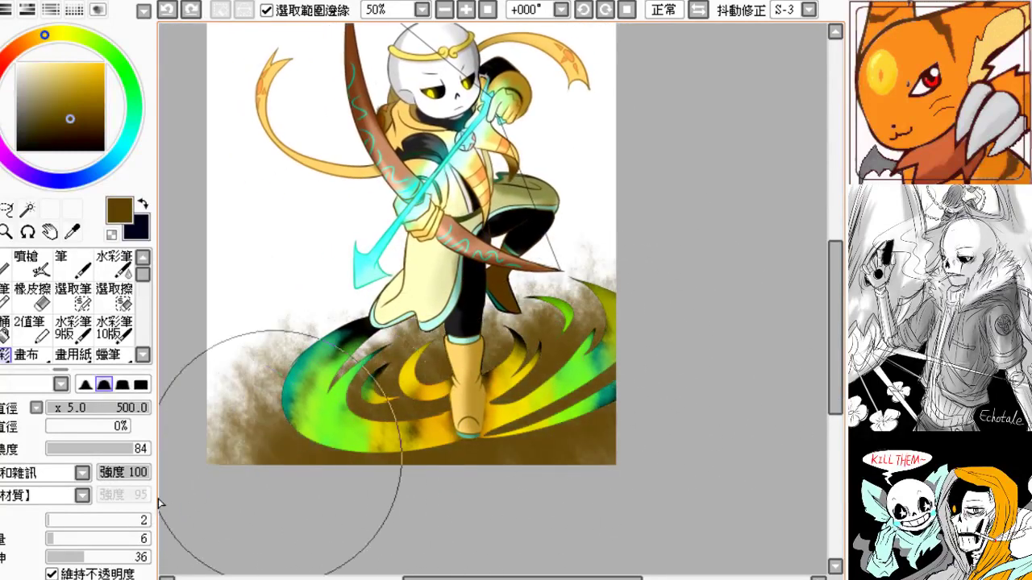
key(ctrl+z)
drag(564, 337, 380, 438)
key(ctrl+z)
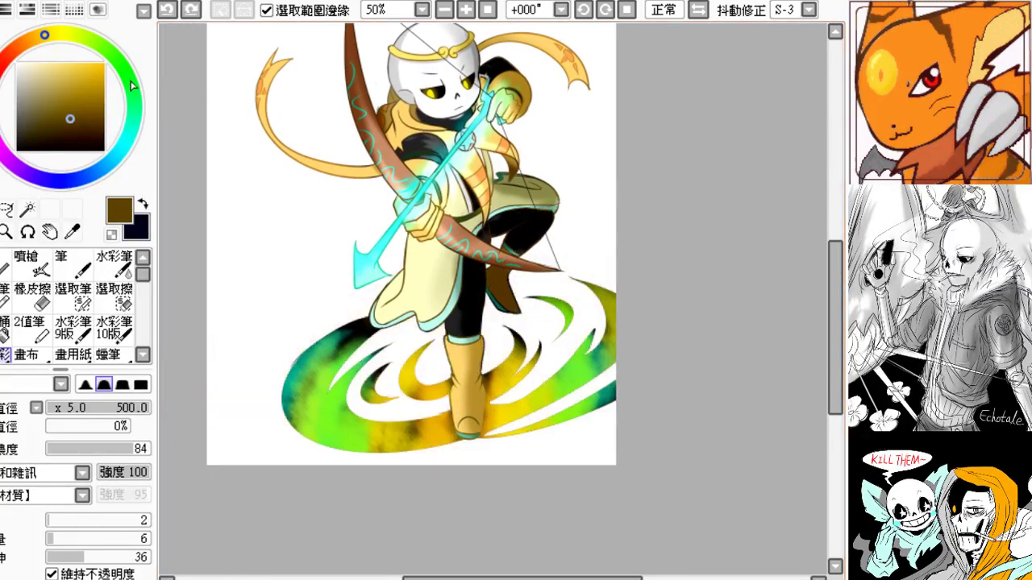
- Pick dark blue and brush it over the background around and below the ground swirl, undoing unwanted strokes
click(123, 66)
click(69, 181)
mouse_move(638, 335)
mouse_down()
mouse_move(199, 486)
mouse_move(529, 430)
mouse_move(378, 491)
mouse_up()
drag(415, 432, 362, 443)
mouse_move(535, 329)
mouse_down()
mouse_move(345, 373)
mouse_move(173, 468)
mouse_up()
key(ctrl+z)
drag(613, 315, 363, 472)
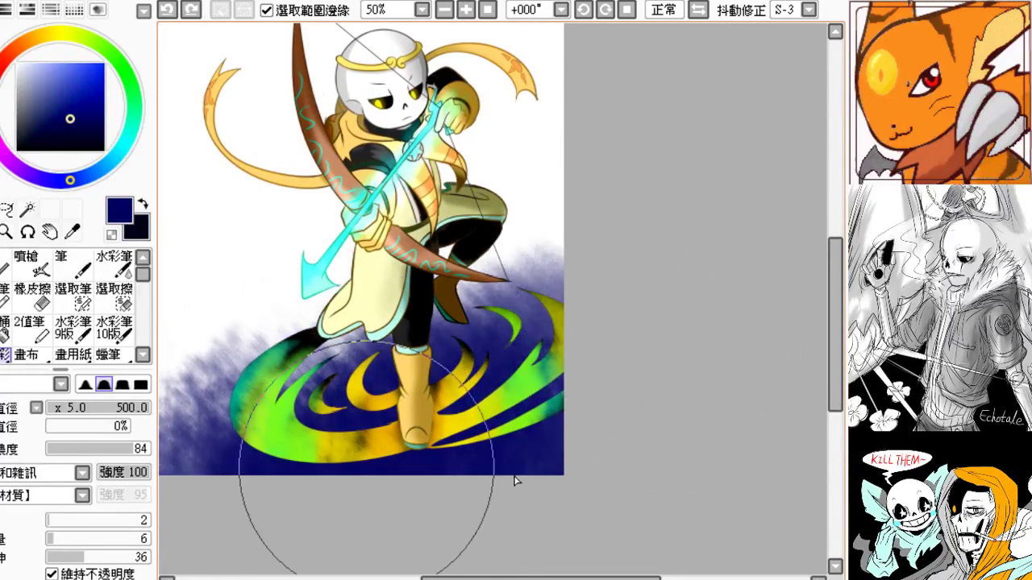
drag(462, 399, 500, 424)
key(ctrl+z)
drag(618, 320, 300, 451)
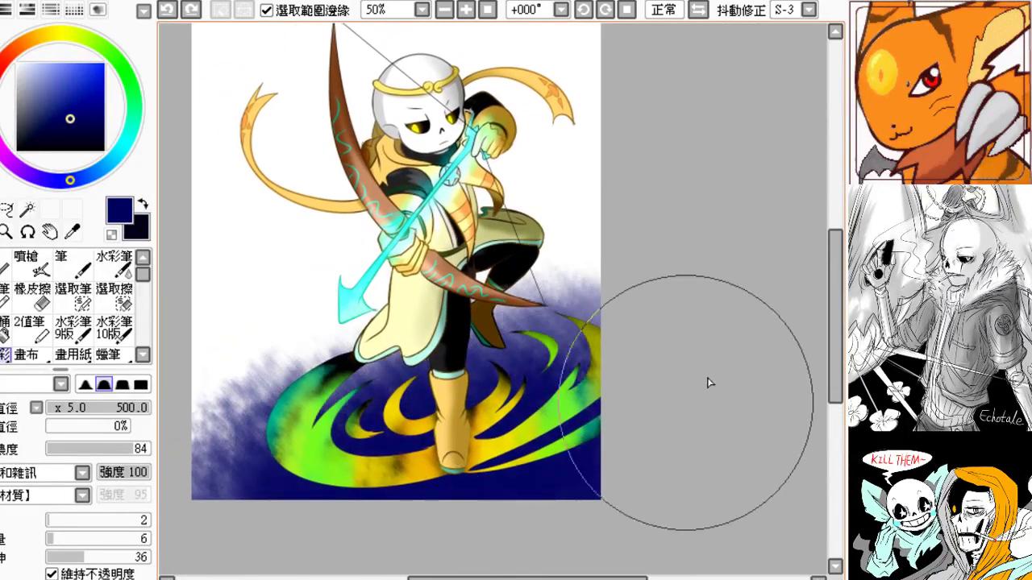
- Try further dark blue strokes over the ground area around the swirl, undoing them
drag(506, 417, 467, 453)
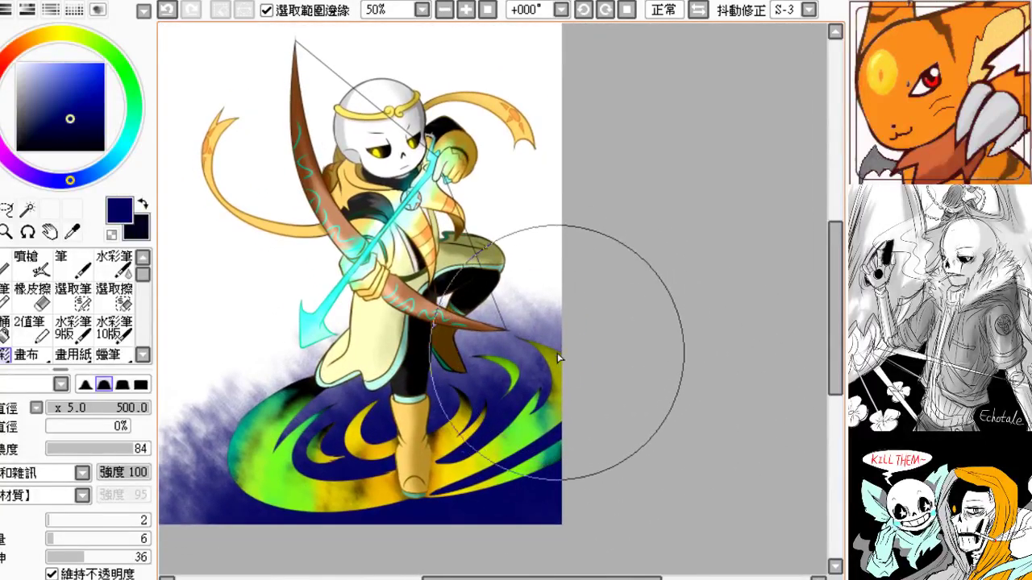
mouse_move(484, 400)
mouse_down()
mouse_move(537, 333)
mouse_move(348, 483)
mouse_up()
key(ctrl+z)
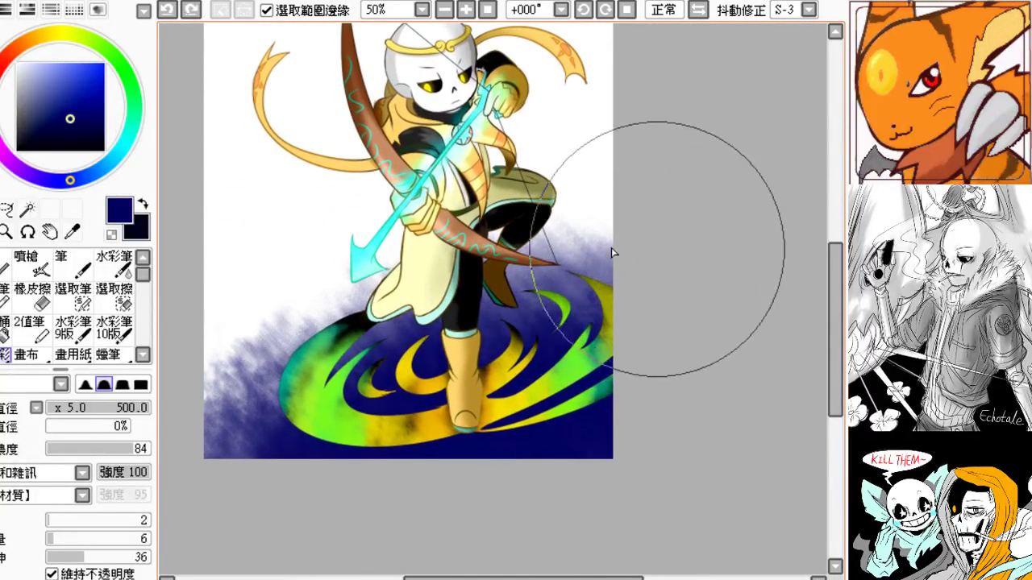
drag(612, 249, 295, 396)
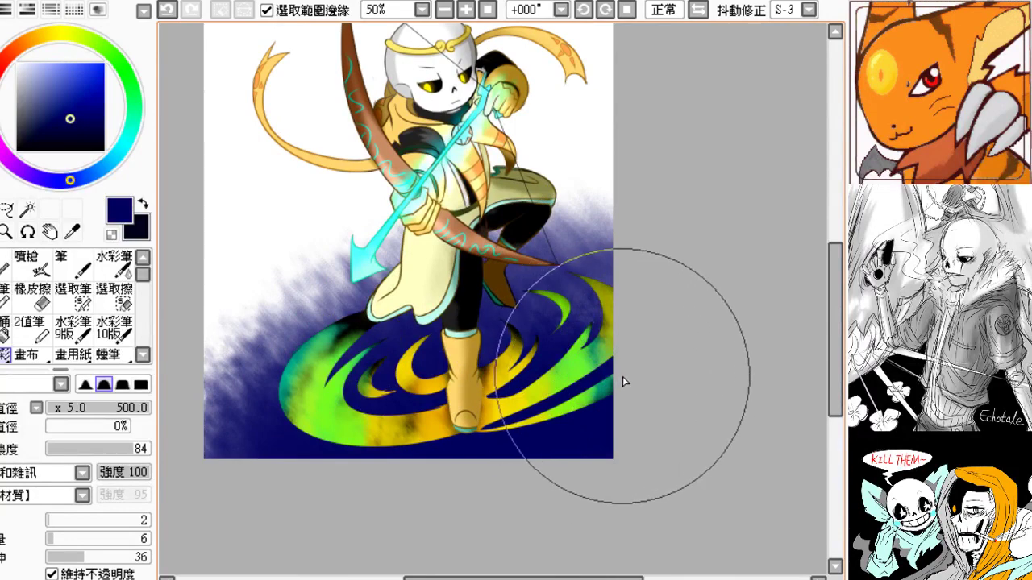
key(ctrl+z)
- Pick bright cyan and brush it along the upper edge of the dark blue ground to fade it lighter
click(127, 136)
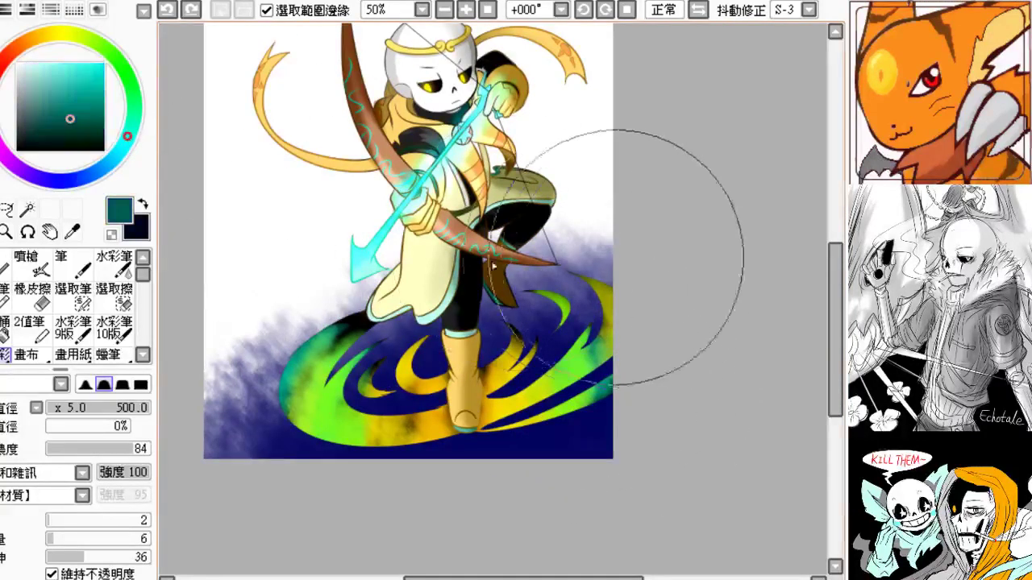
drag(81, 103, 104, 63)
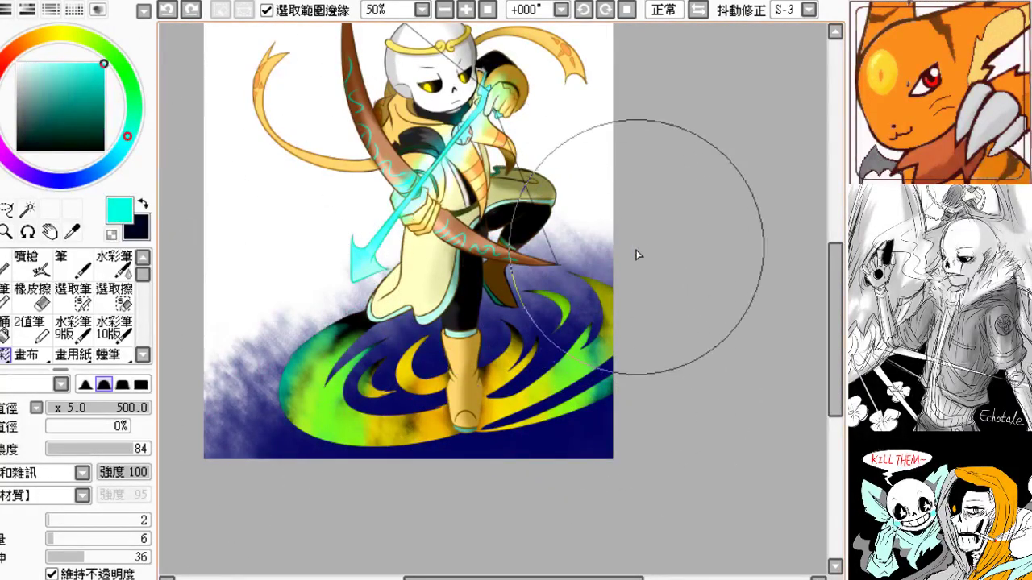
drag(638, 251, 146, 483)
key(ctrl+z)
key(ctrl+y)
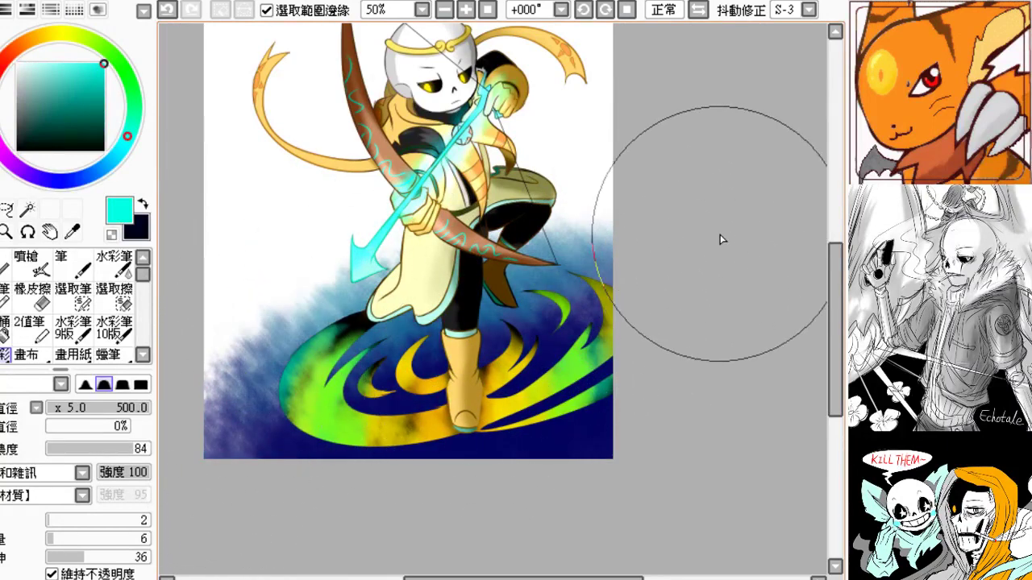
drag(338, 428, 319, 466)
- Switch to the drawing-paper brush (畫用紙) at size 500 and test cyan strokes up the background, undoing them
click(445, 10)
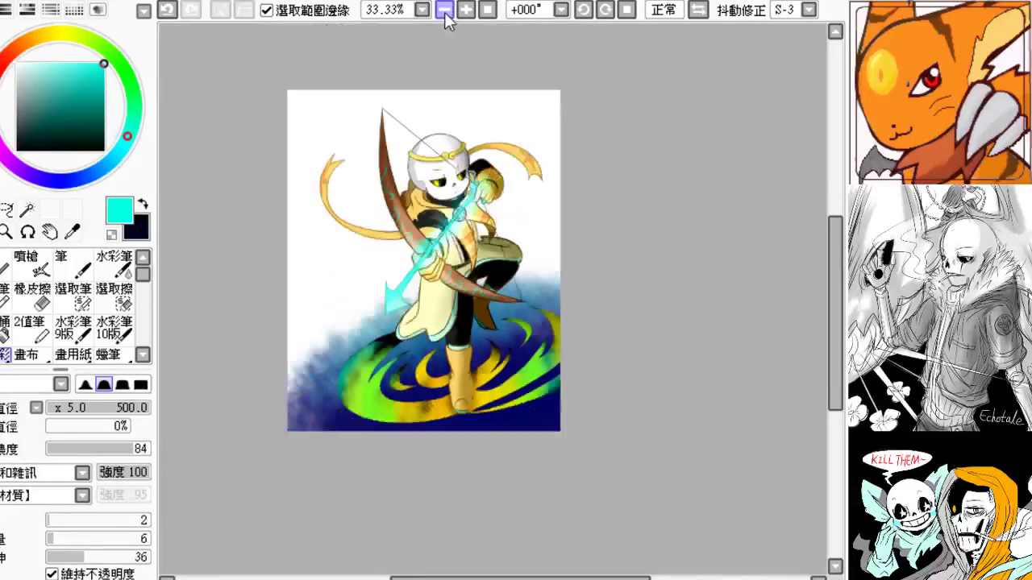
drag(408, 128, 389, 132)
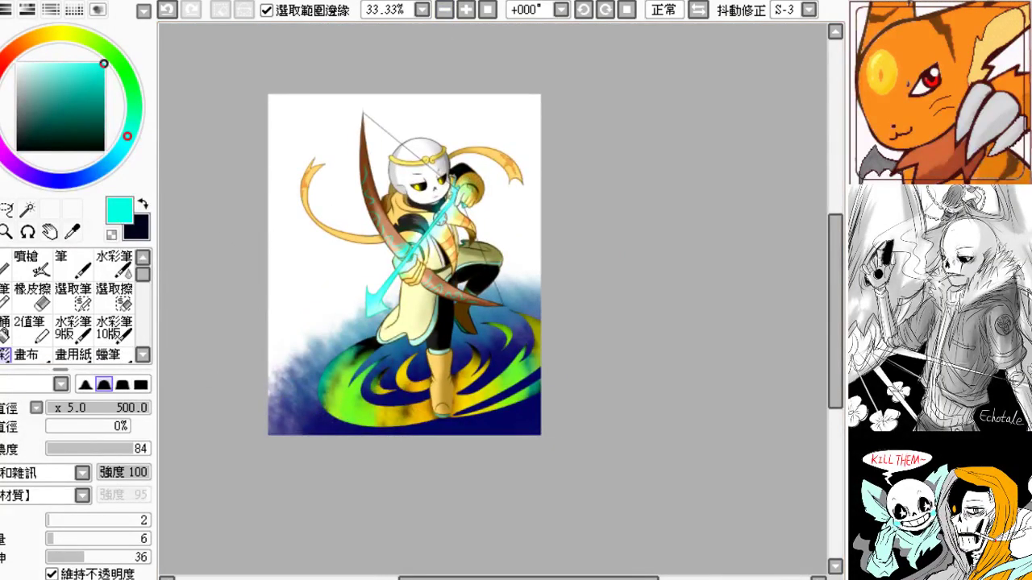
click(72, 355)
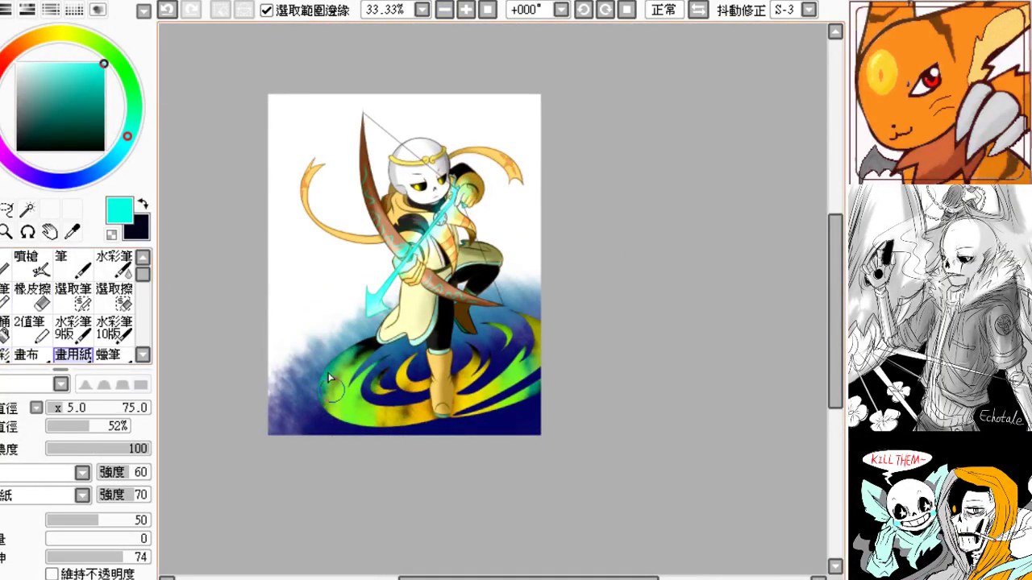
key(ctrl+z)
drag(71, 411, 152, 410)
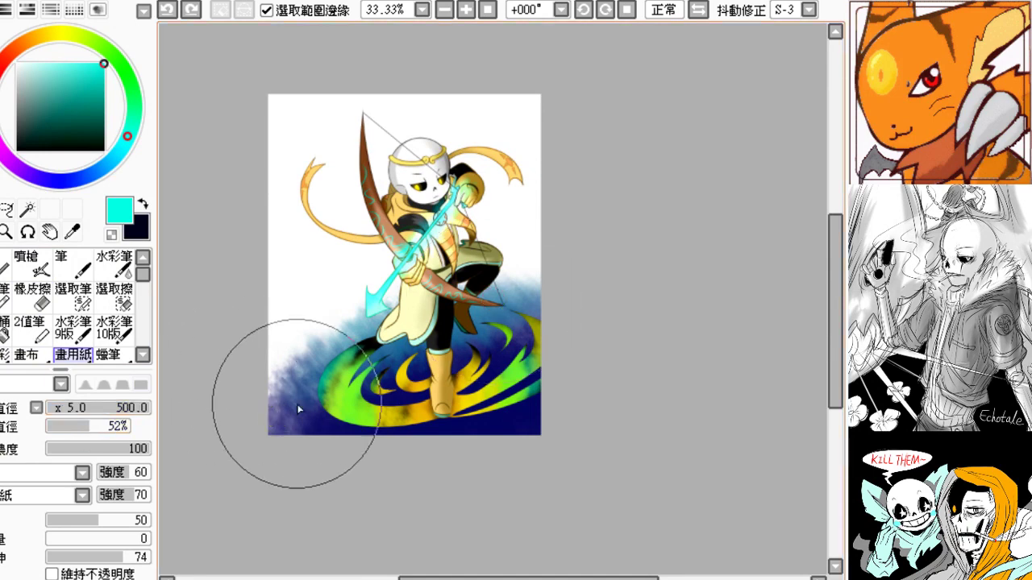
drag(312, 437, 315, 27)
key(ctrl+z)
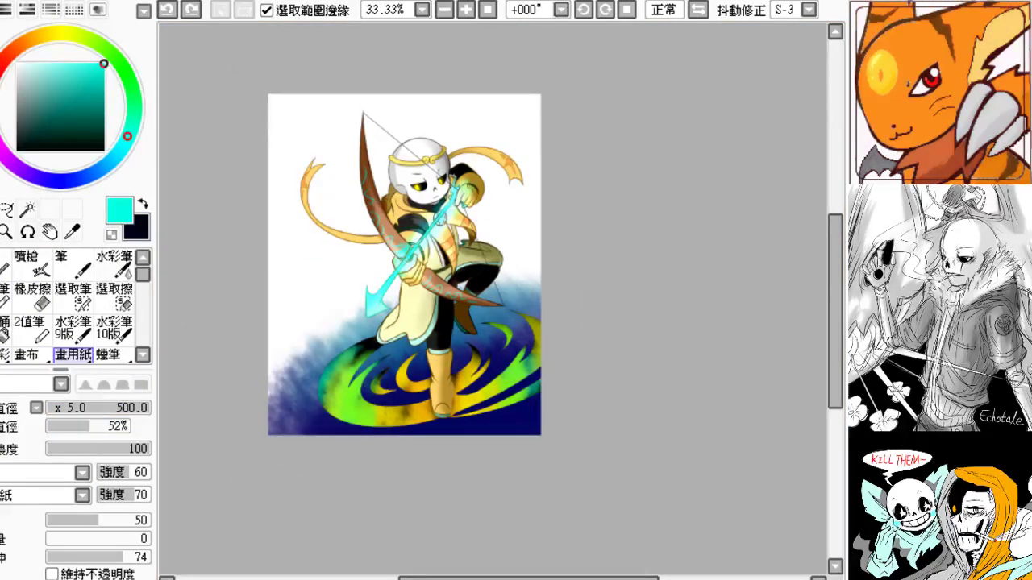
drag(243, 426, 301, 65)
key(ctrl+z)
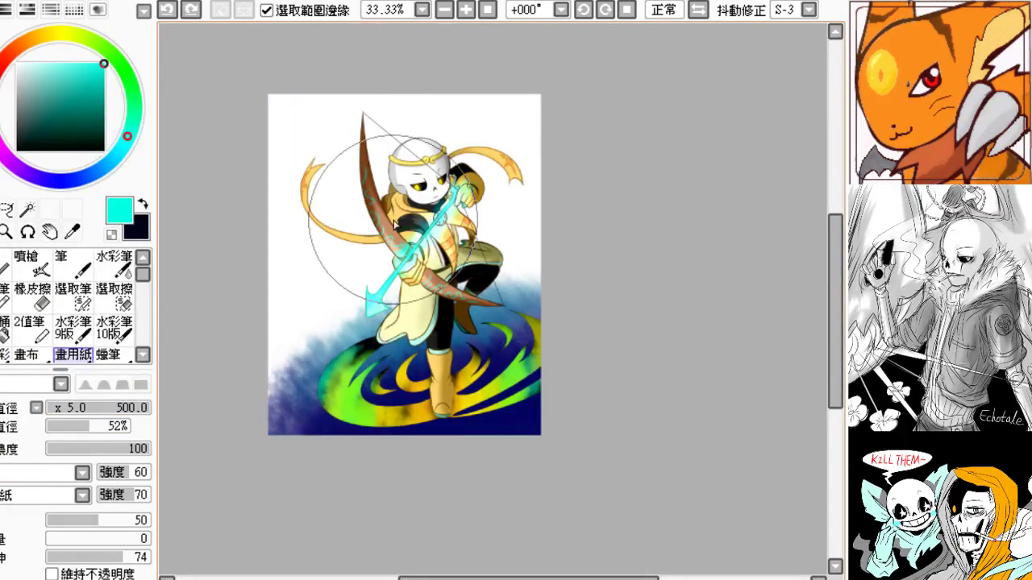
- Rotate the canvas to 178° and sweep cyan streaks from the ground past the long scarf tail, undoing and repeating unsatisfactory strokes
mouse_move(432, 182)
mouse_down()
mouse_move(444, 170)
mouse_move(517, 402)
mouse_move(562, 388)
mouse_move(548, 395)
mouse_move(319, 349)
mouse_move(337, 346)
mouse_up()
drag(260, 213, 390, 467)
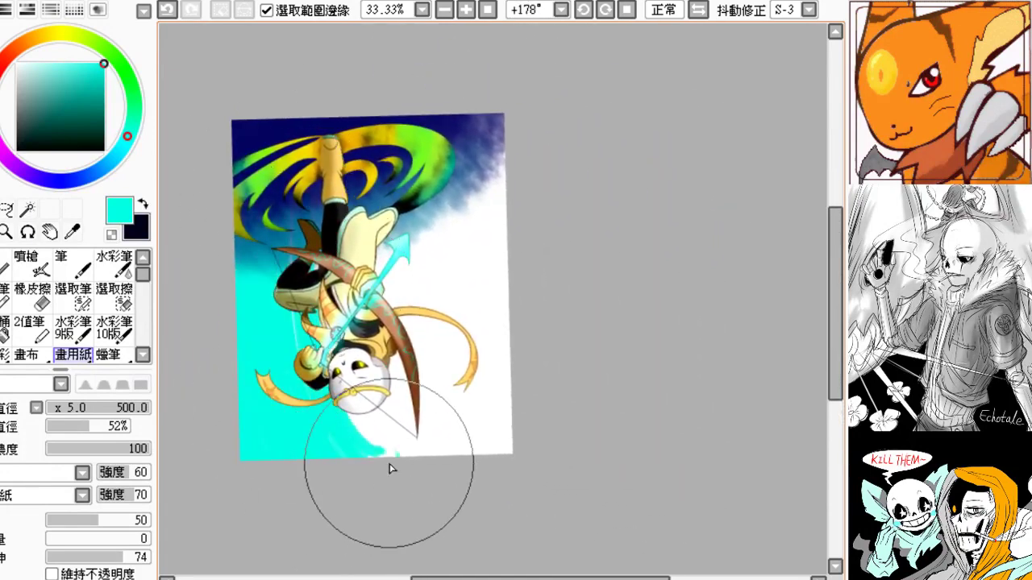
key(ctrl+z)
drag(467, 179, 393, 468)
key(ctrl+z)
drag(449, 161, 403, 451)
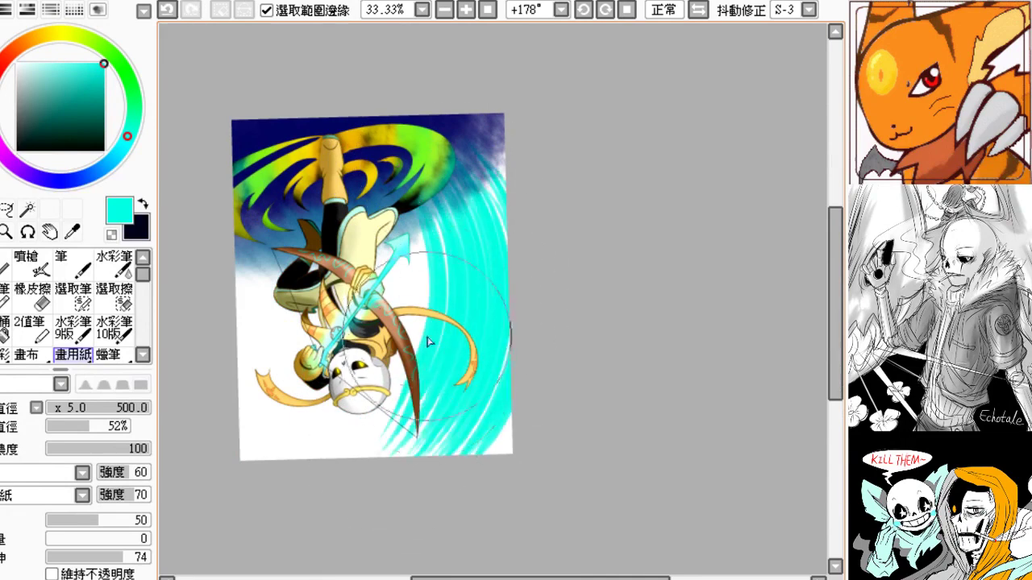
key(ctrl+z)
drag(451, 170, 403, 451)
key(ctrl+z)
drag(443, 149, 345, 423)
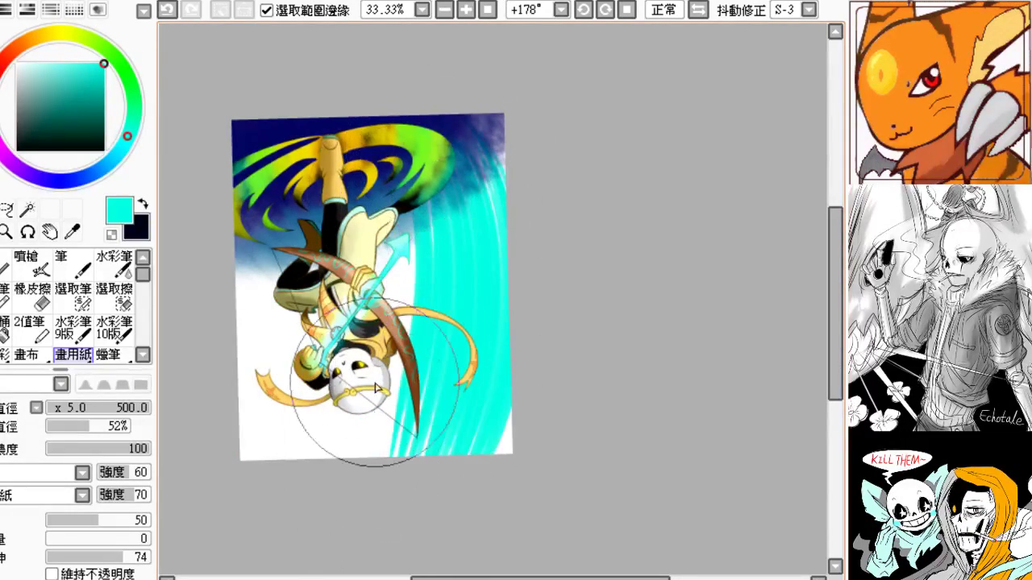
key(ctrl+z)
drag(395, 76, 387, 377)
key(ctrl+z)
drag(403, 104, 367, 432)
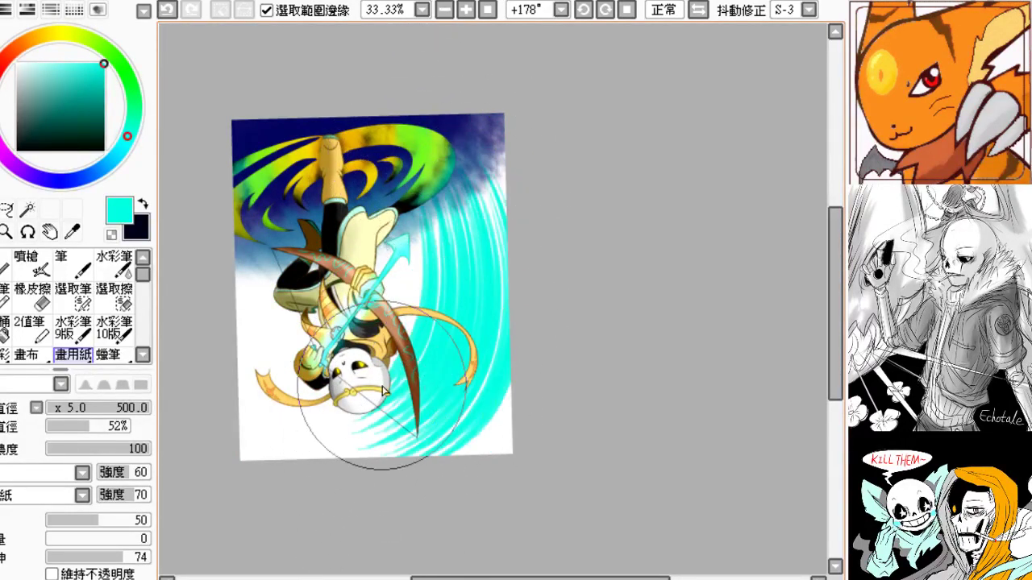
key(ctrl+z)
mouse_move(458, 137)
mouse_down()
mouse_move(503, 223)
mouse_move(397, 431)
mouse_up()
key(ctrl+z)
drag(395, 88, 413, 399)
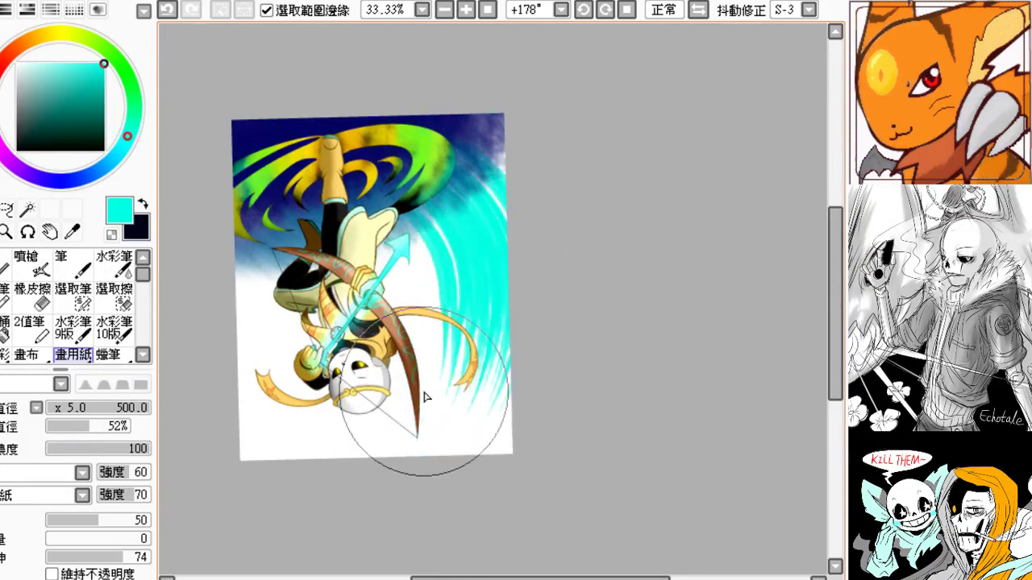
- Sweep cyan streaks from the ground up the background directly behind the figure, undoing unwanted strokes
drag(363, 242, 392, 436)
key(ctrl+z)
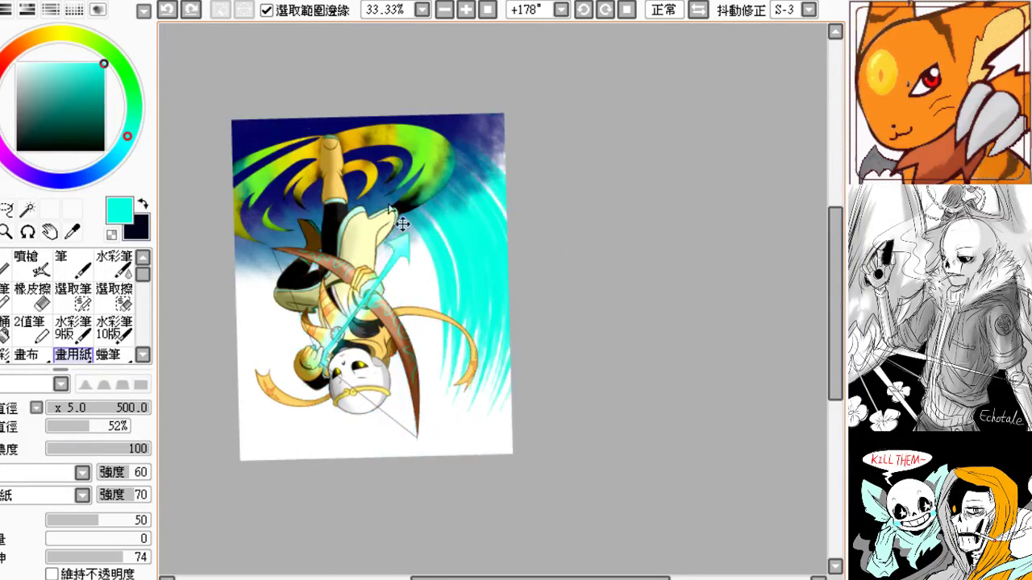
mouse_move(381, 205)
mouse_down()
mouse_move(402, 298)
mouse_move(392, 429)
mouse_up()
key(ctrl+z)
drag(381, 217, 394, 476)
drag(285, 258, 282, 460)
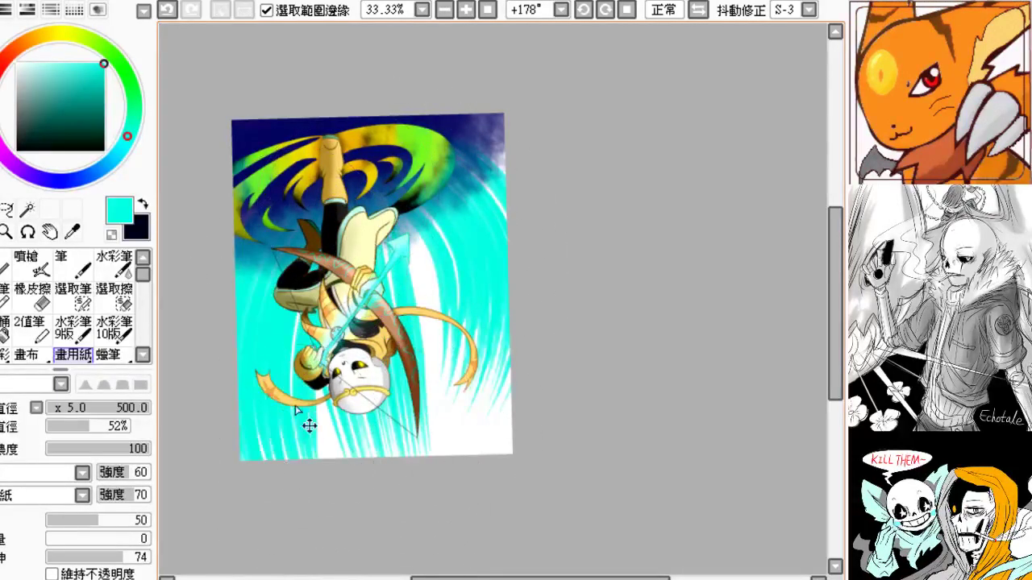
key(ctrl+z)
key(ctrl+z)
drag(364, 179, 376, 490)
- Sweep cyan streaks up the background on the raised knee's side, undoing unwanted strokes
drag(291, 211, 279, 479)
key(ctrl+z)
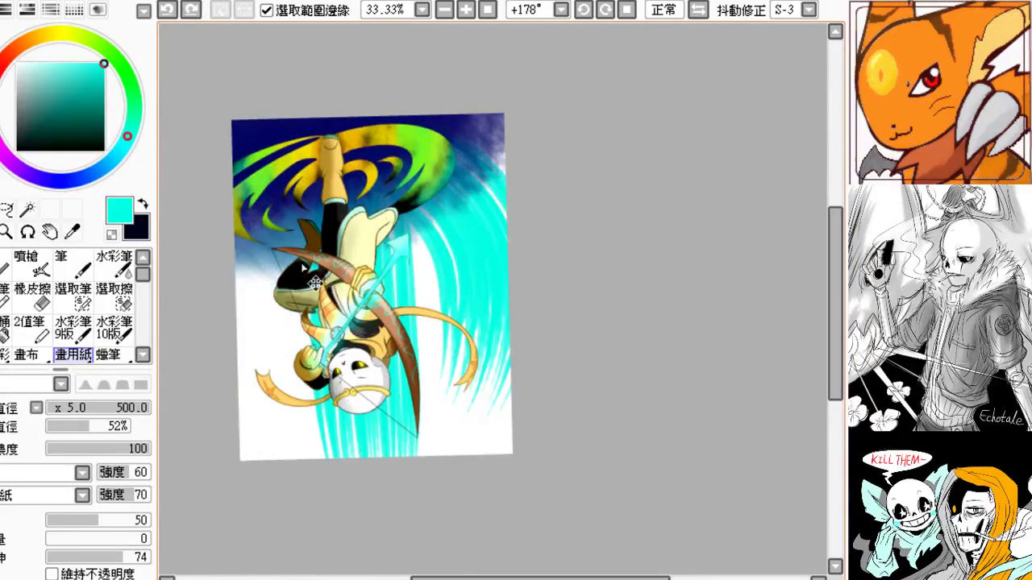
drag(306, 274, 274, 421)
key(ctrl+z)
drag(326, 210, 285, 427)
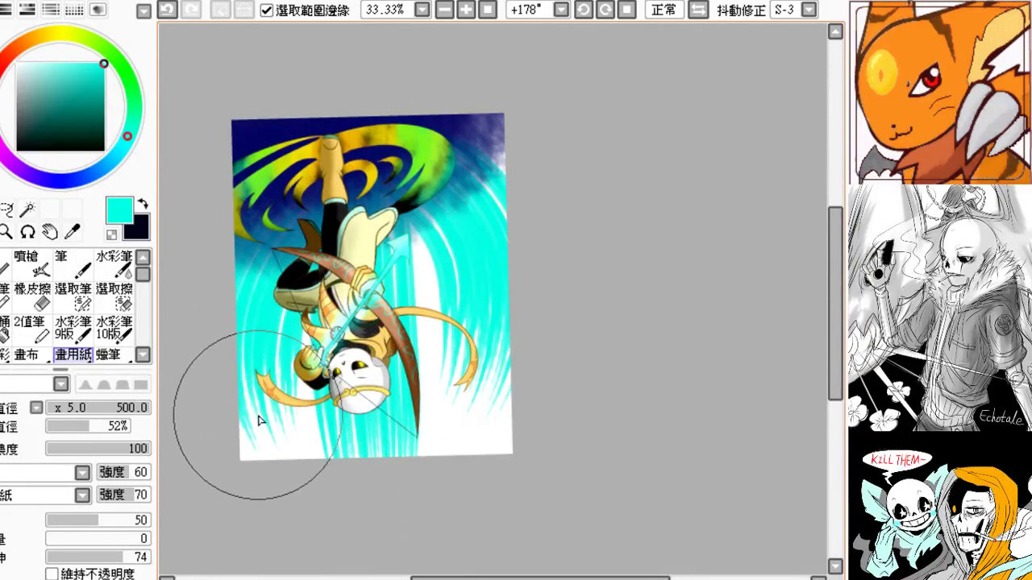
- Brush cyan streaks outward across the ground's edge on the arrowhead's side of the swirl, undoing an unwanted stroke
drag(414, 305, 398, 306)
drag(440, 129, 548, 262)
key(ctrl+z)
drag(485, 156, 530, 247)
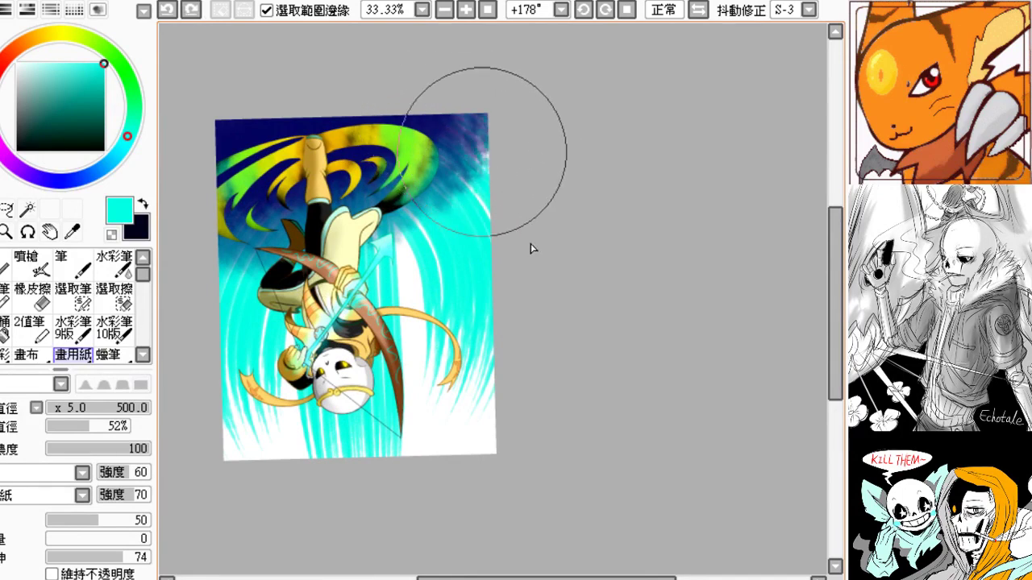
- Fill the white gap between the arrowhead and the long scarf tail with cyan streaks, undoing unwanted strokes
drag(470, 306, 486, 274)
mouse_move(403, 177)
mouse_down()
mouse_move(459, 439)
mouse_move(447, 355)
mouse_up()
key(ctrl+z)
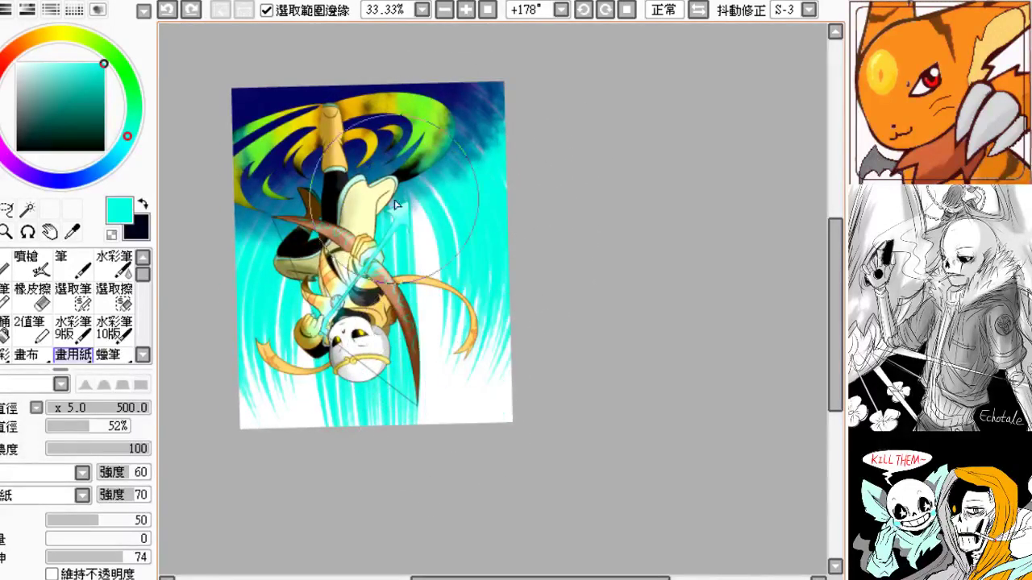
drag(395, 199, 436, 376)
key(ctrl+z)
drag(402, 187, 435, 377)
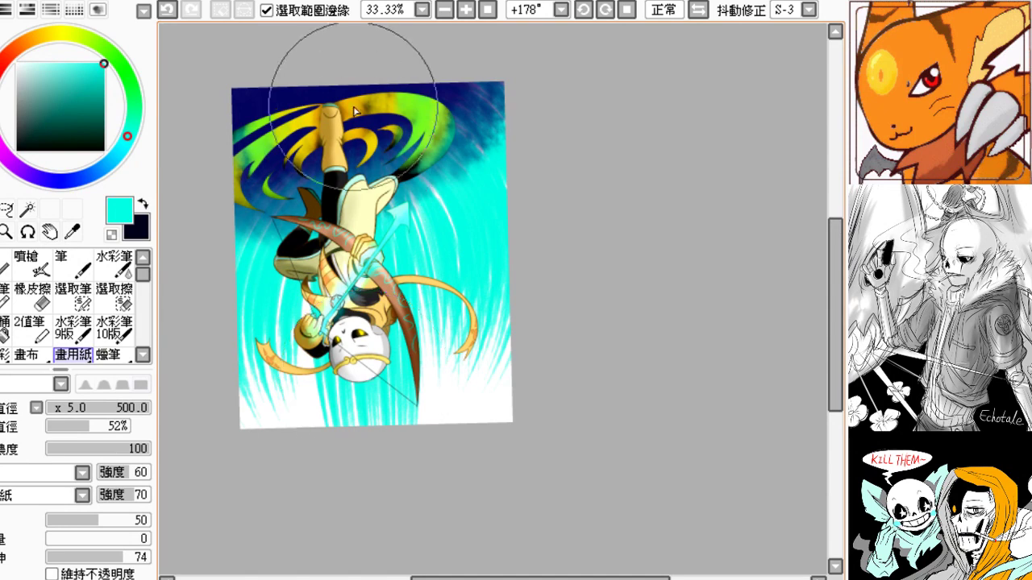
drag(384, 250, 405, 257)
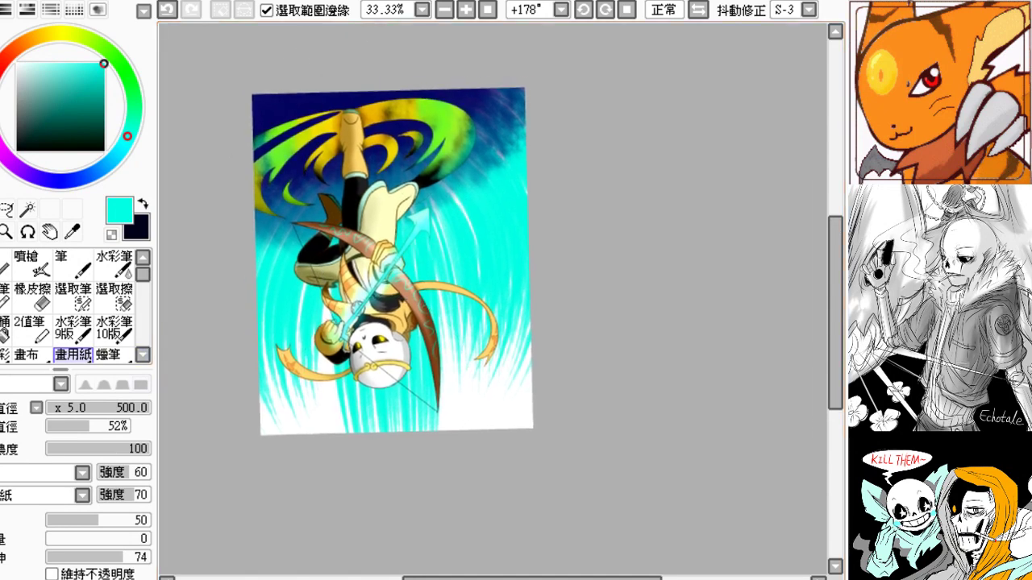
- Pick bright yellow and brush yellow light over the background on the raised knee's side, undoing unwanted strokes
click(61, 33)
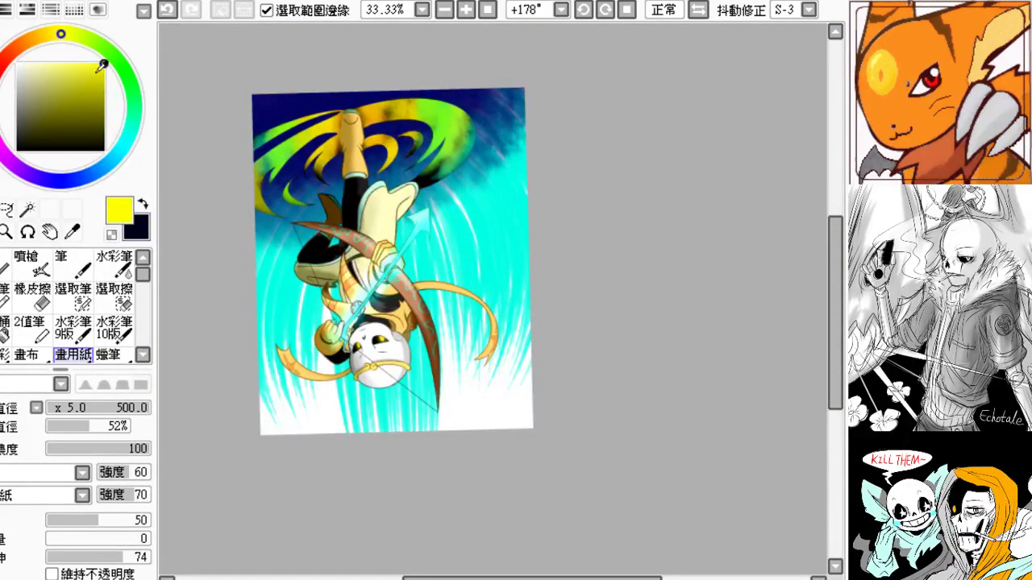
drag(267, 211, 276, 287)
key(ctrl+z)
drag(298, 170, 327, 247)
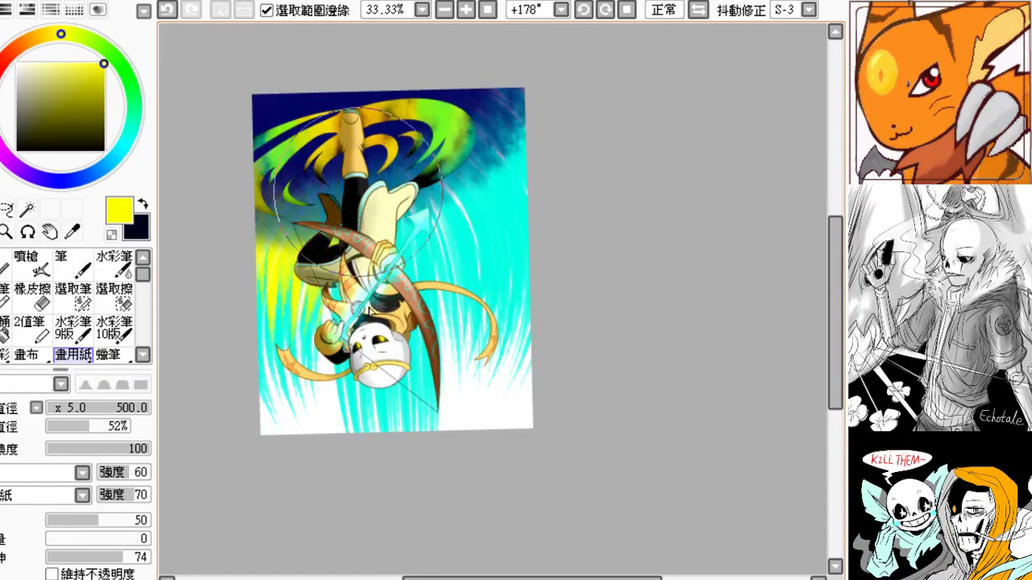
key(ctrl+z)
- Sweep yellow streaks from the ground up the background directly behind the figure, undoing unwanted strokes
drag(421, 194, 410, 406)
key(ctrl+z)
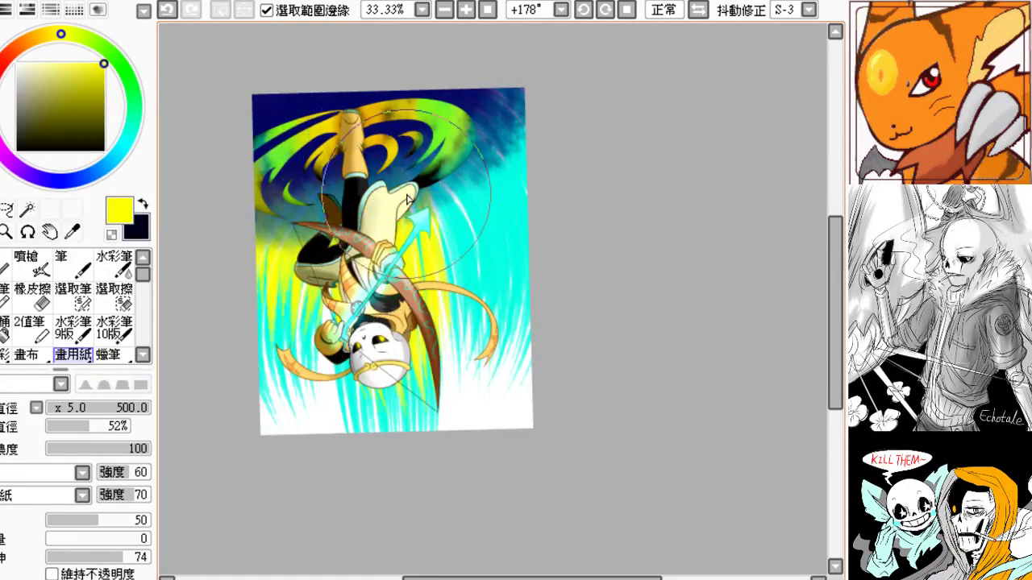
key(ctrl+z)
drag(424, 203, 410, 392)
key(ctrl+z)
drag(389, 192, 395, 369)
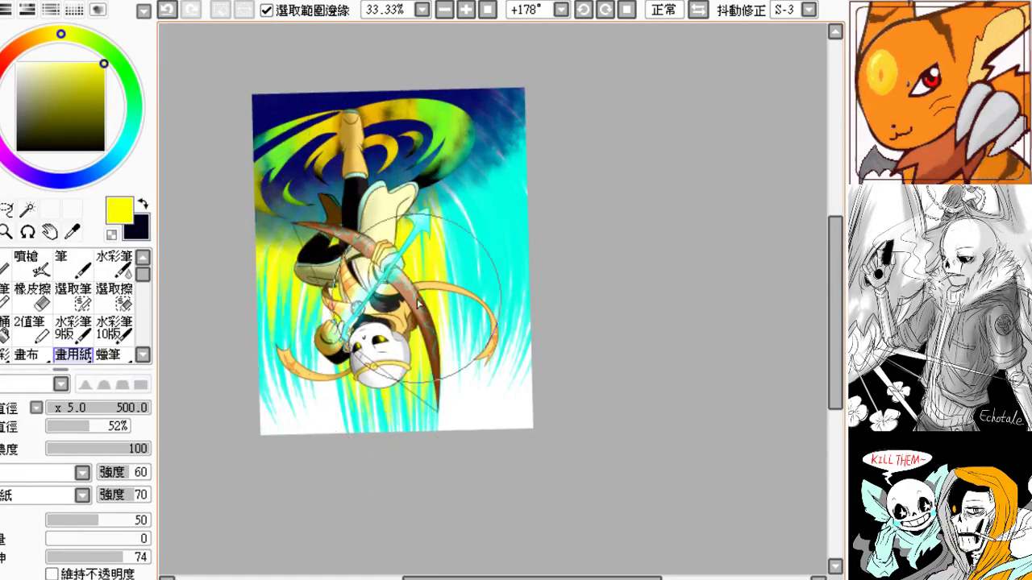
key(ctrl+z)
drag(402, 199, 390, 402)
key(ctrl+z)
- Cover the background on the arrowhead's side of the figure with broad yellow strokes, undoing an unwanted one
mouse_move(443, 183)
mouse_down()
mouse_move(465, 267)
mouse_move(437, 126)
mouse_move(492, 195)
mouse_up()
drag(483, 137, 465, 268)
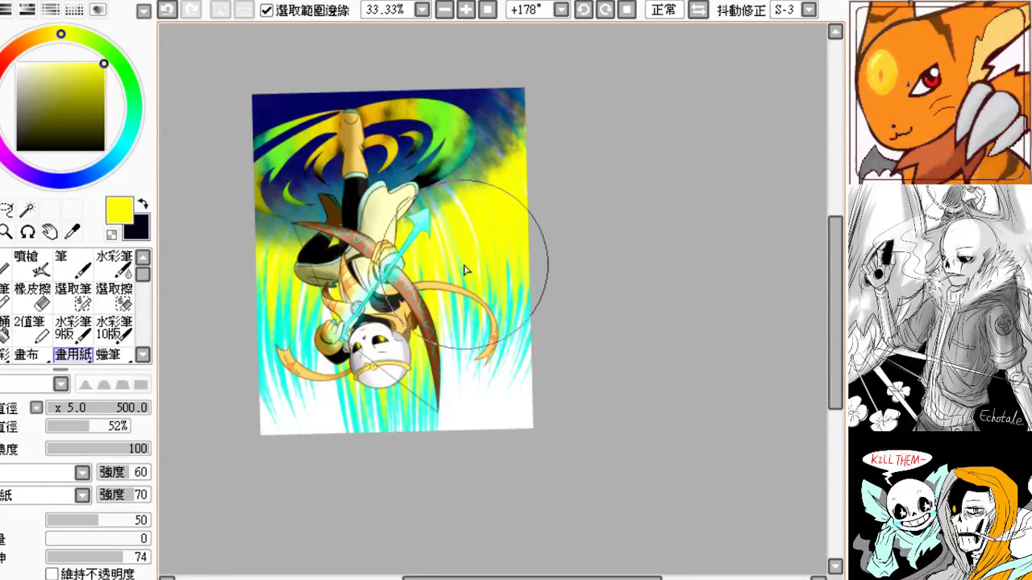
mouse_move(402, 153)
mouse_down()
mouse_move(427, 212)
mouse_move(478, 231)
mouse_move(450, 216)
mouse_up()
key(ctrl+z)
- Reset the canvas to upright and soften the cyan and yellow background light to a paler tint
drag(389, 342, 377, 280)
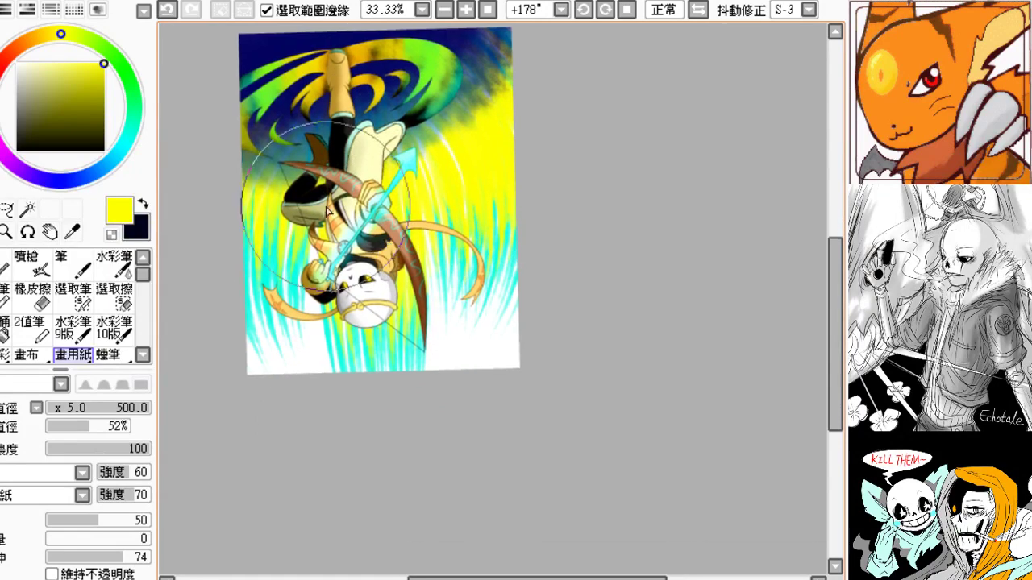
click(487, 9)
drag(480, 74, 422, 73)
key(ctrl+z)
key(ctrl+y)
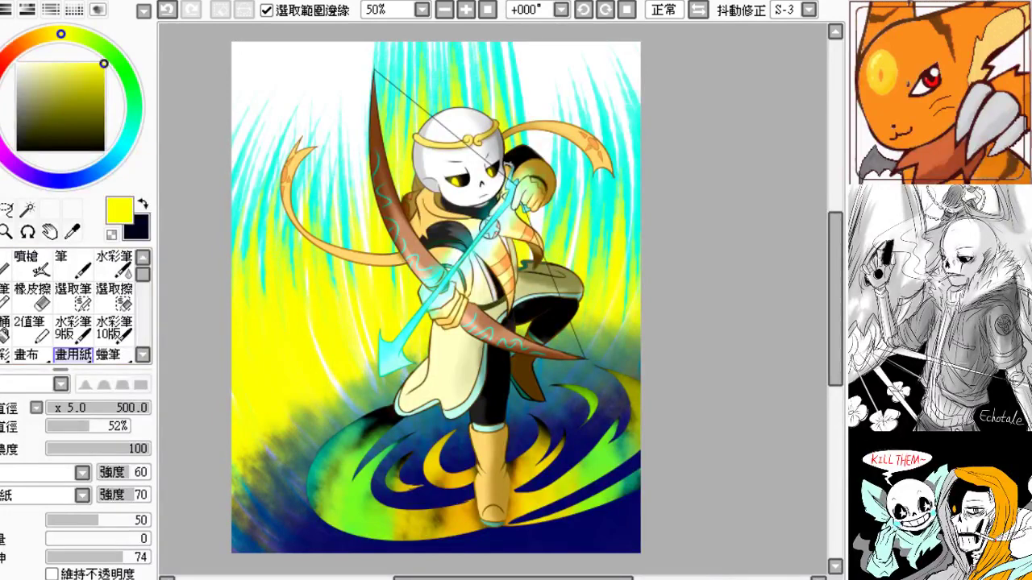
key(ctrl+z)
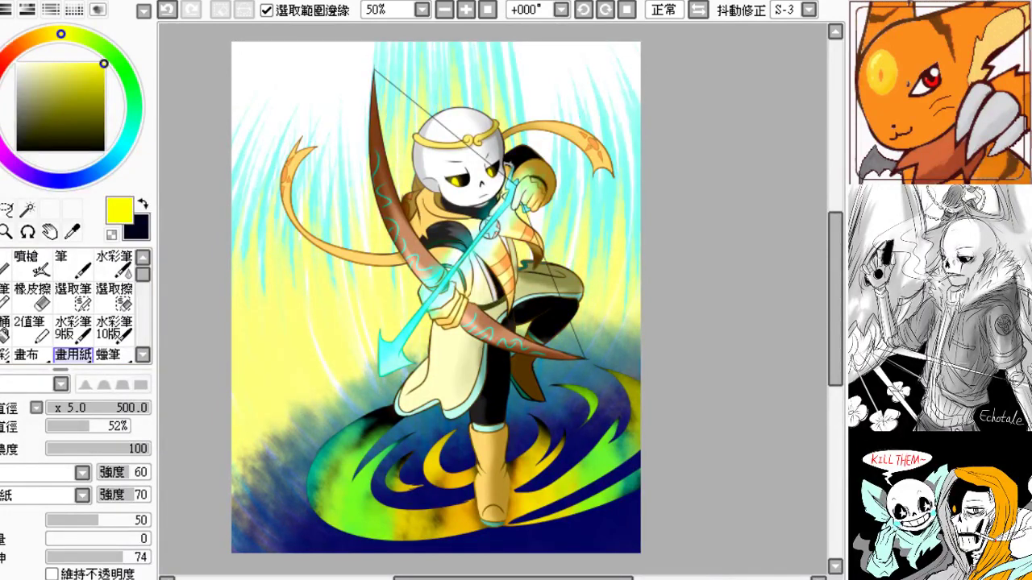
click(444, 10)
drag(263, 259, 250, 234)
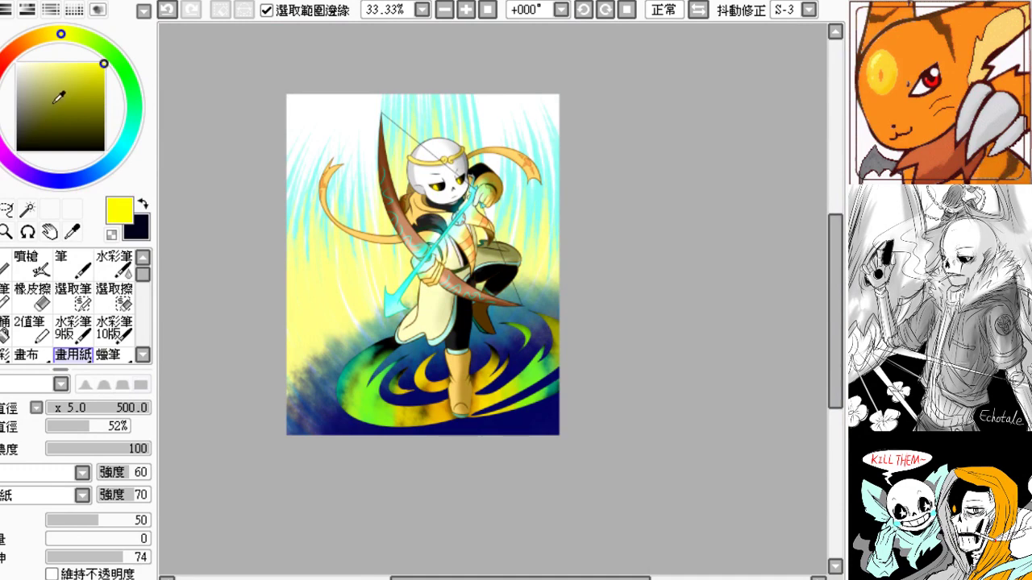
- Pick black and paint broad diagonal size-100 pen strokes across the upper background to darken it behind the streaks
drag(54, 102, 127, 211)
click(65, 181)
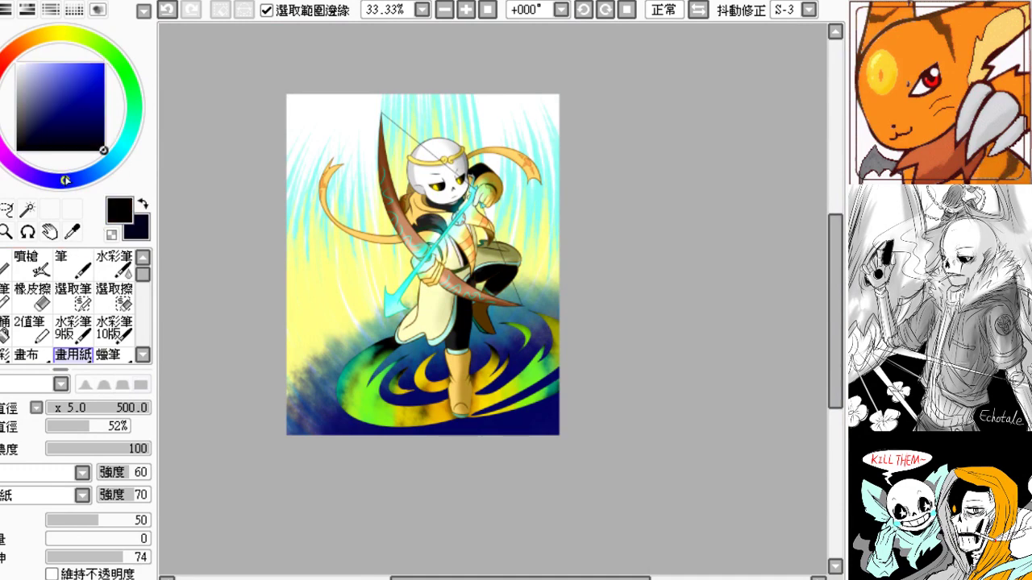
click(114, 266)
click(73, 266)
drag(442, 95, 254, 249)
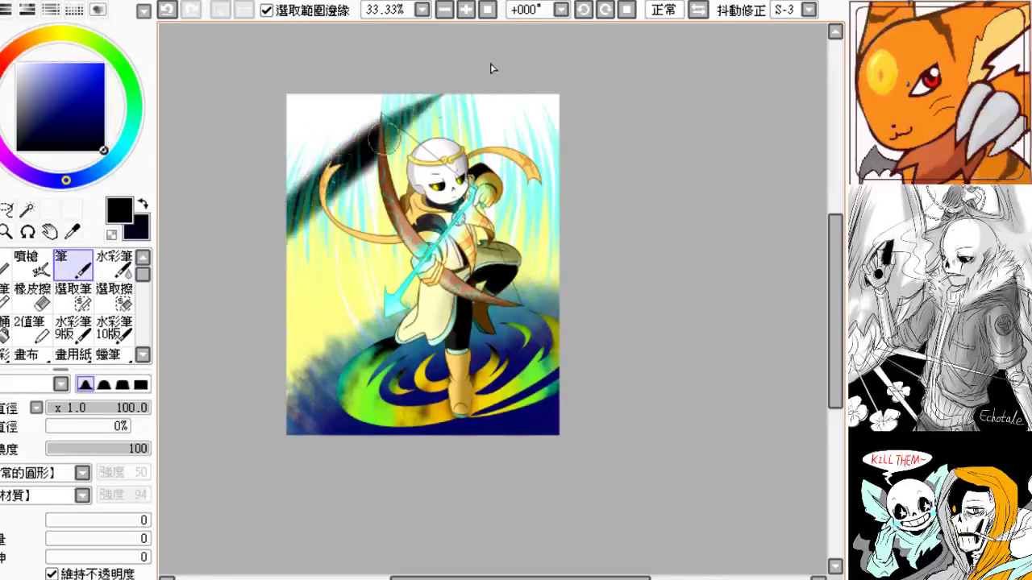
drag(491, 68, 281, 253)
drag(544, 94, 271, 265)
drag(558, 125, 275, 260)
drag(562, 152, 281, 288)
drag(566, 103, 300, 218)
drag(491, 97, 242, 207)
mouse_move(343, 166)
mouse_down()
mouse_move(426, 85)
mouse_move(290, 121)
mouse_move(263, 110)
mouse_up()
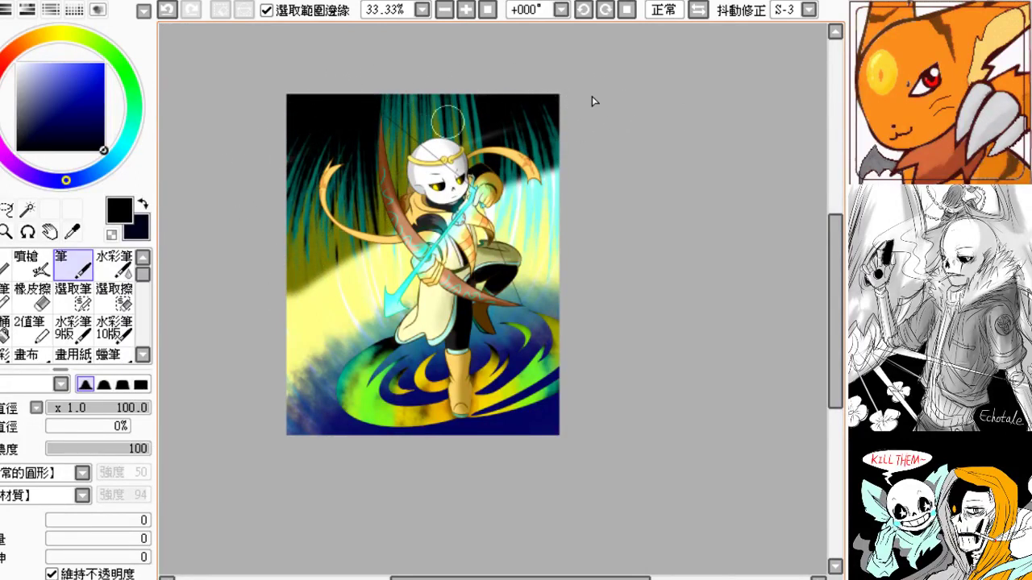
- Using the watercolour brush at size 185, blend the dark area's lower edge into the pale yellow background
click(114, 263)
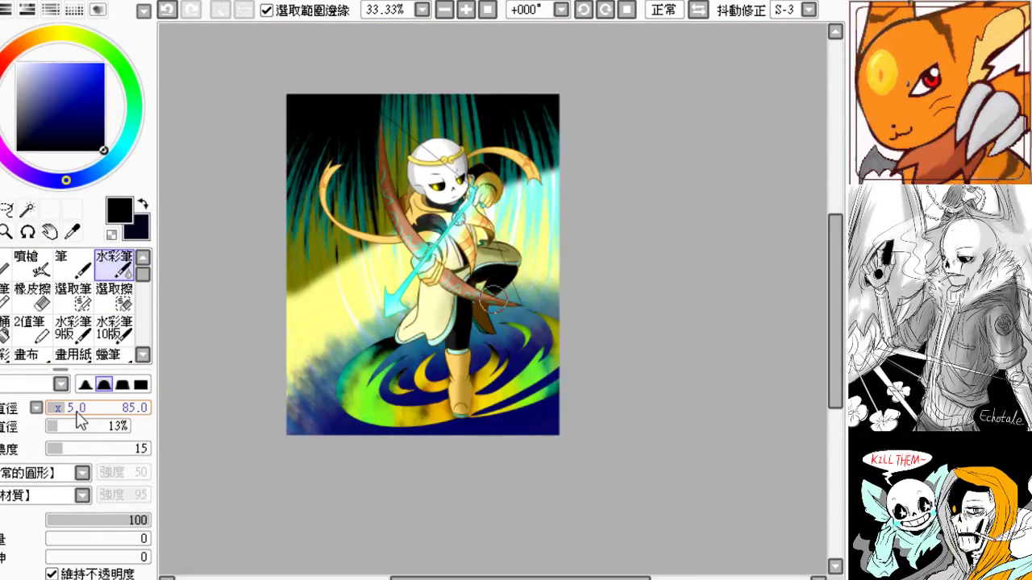
drag(78, 417, 92, 417)
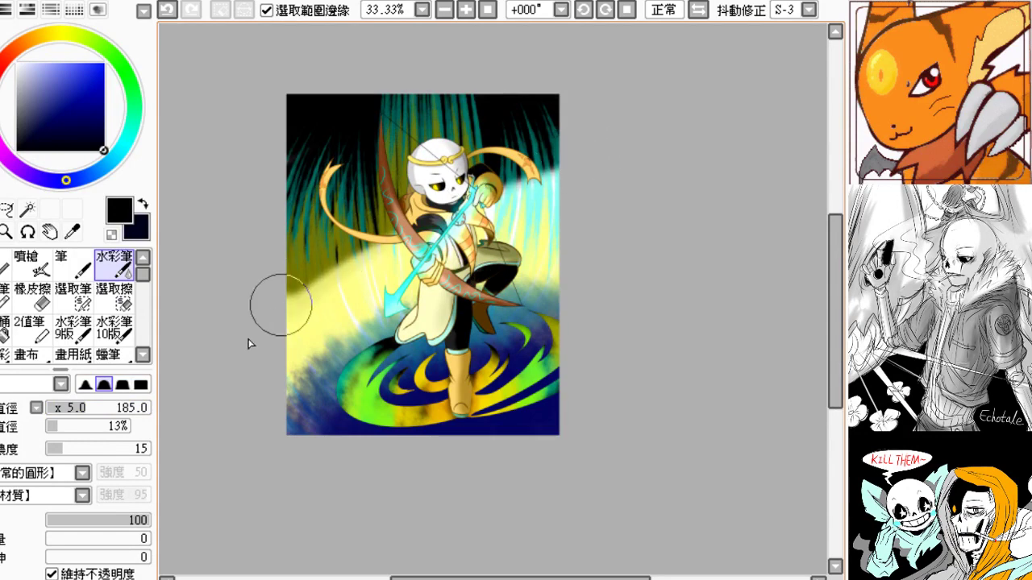
mouse_move(249, 339)
mouse_down()
mouse_move(568, 172)
mouse_move(234, 338)
mouse_move(575, 162)
mouse_move(270, 311)
mouse_move(596, 155)
mouse_move(335, 260)
mouse_move(250, 326)
mouse_move(637, 167)
mouse_move(265, 333)
mouse_move(601, 201)
mouse_move(647, 203)
mouse_move(319, 299)
mouse_move(603, 231)
mouse_move(318, 310)
mouse_move(369, 250)
mouse_up()
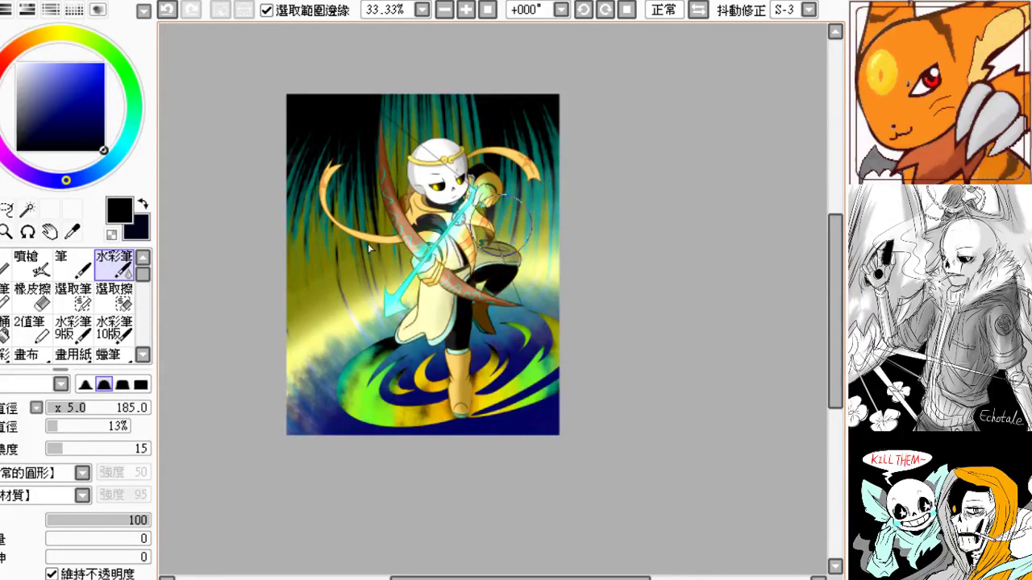
drag(601, 191, 308, 268)
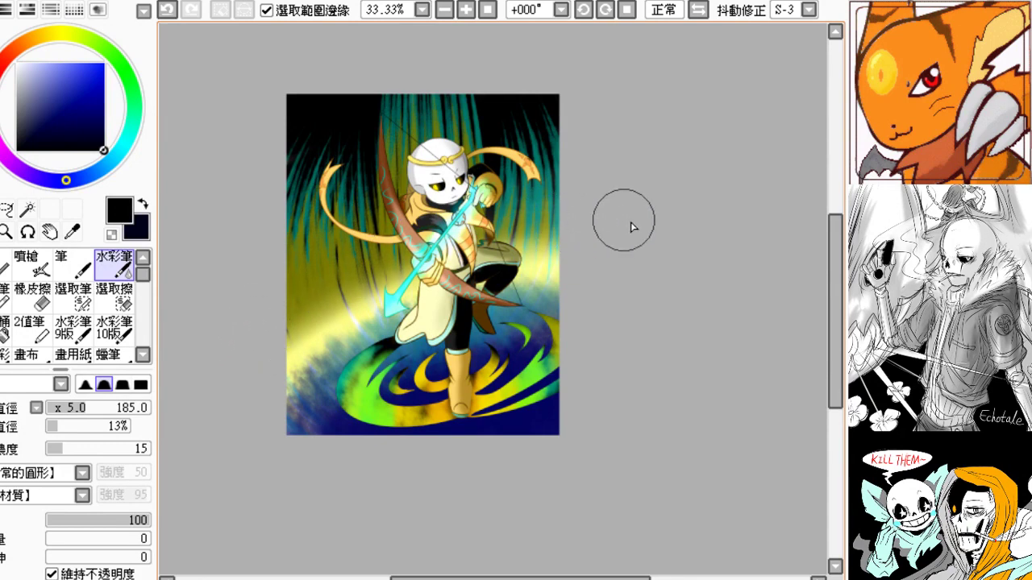
- Switch to a bright blue pen at size 71 and tint the dark upper background on both sides of the figure
click(84, 268)
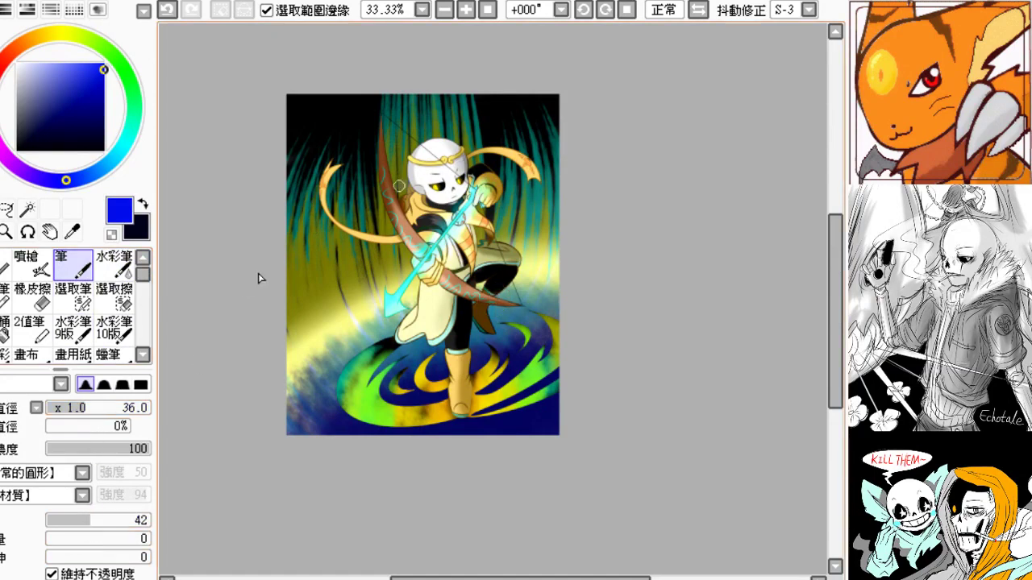
key(ctrl+z)
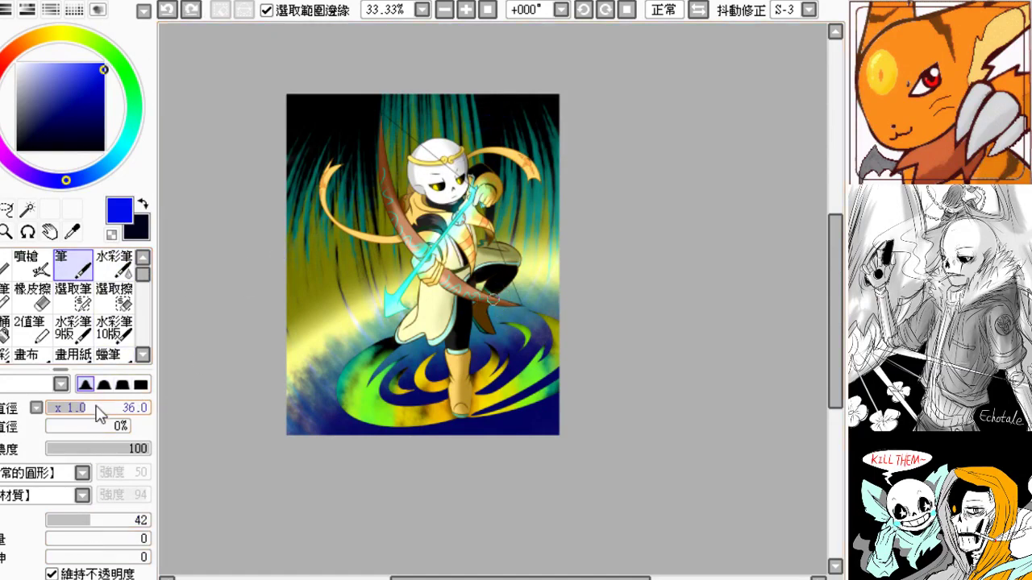
drag(390, 107, 290, 217)
drag(487, 126, 546, 141)
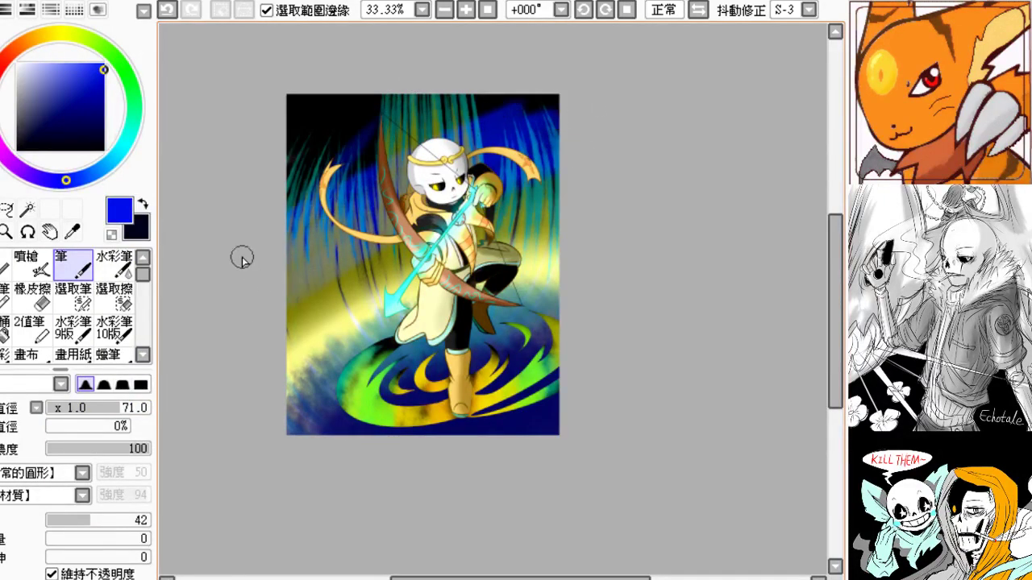
- Blend the blue into the background down to the ground with the size-185 watercolour brush at density 36
click(114, 262)
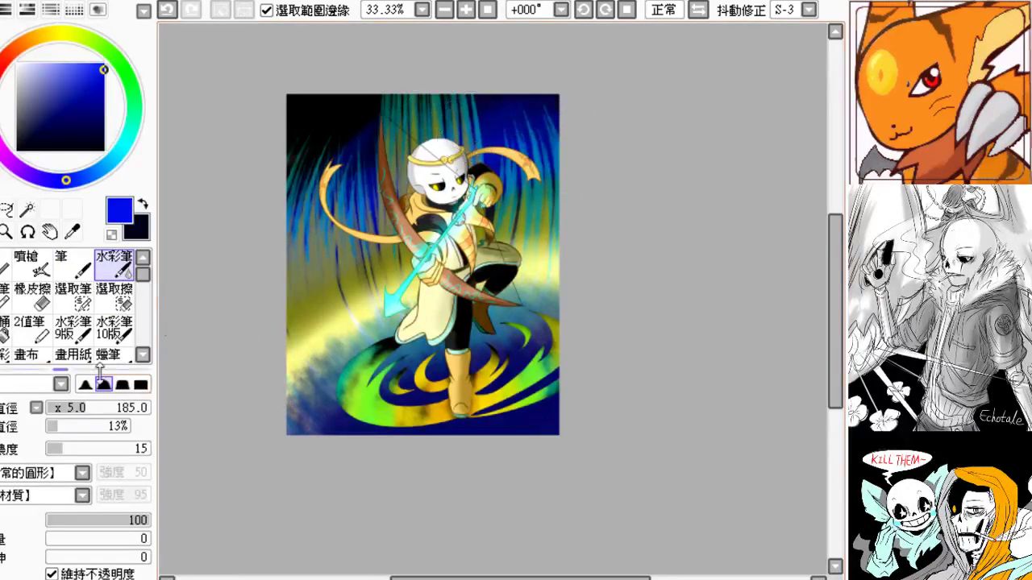
drag(63, 445, 85, 445)
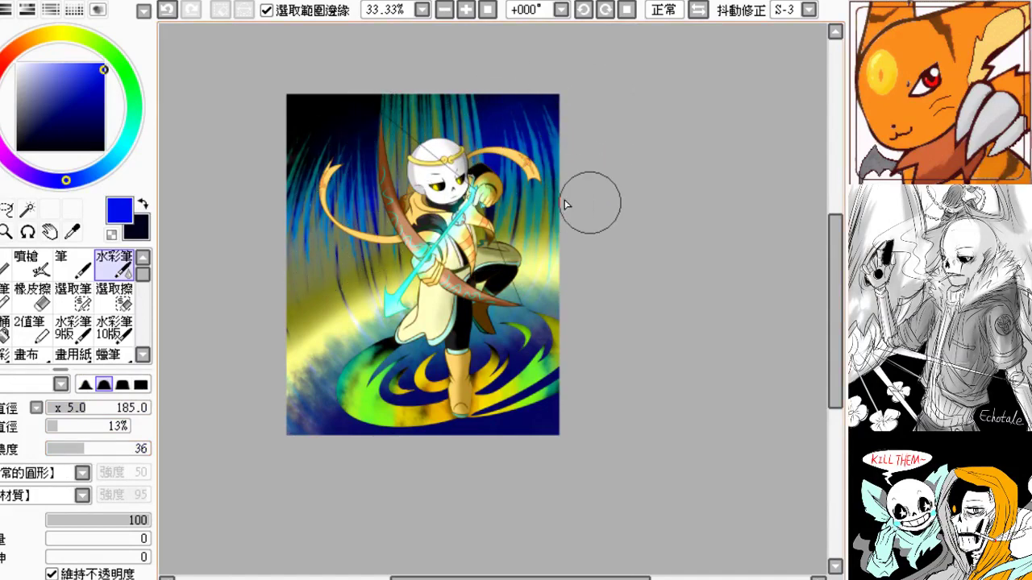
mouse_move(288, 311)
mouse_down()
mouse_move(618, 210)
mouse_move(398, 264)
mouse_move(267, 349)
mouse_move(533, 244)
mouse_move(240, 385)
mouse_move(427, 294)
mouse_move(570, 273)
mouse_move(276, 362)
mouse_move(241, 412)
mouse_move(592, 282)
mouse_move(234, 473)
mouse_up()
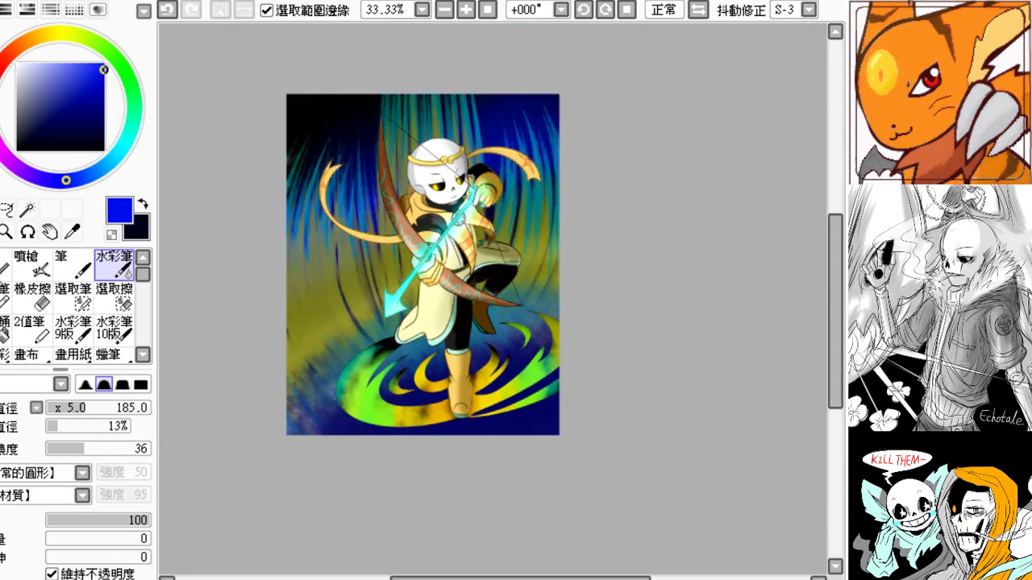
- Undo and redo the latest background changes to compare brighter and more muted versions of the light streaks
key(ctrl+z)
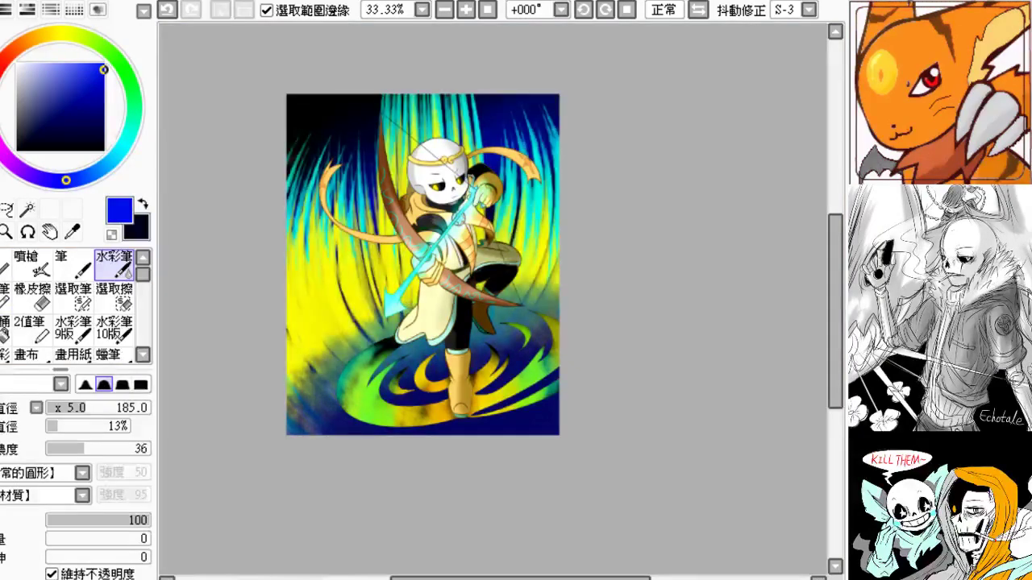
key(ctrl+y)
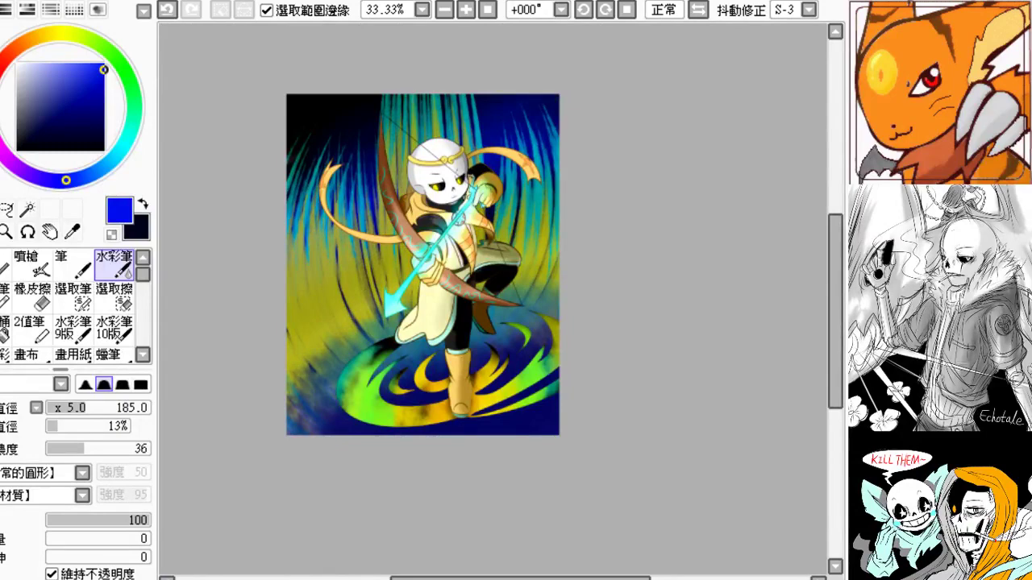
key(ctrl+y)
key(ctrl+z)
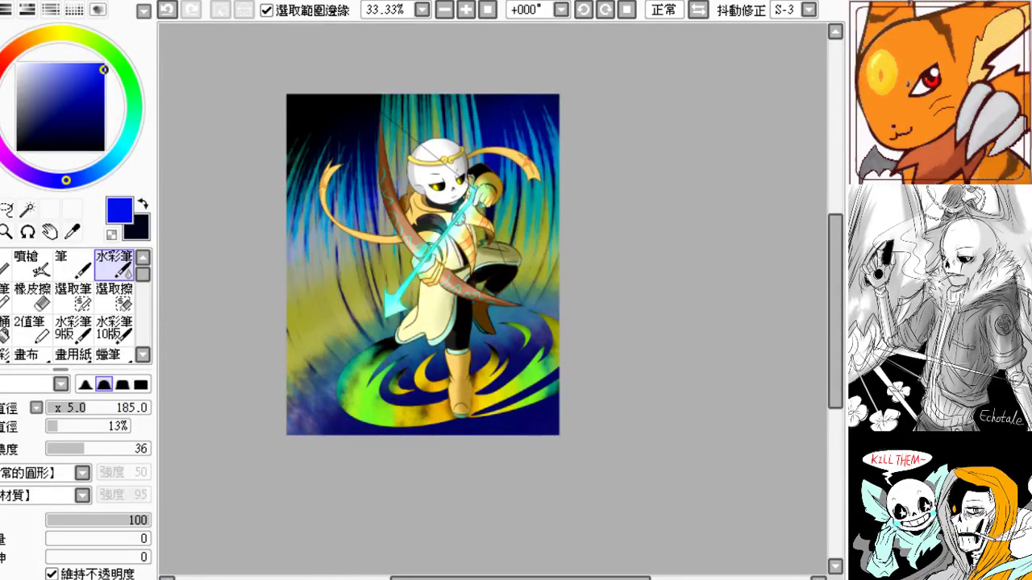
key(ctrl+z)
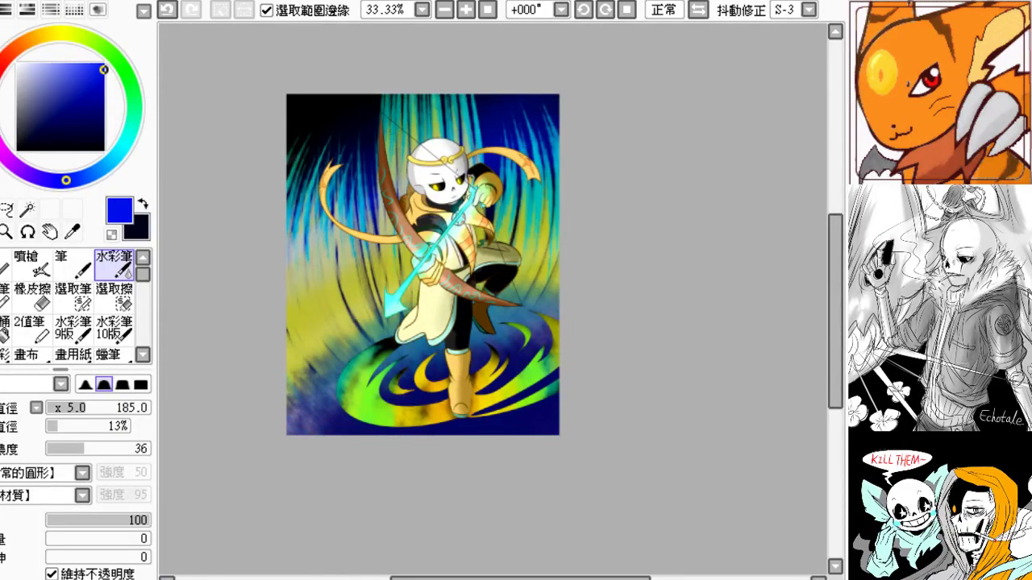
key(ctrl+z)
key(ctrl+y)
key(ctrl+y)
click(465, 10)
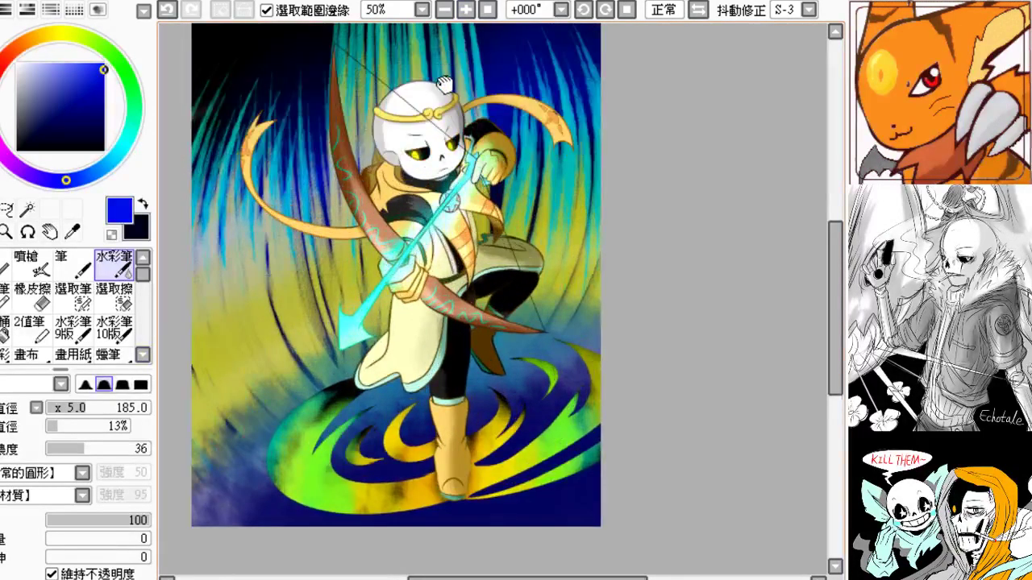
drag(444, 84, 482, 129)
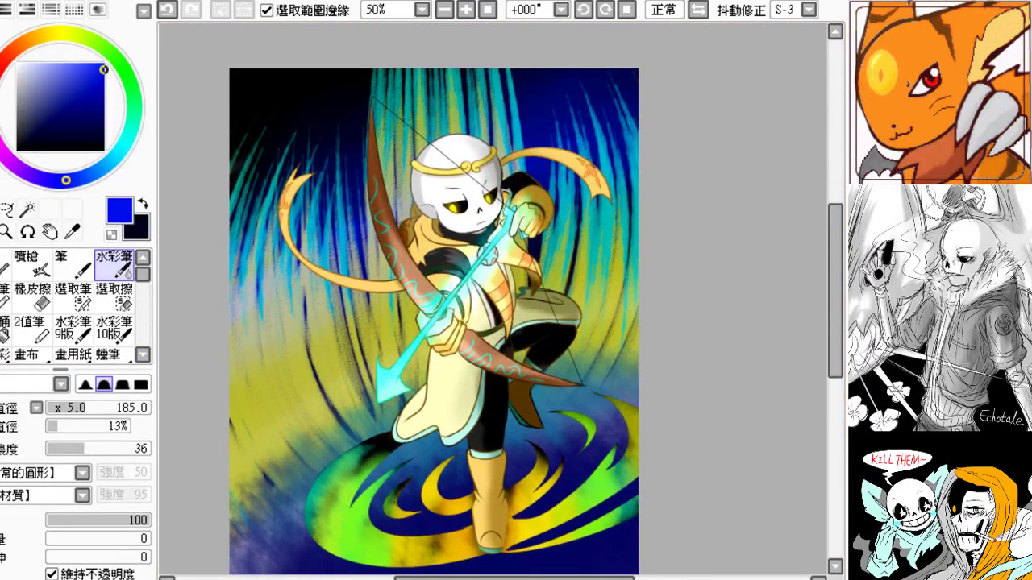
- Mute the yellow glow above the ground on the arrowhead's side and compare ground colours, keeping the dark blue
key(ctrl+y)
key(ctrl+z)
key(ctrl+z)
drag(298, 339, 248, 412)
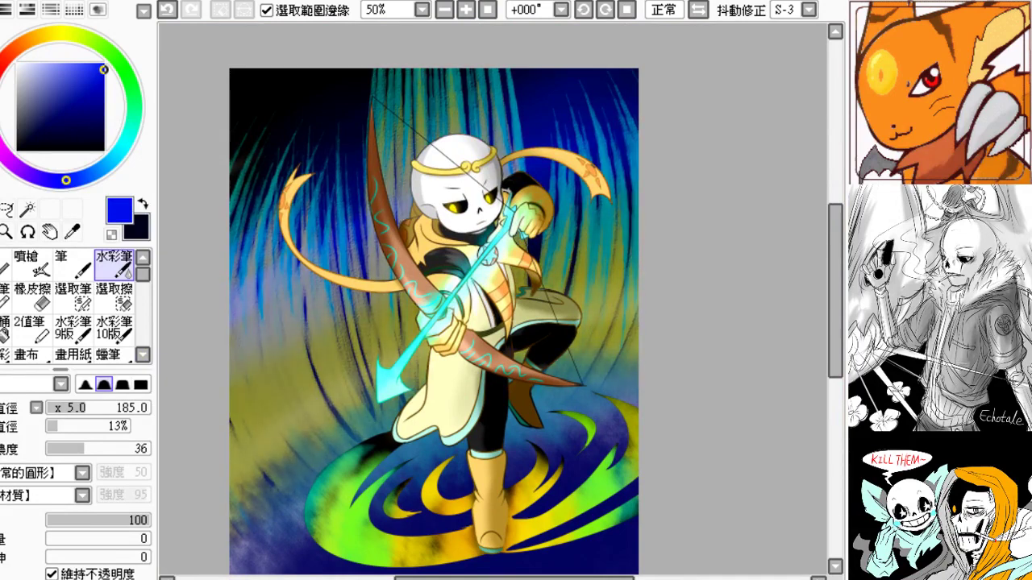
key(ctrl+z)
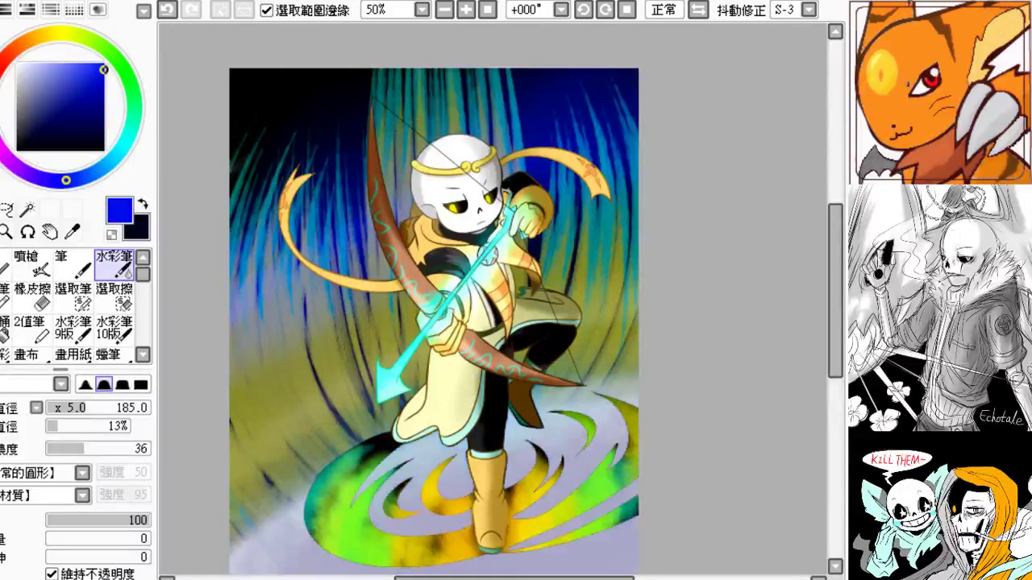
key(ctrl+y)
key(ctrl+y)
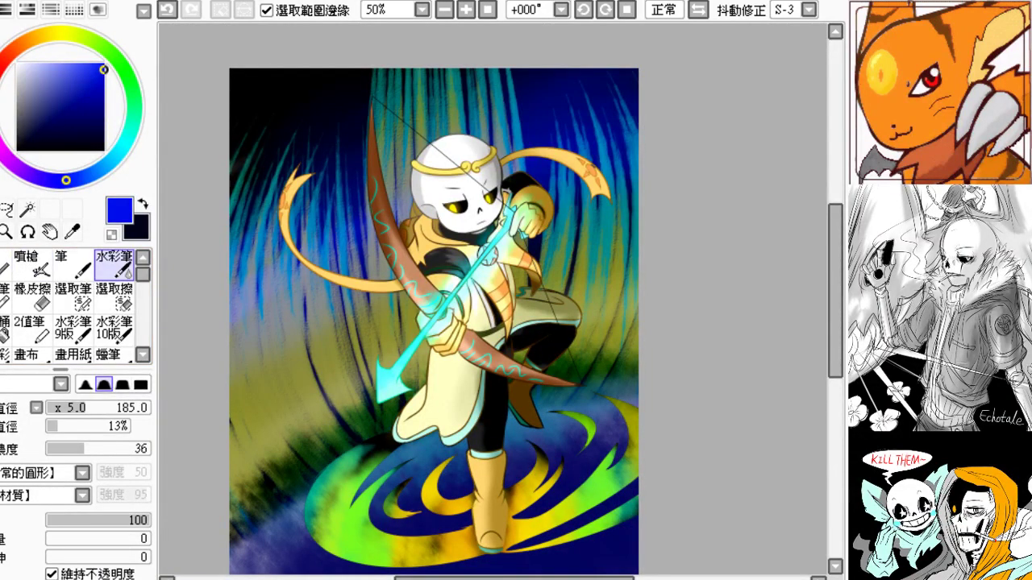
key(ctrl+z)
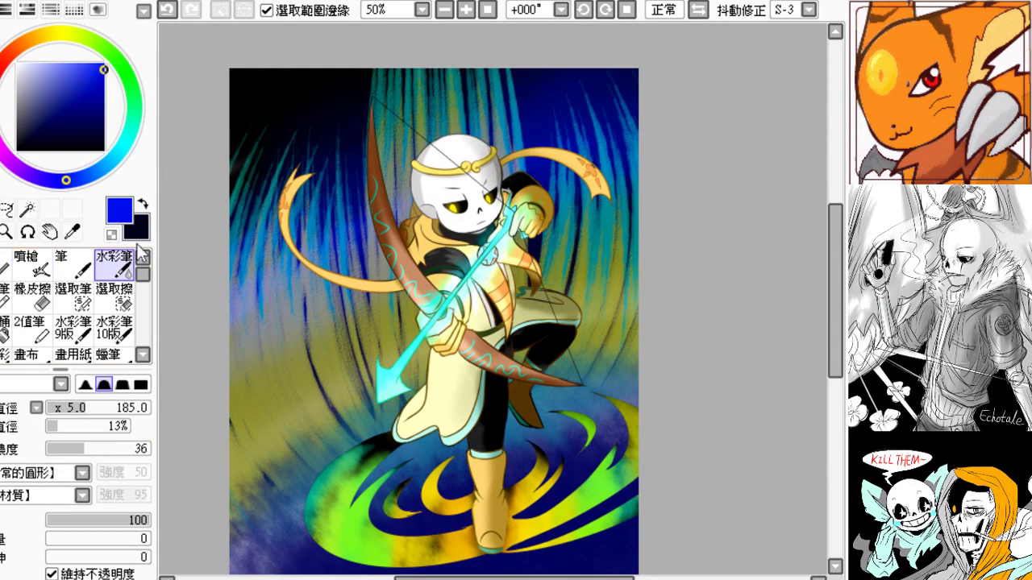
drag(324, 218, 306, 155)
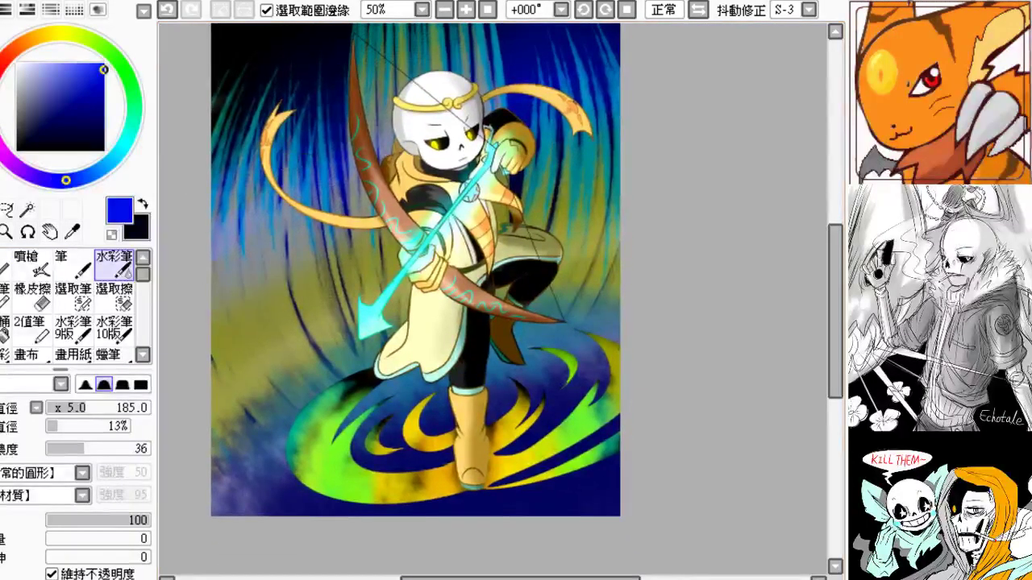
drag(294, 390, 260, 336)
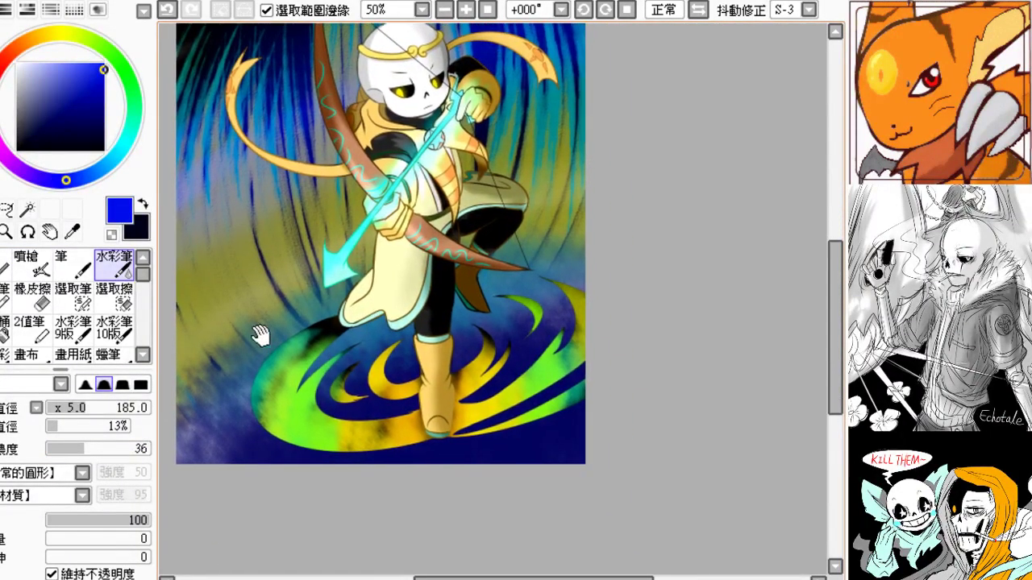
drag(360, 336, 481, 498)
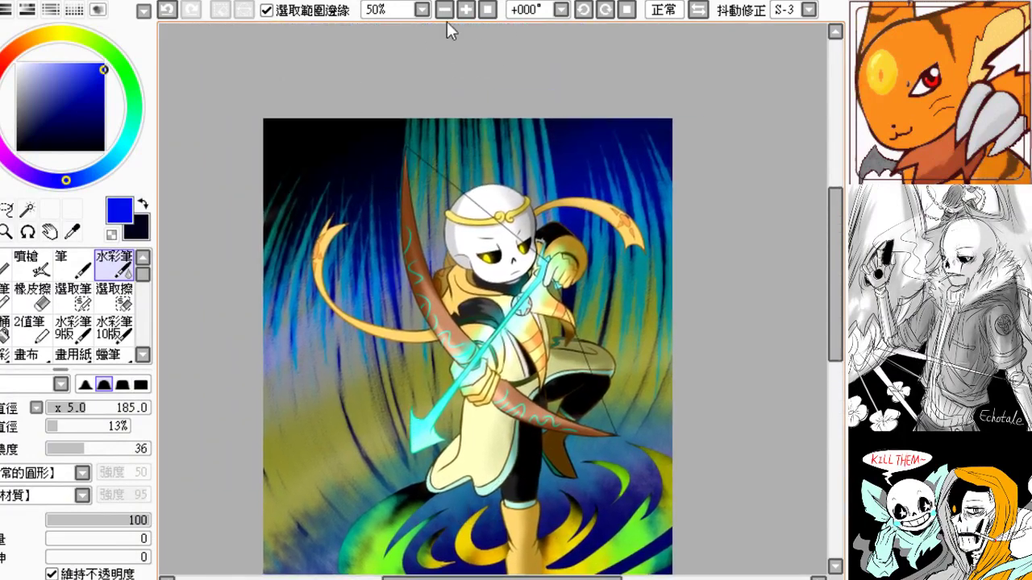
- Try soft white light spots in the dark upper background with the size-71 pen
click(466, 10)
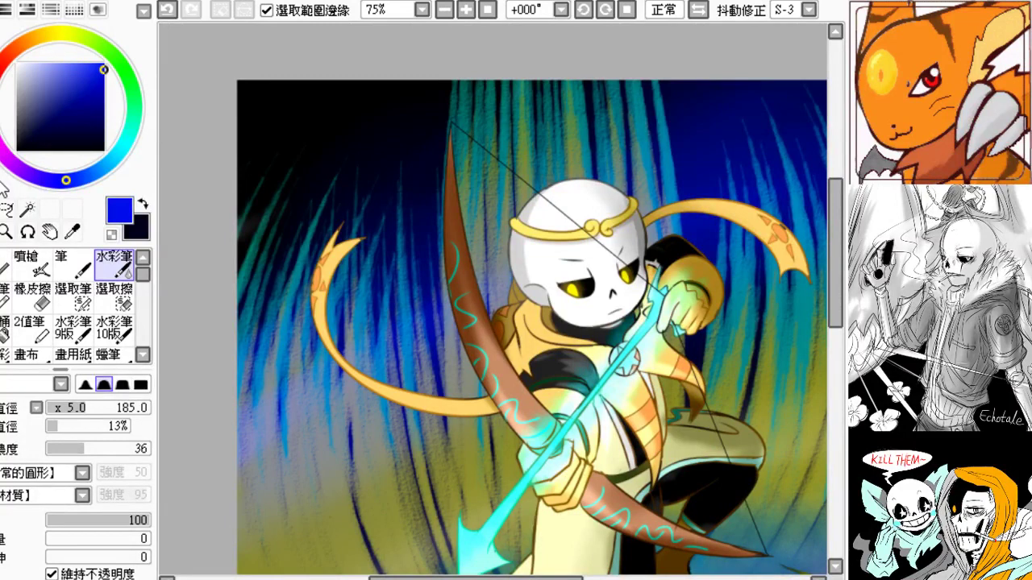
drag(434, 268, 365, 275)
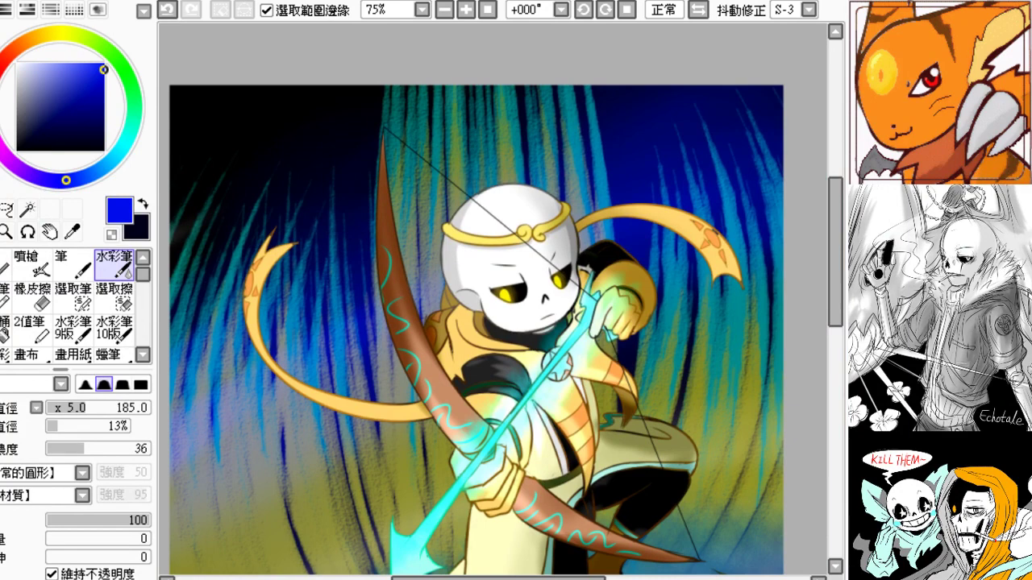
drag(44, 66, 19, 63)
click(73, 266)
mouse_move(319, 189)
mouse_down()
mouse_move(331, 212)
mouse_move(329, 168)
mouse_up()
click(317, 151)
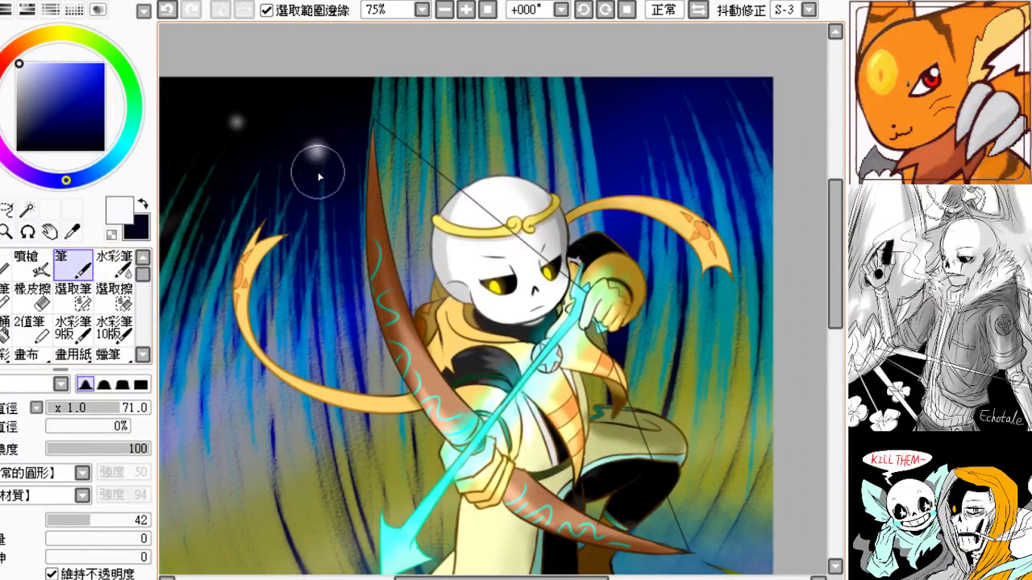
key(ctrl+z)
click(314, 166)
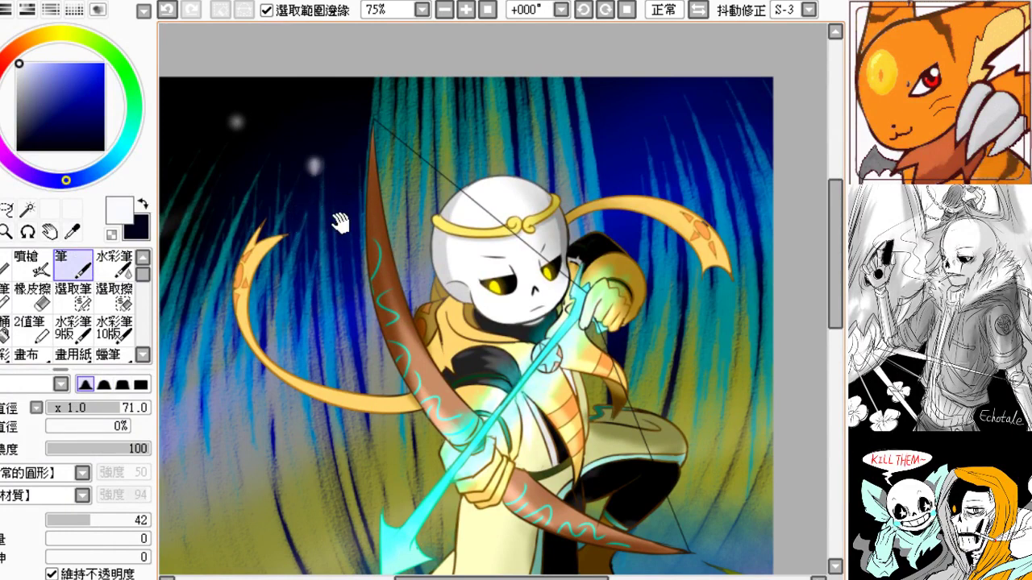
key(ctrl+z)
- Change the pen colour to bright yellow and test a single light spot in the dark upper background
click(58, 43)
key(ctrl+z)
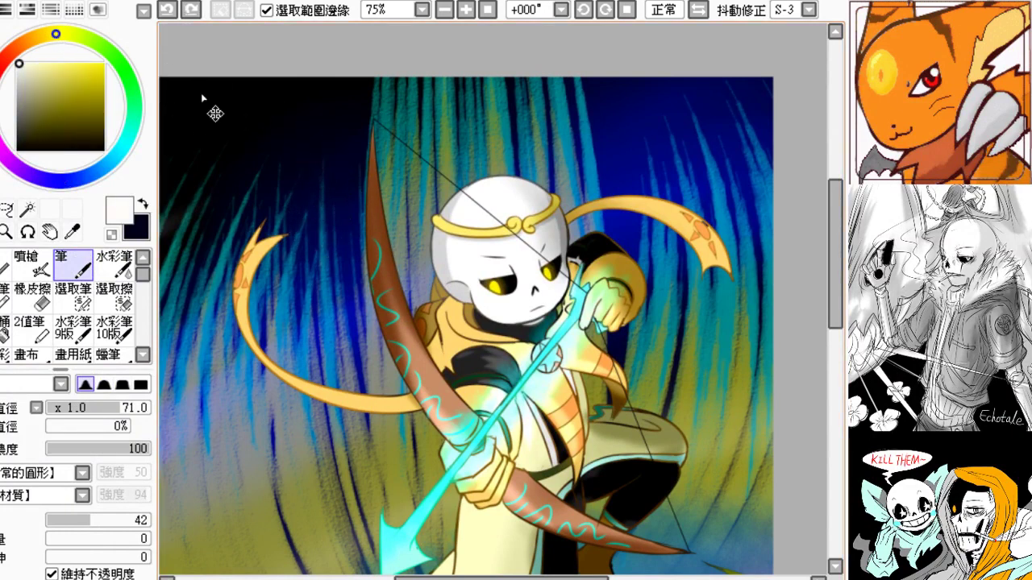
click(103, 64)
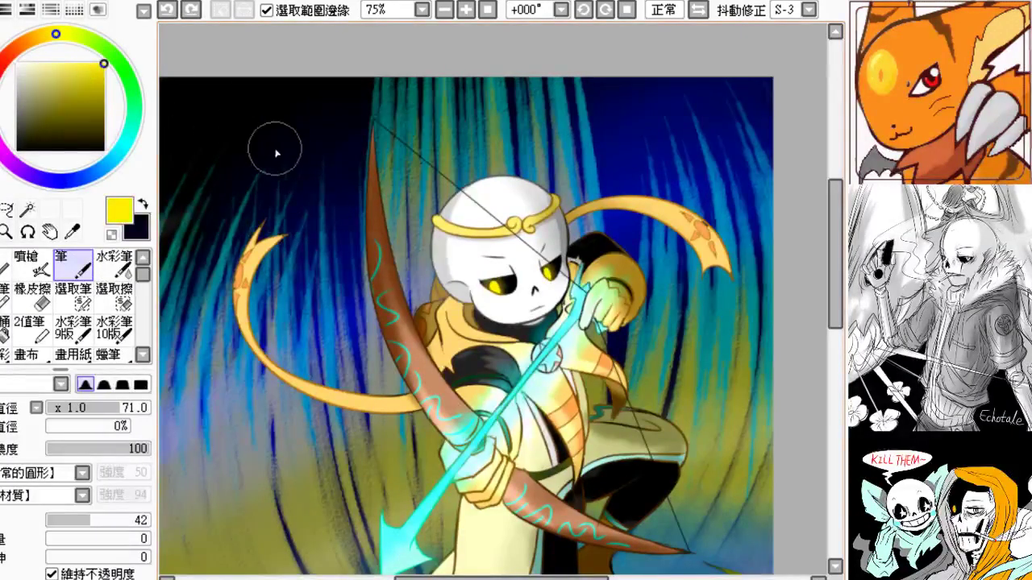
click(242, 145)
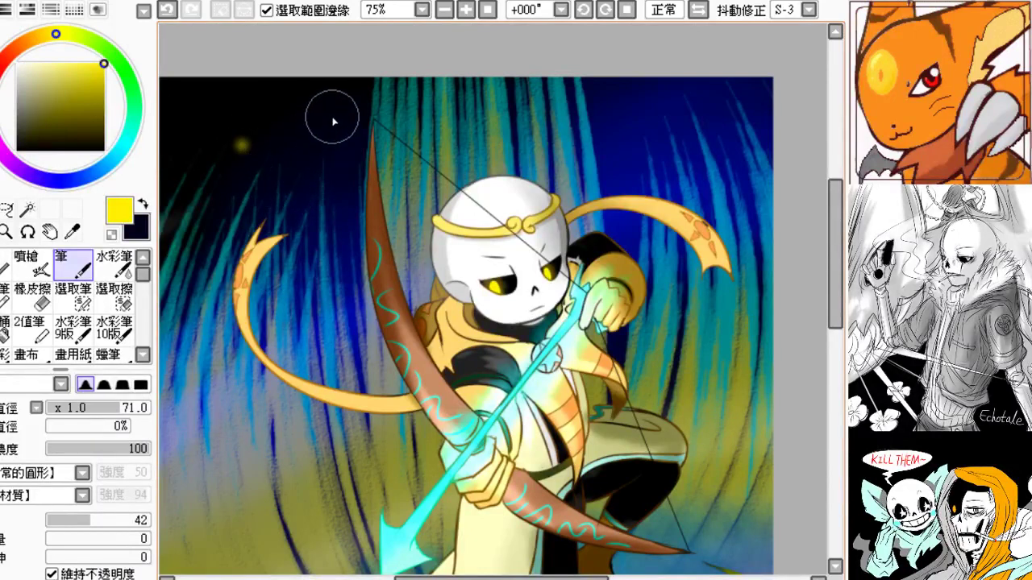
key(ctrl+z)
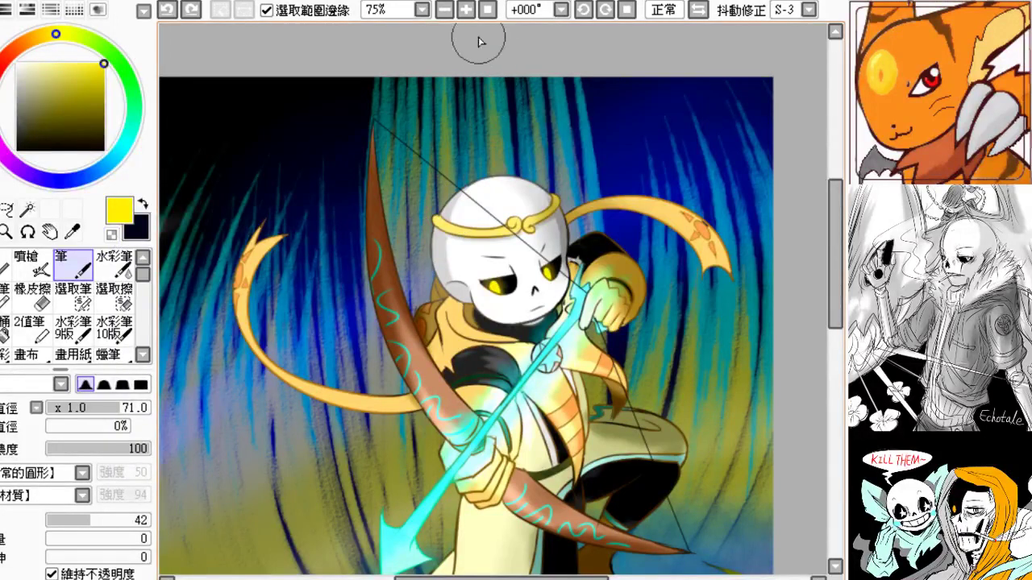
- Set the pen size to 100 and dot yellow light spots in the background on both sides of the figure
click(444, 9)
click(444, 9)
click(465, 9)
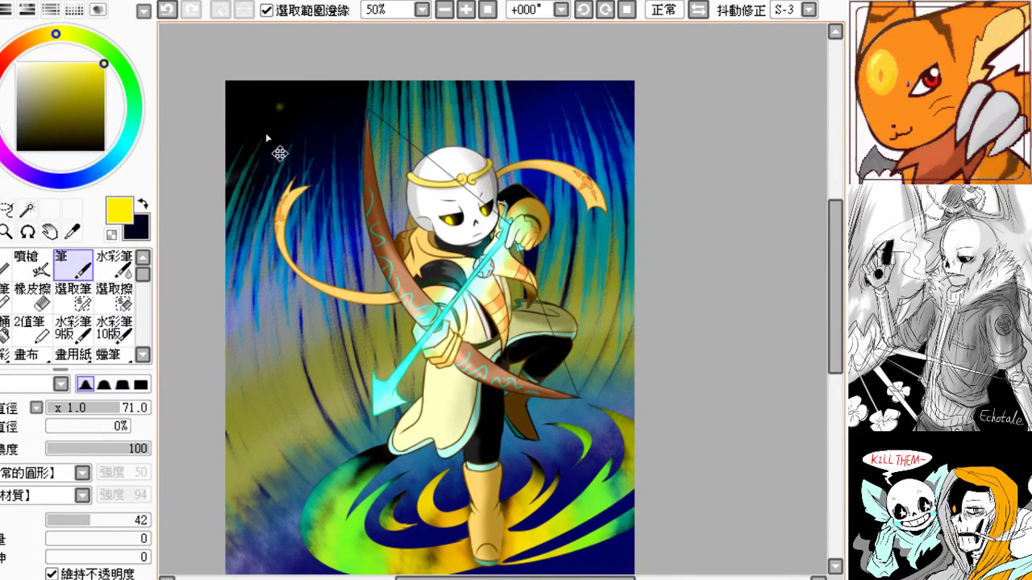
drag(103, 411, 149, 408)
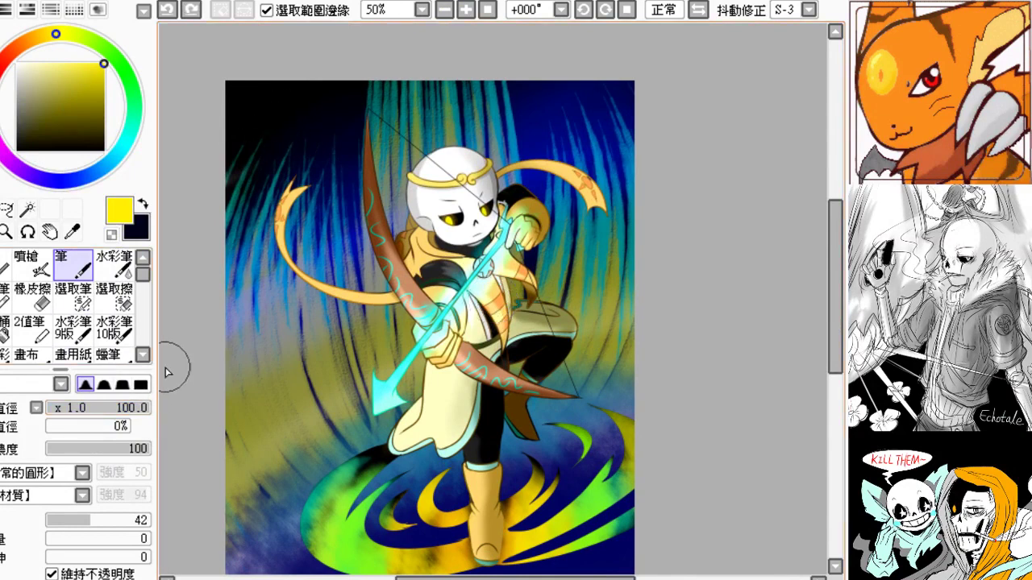
click(300, 114)
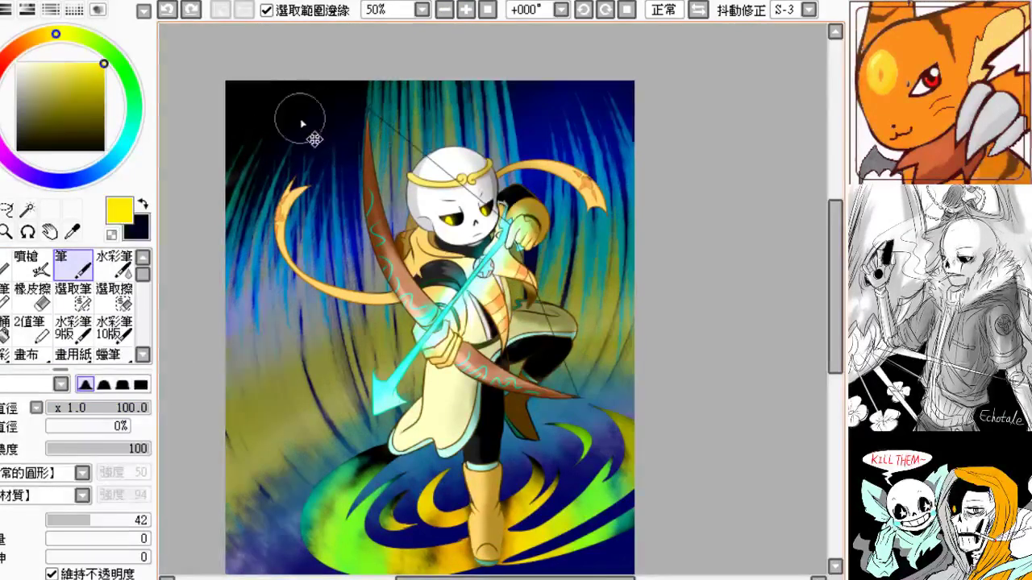
click(557, 118)
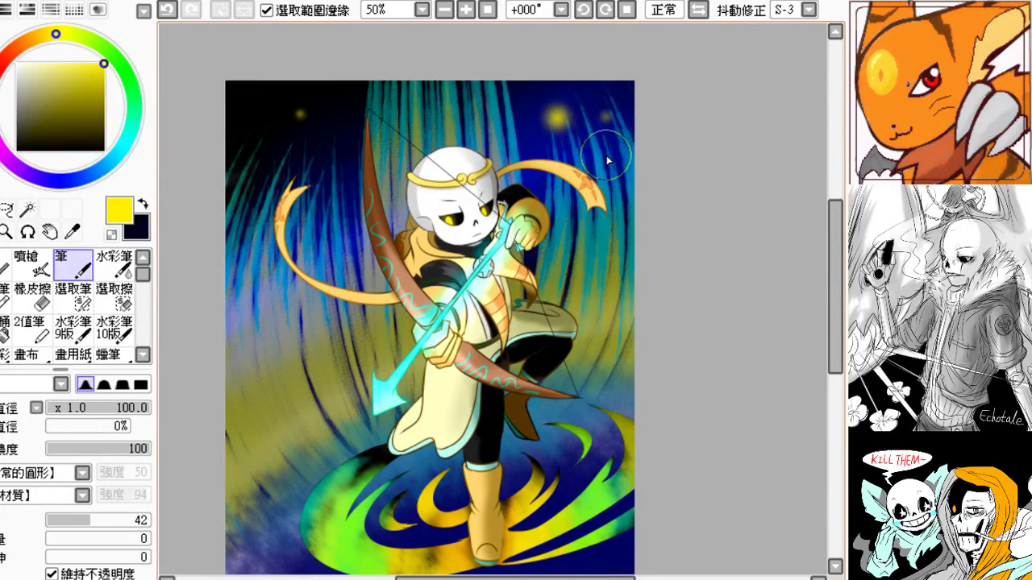
click(286, 349)
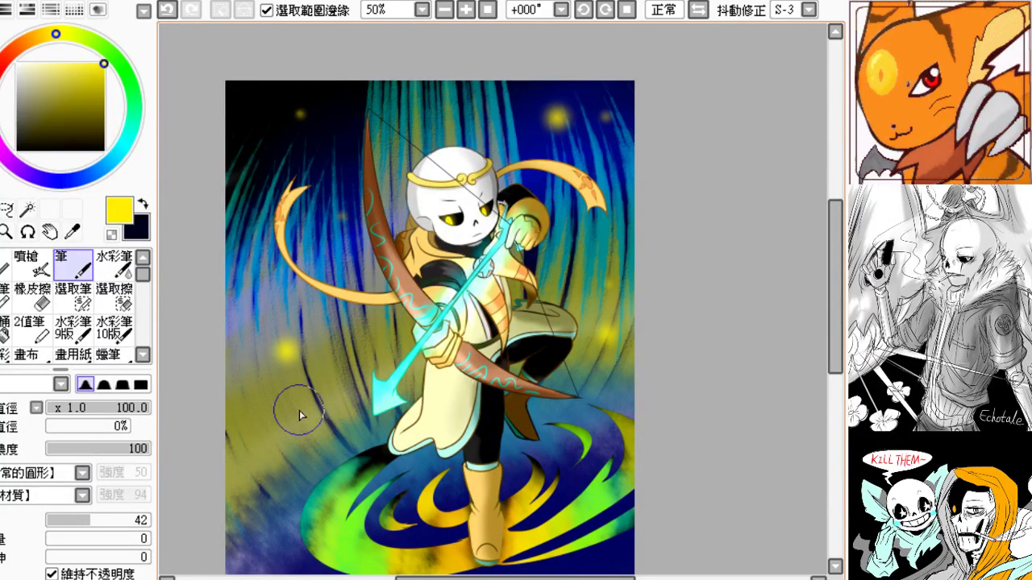
- Add more yellow light spots above the ground, beside the trailing ribbon and near the upper edge on the arrowhead's side
click(262, 448)
click(331, 211)
key(ctrl+z)
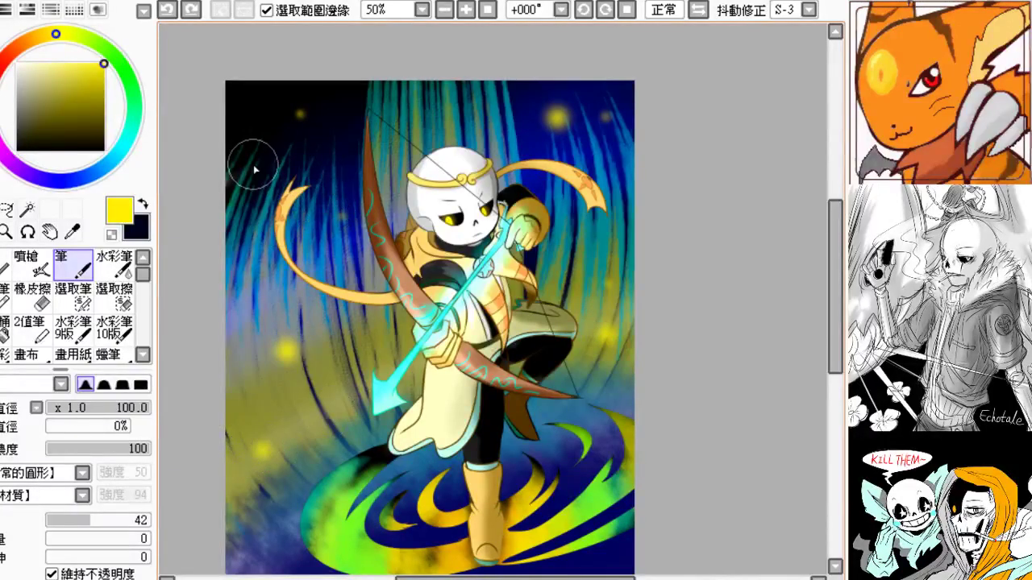
click(255, 164)
click(600, 235)
key(ctrl+z)
click(253, 278)
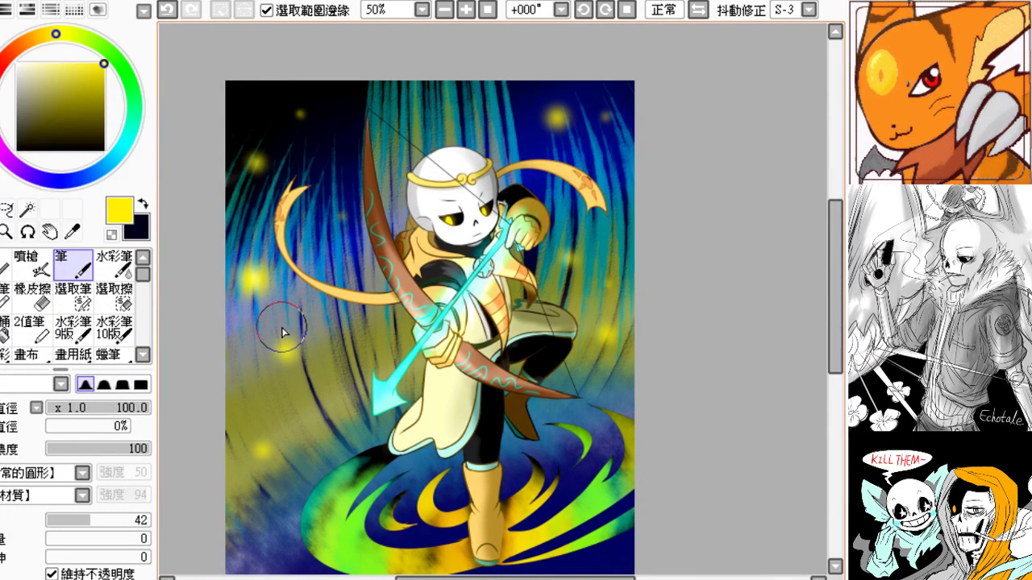
click(283, 337)
drag(458, 329, 466, 331)
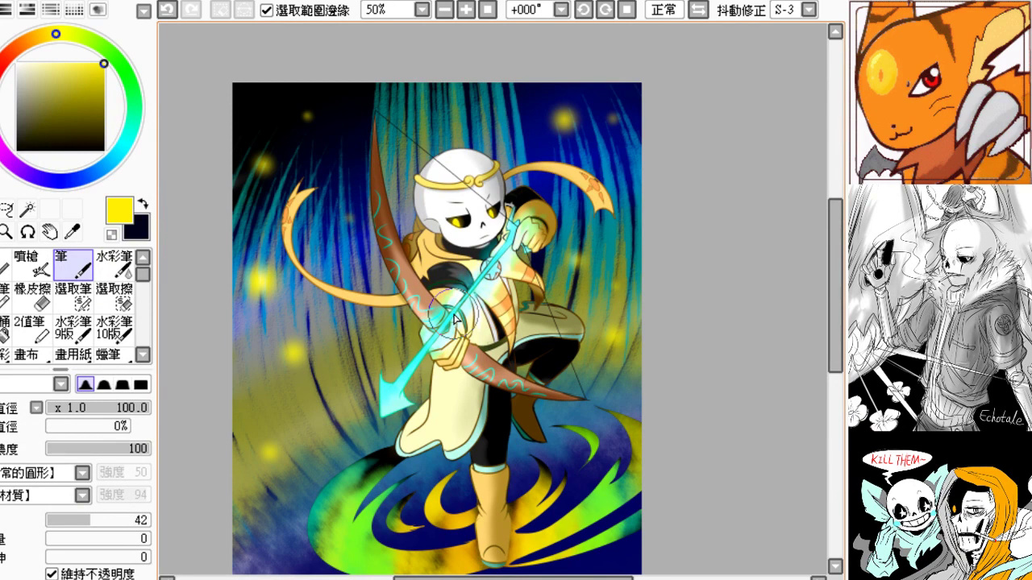
- Add a yellow light spot beside the bow's upper limb and lighten the cores of the glows on the arrowhead's side
key(ctrl+d)
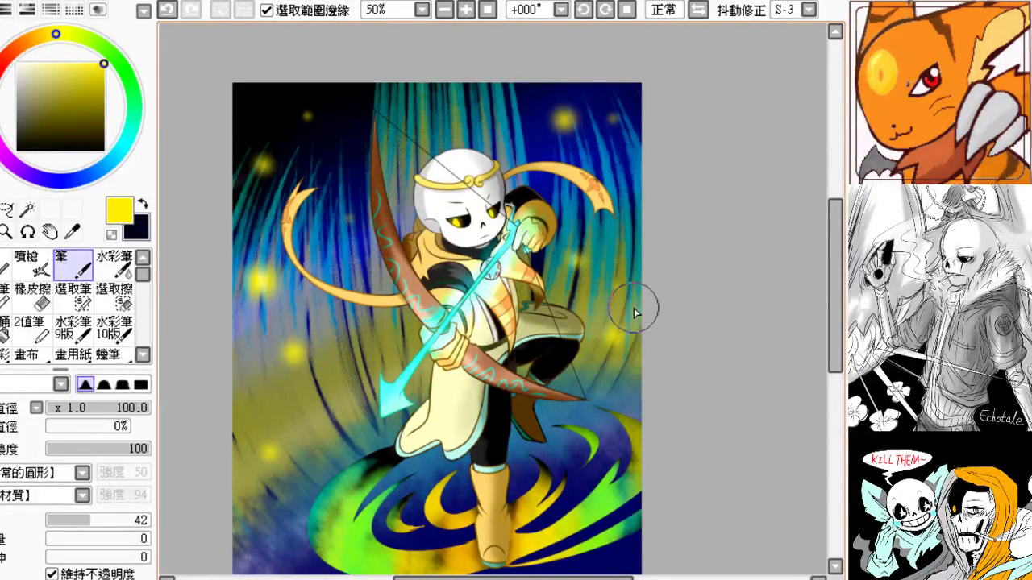
click(341, 152)
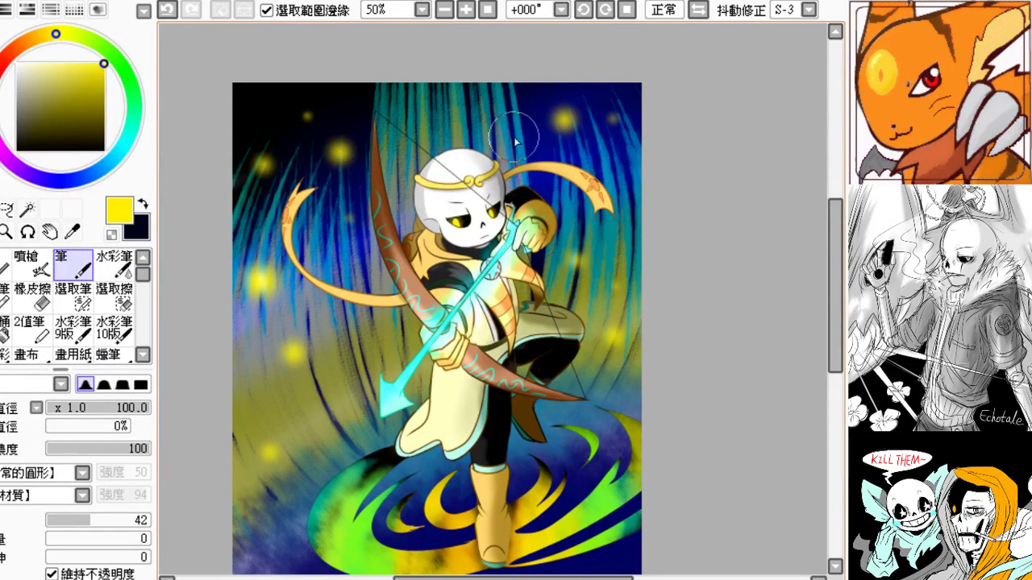
click(263, 284)
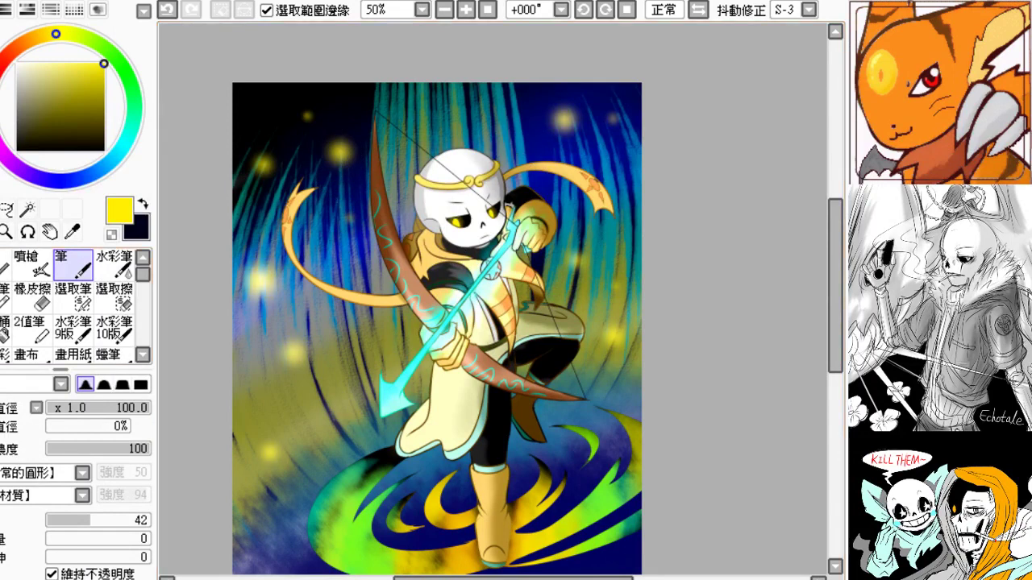
- Switch the pen to bright cyan and test cyan light spots around the raised knee and the background beside it
click(127, 137)
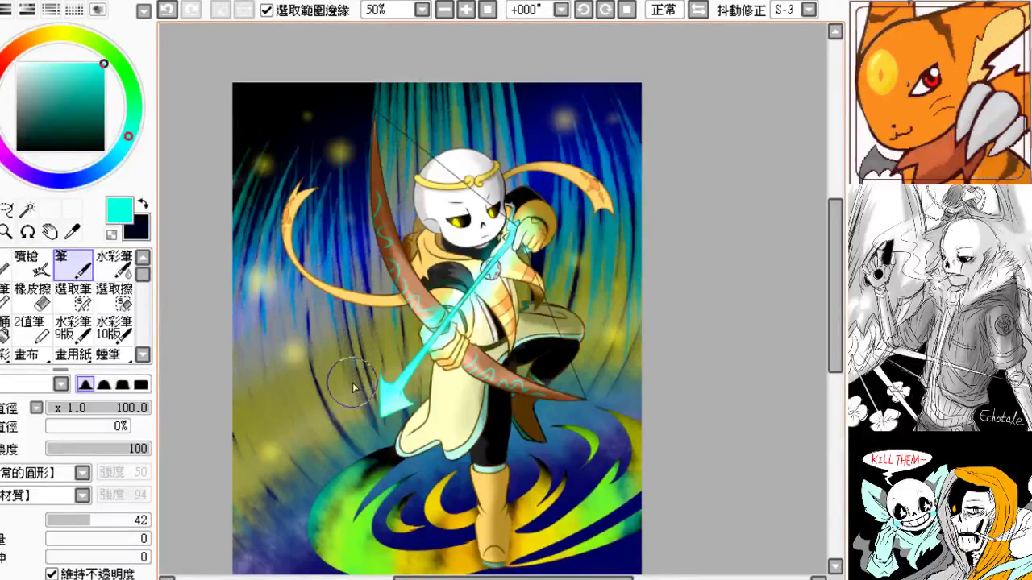
click(604, 329)
key(ctrl+z)
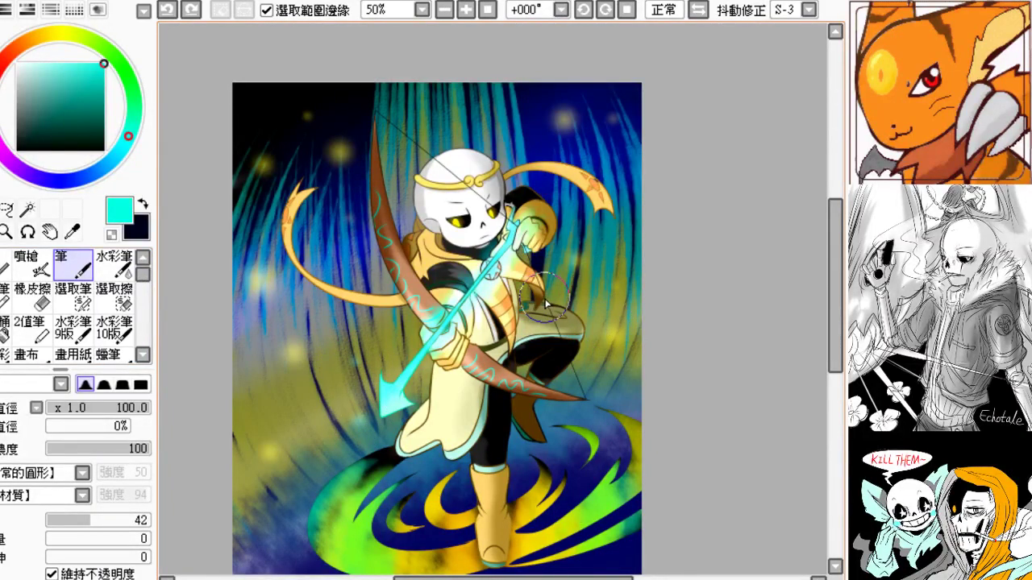
click(548, 295)
key(ctrl+z)
click(530, 298)
key(ctrl+z)
click(541, 305)
key(ctrl+z)
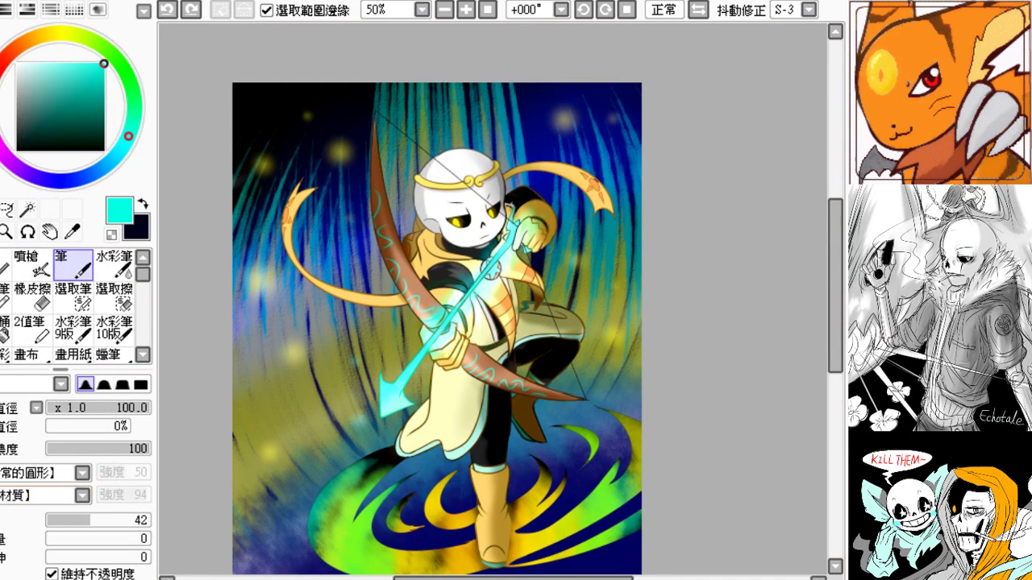
key(ctrl+y)
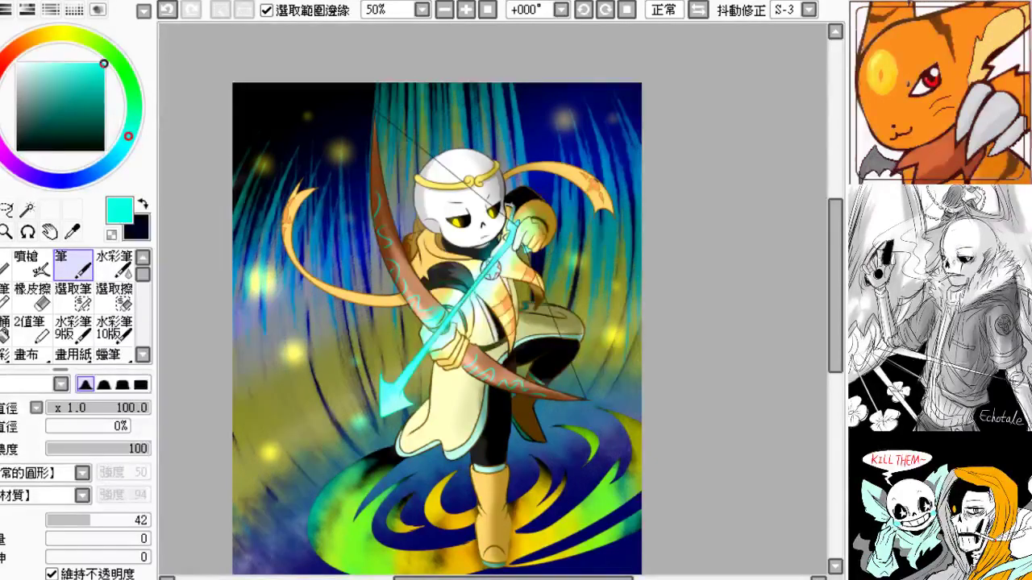
- Try cyan light spots over the figure's shoulder and robe
drag(419, 383, 407, 405)
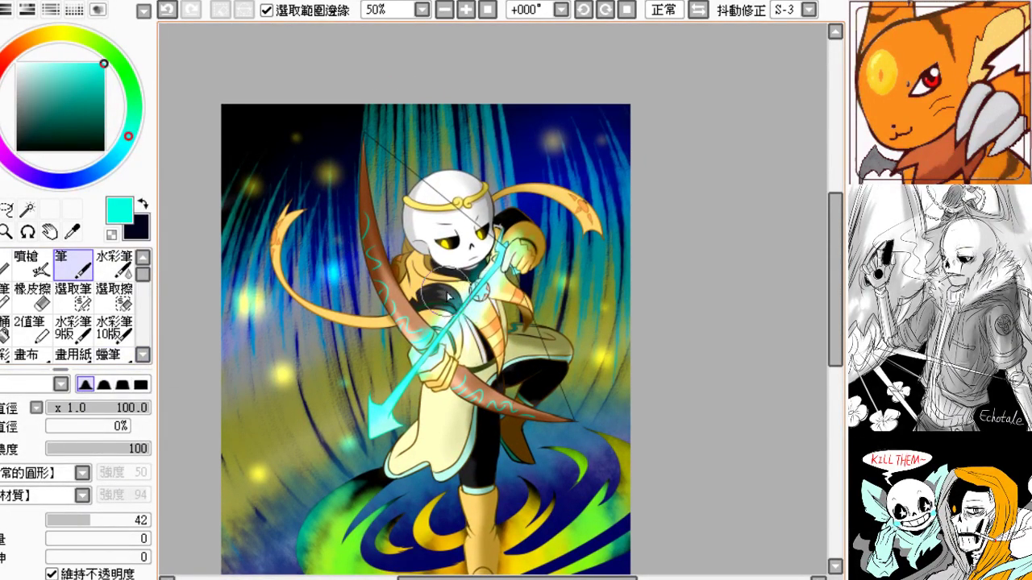
key(ctrl+z)
mouse_move(446, 291)
mouse_down()
mouse_move(436, 288)
mouse_move(453, 286)
mouse_up()
key(ctrl+z)
drag(499, 334, 478, 377)
key(ctrl+z)
- Place a cyan light spot on the lower robe and a fainter one on the raised leg
drag(446, 428, 457, 438)
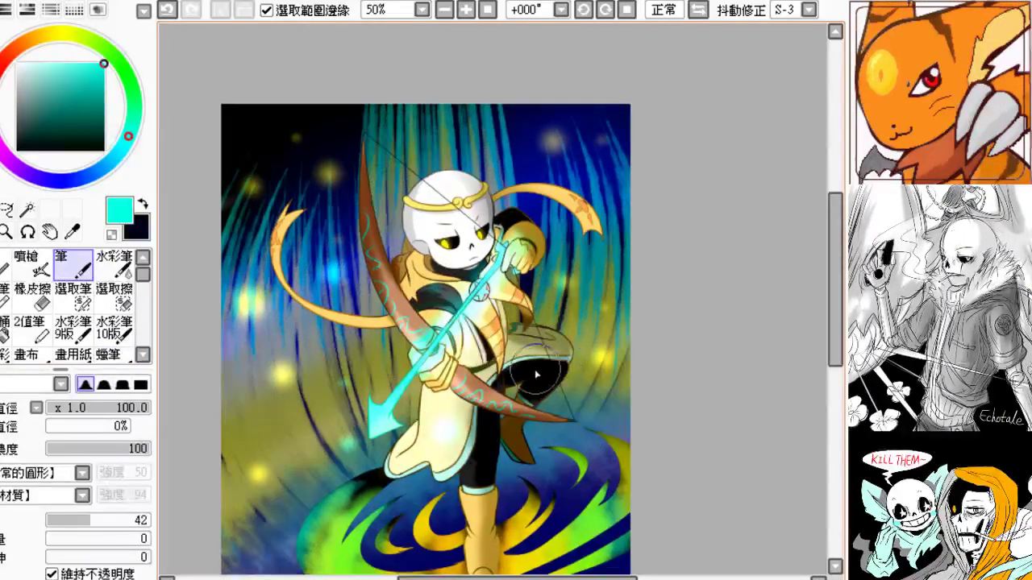
key(ctrl+z)
key(ctrl+y)
drag(528, 389, 519, 360)
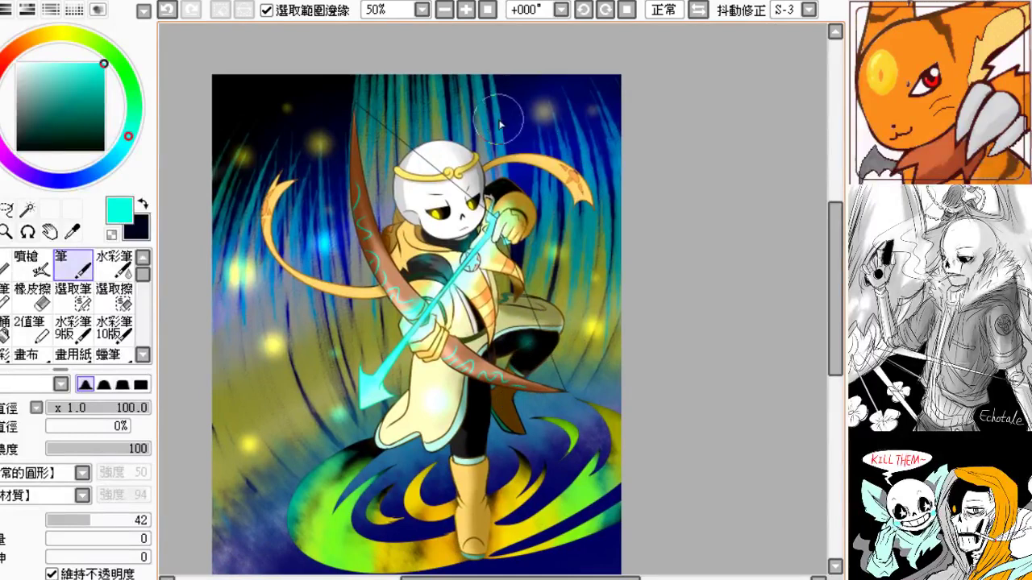
- Compare the drawing with and without cyan light spots on the streaks above the head
key(ctrl+z)
key(ctrl+y)
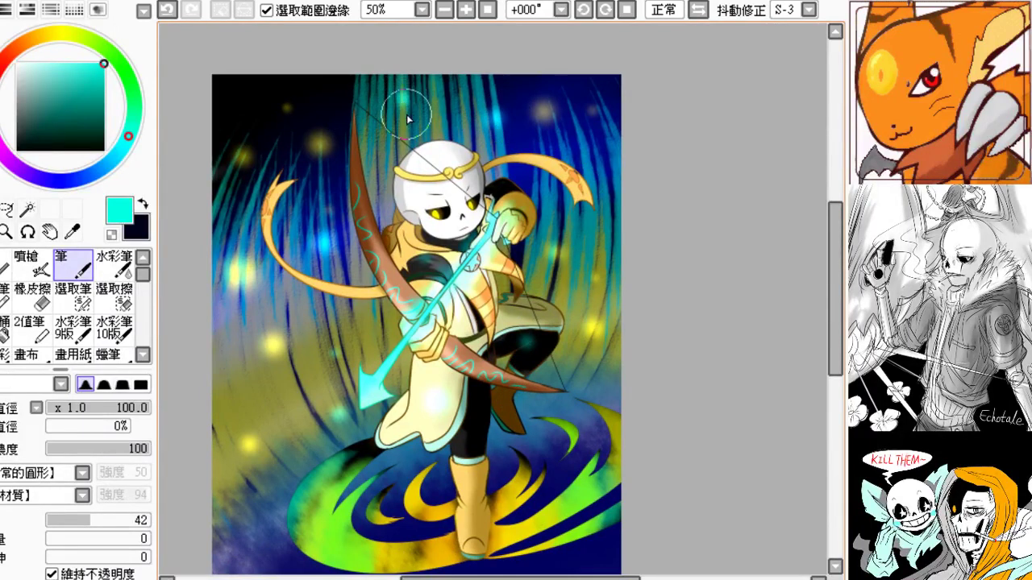
key(ctrl+z)
key(ctrl+y)
key(ctrl+z)
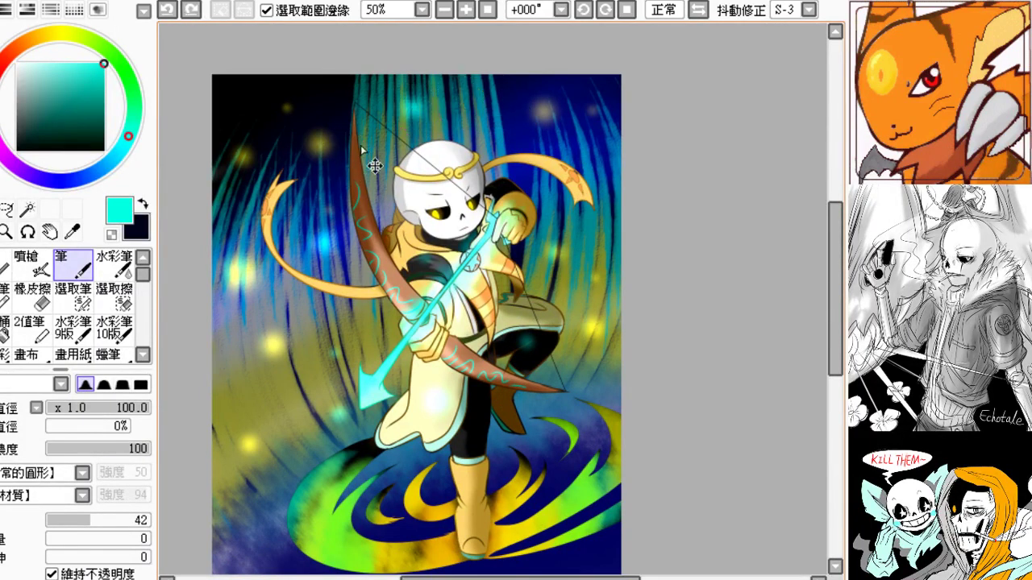
key(ctrl+y)
key(ctrl+z)
key(ctrl+z)
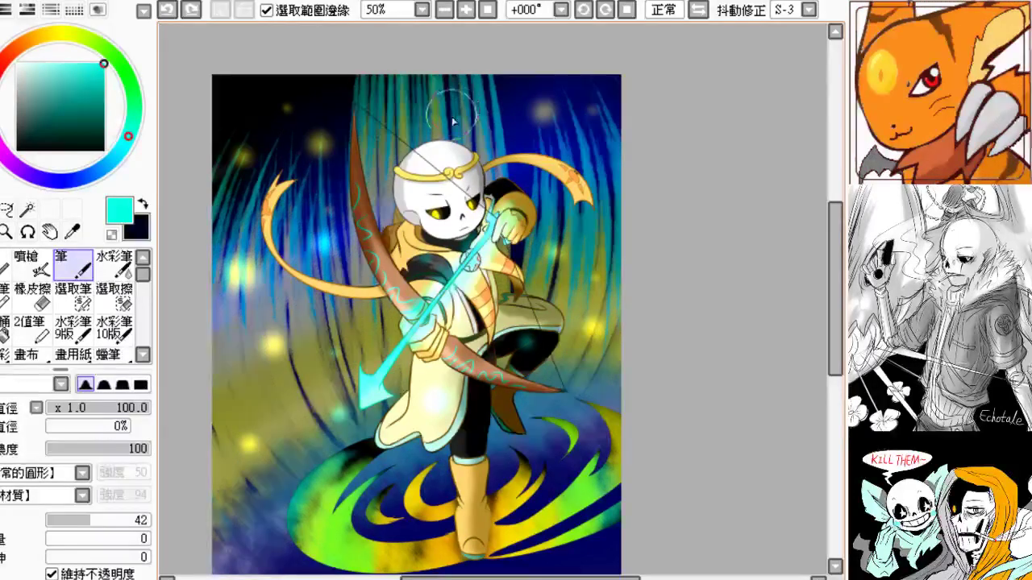
- Try a cyan light spot between the top of the head and the ribbon behind it
click(461, 111)
key(ctrl+z)
click(462, 109)
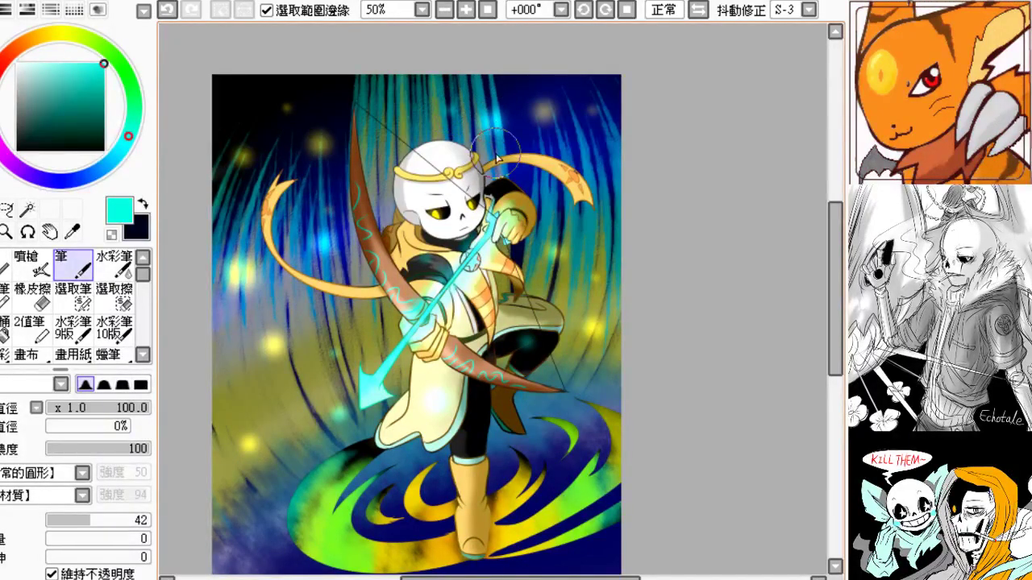
key(ctrl+z)
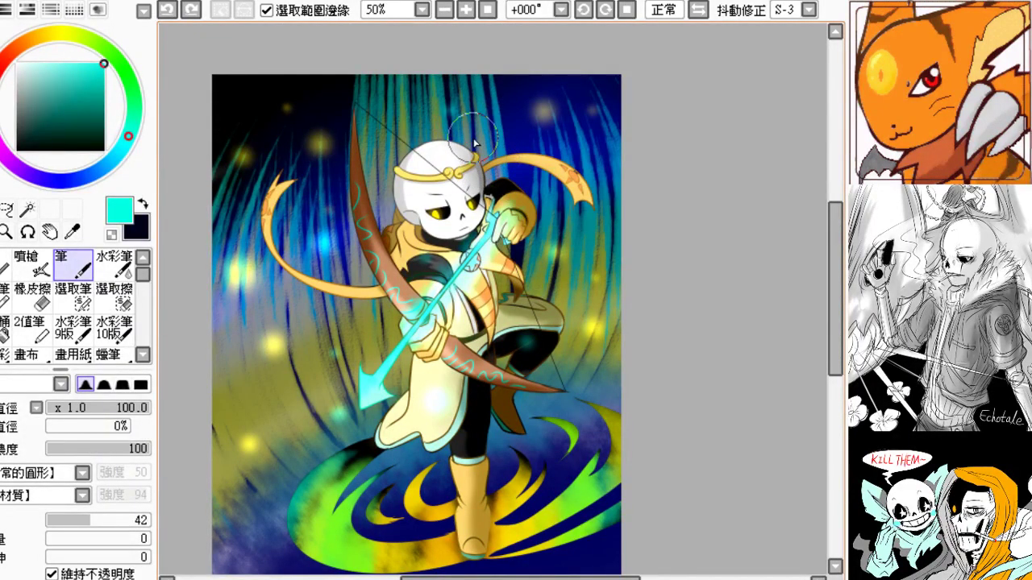
key(ctrl+y)
key(ctrl+z)
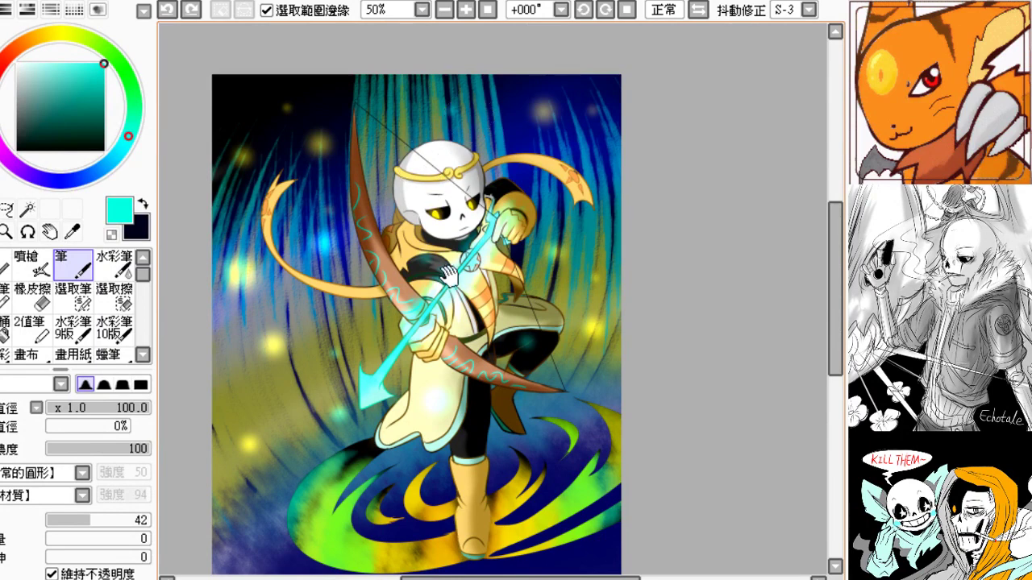
- Redo the latest undone changes and check the whole drawing down to the ground swirl
scroll(449, 274, down, 1)
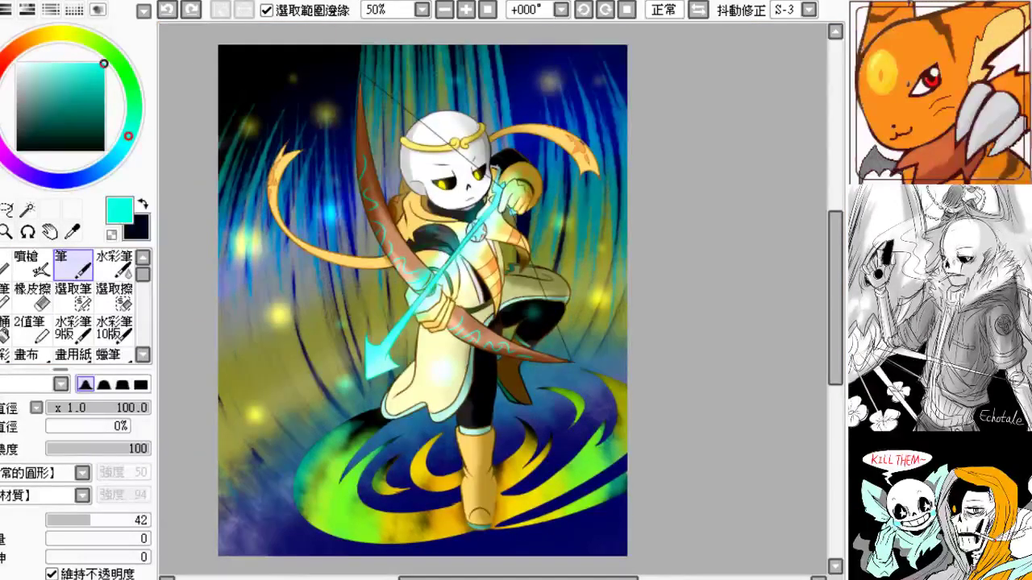
key(ctrl+y)
key(ctrl+y)
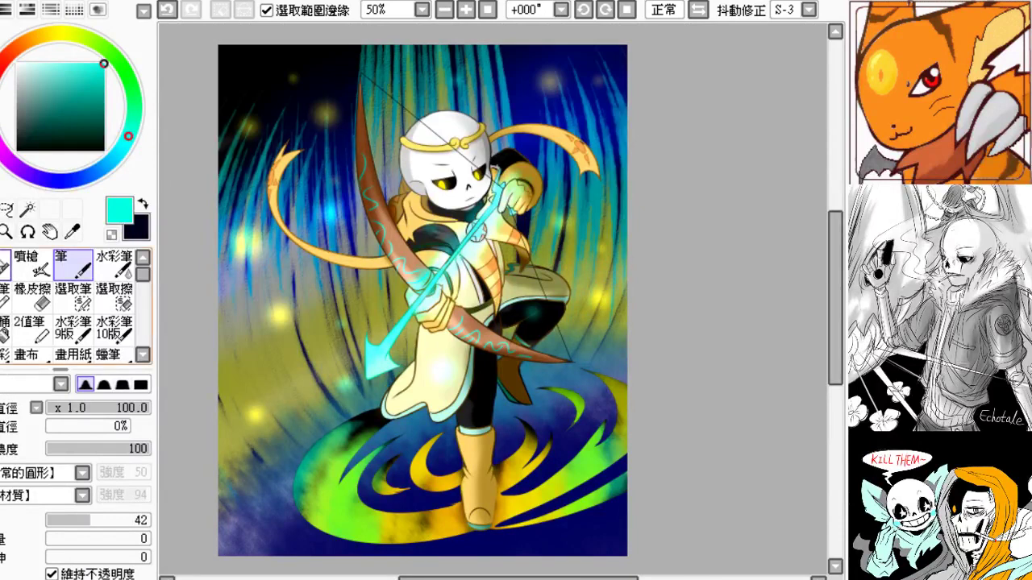
drag(351, 293, 337, 267)
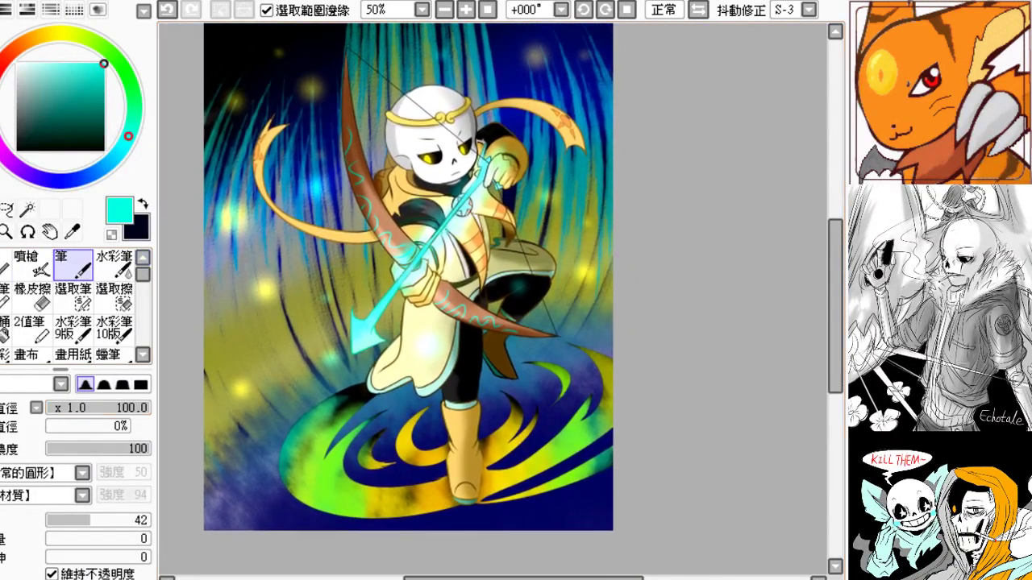
- Paint cyan over the dark patch at the ground swirl's upper-left end with a size 500 watercolour brush
drag(260, 301, 254, 322)
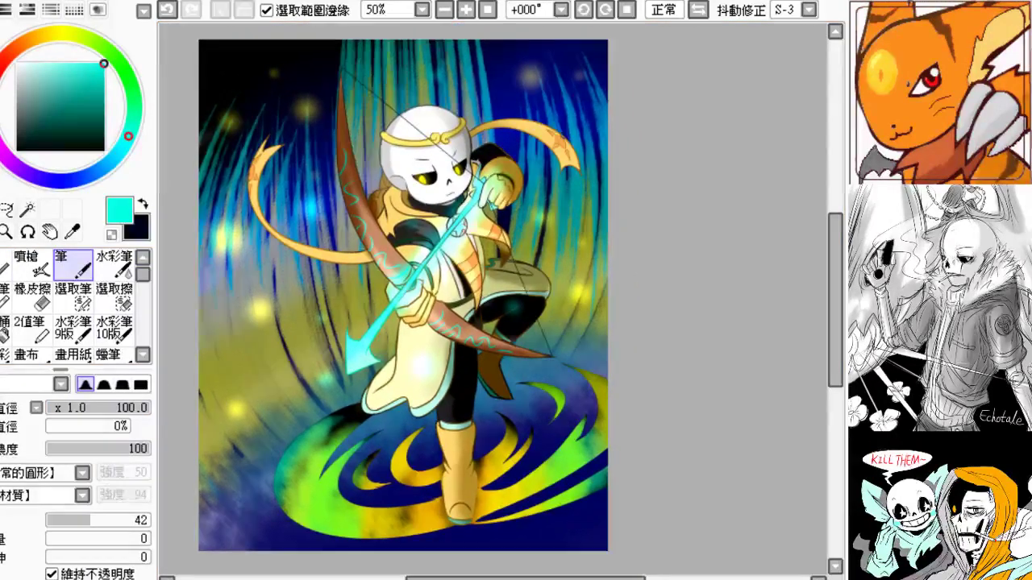
drag(312, 286, 336, 222)
click(444, 10)
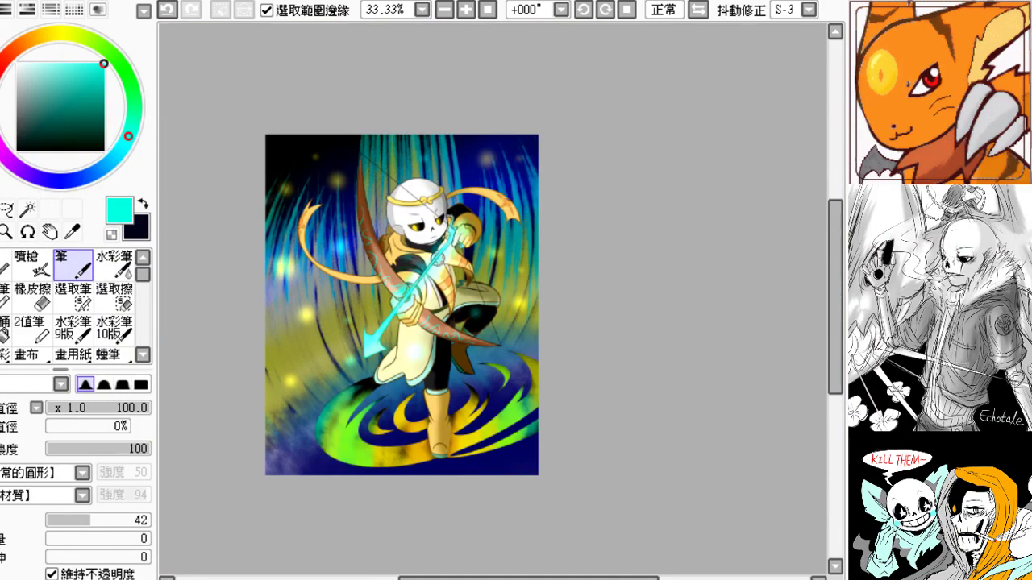
click(465, 10)
click(465, 10)
click(466, 10)
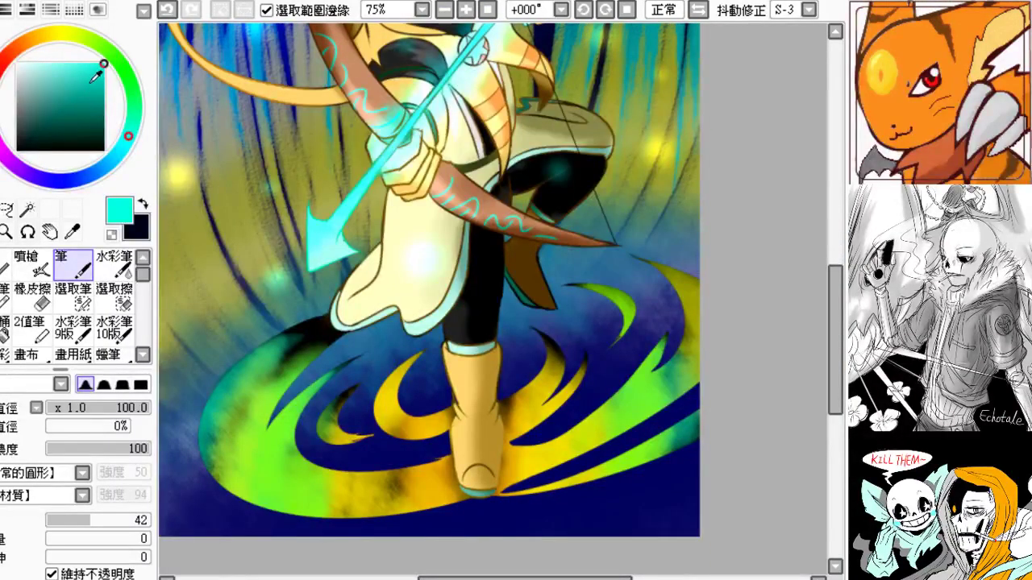
click(113, 331)
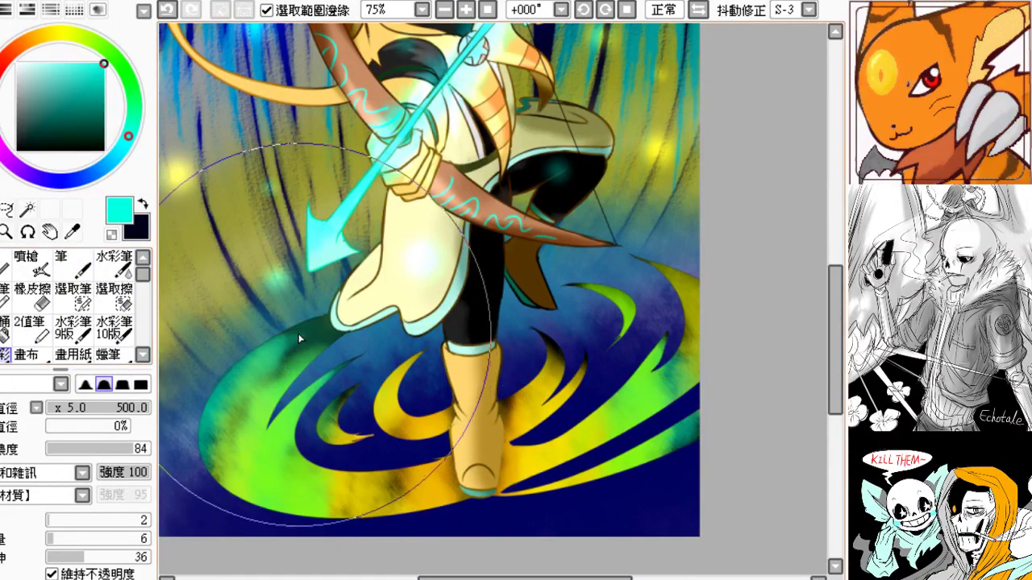
drag(282, 321, 314, 338)
- Tint the swirl's inner crescents and its right-hand crescents with the large cyan watercolour brush
key(space)
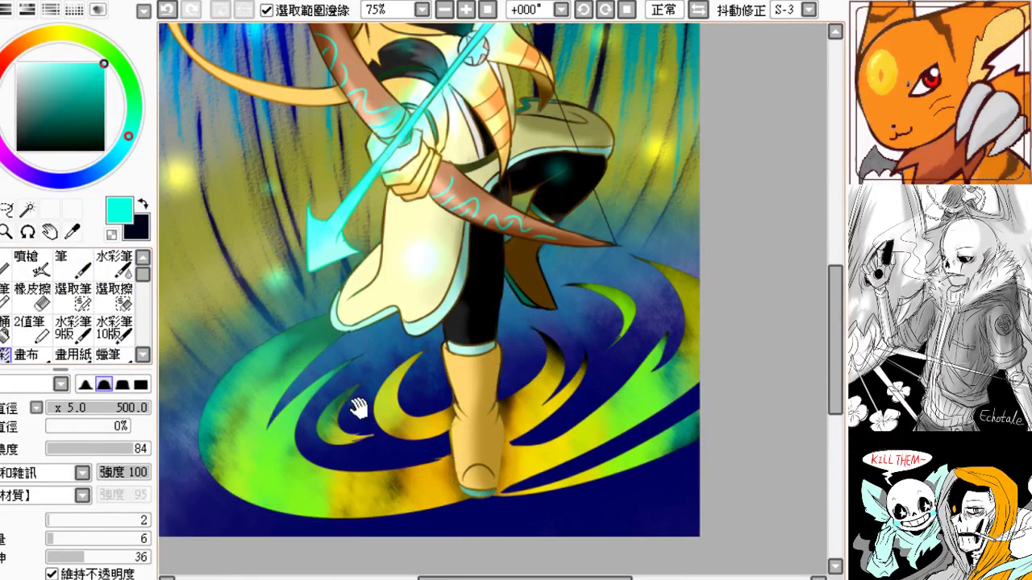
drag(358, 407, 302, 397)
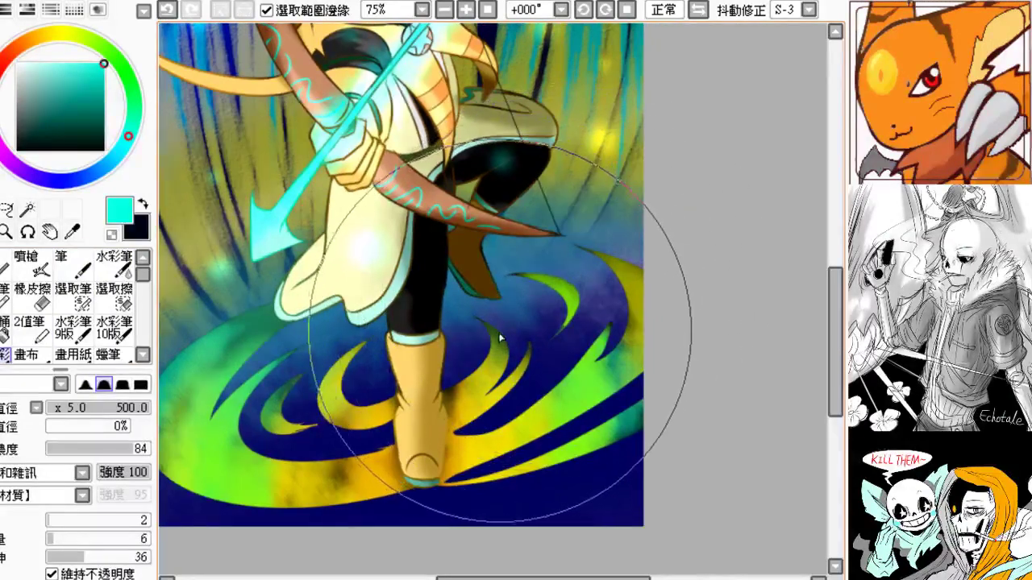
drag(517, 352, 581, 341)
drag(309, 391, 312, 381)
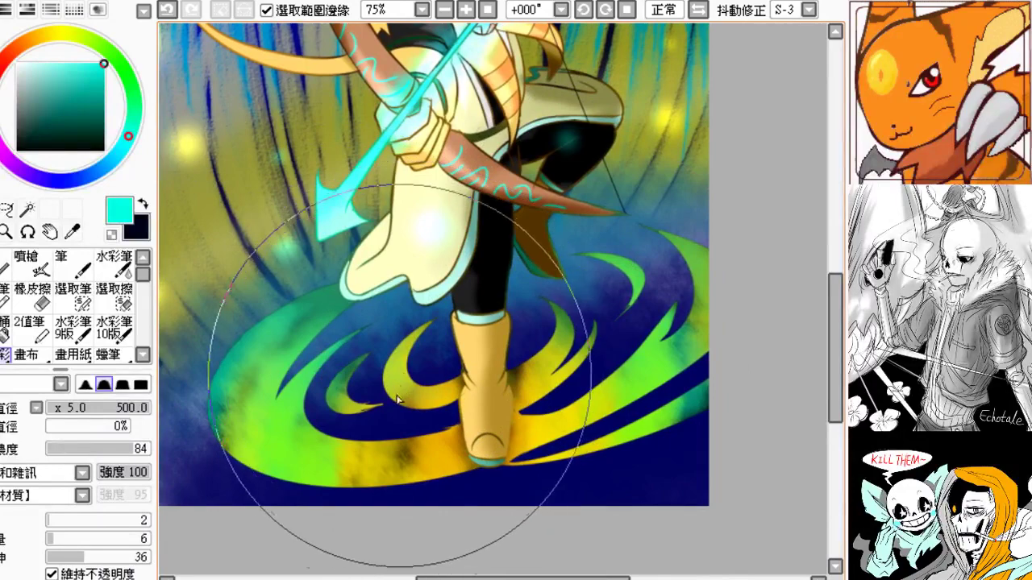
drag(486, 407, 421, 367)
drag(571, 296, 587, 360)
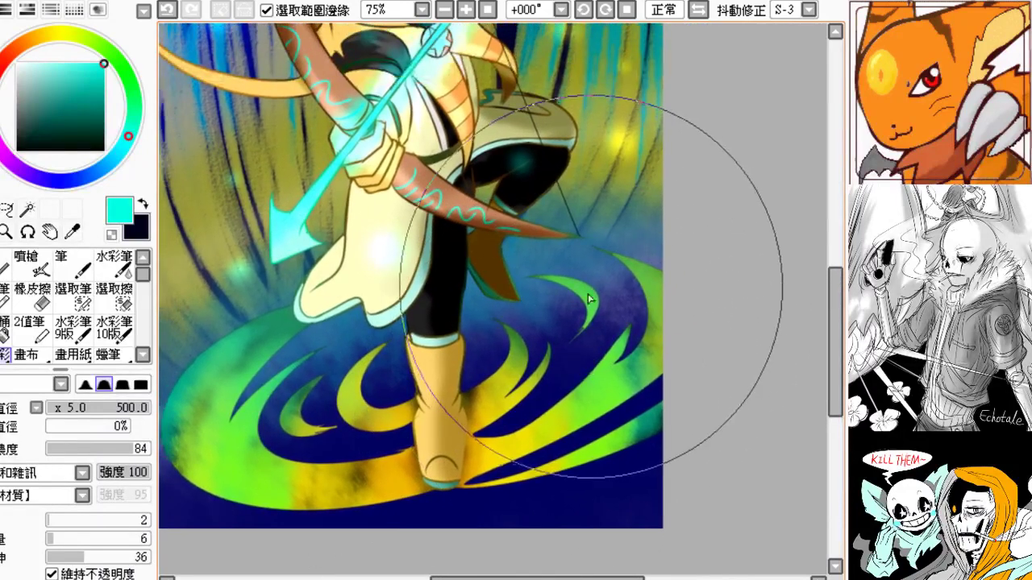
drag(521, 319, 555, 406)
- Check the tinted swirl against the whole figure and undo the last two changes
click(444, 11)
drag(434, 82, 421, 113)
click(466, 10)
drag(559, 284, 557, 246)
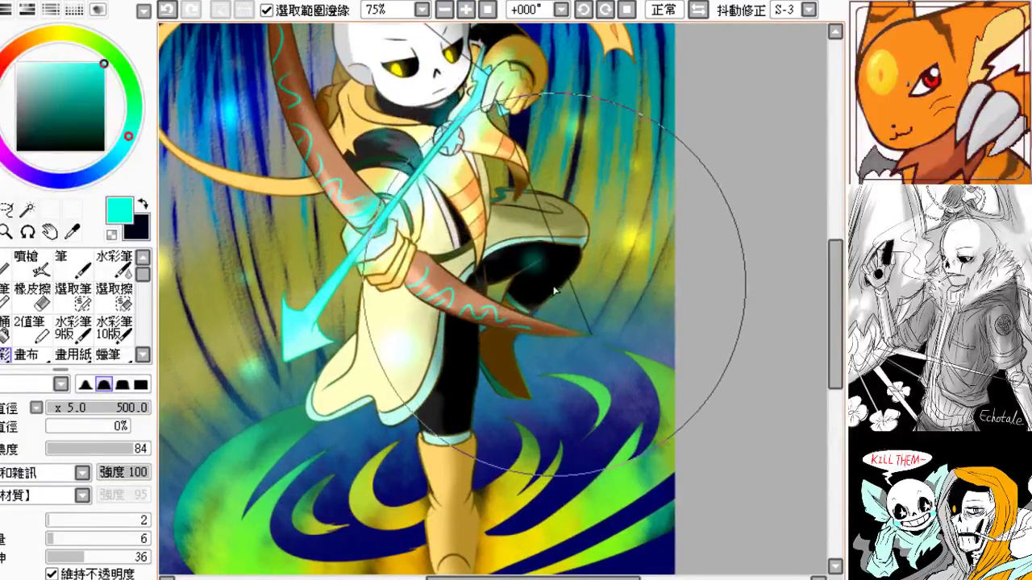
key(ctrl+z)
key(ctrl+z)
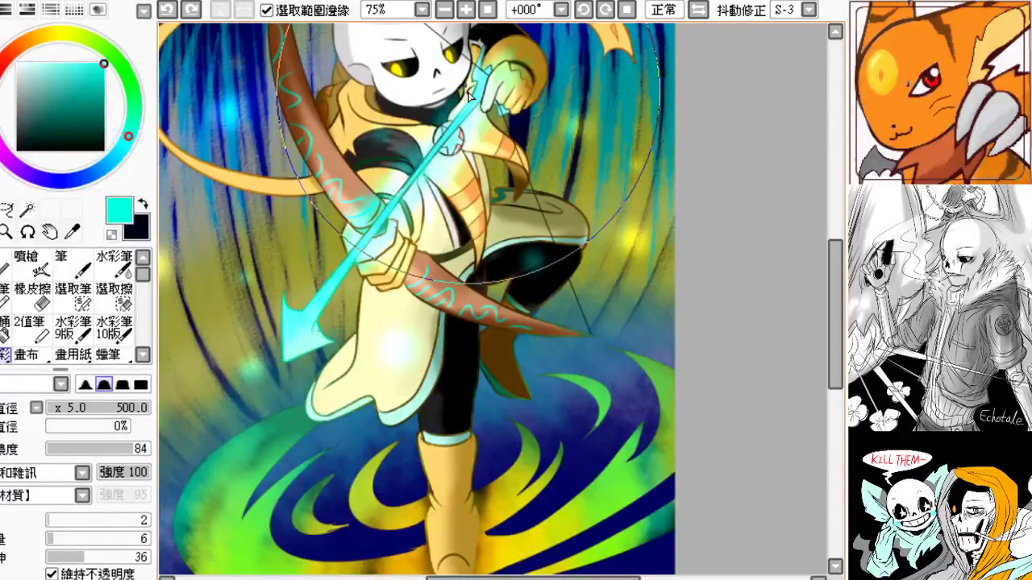
drag(476, 337, 502, 296)
click(445, 9)
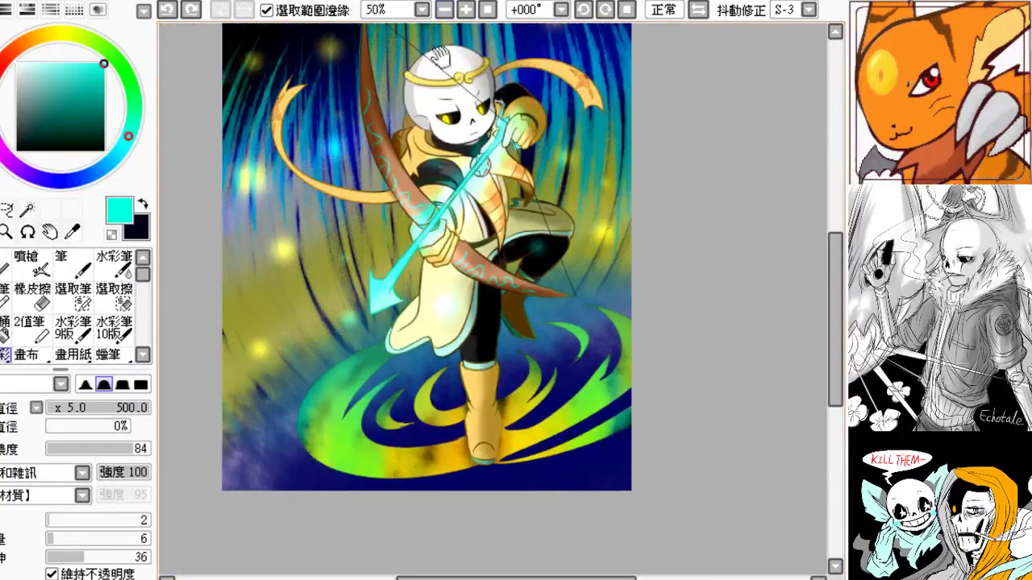
- Try black shading inside the round chest brooch with the watercolour brush at size 10
drag(440, 65, 428, 177)
click(467, 11)
click(467, 11)
click(467, 11)
click(467, 10)
drag(440, 119, 493, 171)
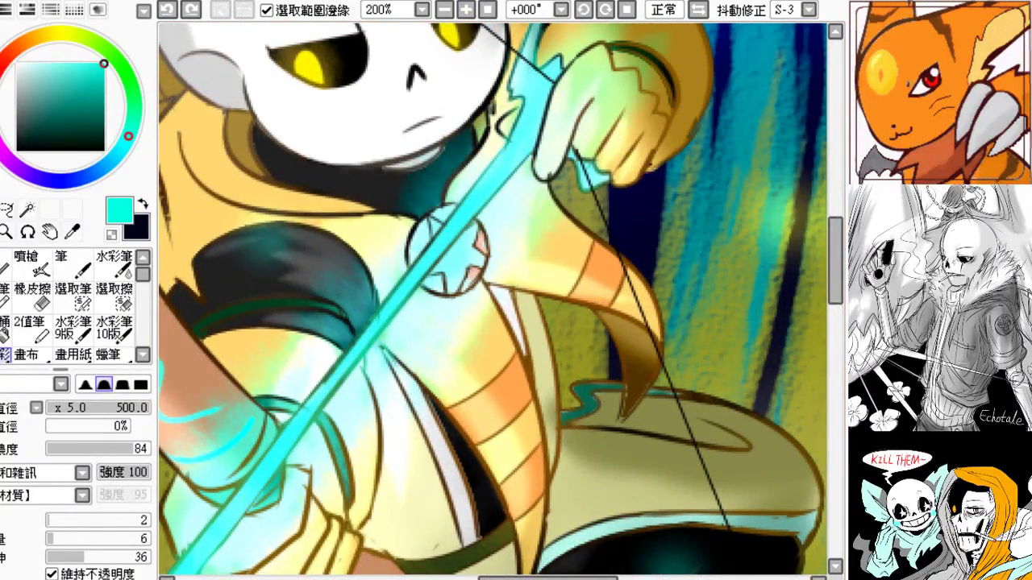
click(466, 11)
click(467, 10)
drag(268, 177, 282, 202)
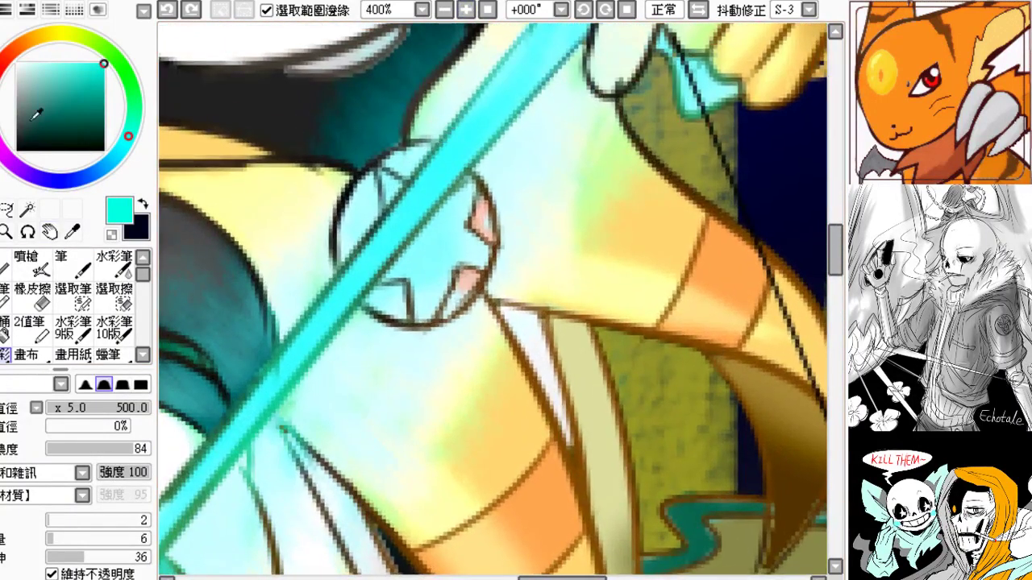
mouse_move(37, 115)
mouse_down()
mouse_move(11, 87)
mouse_move(9, 152)
mouse_up()
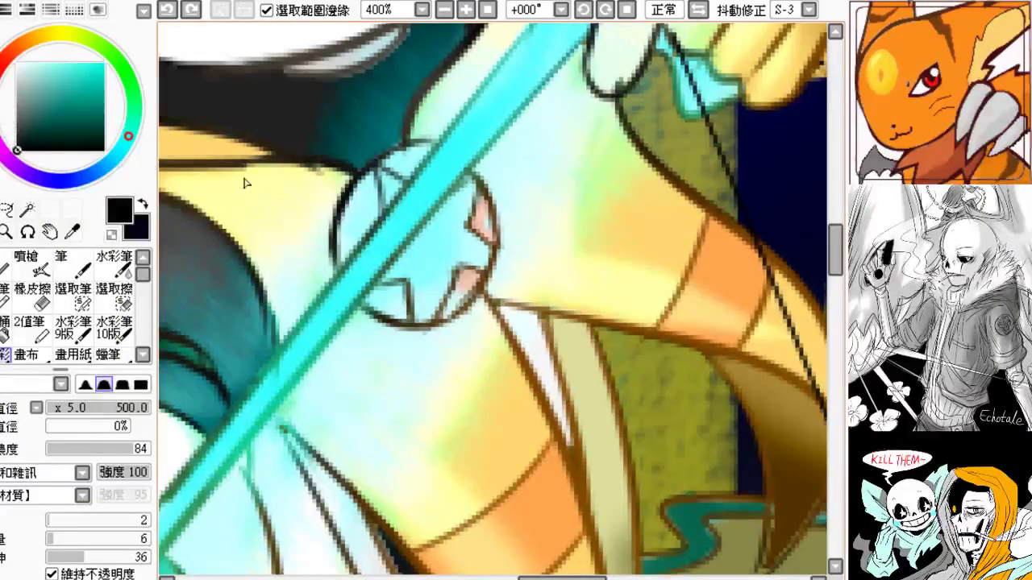
mouse_move(51, 411)
mouse_down()
mouse_move(65, 411)
mouse_move(50, 412)
mouse_up()
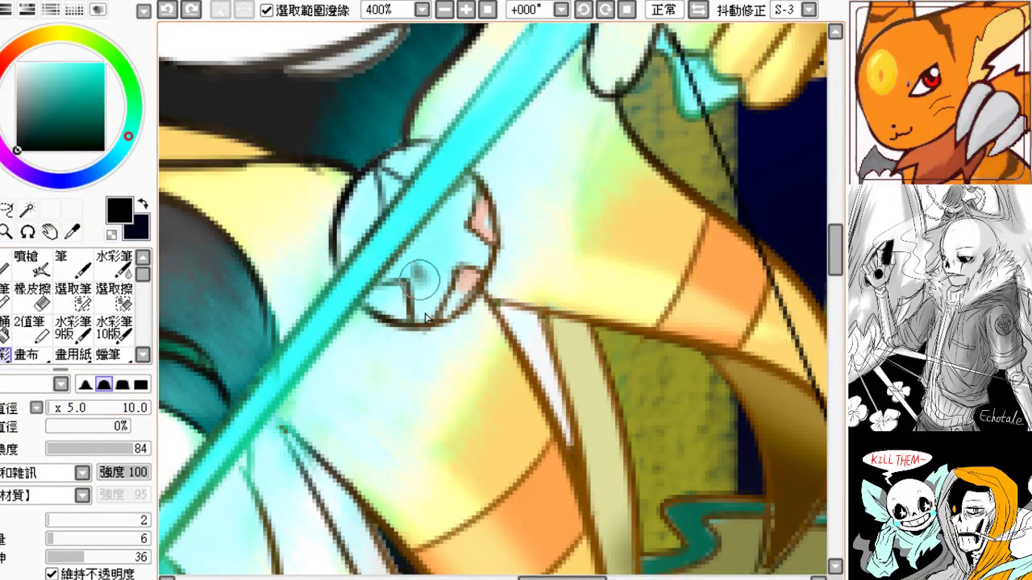
key(ctrl+z)
drag(419, 280, 412, 298)
key(ctrl+z)
- Try white and peach tints on the lower part of the chest brooch
click(17, 74)
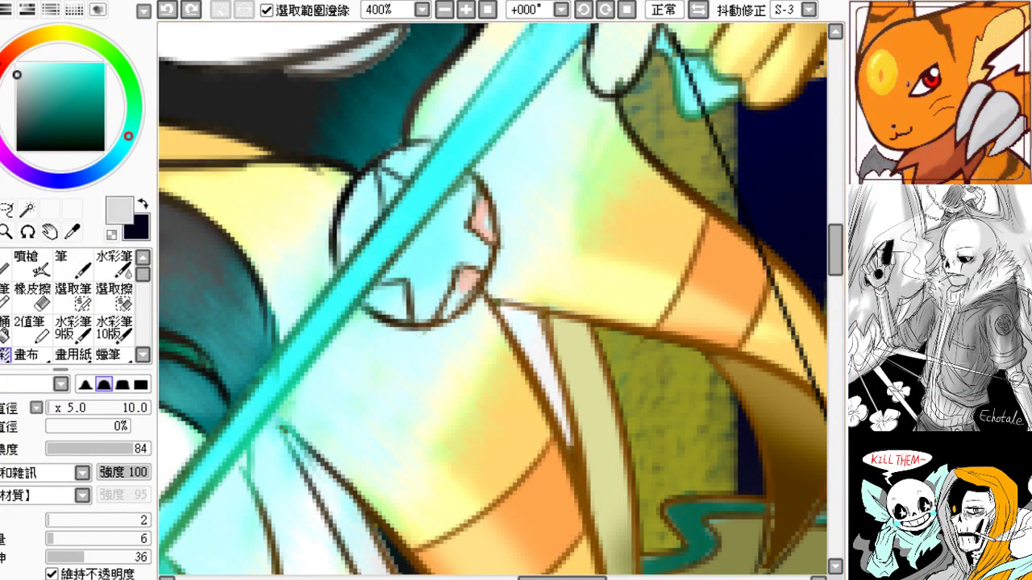
drag(17, 74, 17, 63)
mouse_move(398, 276)
mouse_down()
mouse_move(414, 282)
mouse_move(407, 297)
mouse_up()
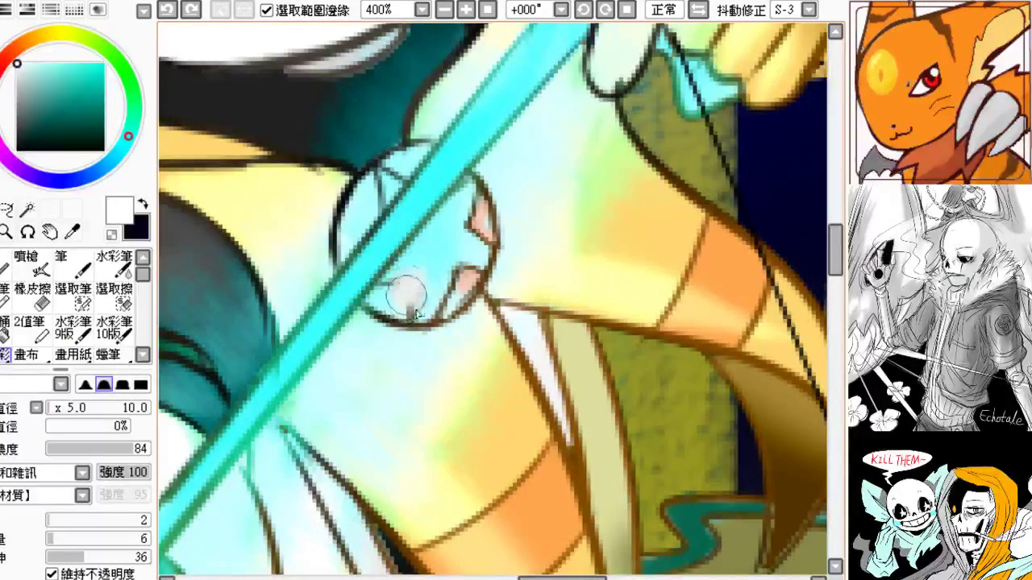
key(ctrl+z)
click(50, 63)
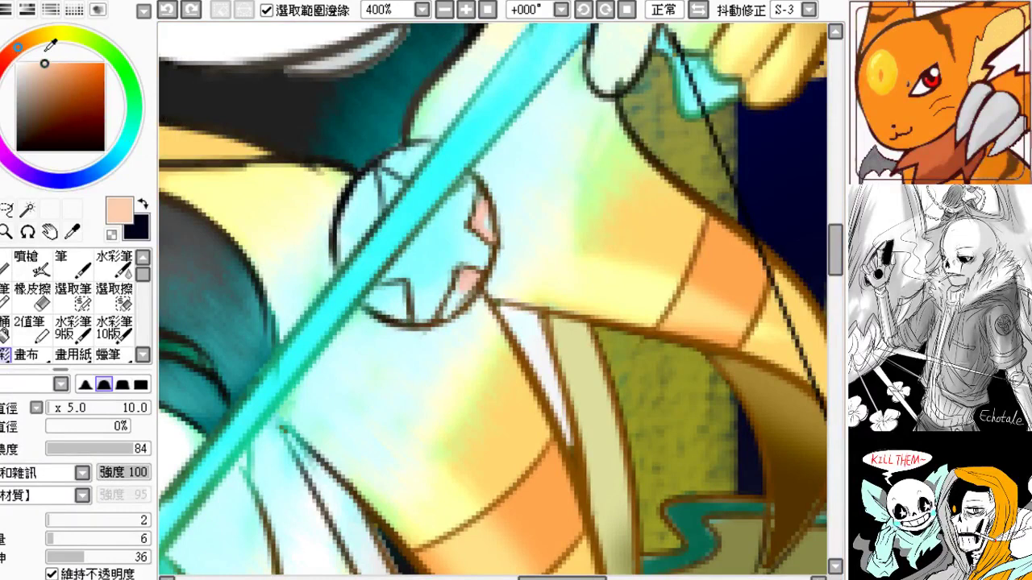
mouse_move(407, 278)
mouse_down()
mouse_move(410, 302)
mouse_move(403, 296)
mouse_up()
key(ctrl+z)
key(ctrl+z)
key(ctrl+z)
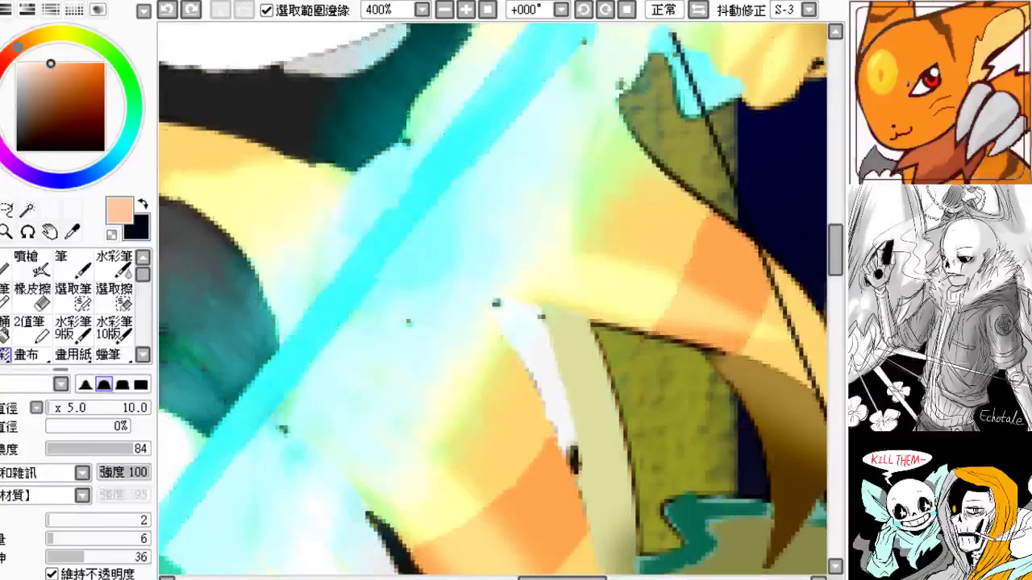
key(ctrl+y)
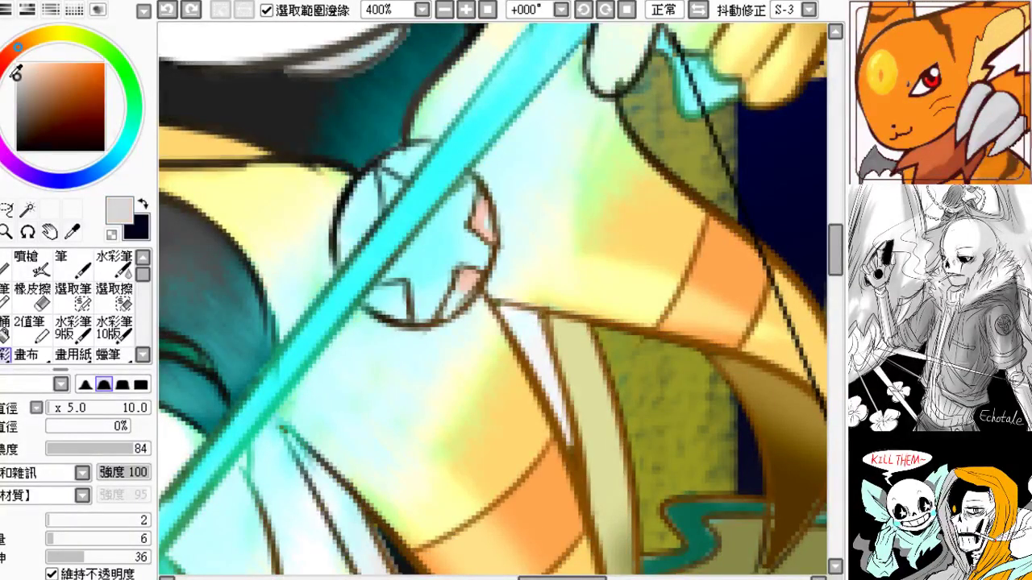
- Try a salmon pink over the part of the brooch below the arrow shaft
click(55, 87)
mouse_move(55, 87)
mouse_down()
mouse_move(45, 79)
mouse_move(61, 45)
mouse_move(47, 39)
mouse_up()
mouse_move(11, 54)
mouse_down()
mouse_move(4, 63)
mouse_move(9, 55)
mouse_up()
mouse_move(419, 291)
mouse_down()
mouse_move(447, 280)
mouse_move(460, 252)
mouse_move(447, 294)
mouse_move(462, 257)
mouse_move(460, 282)
mouse_up()
key(ctrl+z)
key(ctrl+z)
mouse_move(482, 207)
mouse_down()
mouse_move(474, 182)
mouse_move(471, 235)
mouse_move(482, 242)
mouse_move(475, 203)
mouse_move(444, 260)
mouse_move(457, 226)
mouse_move(427, 276)
mouse_move(452, 220)
mouse_move(413, 286)
mouse_move(447, 236)
mouse_move(380, 299)
mouse_move(404, 312)
mouse_move(425, 261)
mouse_move(449, 278)
mouse_move(428, 307)
mouse_move(384, 313)
mouse_move(465, 230)
mouse_up()
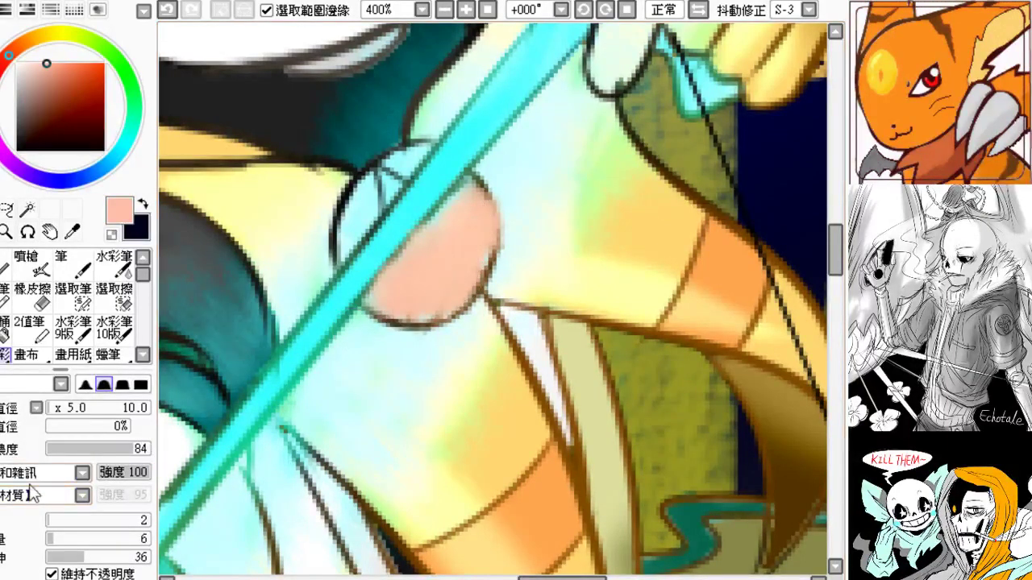
key(ctrl+z)
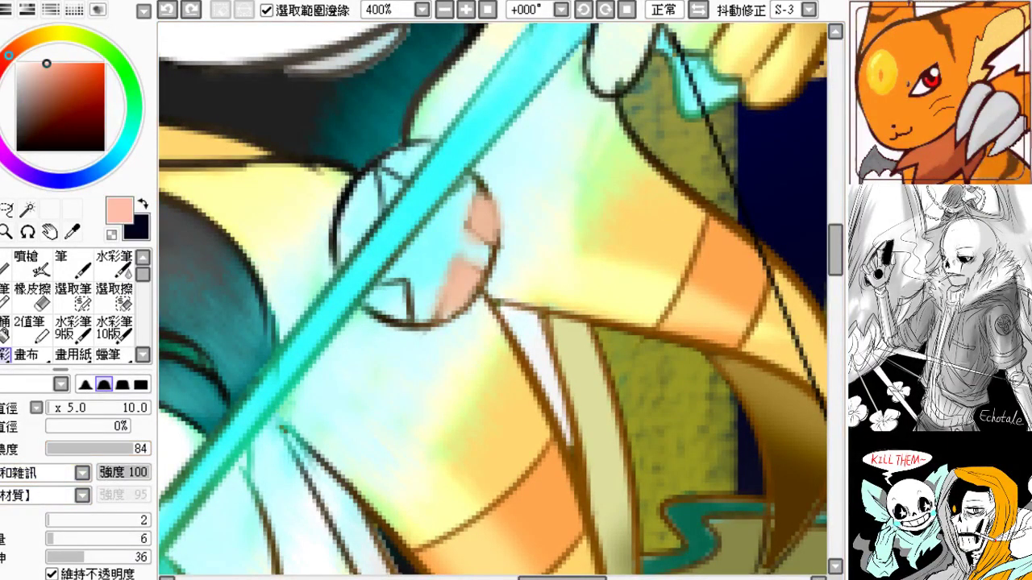
- Tint the star tips on the brooch's right side with a lighter pink after checking it against the whole figure
click(444, 9)
click(449, 15)
click(449, 15)
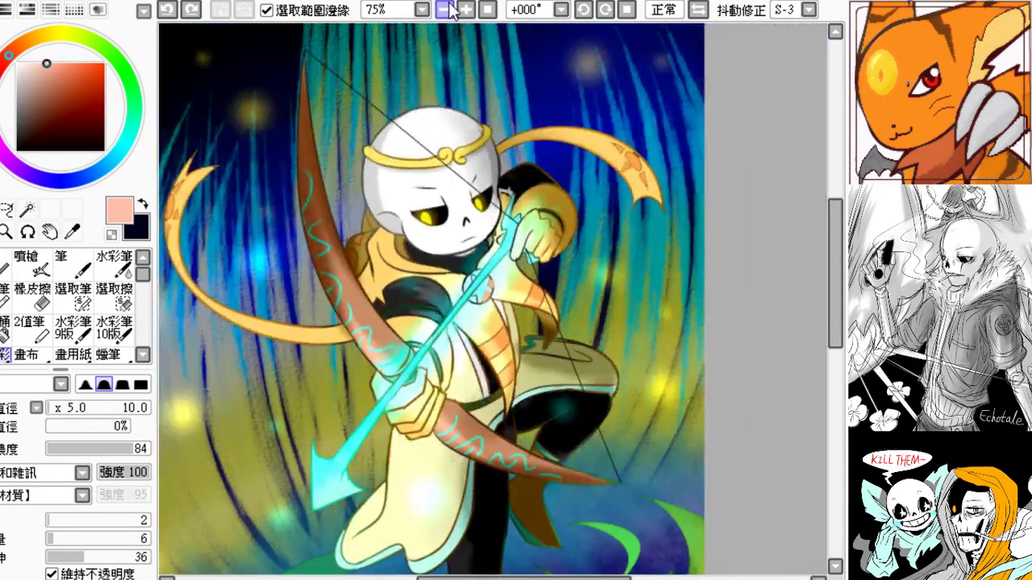
drag(416, 133, 441, 47)
click(470, 9)
click(471, 9)
click(471, 9)
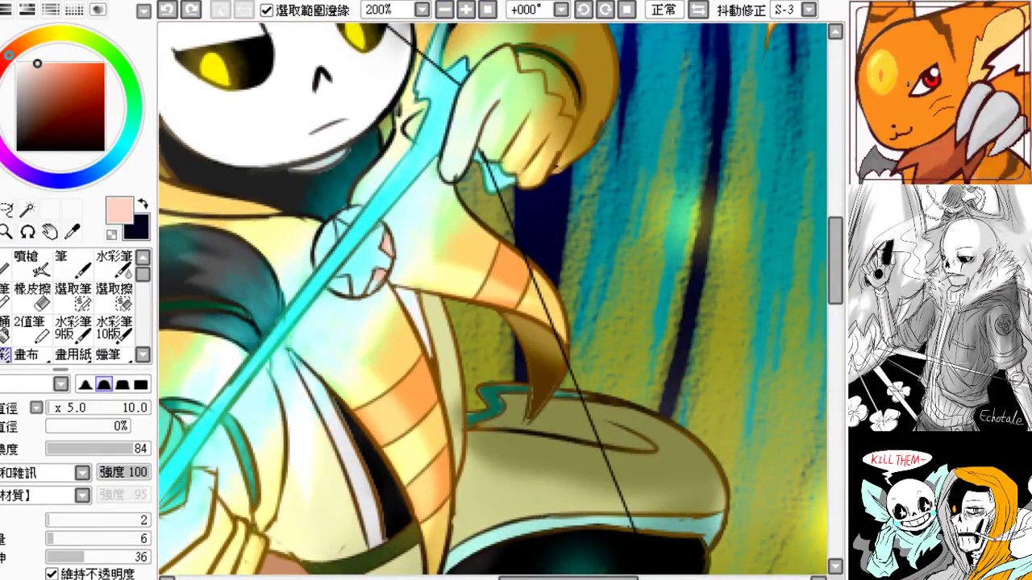
mouse_move(382, 232)
mouse_down()
mouse_move(374, 263)
mouse_move(401, 266)
mouse_move(379, 240)
mouse_move(361, 297)
mouse_move(387, 247)
mouse_move(377, 234)
mouse_move(354, 288)
mouse_move(385, 245)
mouse_up()
key(ctrl+z)
key(ctrl+z)
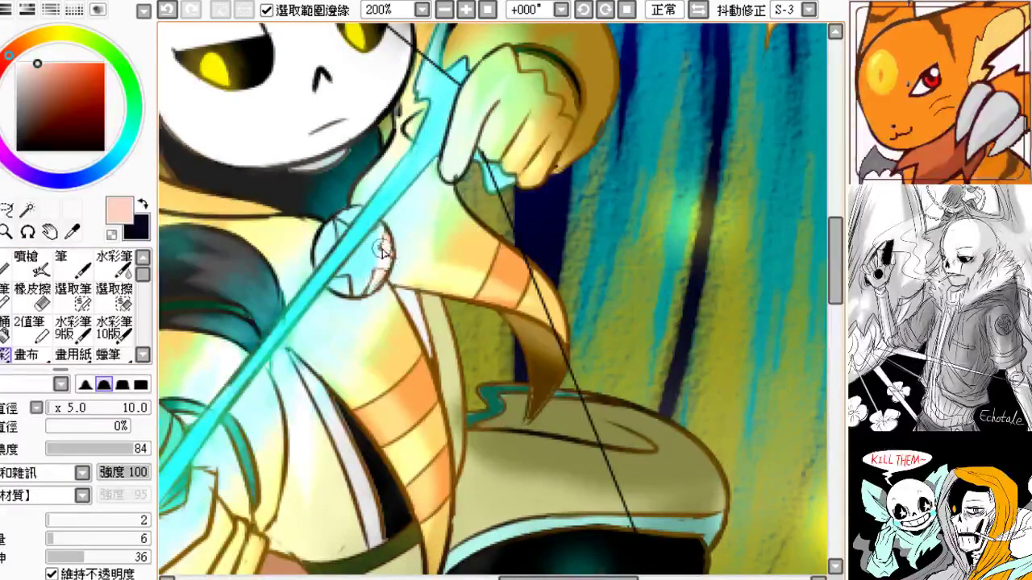
key(ctrl+z)
mouse_move(369, 282)
mouse_down()
mouse_move(379, 233)
mouse_move(379, 293)
mouse_up()
key(ctrl+z)
drag(379, 229, 361, 273)
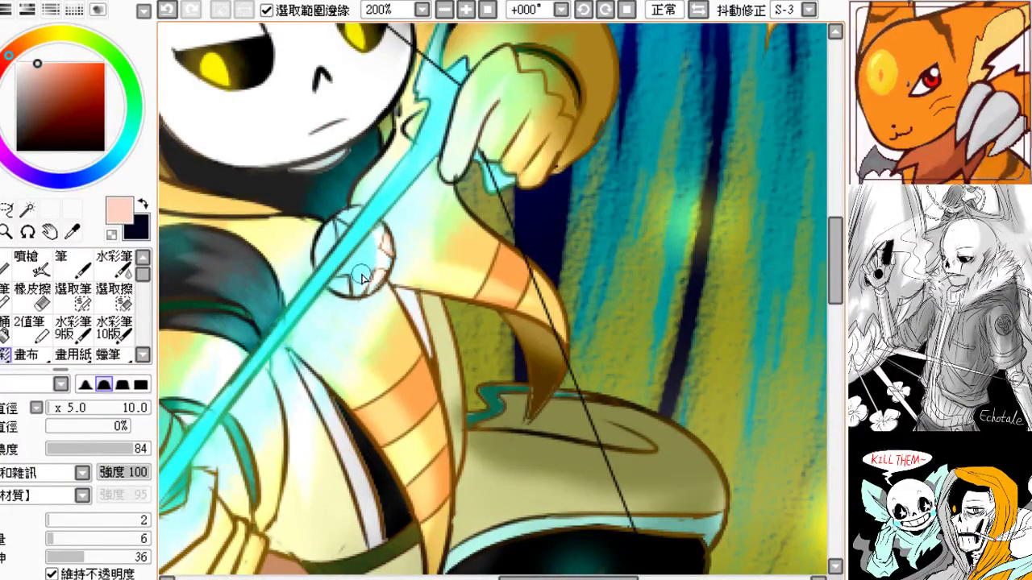
- Switch to a mid grey and shade the part of the brooch above the arrow shaft
drag(53, 86, 4, 97)
mouse_move(342, 224)
mouse_down()
mouse_move(322, 273)
mouse_move(317, 238)
mouse_move(329, 268)
mouse_up()
key(ctrl+z)
key(ctrl+z)
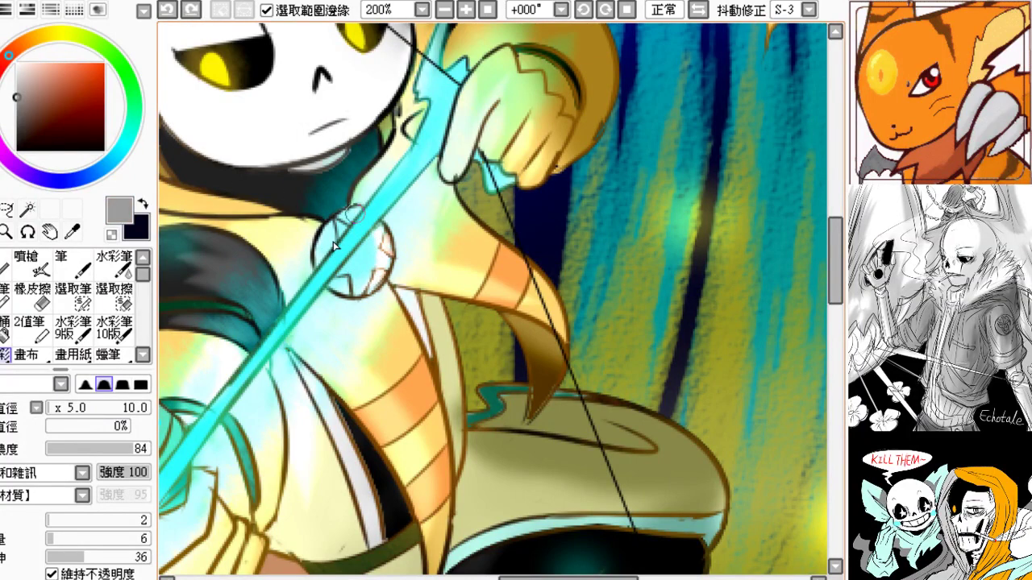
drag(347, 210, 349, 225)
- Shade the lower right part of the brooch below the arrow shaft with grey
drag(383, 272, 378, 289)
key(ctrl+z)
mouse_move(387, 236)
mouse_down()
mouse_move(391, 272)
mouse_move(359, 293)
mouse_up()
key(ctrl+z)
key(ctrl+z)
drag(378, 259, 364, 293)
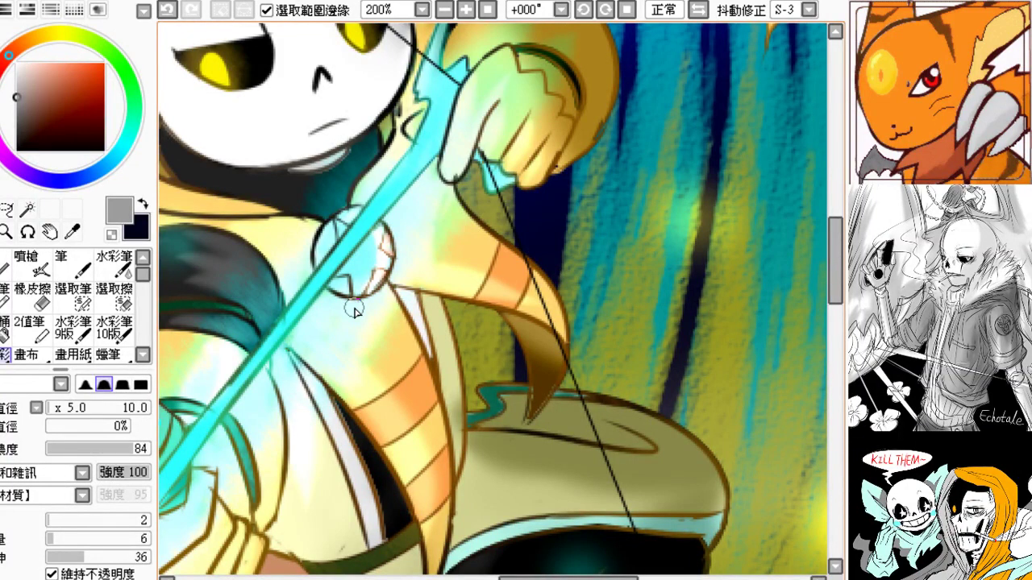
mouse_move(463, 375)
mouse_down()
mouse_move(490, 311)
mouse_move(465, 360)
mouse_up()
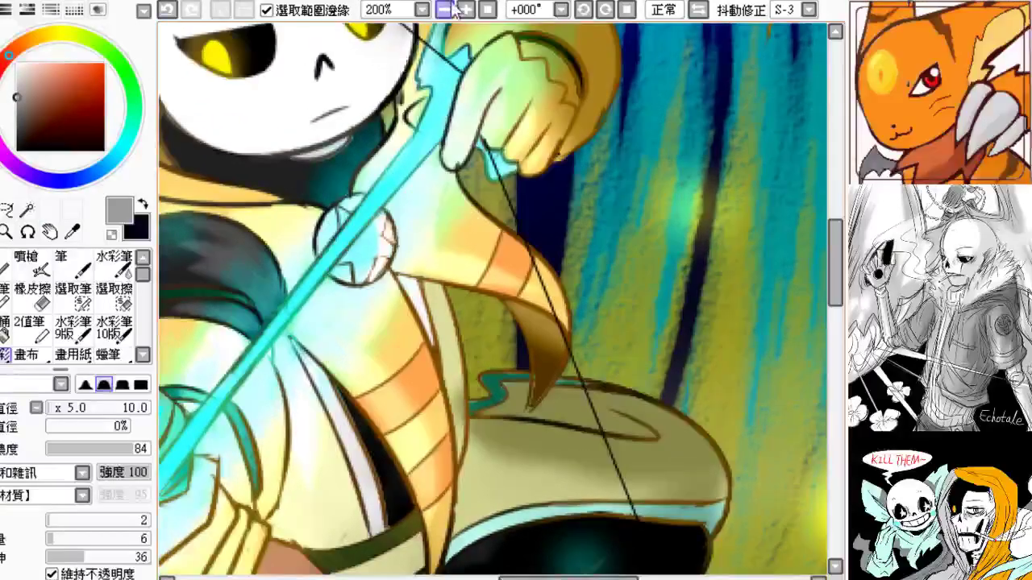
- Examine the whole archer illustration and the figure's upper body at several magnifications
click(446, 9)
click(445, 9)
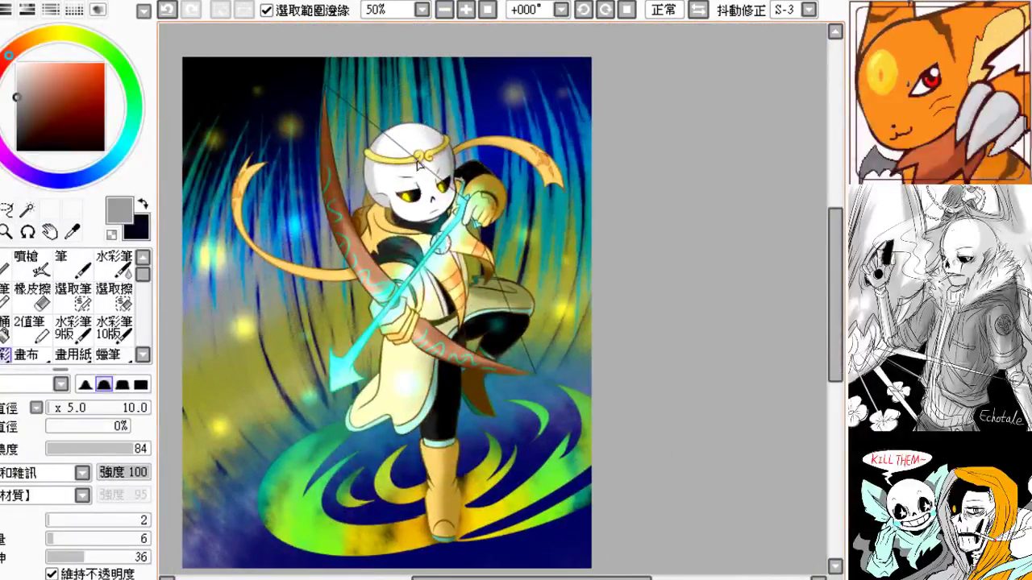
click(465, 9)
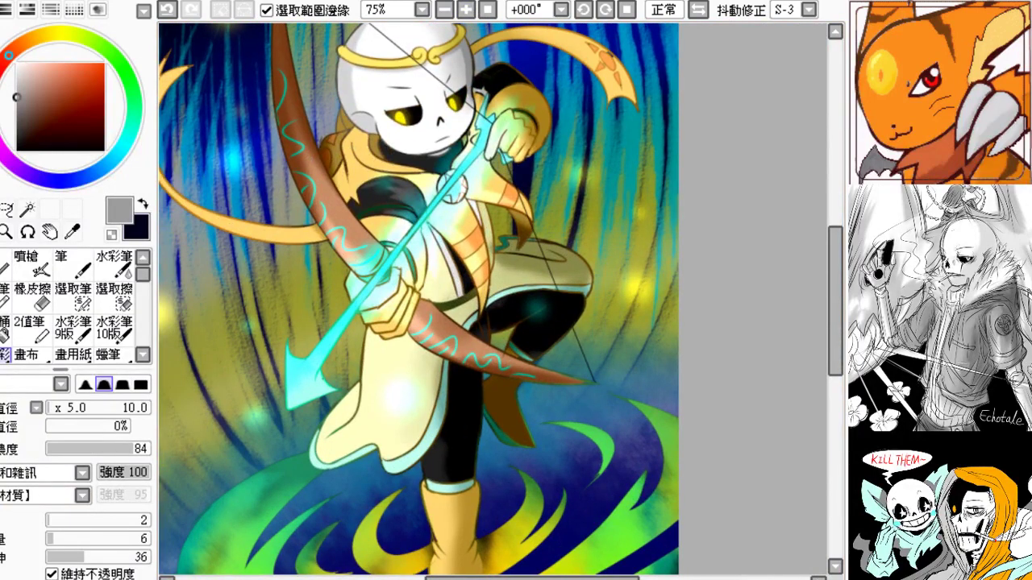
drag(206, 289, 236, 321)
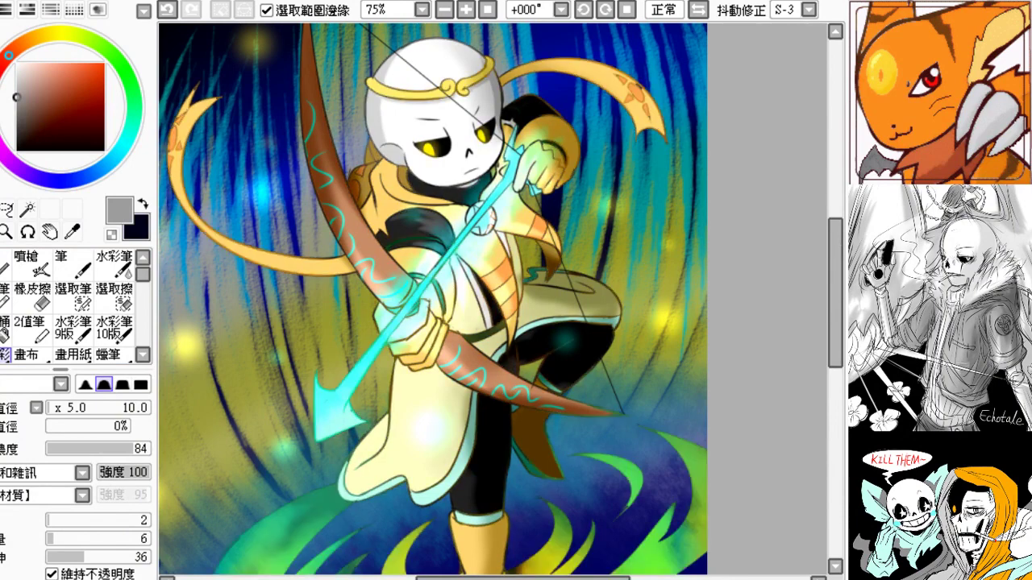
drag(297, 243, 338, 231)
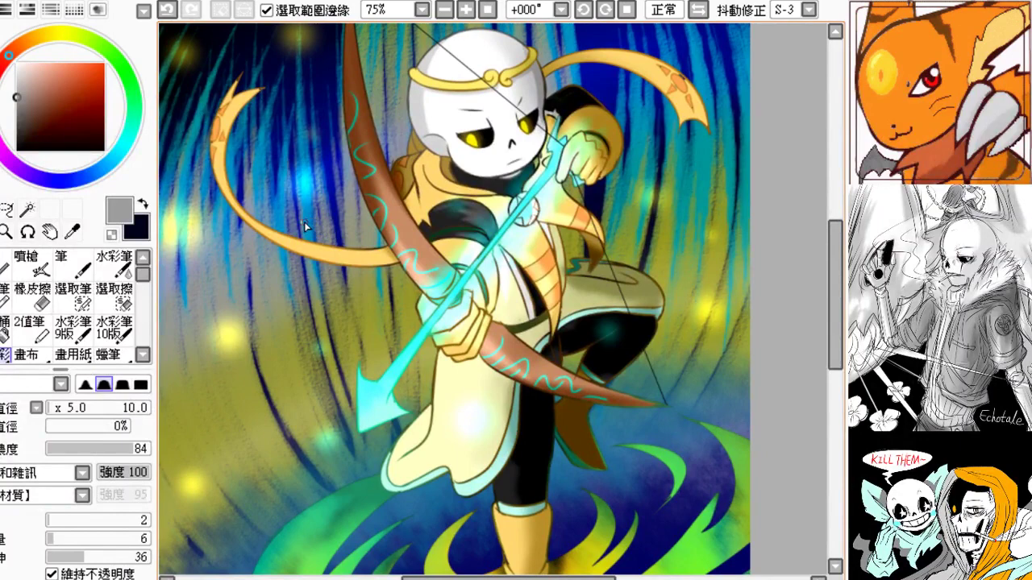
mouse_move(341, 230)
mouse_down()
mouse_move(346, 257)
mouse_move(344, 246)
mouse_up()
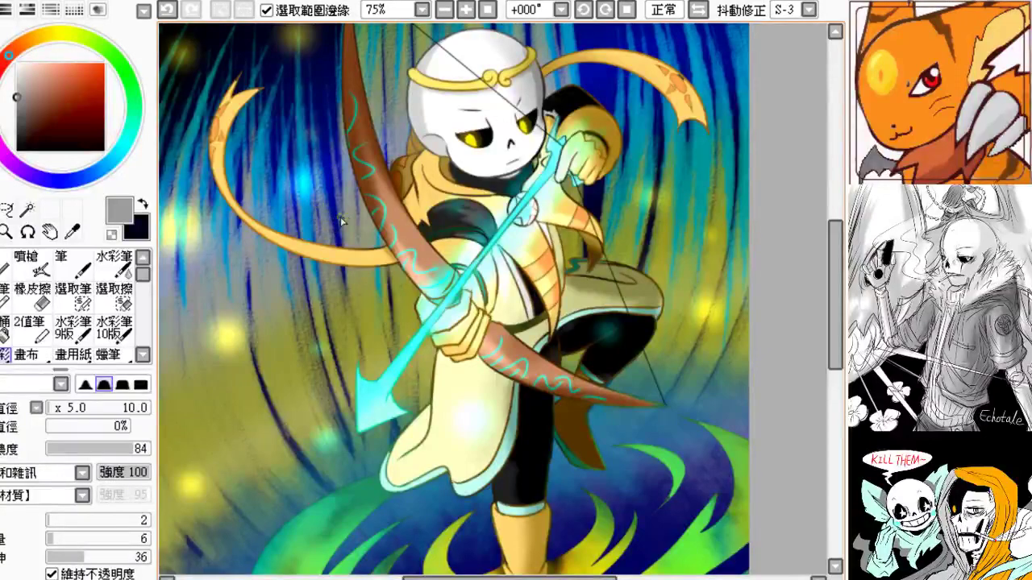
mouse_move(420, 77)
mouse_down()
mouse_move(403, 90)
mouse_move(415, 88)
mouse_up()
click(444, 8)
scroll(393, 214, down, 1)
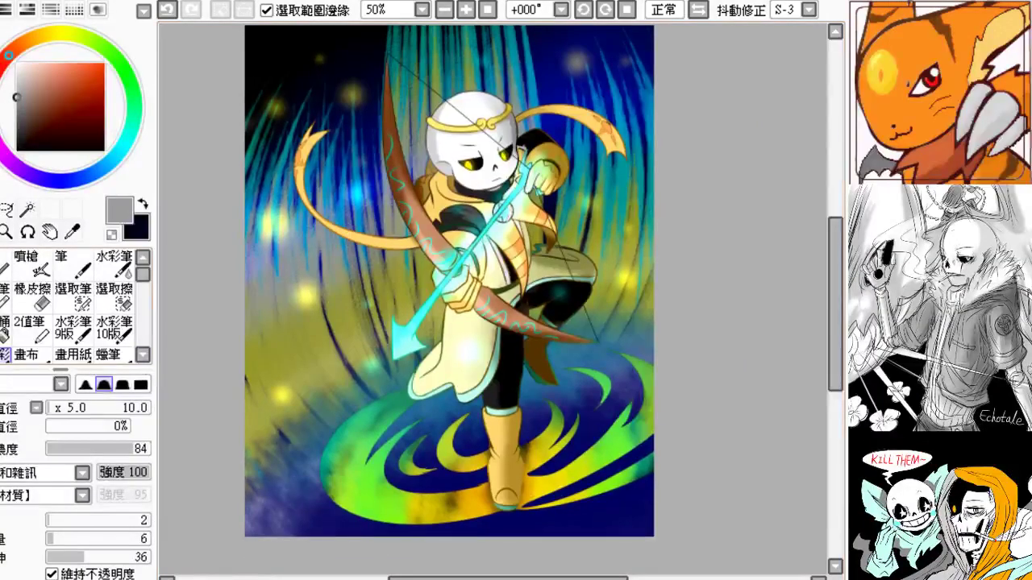
- Set the painting colour to bright cyan and the brush size to 220
click(126, 150)
drag(87, 100, 161, 40)
drag(386, 337, 435, 284)
key(ctrl+z)
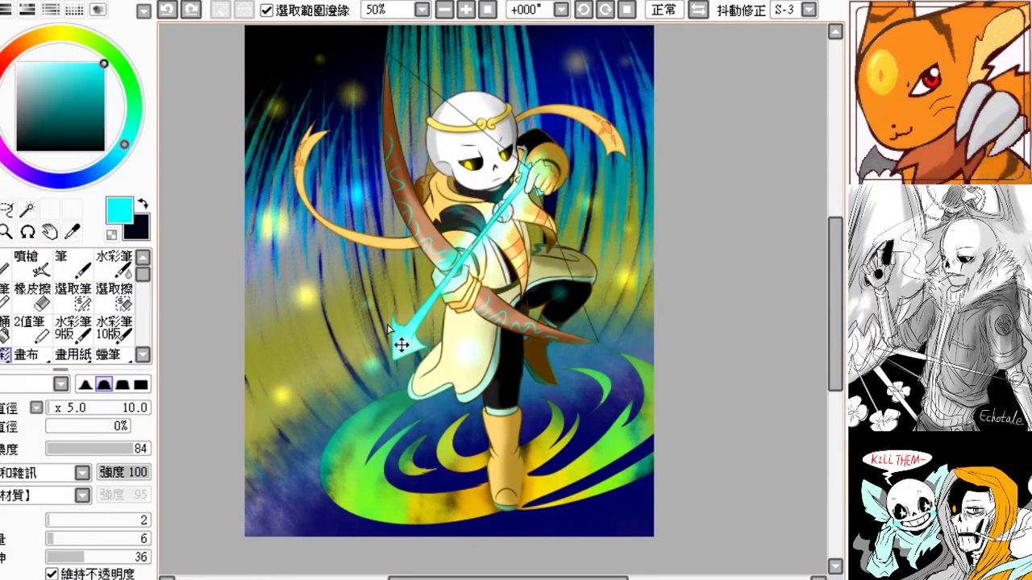
mouse_move(90, 407)
mouse_down()
mouse_move(104, 408)
mouse_move(92, 407)
mouse_up()
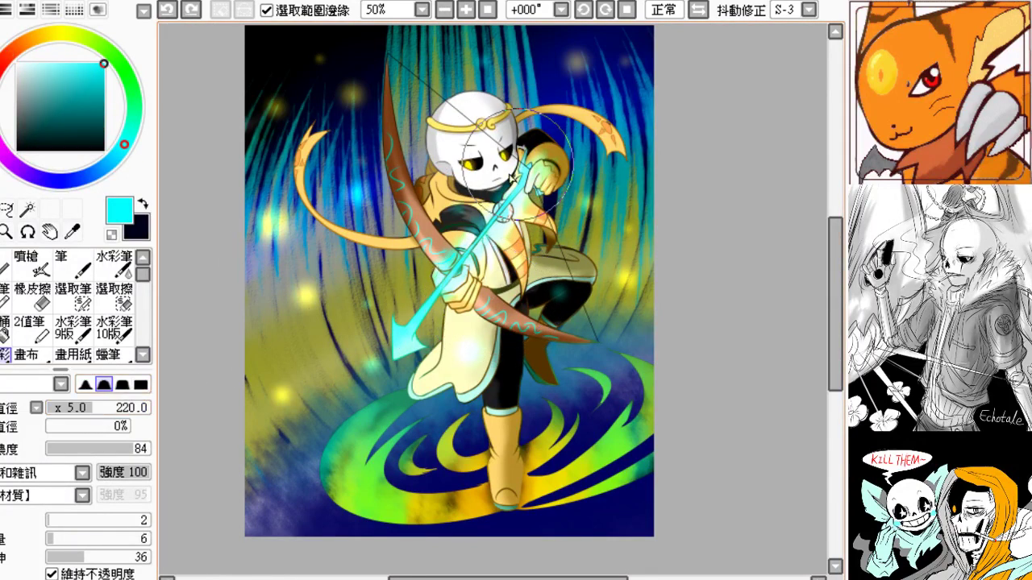
- Try broad cyan glow strokes along the arrow between its head and the hand holding the string, undoing each attempt
drag(520, 165, 378, 347)
key(ctrl+z)
key(ctrl+z)
mouse_move(498, 191)
mouse_down()
mouse_move(384, 338)
mouse_move(496, 219)
mouse_move(536, 148)
mouse_up()
key(ctrl+z)
key(ctrl+z)
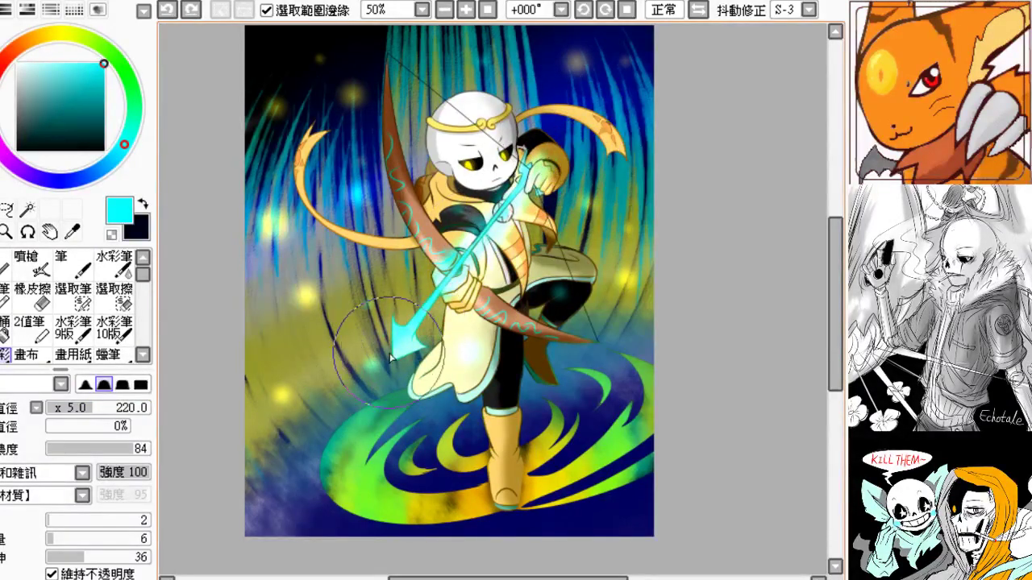
drag(383, 347, 524, 181)
key(ctrl+z)
key(ctrl+z)
drag(381, 346, 528, 173)
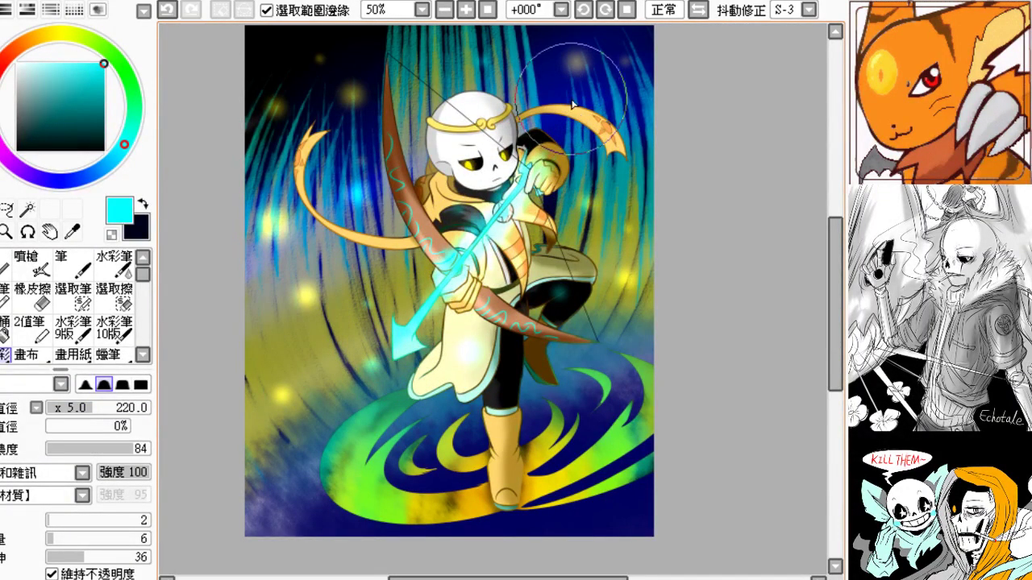
drag(403, 344, 532, 187)
key(ctrl+z)
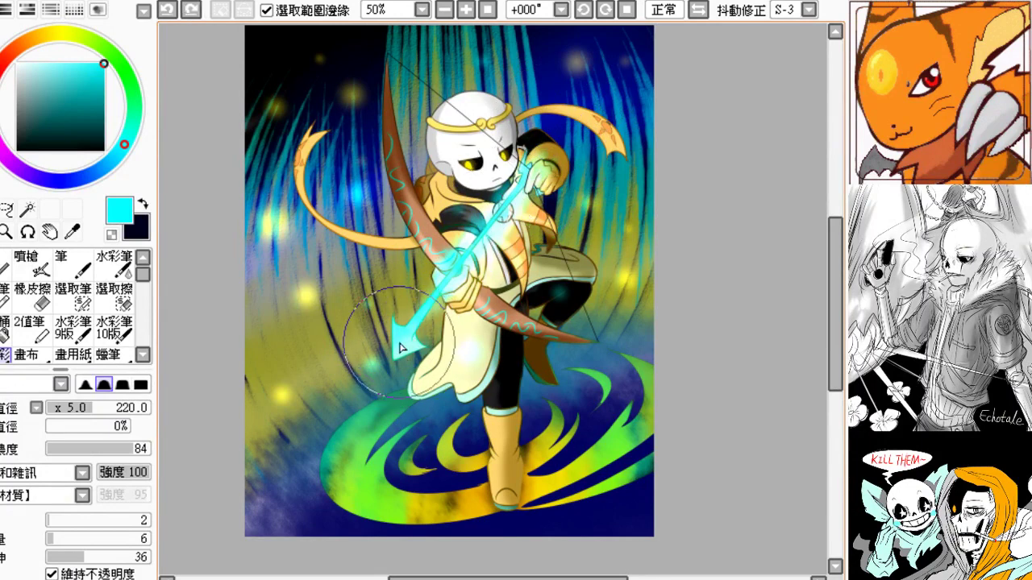
drag(401, 348, 542, 171)
key(ctrl+z)
key(ctrl+z)
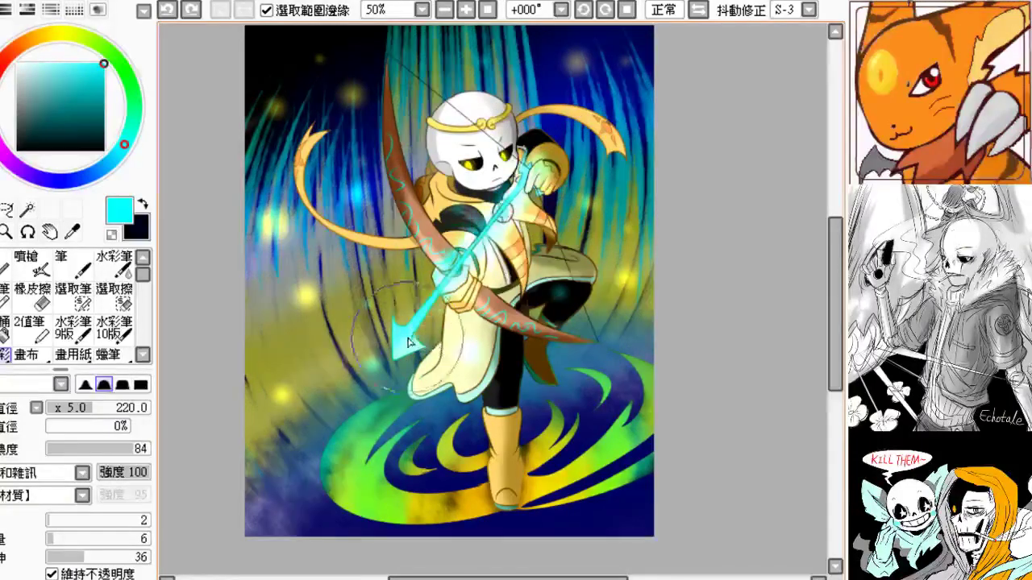
- Brush a soft cyan glow over the arrow shaft and the hand drawing the bowstring
drag(403, 340, 561, 151)
key(ctrl+z)
drag(457, 267, 556, 149)
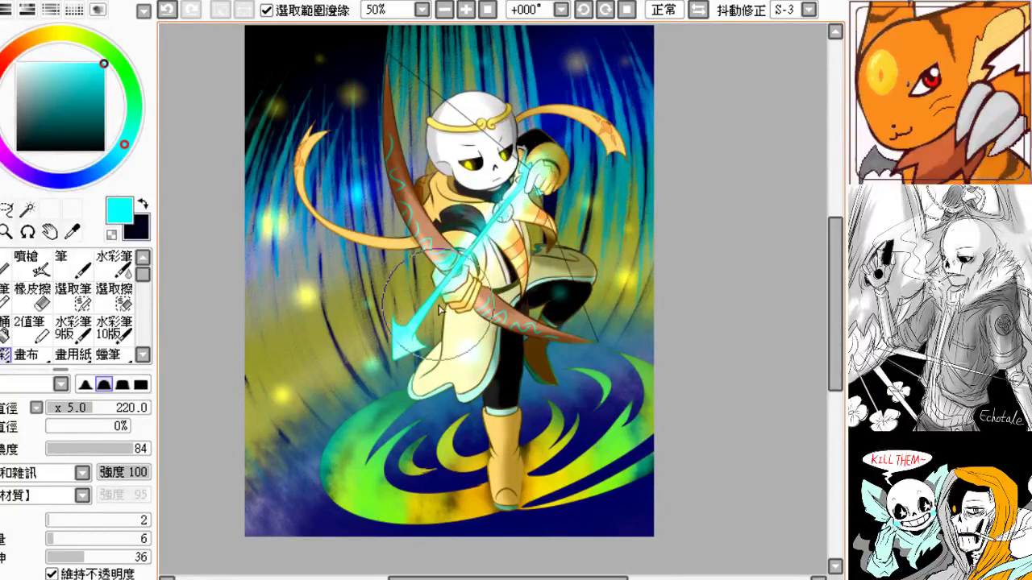
drag(381, 410, 362, 431)
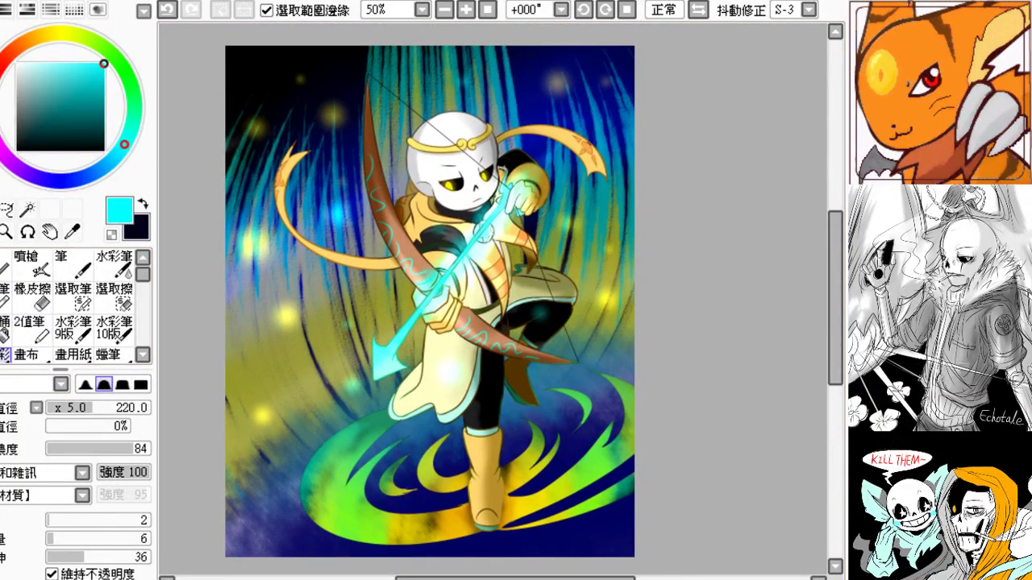
key(ctrl+z)
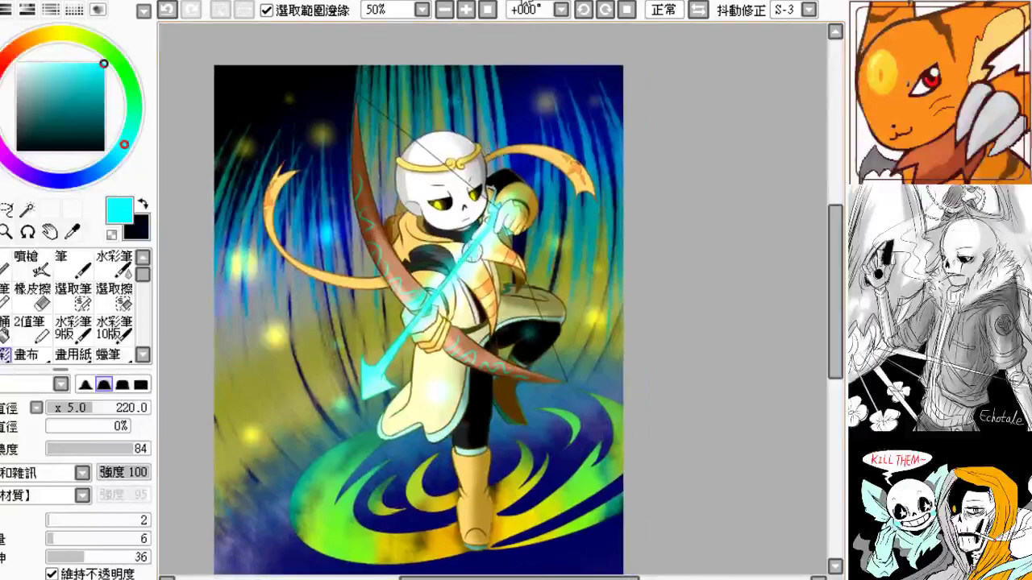
- Select the 筆 brush for the skull's circlet, with pure yellow as its colour and a size of 16
click(466, 10)
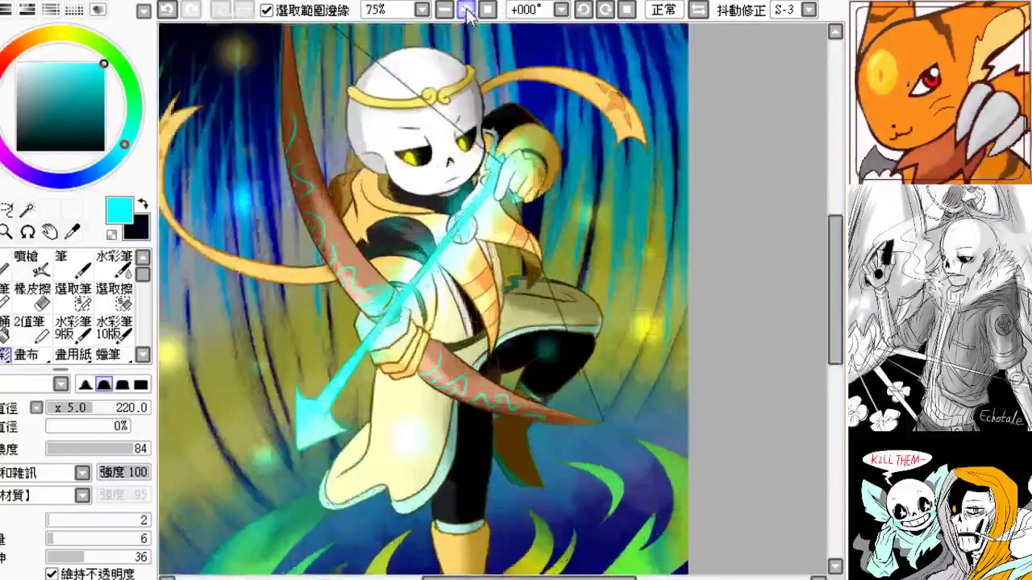
click(467, 10)
click(467, 10)
drag(419, 117, 491, 389)
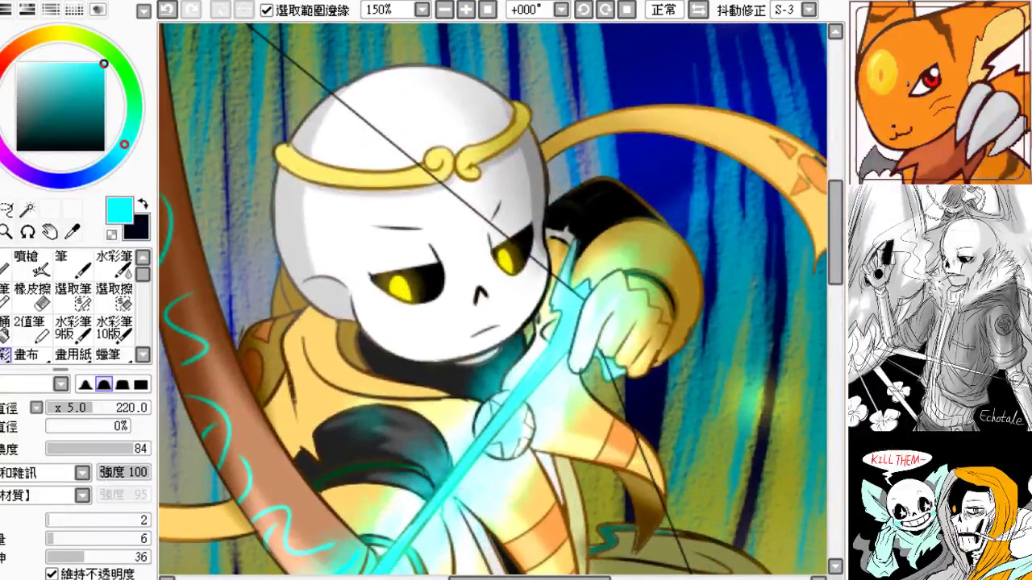
click(72, 262)
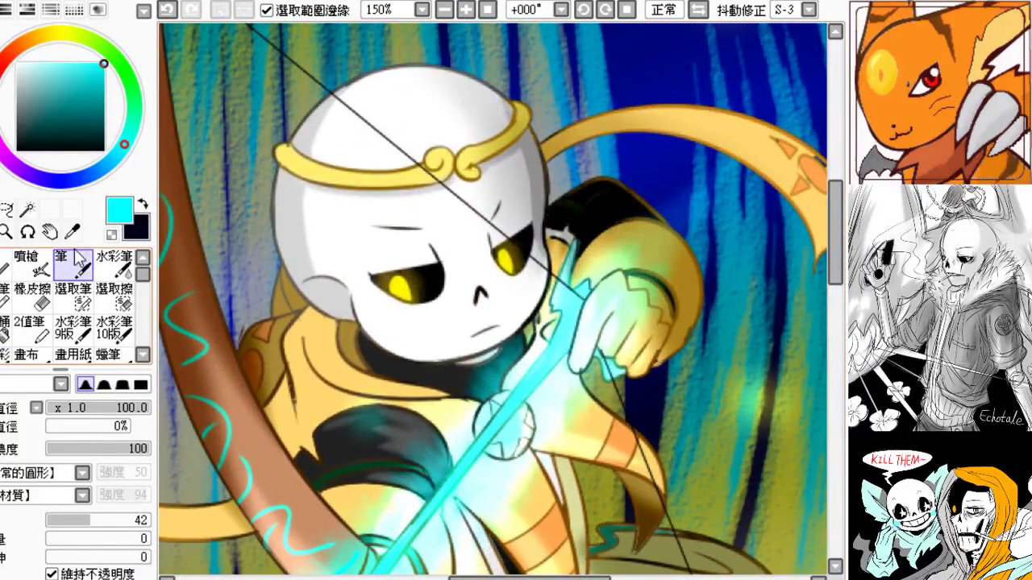
click(59, 33)
drag(62, 408, 62, 408)
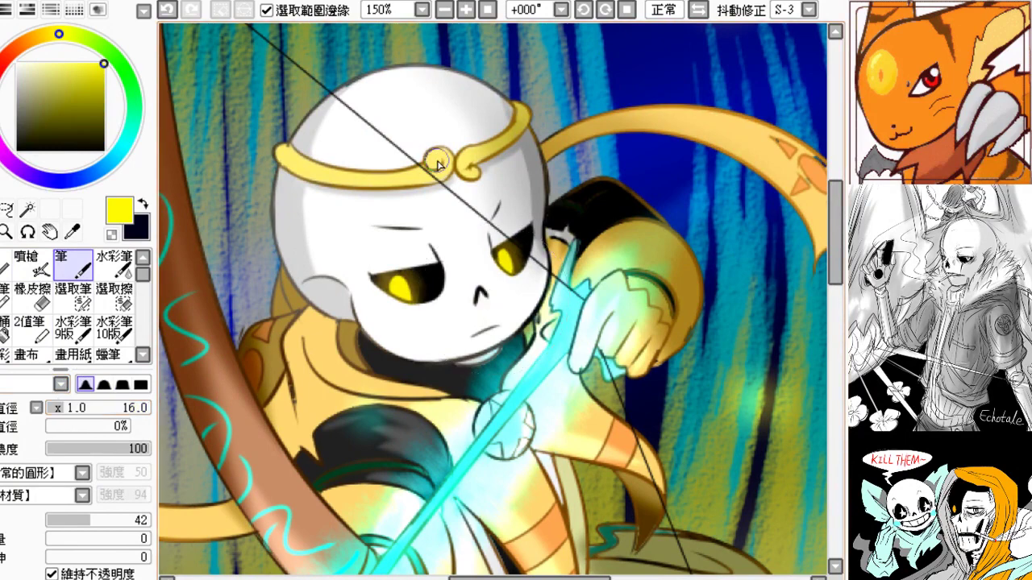
- Try yellow shading strokes along the front band of the gold circlet
drag(279, 162, 415, 166)
key(ctrl+z)
key(ctrl+z)
mouse_move(286, 157)
mouse_down()
mouse_move(439, 172)
mouse_move(423, 179)
mouse_up()
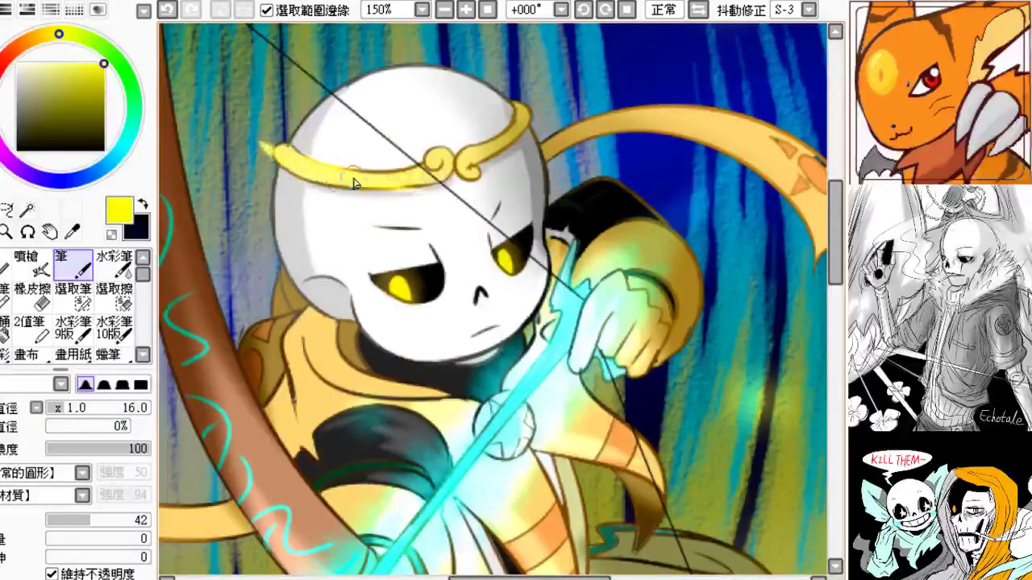
key(ctrl+z)
mouse_move(286, 155)
mouse_down()
mouse_move(434, 180)
mouse_move(350, 187)
mouse_move(281, 151)
mouse_move(441, 174)
mouse_up()
key(ctrl+z)
key(ctrl+z)
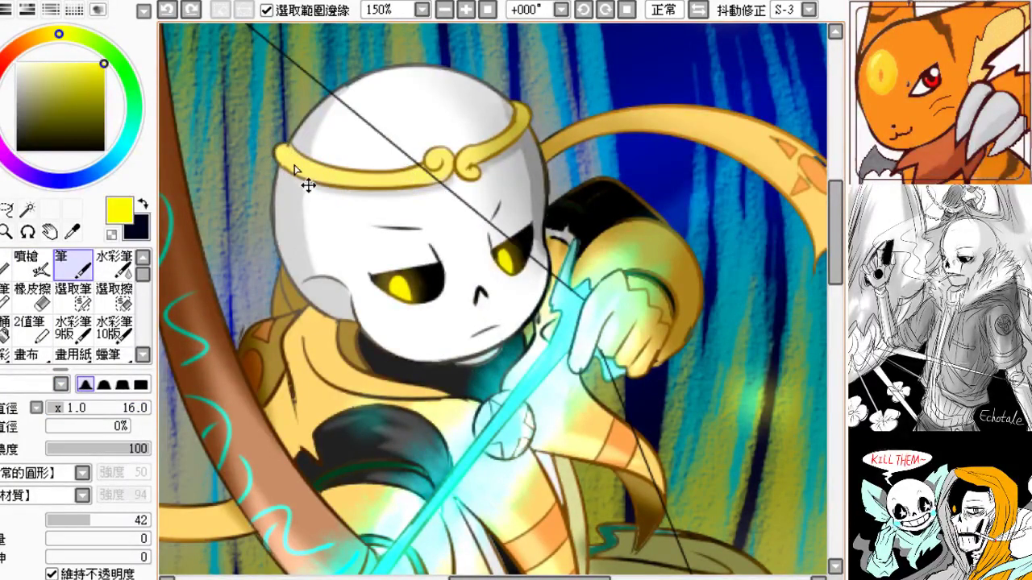
drag(289, 164, 417, 185)
key(ctrl+z)
key(ctrl+y)
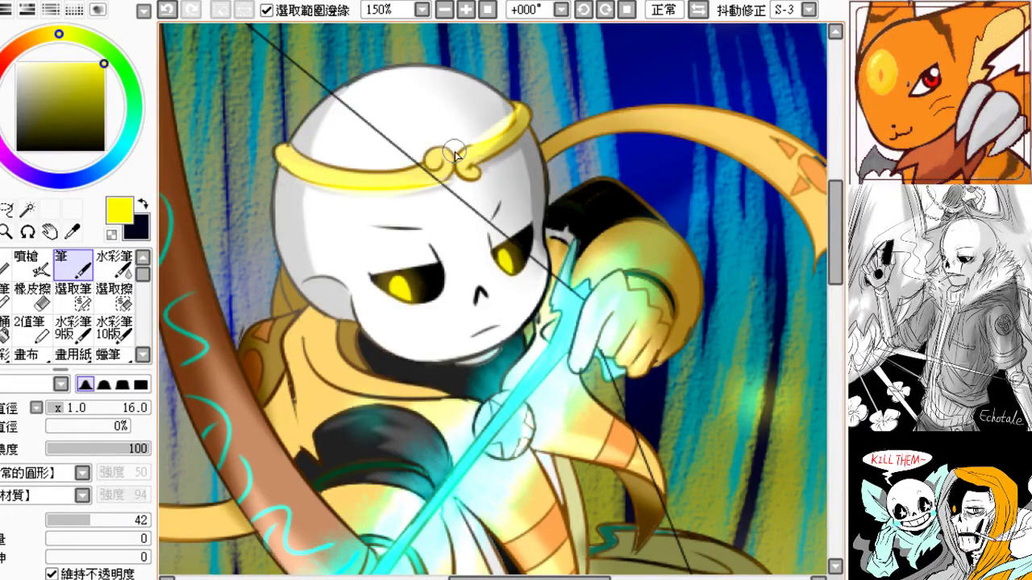
- Try yellow strokes on the circlet's short segment beyond the curls, and undo the circlet's yellow shading
key(ctrl+z)
drag(461, 152, 520, 113)
key(ctrl+z)
drag(457, 154, 521, 123)
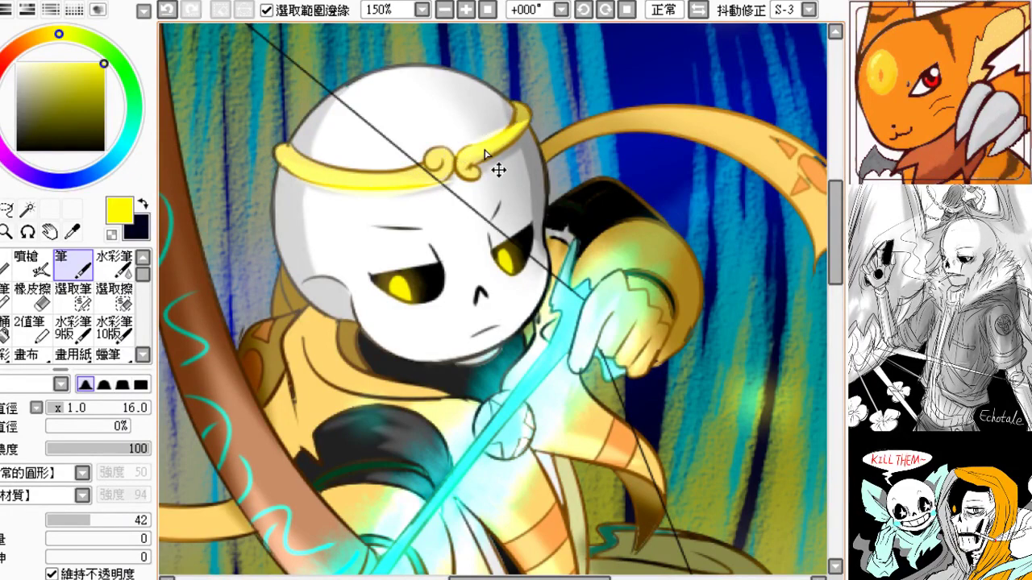
key(ctrl+z)
key(ctrl+z)
key(ctrl+z)
key(ctrl+y)
key(ctrl+z)
key(ctrl+y)
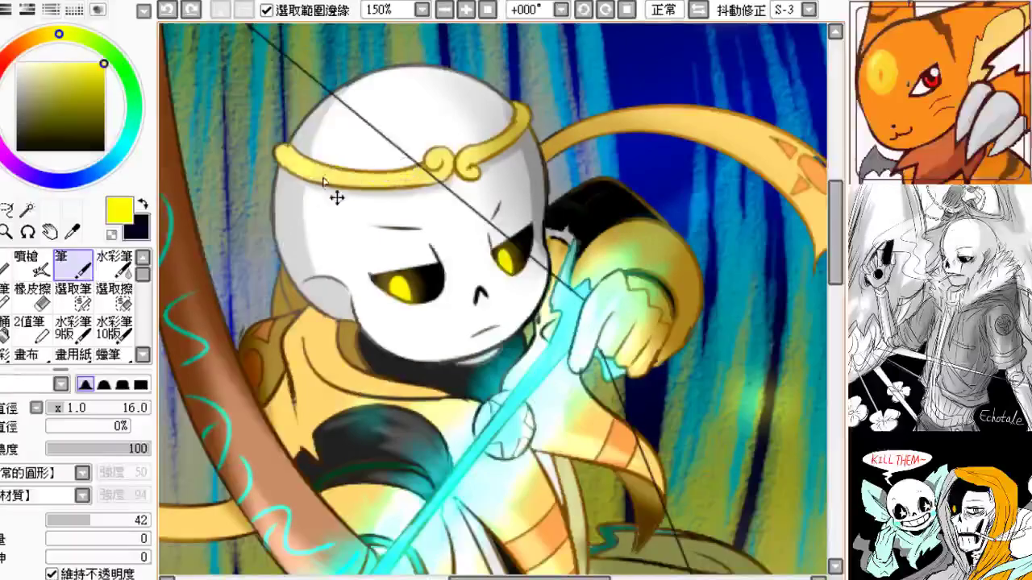
- Pick a pale yellow and set the brush size to 5 for the circlet's highlight
drag(60, 70, 45, 64)
click(65, 408)
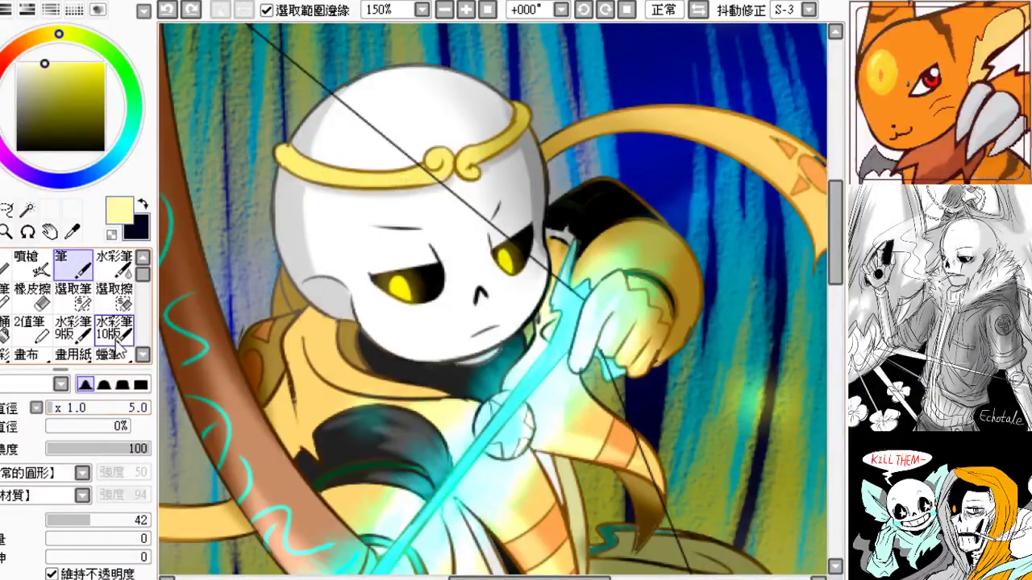
key(ctrl+y)
key(ctrl+z)
key(ctrl+y)
key(ctrl+z)
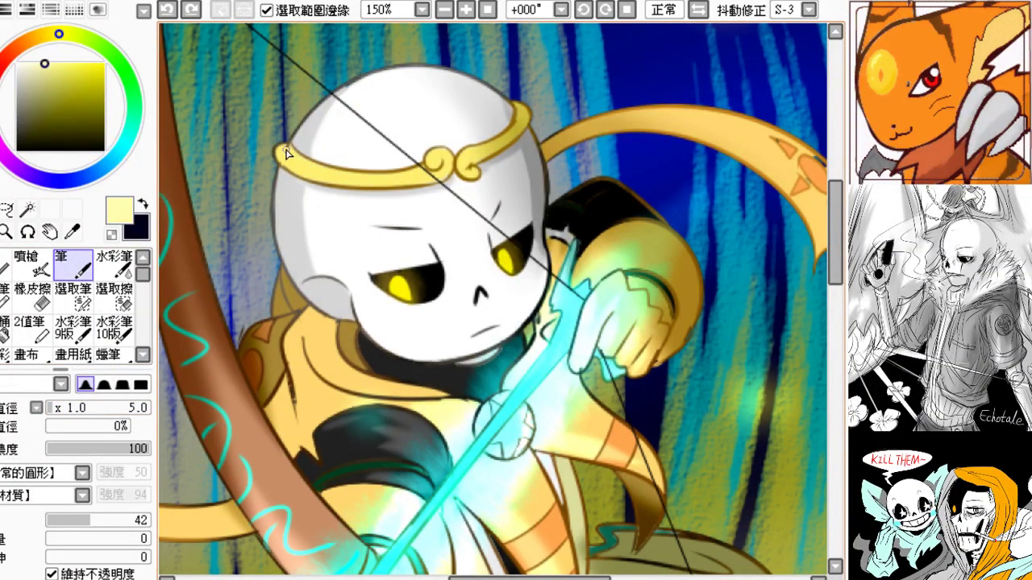
- Paint thin pale yellow highlights along the band of the gold circlet
key(ctrl+y)
key(ctrl+z)
key(ctrl+y)
key(ctrl+z)
key(ctrl+y)
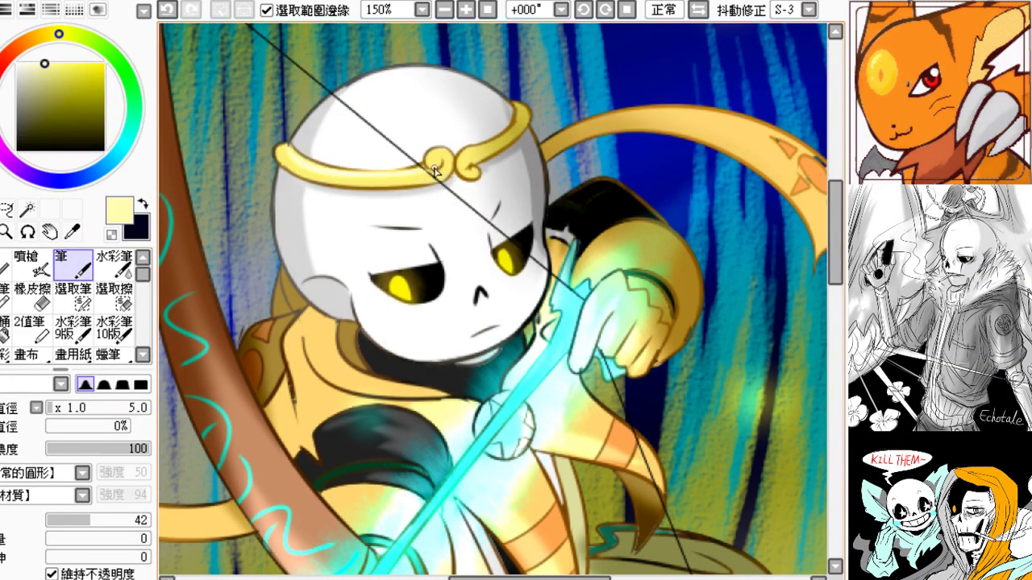
key(ctrl+z)
key(ctrl+y)
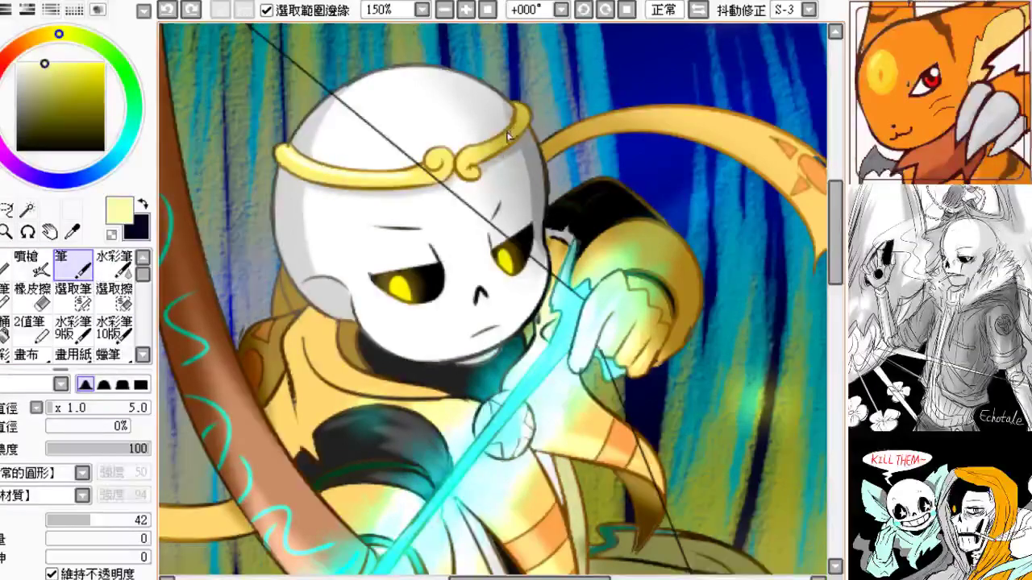
mouse_move(463, 159)
mouse_down()
mouse_move(469, 171)
mouse_move(439, 171)
mouse_up()
key(ctrl+z)
key(ctrl+z)
- Set the brush size to 26 for highlighting the character's clothing
drag(424, 260, 495, 211)
mouse_move(419, 242)
mouse_down()
mouse_move(363, 210)
mouse_move(381, 148)
mouse_move(368, 145)
mouse_up()
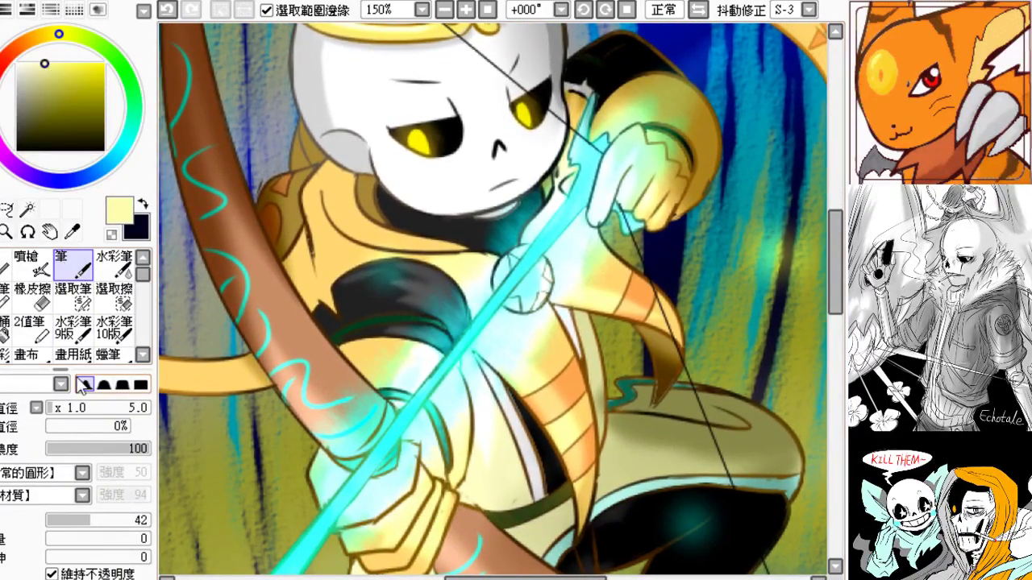
click(74, 411)
drag(73, 411, 75, 411)
drag(391, 260, 372, 260)
- Try pale yellow highlight strokes on the folds of the hood below the skull's jaw, undoing each attempt
drag(314, 179, 345, 241)
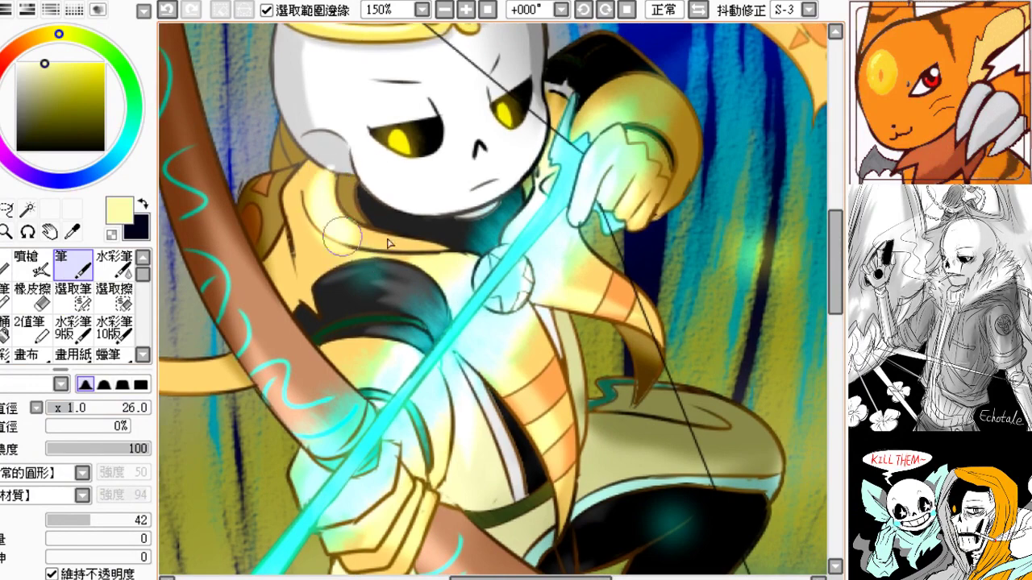
key(ctrl+z)
key(ctrl+z)
mouse_move(311, 182)
mouse_down()
mouse_move(413, 233)
mouse_move(398, 229)
mouse_up()
key(ctrl+z)
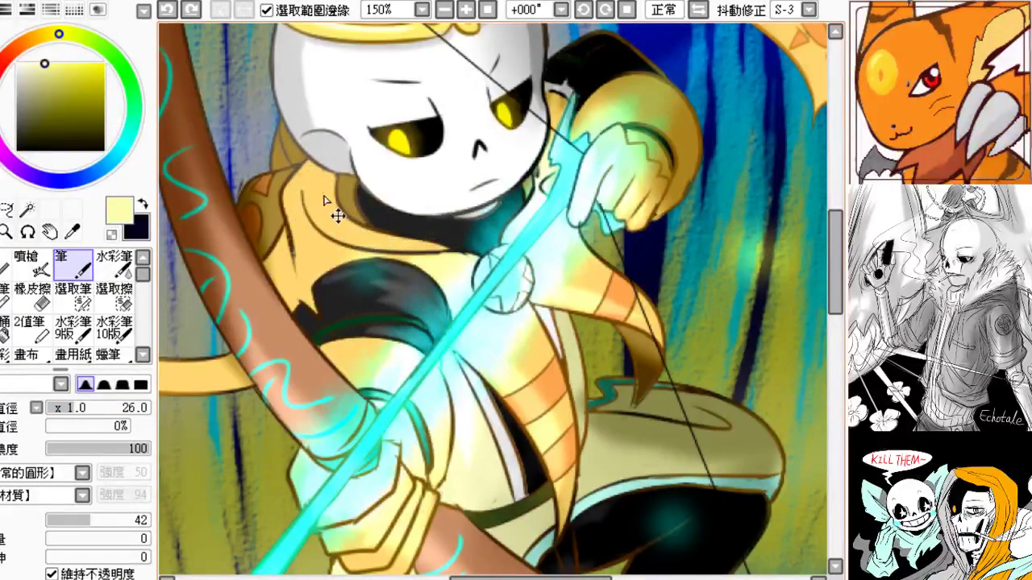
drag(311, 187, 379, 231)
key(ctrl+z)
mouse_move(310, 201)
mouse_down()
mouse_move(413, 246)
mouse_move(355, 230)
mouse_move(300, 192)
mouse_move(320, 228)
mouse_move(408, 250)
mouse_up()
key(ctrl+z)
key(ctrl+z)
drag(317, 182, 403, 249)
key(ctrl+z)
mouse_move(313, 169)
mouse_down()
mouse_move(382, 256)
mouse_move(334, 253)
mouse_move(317, 269)
mouse_up()
key(ctrl+z)
- Try a pale yellow highlight on the sleeve cuff of the raised arm and undo it
drag(445, 294, 339, 387)
drag(517, 172, 538, 163)
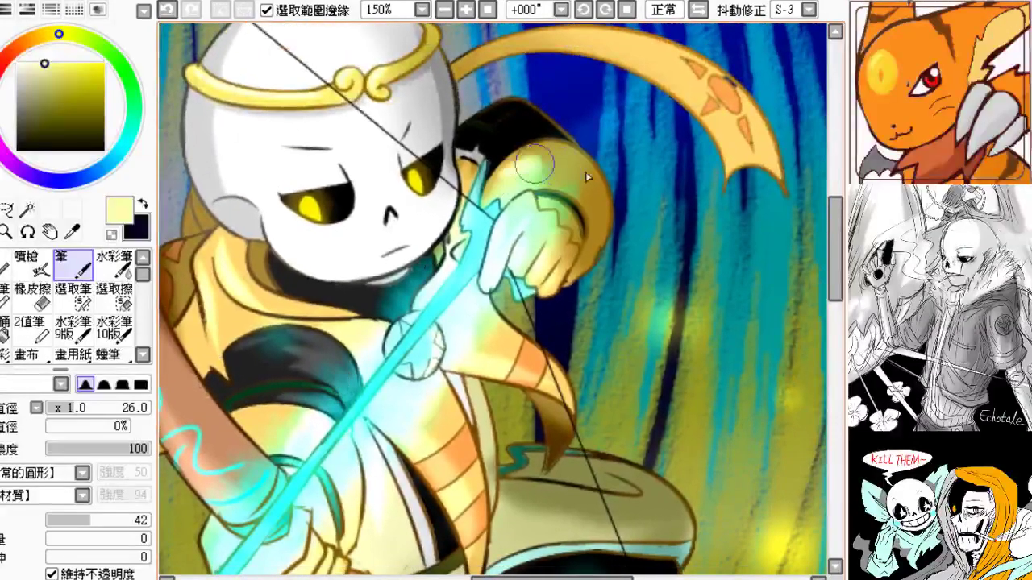
key(ctrl+z)
- Paint a pale yellow highlight over the back of the hand drawing the bowstring
drag(486, 261, 494, 228)
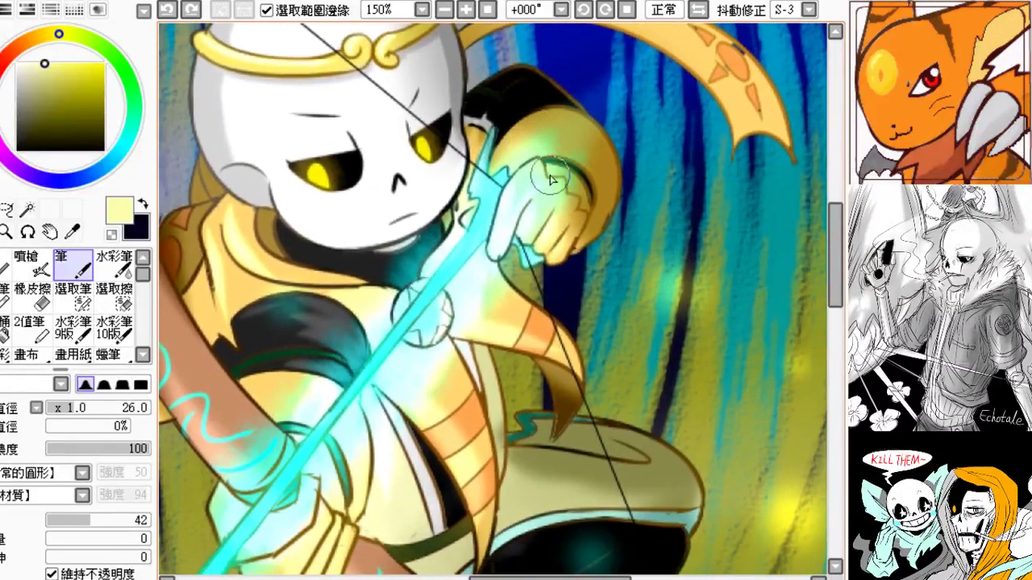
drag(537, 164, 524, 213)
key(ctrl+z)
drag(533, 163, 517, 225)
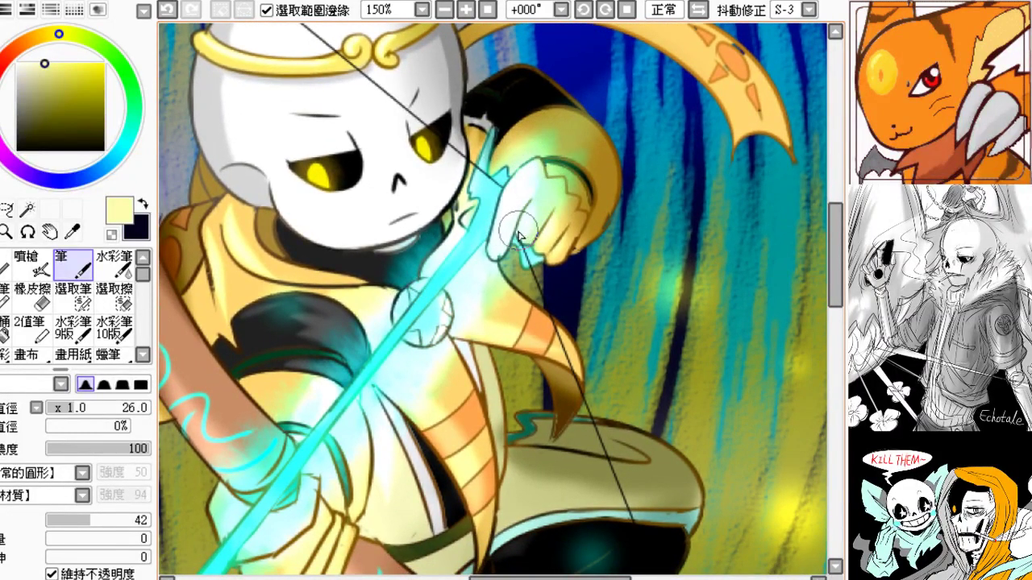
drag(456, 329, 507, 260)
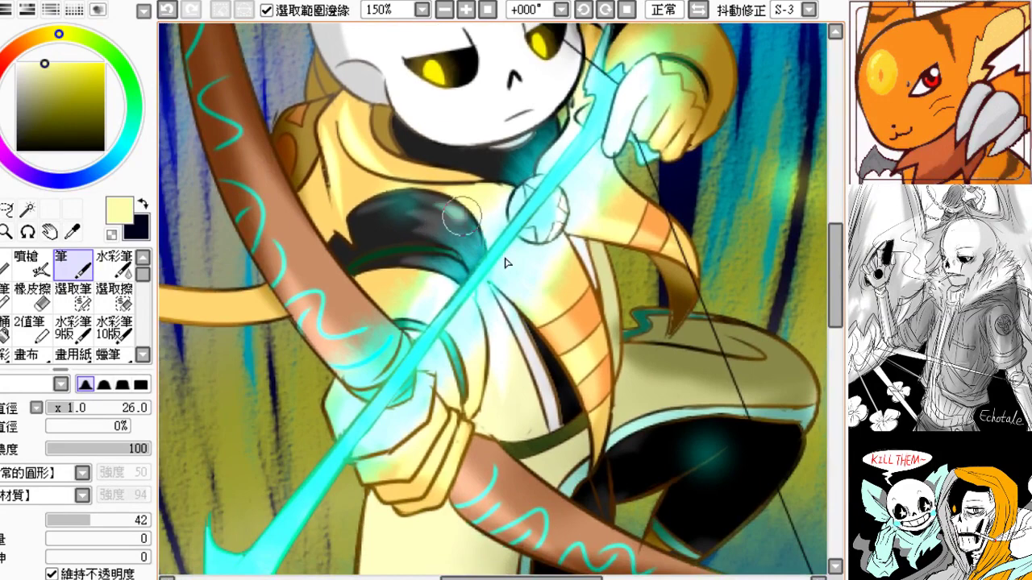
- Try pale yellow highlight strokes on the black upper sleeve of the bow arm, undoing them
drag(442, 204, 473, 250)
key(ctrl+z)
mouse_move(382, 234)
mouse_down()
mouse_move(452, 247)
mouse_move(462, 238)
mouse_up()
mouse_move(307, 311)
mouse_down()
mouse_move(359, 301)
mouse_move(428, 320)
mouse_move(569, 322)
mouse_up()
key(ctrl+z)
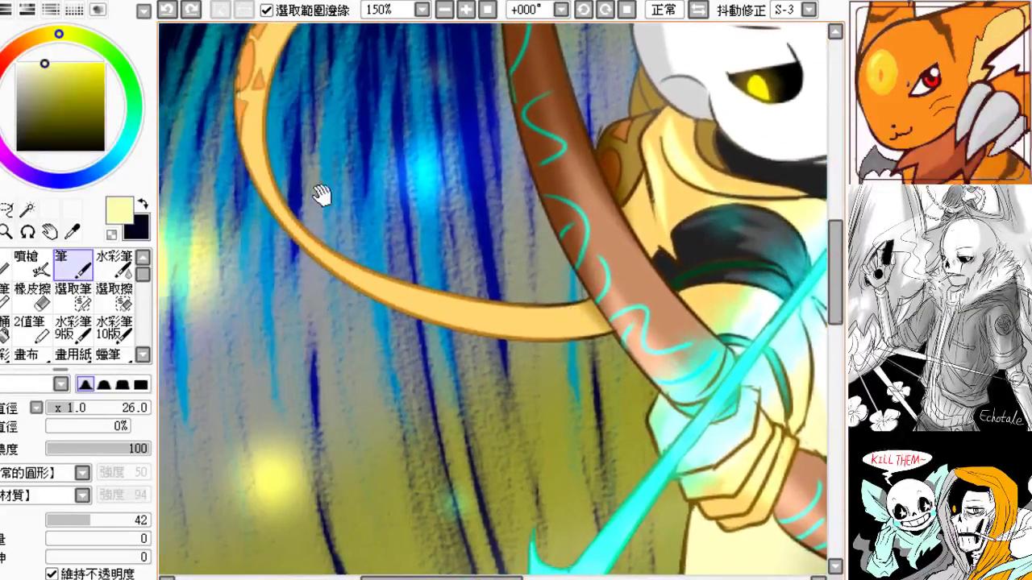
- Try pale yellow highlights on the forked end of the ribbon behind the bow, undoing each stroke
drag(322, 194, 349, 376)
mouse_move(361, 163)
mouse_down()
mouse_move(341, 173)
mouse_move(356, 167)
mouse_up()
key(ctrl+z)
key(ctrl+z)
drag(317, 135, 302, 157)
key(ctrl+z)
key(ctrl+z)
key(ctrl+z)
- Cover the dark specks on the forked ribbon end with its sampled light yellow, using the size 1.0 brush
click(466, 10)
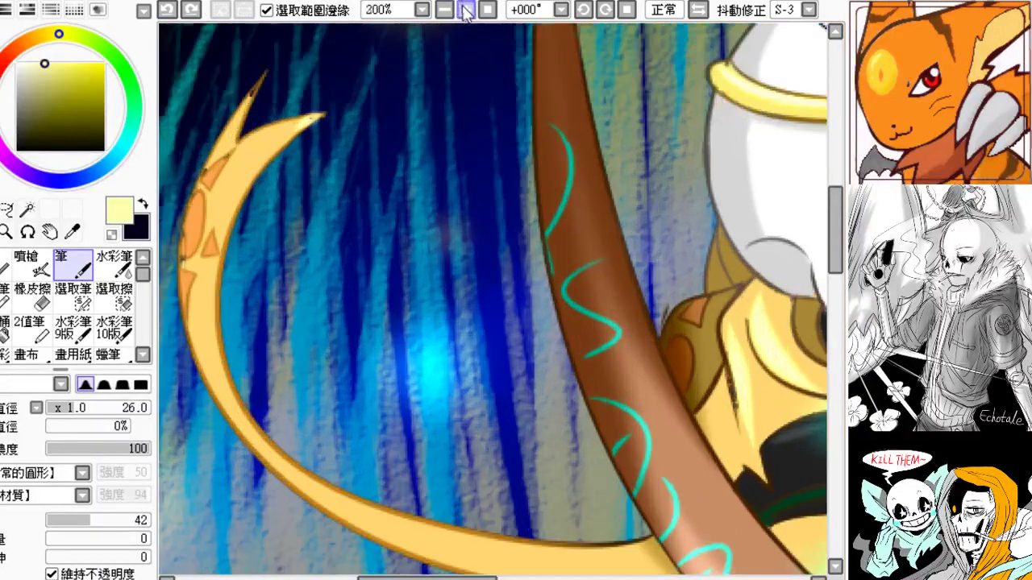
click(466, 11)
drag(361, 121, 569, 258)
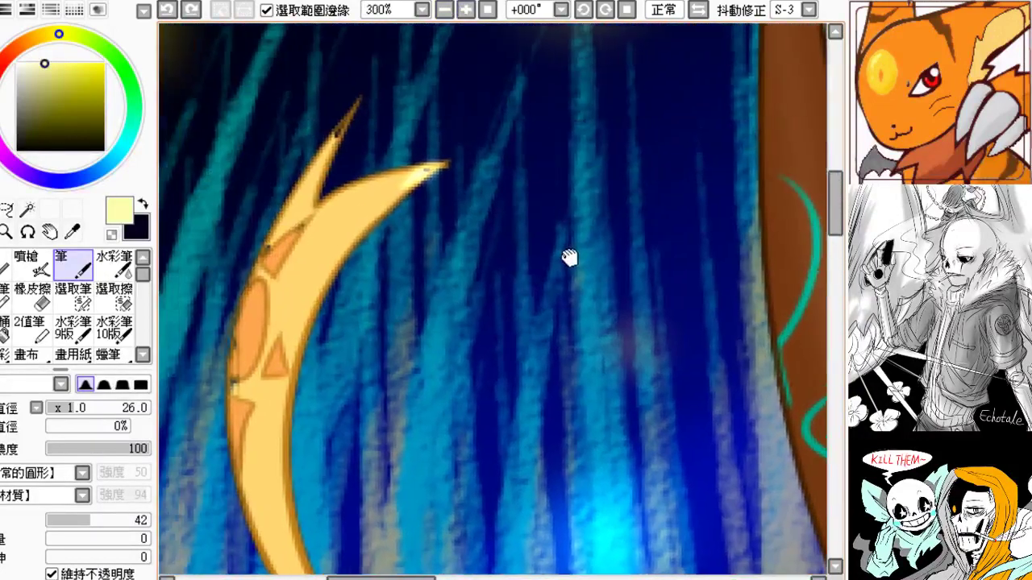
alt+click(334, 231)
click(5, 262)
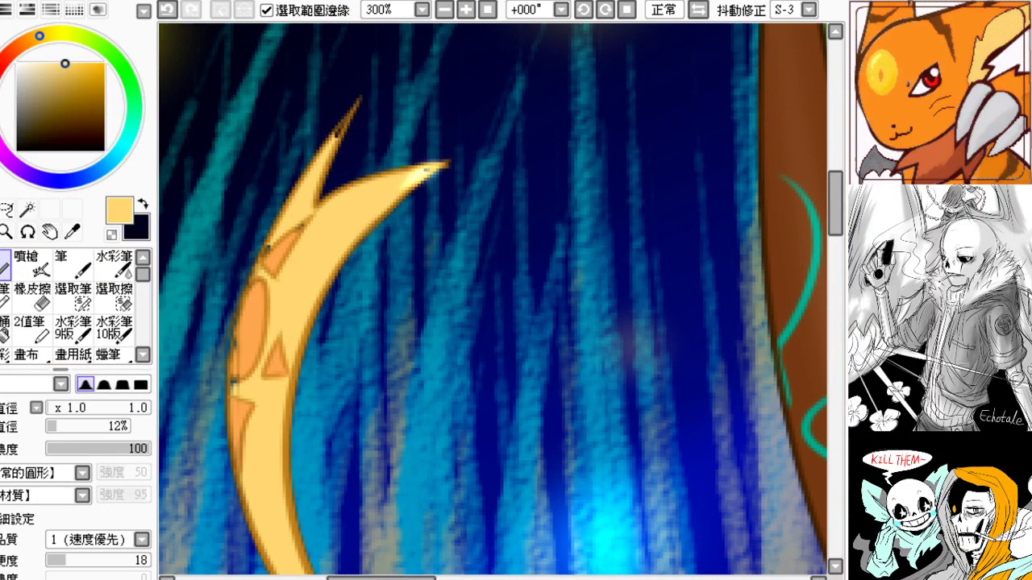
drag(351, 111, 333, 145)
key(ctrl+z)
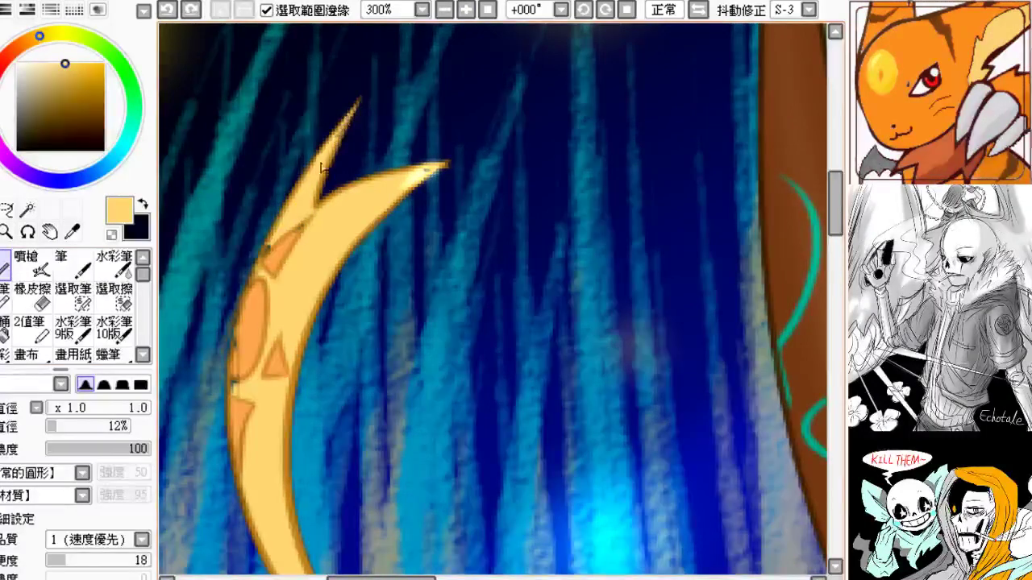
drag(353, 111, 332, 149)
drag(428, 197, 441, 180)
drag(316, 224, 326, 211)
key(ctrl+z)
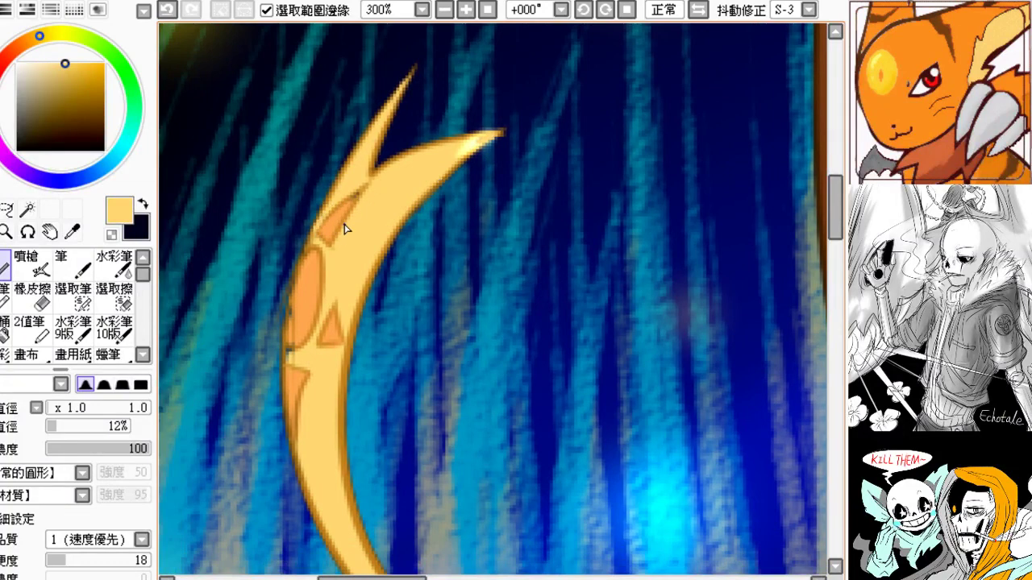
- Touch up the orange emblem's edges and the forked ribbon tip with sampled orange and light yellow
alt+click(344, 229)
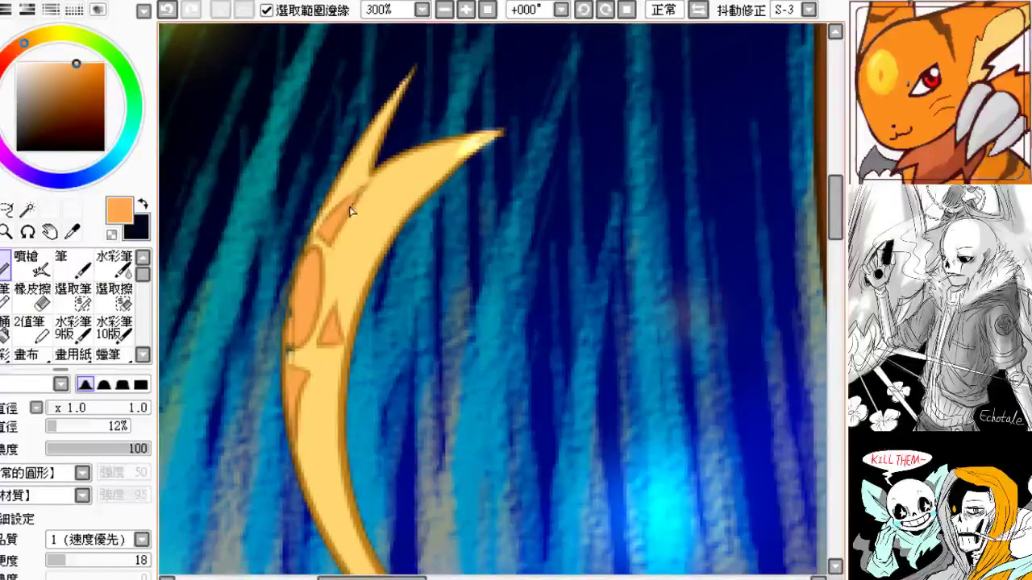
scroll(318, 232, down, 2)
scroll(318, 232, left, 1)
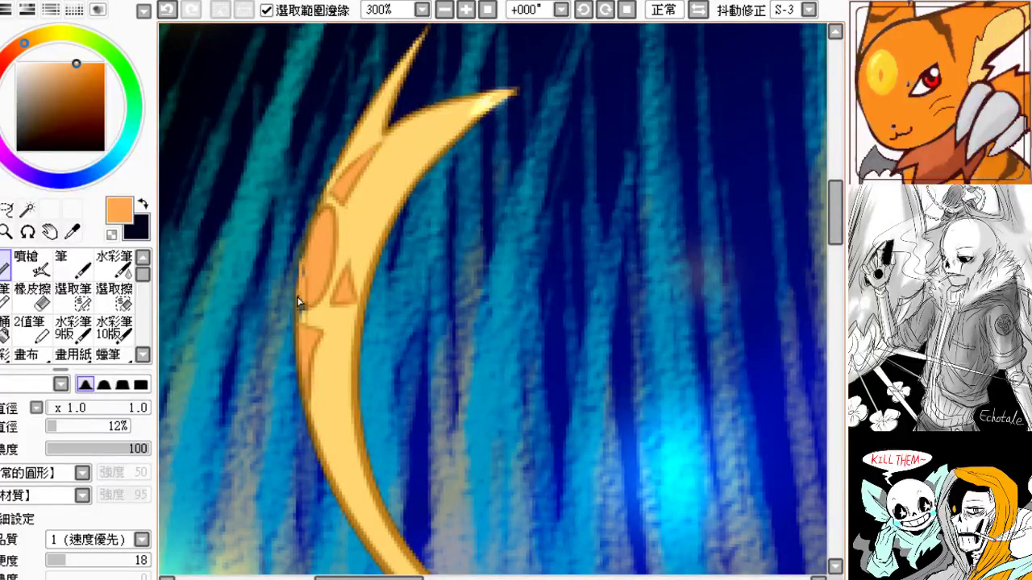
mouse_move(302, 297)
mouse_down()
mouse_move(306, 265)
mouse_move(306, 310)
mouse_up()
alt+click(337, 322)
drag(300, 317, 309, 322)
alt+click(353, 283)
drag(334, 345, 253, 310)
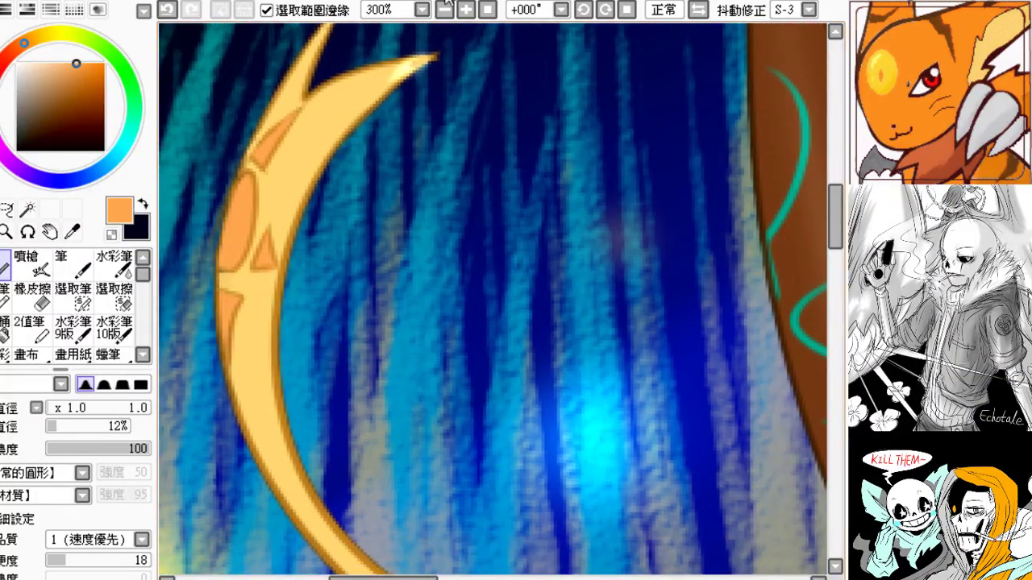
alt+click(375, 82)
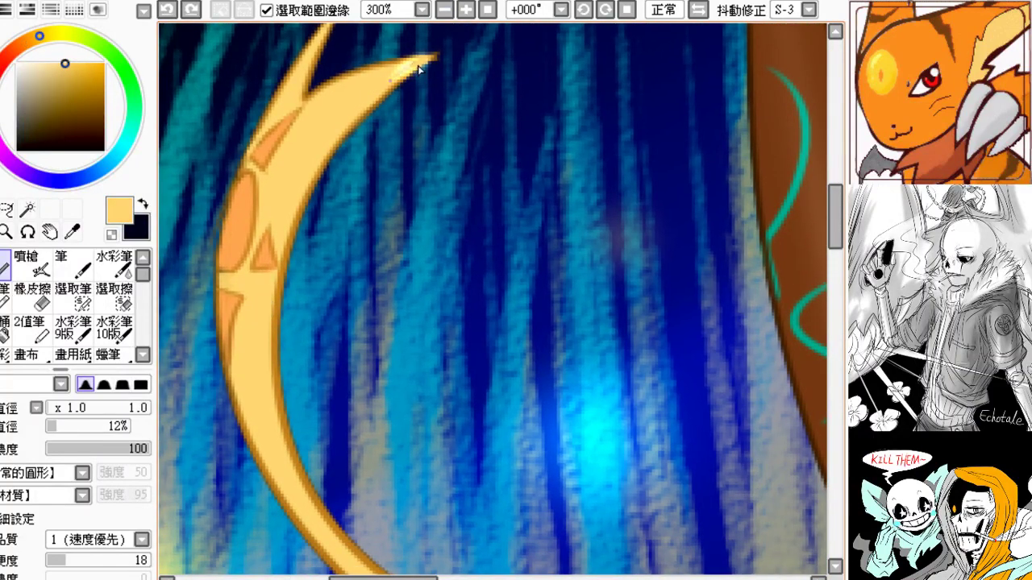
mouse_move(380, 80)
mouse_down()
mouse_move(426, 61)
mouse_move(408, 69)
mouse_up()
- Cover the dark gap beside the oval emblem on the ribbon behind the raised arm with its sampled light yellow
click(446, 11)
click(446, 11)
click(447, 11)
click(447, 11)
drag(451, 215, 267, 190)
drag(411, 282, 230, 273)
click(466, 11)
click(467, 12)
click(467, 12)
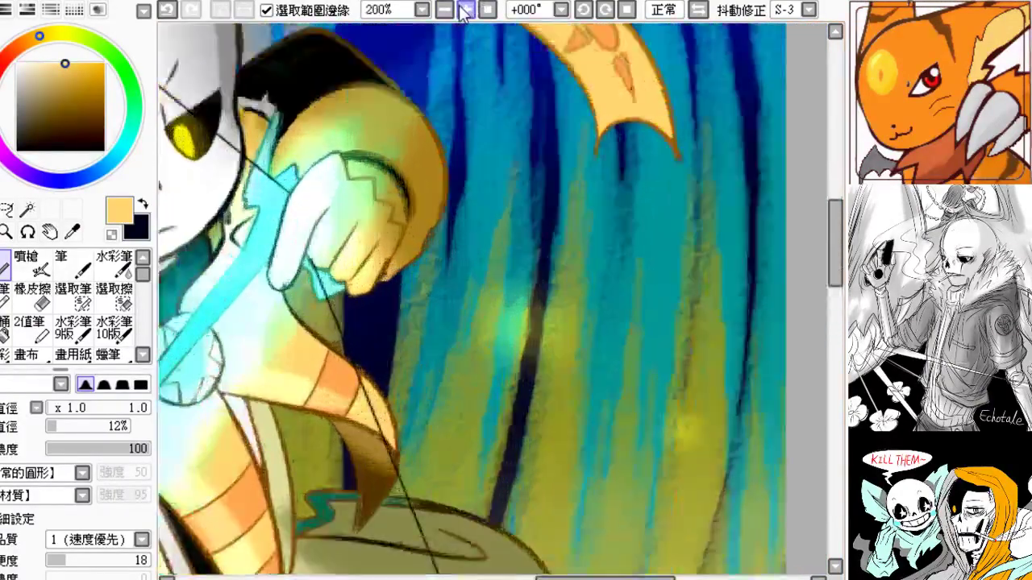
click(467, 11)
drag(466, 34, 263, 439)
right_click(424, 267)
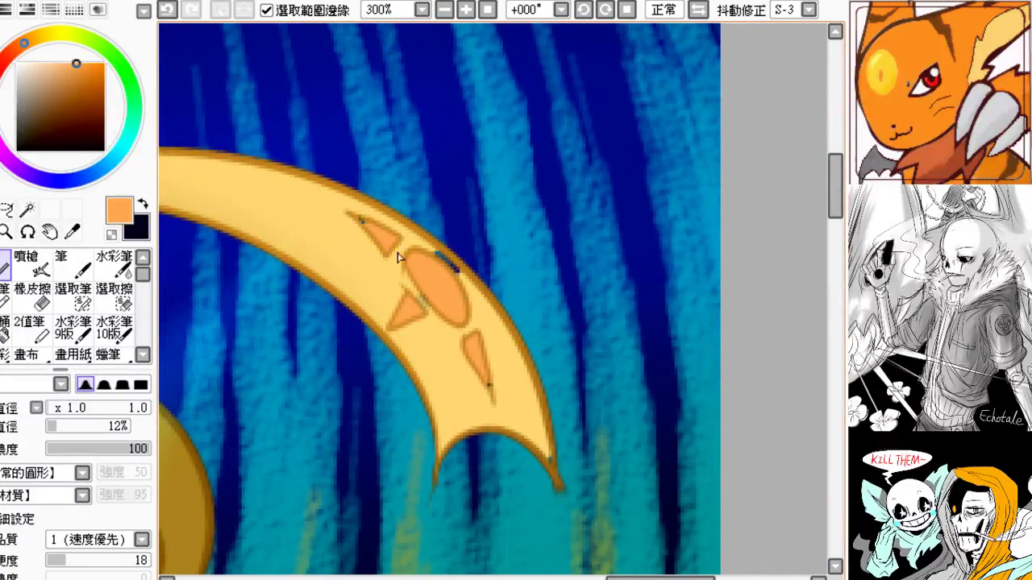
alt+click(401, 258)
key(ctrl+z)
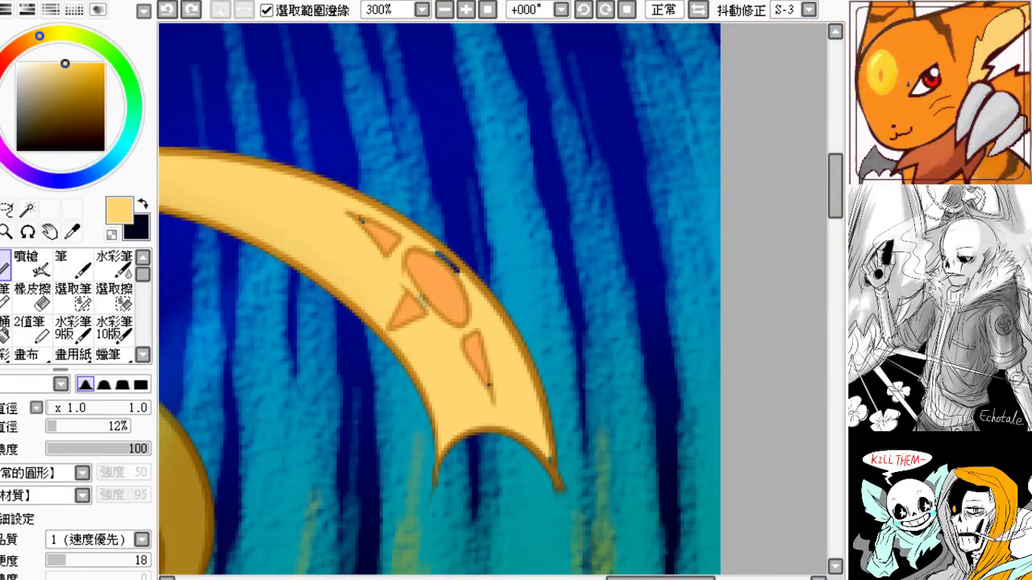
mouse_move(440, 247)
mouse_down()
mouse_move(465, 280)
mouse_move(500, 298)
mouse_up()
- Fill the stray dark specks in that ribbon's triangular emblem marks with sampled orange and light yellow
alt+click(414, 251)
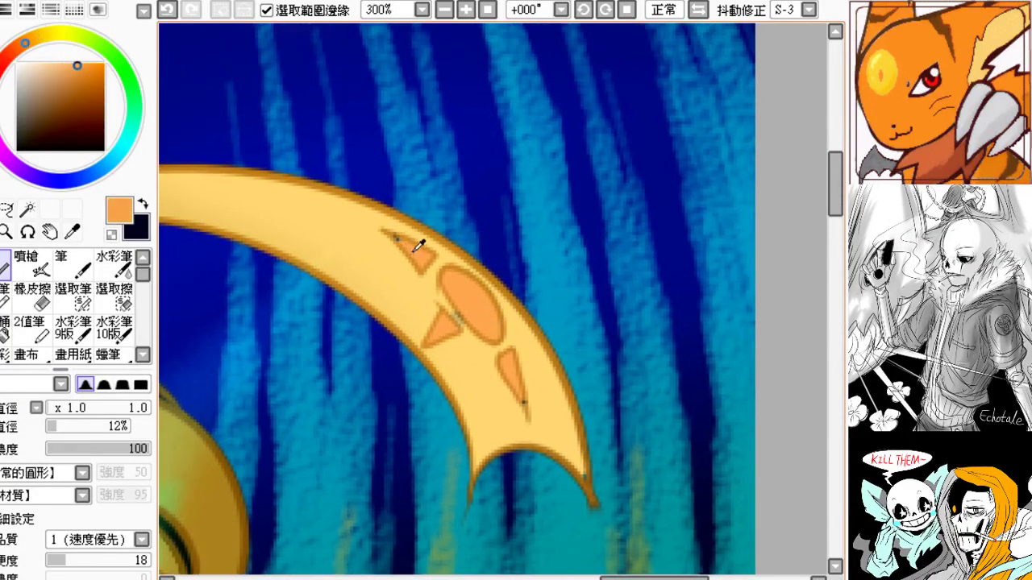
drag(448, 318, 427, 260)
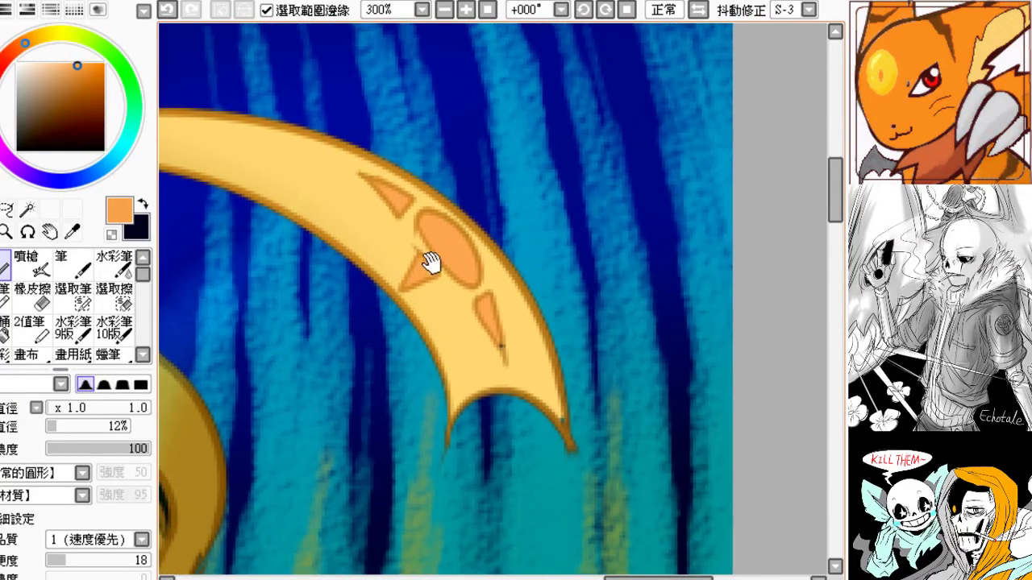
alt+click(421, 256)
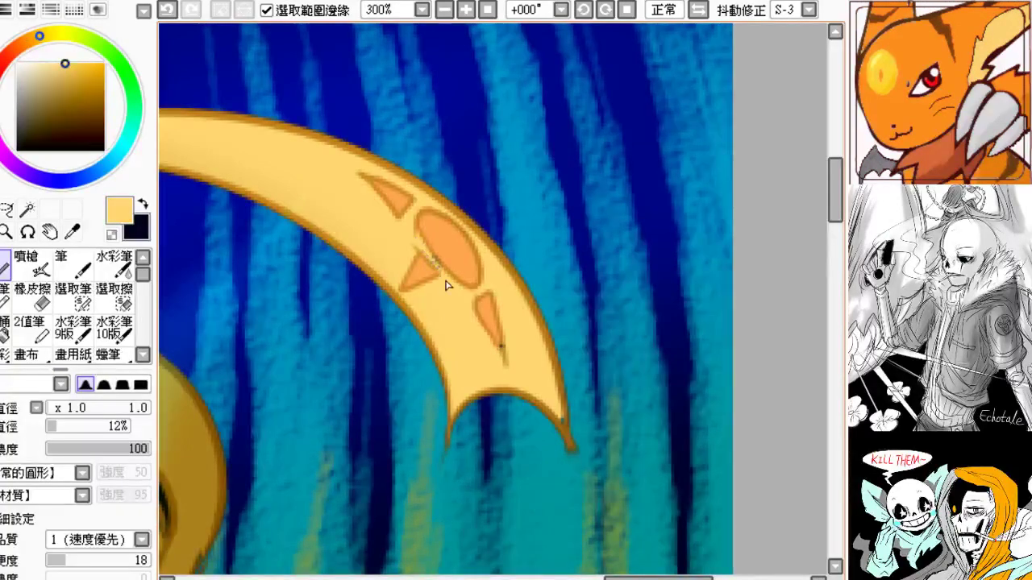
alt+click(492, 320)
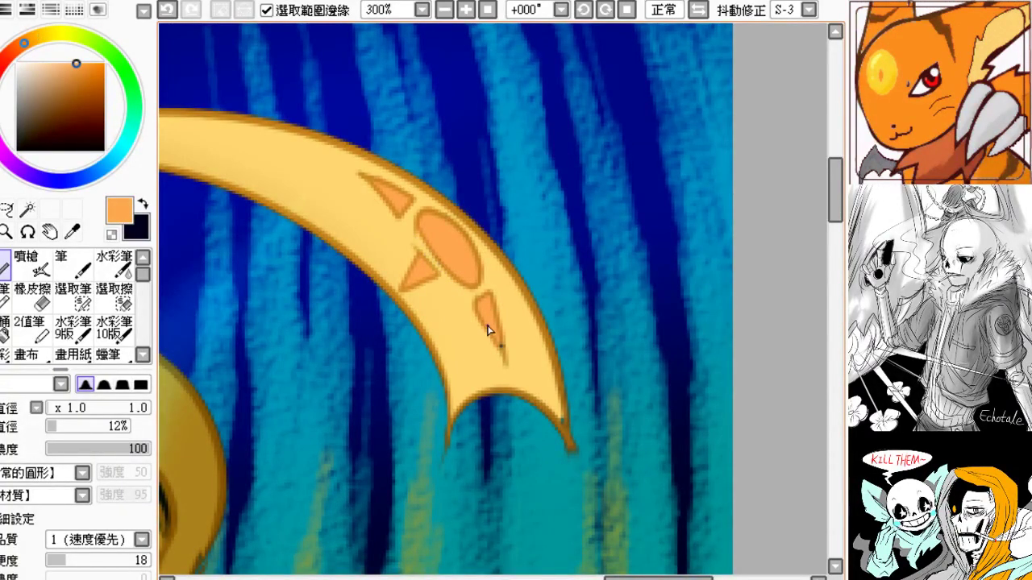
drag(500, 341, 506, 360)
drag(538, 326, 525, 295)
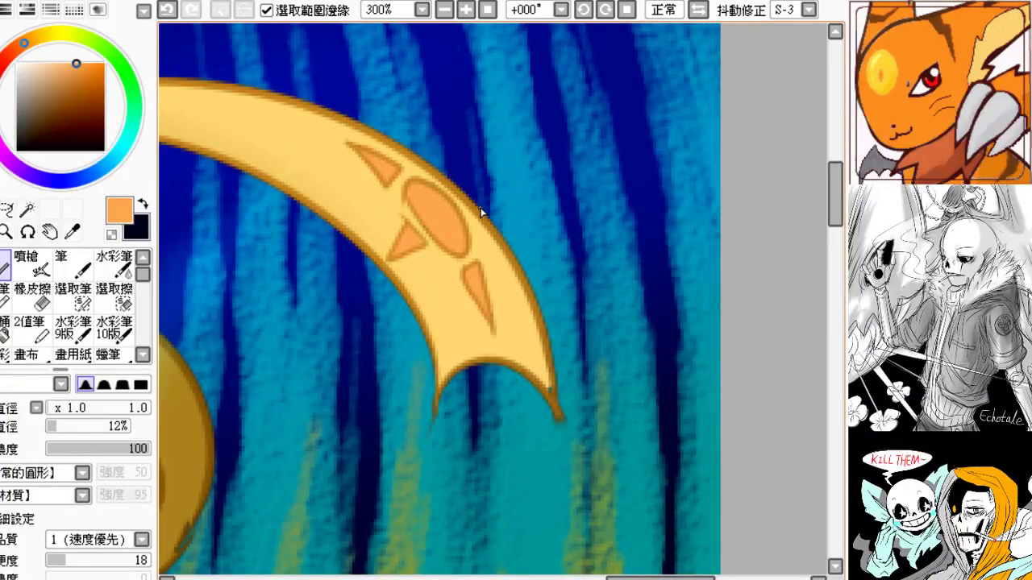
- Review the whole painting at reduced zoom, checking the ribbons, figure and background
drag(354, 270, 522, 245)
click(444, 11)
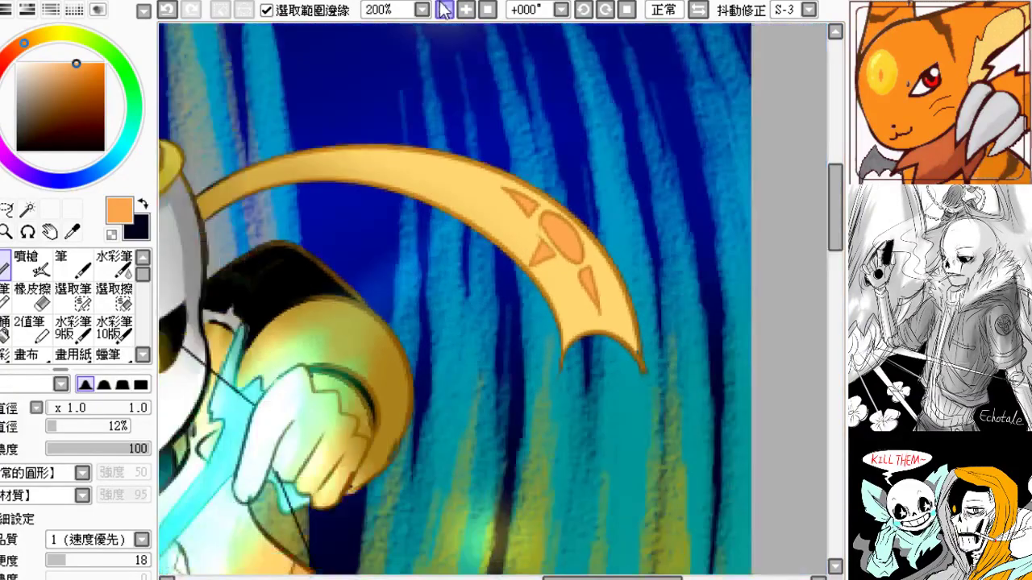
click(445, 11)
drag(407, 194, 616, 61)
click(444, 11)
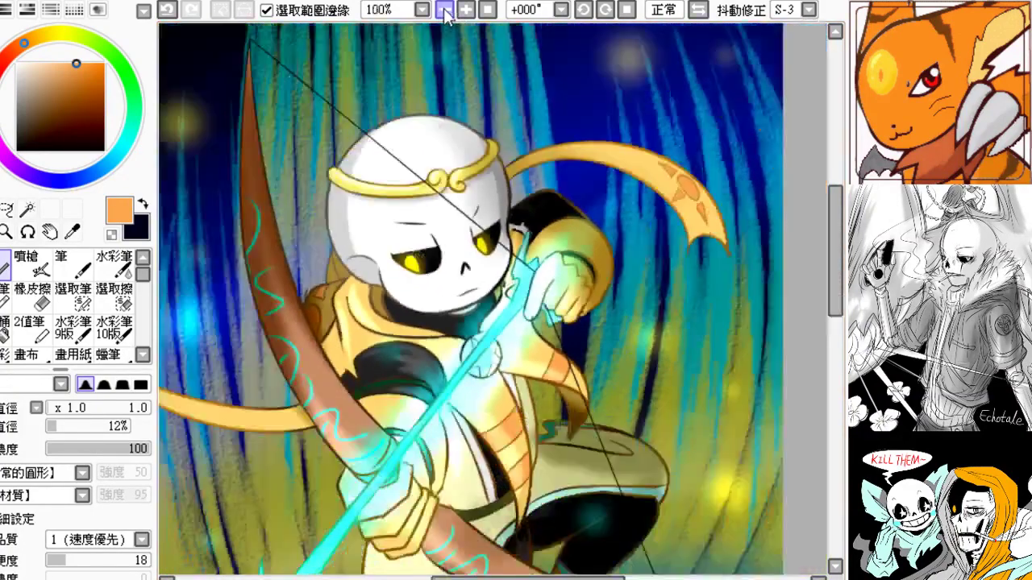
click(444, 10)
drag(427, 131, 441, 35)
mouse_move(408, 152)
mouse_down()
mouse_move(393, 108)
mouse_move(399, 145)
mouse_up()
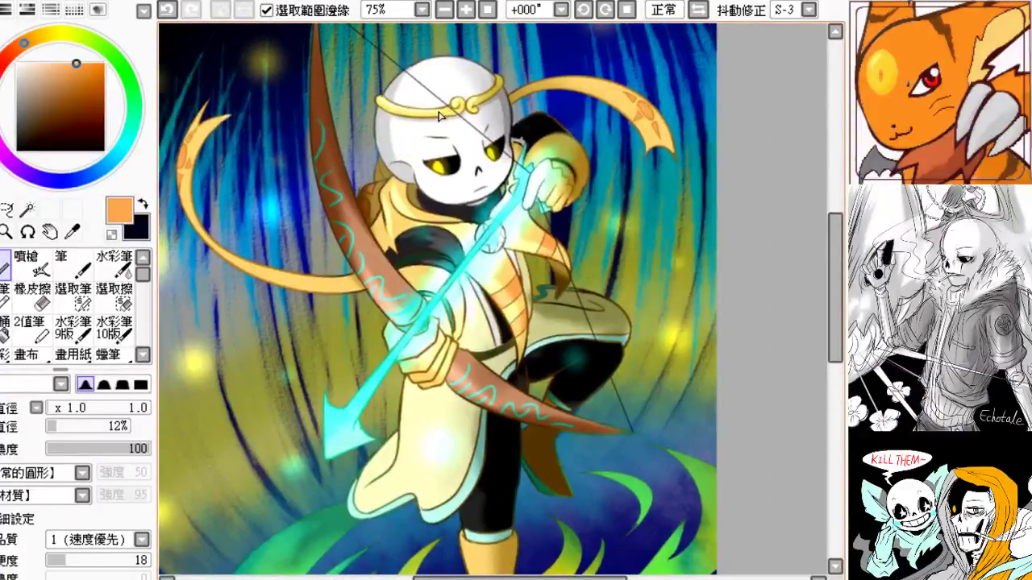
drag(448, 213, 408, 217)
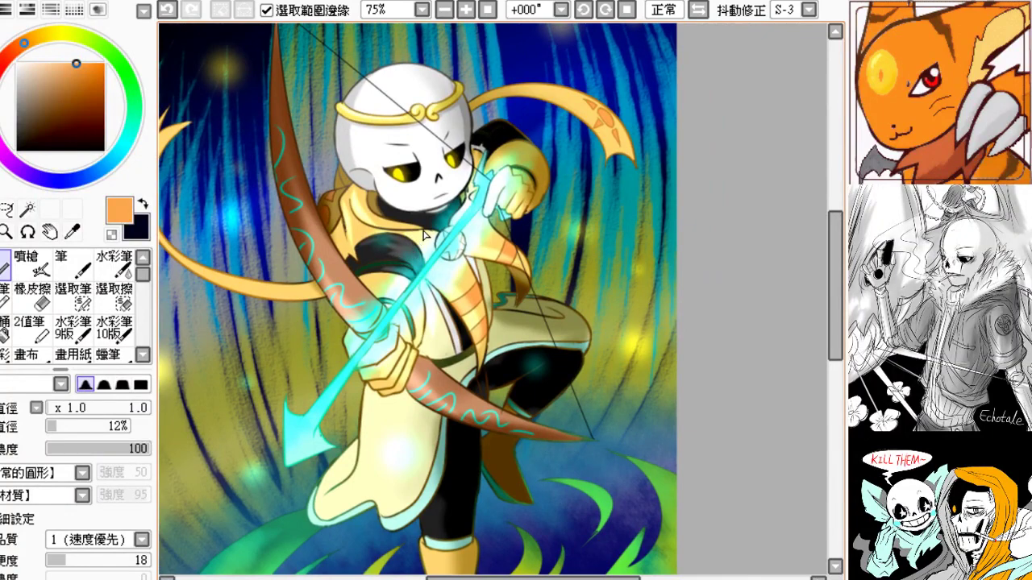
drag(420, 272, 443, 306)
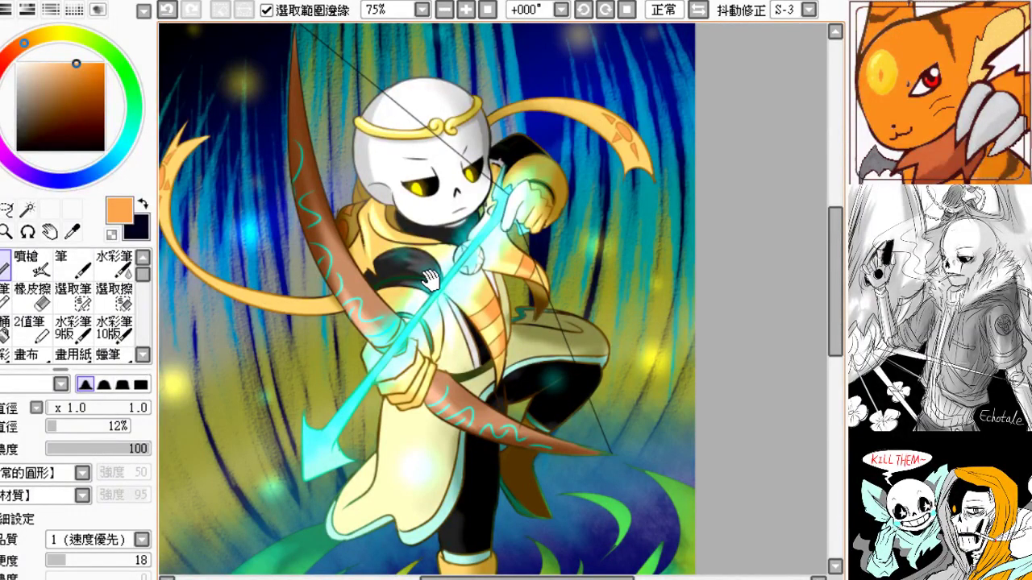
drag(434, 284, 436, 317)
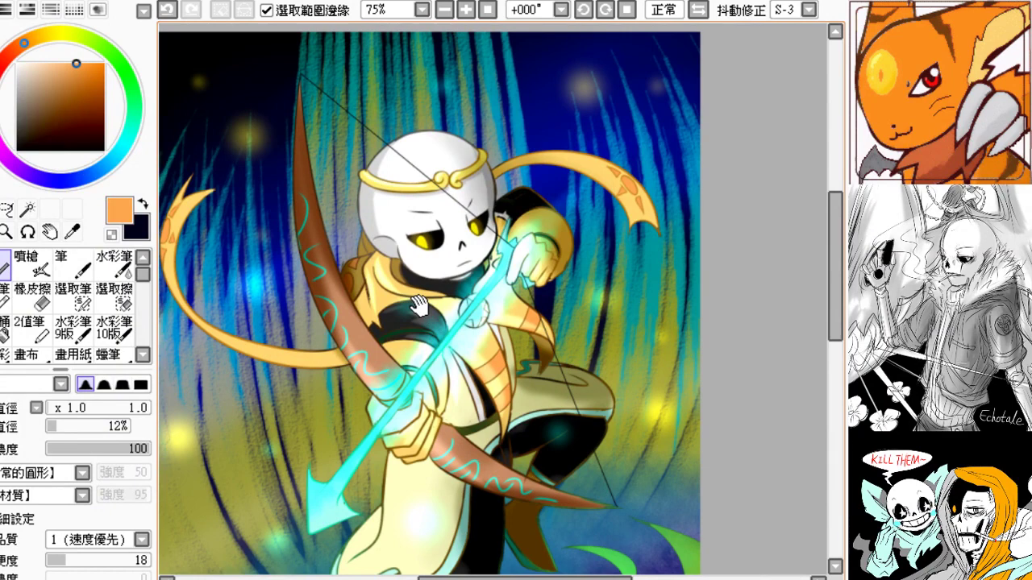
drag(418, 305, 447, 242)
drag(396, 338, 398, 315)
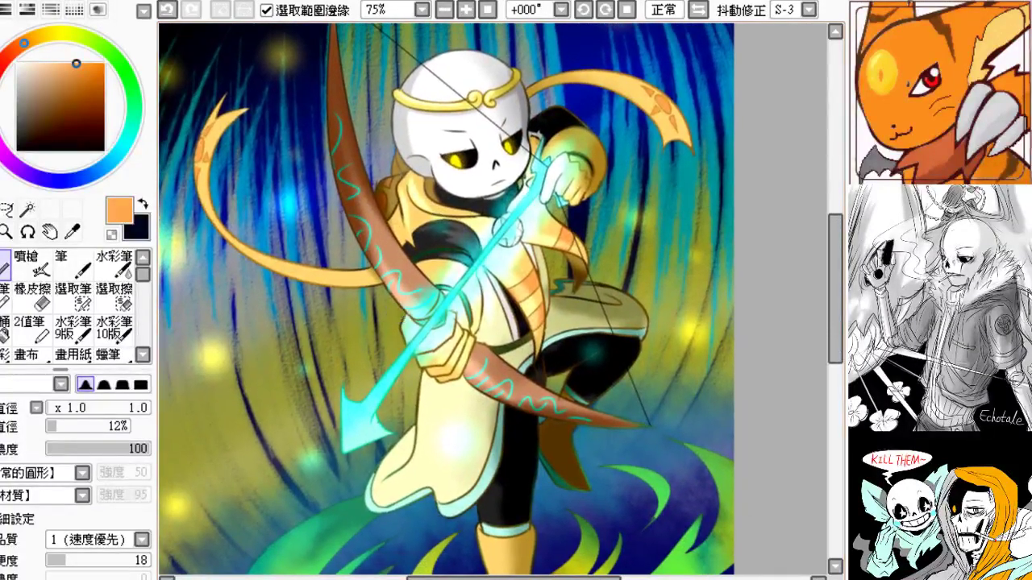
- Paint thin white highlights in the yellow pupils of both eyes, redoing strokes as needed
click(467, 9)
click(467, 10)
click(467, 10)
drag(441, 105, 443, 361)
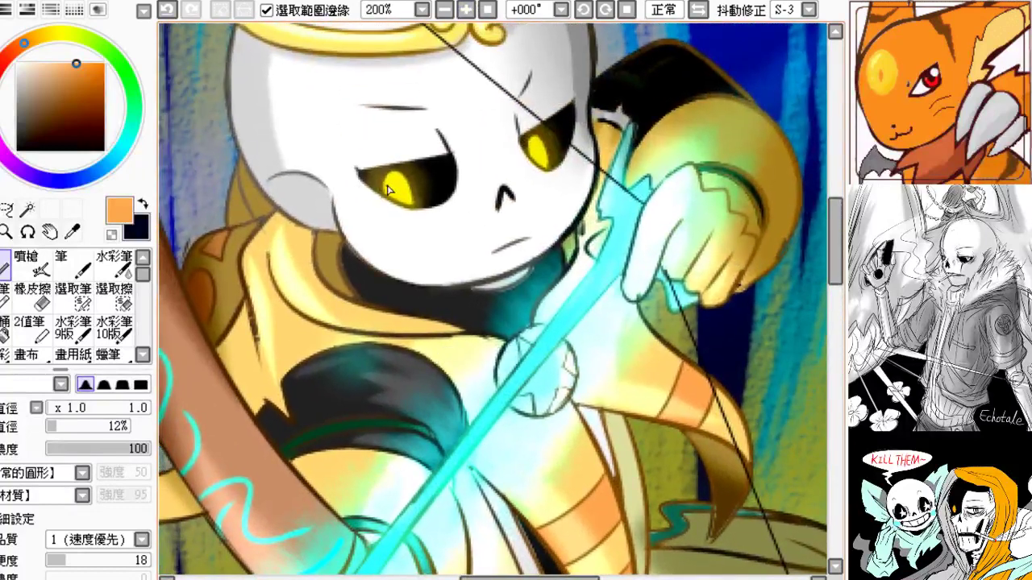
alt+click(394, 170)
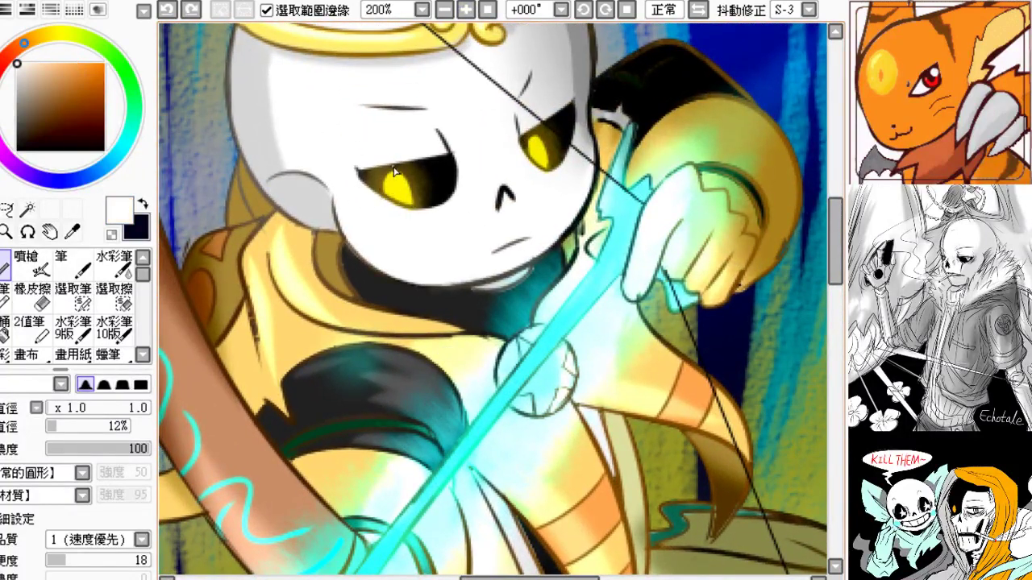
drag(389, 179, 396, 197)
key(ctrl+z)
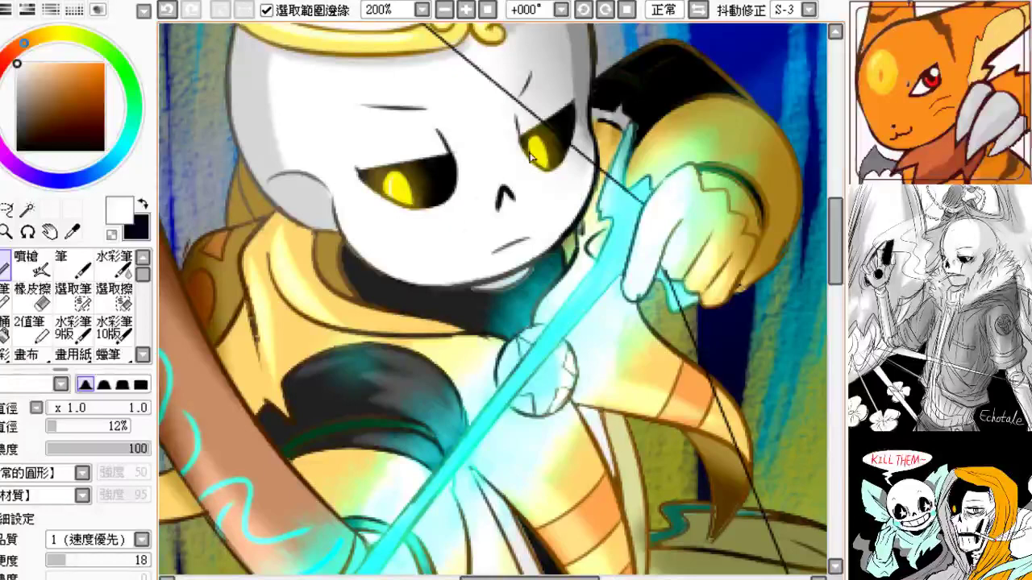
key(ctrl+z)
drag(531, 153, 537, 162)
drag(460, 295, 442, 253)
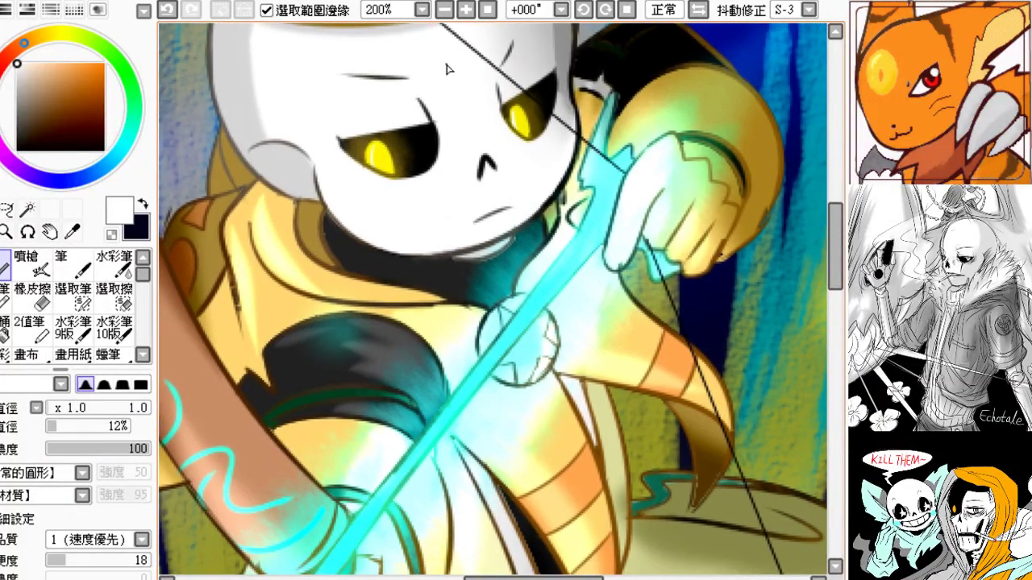
- Examine the lower half of the painting, from the arrow and coat down to the boot and swirls
click(445, 10)
click(448, 11)
drag(423, 140, 397, 37)
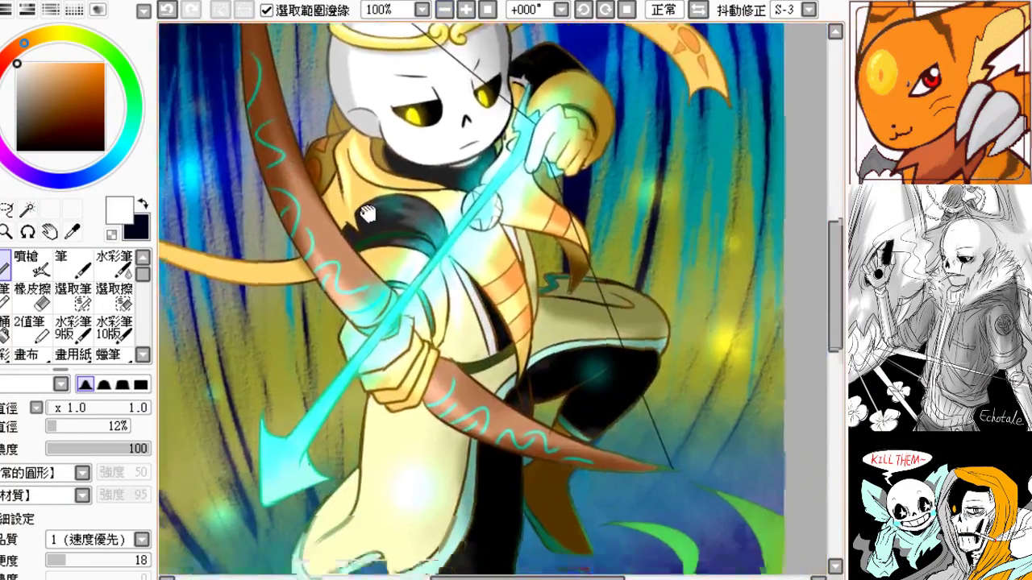
drag(367, 213, 379, 133)
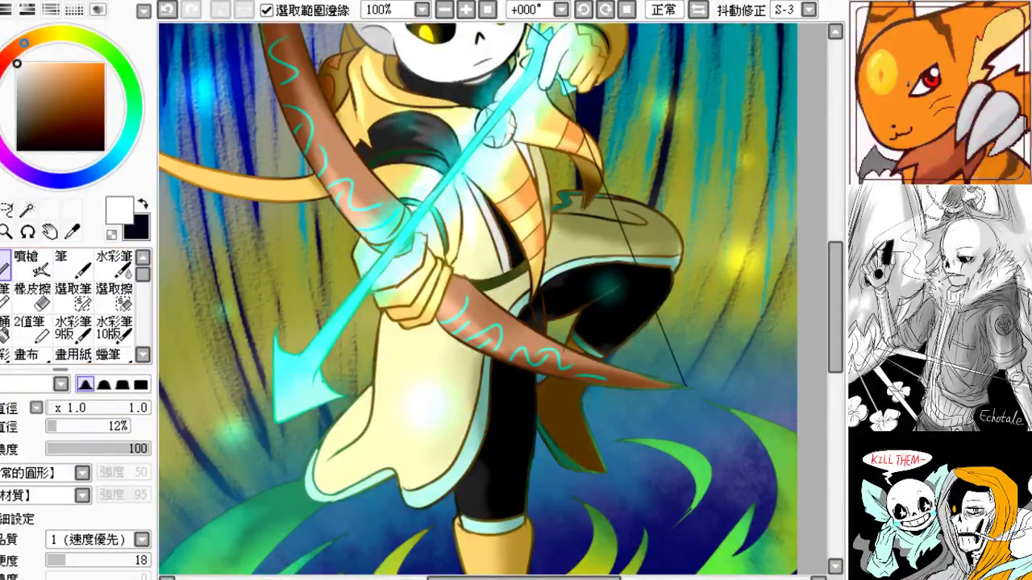
click(465, 9)
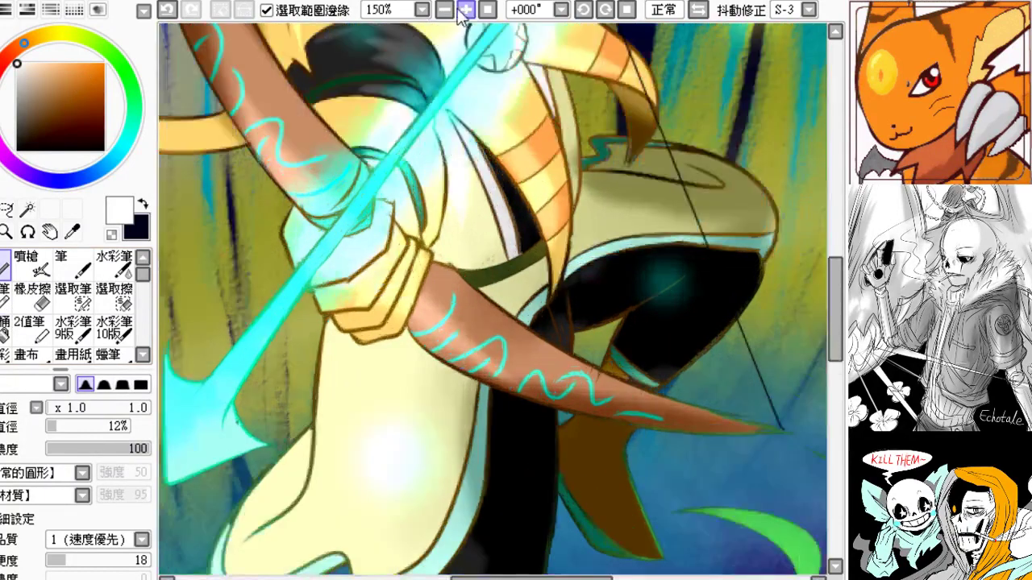
click(445, 10)
click(446, 11)
drag(399, 177, 370, 124)
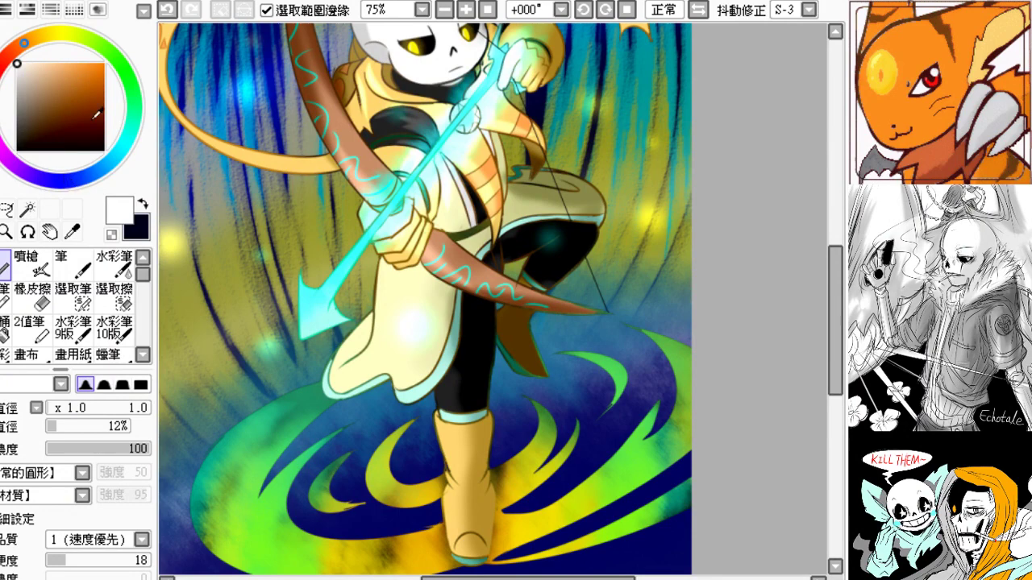
- Switch to the soft blending brush at size 220 and try a saturated orange tint on the coat, undoing the strokes
click(32, 39)
click(103, 62)
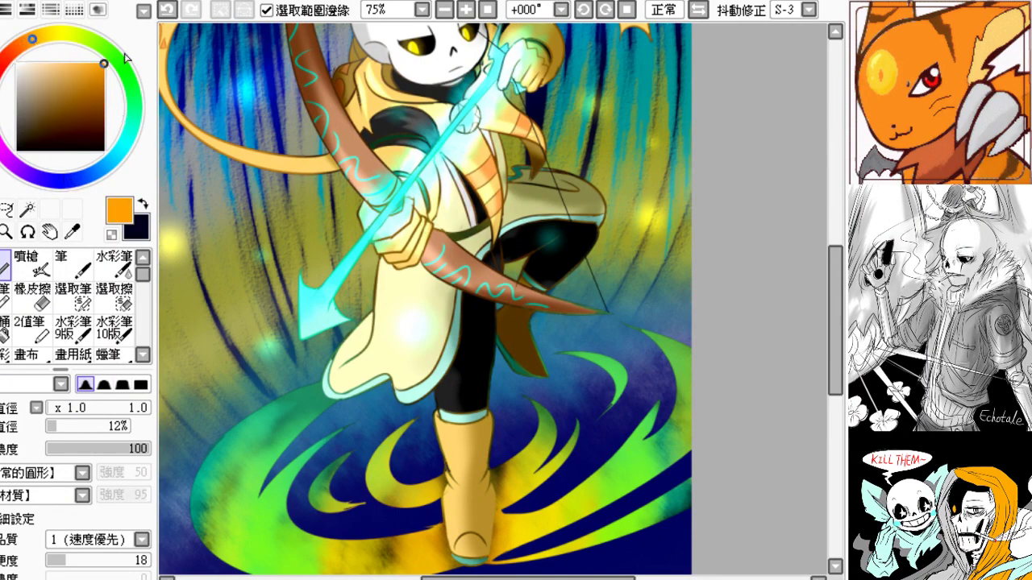
click(9, 354)
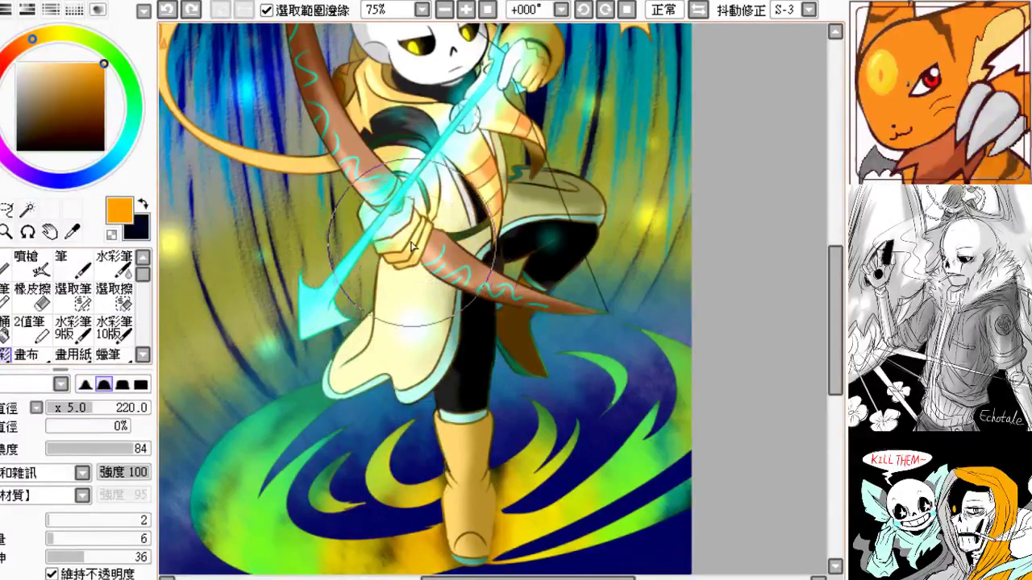
mouse_move(419, 323)
mouse_down()
mouse_move(419, 285)
mouse_move(438, 344)
mouse_move(429, 307)
mouse_up()
key(ctrl+z)
drag(396, 350, 407, 319)
key(ctrl+z)
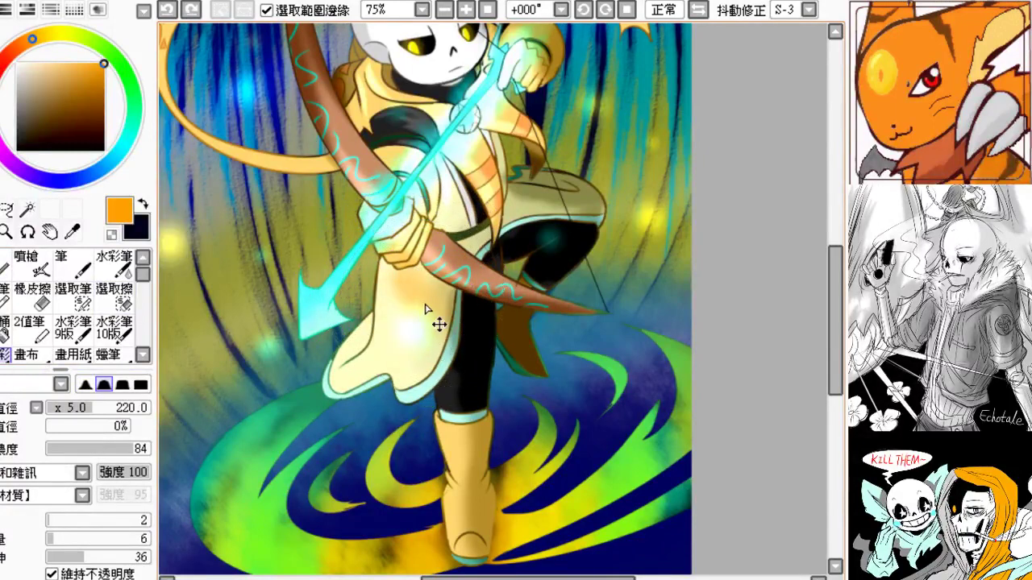
key(ctrl+z)
key(ctrl+z)
key(ctrl+z)
- Brush a soft pale orange tint over the archer's coat and chest
click(62, 70)
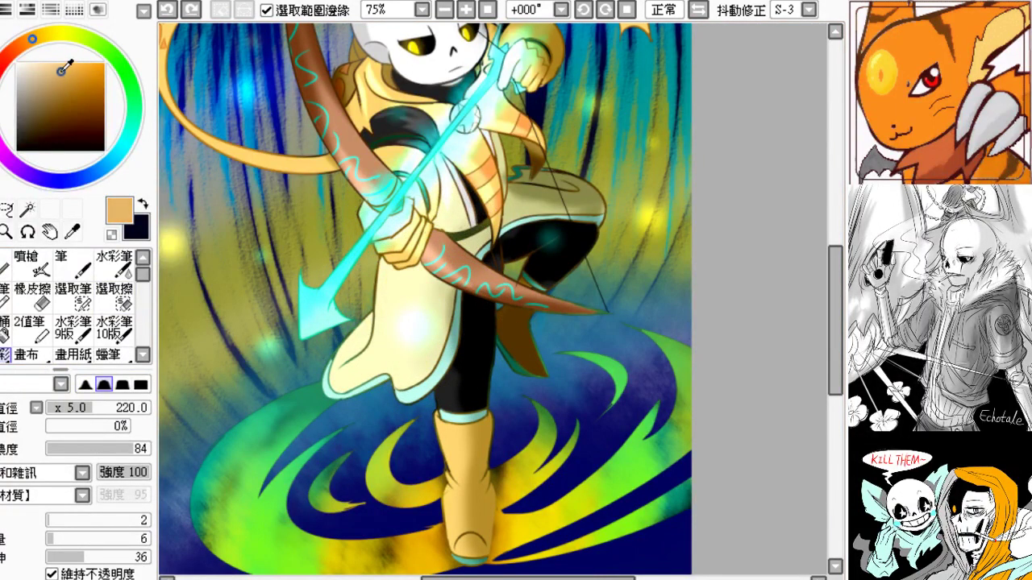
click(64, 63)
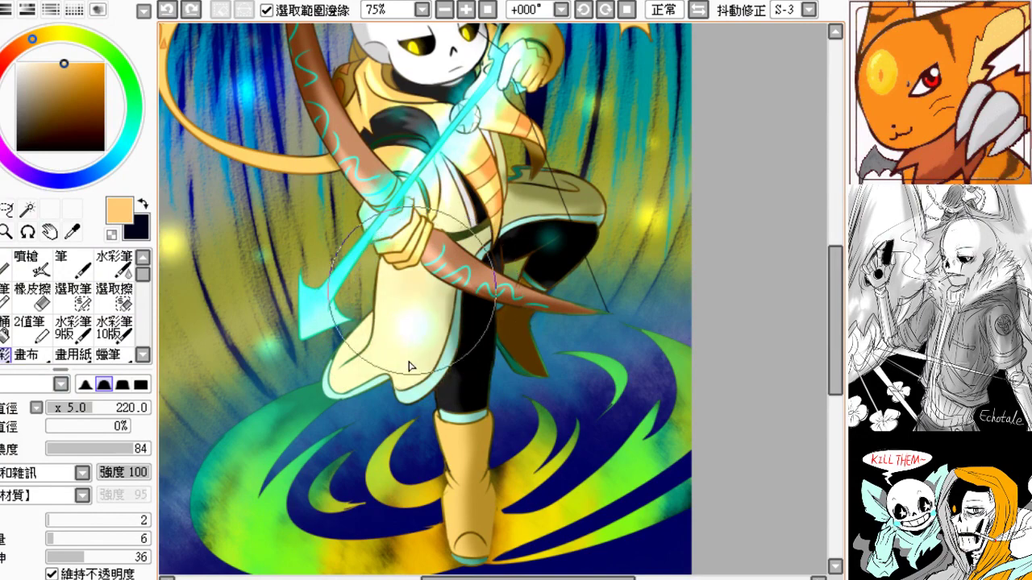
scroll(453, 276, up, 2)
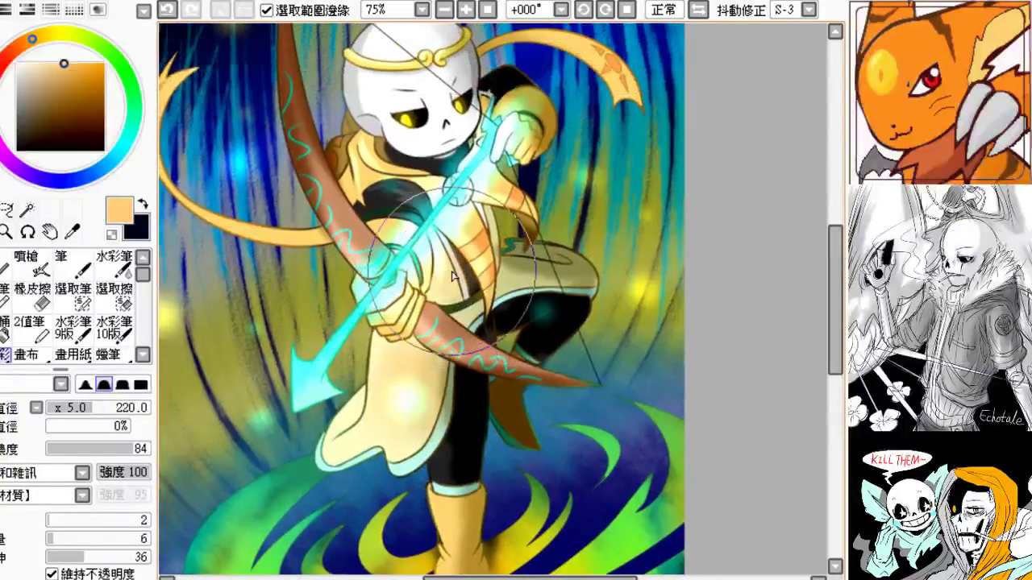
mouse_move(453, 277)
mouse_down()
mouse_move(477, 282)
mouse_move(512, 267)
mouse_up()
key(ctrl+z)
drag(463, 385, 473, 310)
mouse_move(427, 410)
mouse_down()
mouse_move(442, 484)
mouse_move(415, 515)
mouse_up()
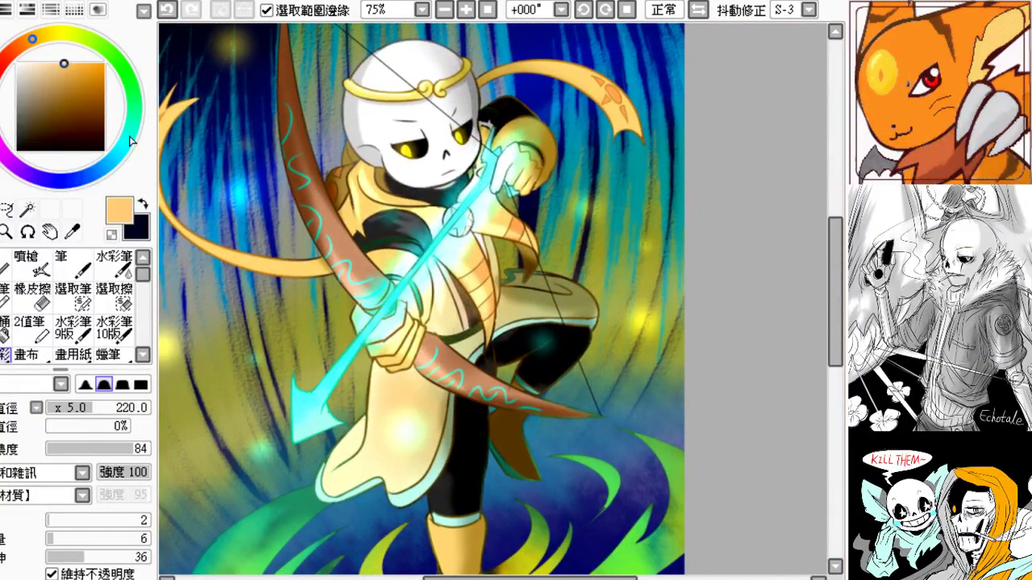
- Choose a light green and tint the black sleeve and the raised leg softly, undoing unwanted strokes
click(131, 141)
click(102, 47)
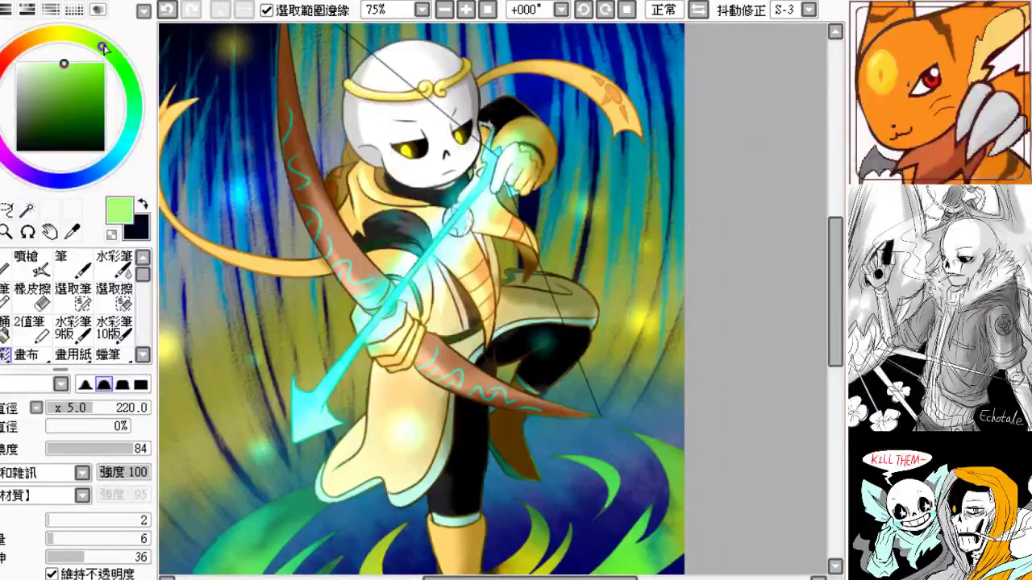
mouse_move(352, 234)
mouse_down()
mouse_move(385, 244)
mouse_move(405, 227)
mouse_up()
key(ctrl+z)
click(380, 231)
key(ctrl+z)
mouse_move(553, 350)
mouse_down()
mouse_move(527, 313)
mouse_move(541, 266)
mouse_move(581, 285)
mouse_move(573, 308)
mouse_up()
key(ctrl+z)
key(ctrl+z)
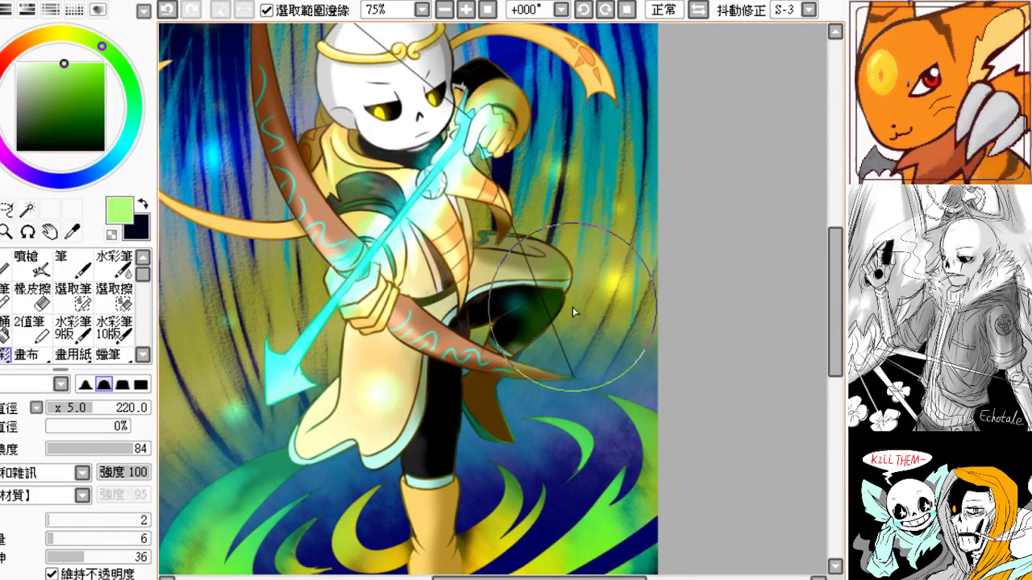
- Brush the same soft light green over the black legging of the standing leg, undoing unwanted strokes
mouse_move(490, 467)
mouse_down()
mouse_move(572, 295)
mouse_move(539, 343)
mouse_up()
key(ctrl+z)
mouse_move(494, 400)
mouse_down()
mouse_move(497, 563)
mouse_move(454, 510)
mouse_up()
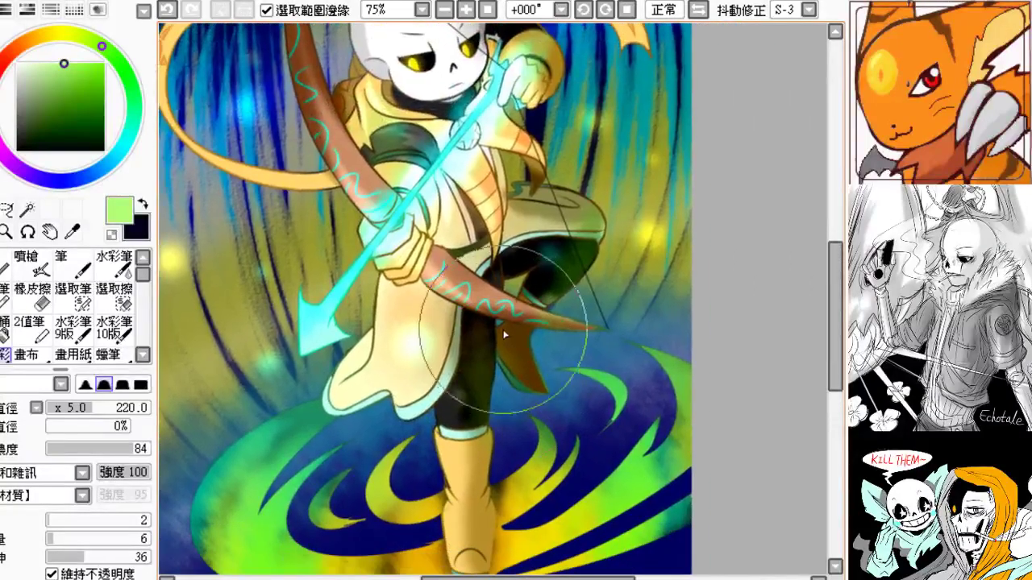
key(ctrl+z)
drag(478, 355, 465, 403)
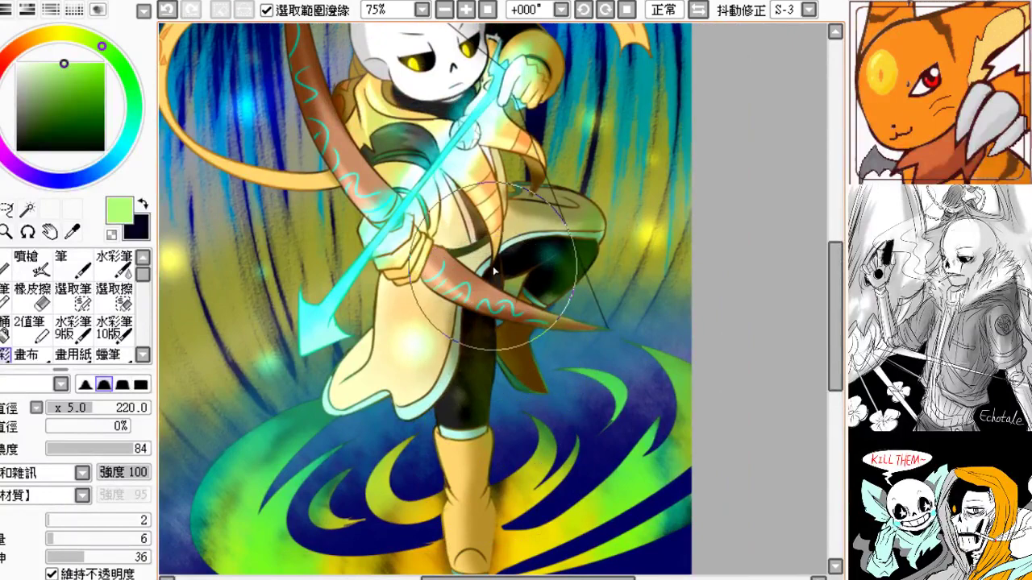
drag(493, 315, 562, 429)
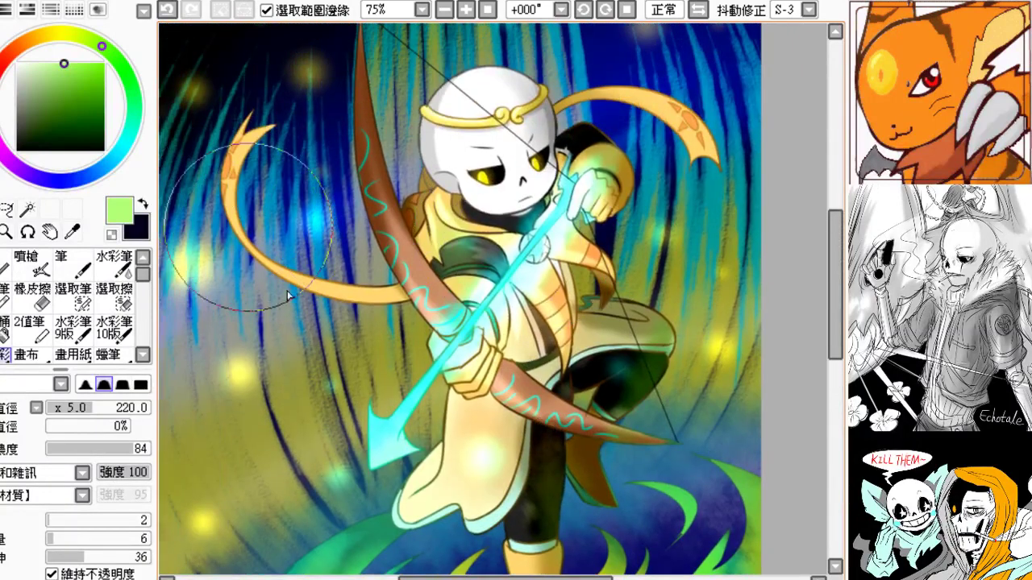
key(ctrl+z)
- Choose a saturated orange and brush it softly over both flowing ribbons to deepen their colour
click(23, 45)
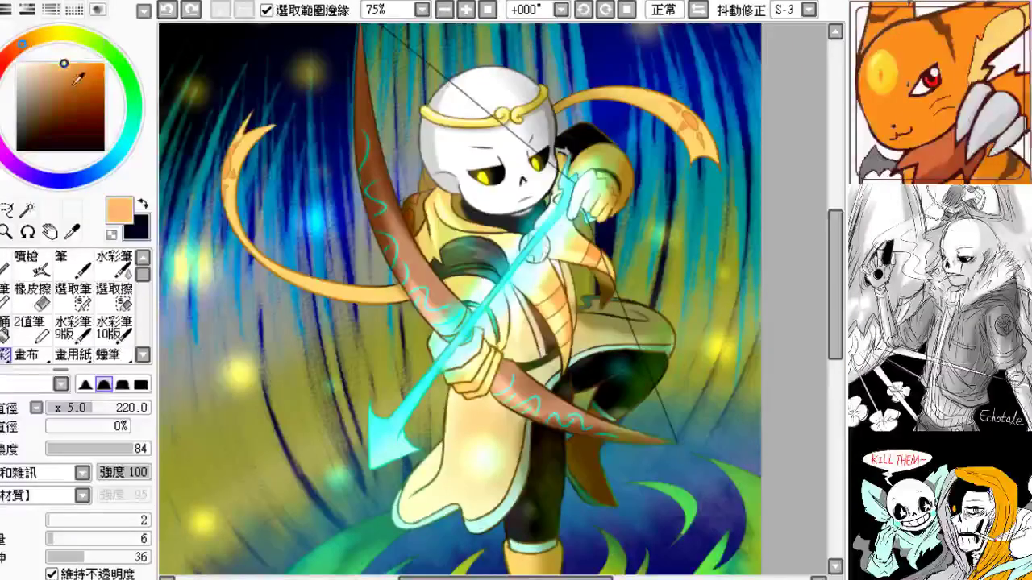
drag(78, 78, 103, 63)
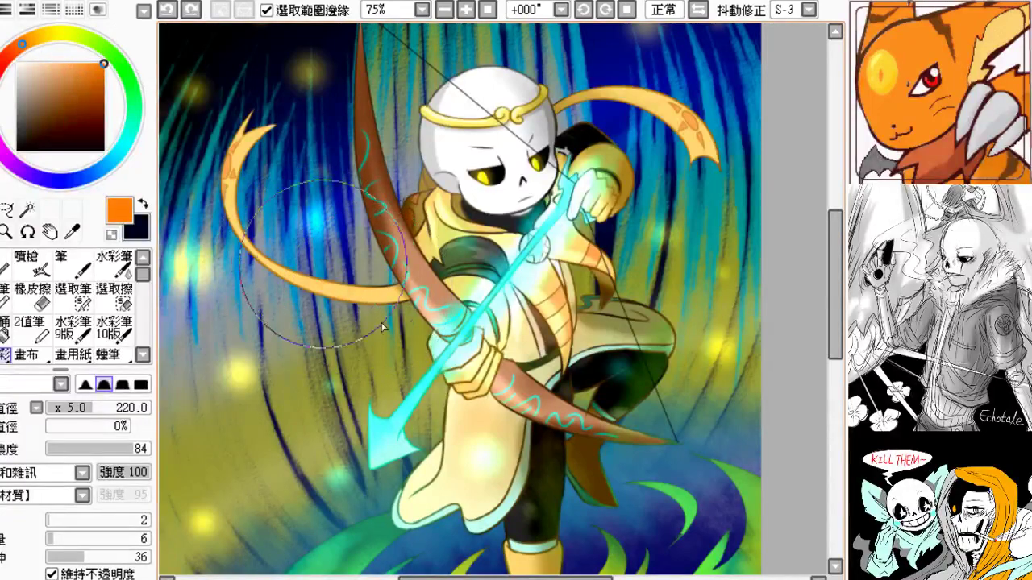
drag(372, 324, 283, 369)
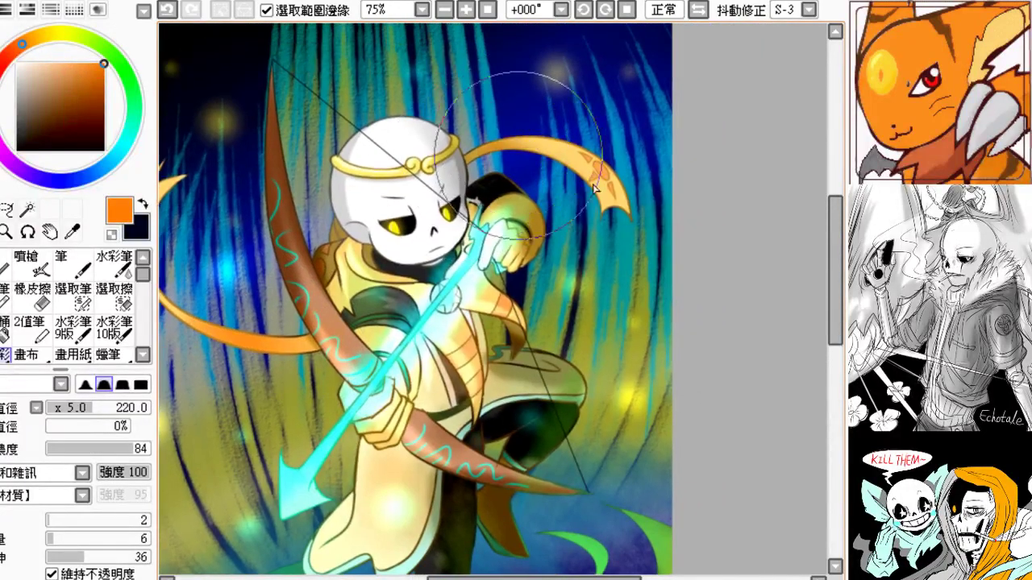
drag(402, 266, 427, 189)
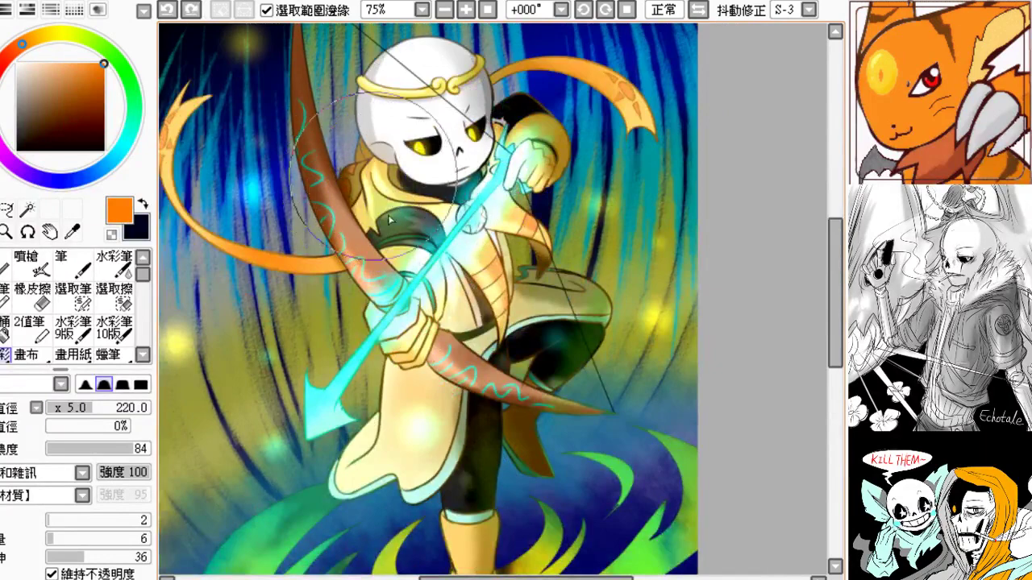
drag(431, 296, 440, 334)
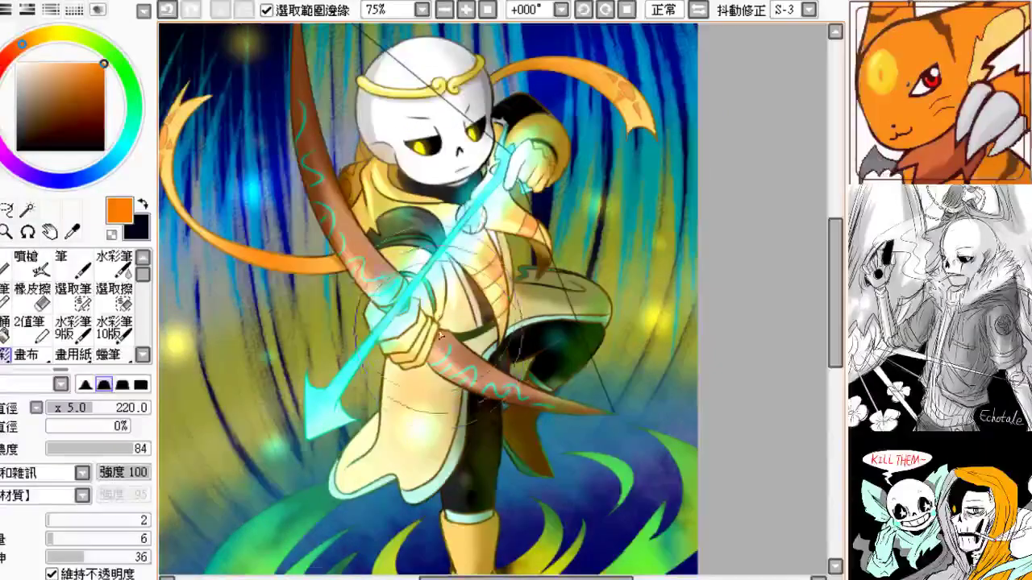
mouse_move(406, 420)
mouse_down()
mouse_move(394, 339)
mouse_move(389, 353)
mouse_up()
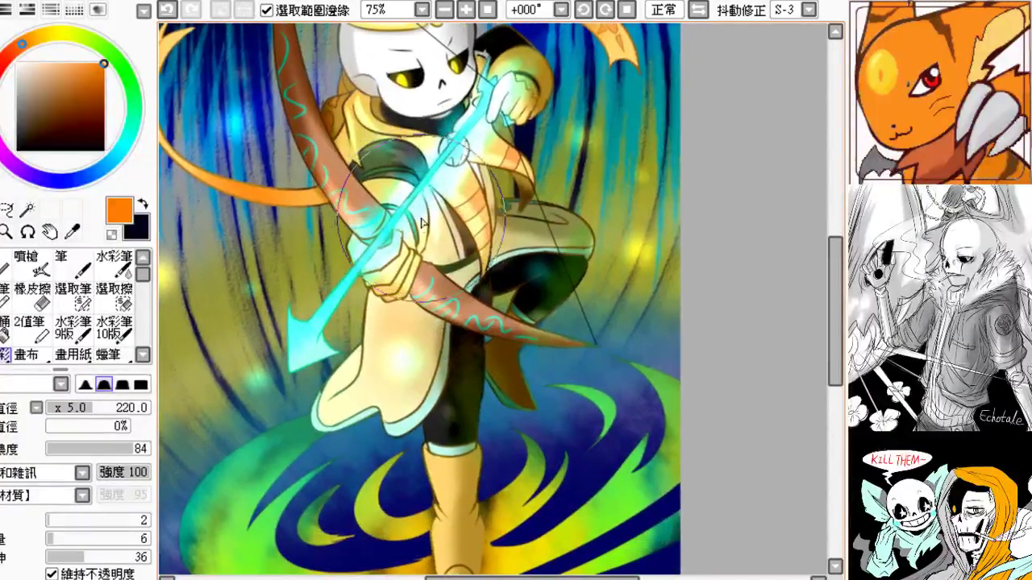
key(ctrl+z)
key(ctrl+y)
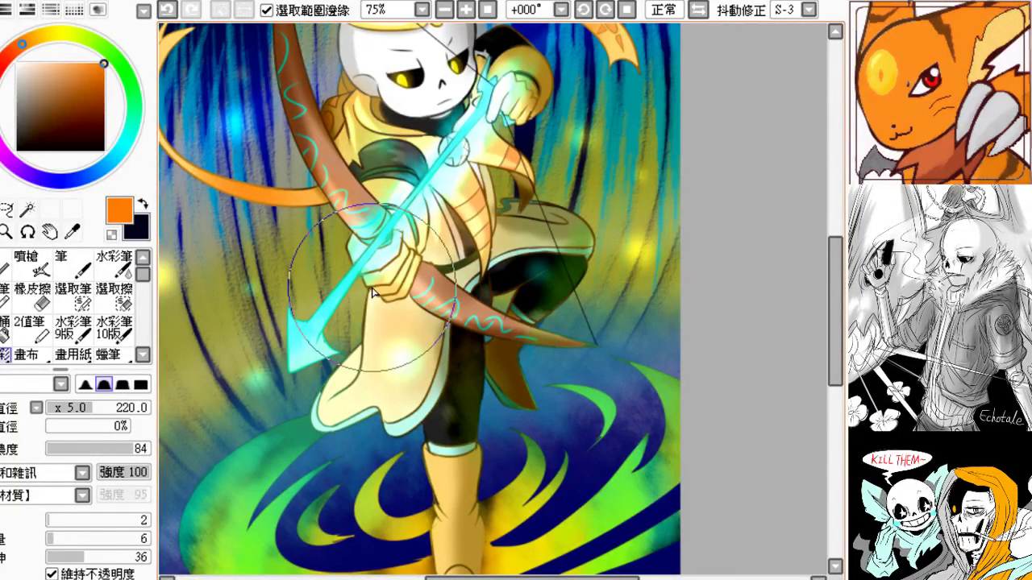
- Choose a bright yellow and try it around the lower figure and ground swirls with the soft brush at size 500
double_click(444, 10)
drag(423, 140, 384, 158)
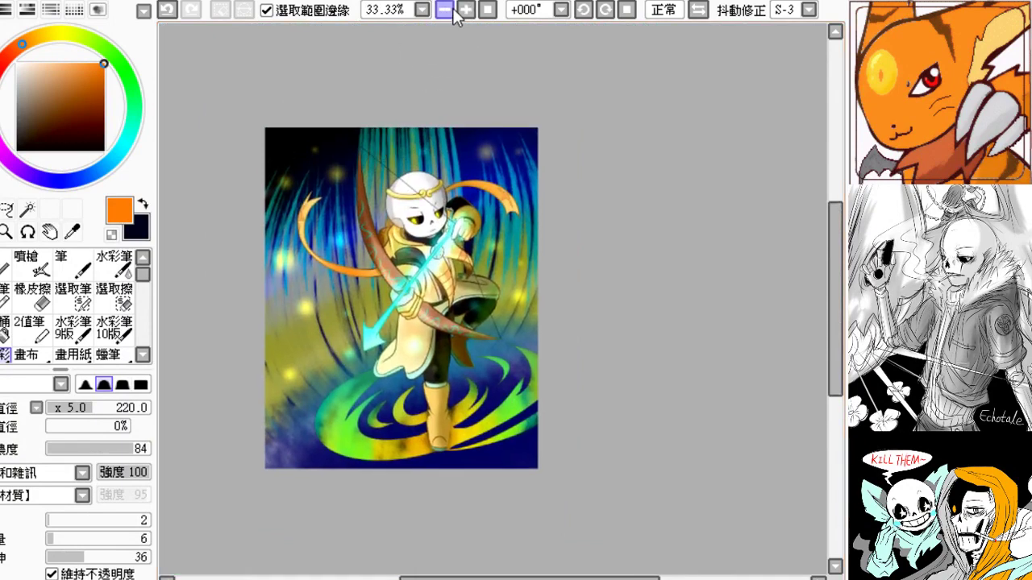
click(445, 9)
click(466, 9)
click(466, 9)
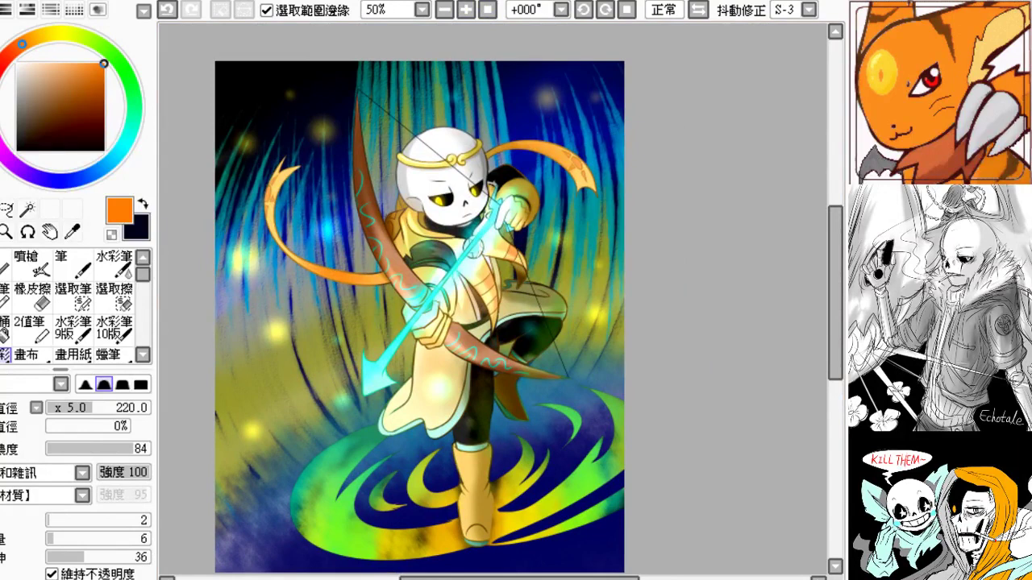
click(54, 35)
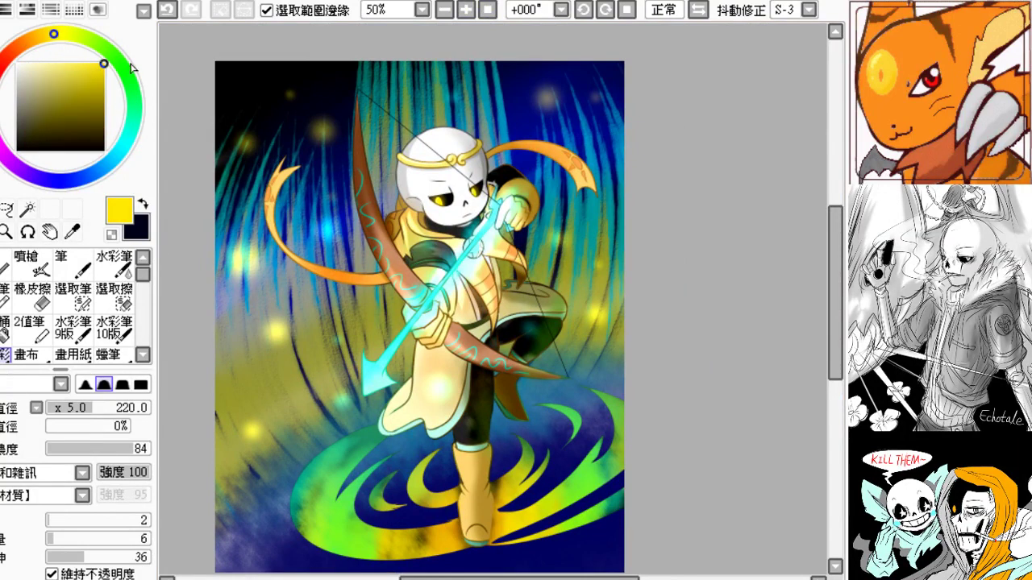
drag(80, 408, 145, 407)
mouse_move(424, 277)
mouse_down()
mouse_move(401, 262)
mouse_move(405, 251)
mouse_up()
drag(480, 316, 539, 337)
key(ctrl+z)
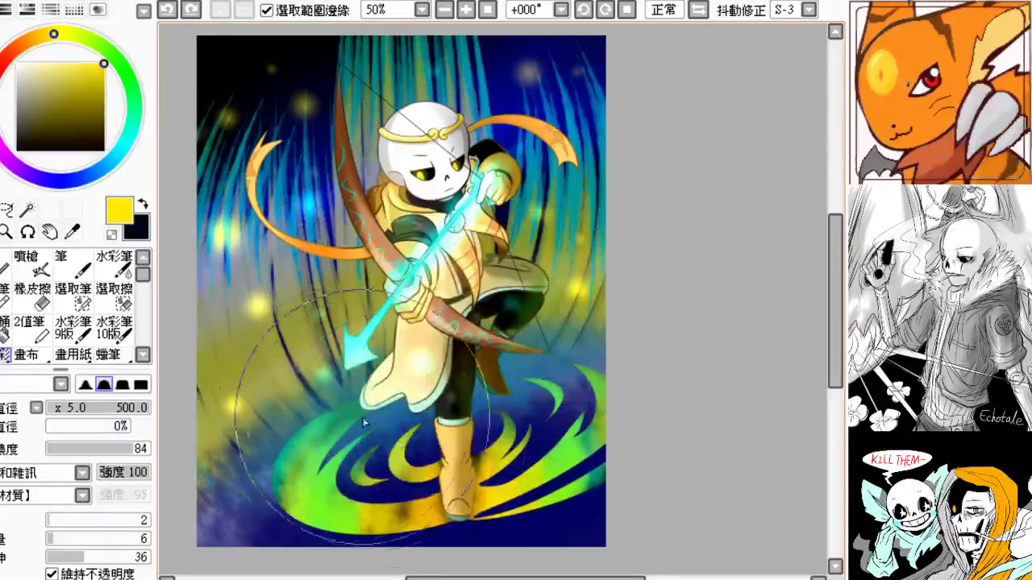
drag(317, 447, 540, 408)
key(ctrl+z)
- Switch to the 筆 brush at size 500 and paint a large yellow glow over the ground swirls and boot, redoing unsatisfactory strokes
click(78, 267)
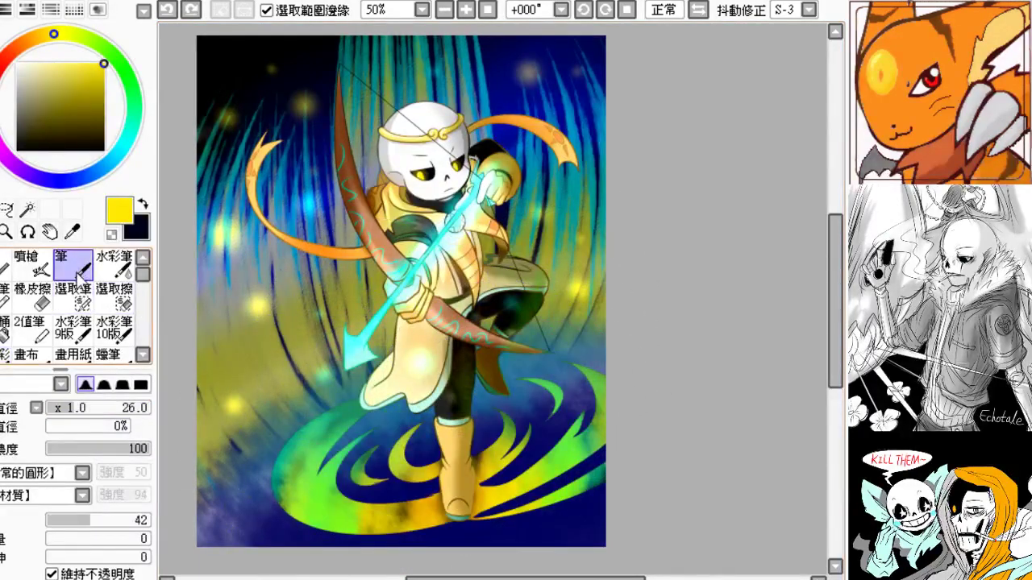
drag(94, 411, 151, 409)
drag(180, 455, 172, 453)
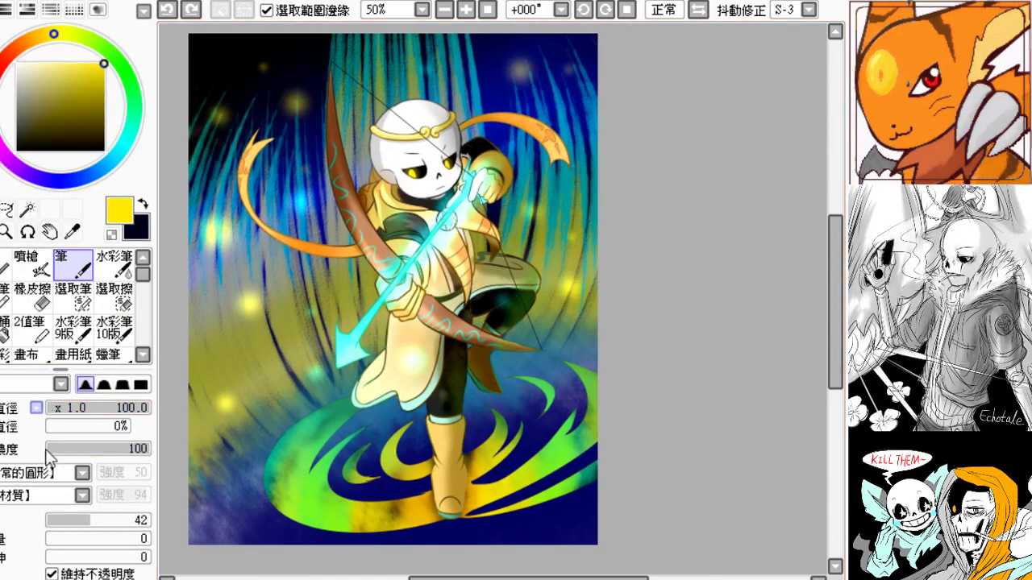
click(52, 461)
drag(396, 484, 386, 466)
drag(98, 410, 150, 409)
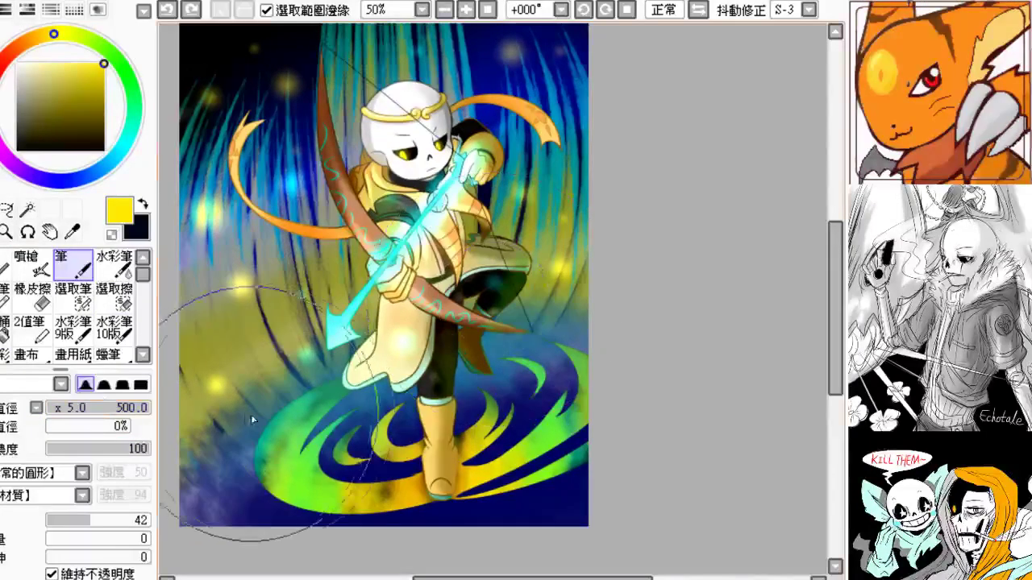
drag(432, 393, 412, 358)
mouse_move(451, 330)
mouse_down()
mouse_move(320, 407)
mouse_move(564, 325)
mouse_up()
key(ctrl+z)
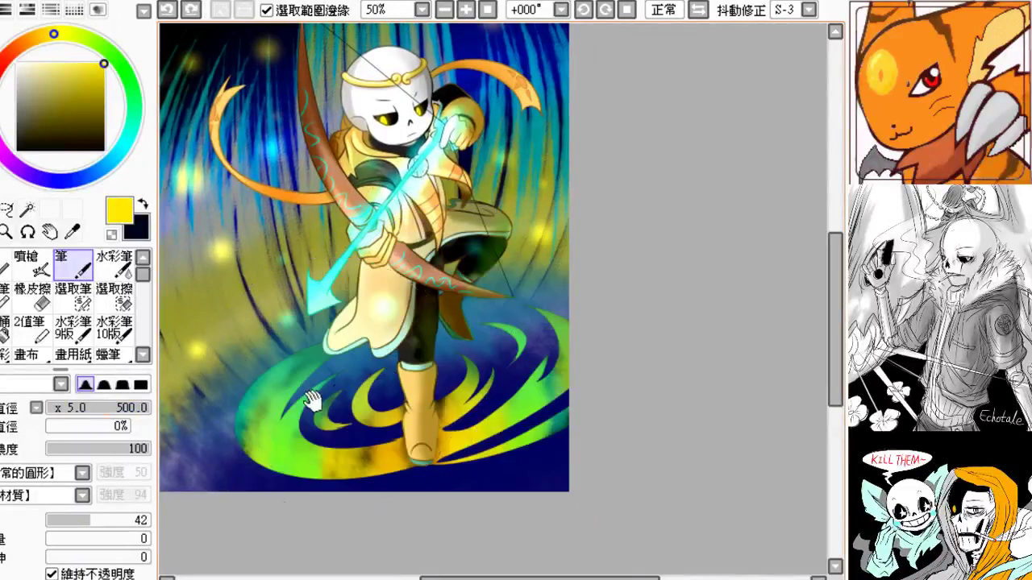
mouse_move(266, 483)
mouse_down()
mouse_move(622, 380)
mouse_move(328, 532)
mouse_up()
key(ctrl+z)
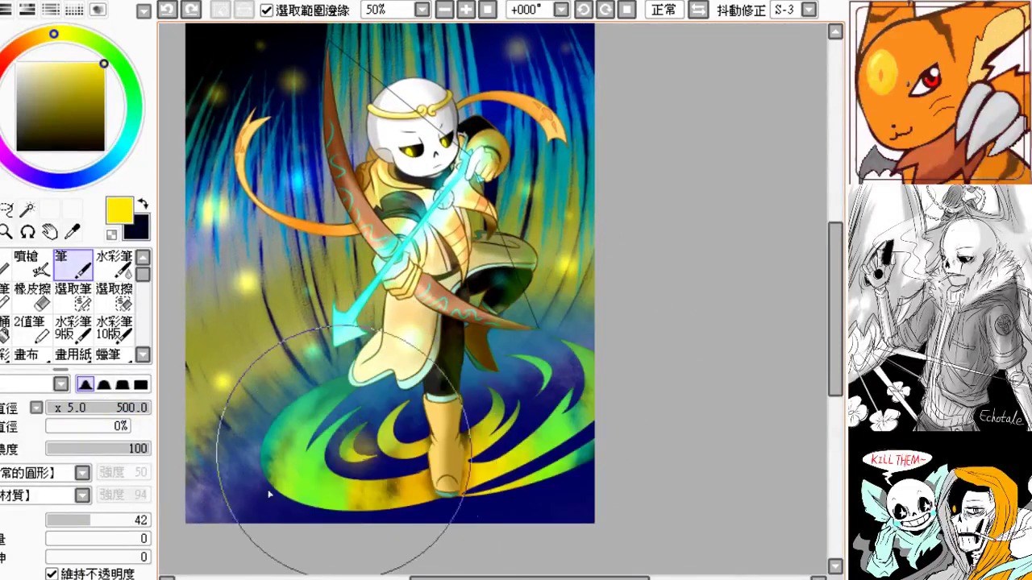
drag(277, 495, 410, 488)
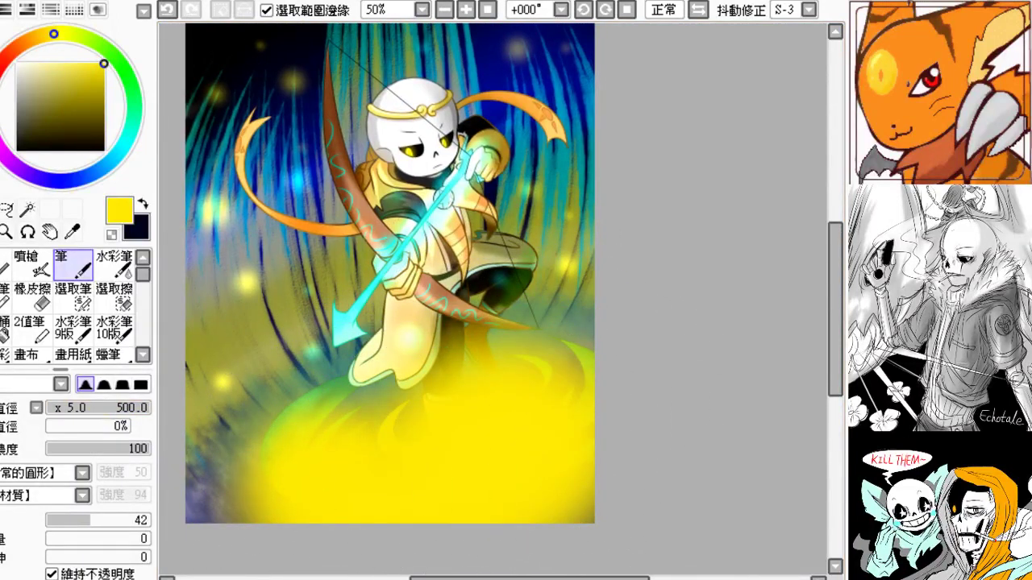
- Undo the heavy yellow glow and repaint it more faintly over the ground swirls and boot, undoing unwanted strokes
key(ctrl+z)
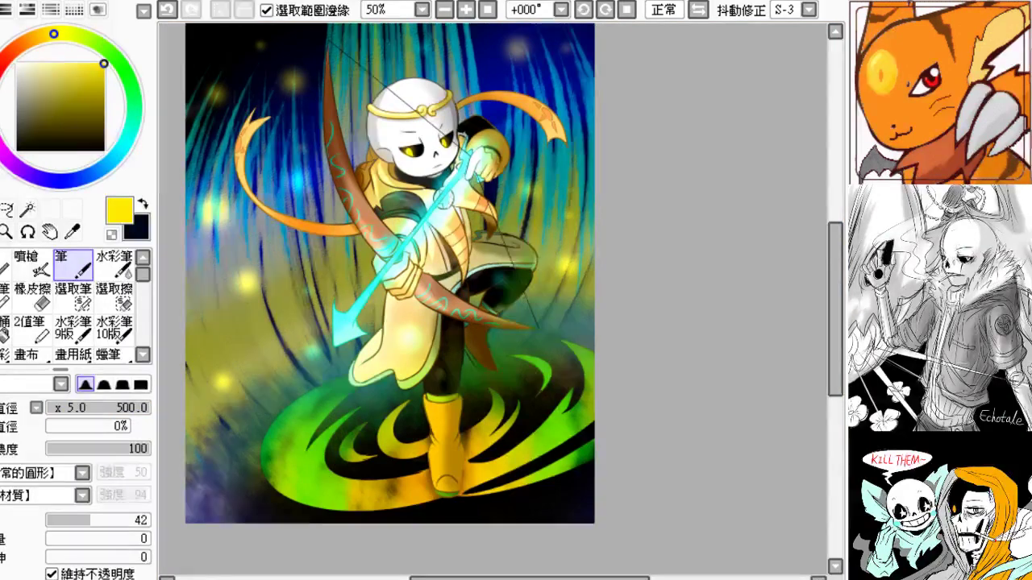
drag(274, 490, 556, 403)
key(ctrl+z)
key(ctrl+z)
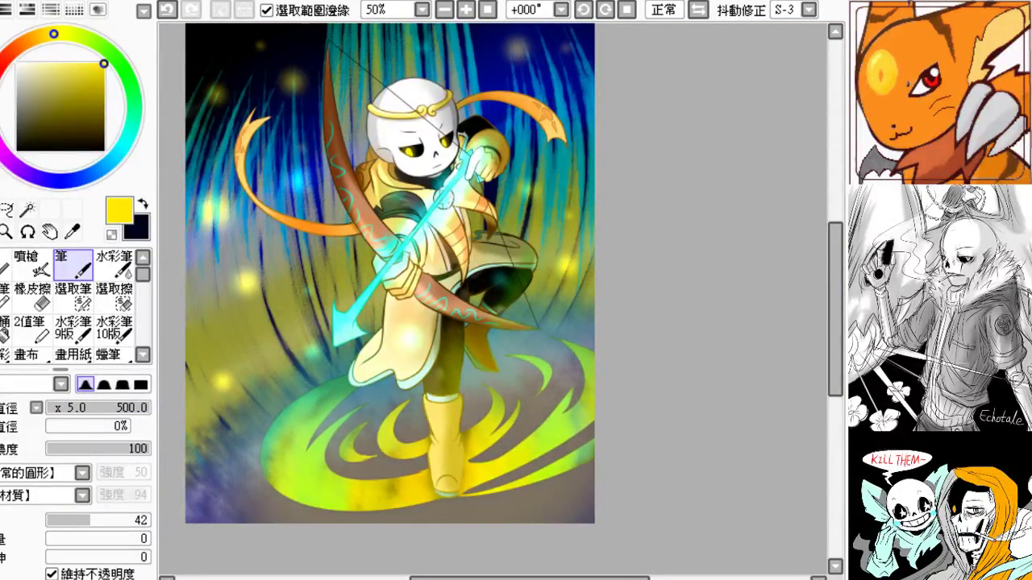
drag(535, 508, 432, 517)
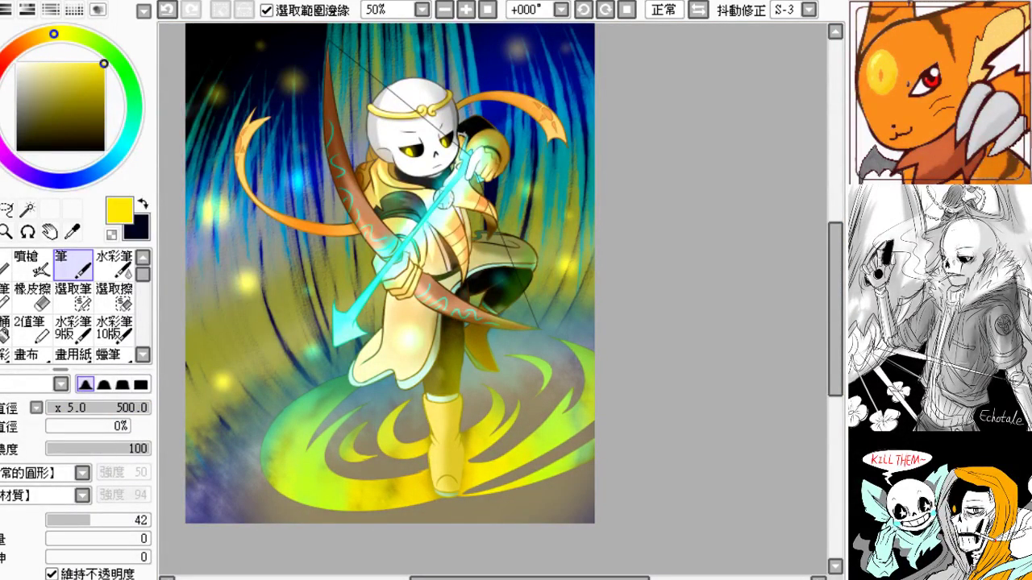
key(ctrl+z)
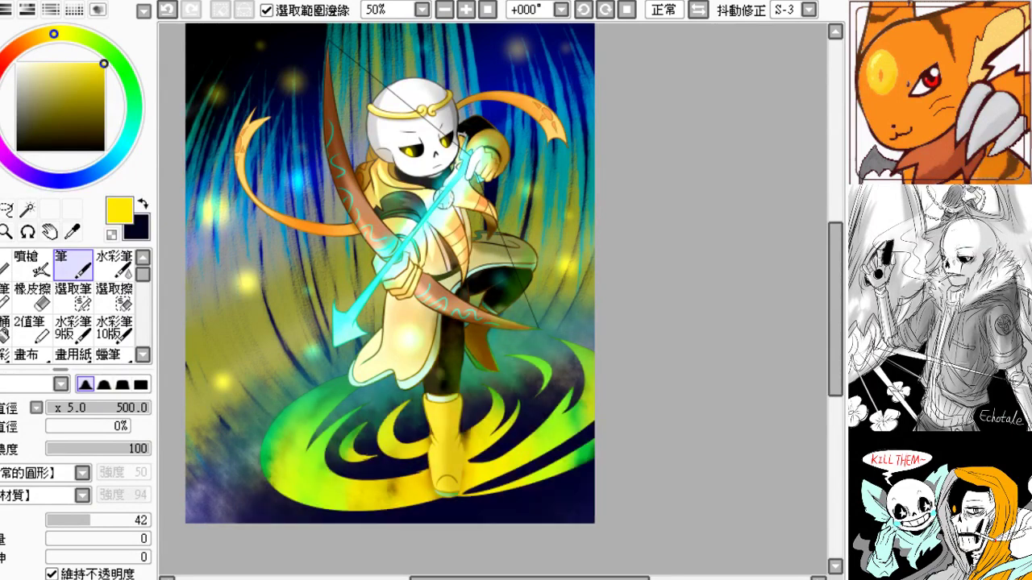
- Compare the ground swirls with and without the yellow glow, then undo the last glow strokes
key(ctrl+y)
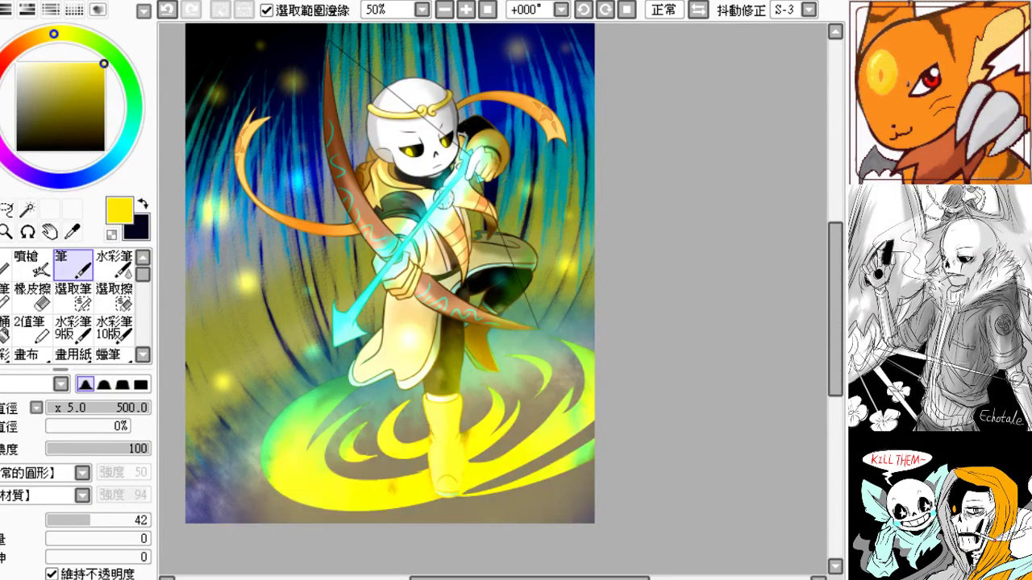
key(ctrl+z)
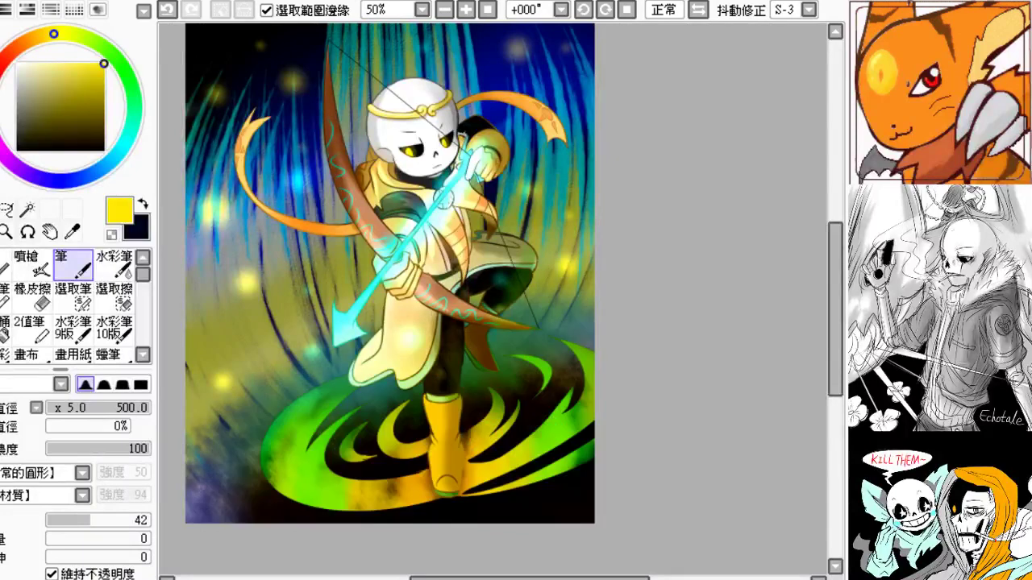
key(ctrl+y)
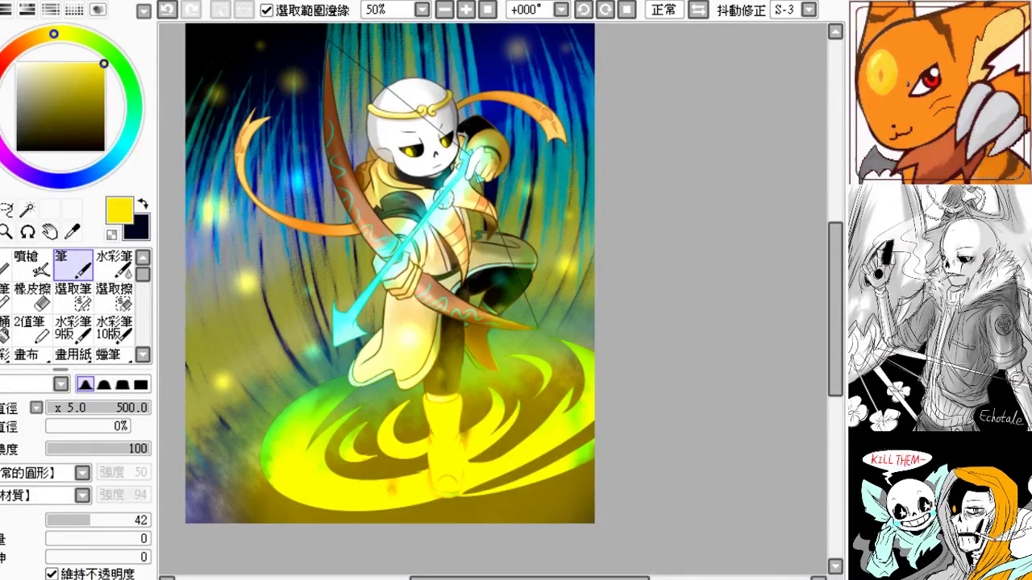
key(ctrl+z)
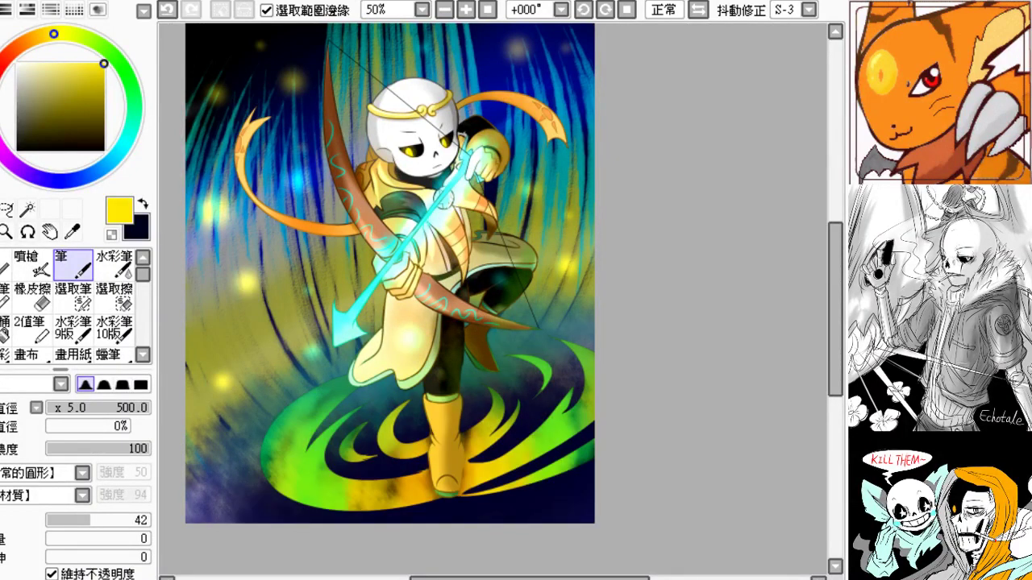
key(ctrl+y)
drag(442, 295, 400, 263)
drag(451, 353, 459, 300)
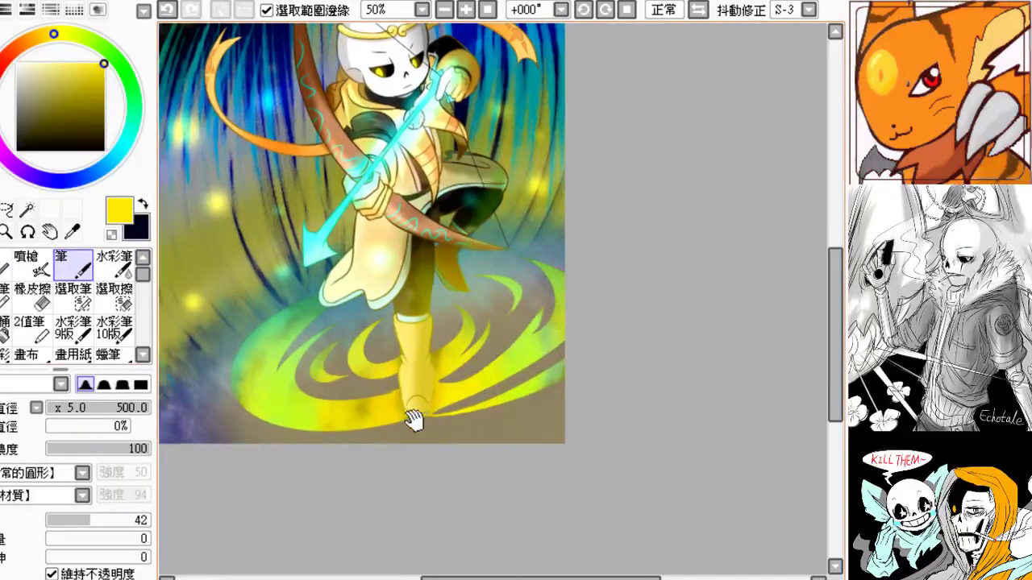
drag(414, 420, 469, 437)
key(ctrl+z)
key(ctrl+z)
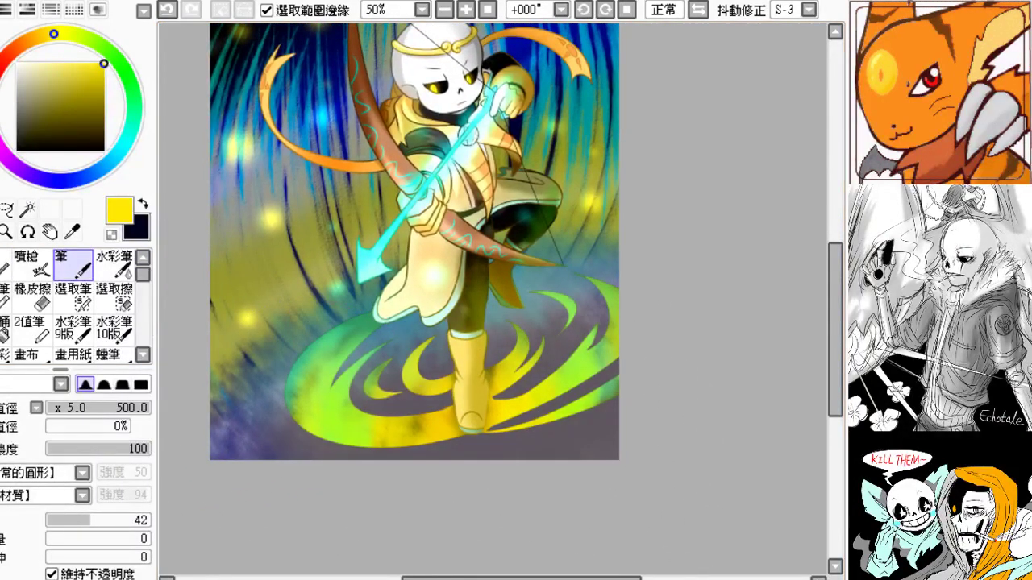
drag(219, 190, 184, 275)
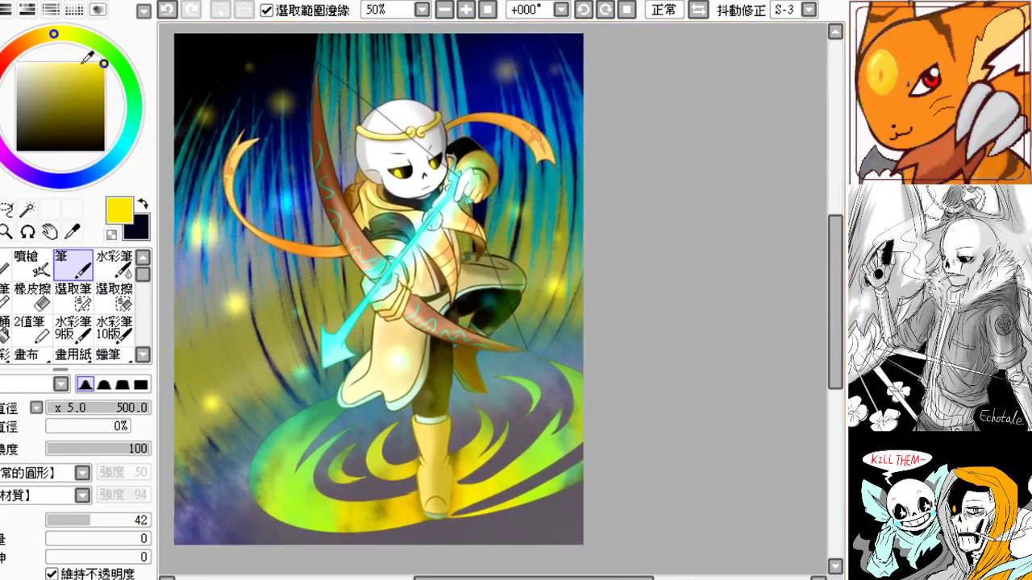
- Choose a saturated red-orange and brush it softly at size 500 over the background behind the archer's raised leg and loose ribbon end
click(10, 53)
drag(397, 155, 347, 175)
drag(495, 77, 515, 410)
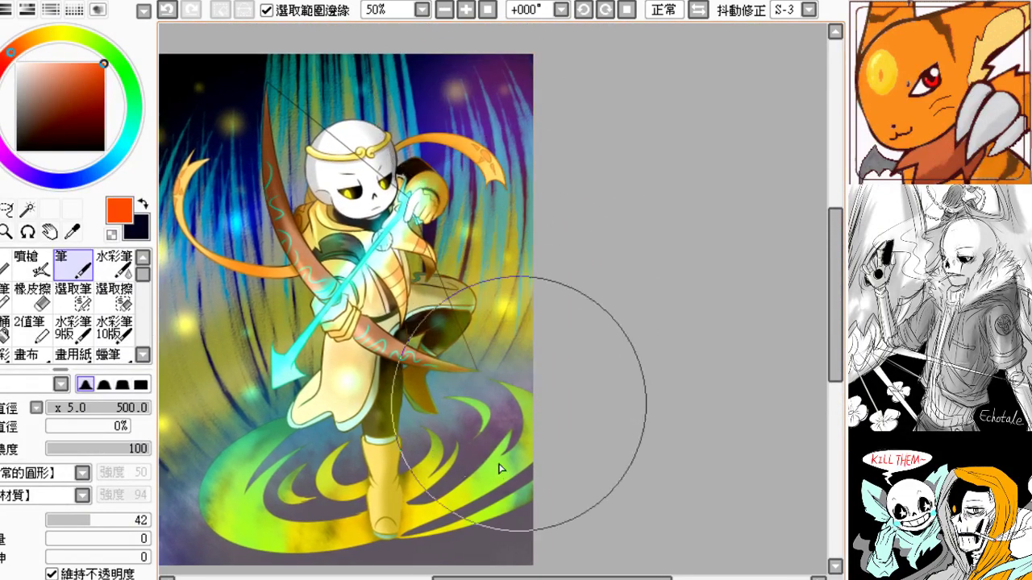
mouse_move(470, 153)
mouse_down()
mouse_move(495, 328)
mouse_move(485, 311)
mouse_move(567, 337)
mouse_up()
drag(565, 242, 624, 250)
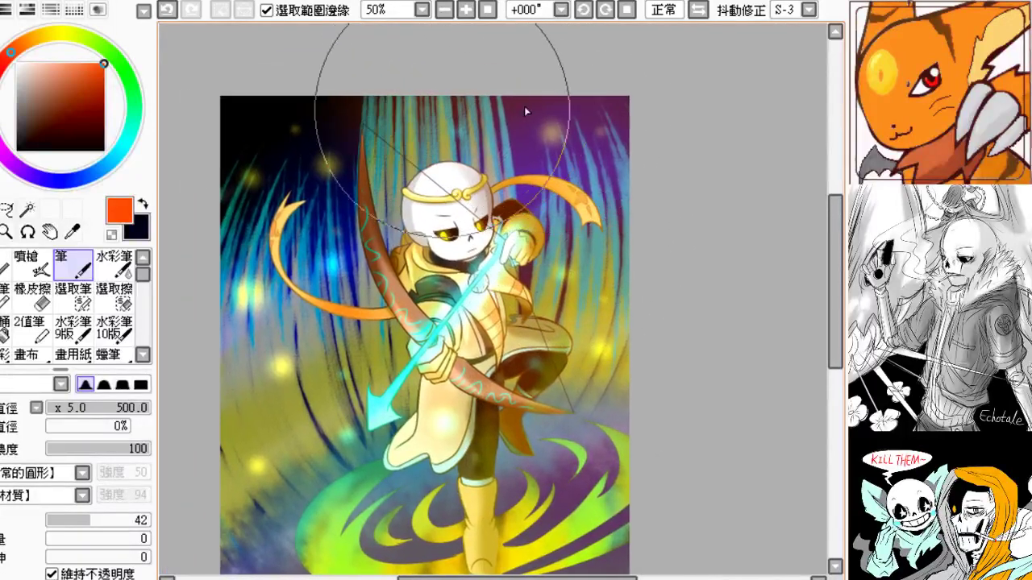
drag(620, 184, 558, 184)
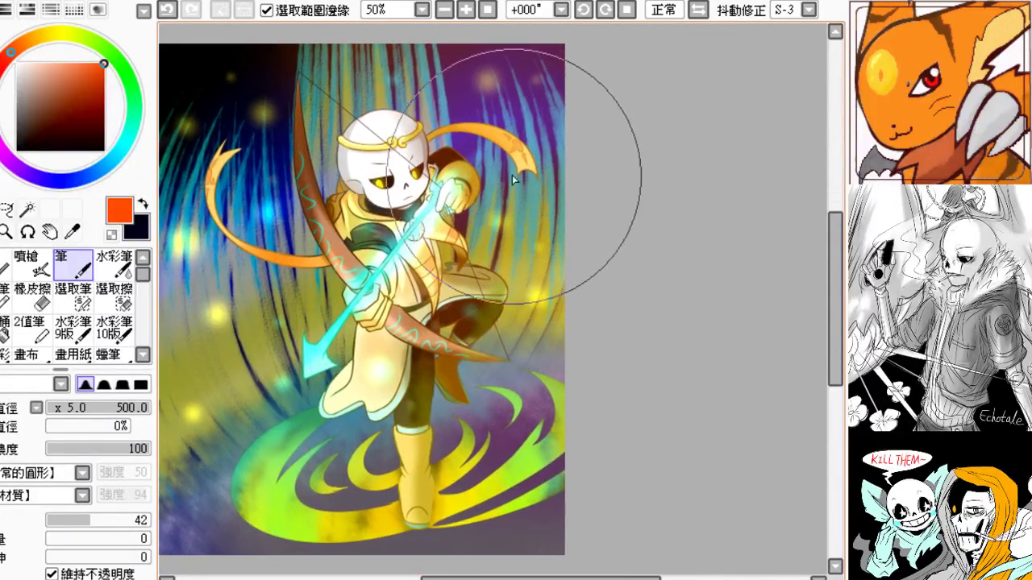
drag(475, 173, 513, 177)
drag(571, 293, 568, 253)
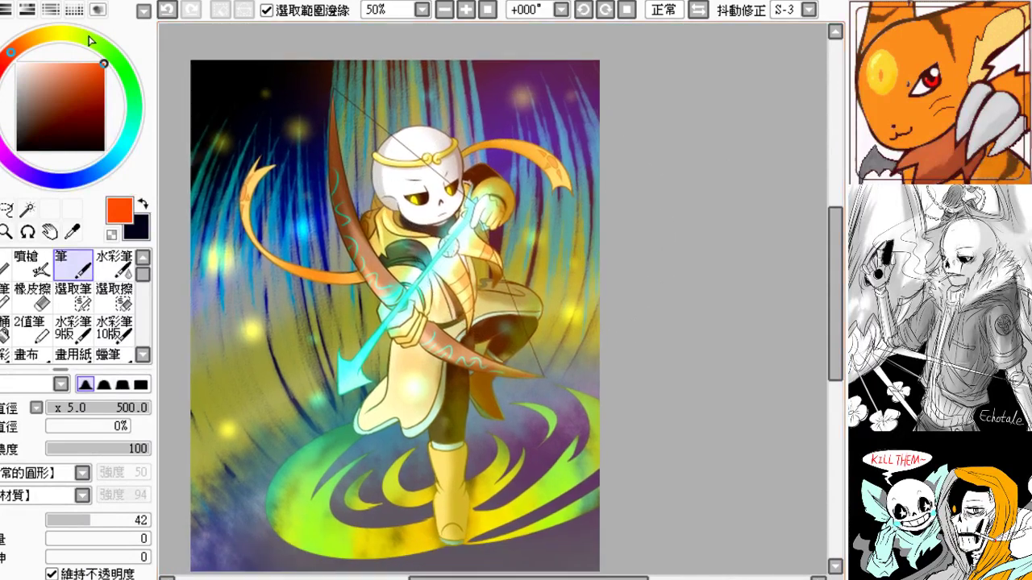
drag(69, 33, 107, 51)
drag(337, 155, 416, 391)
key(ctrl+z)
drag(322, 237, 363, 230)
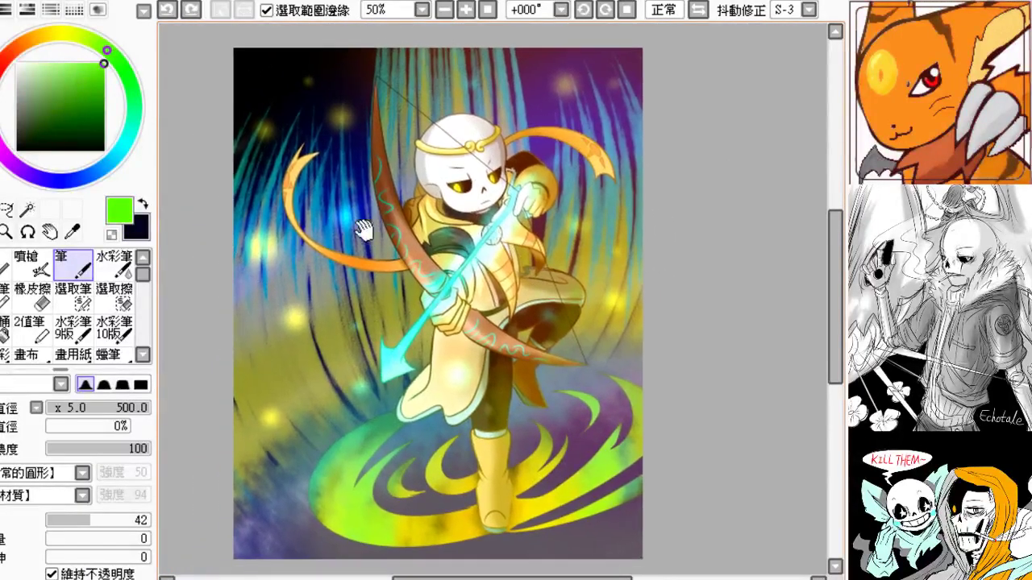
- Choose a pure blue and brush it over the background and ground swirls on the arrowhead side, undoing the first stroke
click(64, 180)
drag(381, 119, 324, 287)
key(ctrl+z)
mouse_move(360, 129)
mouse_down()
mouse_move(416, 417)
mouse_move(413, 144)
mouse_move(431, 145)
mouse_move(272, 385)
mouse_move(270, 419)
mouse_move(302, 431)
mouse_move(315, 484)
mouse_up()
mouse_move(408, 359)
mouse_down()
mouse_move(363, 378)
mouse_move(413, 308)
mouse_up()
drag(399, 250, 382, 296)
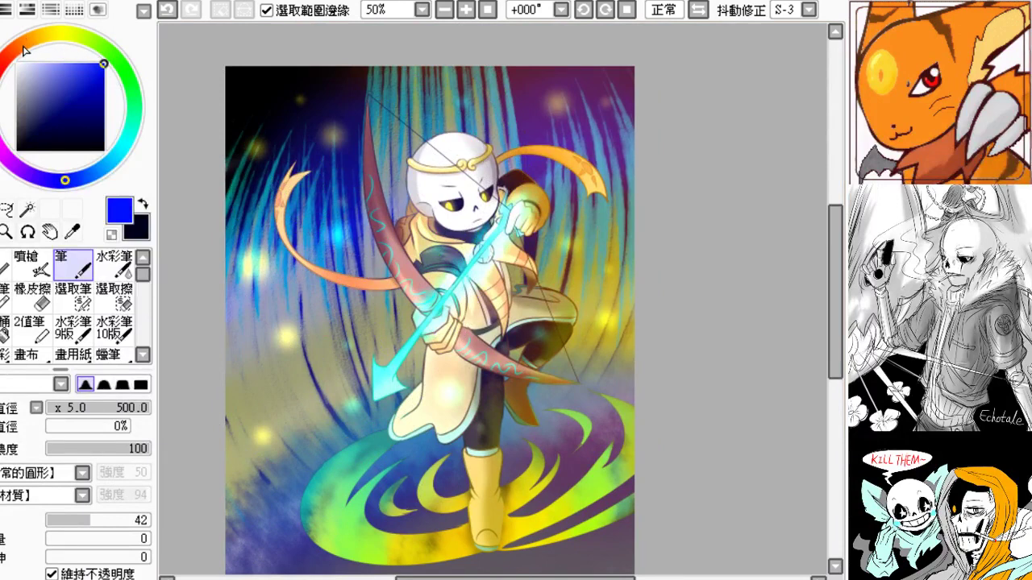
- Choose a bright green and try it over the dark upper corner of the background, undoing the stroke
click(108, 50)
mouse_move(304, 84)
mouse_down()
mouse_move(239, 112)
mouse_move(373, 112)
mouse_up()
drag(387, 328, 387, 317)
key(ctrl+z)
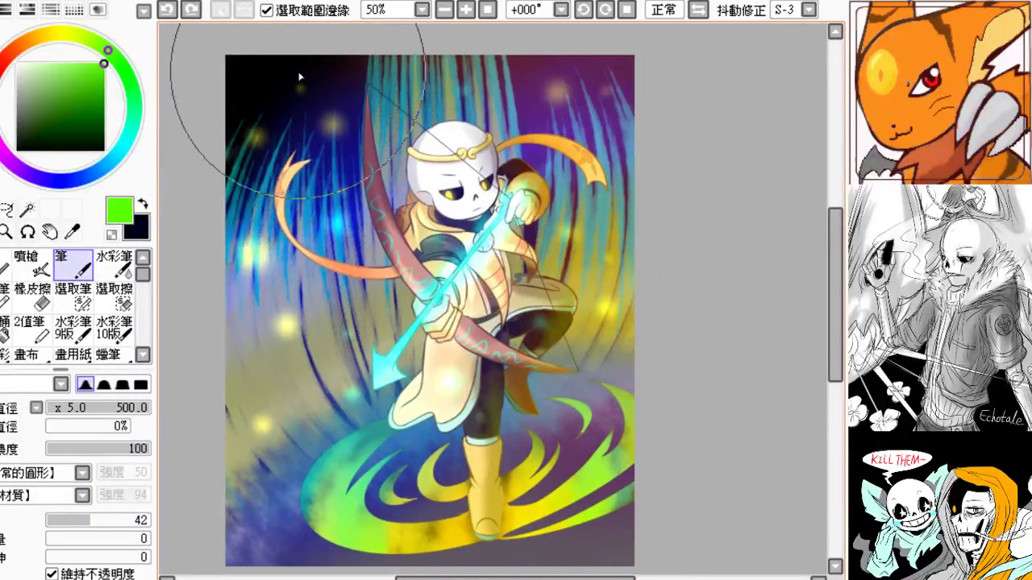
- Examine the overall colour balance of the painting at 33.33% and 50% zoom, undoing the last colour changes
click(443, 10)
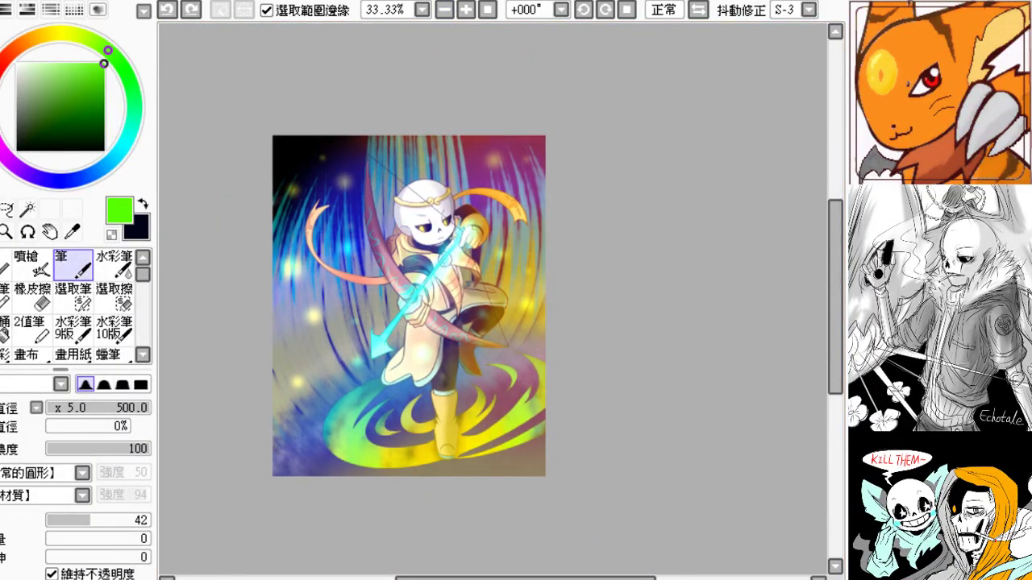
click(487, 10)
drag(460, 170, 355, 179)
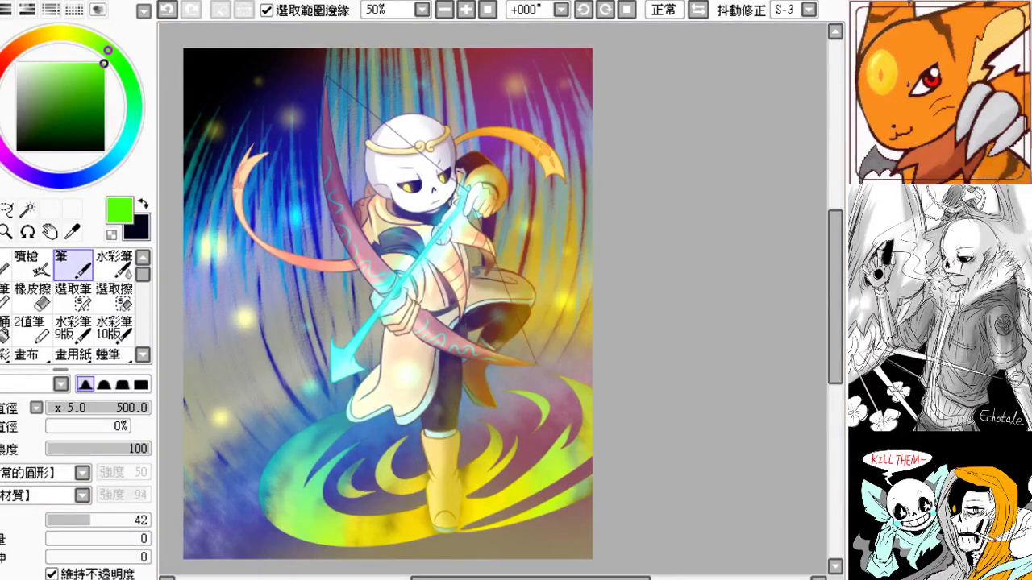
key(ctrl+z)
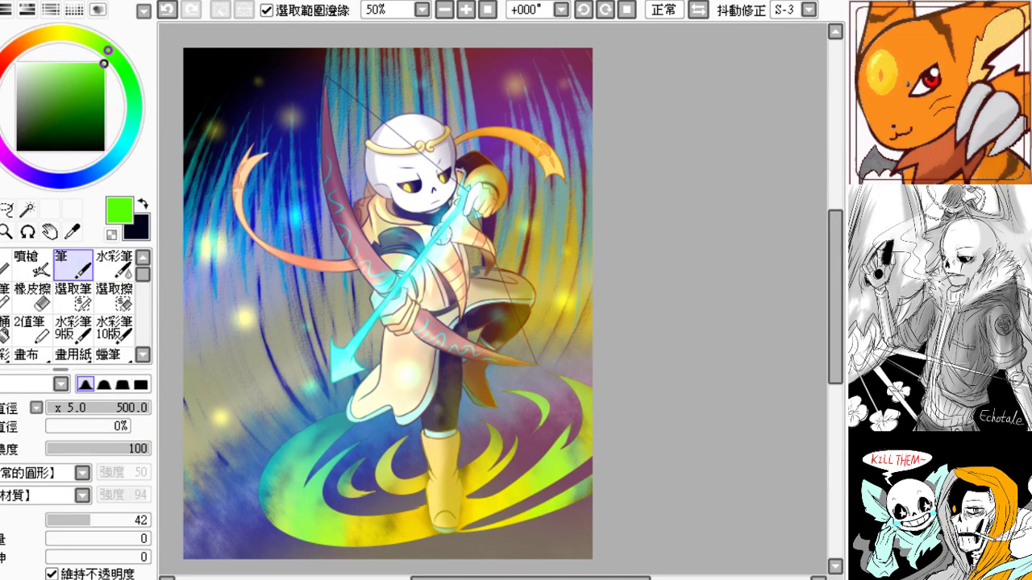
key(ctrl+z)
mouse_move(437, 191)
mouse_down()
mouse_move(458, 227)
mouse_move(412, 103)
mouse_move(426, 135)
mouse_up()
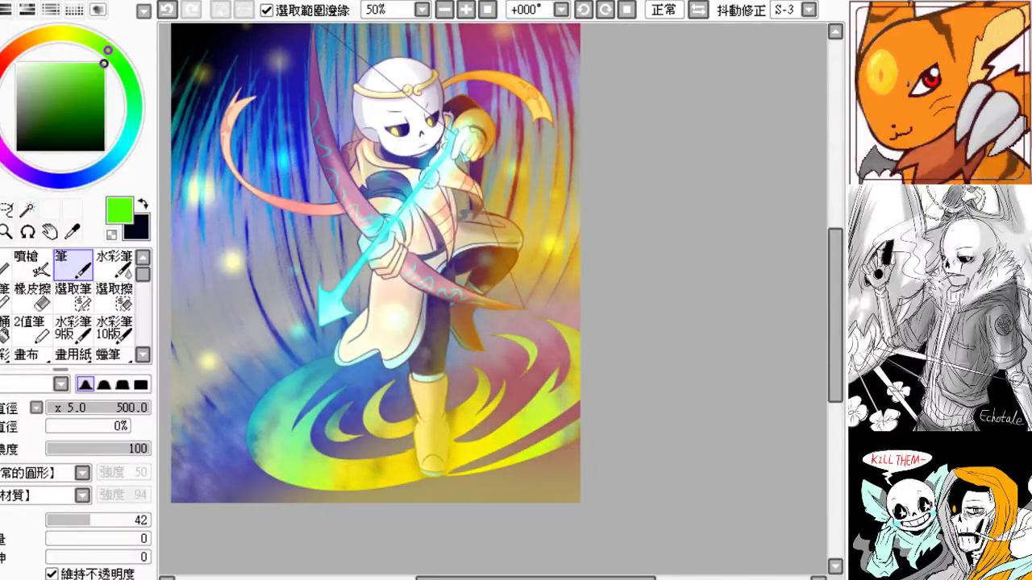
mouse_move(492, 24)
mouse_down()
mouse_move(373, 145)
mouse_move(398, 145)
mouse_up()
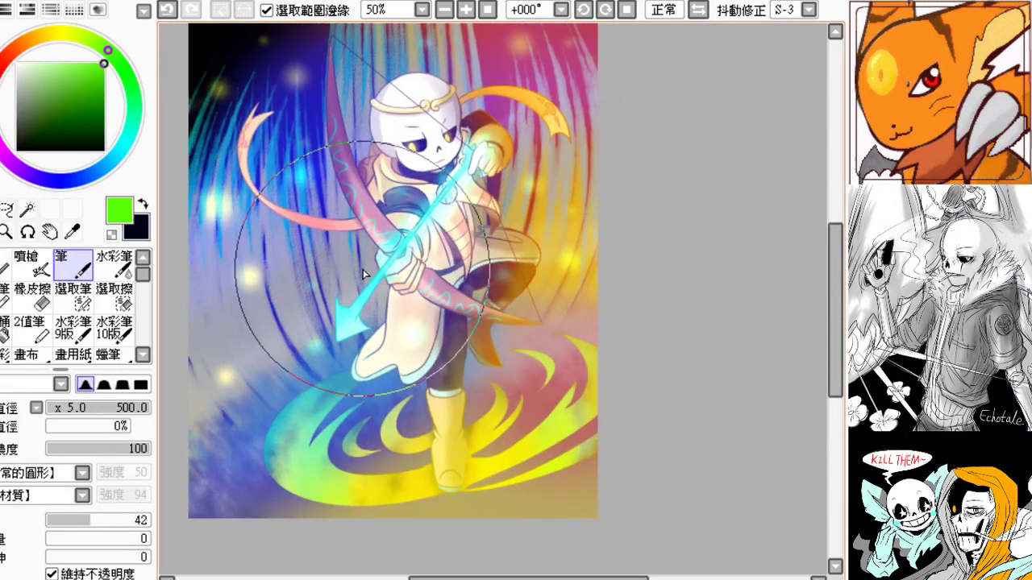
click(444, 9)
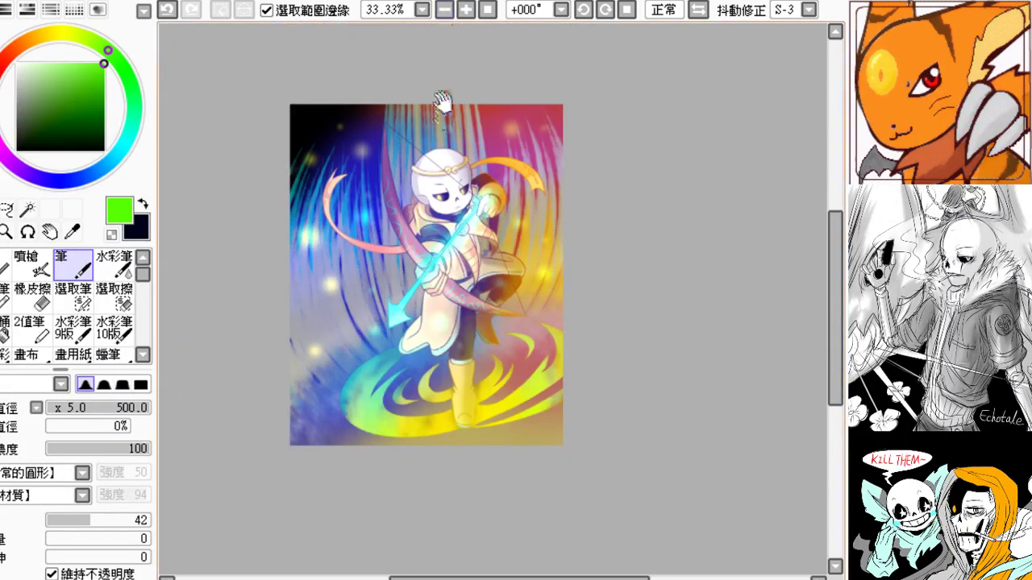
drag(428, 136, 417, 157)
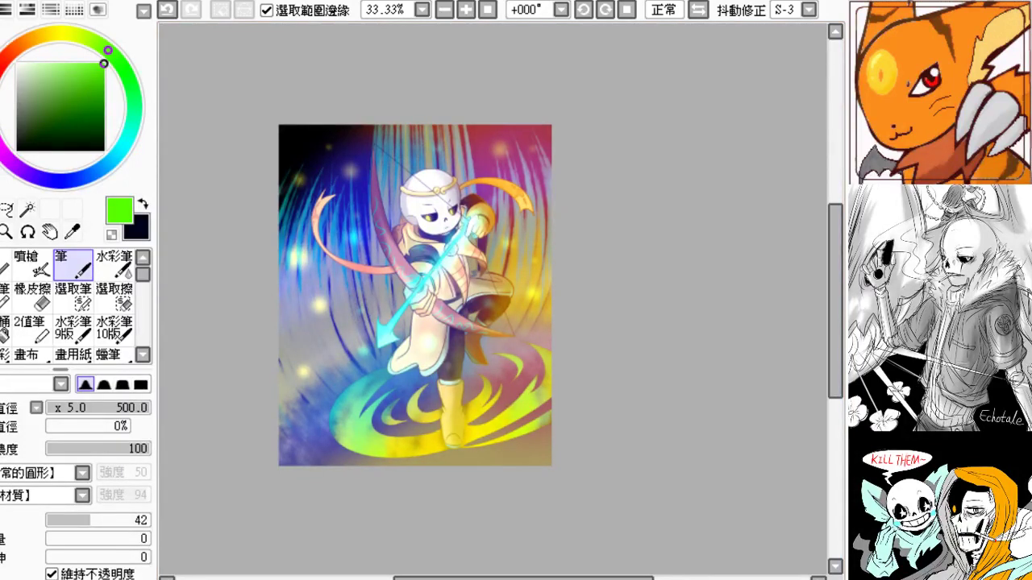
drag(309, 321, 307, 284)
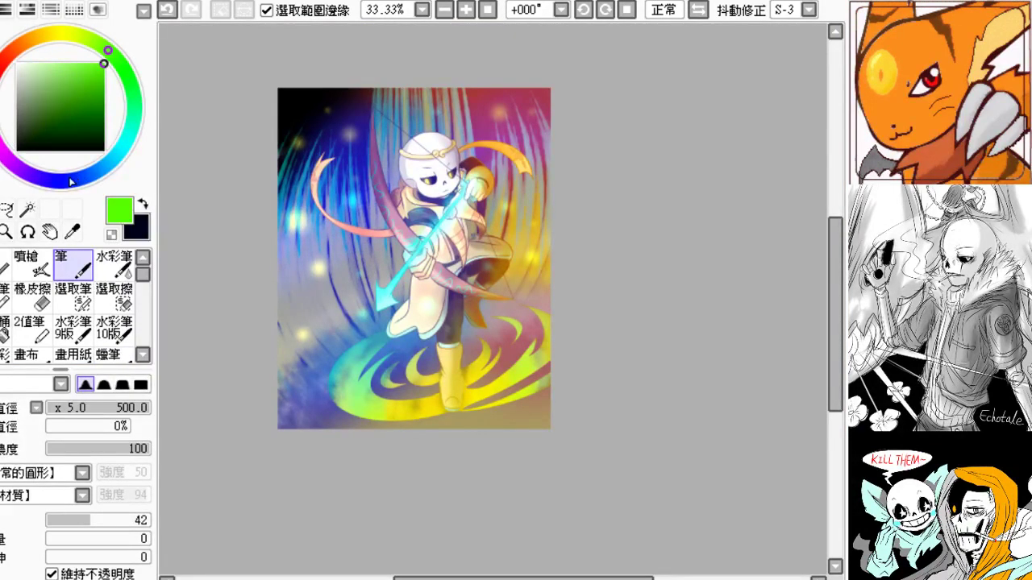
- Choose a dark purple and try soft strokes over the archer's torso and legs, undoing each one
drag(18, 150, 8, 161)
drag(78, 103, 74, 117)
drag(420, 240, 412, 264)
drag(409, 181, 443, 260)
key(ctrl+z)
drag(439, 318, 447, 290)
key(ctrl+z)
mouse_move(460, 236)
mouse_down()
mouse_move(448, 270)
mouse_move(452, 387)
mouse_up()
key(ctrl+z)
key(ctrl+z)
- Brush dark purple down the archer from head to boot, comparing the painting with and without the stroke
mouse_move(429, 175)
mouse_down()
mouse_move(444, 262)
mouse_move(442, 425)
mouse_up()
key(ctrl+z)
key(ctrl+y)
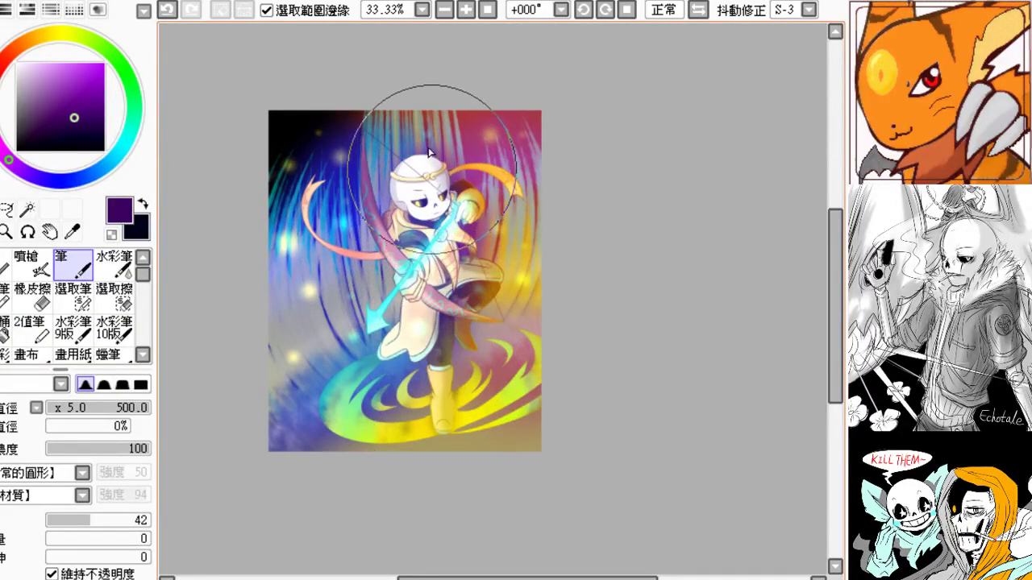
key(ctrl+z)
key(ctrl+y)
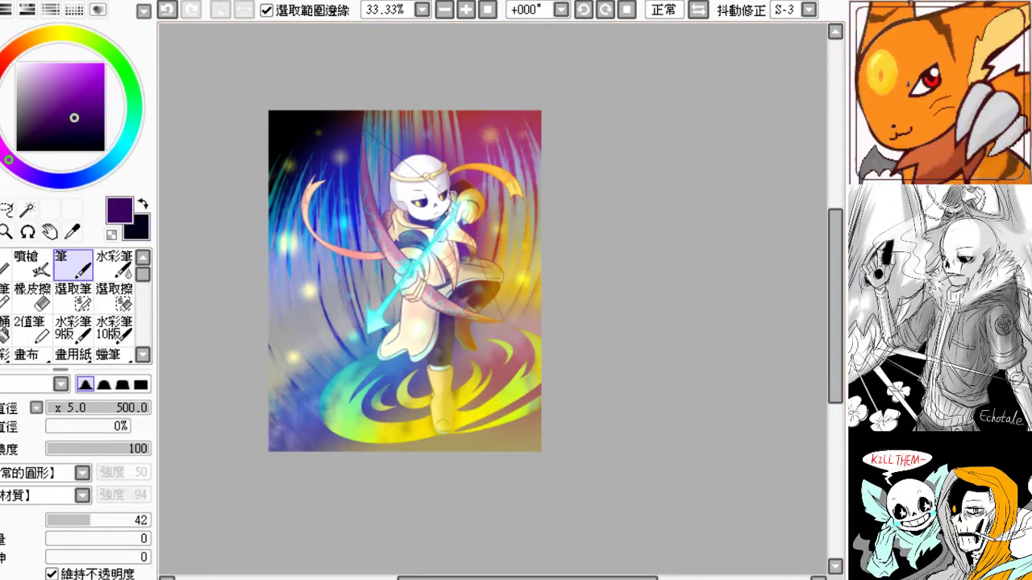
- Brush dark purple from the head toward the raised leg, undoing and redoing the stroke to compare before keeping it
drag(432, 171, 477, 253)
key(ctrl+z)
key(ctrl+y)
key(ctrl+z)
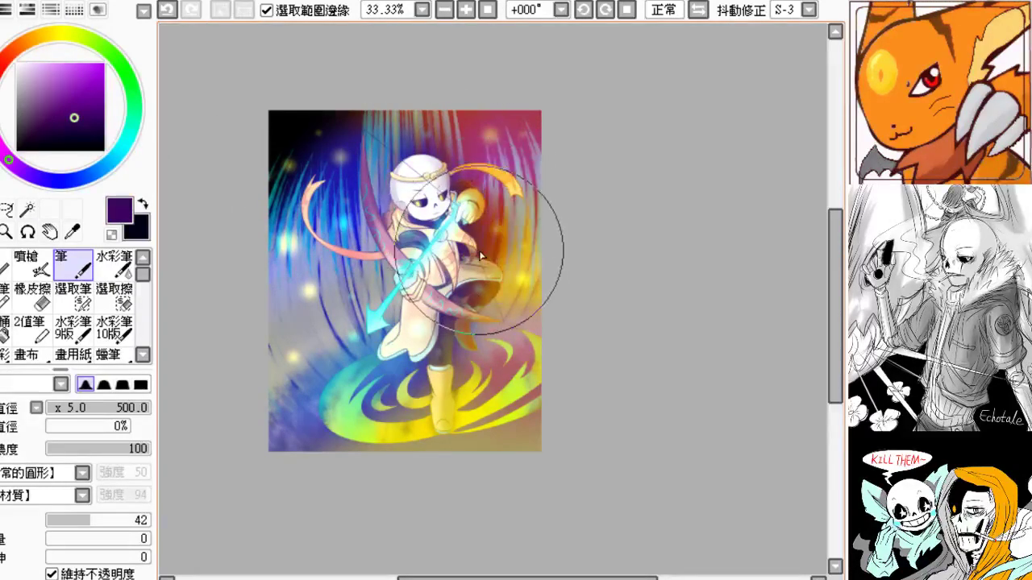
key(ctrl+y)
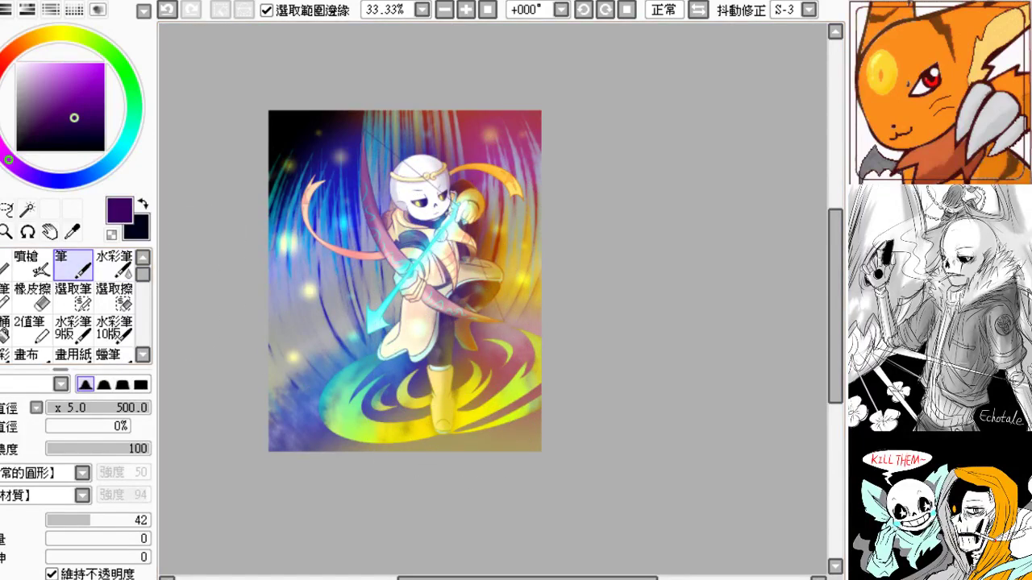
- Examine the colours of the archer, background and ground swirls at 50% and 33.33% zoom
scroll(468, 230, up, 2)
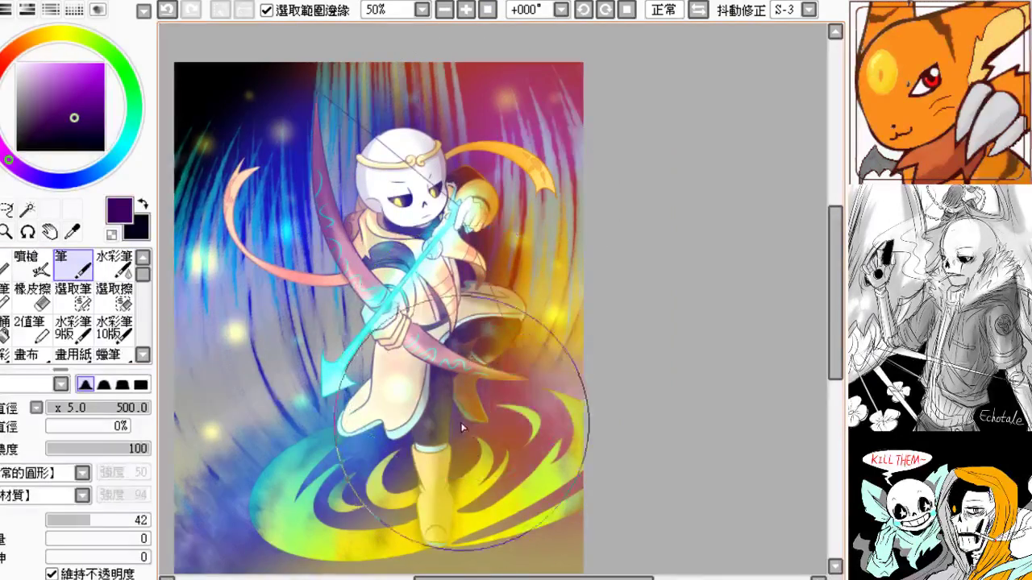
drag(441, 514, 448, 503)
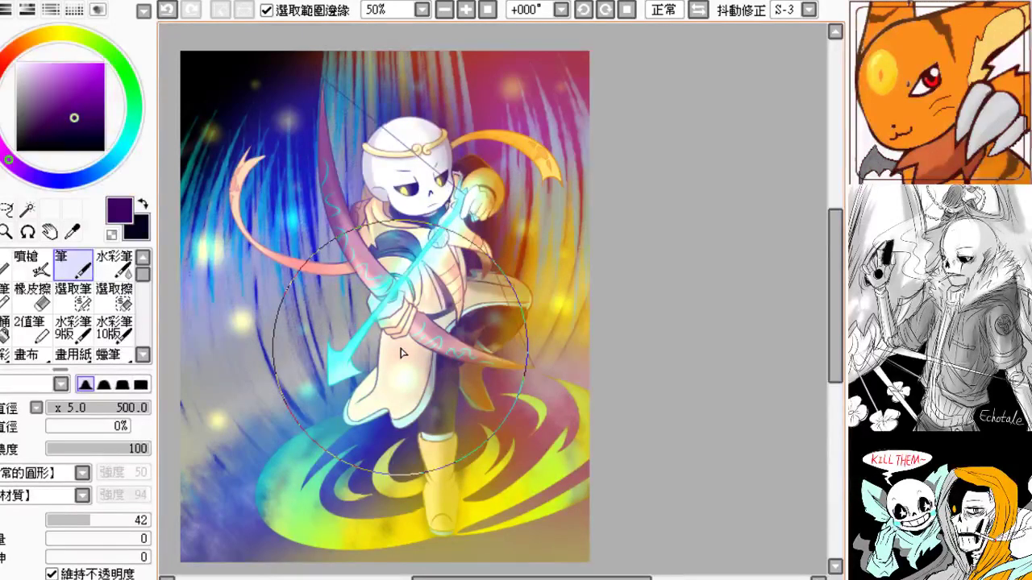
mouse_move(403, 353)
mouse_down()
mouse_move(402, 326)
mouse_move(392, 329)
mouse_up()
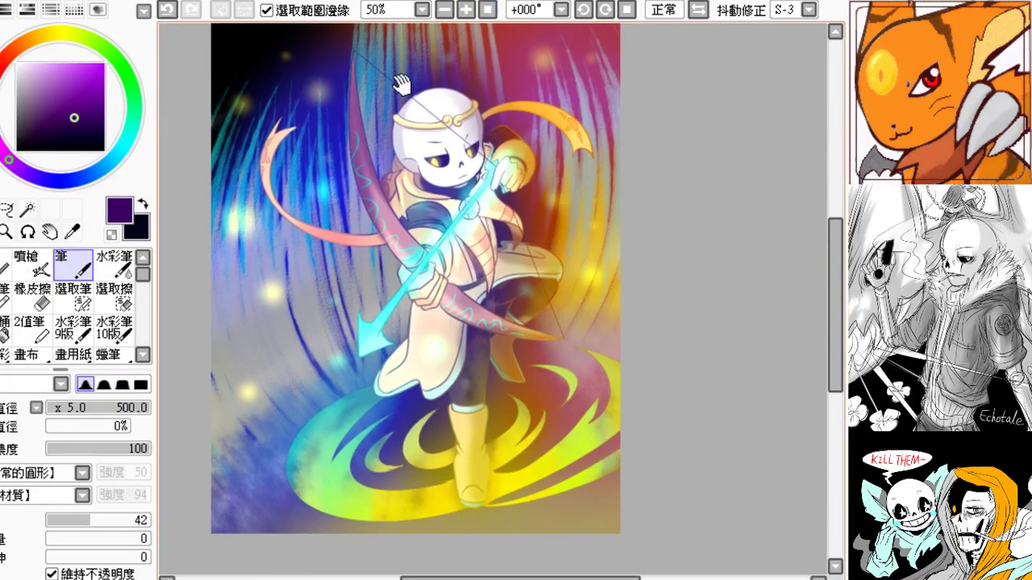
click(444, 10)
drag(413, 113, 366, 116)
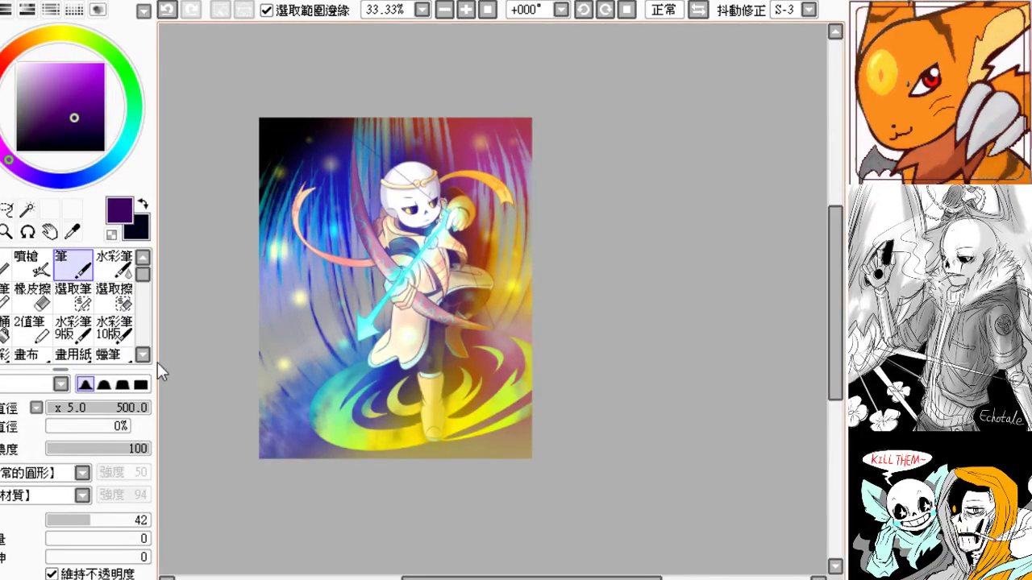
drag(353, 312, 330, 317)
click(486, 10)
drag(445, 176, 390, 184)
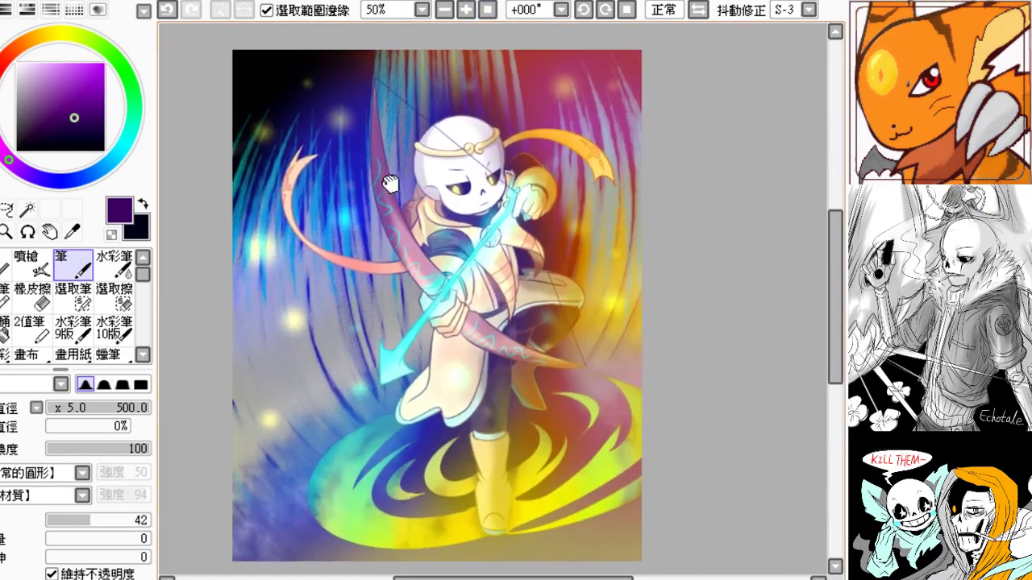
- Brush dark purple across the ground below the archer's boot toward the painting's lower corner, checking it at 33.33% and 50% zoom
click(444, 10)
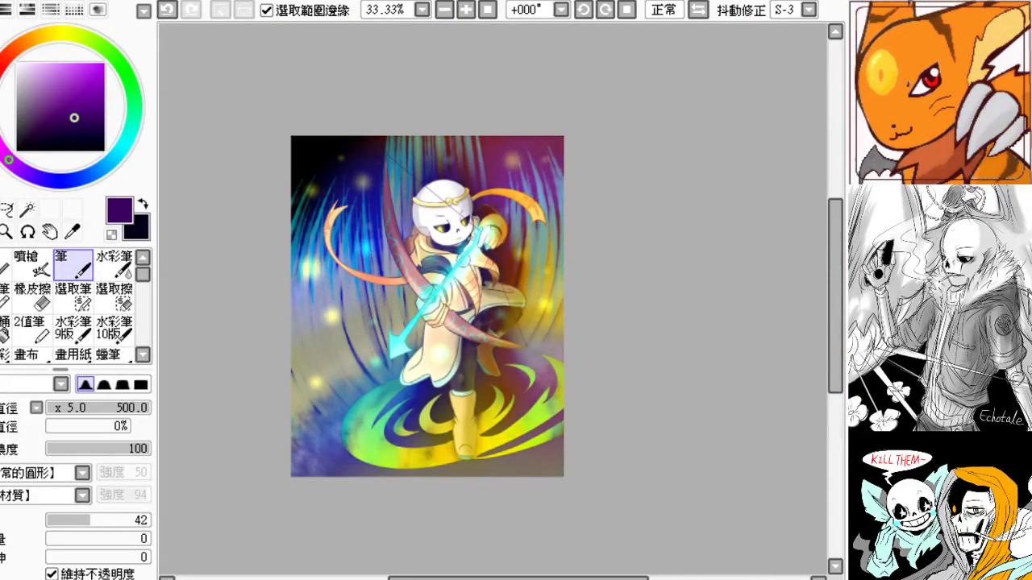
drag(460, 468, 548, 461)
drag(451, 470, 535, 458)
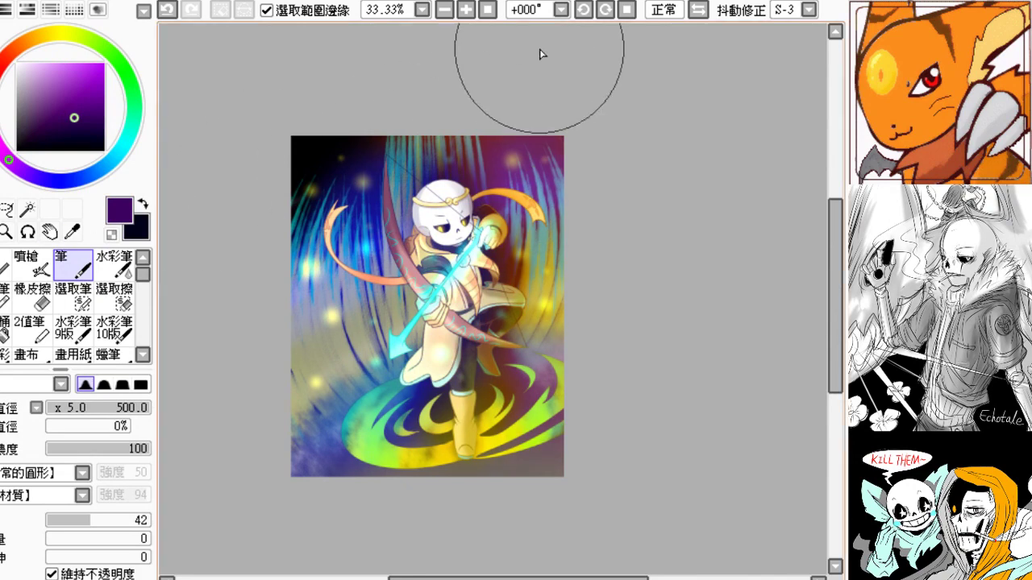
click(487, 10)
drag(435, 181, 349, 173)
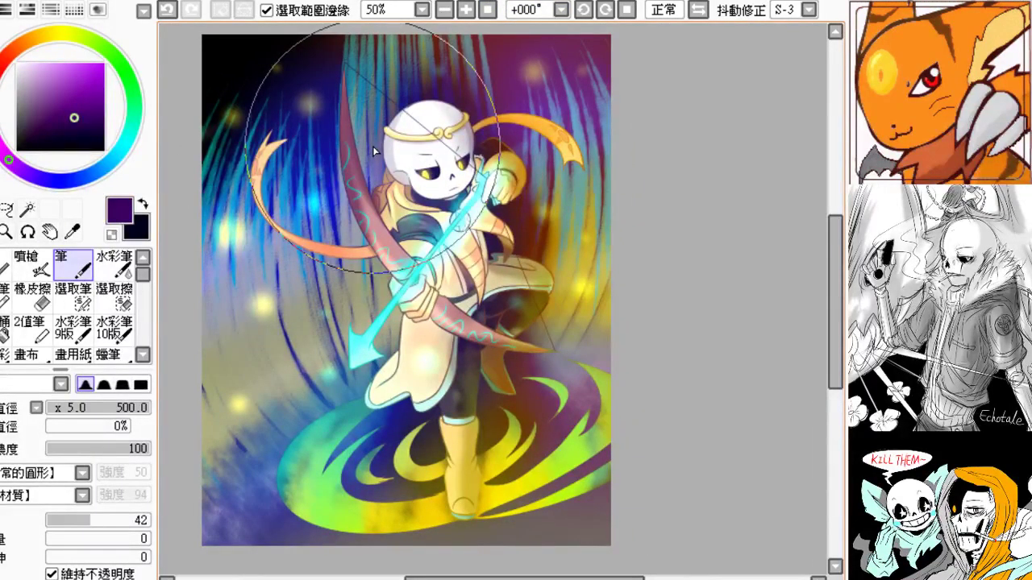
drag(207, 291, 241, 280)
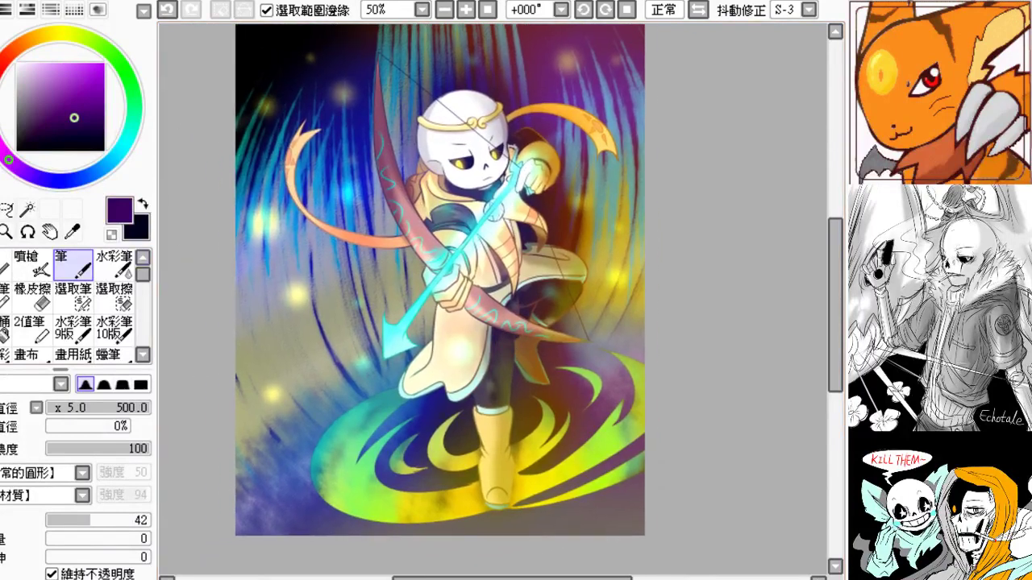
- Choose a bright cyan and set the pen brush (筆) to size 5.0
click(119, 154)
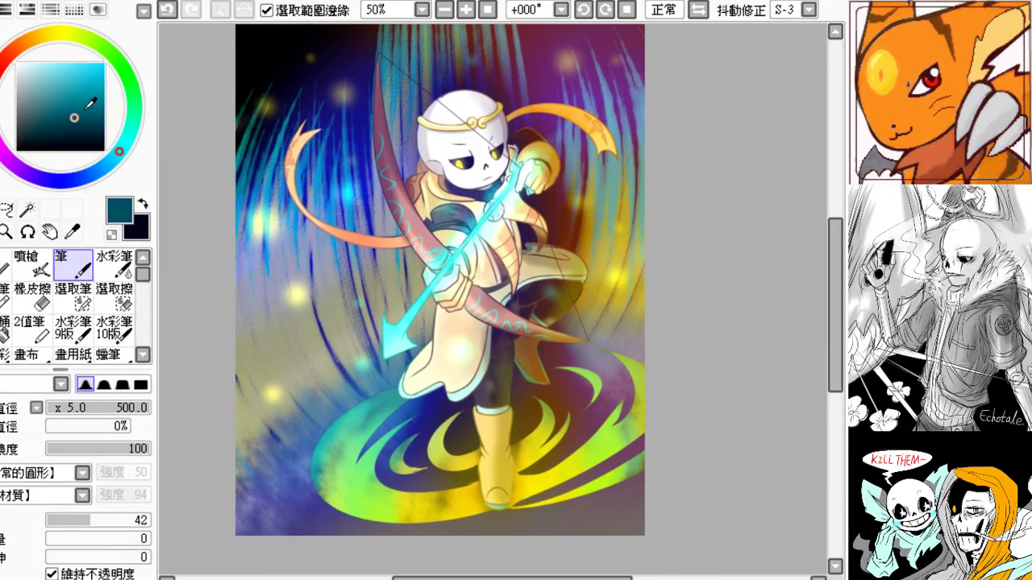
click(103, 63)
click(143, 354)
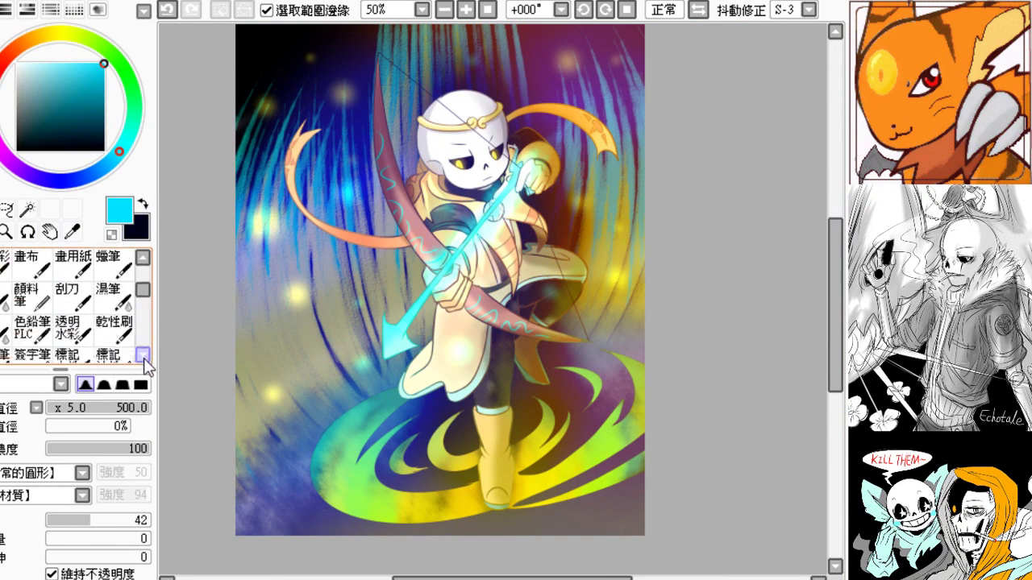
click(143, 257)
click(33, 305)
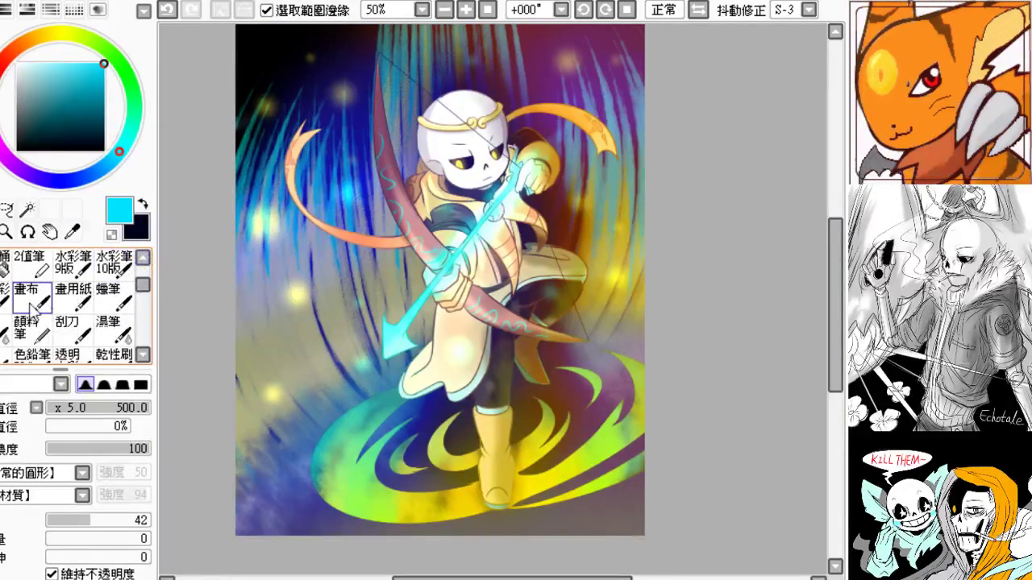
click(143, 257)
click(142, 257)
click(73, 266)
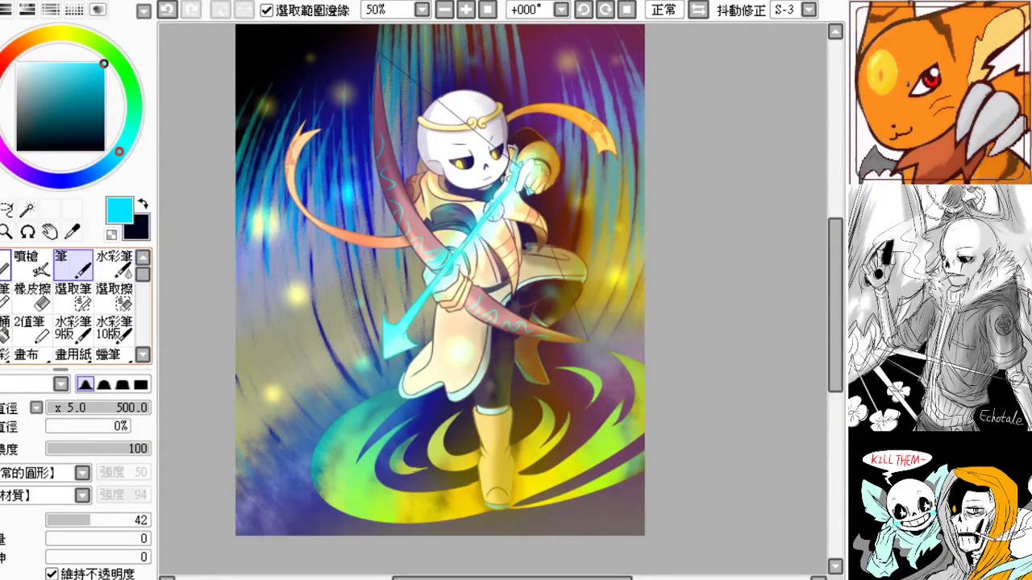
click(49, 408)
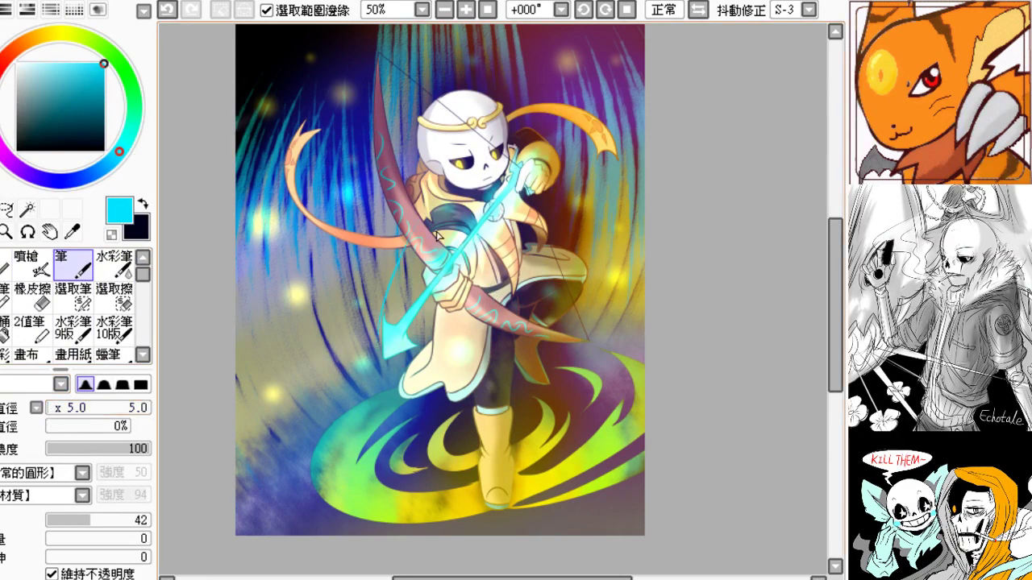
- Try thin cyan streaks between the archer's bow and the arrowhead, undoing and redoing them to compare
key(ctrl+z)
drag(379, 340, 458, 166)
key(ctrl+z)
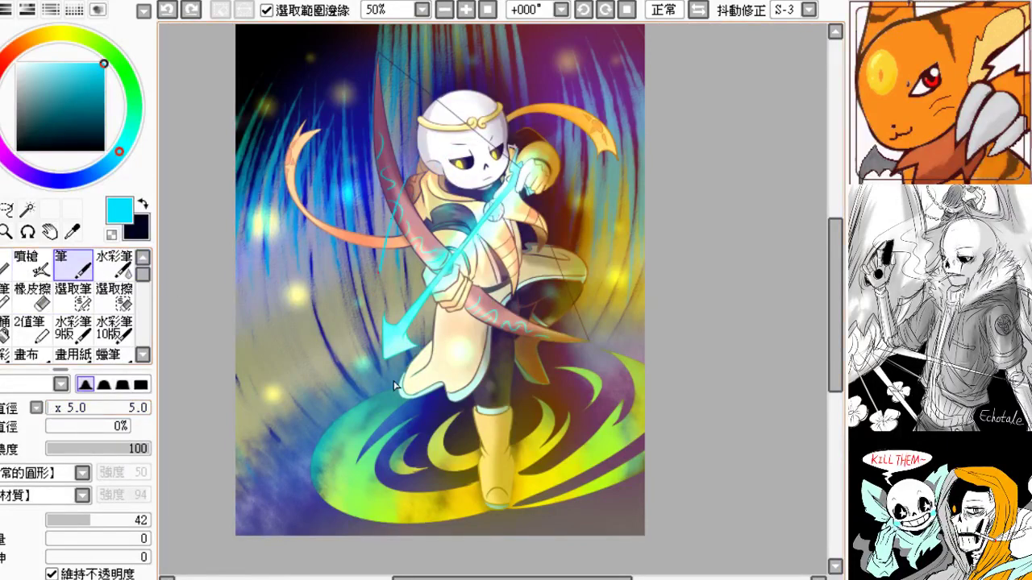
key(ctrl+z)
drag(400, 187, 388, 342)
key(ctrl+z)
drag(391, 192, 387, 338)
key(ctrl+z)
key(ctrl+y)
key(ctrl+z)
key(ctrl+y)
key(ctrl+z)
key(ctrl+y)
key(ctrl+z)
- Set the brush size to 25.0 and try thicker cyan streaks from the archer's collar toward the arrowhead, comparing each with undo and redo
click(52, 409)
key(ctrl+z)
mouse_move(425, 213)
mouse_down()
mouse_move(412, 332)
mouse_move(396, 301)
mouse_up()
key(ctrl+z)
drag(432, 173, 389, 364)
key(ctrl+z)
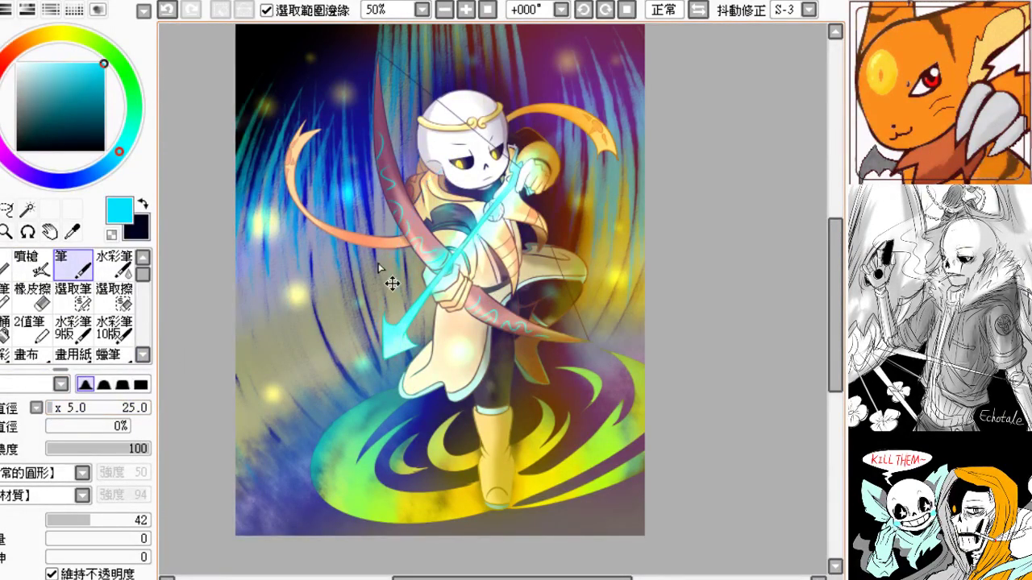
drag(439, 192, 415, 347)
key(ctrl+z)
key(ctrl+y)
key(ctrl+z)
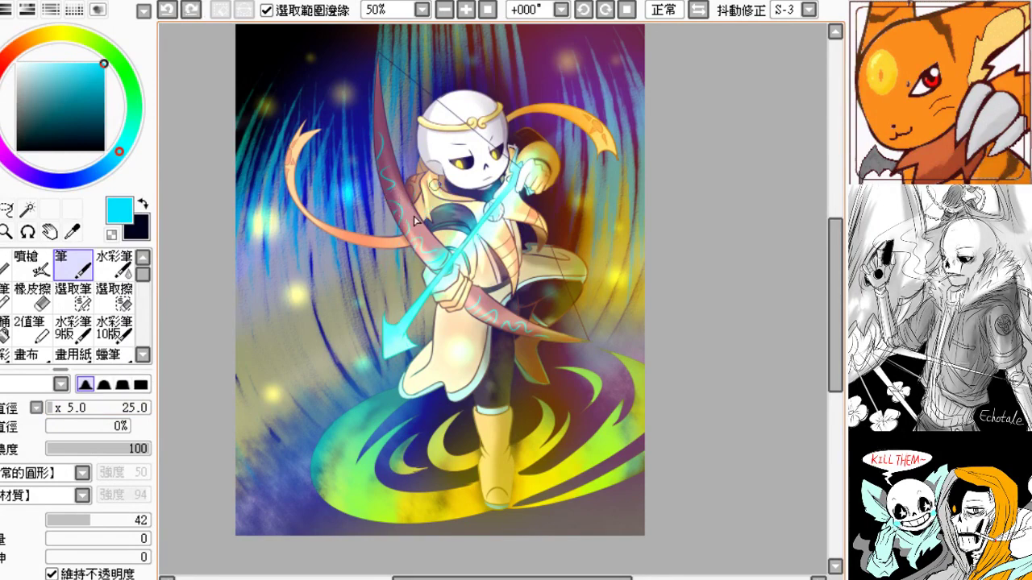
key(ctrl+y)
key(ctrl+z)
key(ctrl+y)
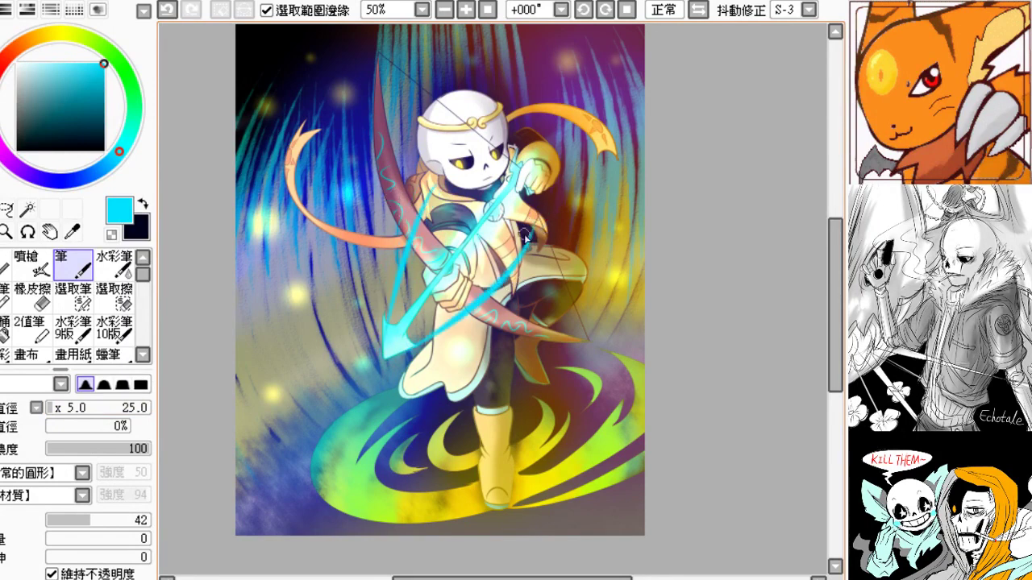
- Replace the curved stroke with cyan streaks fanning from the archer's torso to the arrowhead, comparing the painting with and without them
key(ctrl+z)
key(ctrl+z)
mouse_move(539, 227)
mouse_down()
mouse_move(375, 340)
mouse_move(407, 322)
mouse_move(386, 349)
mouse_up()
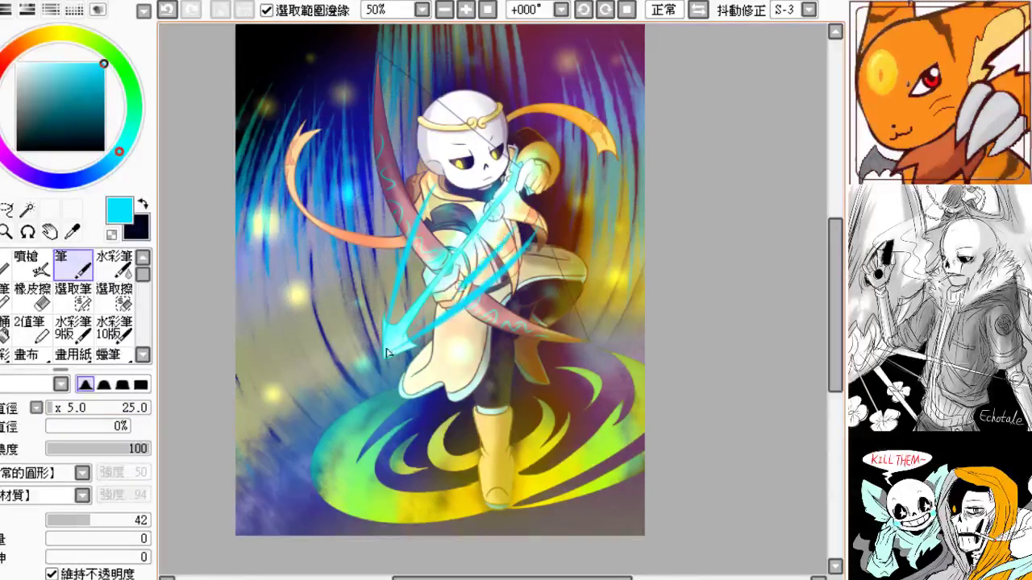
key(ctrl+z)
key(ctrl+y)
key(ctrl+z)
key(ctrl+y)
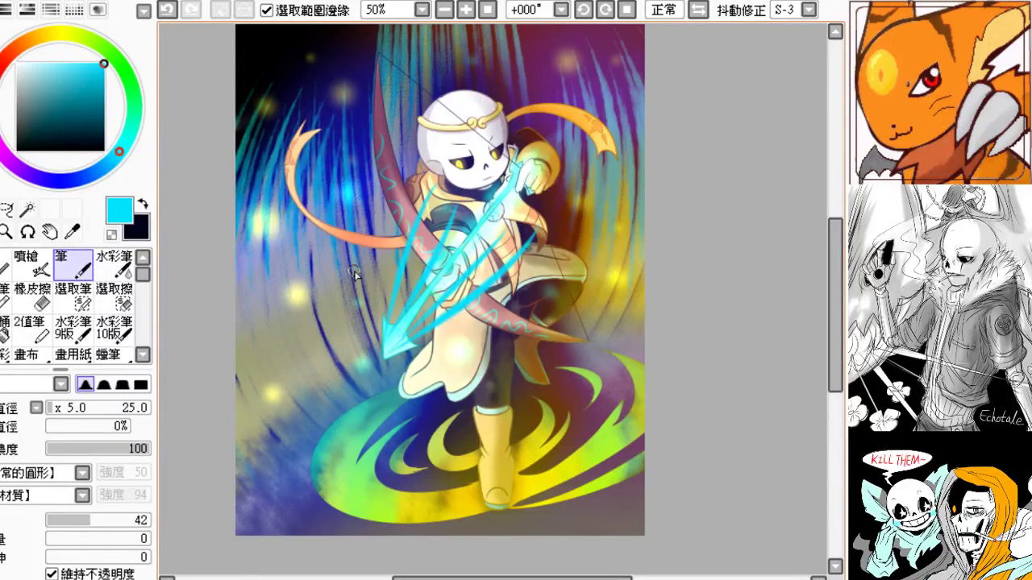
key(ctrl+z)
key(ctrl+y)
key(ctrl+z)
key(ctrl+y)
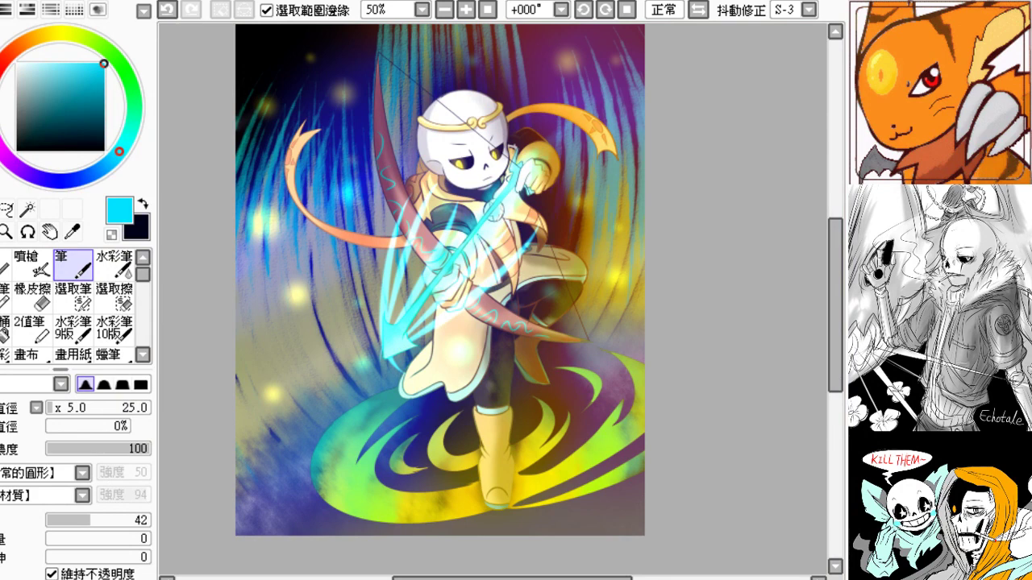
- Fade the streaks around the arrow using the eraser (橡皮擦) at size 85.0, comparing the result with undo and redo
key(e)
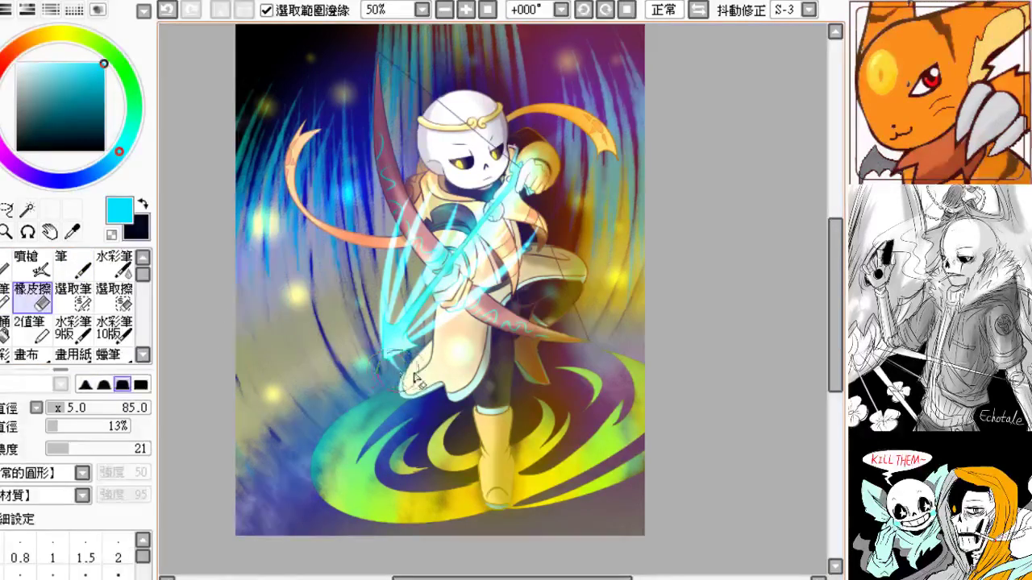
key(ctrl+y)
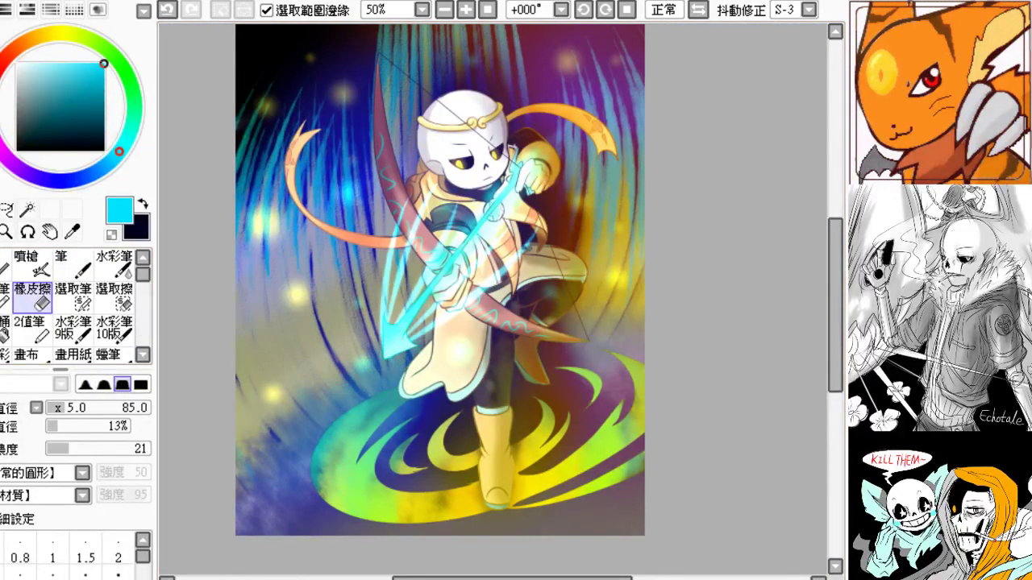
drag(401, 245, 388, 323)
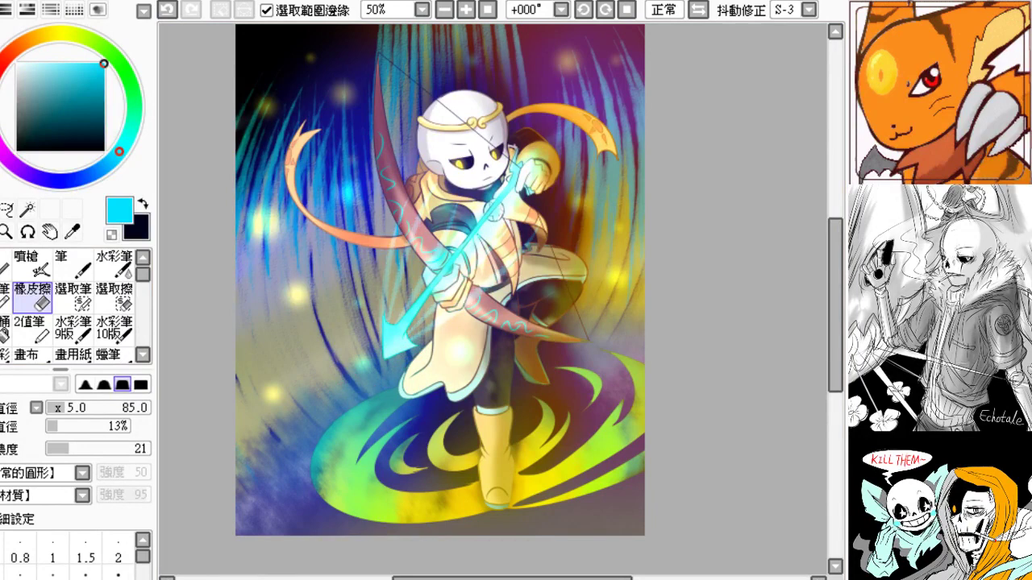
drag(407, 224, 390, 321)
key(ctrl+z)
key(ctrl+y)
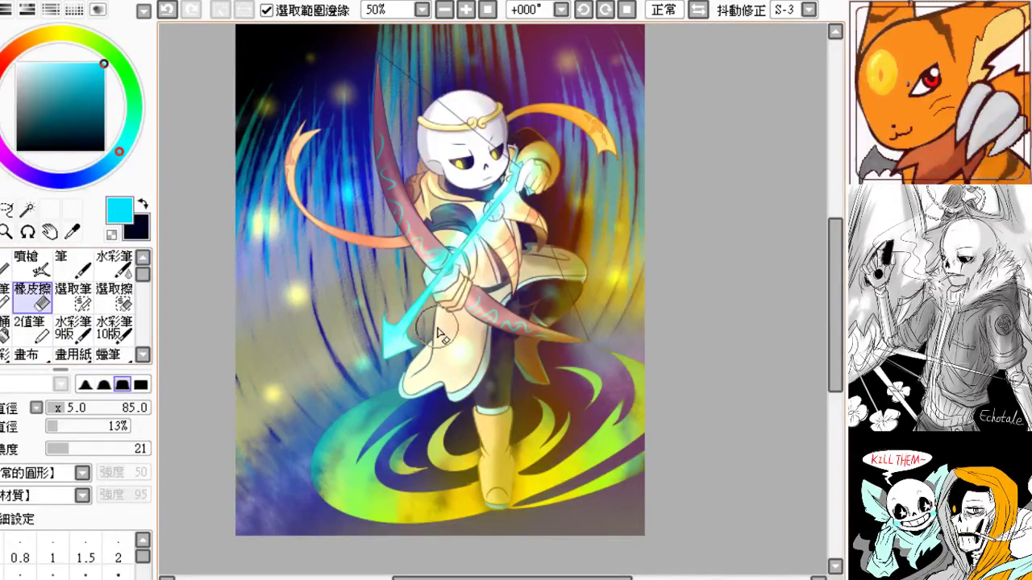
- Prepare the pencil for detail work on the arrowhead at 150% zoom, with a light cyan colour and size 15.0
click(466, 9)
click(466, 9)
click(466, 9)
drag(169, 230, 285, 239)
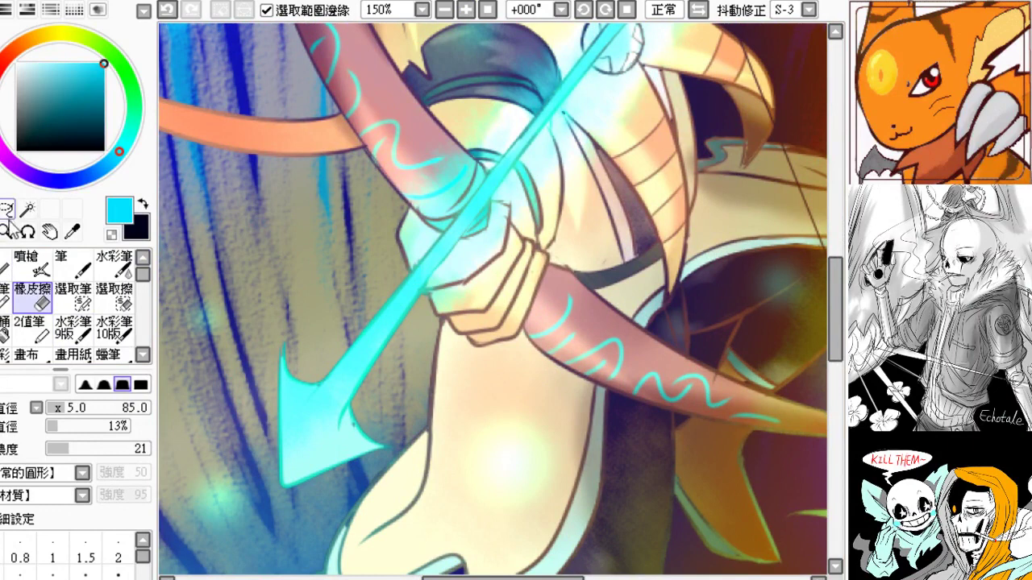
click(4, 266)
drag(57, 85, 7, 29)
key(ctrl+z)
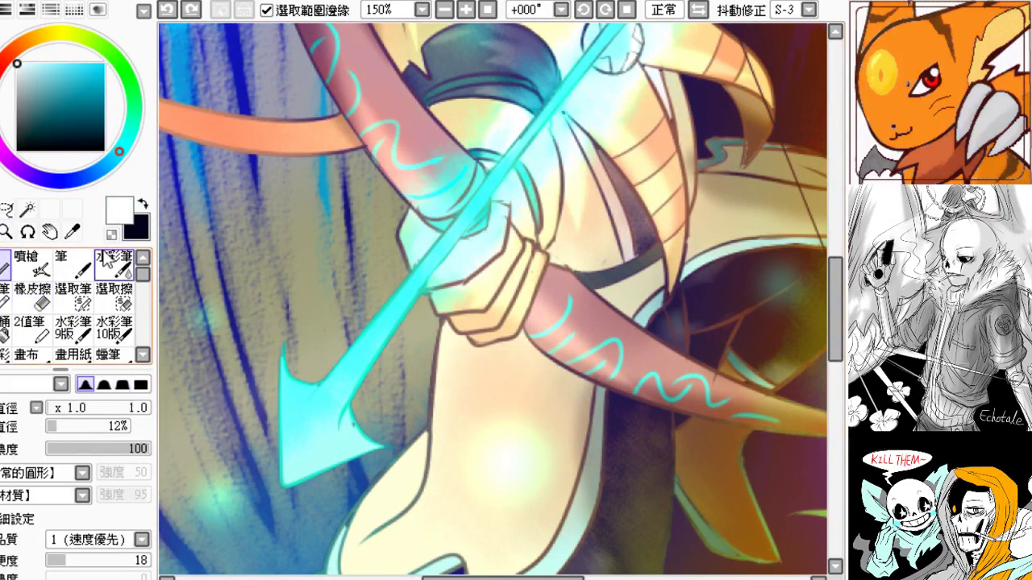
drag(53, 408, 58, 409)
mouse_move(82, 75)
mouse_down()
mouse_move(105, 44)
mouse_move(77, 43)
mouse_move(67, 61)
mouse_up()
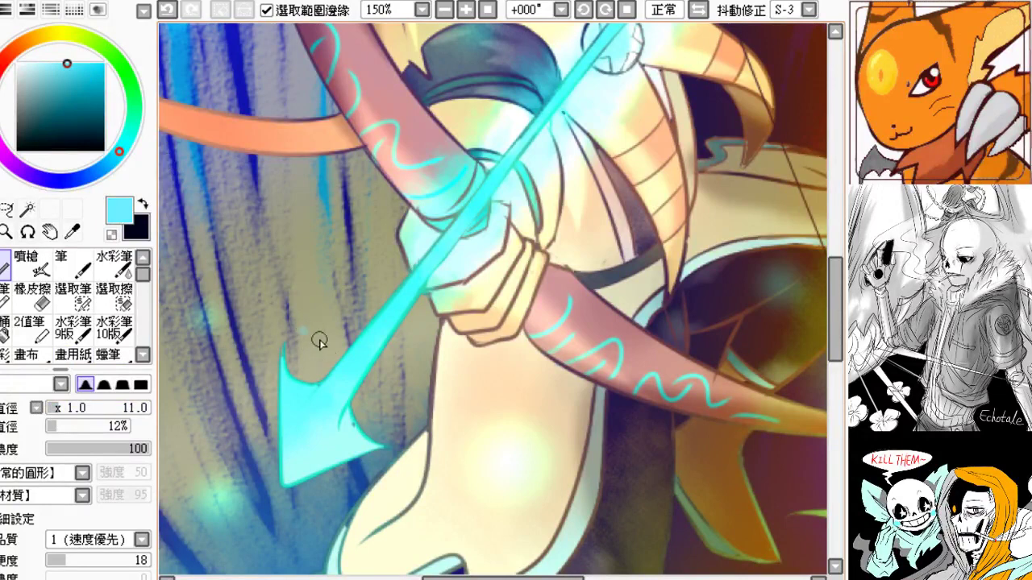
click(78, 411)
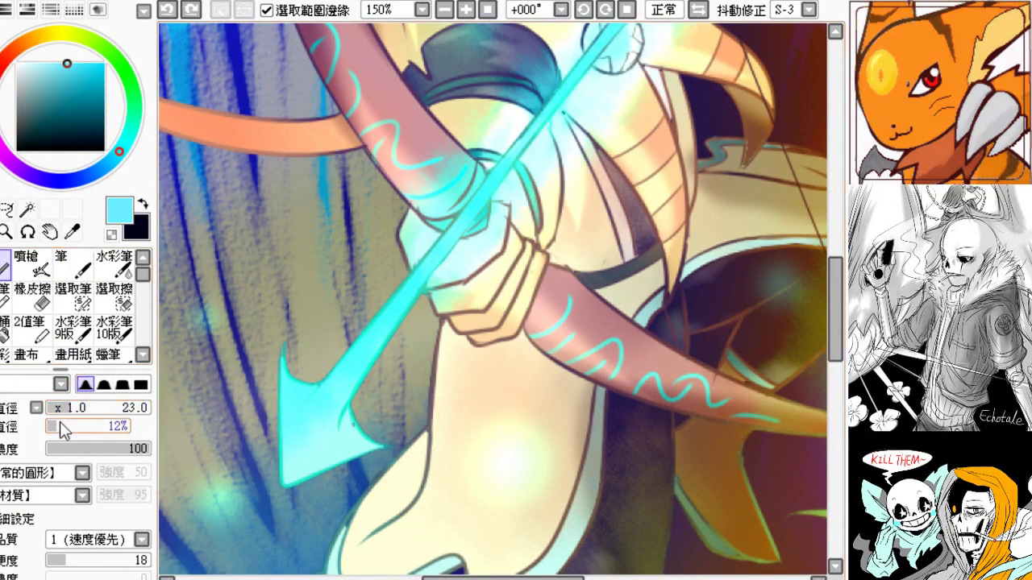
drag(63, 408, 62, 410)
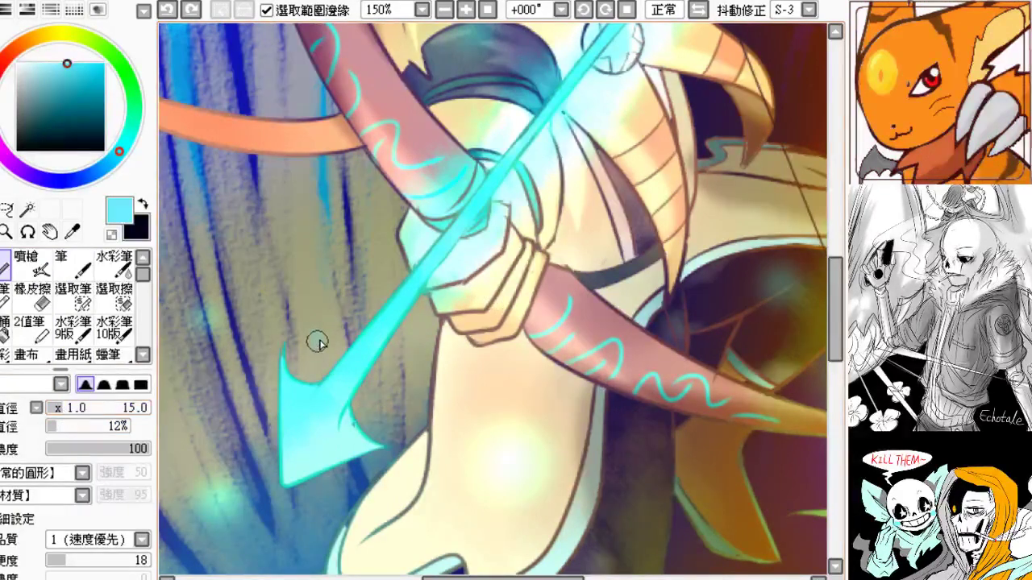
- Try single dots in light and bright cyan beside the arrowhead, undoing them and testing the pen brush instead
click(317, 341)
drag(78, 76, 103, 63)
click(306, 335)
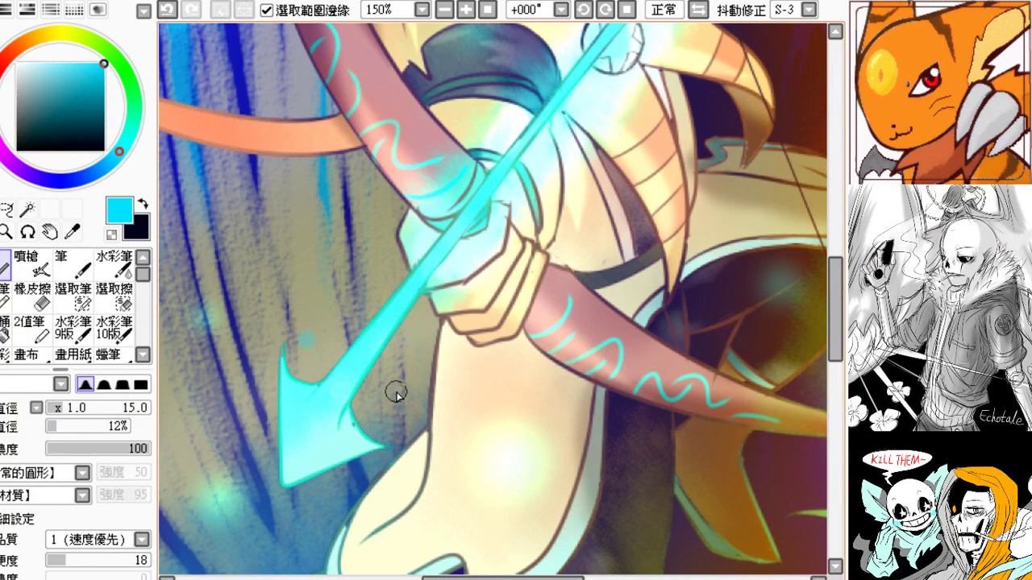
key(ctrl+z)
click(73, 262)
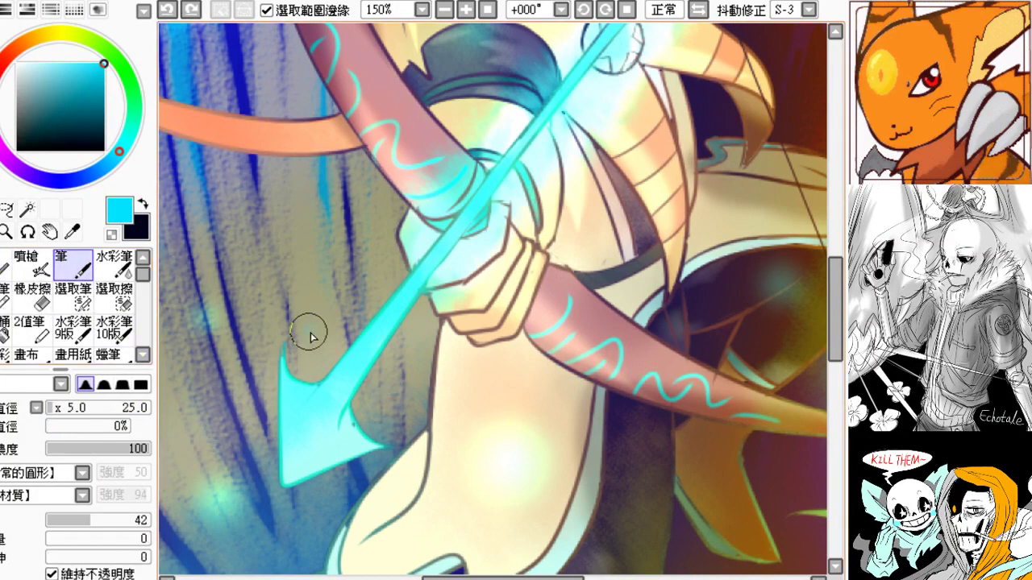
- Choose a pale cyan for the size 15.0 pencil and paint small light particles on both sides of the arrowhead
click(5, 266)
click(68, 65)
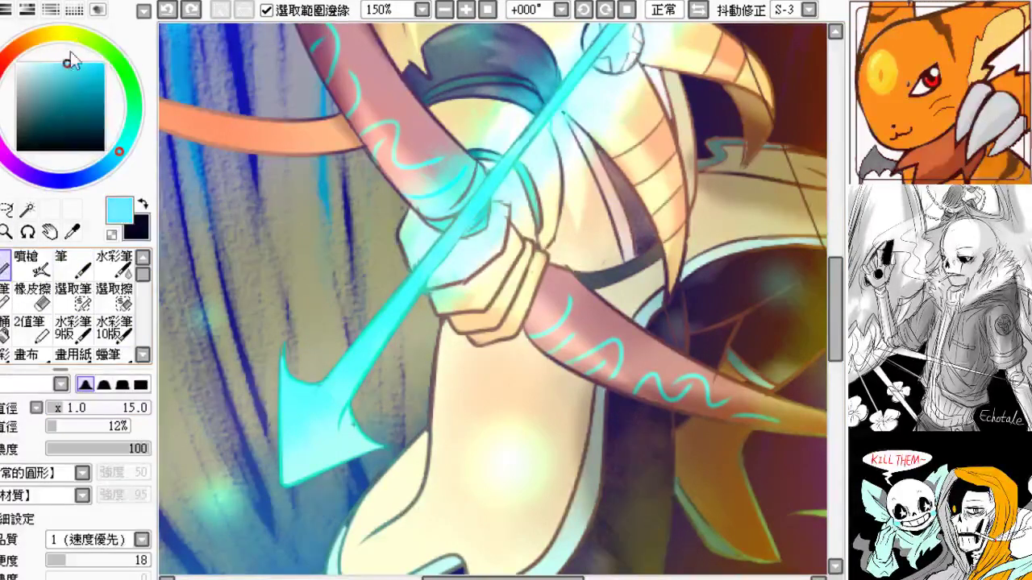
drag(66, 66, 54, 64)
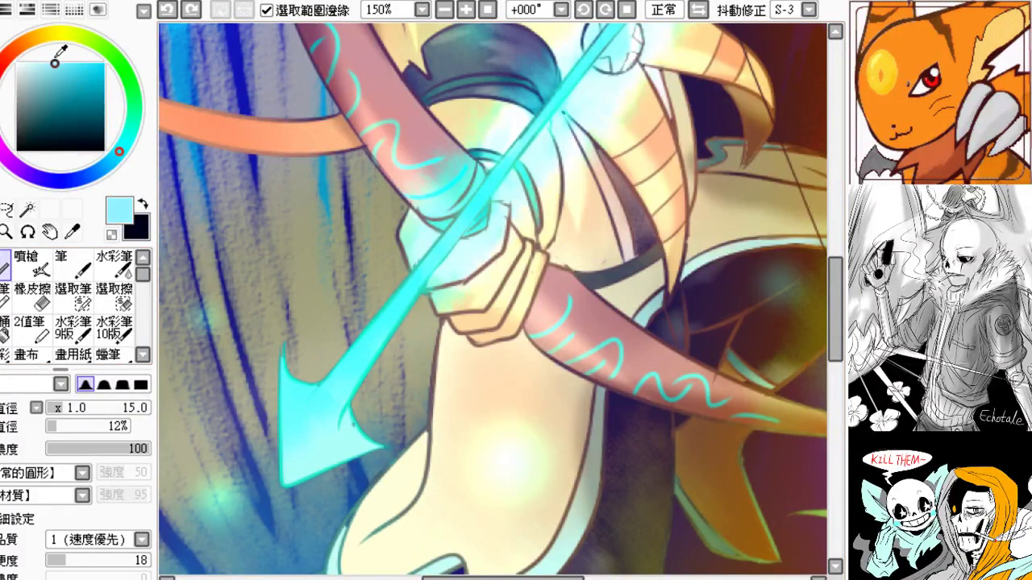
click(314, 335)
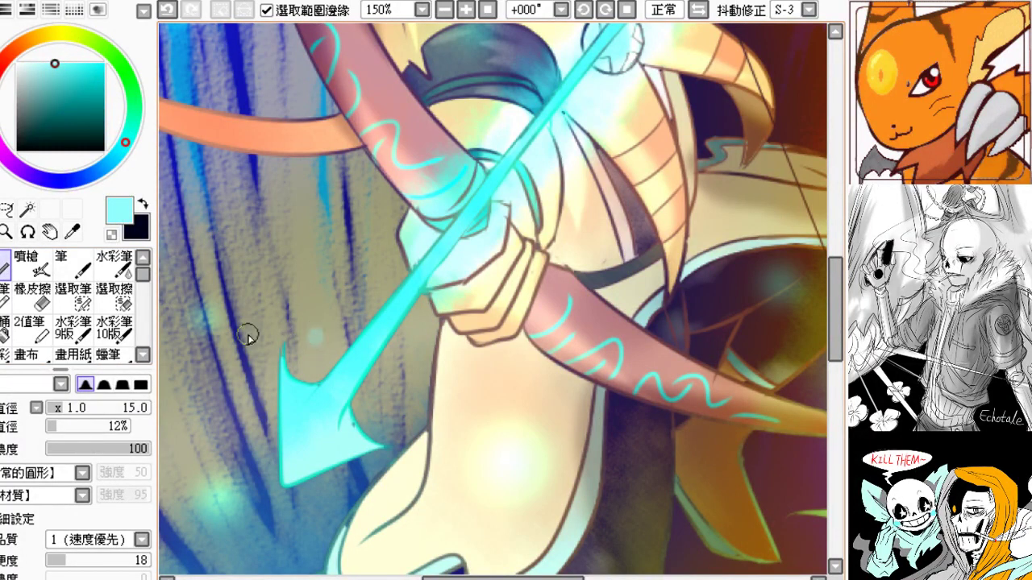
click(393, 404)
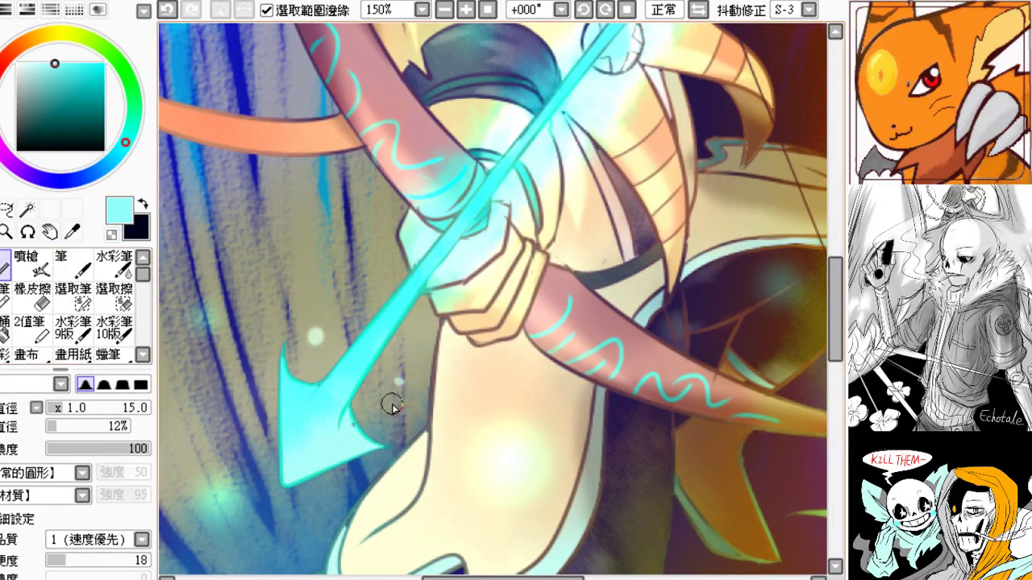
key(ctrl+z)
click(389, 401)
click(373, 419)
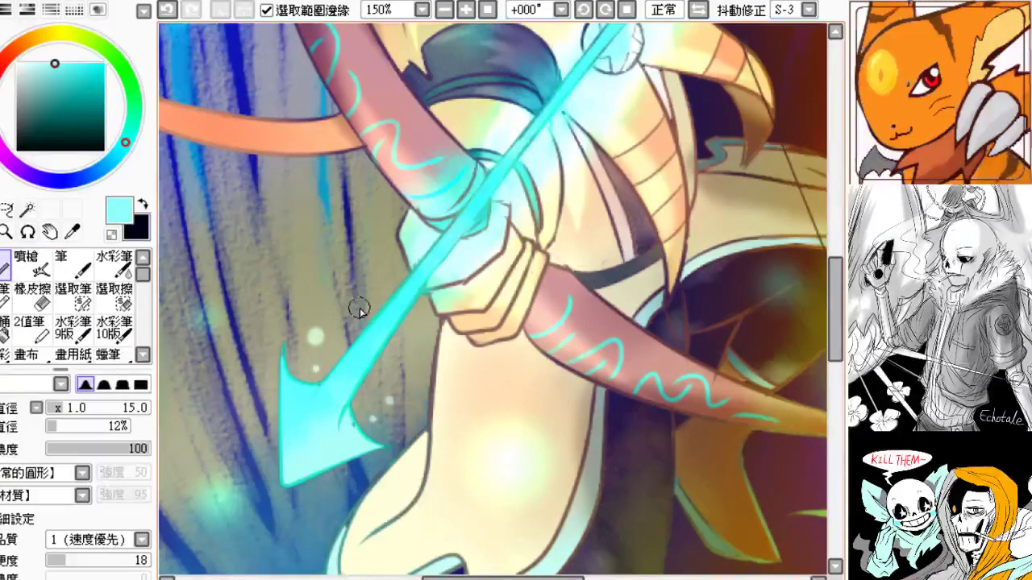
- Scatter more pale cyan particles along the arrow shaft, beside the coat edge and over the arrowhead, undoing one misplaced dot
click(333, 269)
click(410, 337)
key(ctrl+z)
click(422, 355)
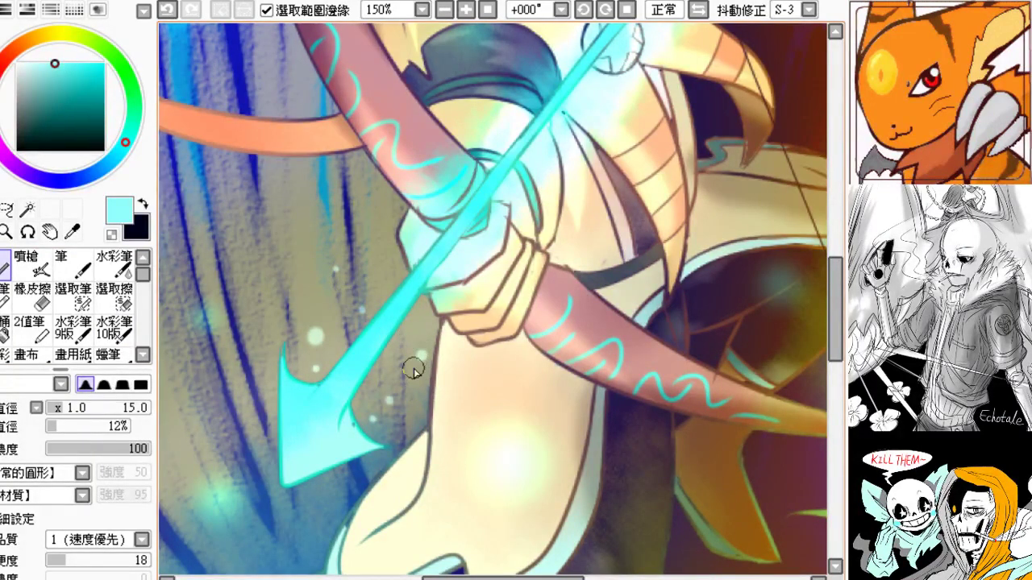
click(428, 396)
click(389, 371)
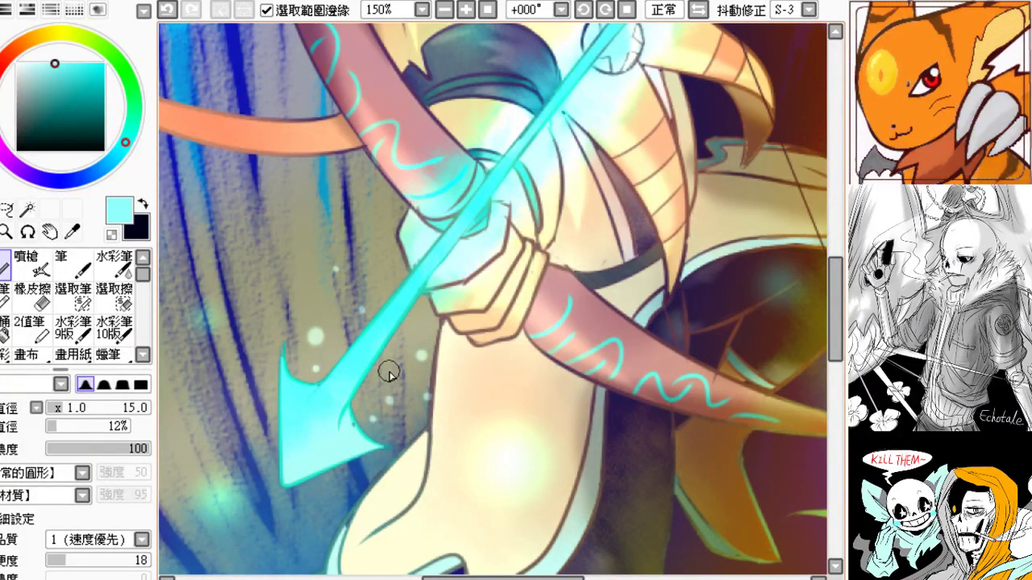
click(333, 444)
click(276, 419)
click(305, 408)
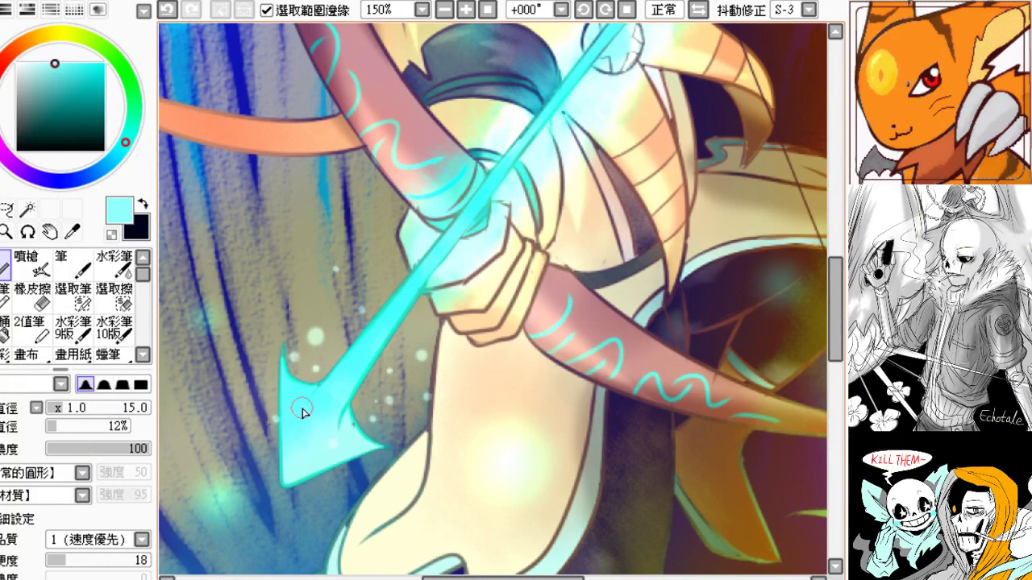
- Add more pale cyan particles beside the lower arrow shaft and over the arrowhead with the size 15.0 pencil
click(420, 326)
click(386, 286)
drag(392, 388, 401, 341)
click(317, 393)
click(315, 363)
click(333, 360)
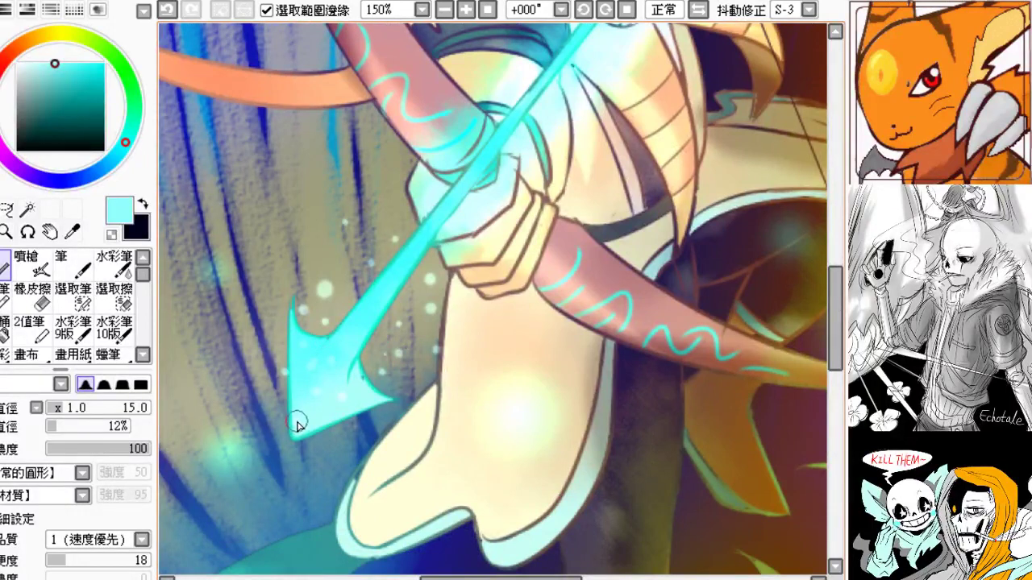
- Scatter a few pale cyan particles on the sleeve above the bow hand, beside the hand and on the coat front
scroll(326, 467, right, 2)
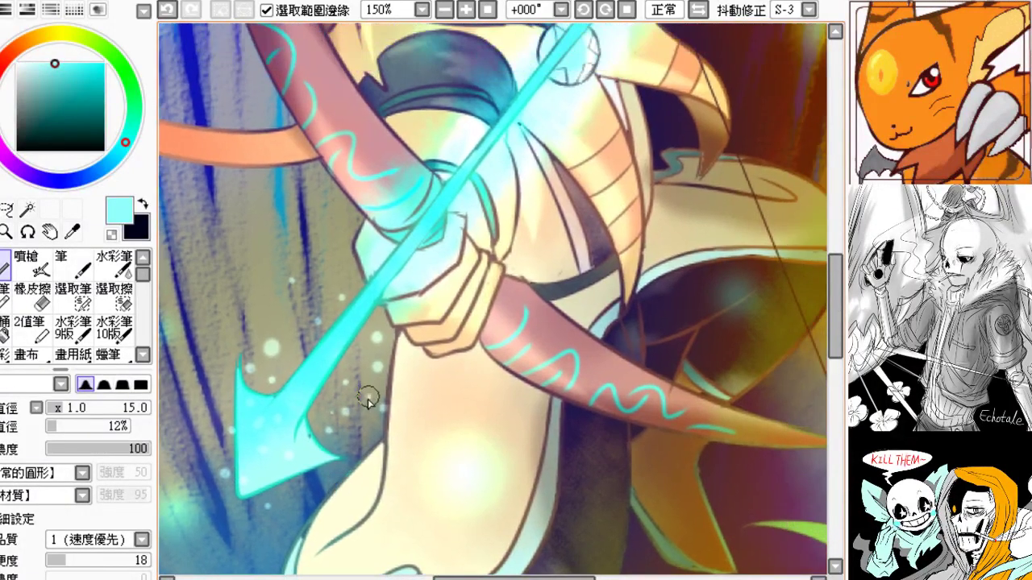
scroll(363, 315, up, 3)
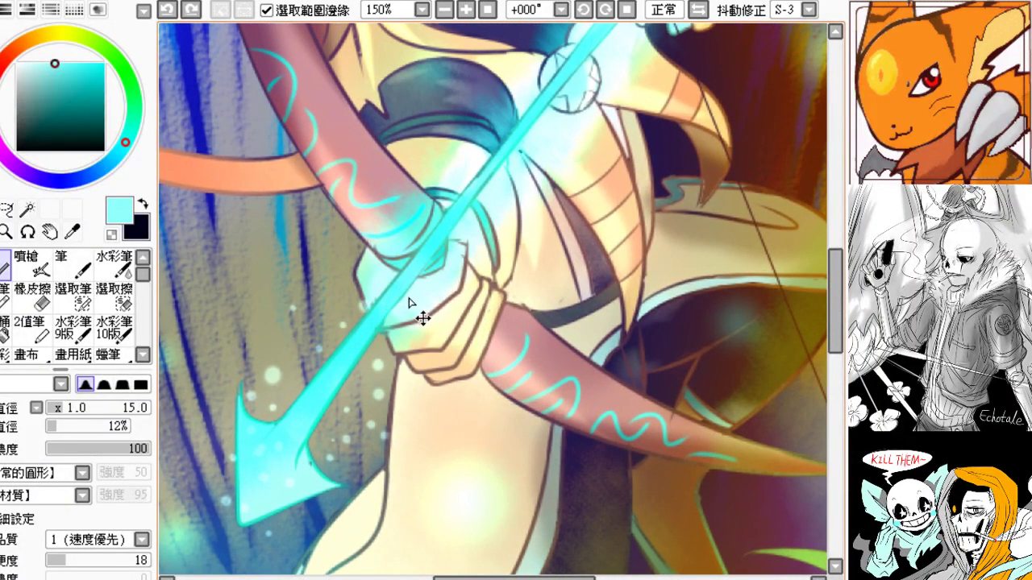
scroll(442, 298, up, 3)
scroll(419, 258, right, 1)
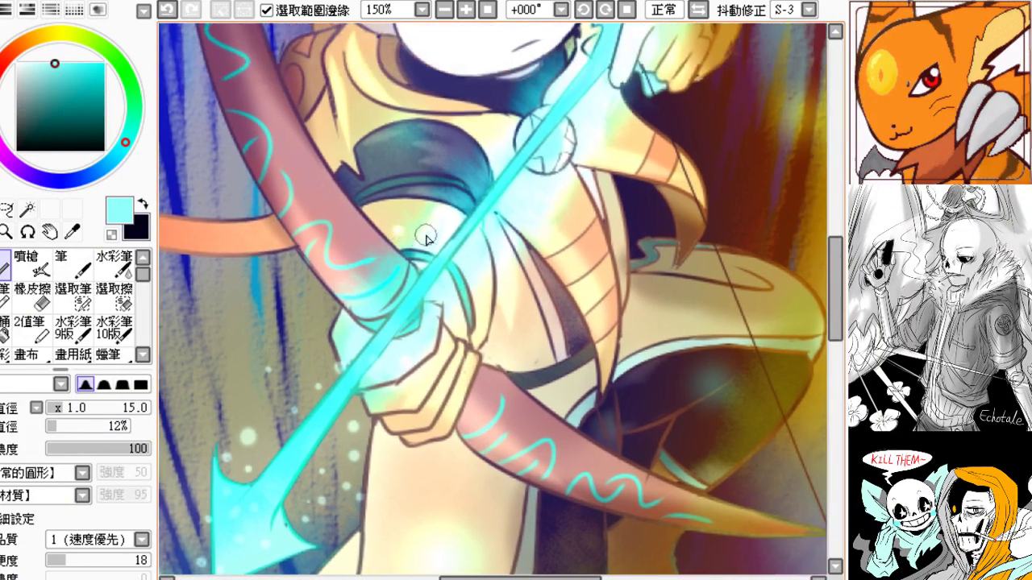
scroll(487, 333, down, 2)
scroll(435, 351, left, 1)
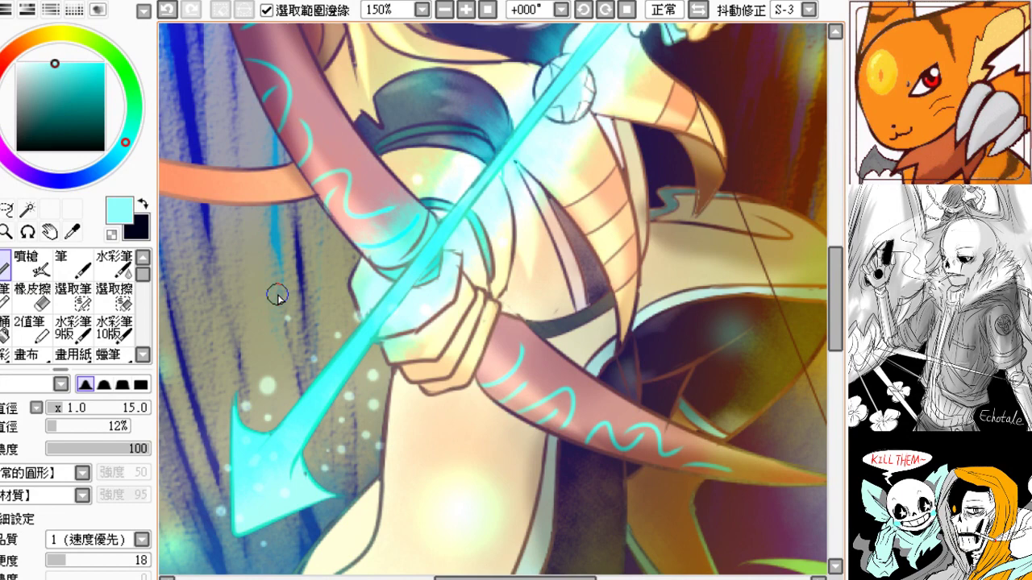
drag(549, 221, 521, 260)
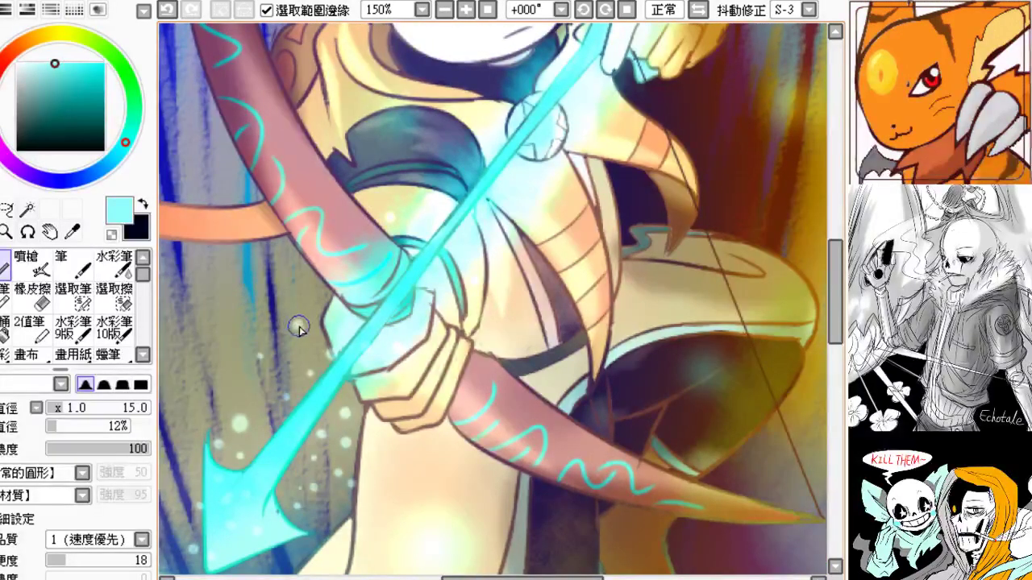
drag(340, 368, 345, 338)
drag(509, 274, 493, 265)
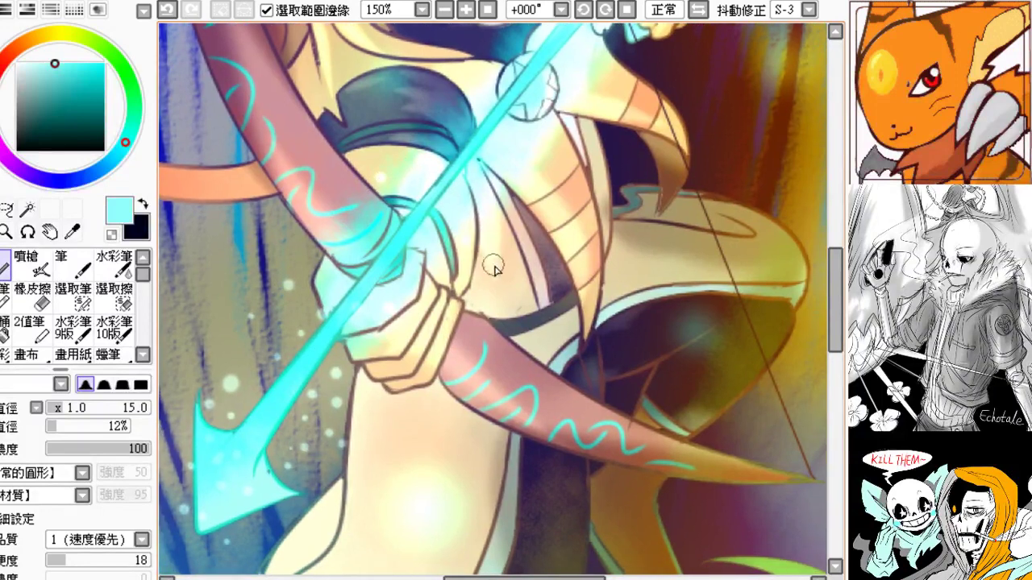
scroll(483, 283, down, 1)
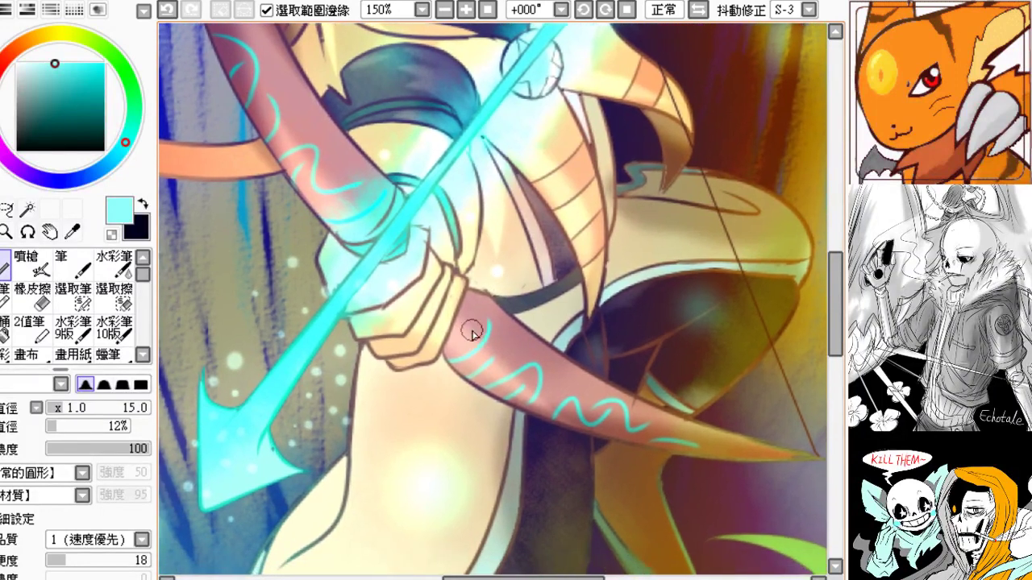
- Add pale cyan particles on the bow grip, below the hand and around the arrowhead, undoing one misplaced dot
click(400, 304)
key(ctrl+z)
click(403, 316)
click(382, 380)
drag(289, 385, 299, 380)
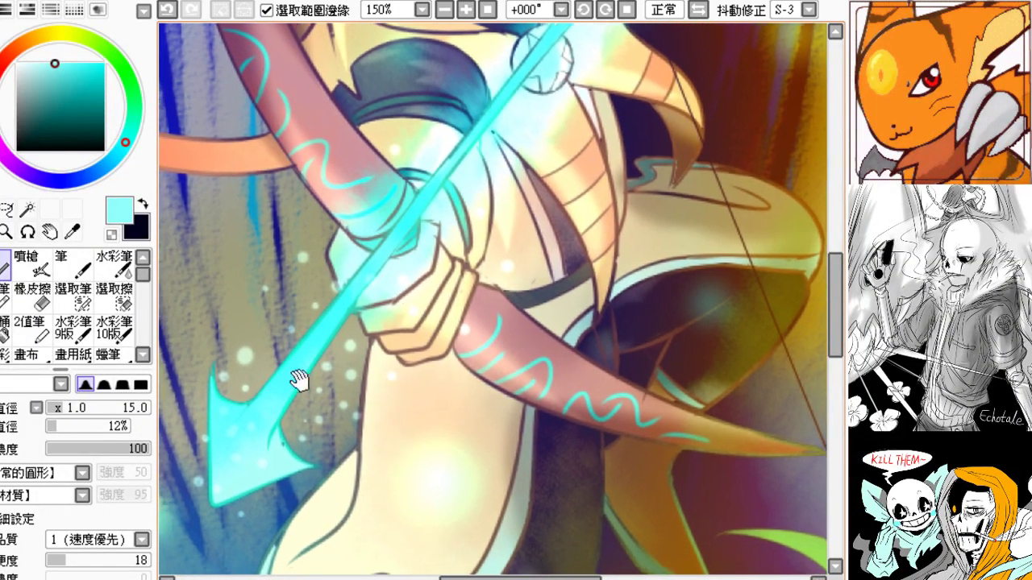
drag(255, 431, 305, 399)
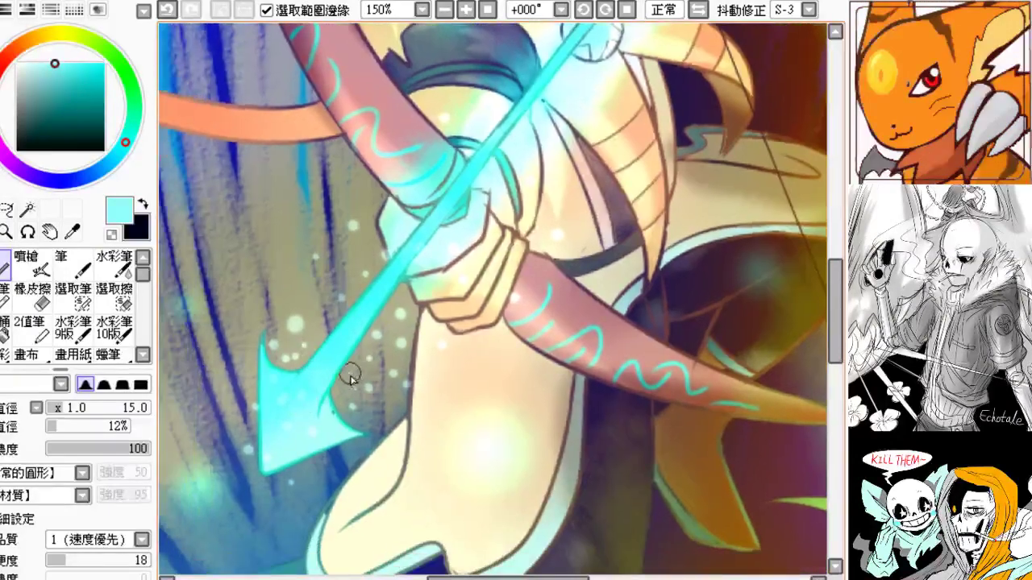
scroll(360, 425, down, 1)
drag(384, 417, 442, 434)
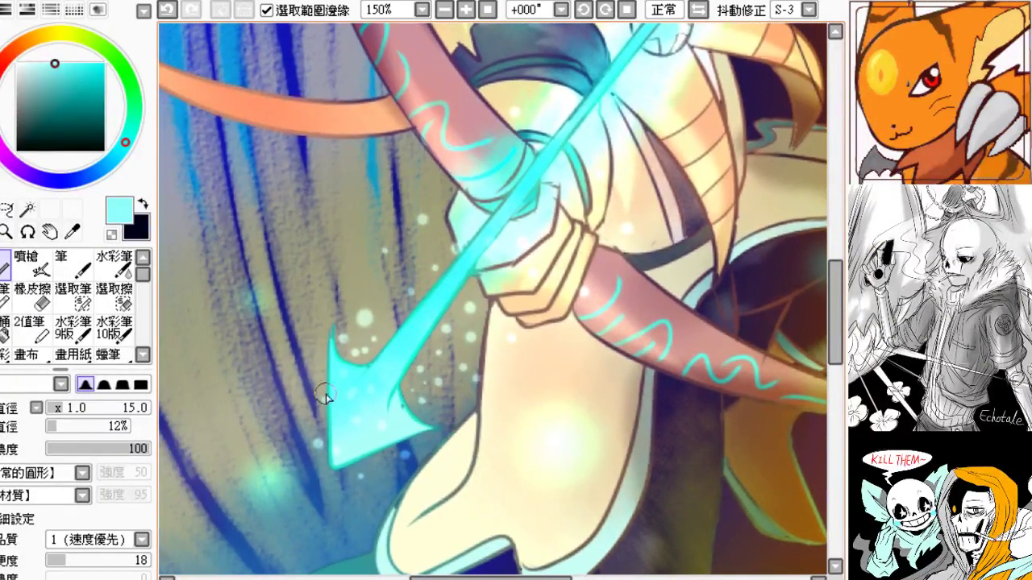
- Place small particles on the outer side of the arrowhead and more on the archer's sleeve and dark shoulder
click(309, 362)
click(337, 285)
drag(393, 300, 272, 393)
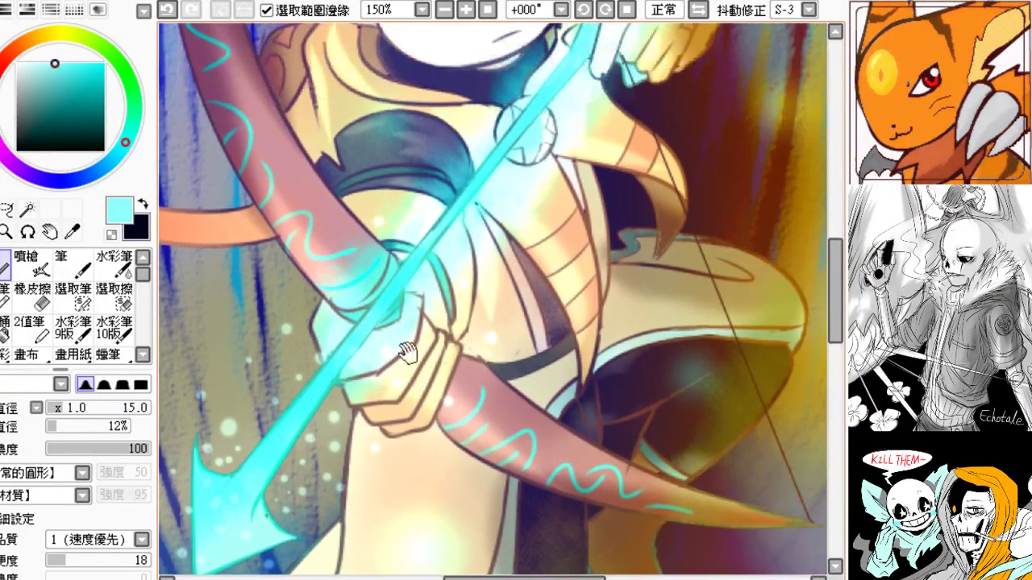
drag(511, 306, 426, 326)
click(393, 266)
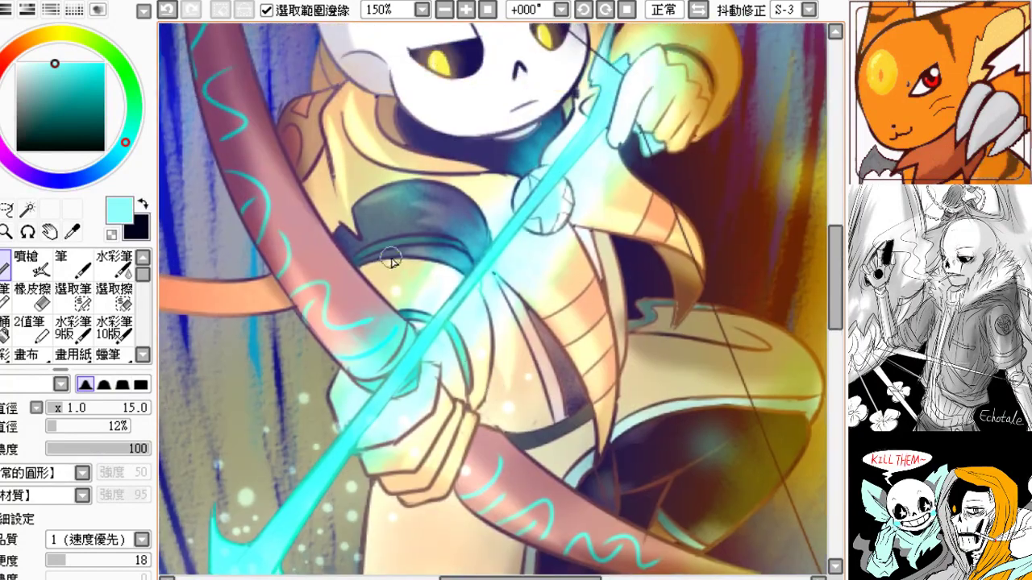
click(396, 224)
mouse_move(436, 249)
mouse_down()
mouse_move(426, 307)
mouse_move(366, 307)
mouse_up()
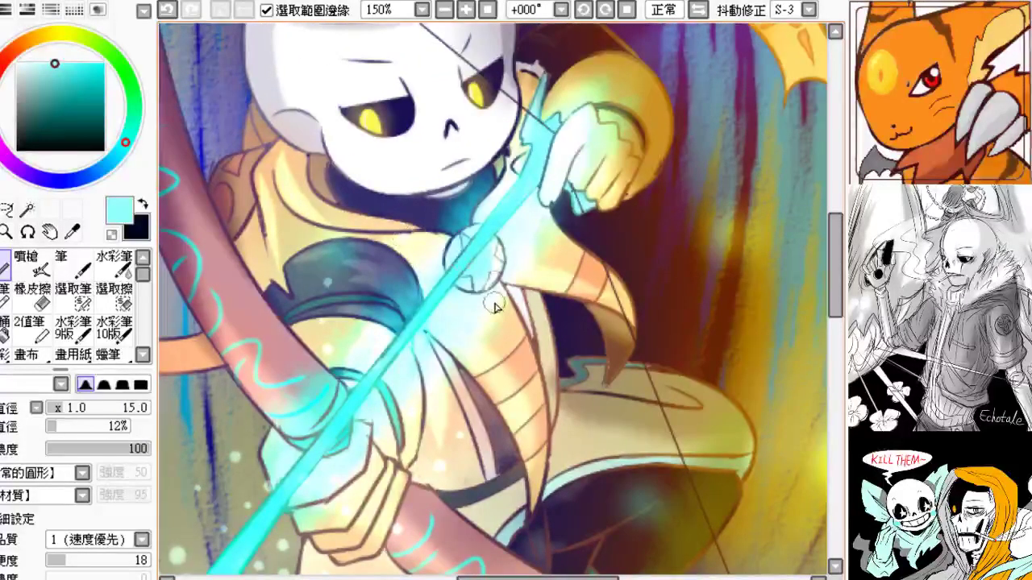
- Dot pale cyan particles near the string-drawing hand, the collar and the upper chest, undoing one stray mark
mouse_move(430, 224)
mouse_down()
mouse_move(454, 281)
mouse_move(449, 339)
mouse_up()
key(ctrl+z)
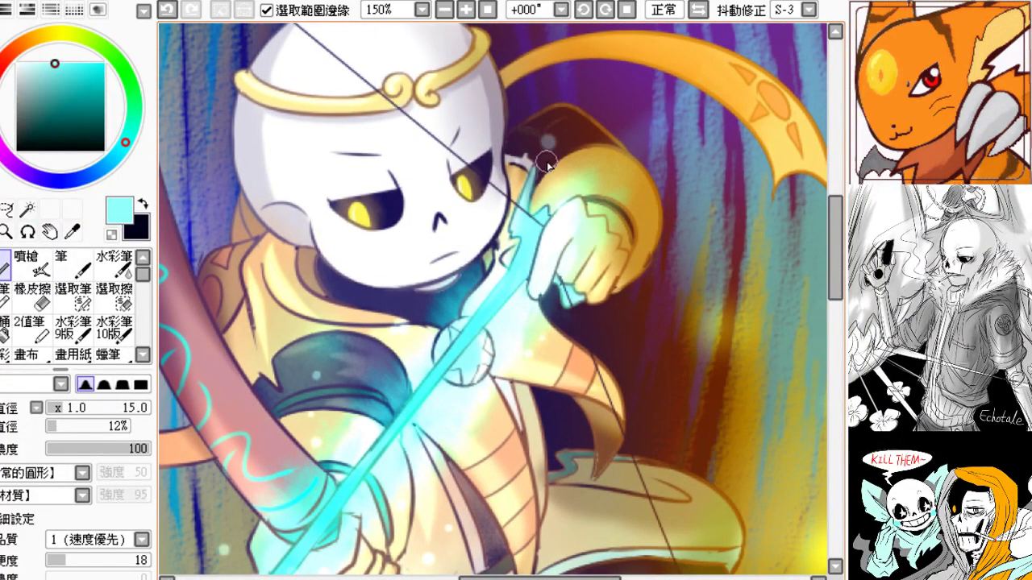
drag(516, 219, 524, 218)
drag(493, 302, 486, 261)
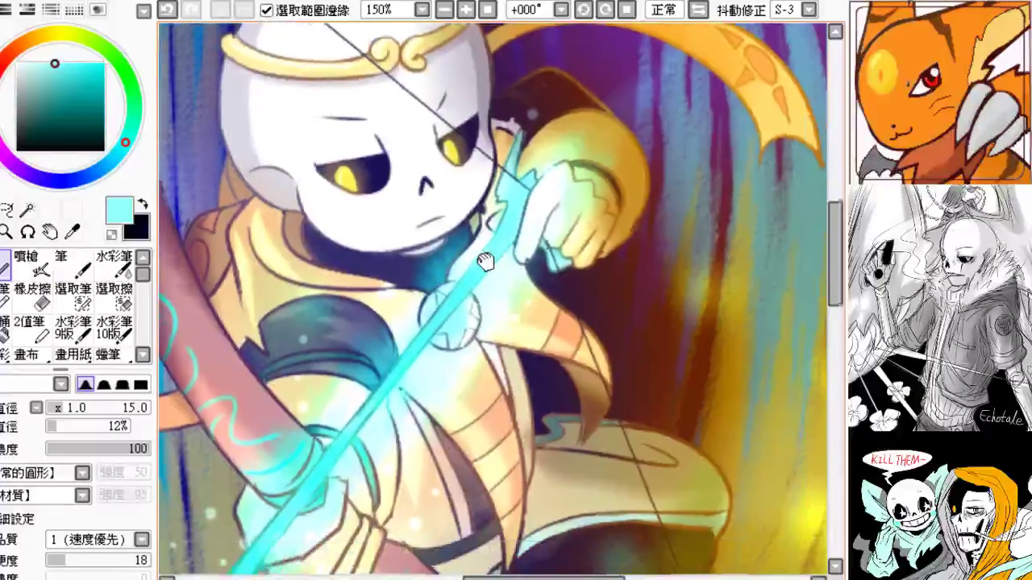
drag(481, 367, 468, 340)
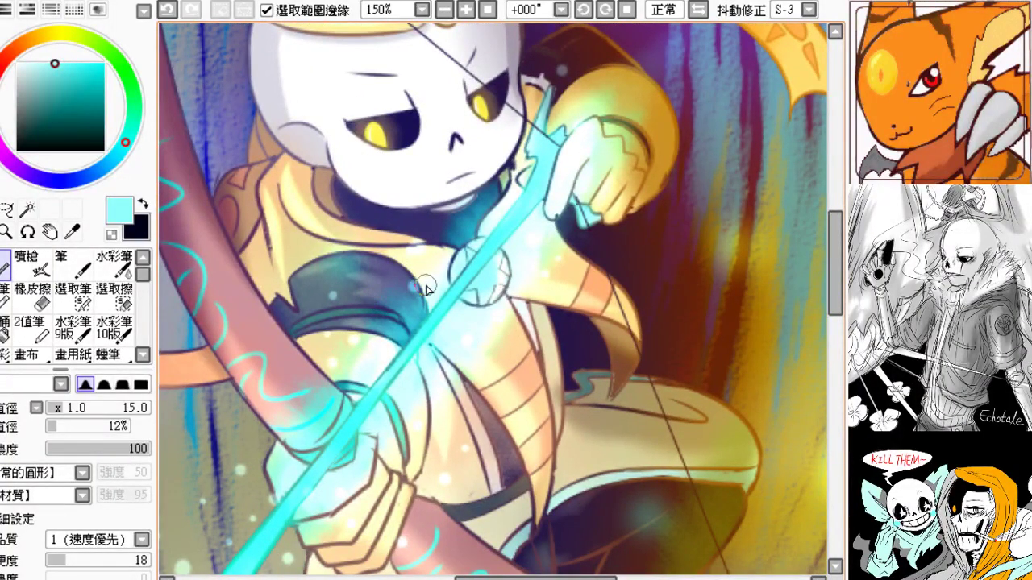
- Fill in particles on the bow grip, the coat and below the arrowhead, undoing the misplaced dots
scroll(500, 354, down, 3)
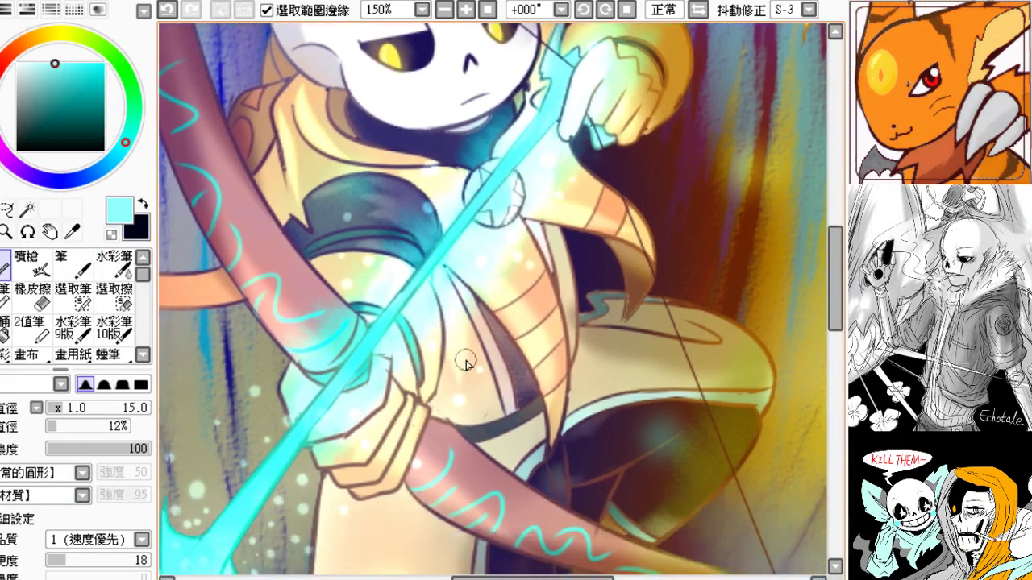
scroll(452, 386, down, 2)
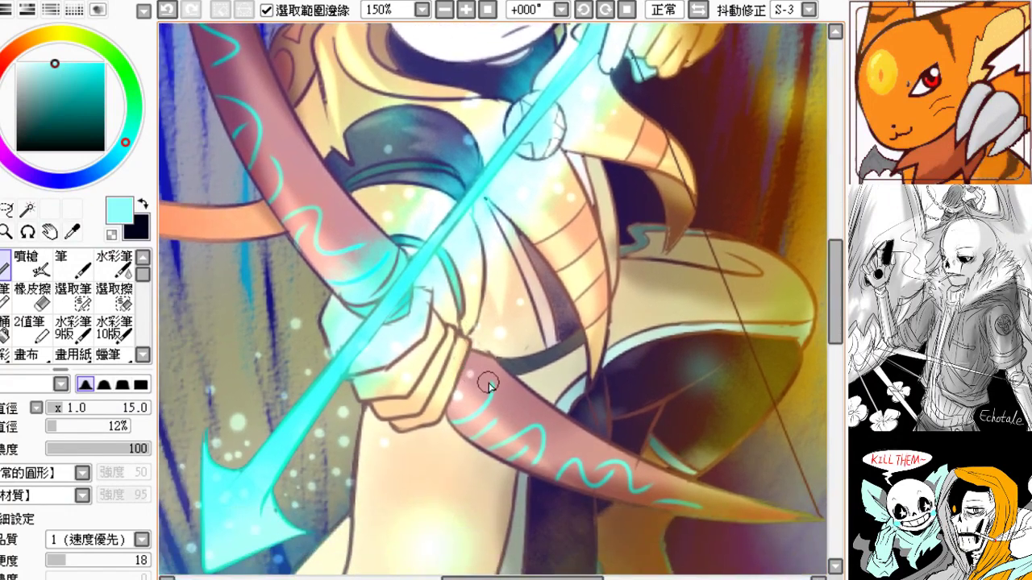
key(ctrl+z)
click(427, 361)
drag(422, 419, 446, 381)
mouse_move(409, 413)
mouse_down()
mouse_move(420, 372)
mouse_move(479, 355)
mouse_up()
click(420, 370)
key(ctrl+z)
click(420, 364)
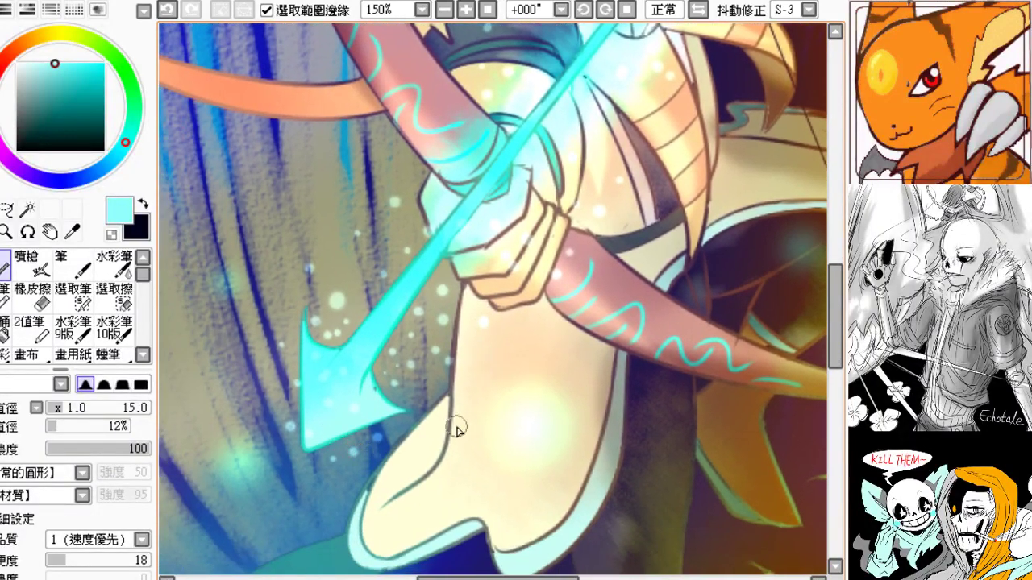
- Start a free transform of the particles at 75% zoom, pulling the upper-right and lower-left corners outward
scroll(456, 421, up, 2)
scroll(419, 418, right, 2)
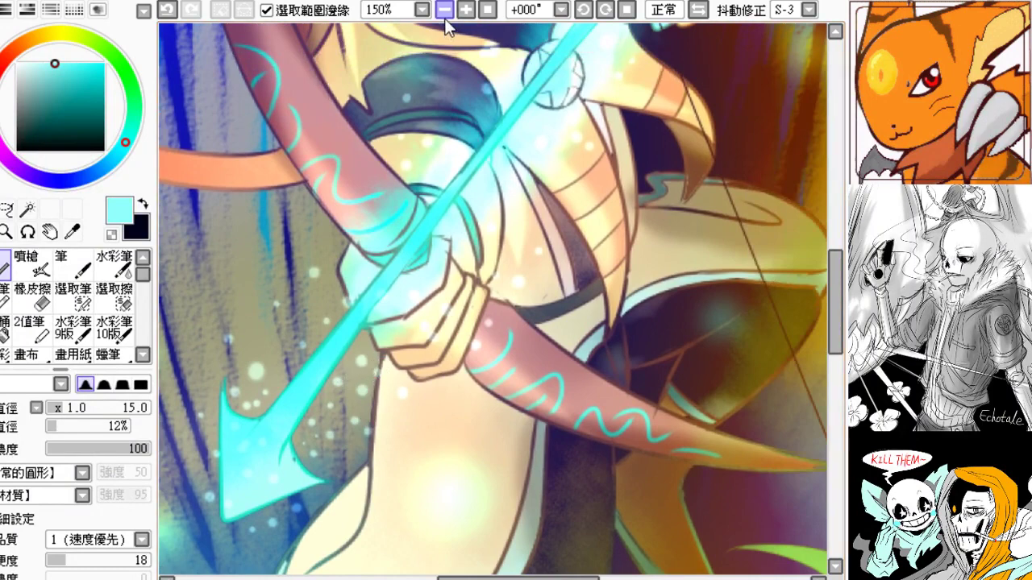
click(444, 10)
click(444, 9)
drag(464, 140, 392, 203)
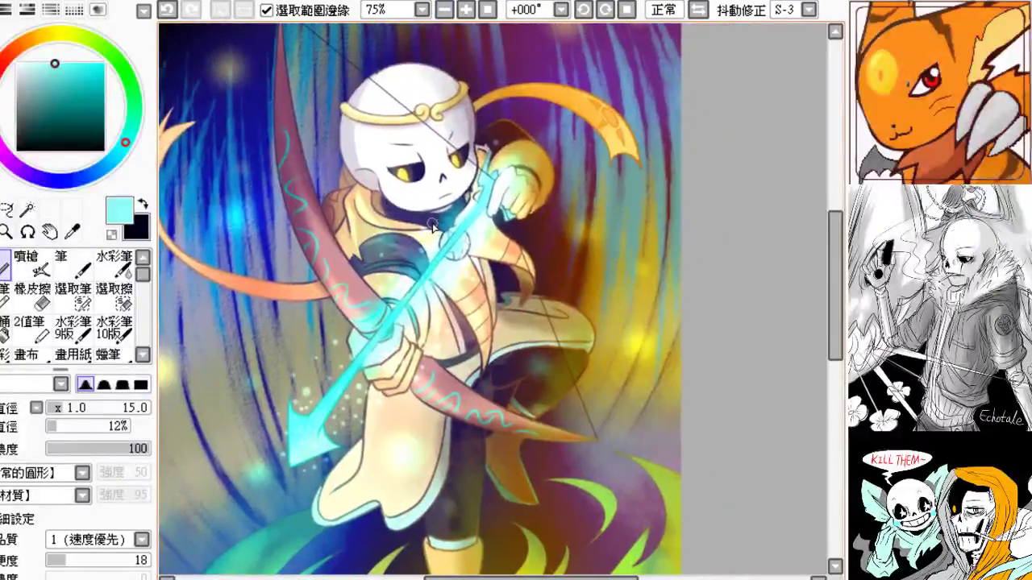
drag(403, 429, 440, 388)
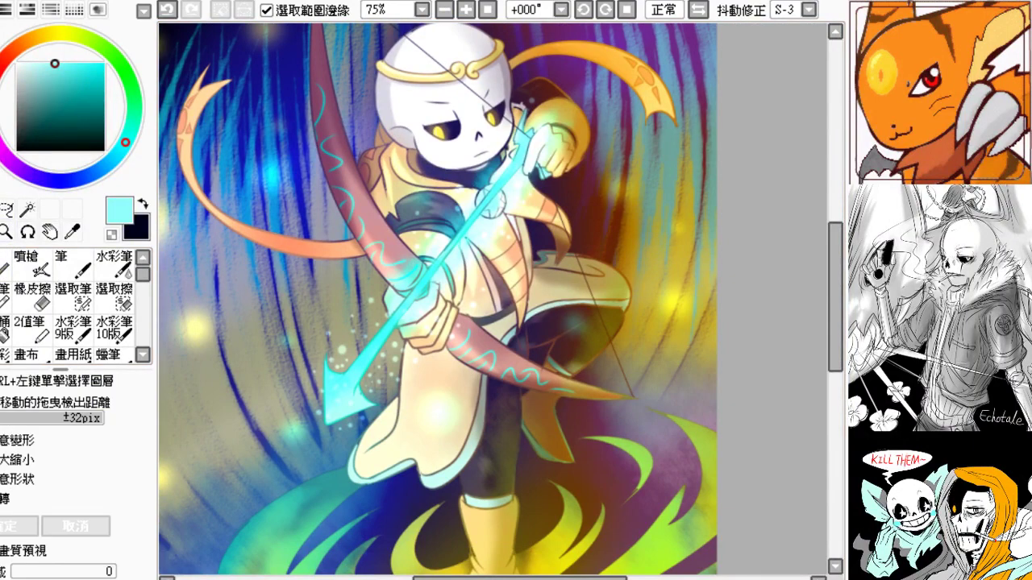
key(ctrl+t)
drag(545, 107, 581, 72)
drag(348, 396, 234, 536)
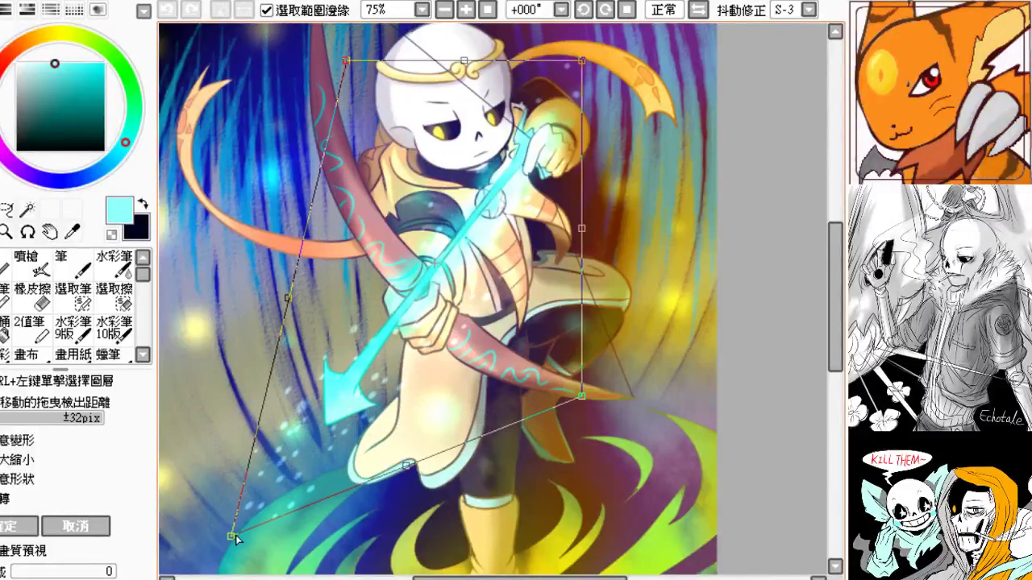
- Stretch the particle transform wider by moving its upper corners outward and pulling the right edge beyond the raised knee
drag(347, 422, 373, 430)
drag(339, 91, 305, 84)
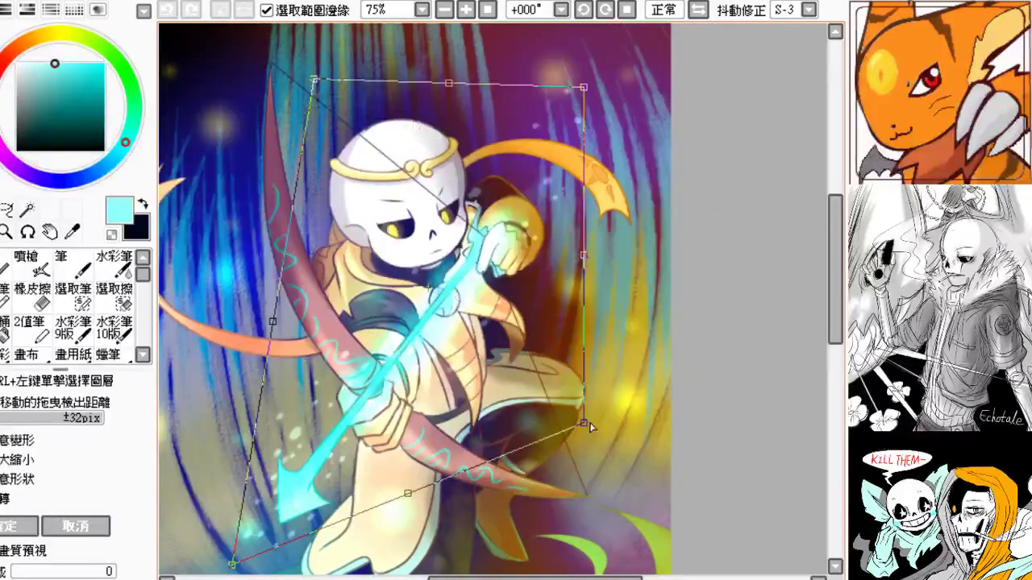
drag(582, 421, 606, 421)
mouse_move(496, 377)
mouse_down()
mouse_move(513, 377)
mouse_move(510, 387)
mouse_up()
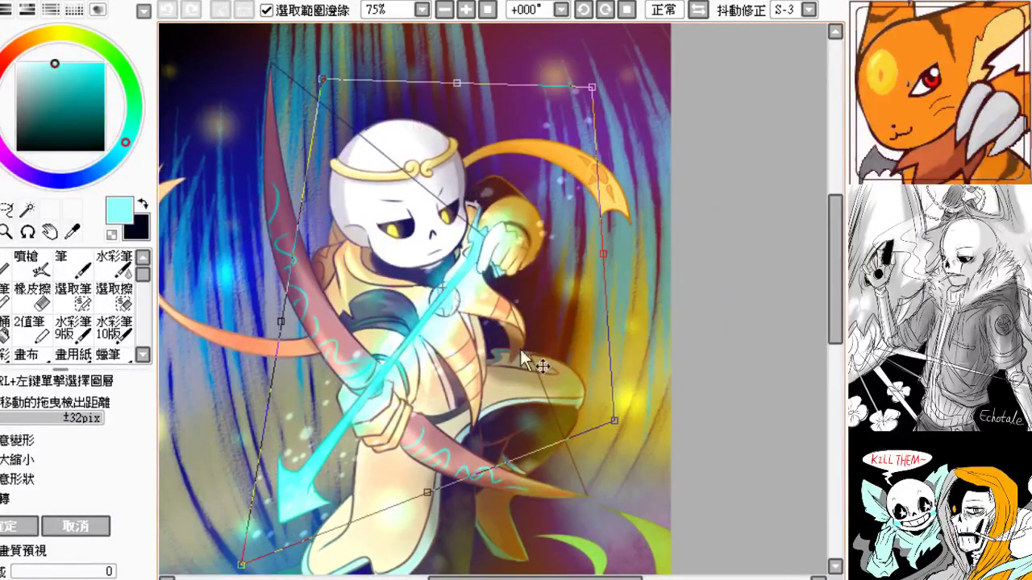
drag(593, 86, 593, 58)
drag(607, 239, 653, 228)
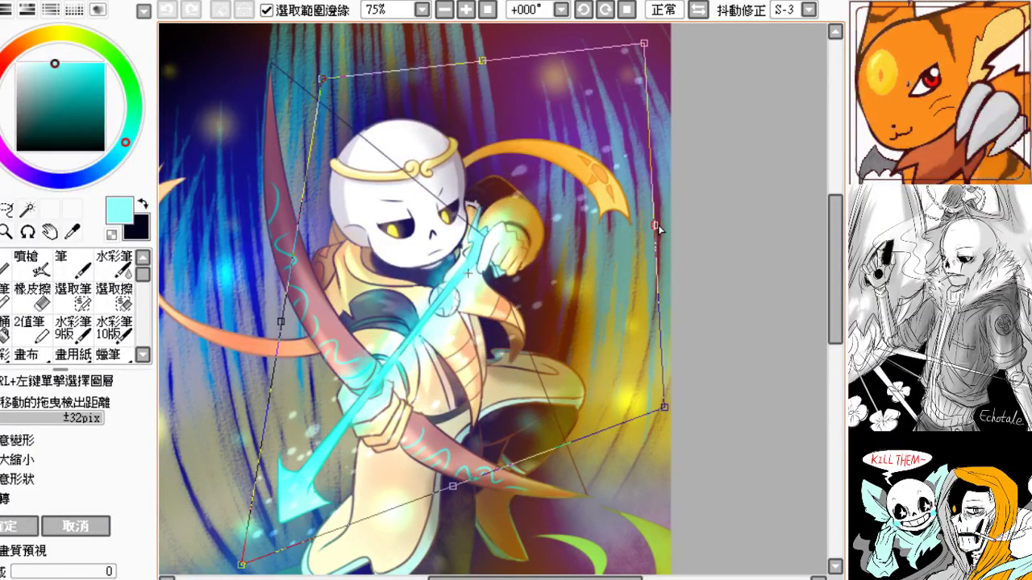
drag(513, 375, 560, 300)
drag(515, 425, 528, 433)
- Check the transform at 50% zoom, extend its lower-right corner past the canvas edge and widen the right side
click(444, 9)
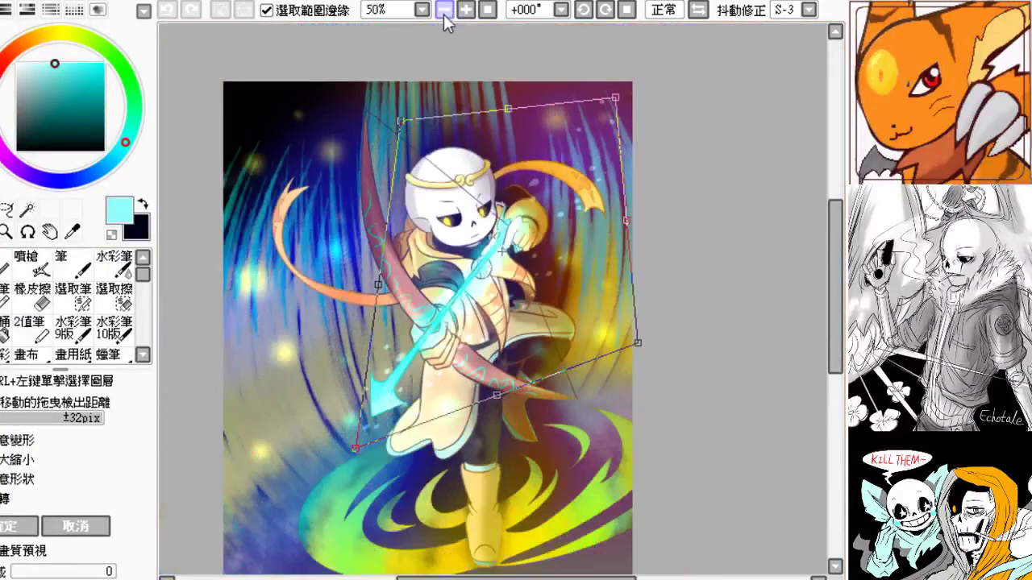
click(444, 9)
drag(600, 361, 618, 394)
drag(407, 419, 414, 431)
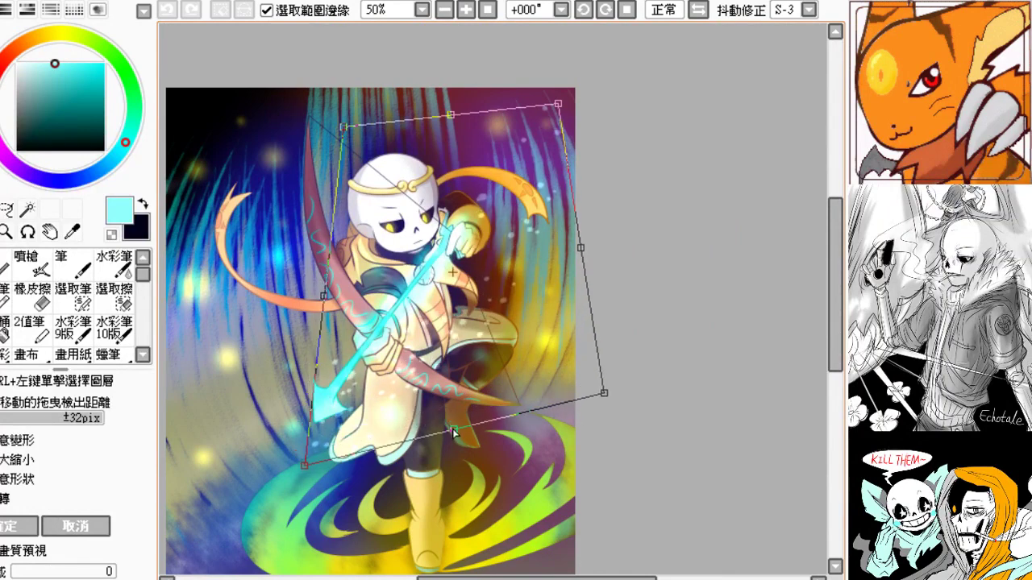
drag(603, 393, 625, 428)
mouse_move(524, 379)
mouse_down()
mouse_move(517, 360)
mouse_move(512, 367)
mouse_up()
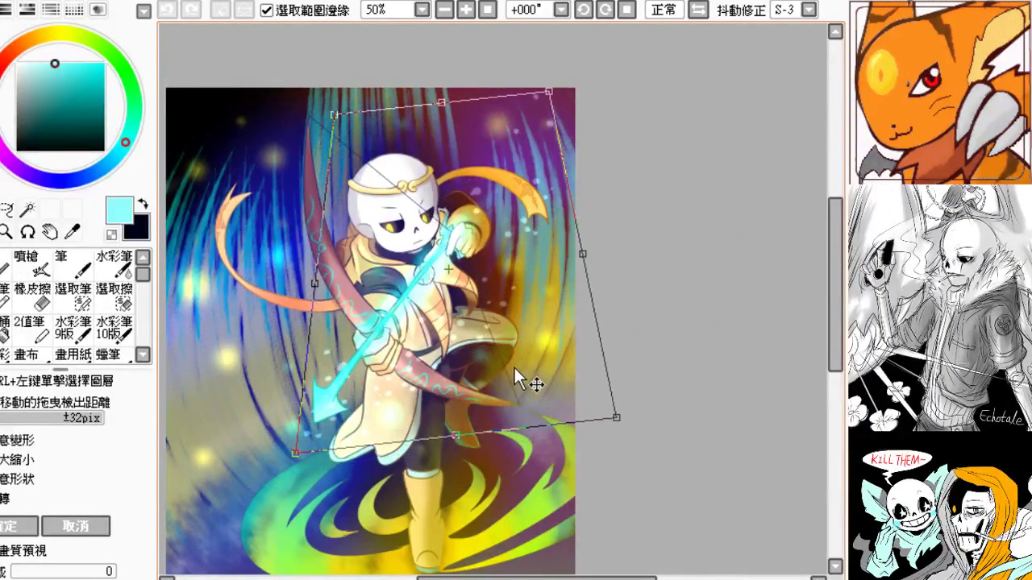
drag(582, 256, 595, 256)
drag(491, 483, 507, 483)
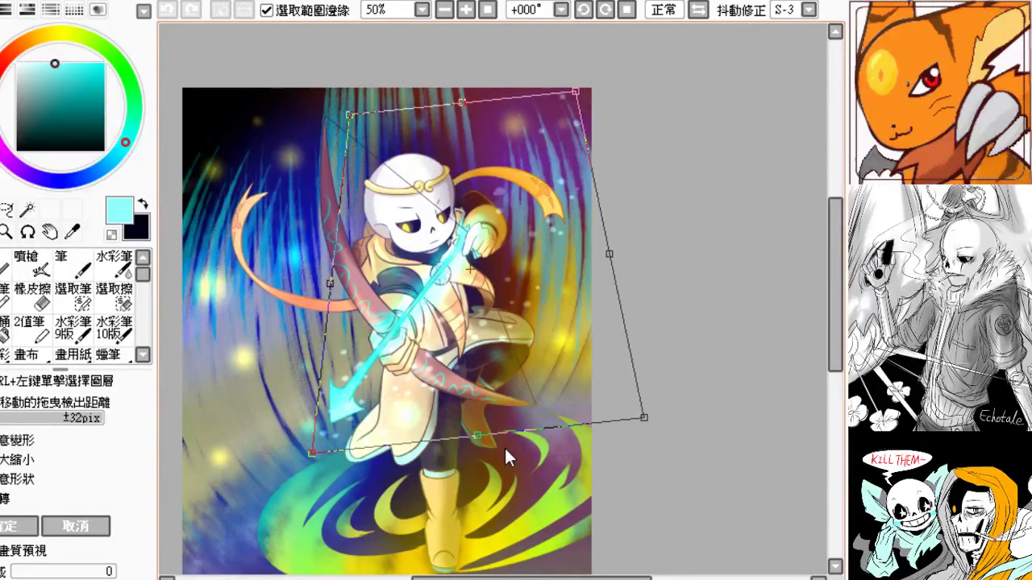
- Fine-tune the particle transform by moving the lower-right corner down and inward, the upper-right corner outward, and nudging the right and bottom edges
mouse_move(505, 447)
mouse_down()
mouse_move(520, 445)
mouse_move(511, 439)
mouse_up()
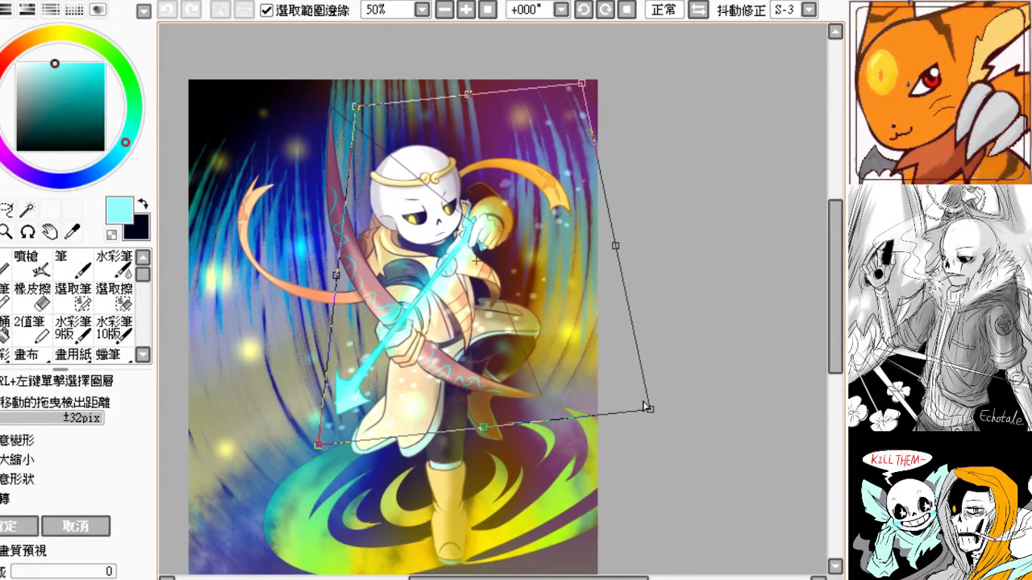
mouse_move(649, 408)
mouse_down()
mouse_move(656, 420)
mouse_move(640, 419)
mouse_up()
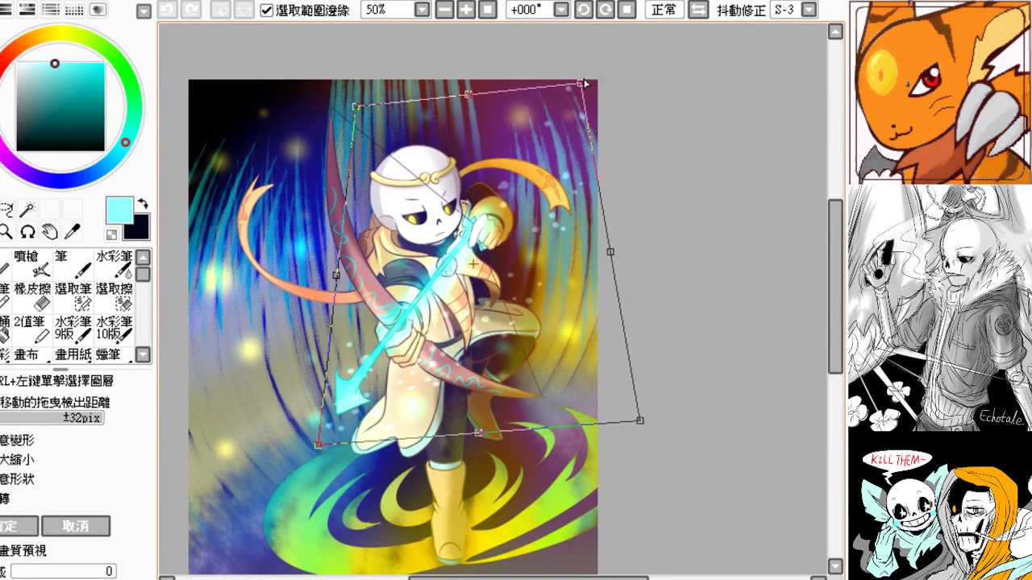
drag(582, 83, 593, 80)
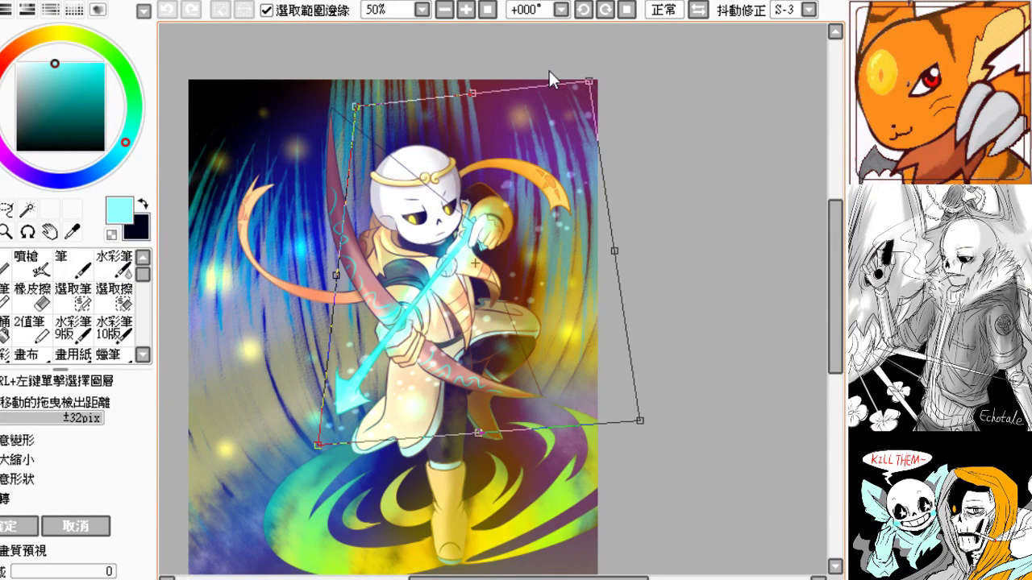
drag(508, 292, 495, 278)
mouse_move(599, 237)
mouse_down()
mouse_move(602, 256)
mouse_move(593, 240)
mouse_up()
drag(460, 420, 462, 425)
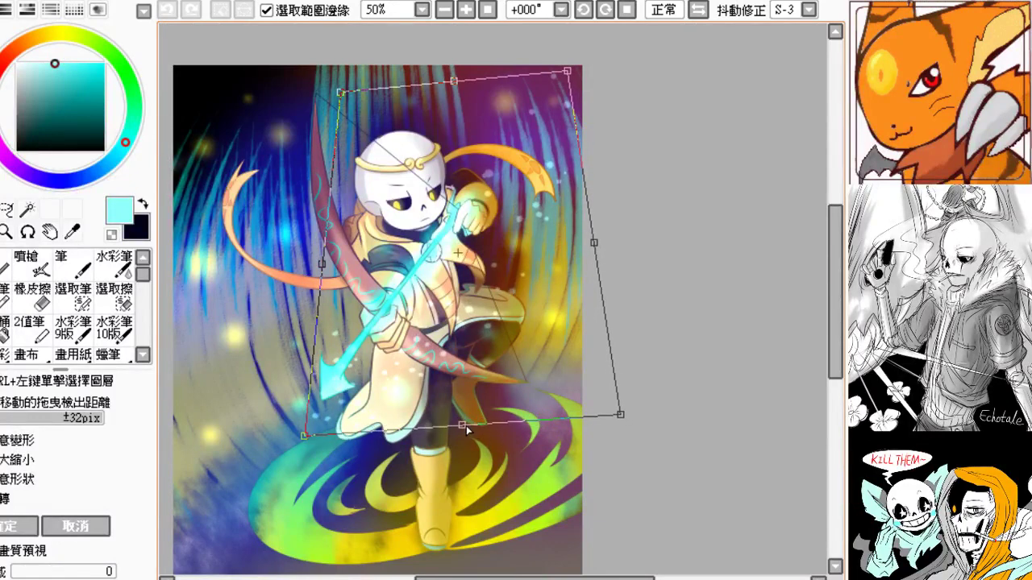
- Pull the particle transform's lower-right corner far past the canvas edge, the upper-left corner outward and the upper-right corner above the canvas
drag(622, 413, 718, 506)
drag(340, 93, 302, 79)
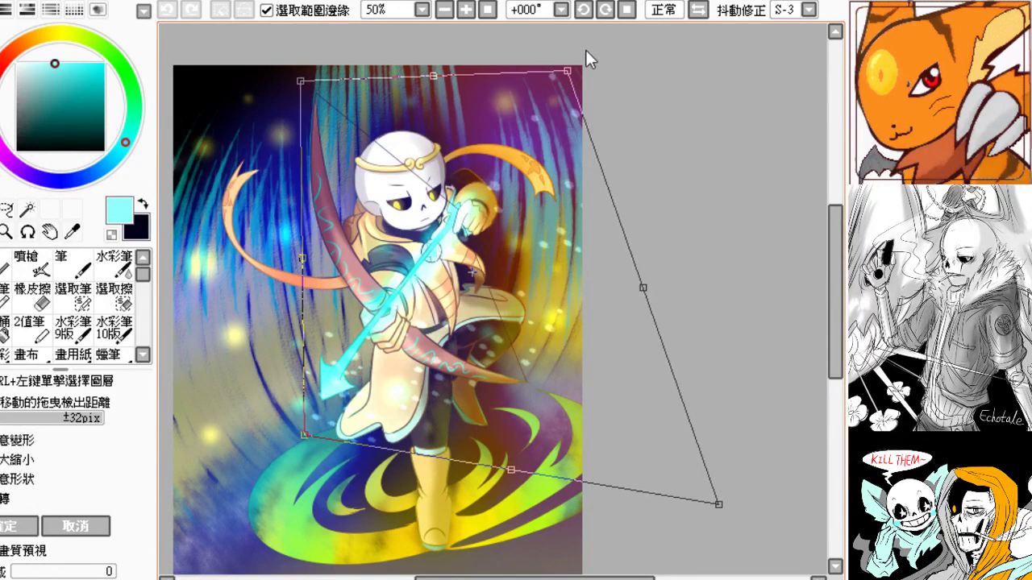
drag(593, 83, 565, 118)
click(444, 11)
drag(492, 133, 470, 138)
drag(500, 176, 508, 133)
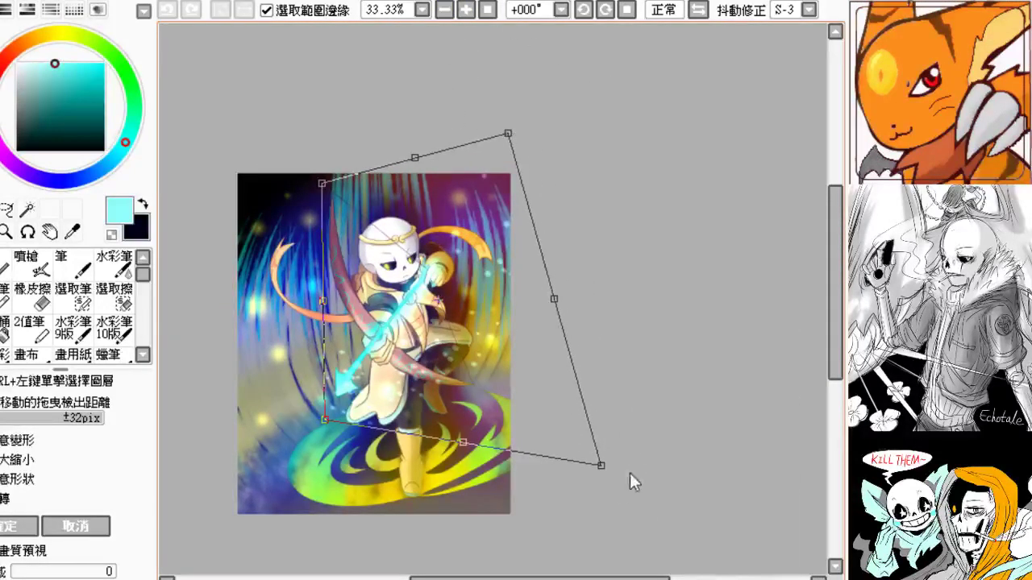
- Bring the particle transform's lower-right corner slightly inward, shift its right edge upward and apply the transform
drag(600, 465, 582, 448)
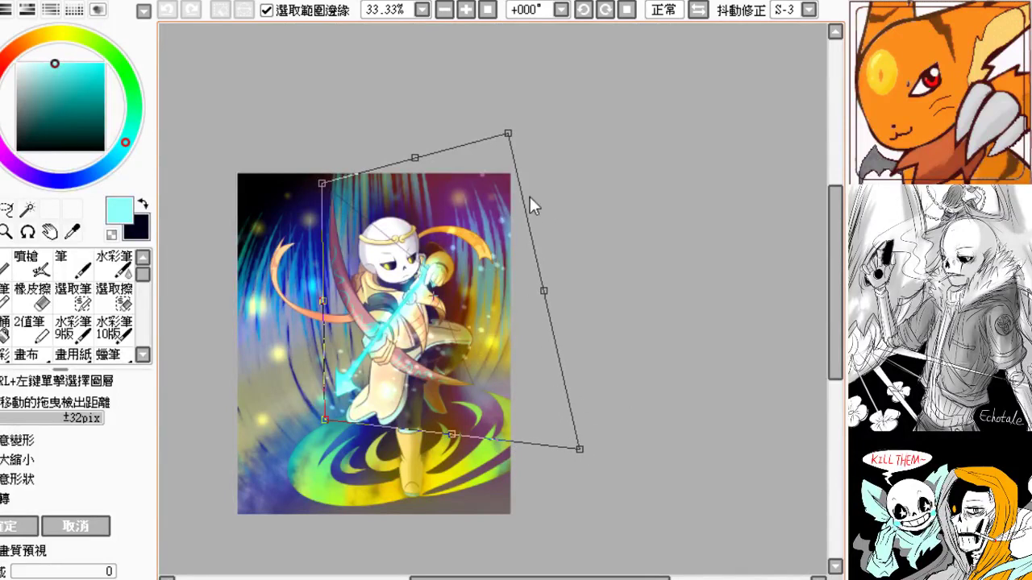
mouse_move(543, 290)
mouse_down()
mouse_move(539, 263)
mouse_move(539, 274)
mouse_up()
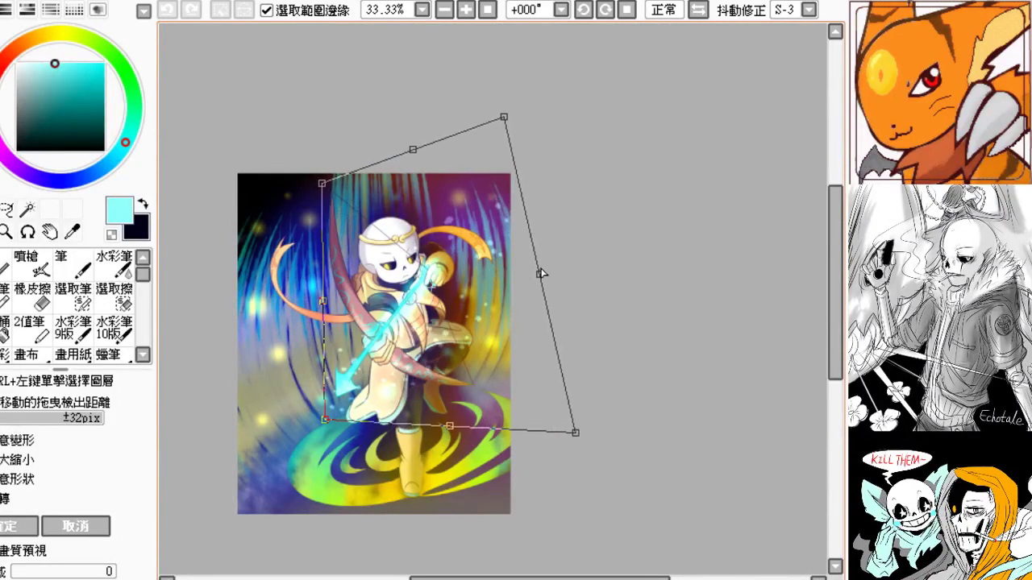
click(19, 525)
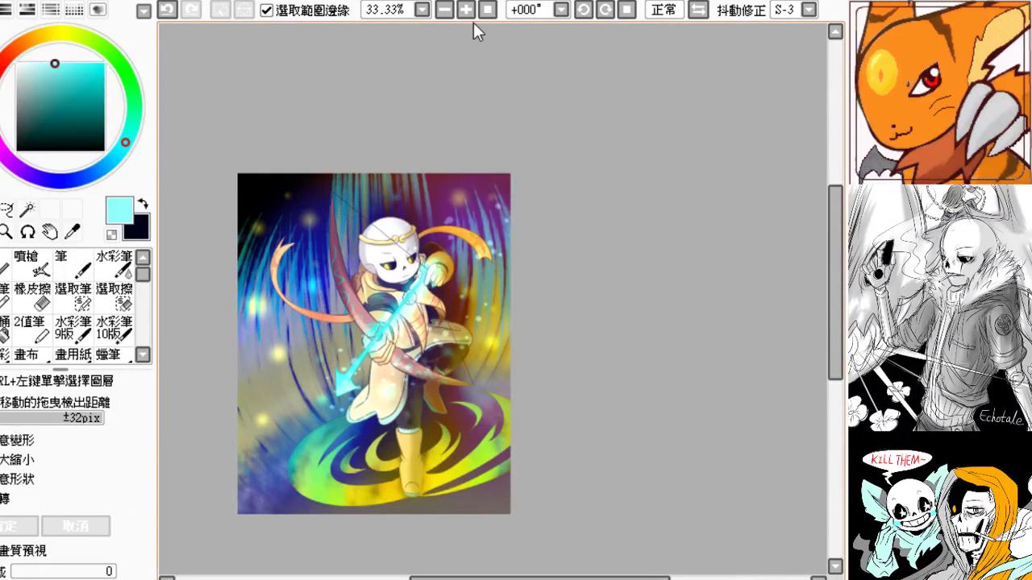
- Examine how the spread particles sit across the whole painting at 50% zoom
click(487, 10)
drag(460, 222, 389, 235)
drag(376, 314, 382, 296)
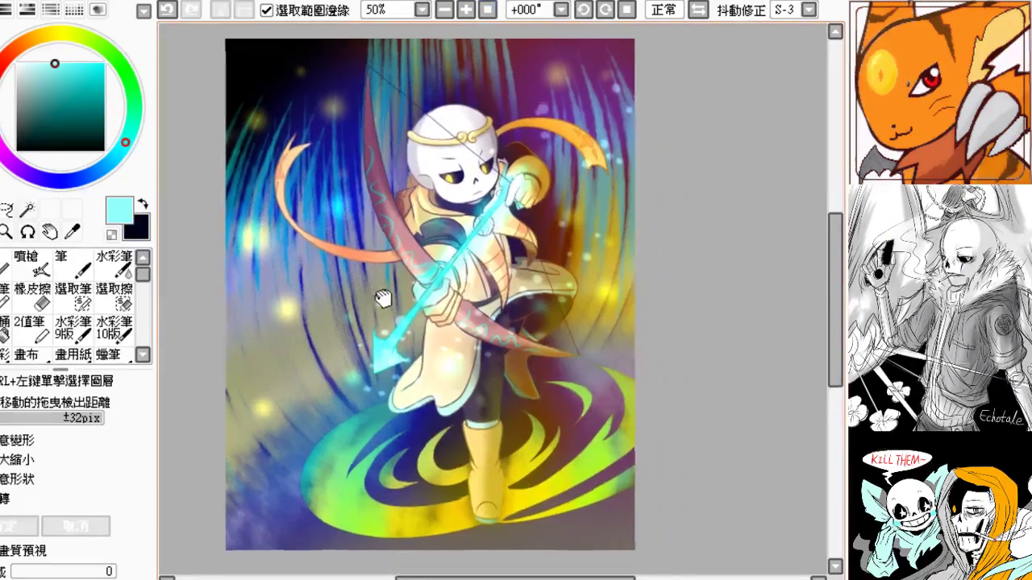
drag(269, 234, 283, 260)
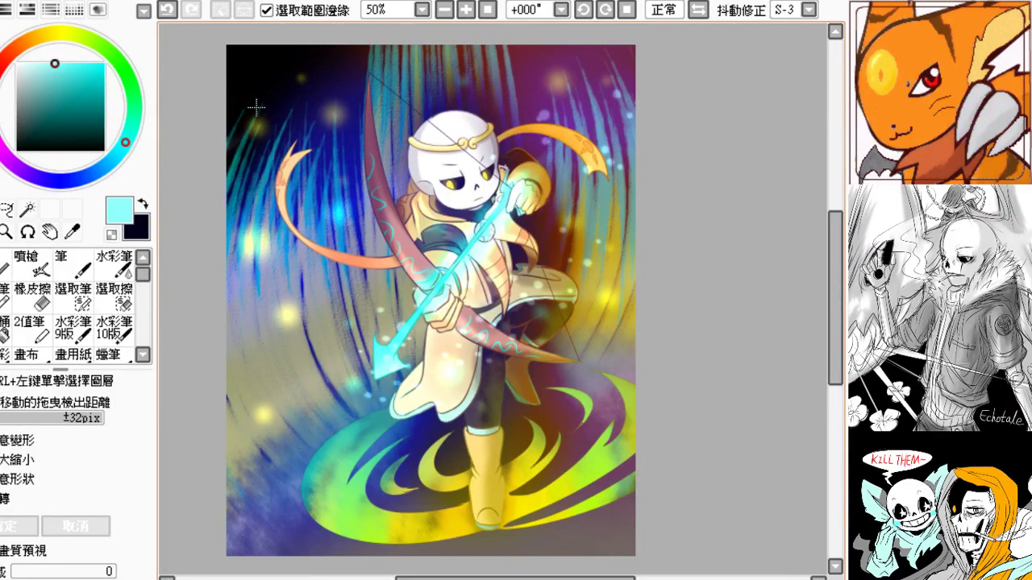
key(Return)
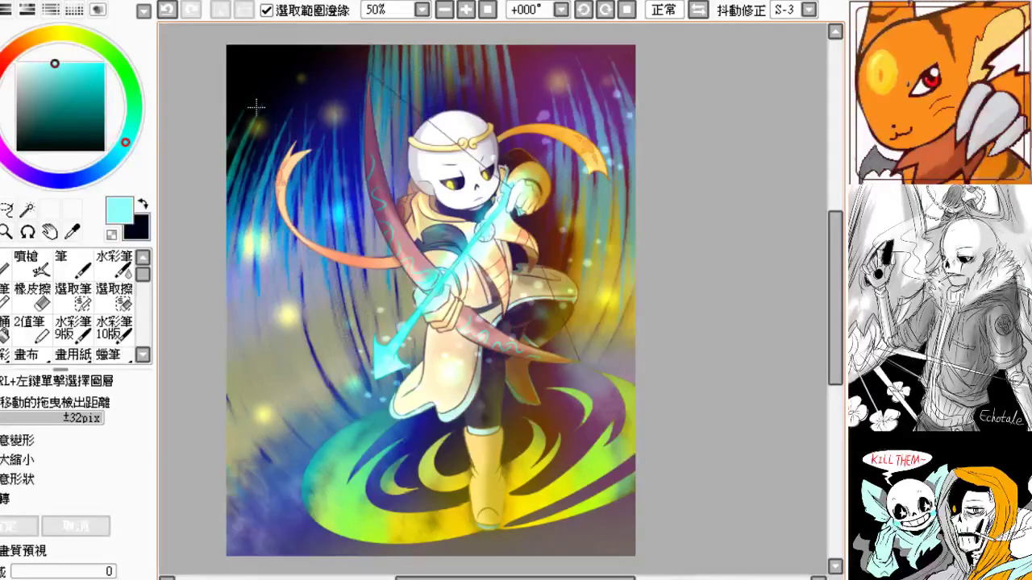
click(444, 9)
drag(458, 101, 431, 85)
click(466, 9)
drag(475, 123, 483, 115)
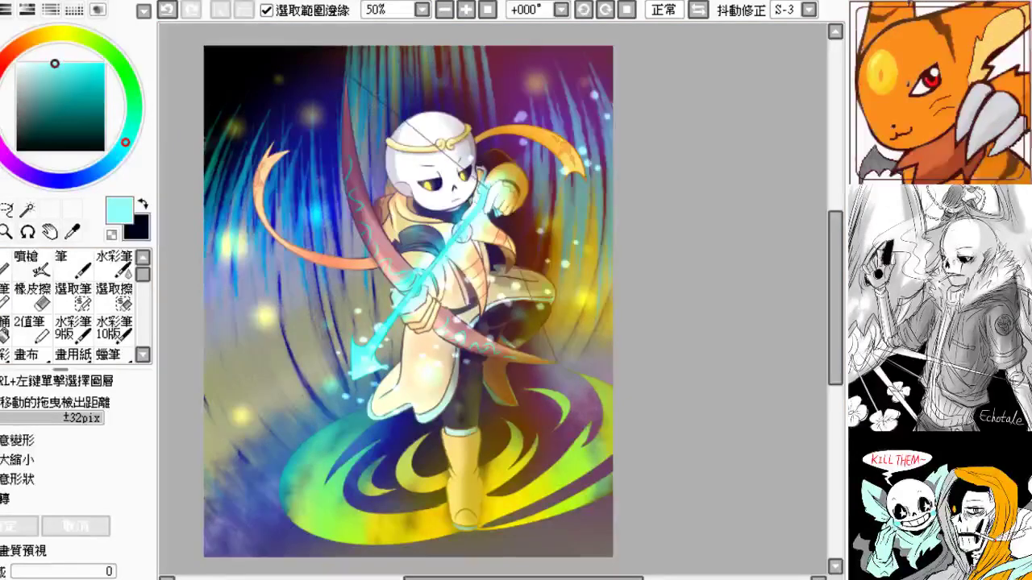
drag(330, 220, 307, 210)
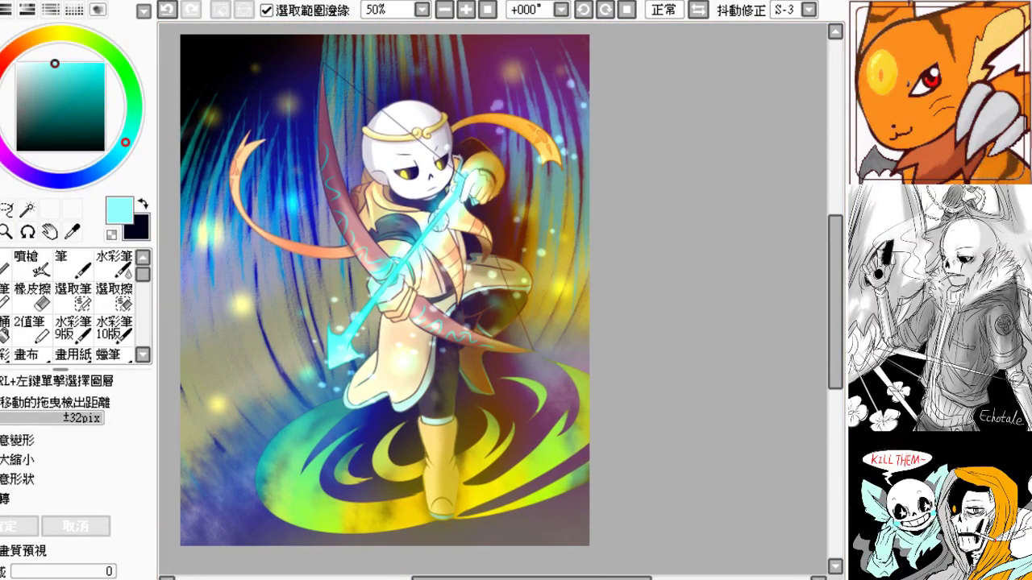
drag(311, 274, 323, 279)
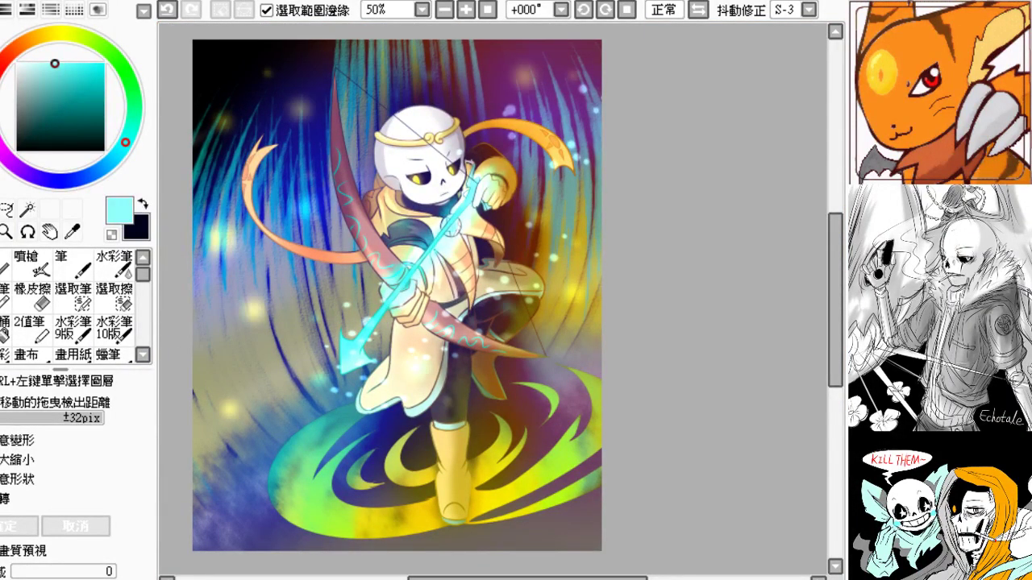
click(452, 16)
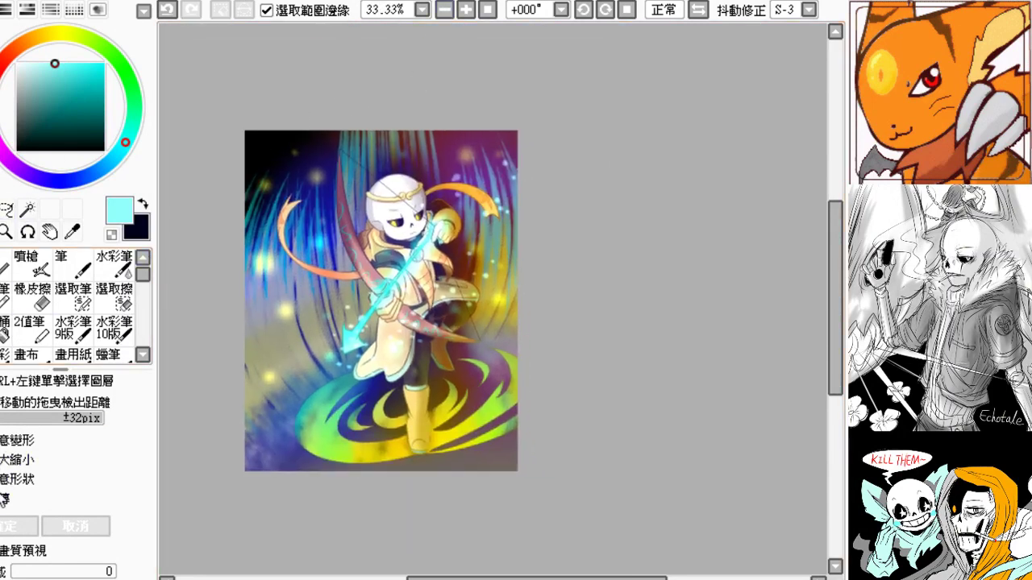
click(17, 460)
drag(380, 132, 384, 108)
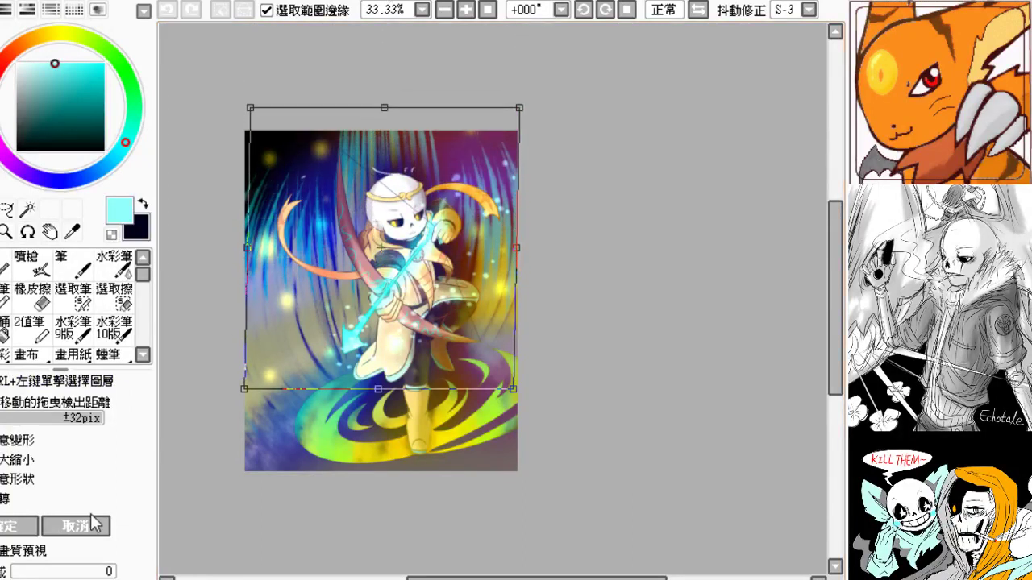
click(95, 525)
drag(262, 378, 267, 325)
drag(265, 213, 275, 236)
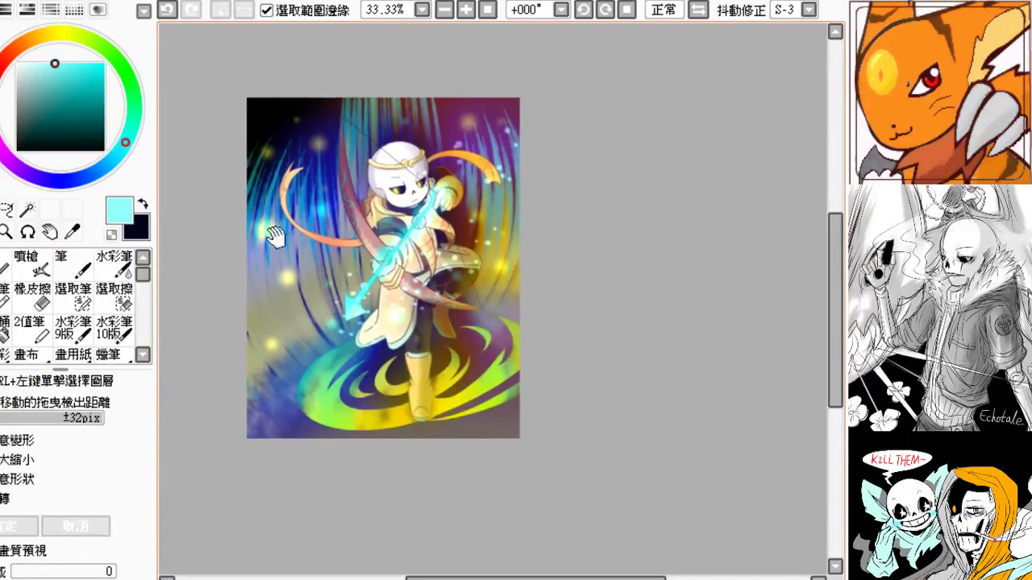
- Paint soft pale yellow glows over the ground swirl and the canvas's lower corners with the pen at size 475, undoing the last change
click(466, 9)
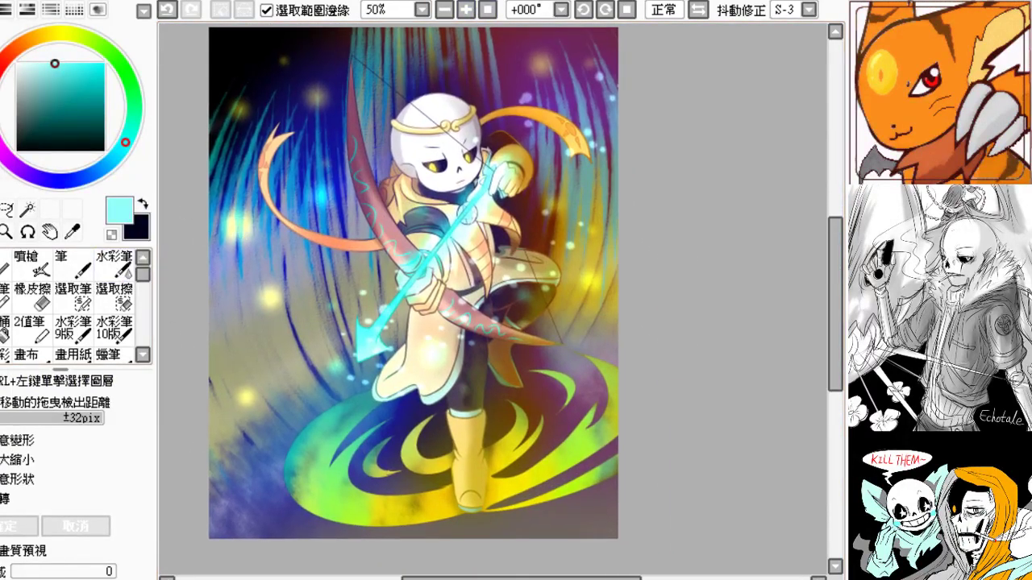
key(n)
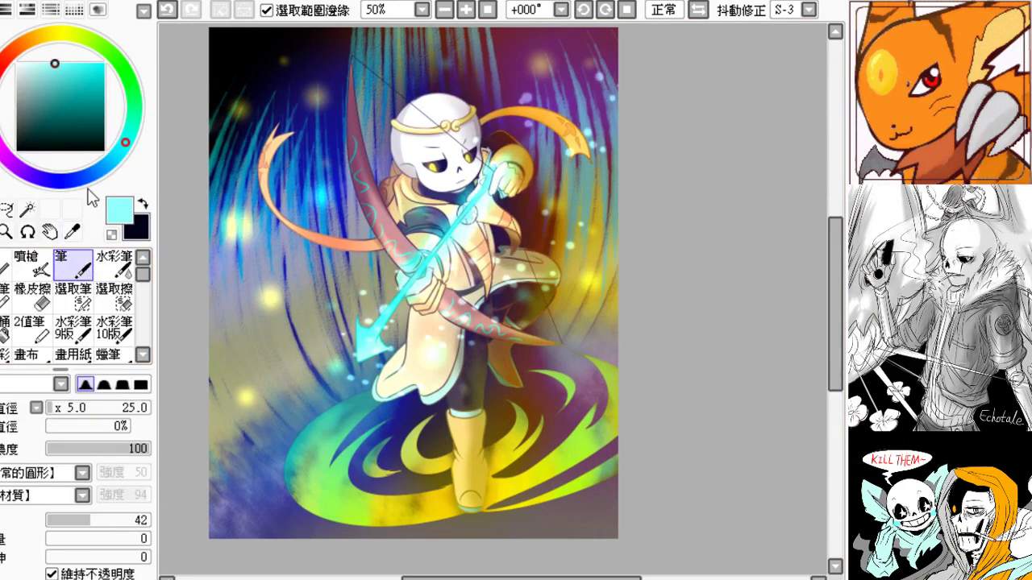
click(63, 33)
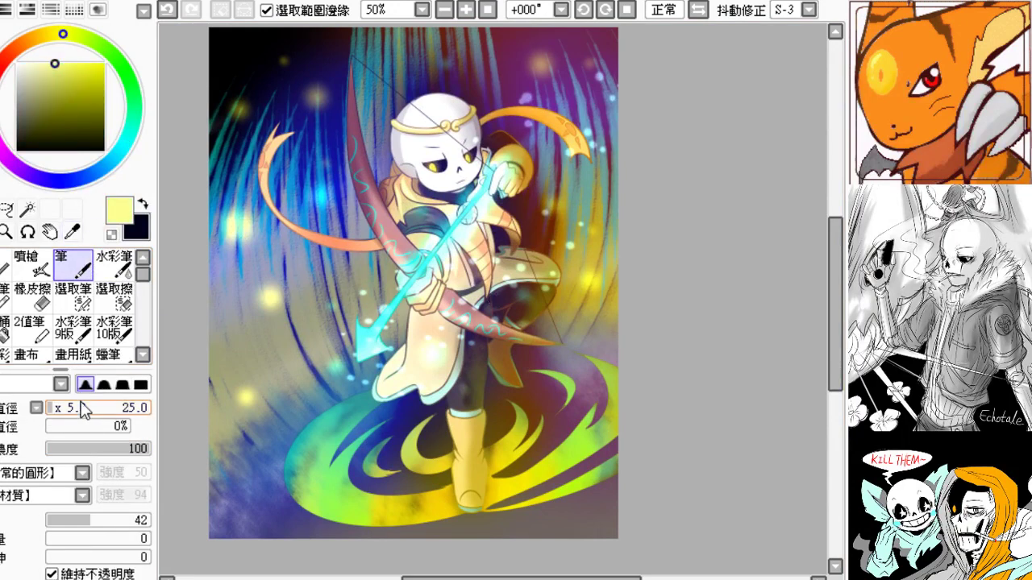
drag(79, 408, 144, 409)
drag(249, 387, 233, 316)
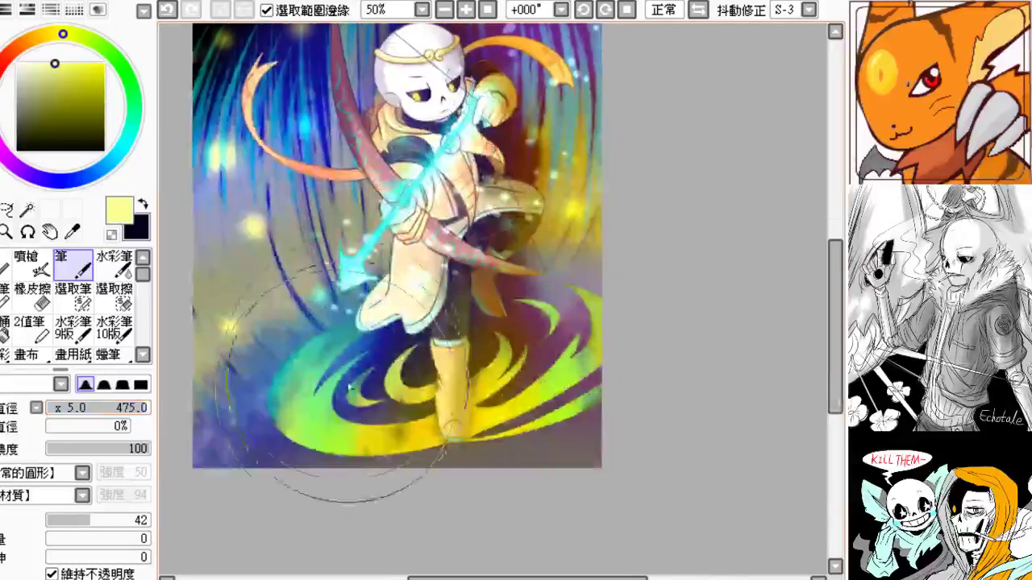
click(291, 392)
mouse_move(297, 397)
mouse_down()
mouse_move(258, 408)
mouse_move(293, 410)
mouse_move(541, 262)
mouse_move(520, 296)
mouse_up()
scroll(500, 371, up, 1)
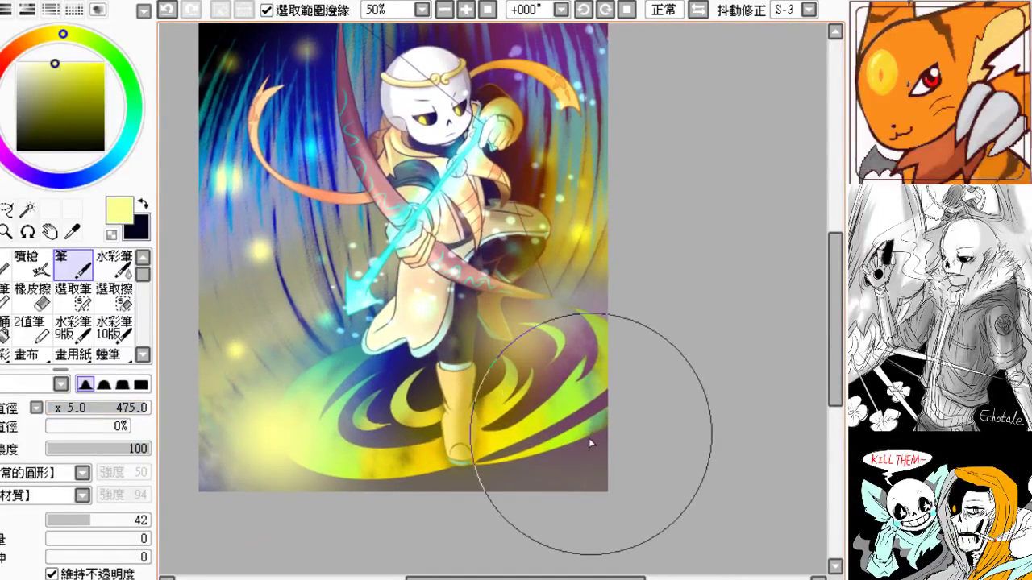
mouse_move(556, 444)
mouse_down()
mouse_move(618, 429)
mouse_move(604, 470)
mouse_up()
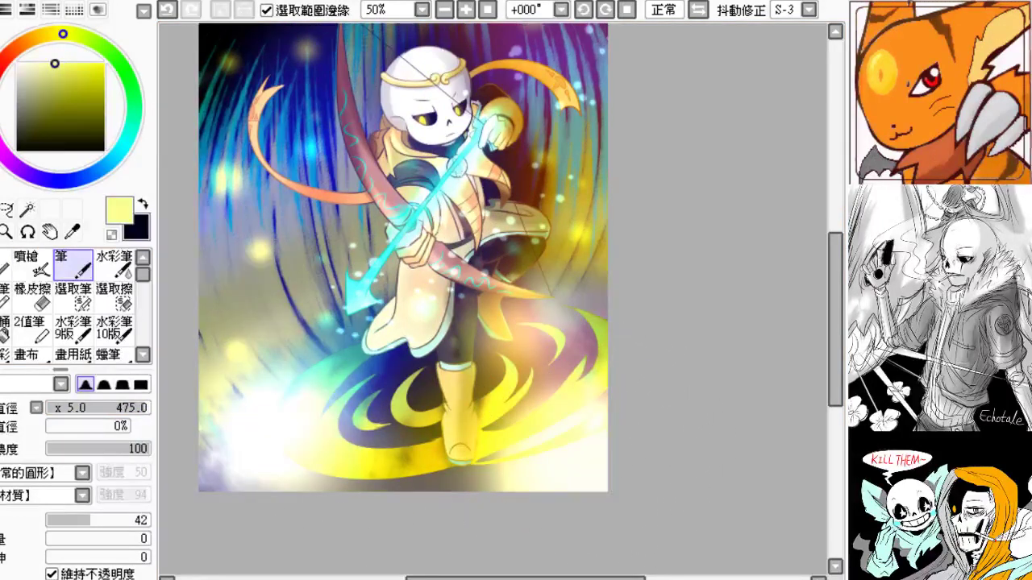
key(ctrl+z)
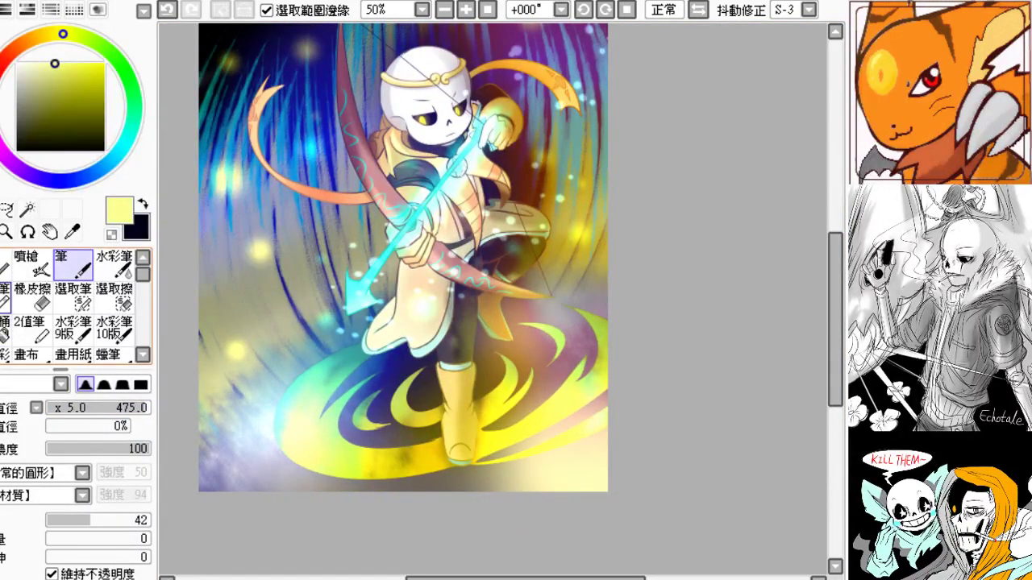
- Free-transform the glow by pulling both upper corners up and outward, its bottom edge below the canvas and the lower-right corner outward, and apply it
key(ctrl+t)
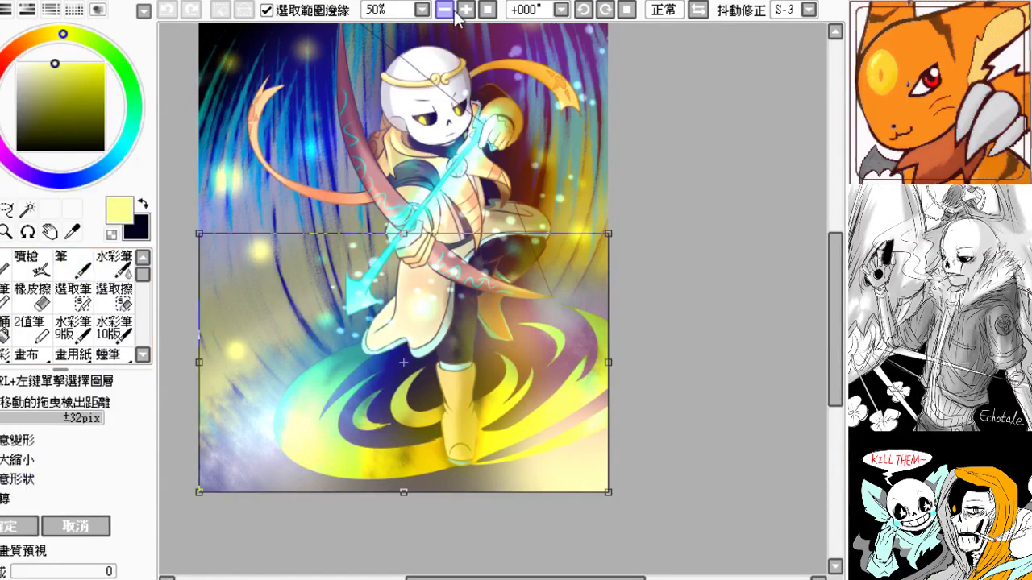
click(452, 11)
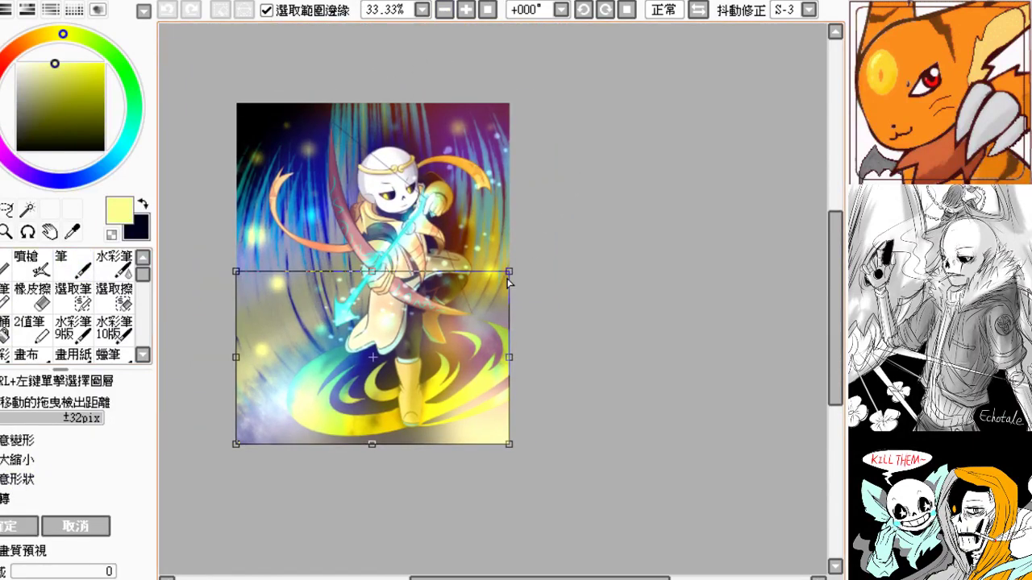
drag(508, 272, 593, 148)
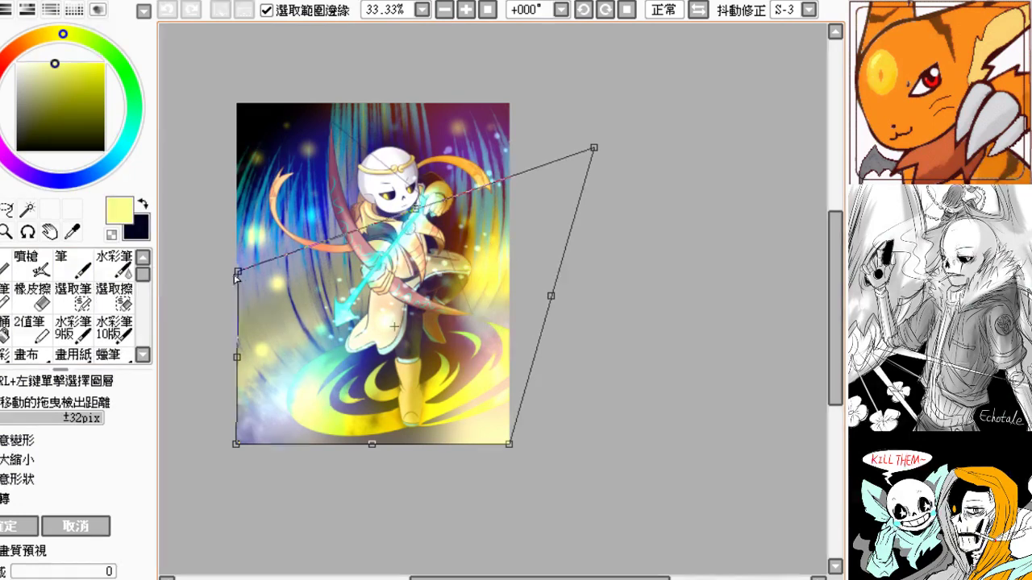
drag(235, 271, 184, 221)
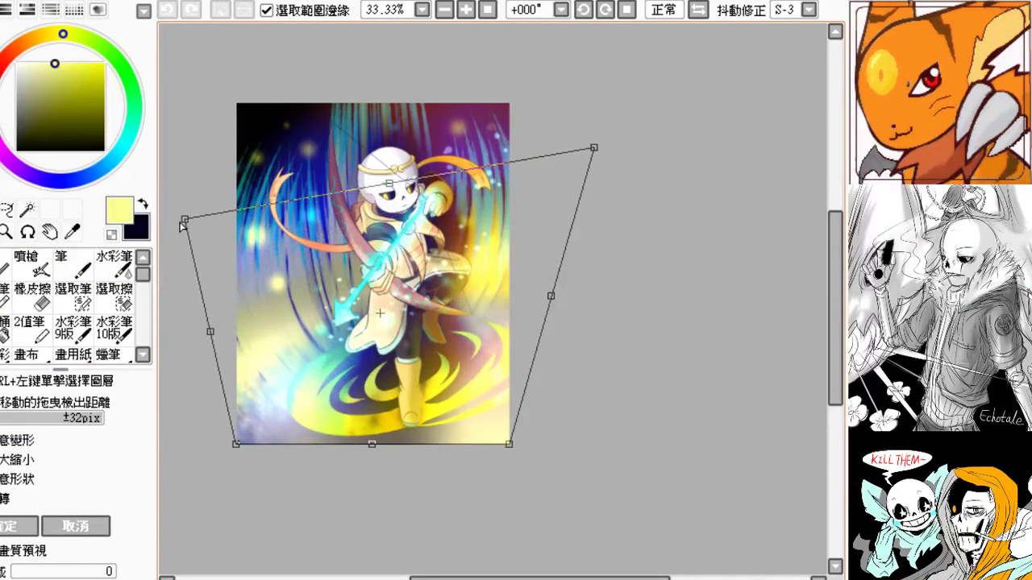
drag(370, 445, 338, 489)
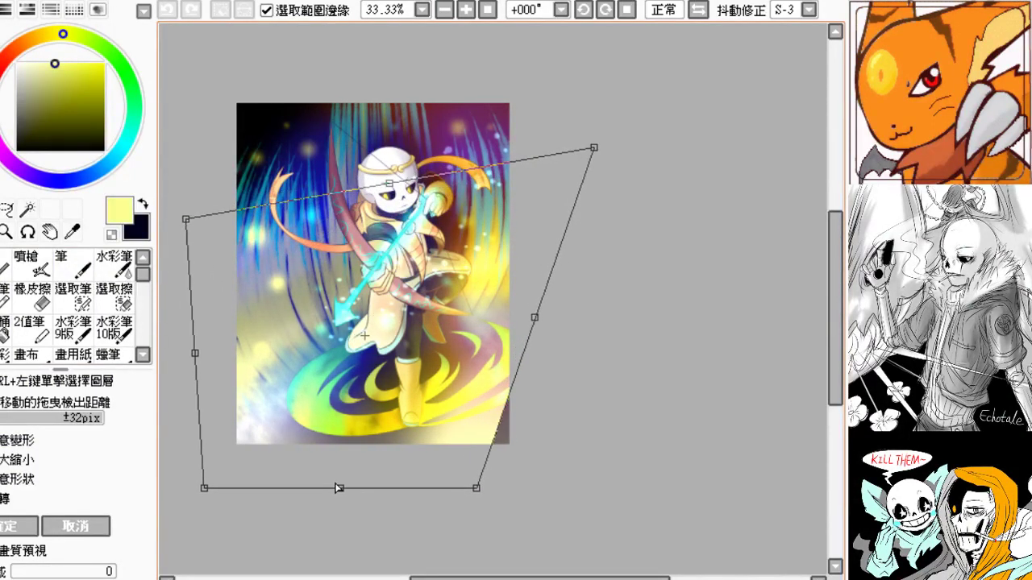
drag(477, 488, 504, 496)
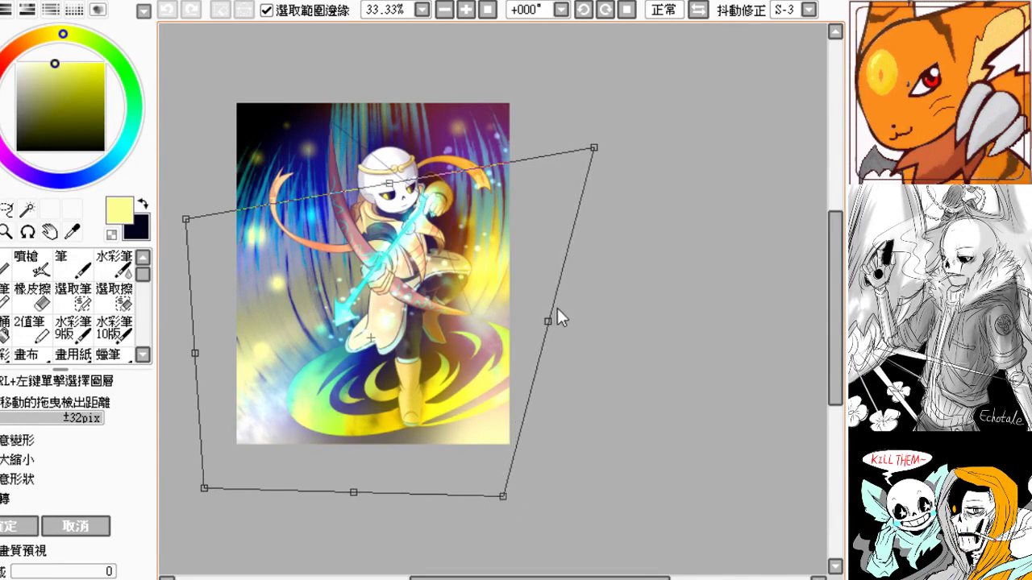
click(73, 525)
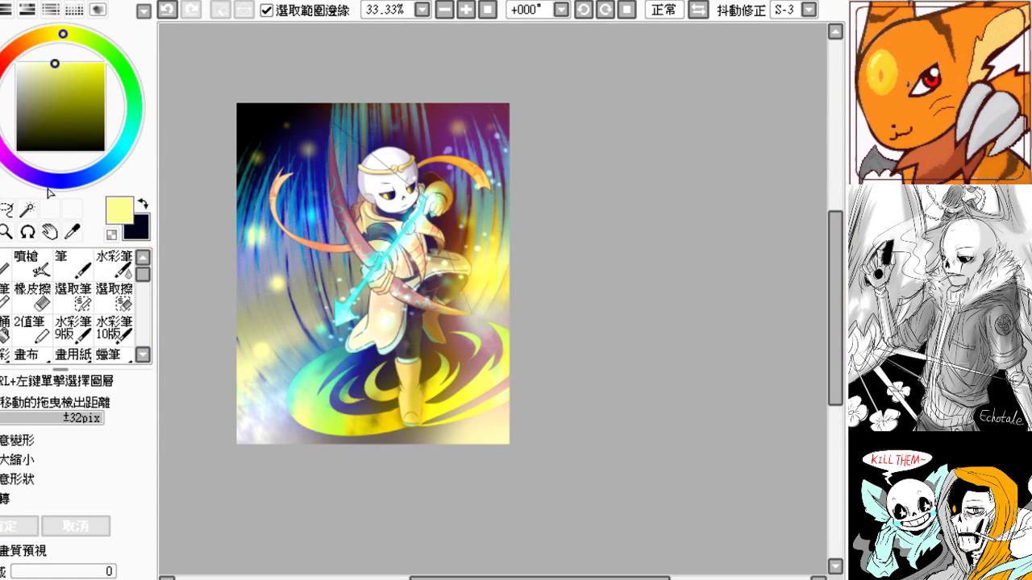
drag(253, 305, 265, 309)
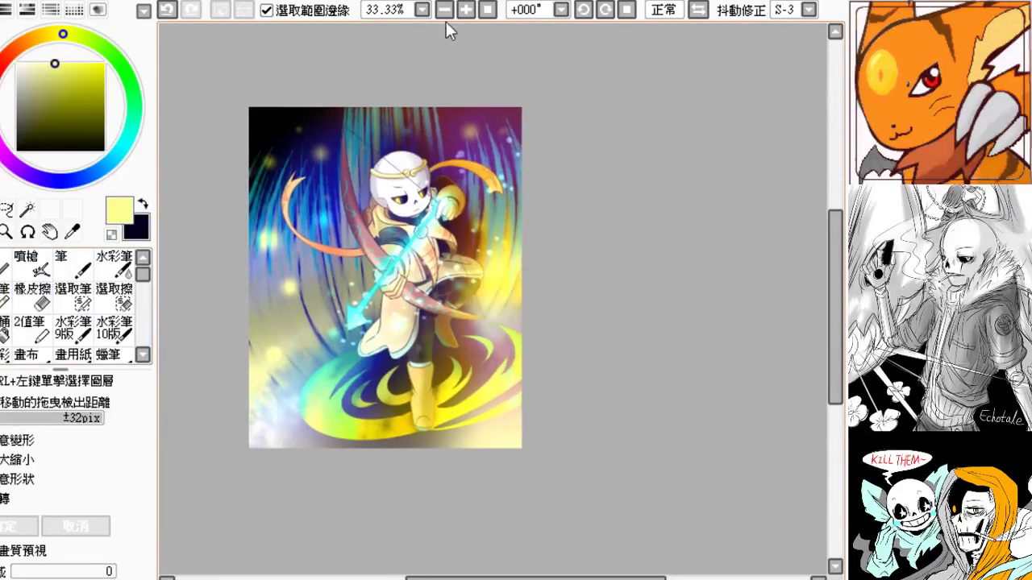
click(487, 11)
drag(433, 176, 350, 145)
mouse_move(373, 246)
mouse_down()
mouse_move(373, 265)
mouse_move(373, 232)
mouse_up()
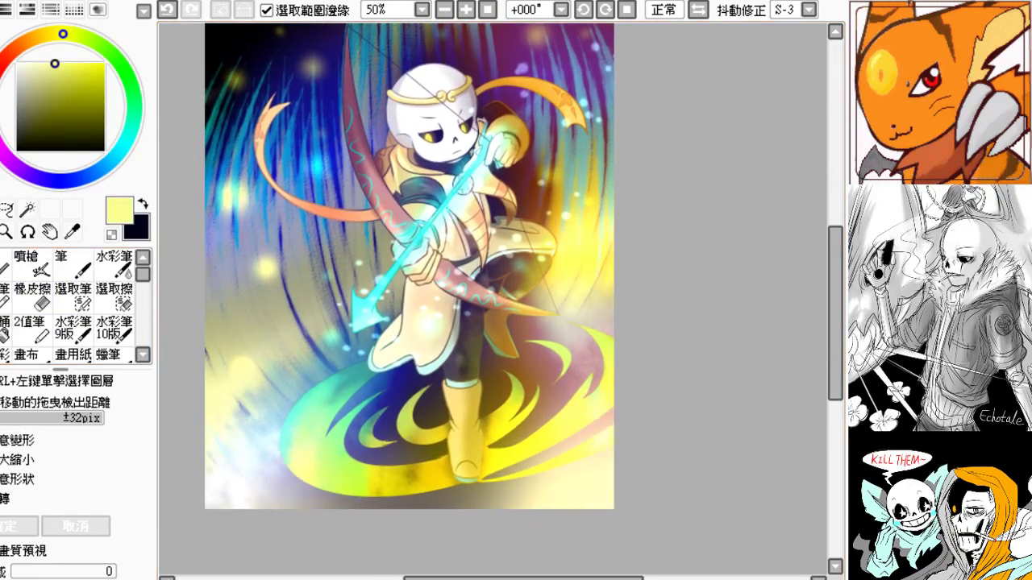
drag(281, 233, 286, 251)
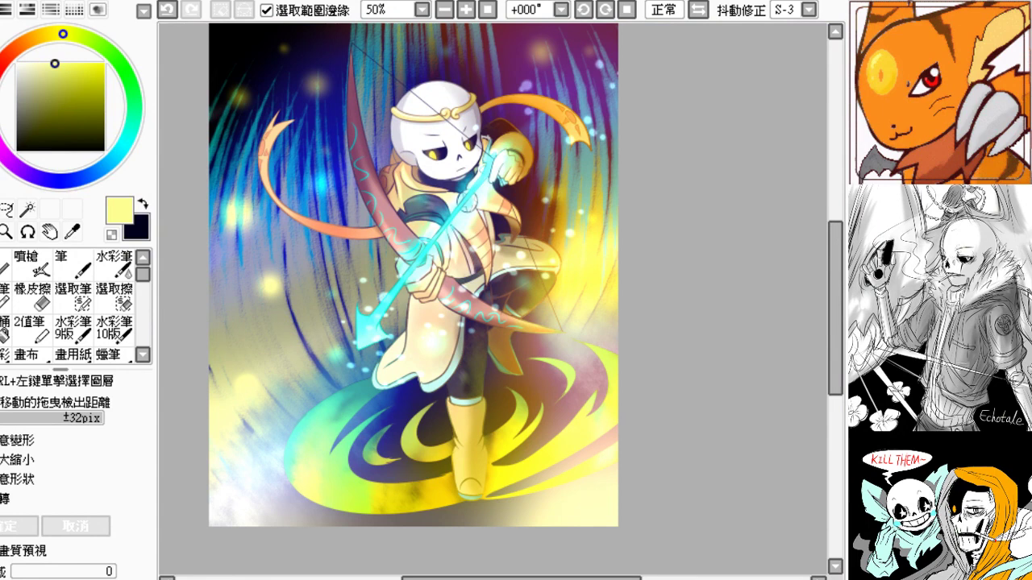
- Examine the painting's glows and overall lighting at 50% and 33.33% zoom
drag(263, 260, 238, 287)
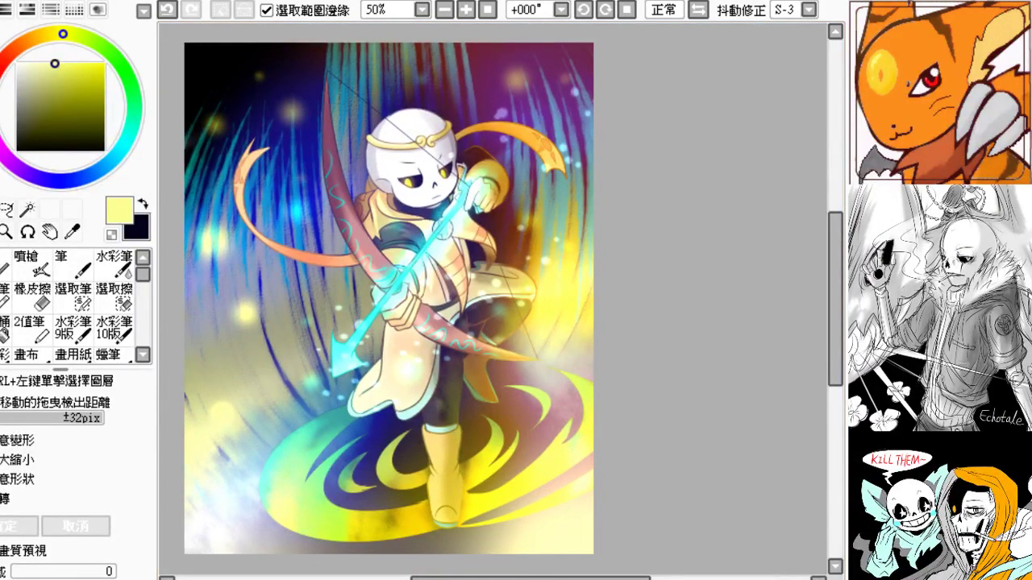
drag(359, 268, 403, 263)
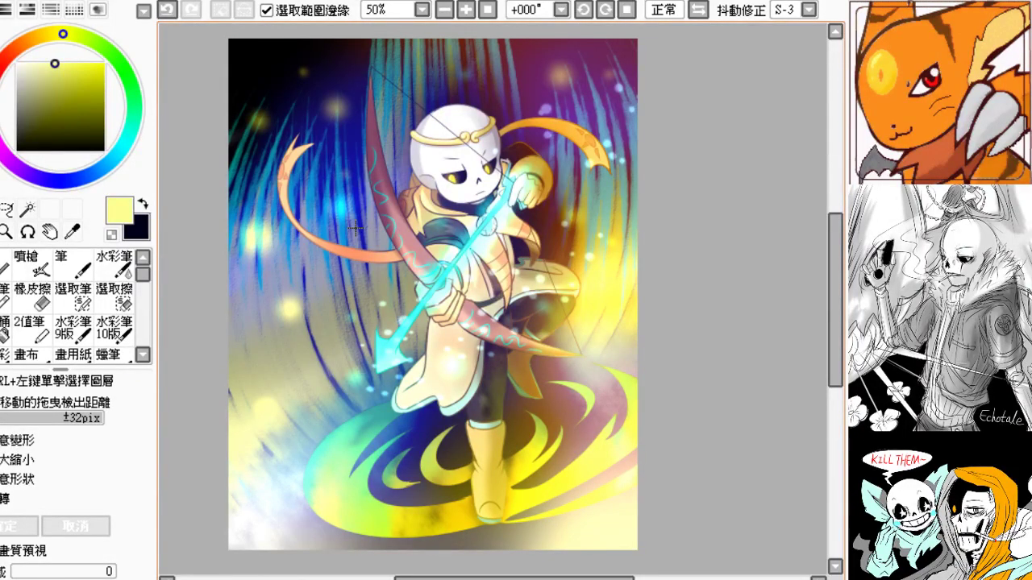
drag(475, 296, 469, 296)
click(448, 11)
drag(451, 96, 401, 101)
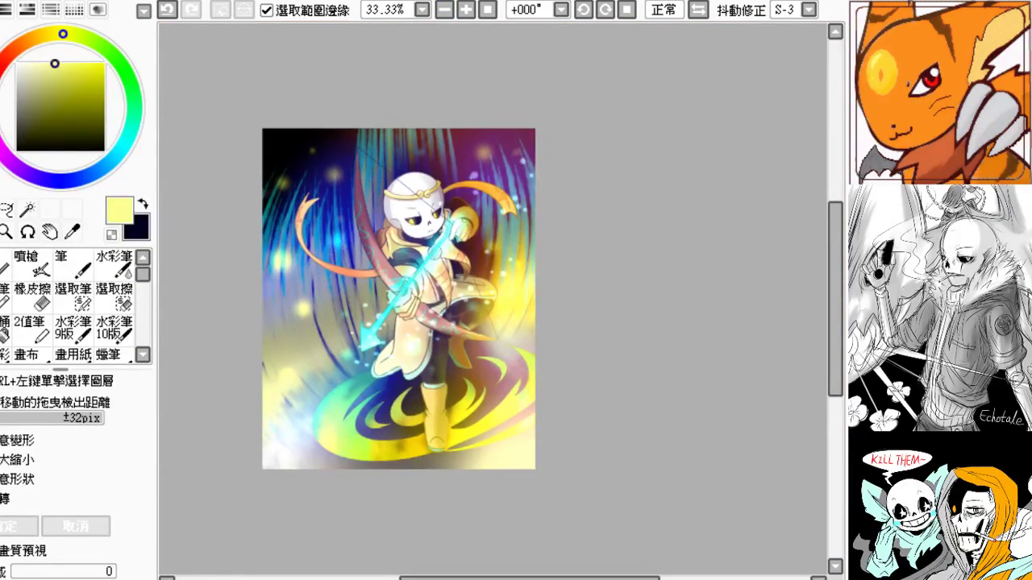
click(491, 11)
drag(459, 114, 408, 130)
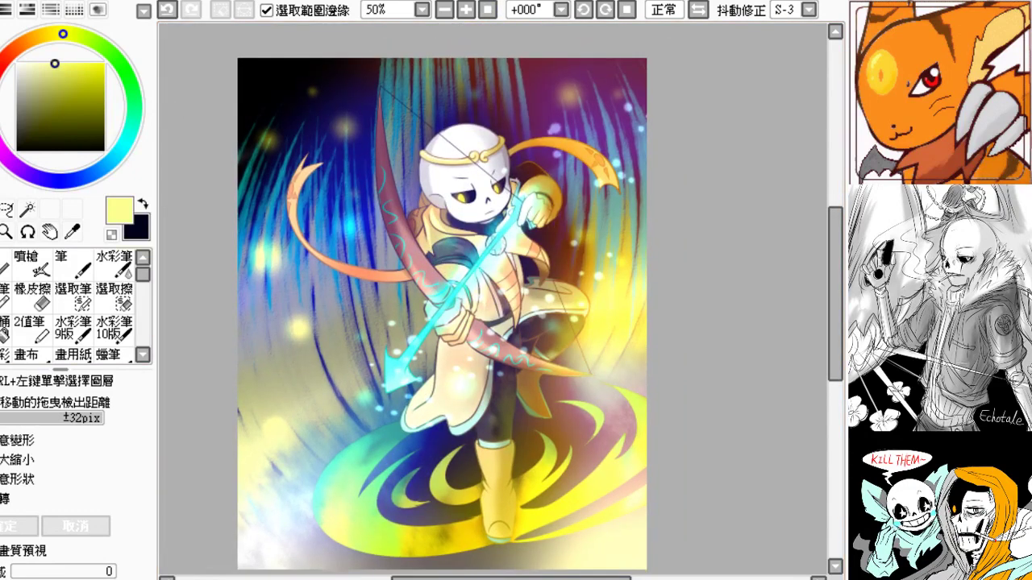
- Dot small white stars across the dark upper-left sky with the pencil in white at size 18
click(467, 9)
click(71, 264)
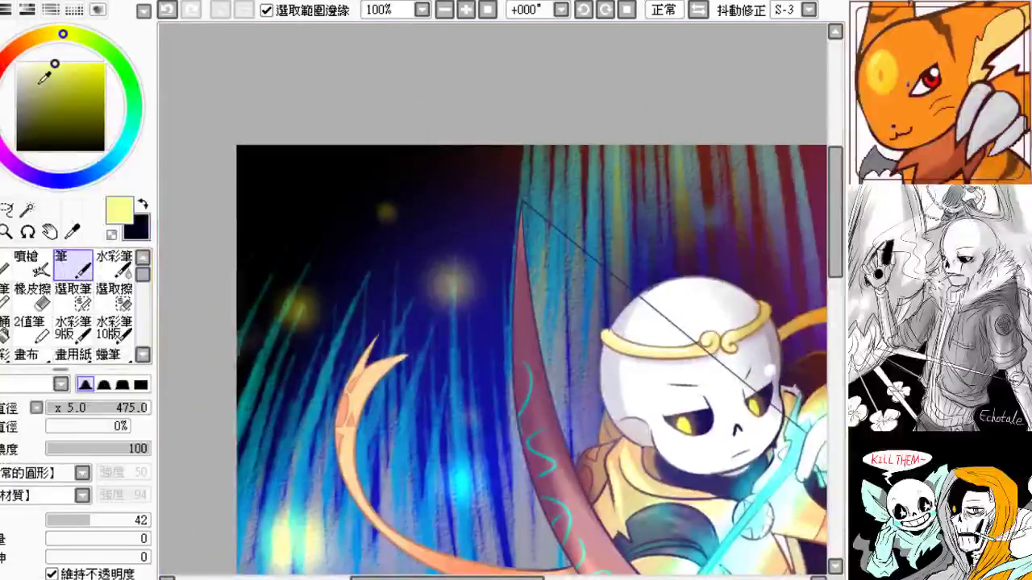
click(17, 64)
click(4, 264)
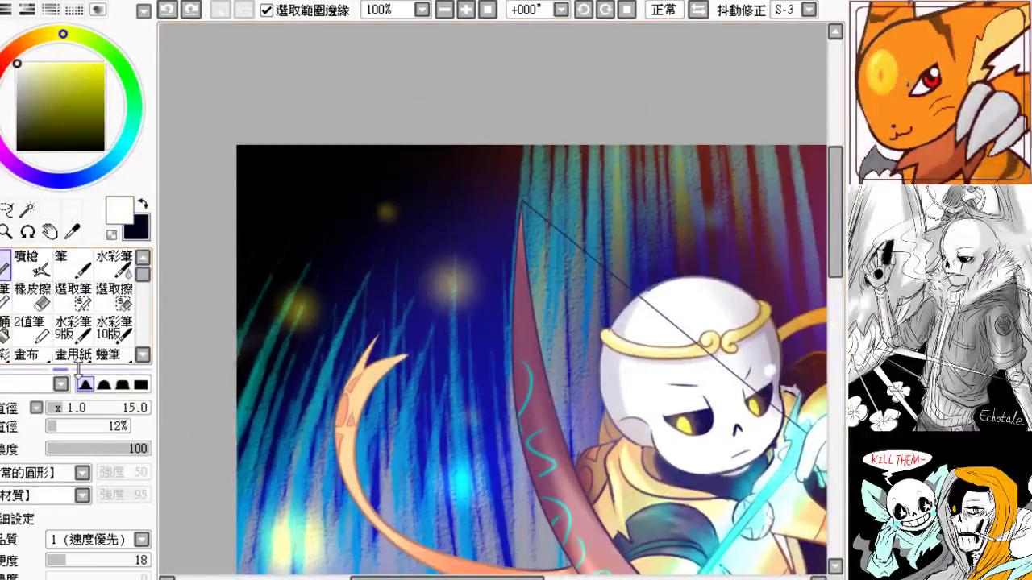
click(254, 175)
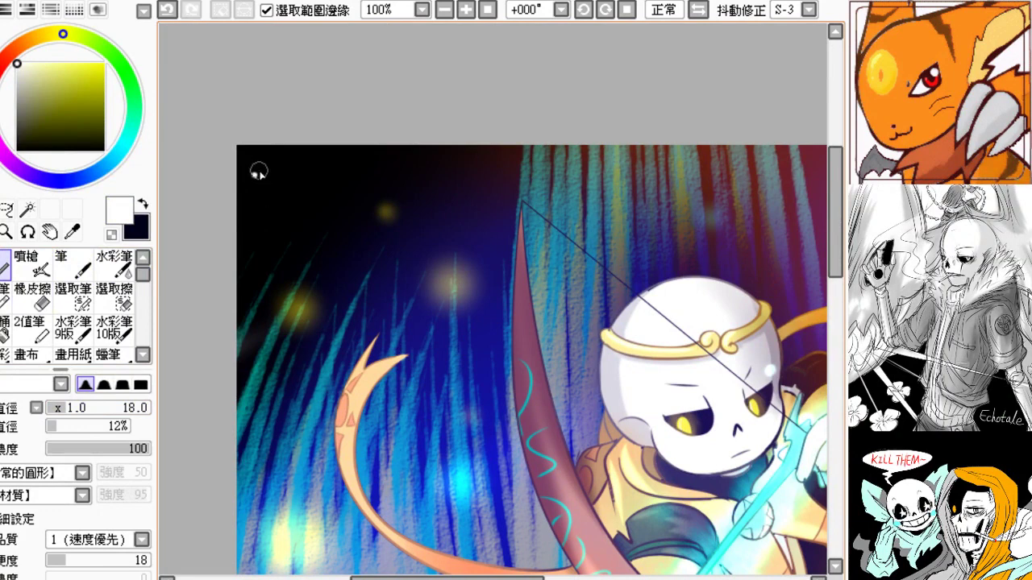
click(294, 163)
click(293, 188)
click(268, 209)
click(255, 234)
click(337, 182)
click(355, 160)
click(335, 210)
click(296, 234)
click(418, 196)
click(421, 152)
click(480, 177)
click(477, 202)
click(382, 233)
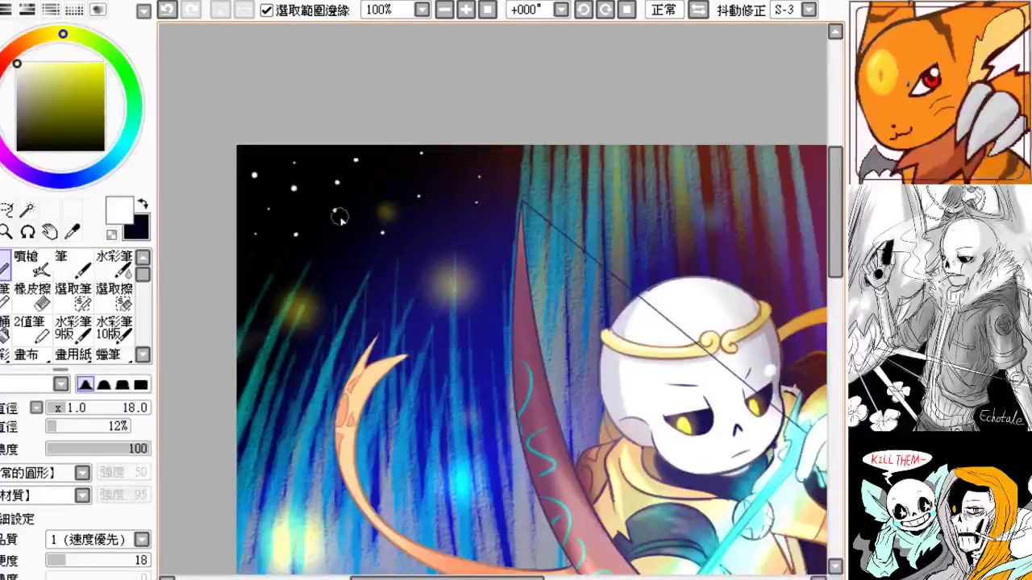
- Fill gaps in the upper-left star field with more tiny white dots, reaching the canvas edge and the area near the bow tip
click(316, 197)
click(326, 171)
click(302, 194)
click(250, 195)
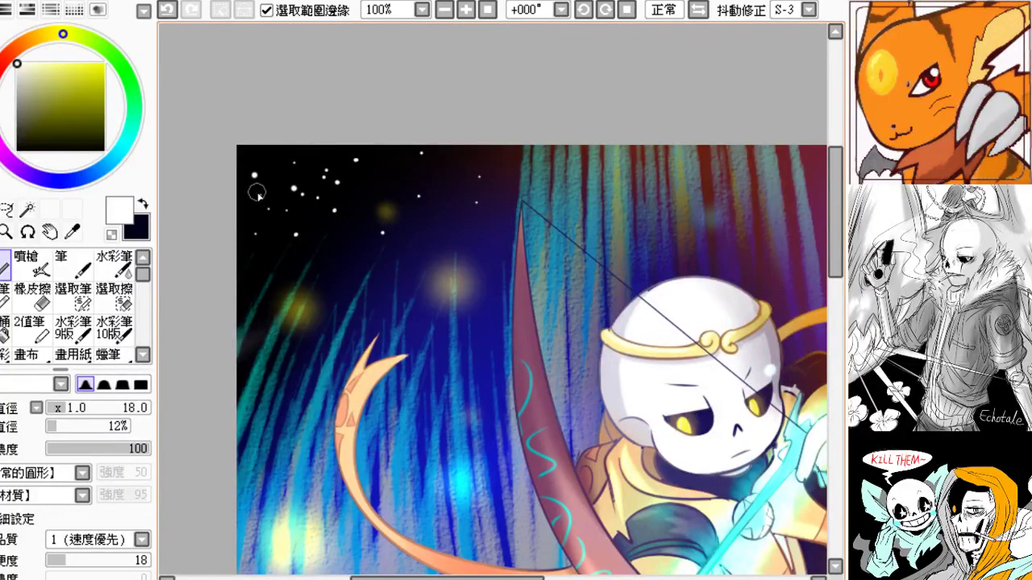
click(242, 217)
click(241, 259)
click(273, 251)
click(397, 152)
drag(385, 233, 362, 230)
click(463, 148)
drag(460, 231, 456, 218)
click(466, 198)
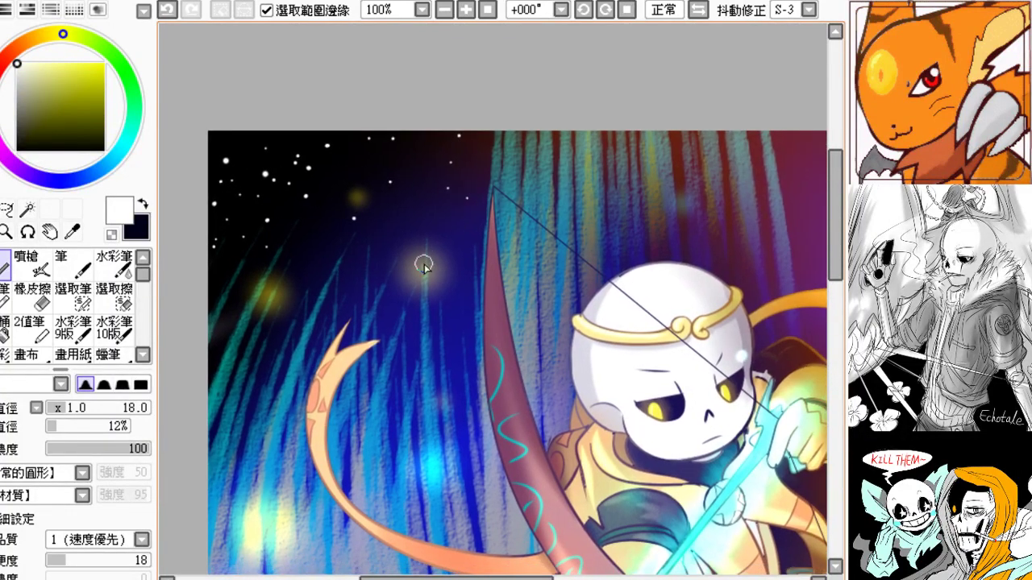
- Extend the white stars beside the bow tip and dot a few on the purple sky near the canvas's upper-right corner
drag(424, 265, 400, 272)
click(457, 160)
click(369, 168)
drag(453, 197, 334, 207)
click(567, 177)
drag(420, 245, 510, 231)
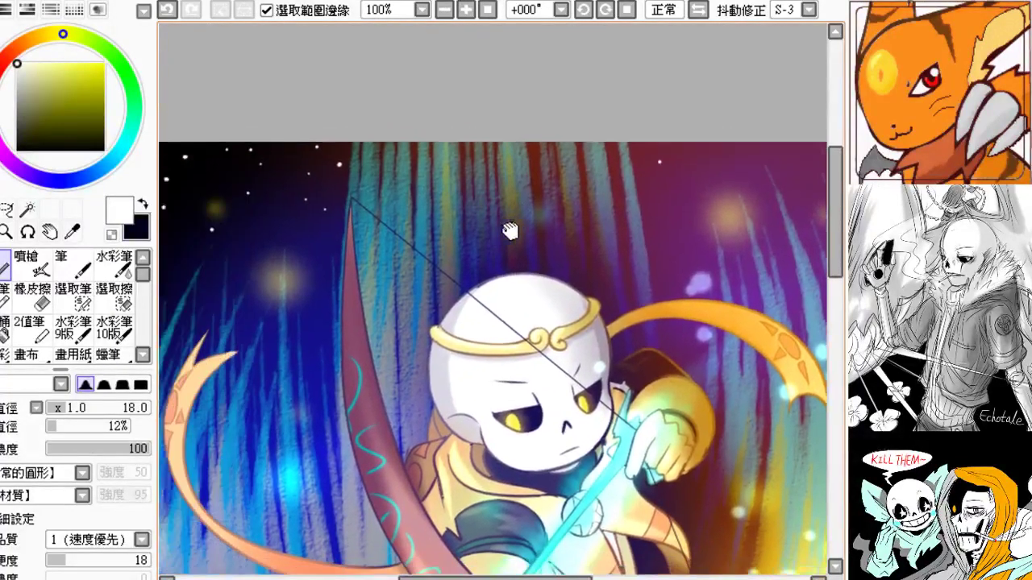
drag(299, 222, 430, 200)
click(412, 206)
drag(531, 240, 409, 272)
drag(302, 259, 507, 263)
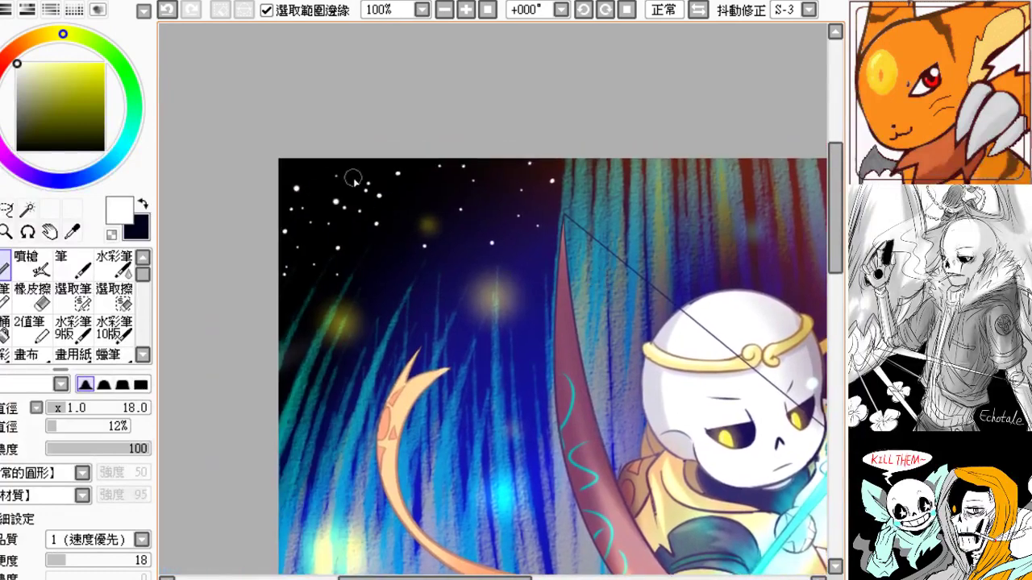
drag(424, 228, 242, 210)
drag(410, 222, 247, 245)
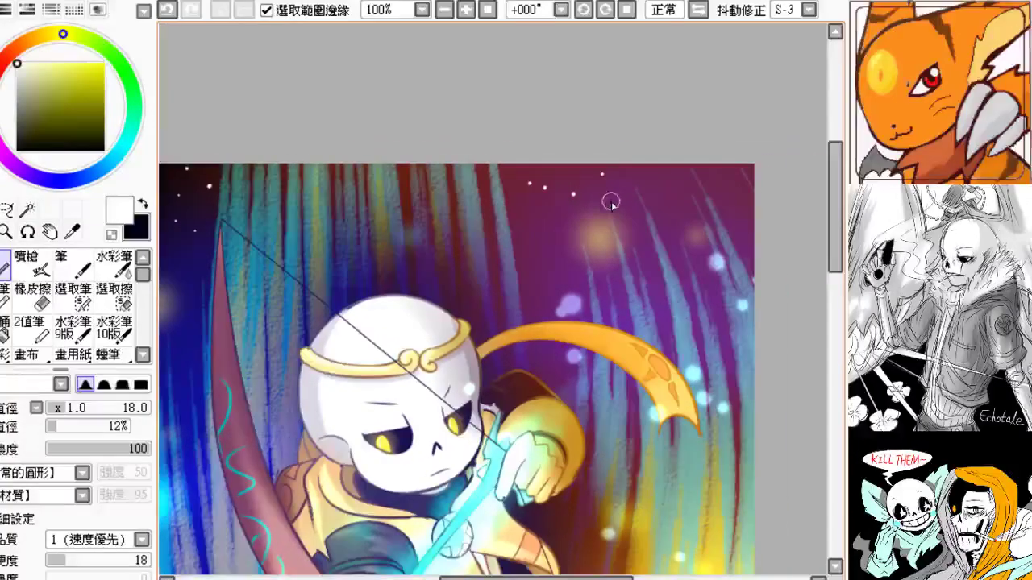
- Thicken the upper-left star field with extra white dots down towards the yellow glows, undoing misplaced ones
scroll(526, 266, left, 3)
drag(265, 230, 403, 253)
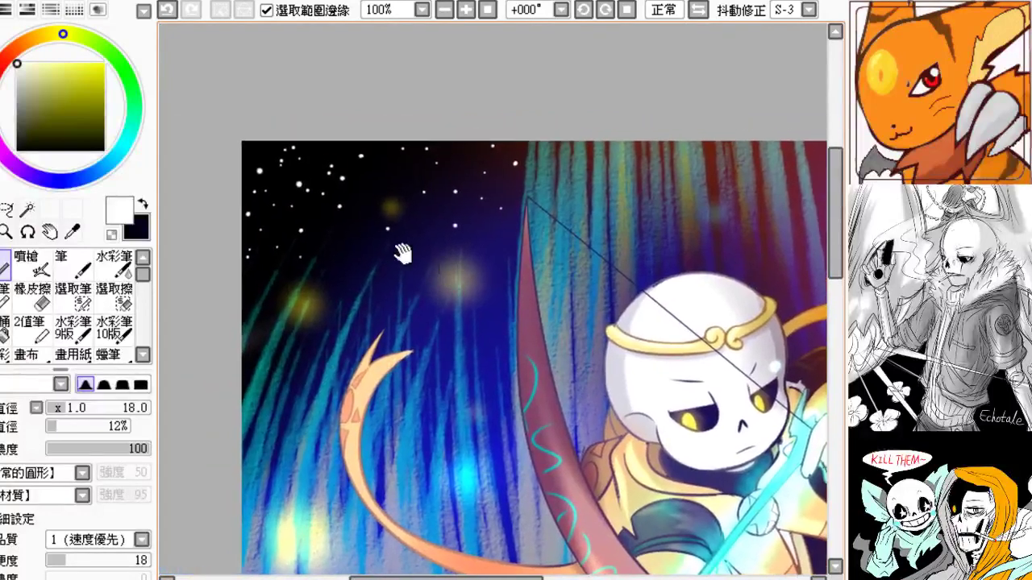
key(ctrl+z)
click(268, 164)
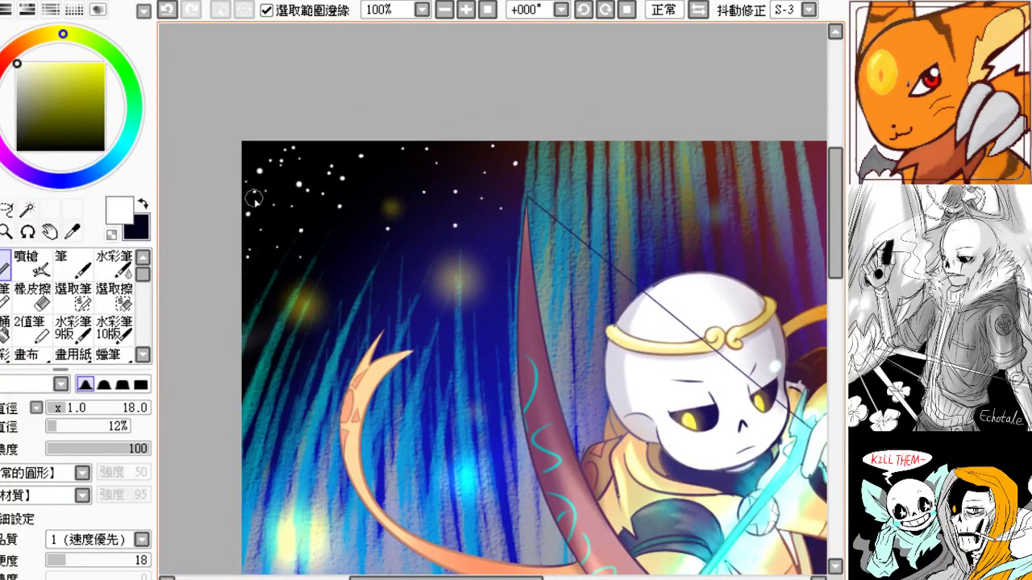
click(270, 175)
key(ctrl+z)
click(273, 168)
drag(303, 170, 293, 175)
click(317, 151)
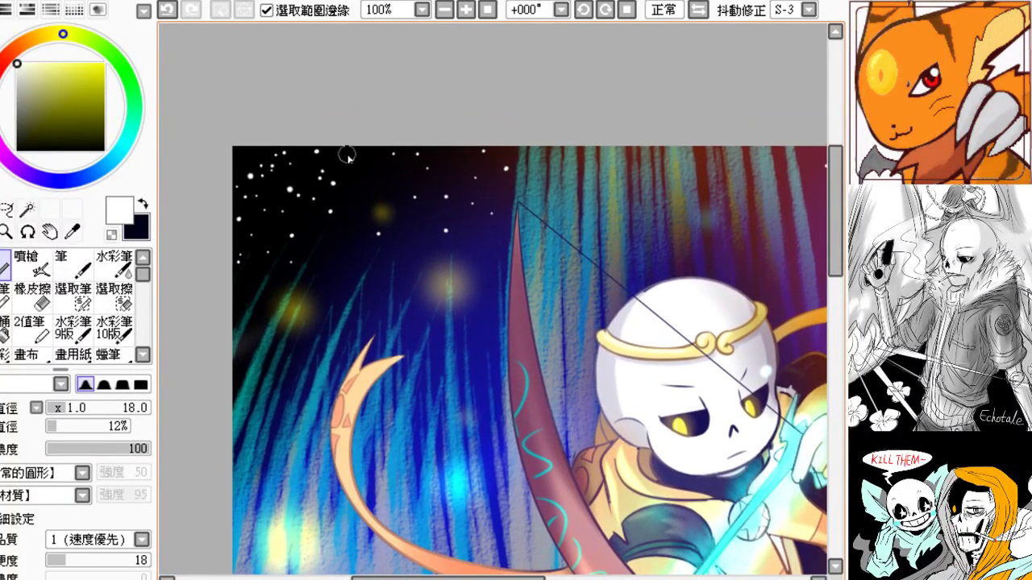
click(352, 161)
drag(446, 232, 400, 208)
click(297, 262)
click(377, 236)
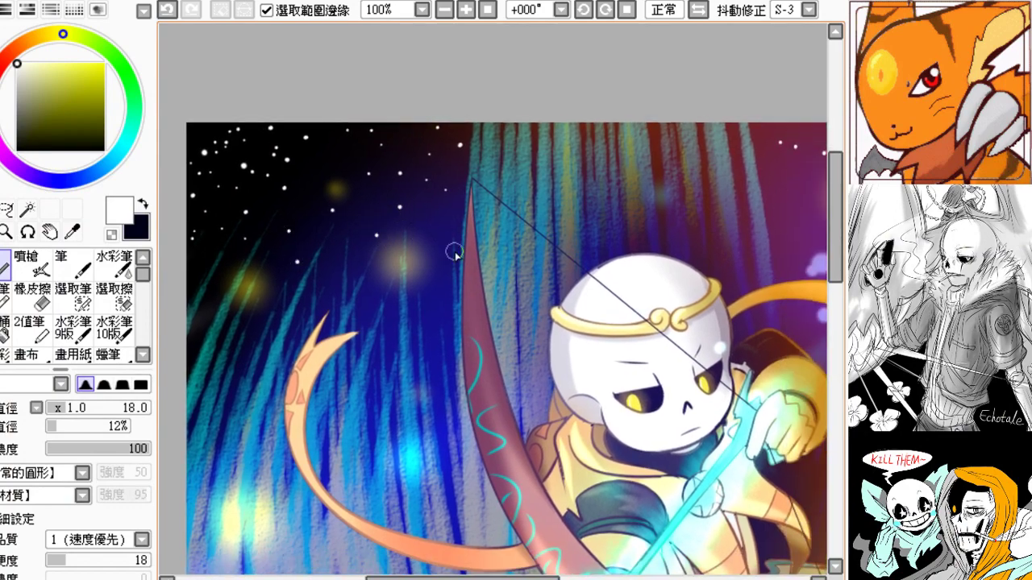
- Scatter more white stars over the purple sky above the orange ribbon, undoing a stray dot
drag(467, 274, 323, 292)
drag(486, 282, 258, 287)
key(ctrl+z)
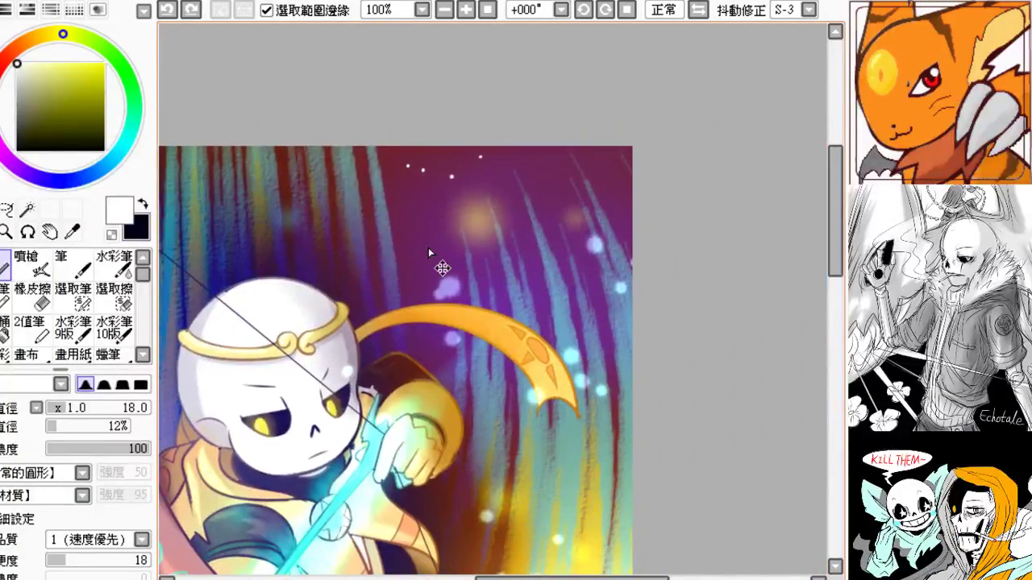
click(418, 236)
click(401, 195)
click(517, 159)
drag(545, 202, 530, 205)
click(535, 198)
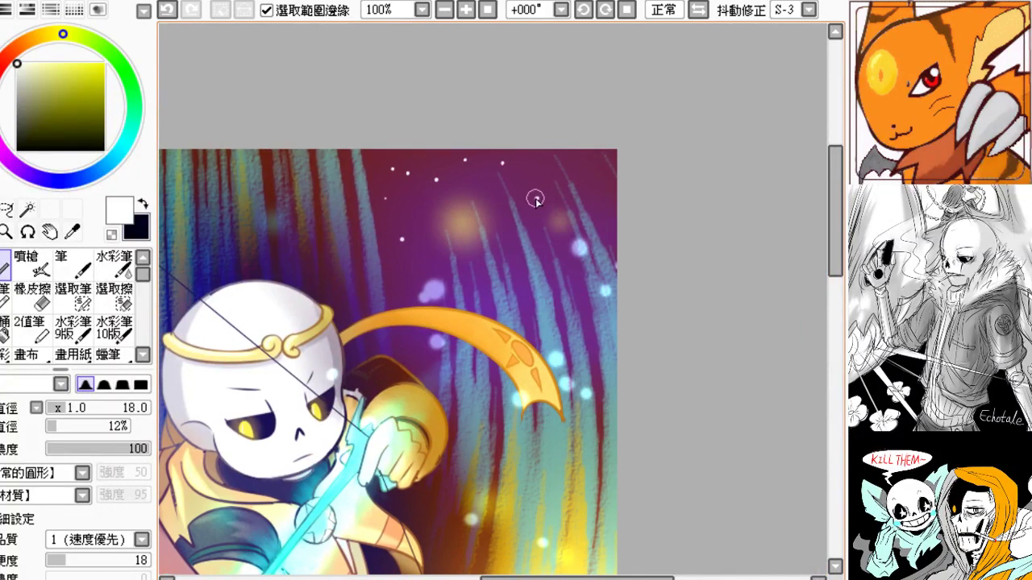
click(535, 198)
- Add sparse white stars to the blue sky between the ribbon's tip and the bow, undoing the last misplaced mark
drag(444, 191, 540, 197)
drag(442, 268, 541, 176)
drag(532, 292, 639, 281)
key(ctrl+z)
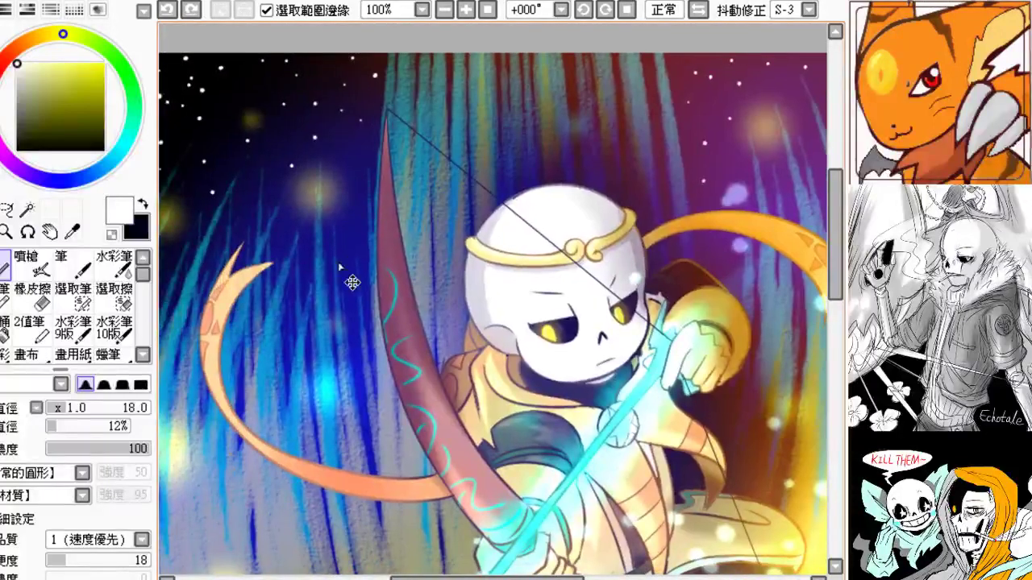
click(353, 242)
click(355, 156)
drag(325, 246, 414, 245)
drag(355, 293, 417, 289)
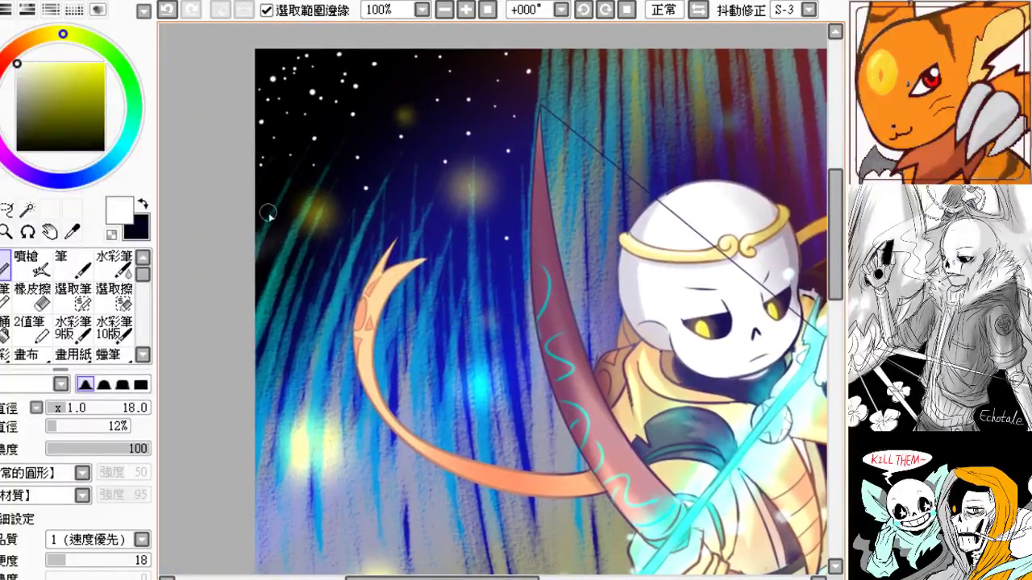
drag(439, 335, 344, 316)
- Dot additional white stars around the yellow glow in the purple sky at 75% zoom, undoing one dot
click(445, 11)
drag(479, 152, 365, 153)
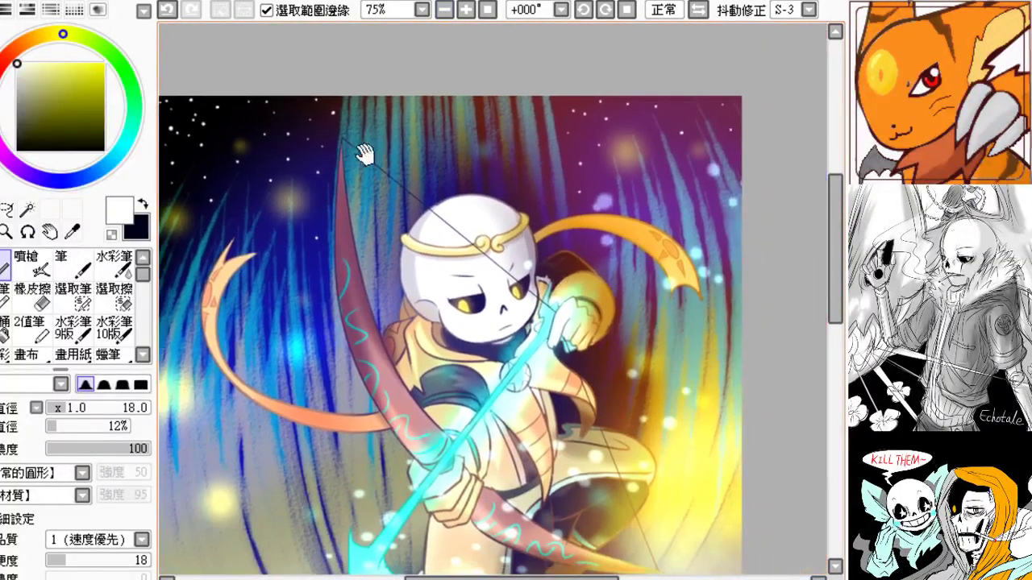
drag(606, 292, 516, 306)
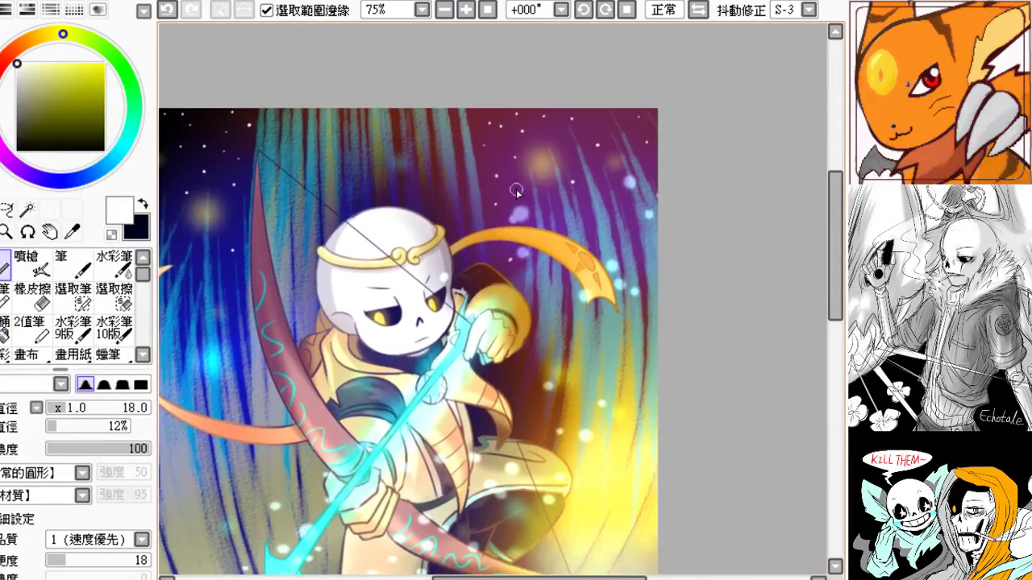
click(543, 148)
drag(549, 198, 552, 216)
key(ctrl+z)
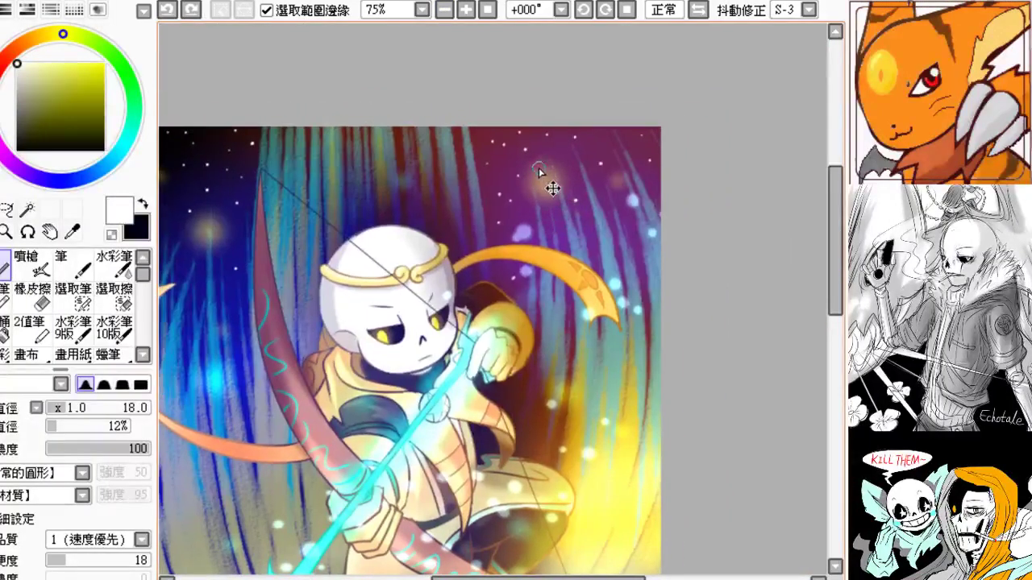
click(539, 172)
click(552, 152)
drag(611, 193, 583, 184)
- Cluster extra tiny white stars in the canvas's upper-left corner, undoing misplaced dots
drag(467, 221, 647, 248)
mouse_move(500, 244)
mouse_down()
mouse_move(504, 205)
mouse_move(495, 211)
mouse_up()
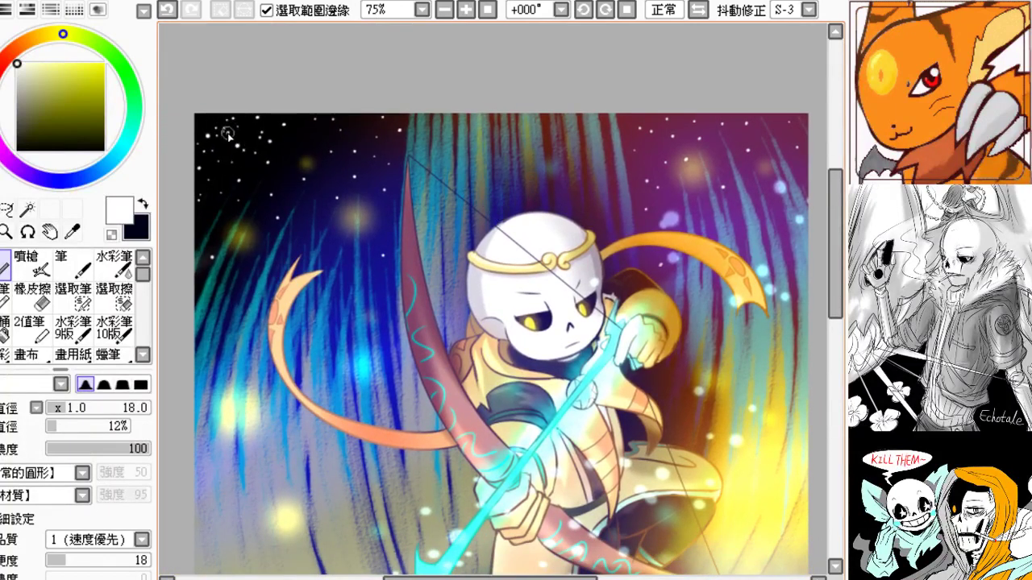
key(ctrl+z)
click(215, 126)
key(ctrl+z)
click(239, 121)
scroll(301, 175, down, 2)
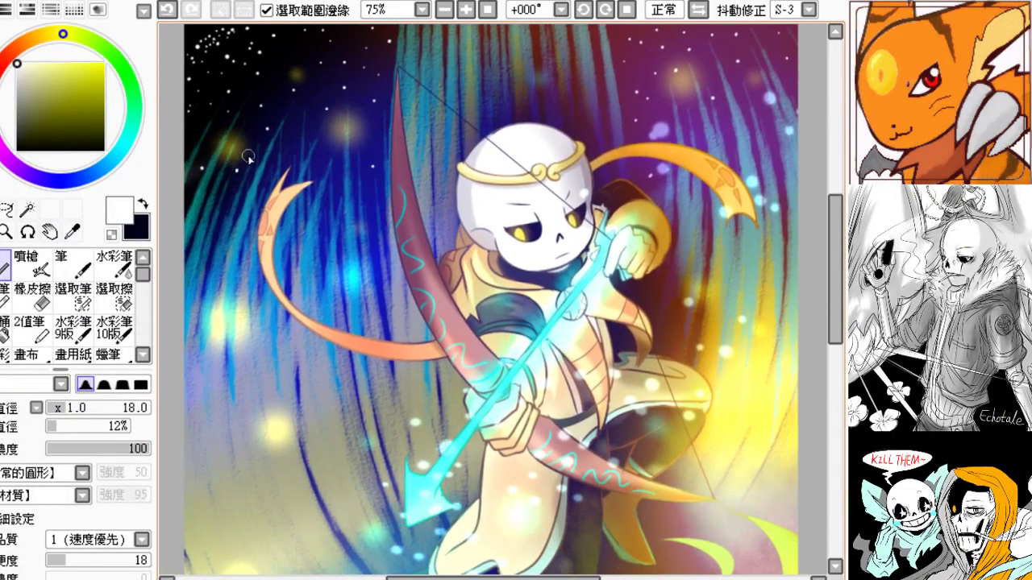
- Place another white star near the canvas's upper-right edge, undoing the first attempt
drag(388, 211, 298, 274)
scroll(341, 211, right, 2)
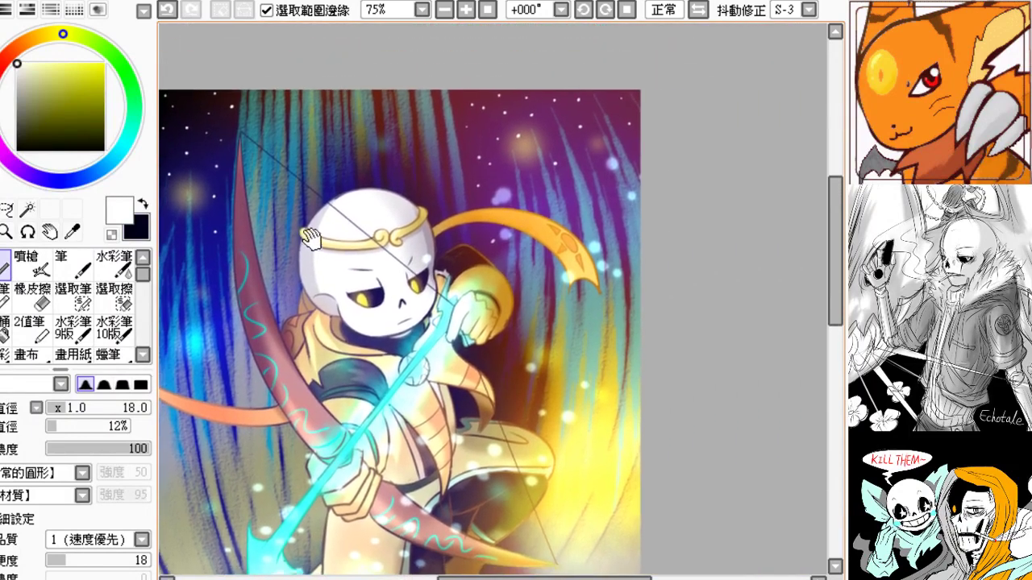
scroll(477, 248, right, 1)
scroll(477, 248, up, 1)
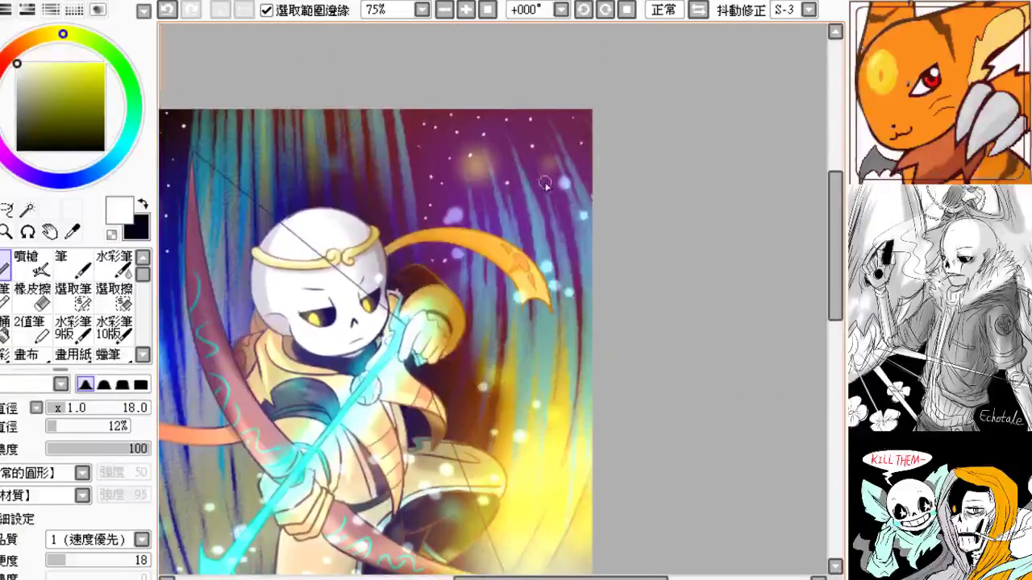
drag(560, 196, 581, 190)
key(ctrl+z)
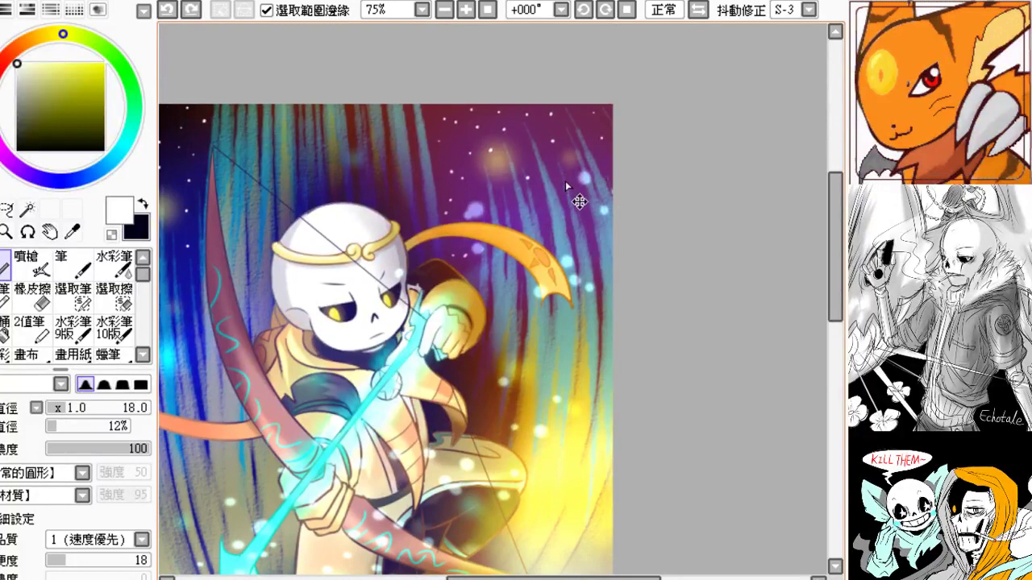
click(579, 189)
- Free-transform the stars by stretching their right edge beyond the canvas and their left edge slightly outward, and apply it
scroll(619, 177, down, 2)
scroll(619, 177, left, 3)
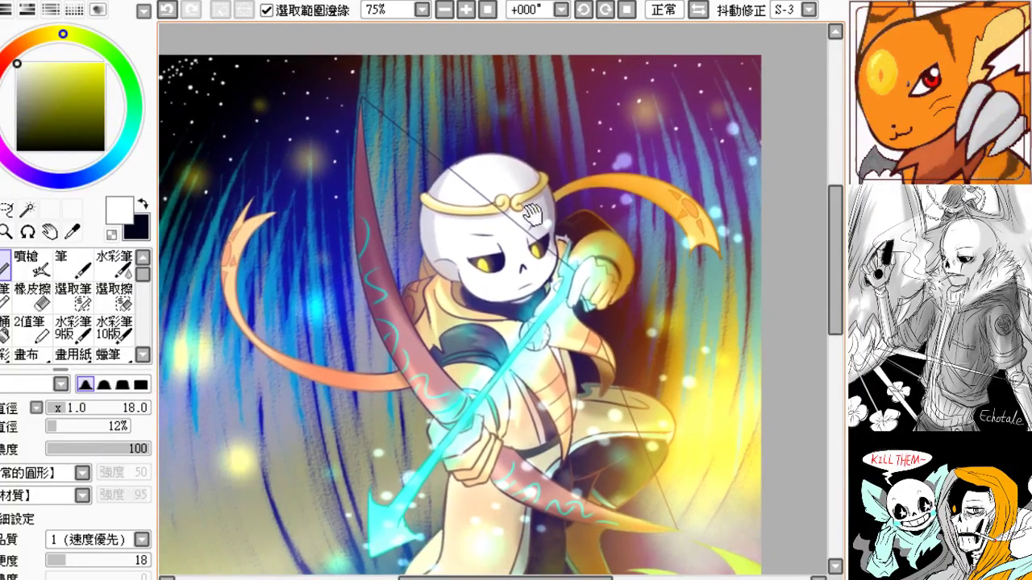
click(444, 10)
click(444, 10)
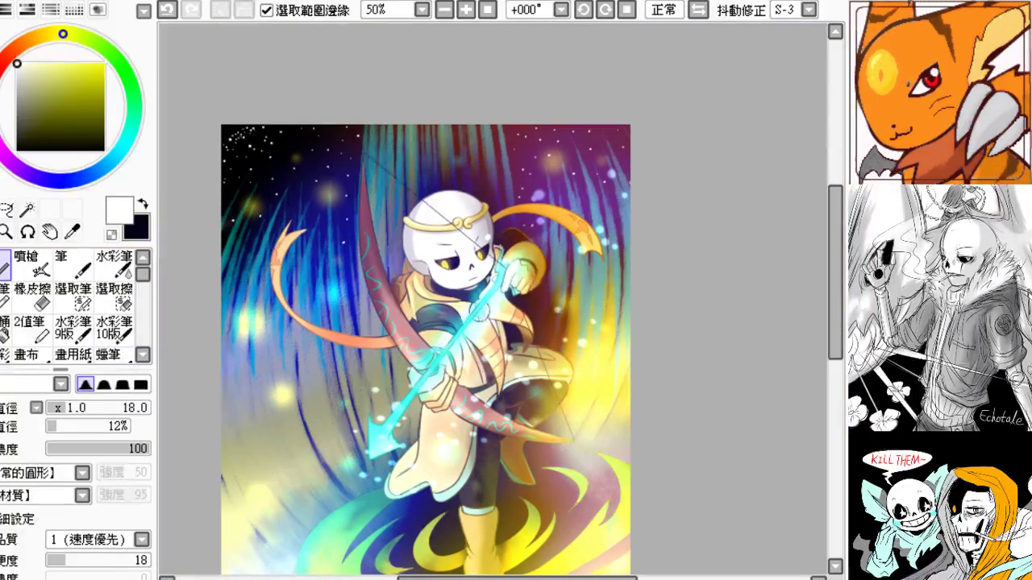
click(0, 232)
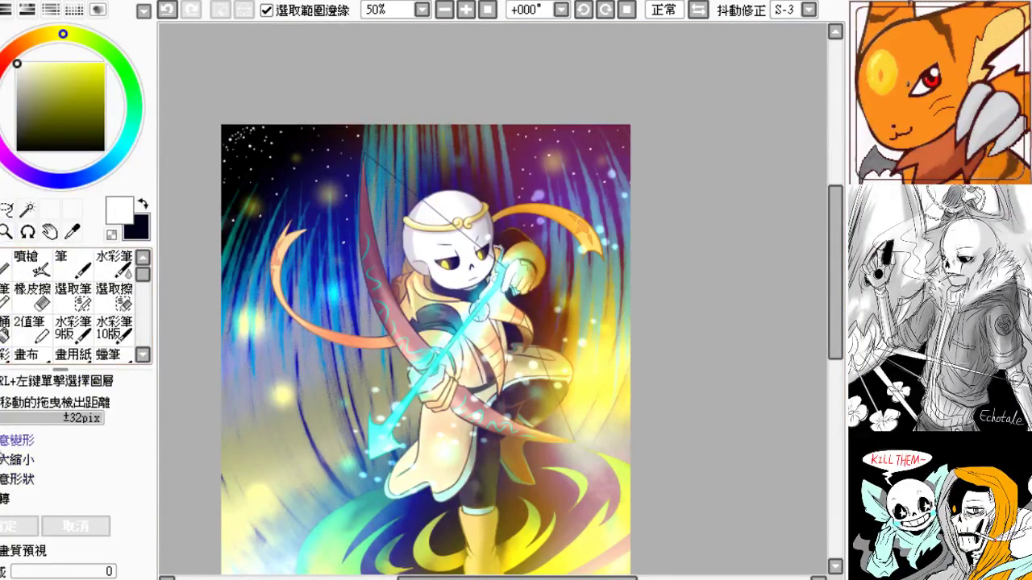
key(ctrl+t)
mouse_move(407, 247)
mouse_down()
mouse_move(407, 286)
mouse_move(407, 266)
mouse_up()
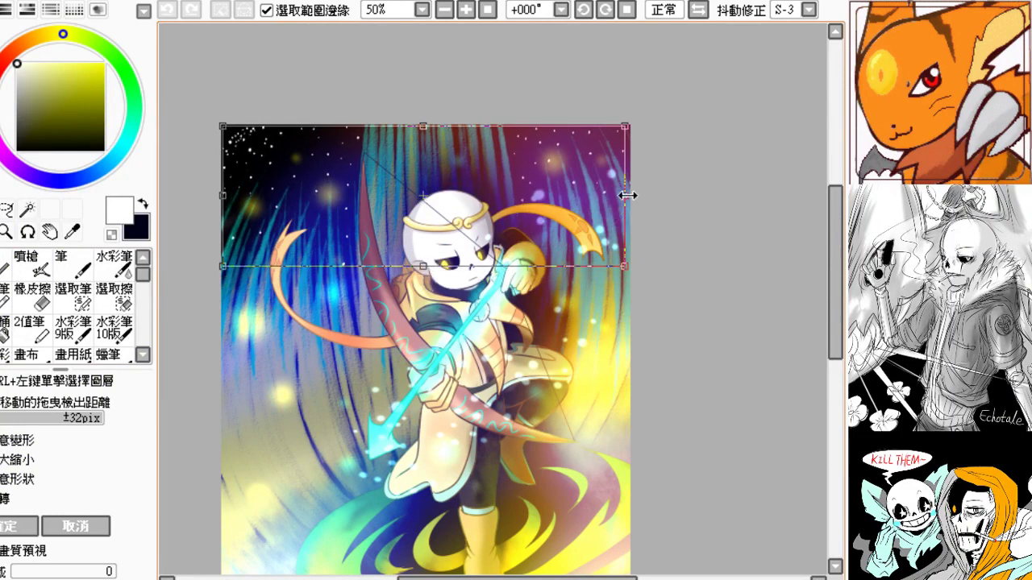
drag(625, 196, 638, 195)
drag(223, 196, 218, 195)
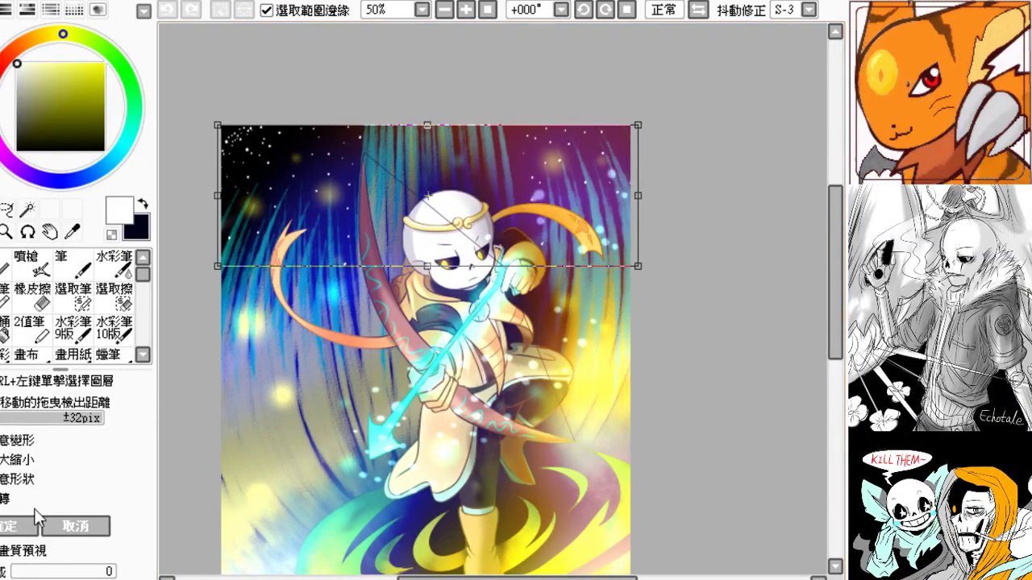
click(19, 525)
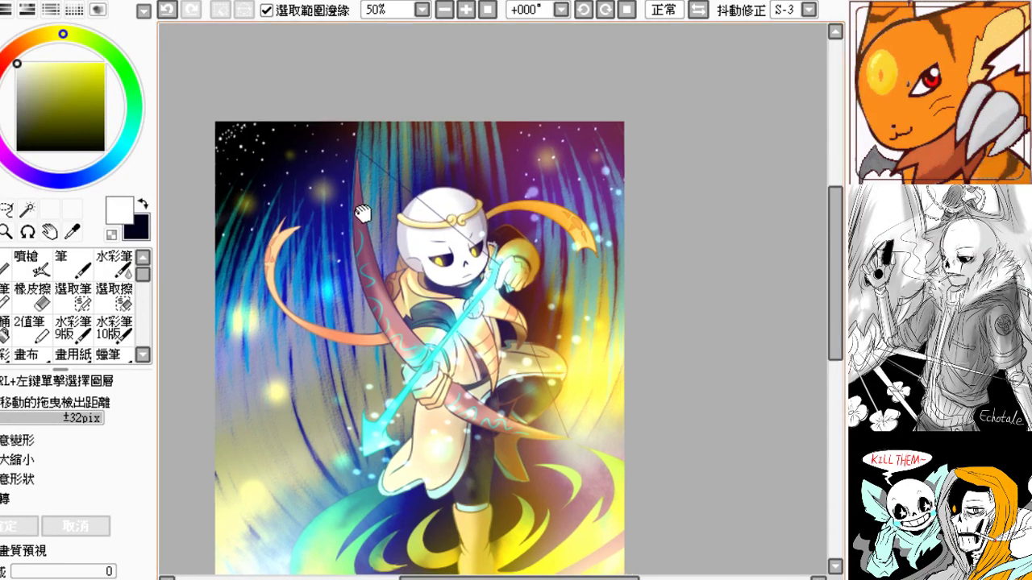
- Dot a tiny white star in the sky near the canvas's left edge with the size-18 pencil, undoing the misplaced tries
drag(357, 208, 368, 142)
click(75, 262)
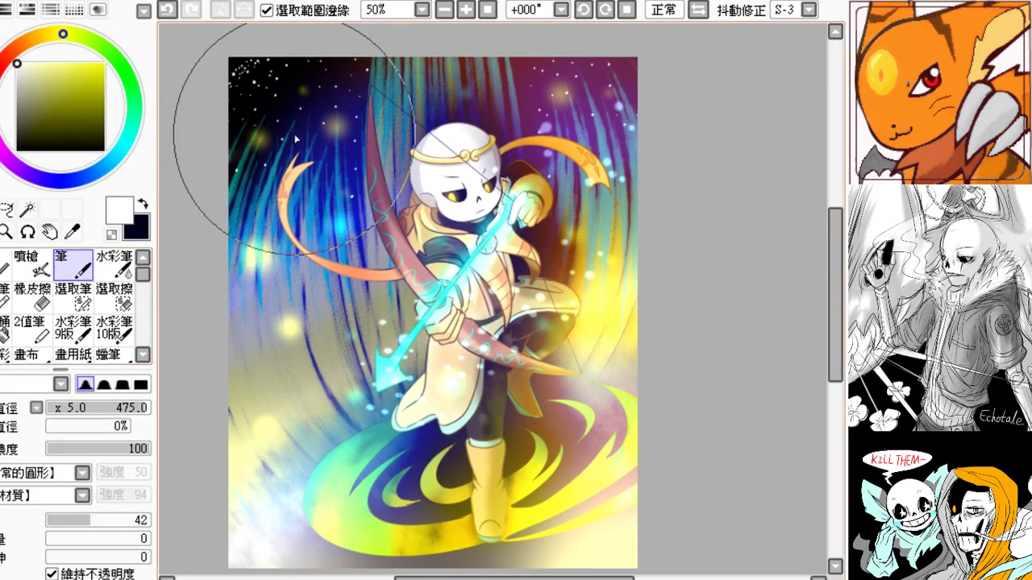
click(5, 263)
key(ctrl+z)
click(250, 214)
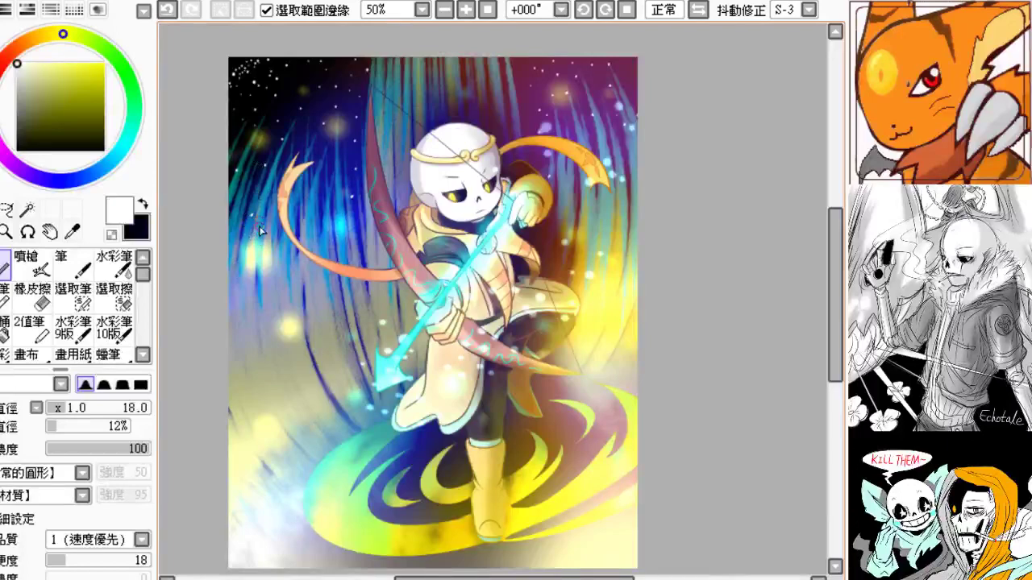
key(ctrl+z)
click(251, 186)
- Compare the painting before and after the latest edits by repeatedly undoing and redoing them
drag(390, 192, 346, 212)
key(ctrl+z)
key(ctrl+y)
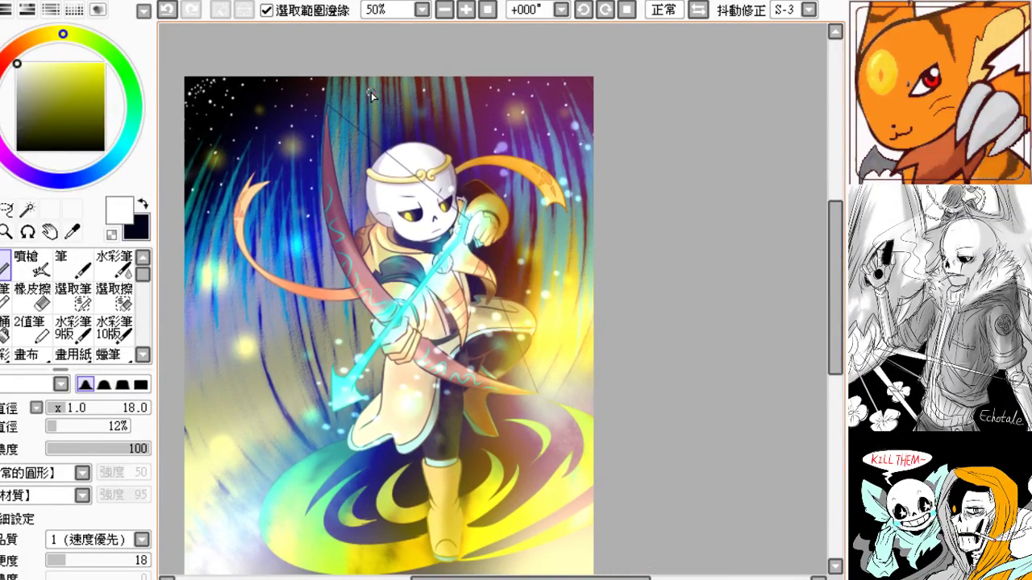
key(ctrl+z)
key(ctrl+y)
key(ctrl+z)
key(ctrl+y)
key(ctrl+z)
key(ctrl+y)
key(ctrl+z)
key(ctrl+y)
key(ctrl+z)
key(ctrl+y)
drag(415, 233, 445, 227)
key(ctrl+z)
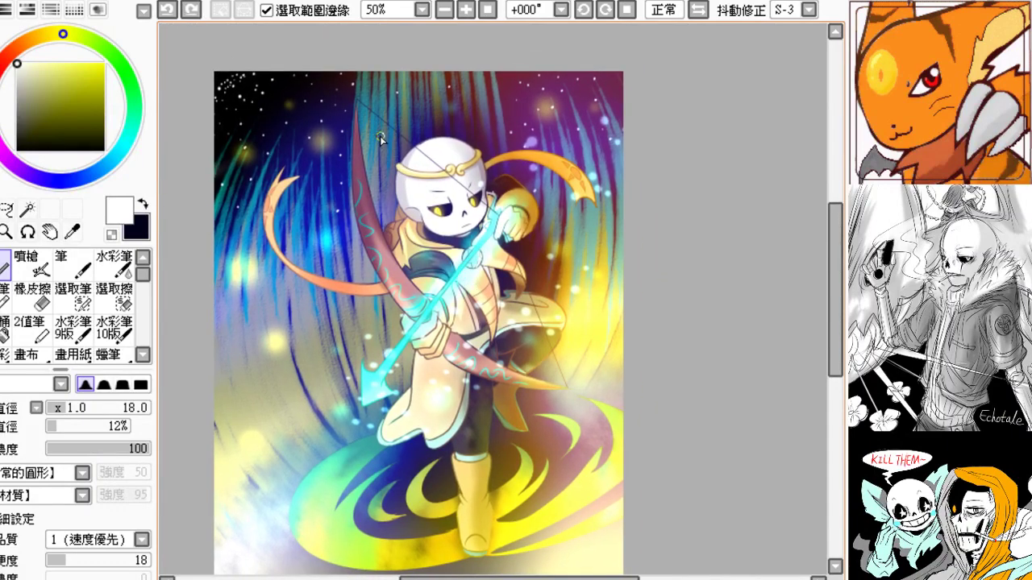
key(ctrl+y)
key(ctrl+z)
- Step back and forth through the background's brightness versions, keeping brighter turquoise streaks and a stronger yellow haze
drag(436, 131, 422, 117)
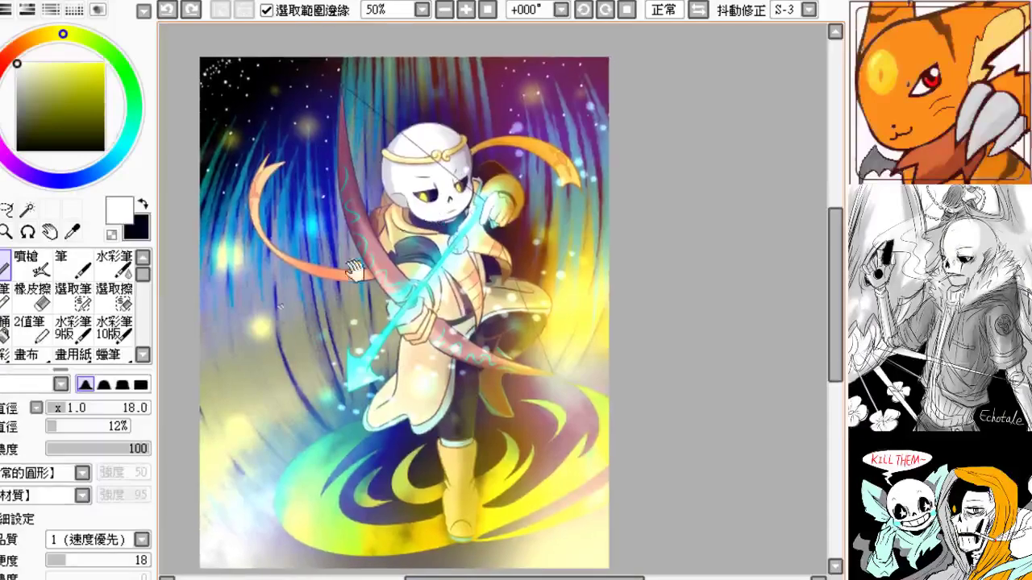
key(ctrl+y)
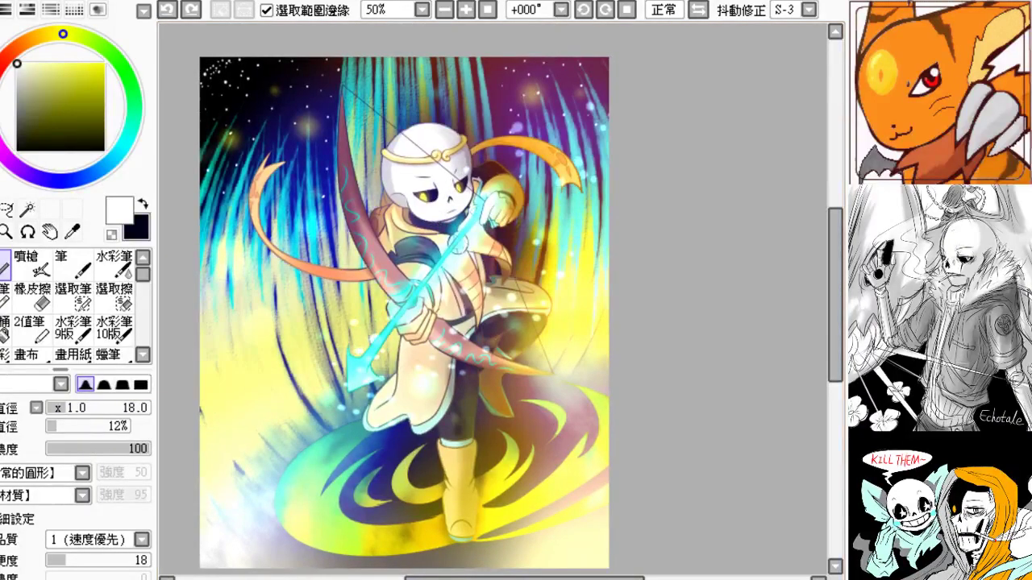
key(ctrl+z)
key(ctrl+y)
key(ctrl+z)
key(ctrl+z)
key(ctrl+z)
key(ctrl+z)
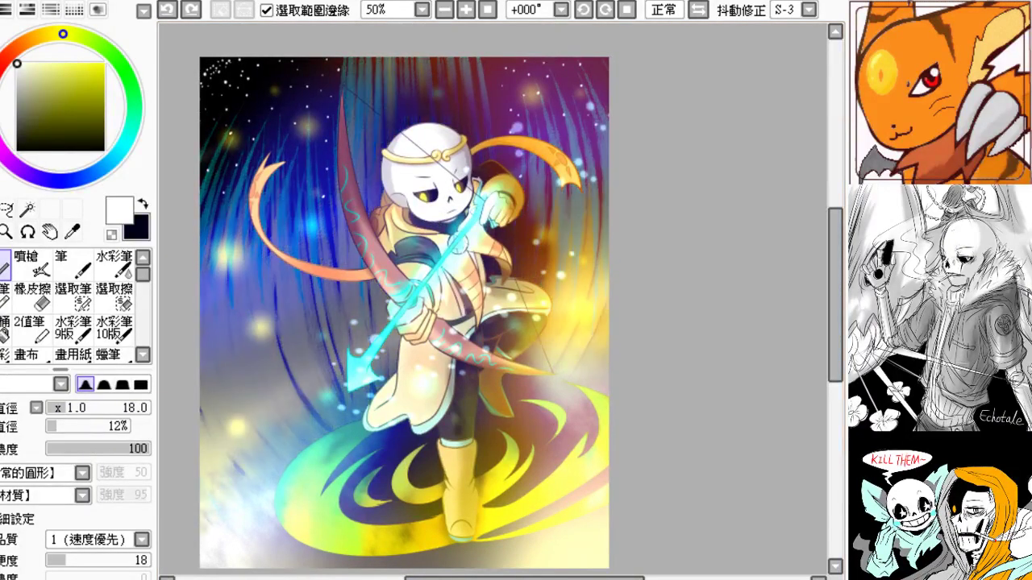
key(ctrl+y)
key(ctrl+y)
key(ctrl+y)
key(ctrl+y)
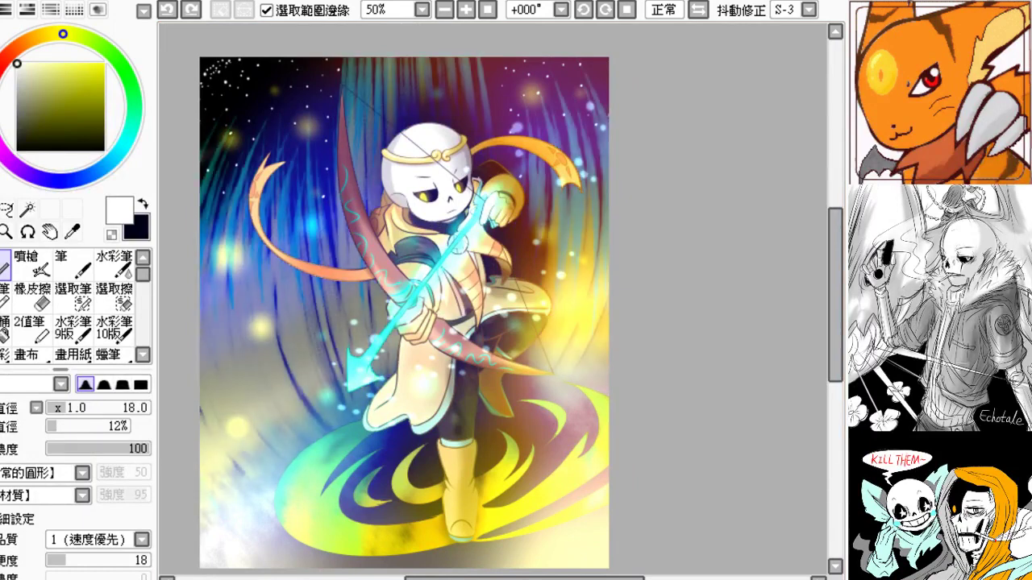
key(ctrl+y)
key(ctrl+y)
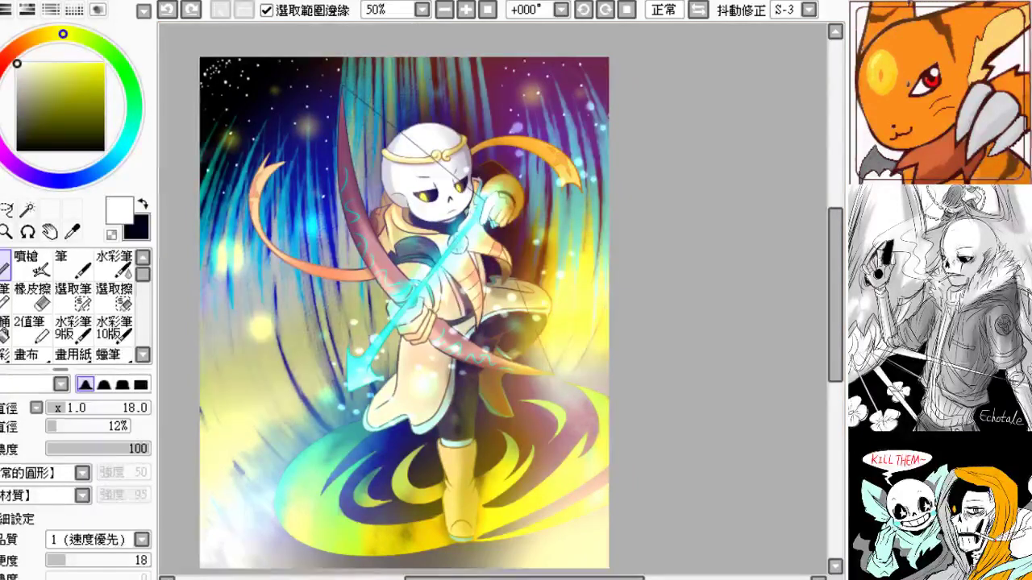
- Check the brightened background across the whole canvas at 33.33% and 50% zoom, toggling the last change for comparison
click(444, 8)
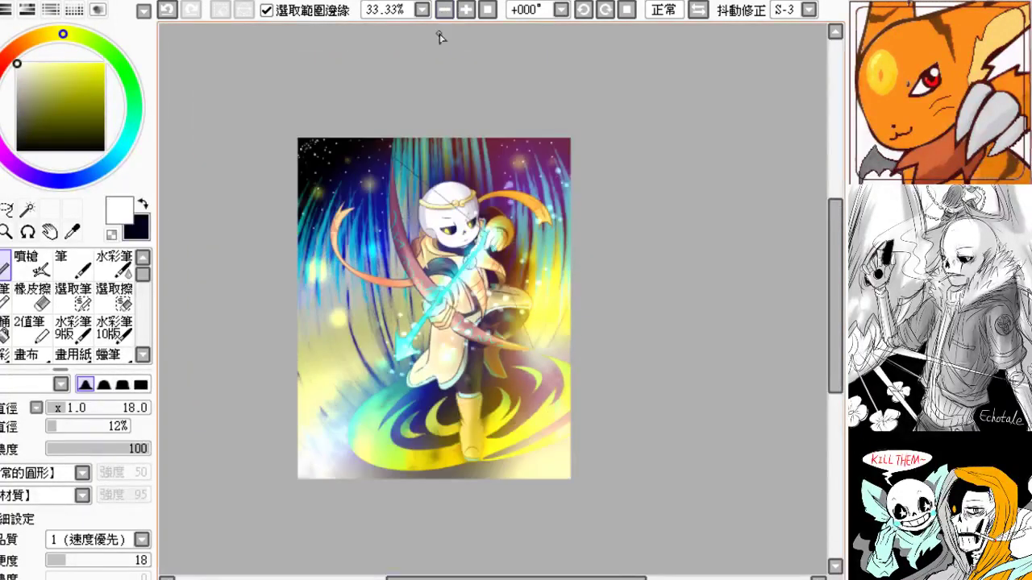
key(ctrl+z)
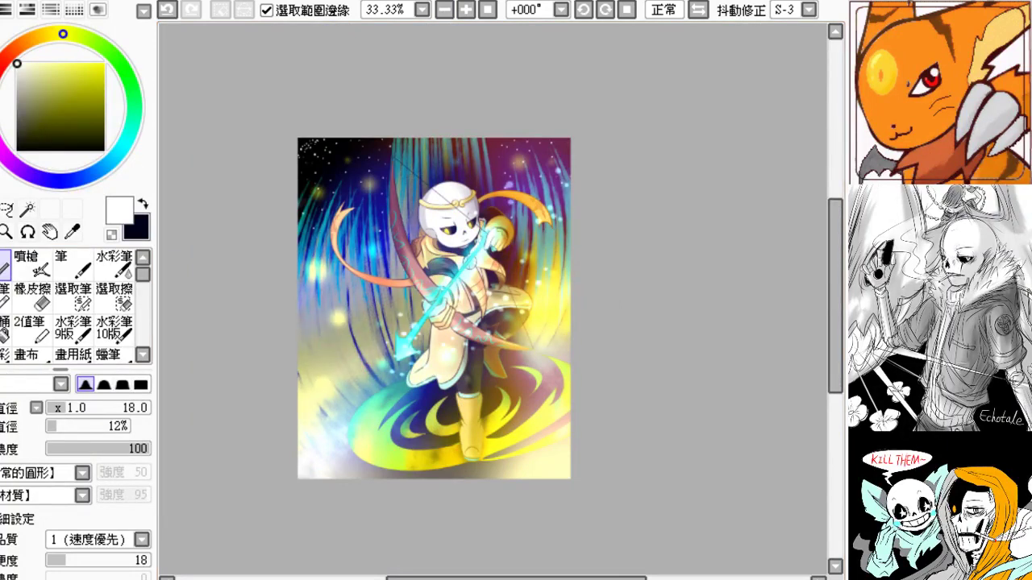
key(ctrl+y)
key(ctrl+z)
key(ctrl+y)
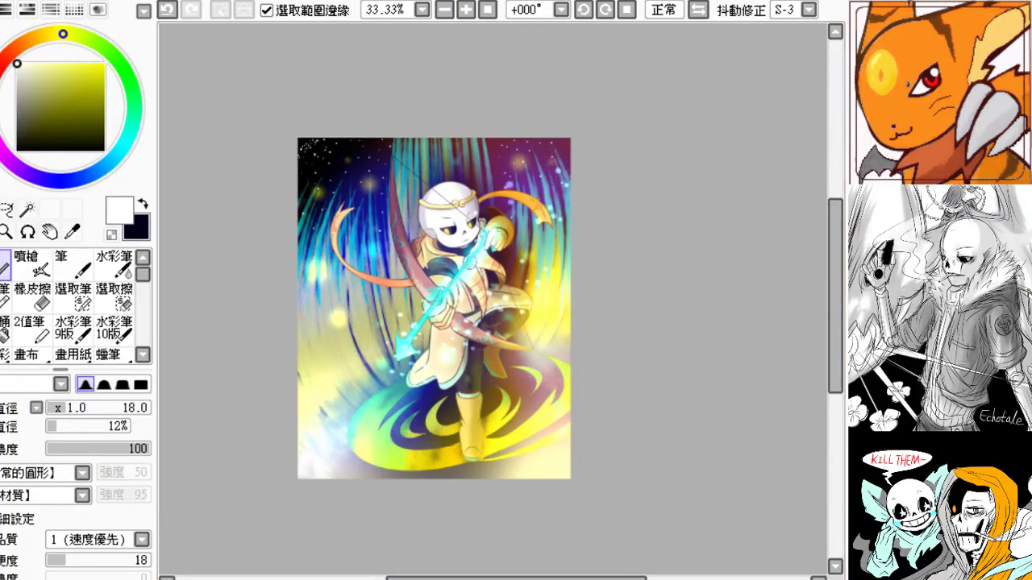
key(ctrl+z)
key(ctrl+y)
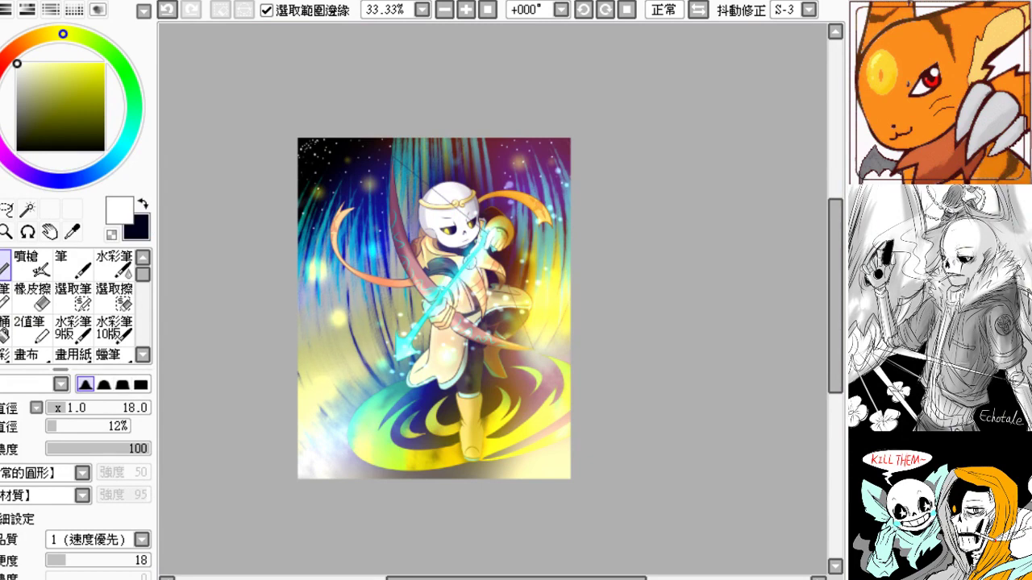
drag(440, 235, 405, 241)
click(489, 10)
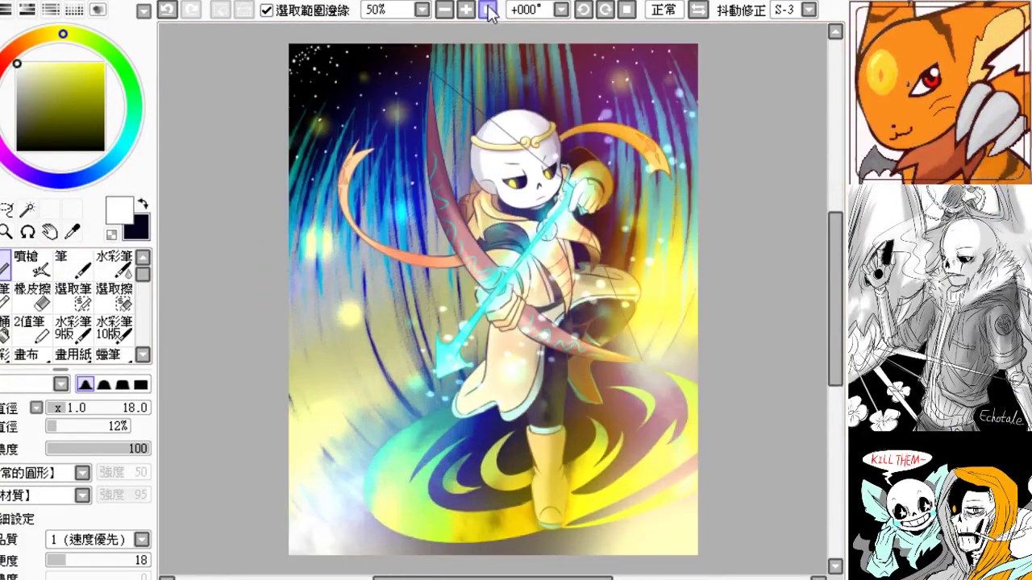
drag(470, 121, 398, 129)
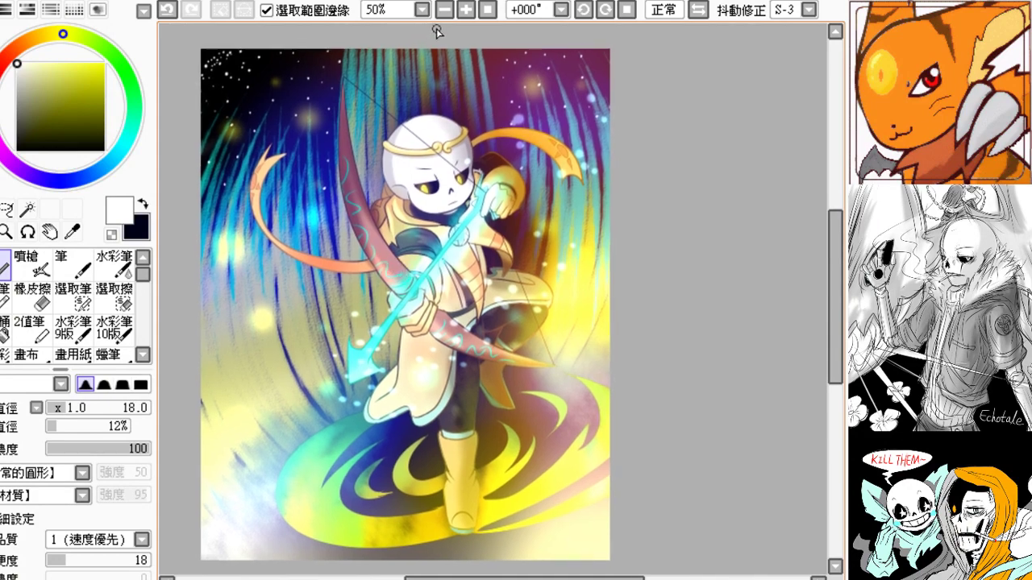
- Paint a solid bright-yellow planet disc in the dark sky left of the bow tip at 100% zoom, undoing rough attempts
click(444, 10)
click(466, 10)
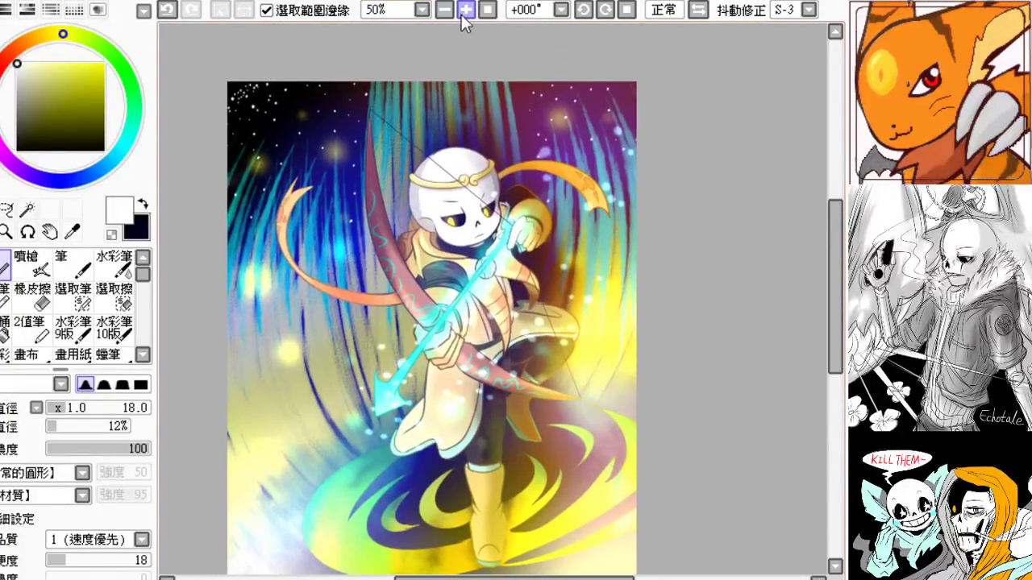
click(466, 10)
drag(278, 96, 373, 233)
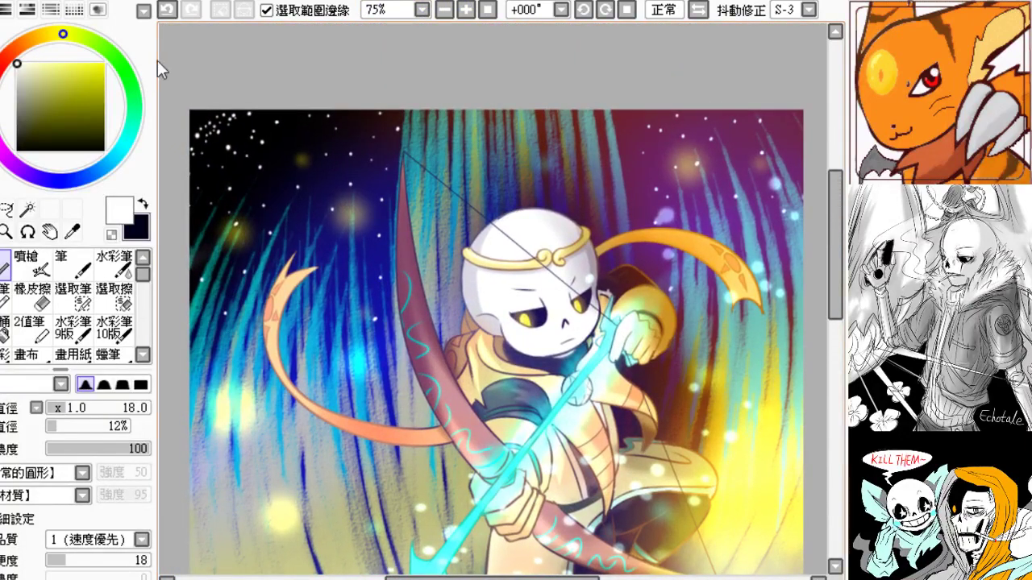
click(466, 10)
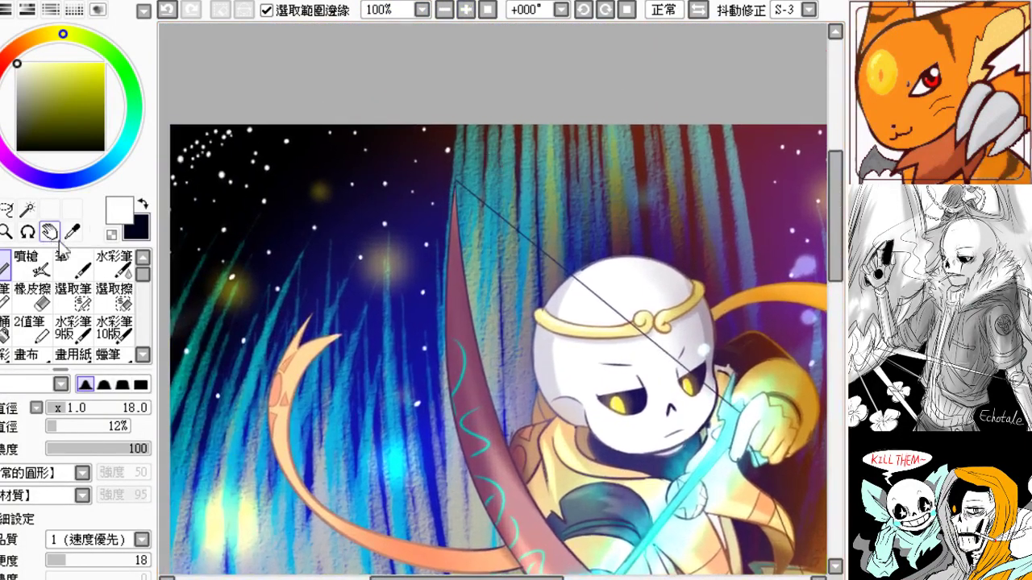
click(104, 64)
click(310, 187)
key(ctrl+z)
mouse_move(307, 188)
mouse_down()
mouse_move(330, 192)
mouse_move(317, 167)
mouse_move(319, 179)
mouse_up()
key(ctrl+z)
key(ctrl+z)
drag(418, 205, 375, 184)
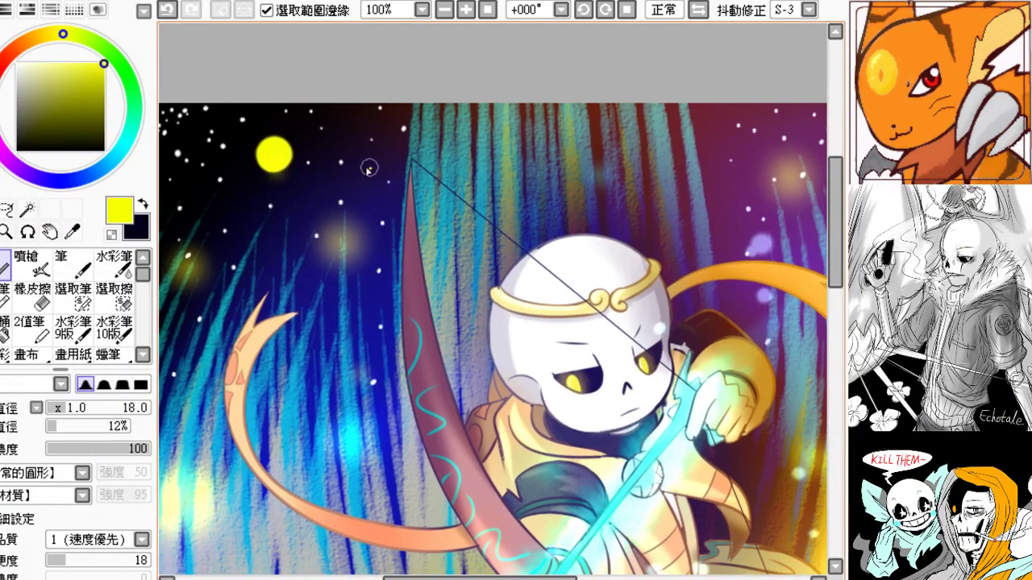
- Fade the yellow planet disc to a dim, translucent olive tone
key(ctrl+z)
click(33, 298)
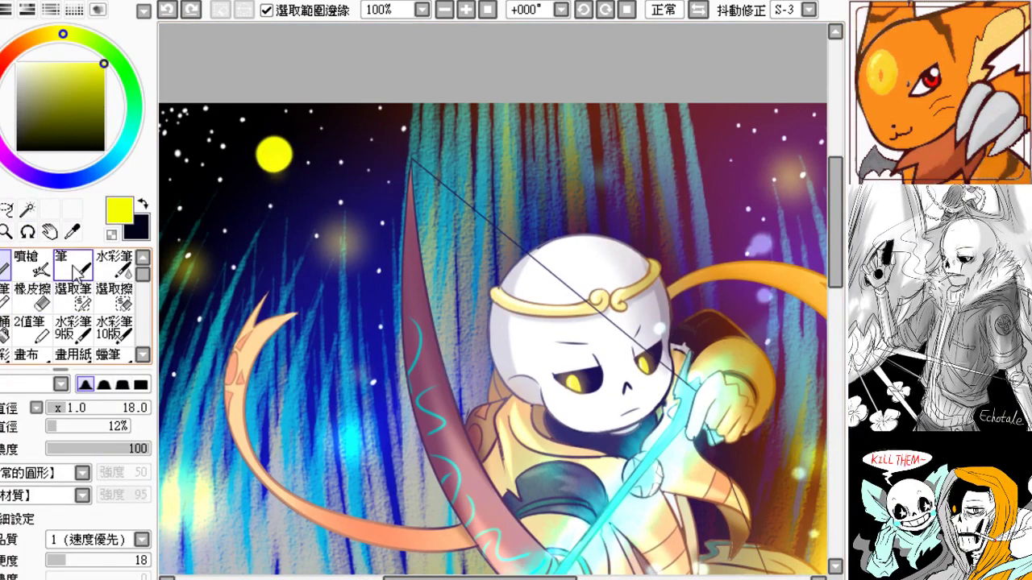
key(ctrl+z)
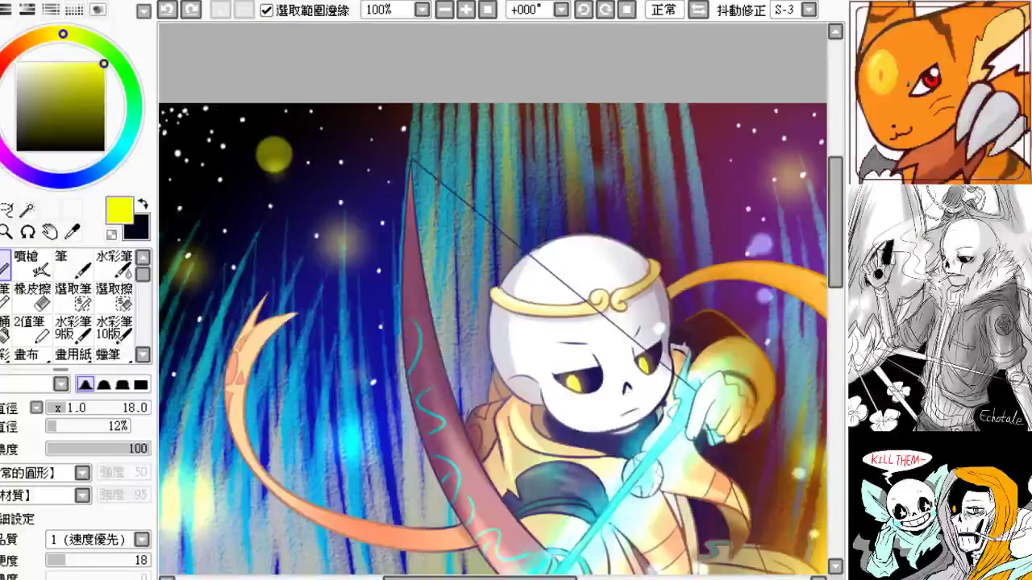
- Change the colour to white and try the left curve of a planet ring with the size-18 pencil, undoing poor strokes
drag(29, 77, 2, 65)
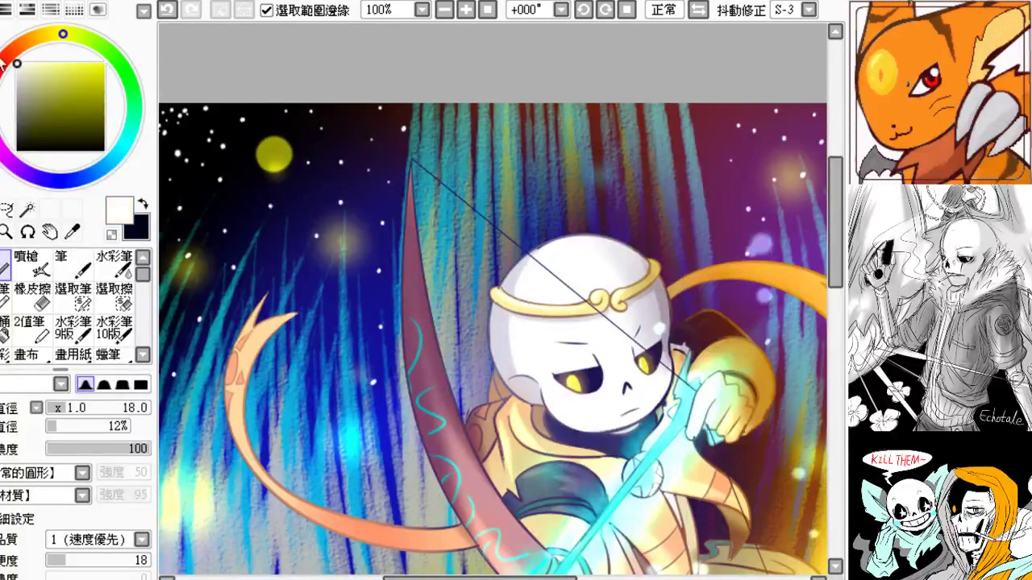
click(61, 262)
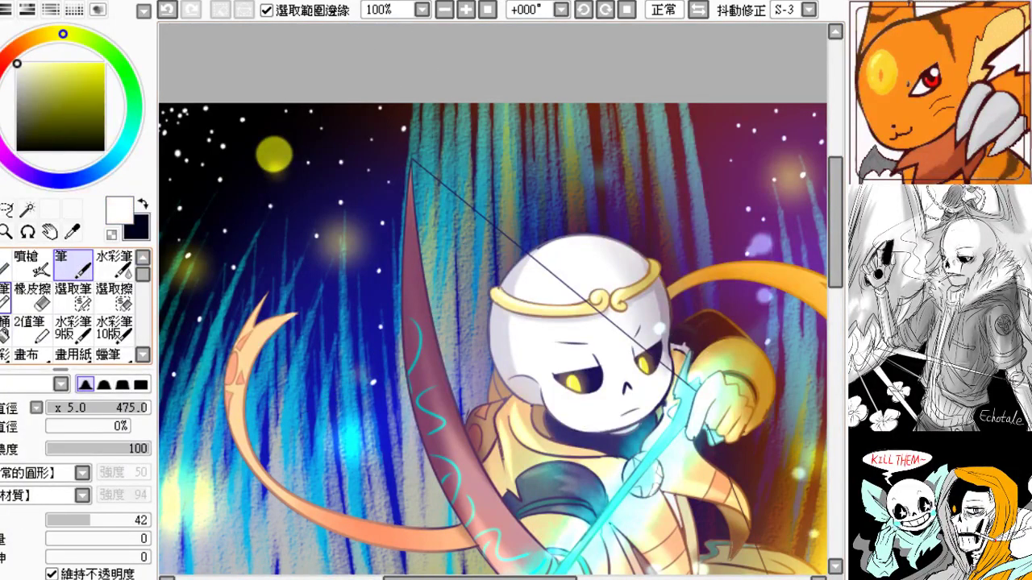
click(5, 263)
mouse_move(258, 157)
mouse_down()
mouse_move(303, 140)
mouse_move(290, 139)
mouse_up()
key(ctrl+z)
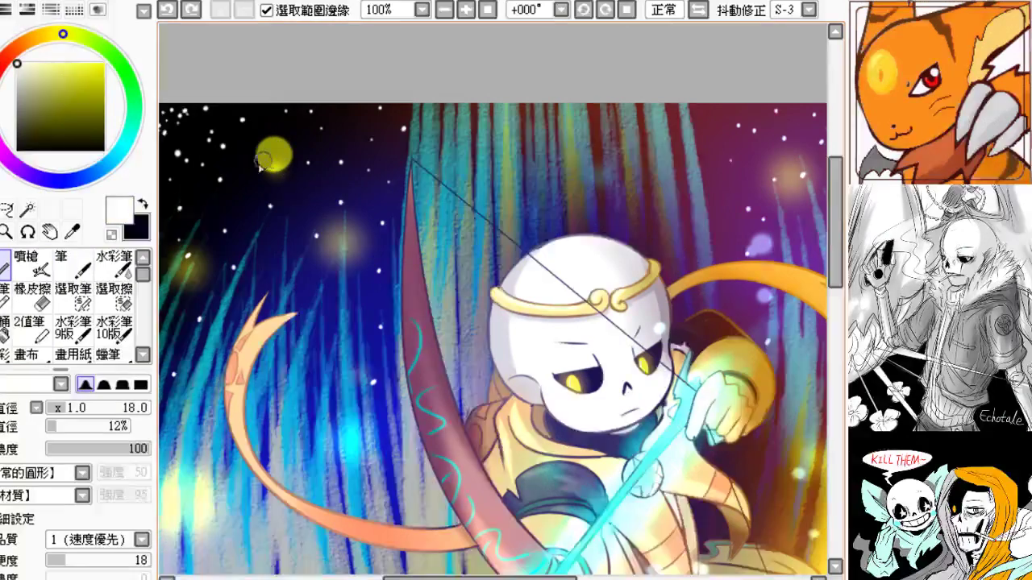
key(ctrl+z)
key(ctrl+y)
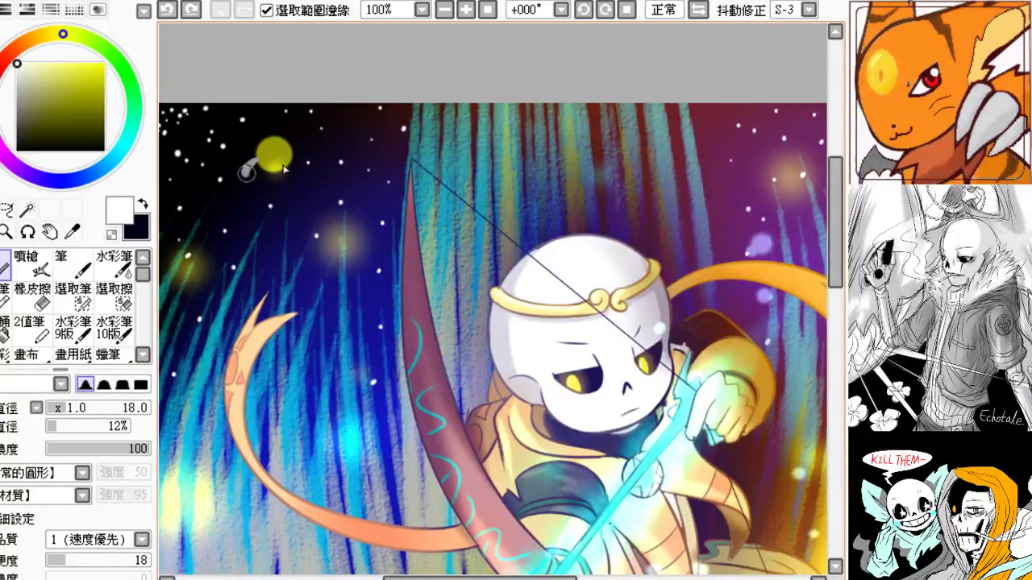
- Complete the thin, tilted pale ring around the planet, redrawing its arcs until they join
key(ctrl+y)
key(ctrl+z)
key(ctrl+y)
key(ctrl+z)
key(ctrl+y)
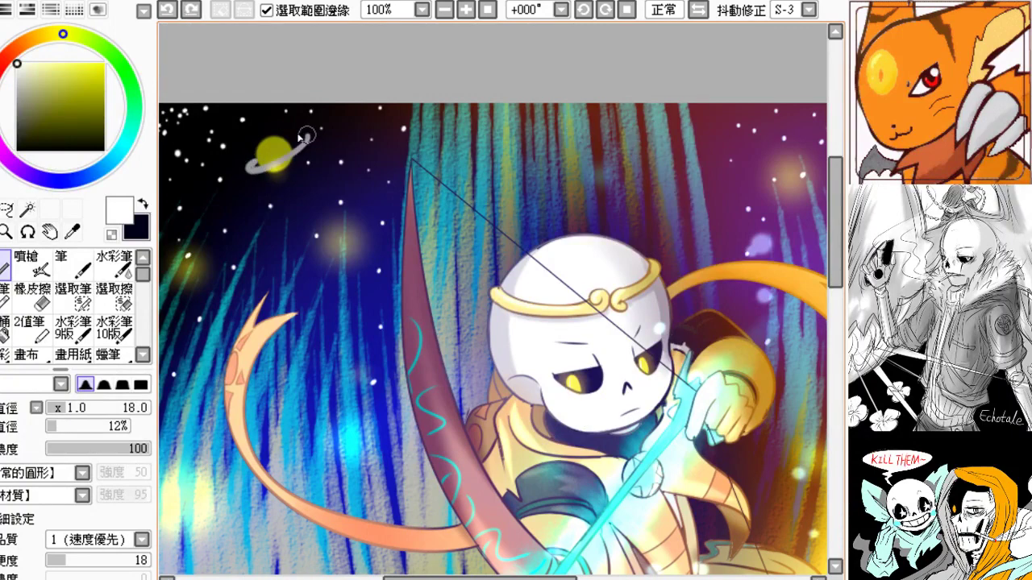
key(ctrl+z)
mouse_move(257, 159)
mouse_down()
mouse_move(291, 161)
mouse_move(283, 148)
mouse_up()
drag(292, 228, 271, 202)
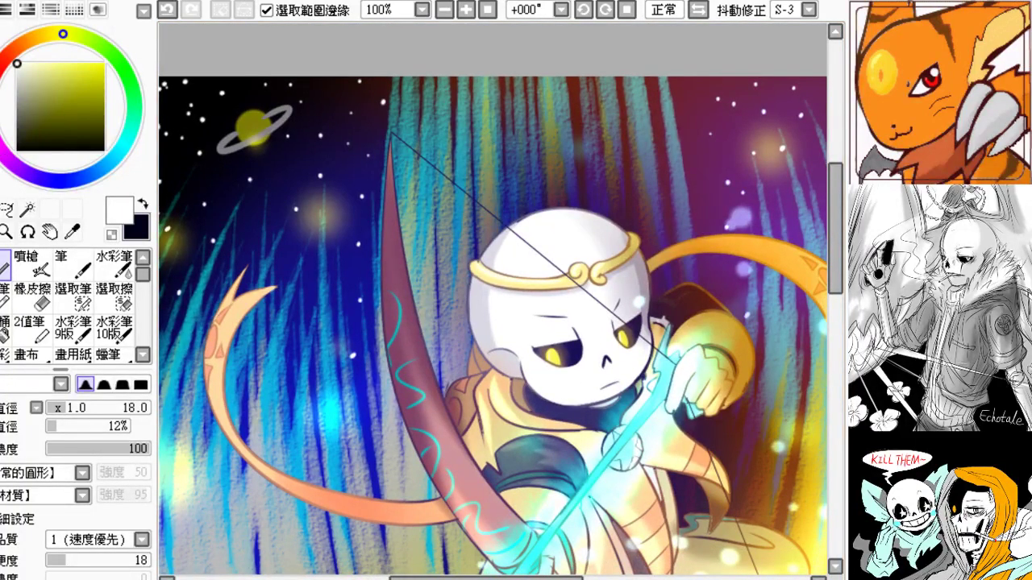
- Inspect the ringed planet within the sky at 50% and 75% zoom, undoing a stray stroke
click(444, 10)
click(444, 9)
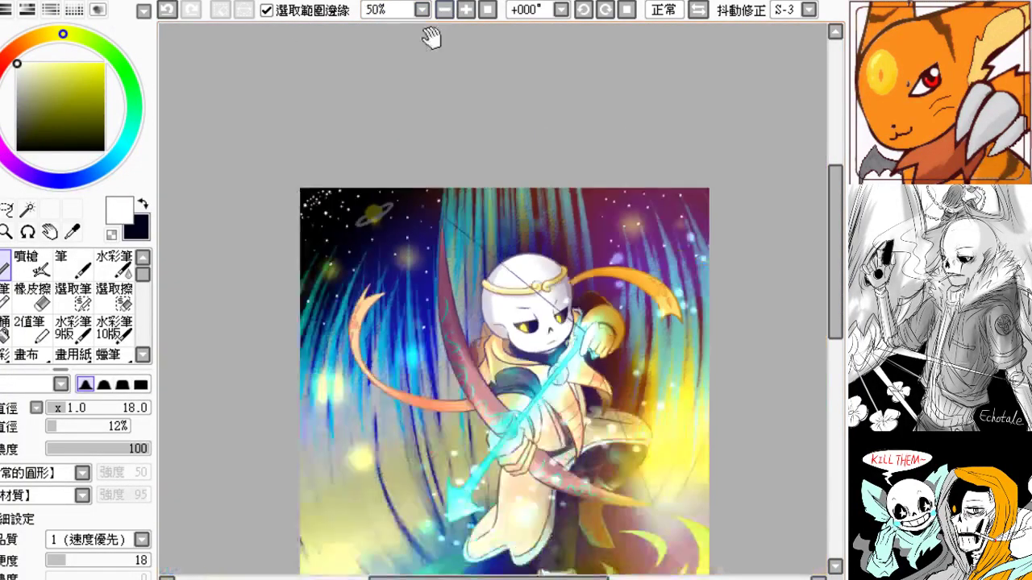
drag(399, 127, 347, 73)
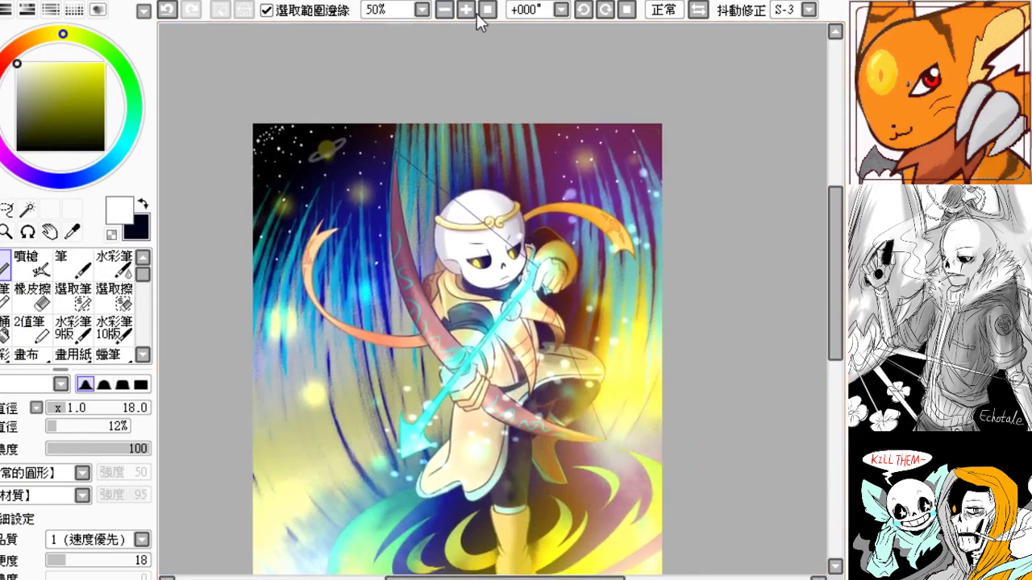
click(468, 9)
drag(479, 91, 516, 112)
mouse_move(239, 178)
mouse_down()
mouse_move(290, 202)
mouse_move(248, 177)
mouse_up()
key(ctrl+z)
key(ctrl+z)
drag(311, 220, 293, 228)
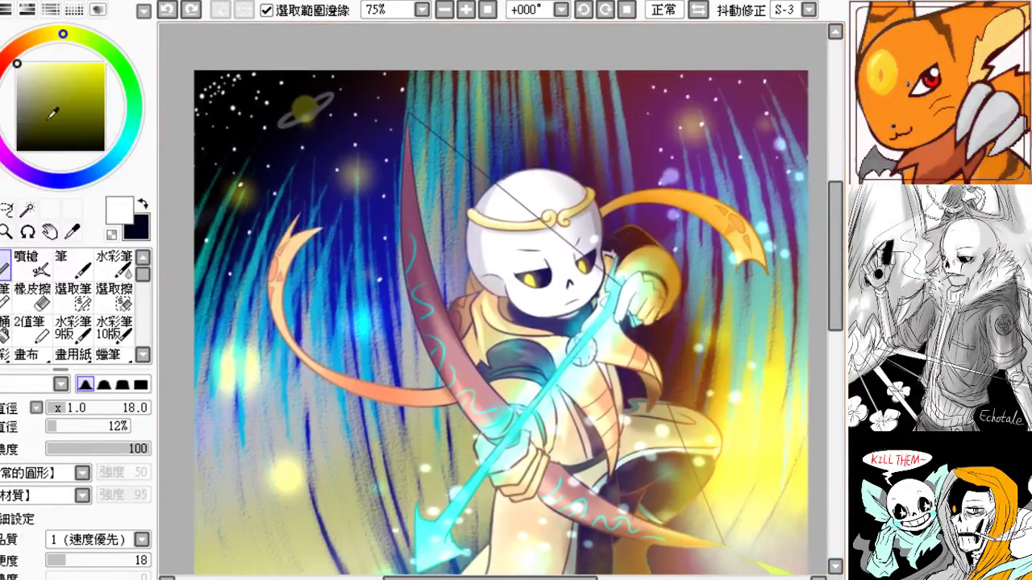
drag(303, 143, 325, 199)
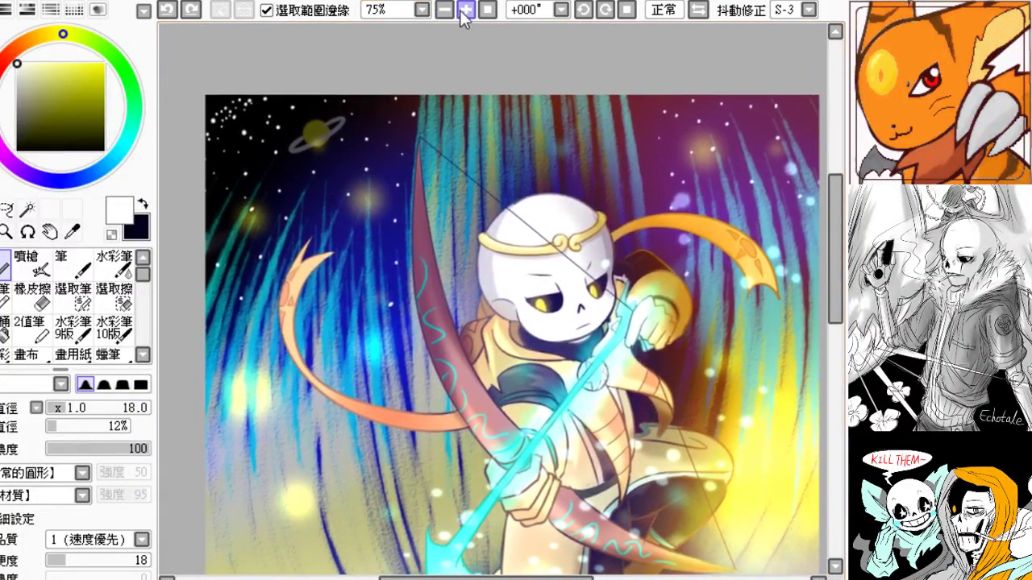
- Try a brighter yellow planet with a whiter ring and compare it with the faded version at 50% zoom
click(466, 9)
click(466, 10)
drag(416, 78, 555, 253)
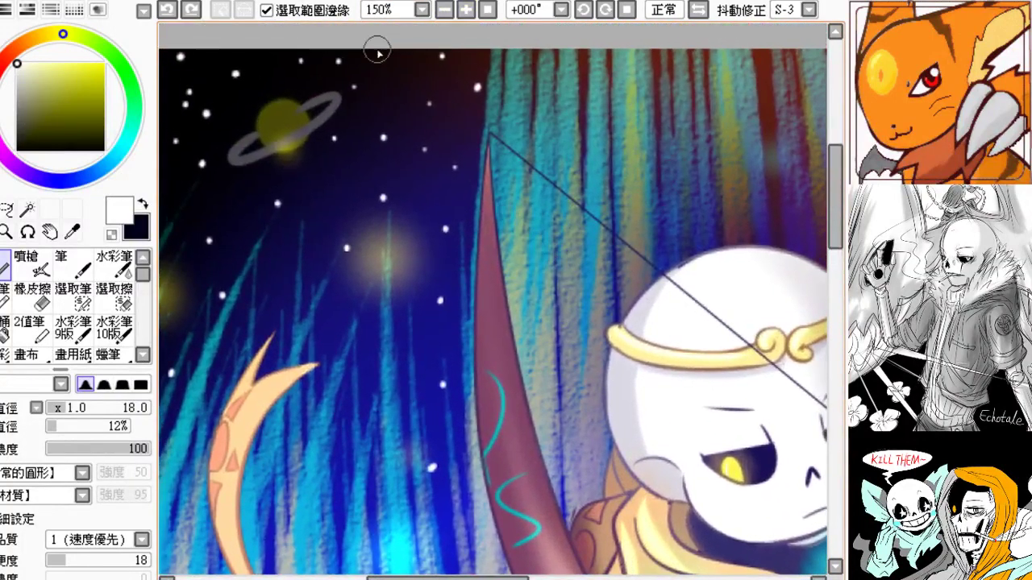
click(444, 9)
click(444, 9)
click(444, 10)
drag(403, 151, 275, 70)
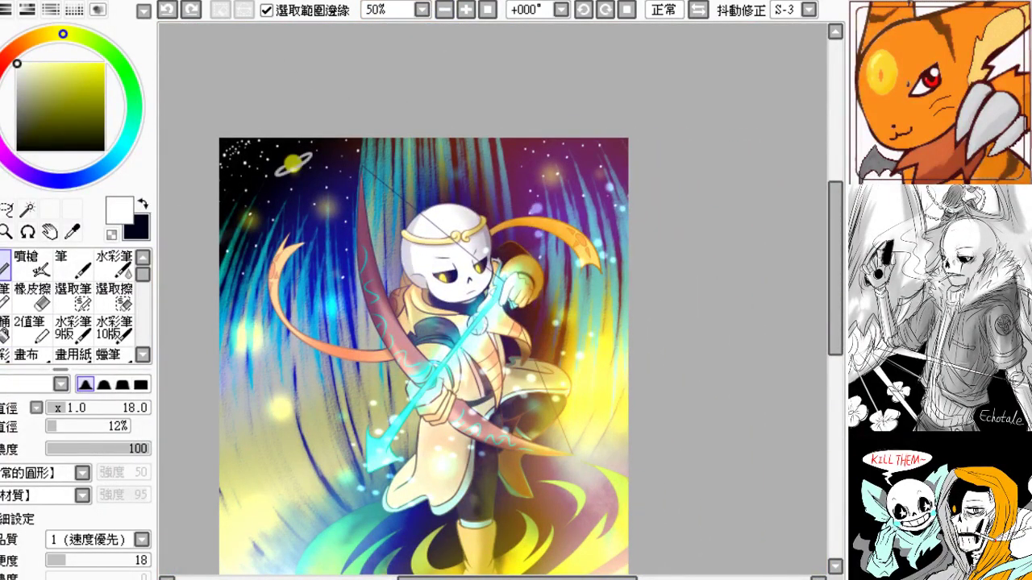
key(ctrl+y)
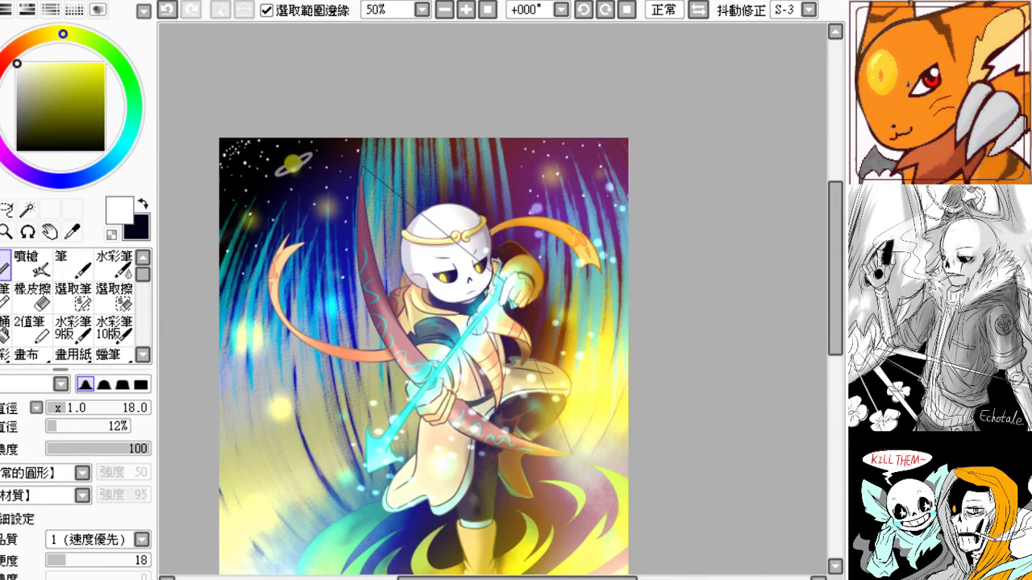
key(ctrl+z)
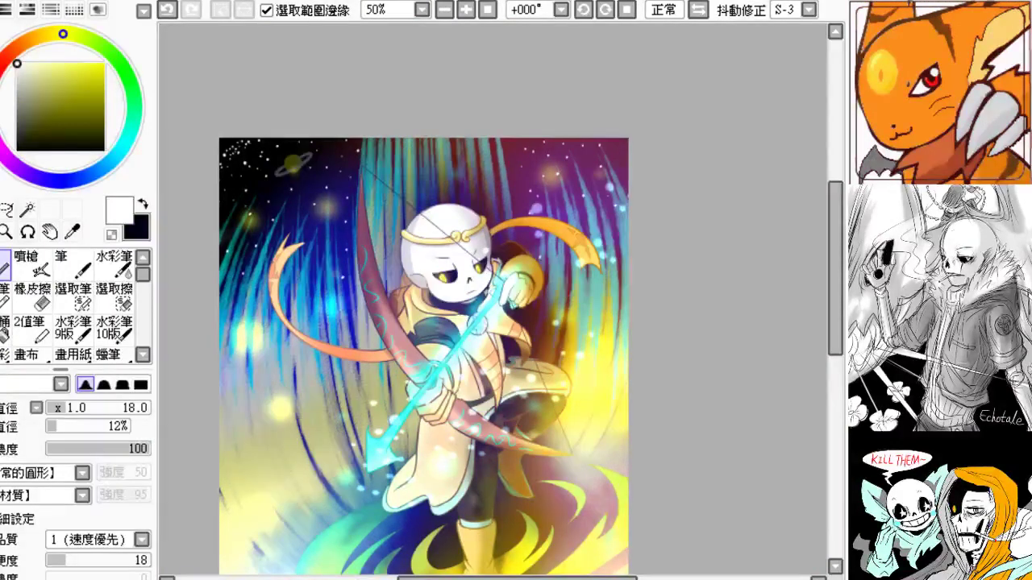
drag(318, 265, 317, 261)
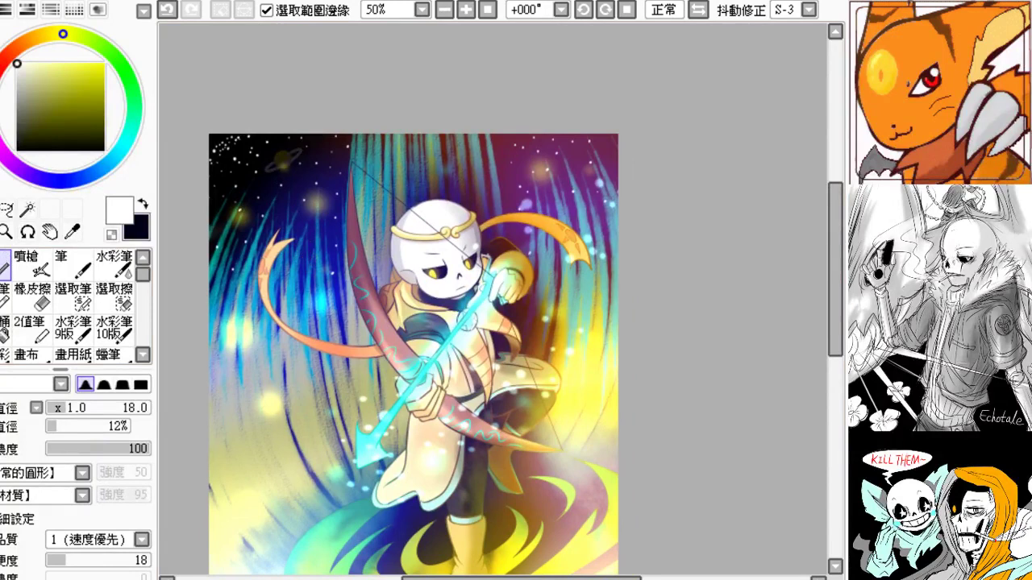
drag(345, 262, 305, 240)
click(487, 11)
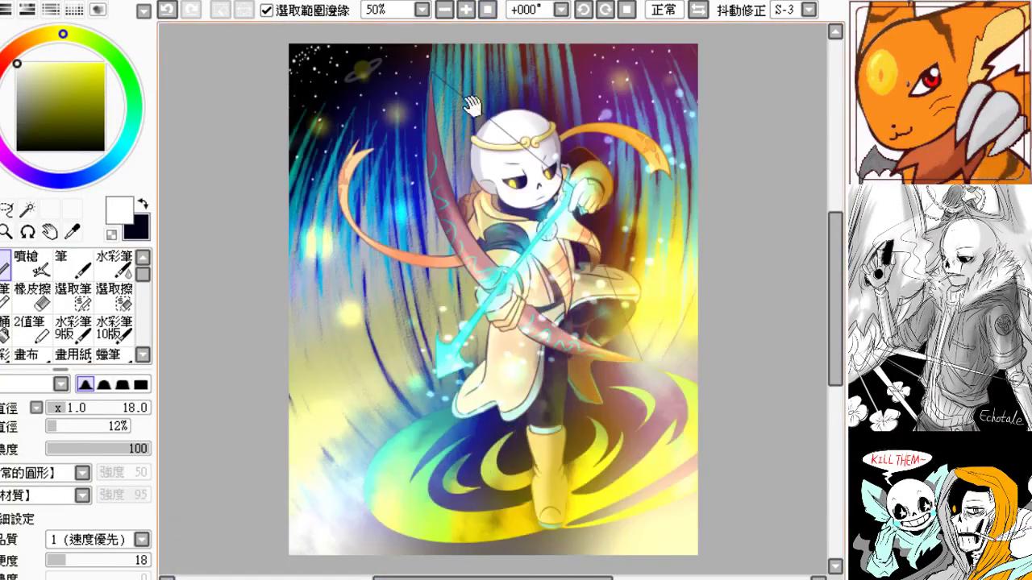
drag(472, 178, 395, 195)
drag(392, 232, 400, 248)
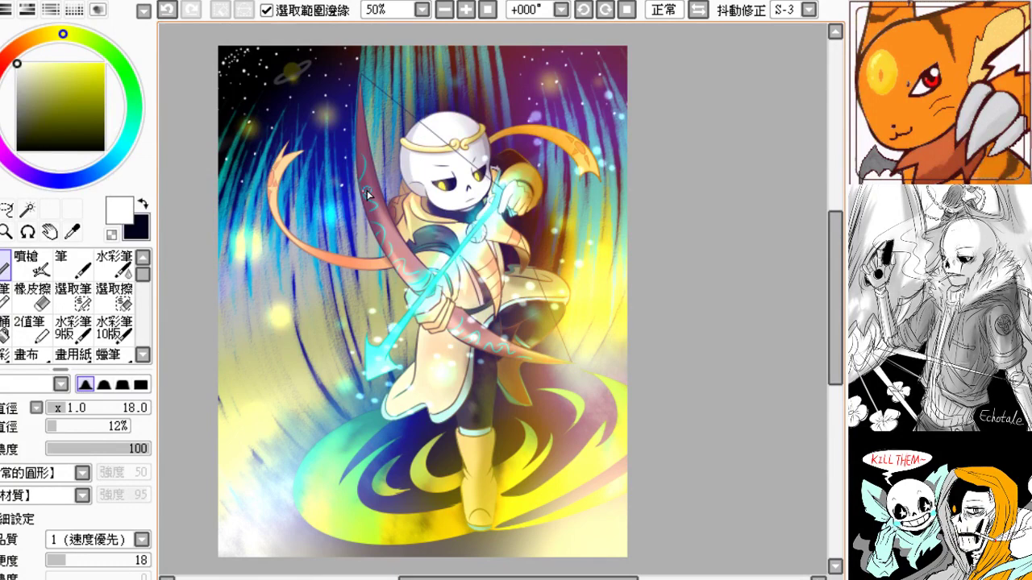
- Pick a near-black purple and set the soft brush to size 125 for the ground shading
drag(576, 306, 540, 264)
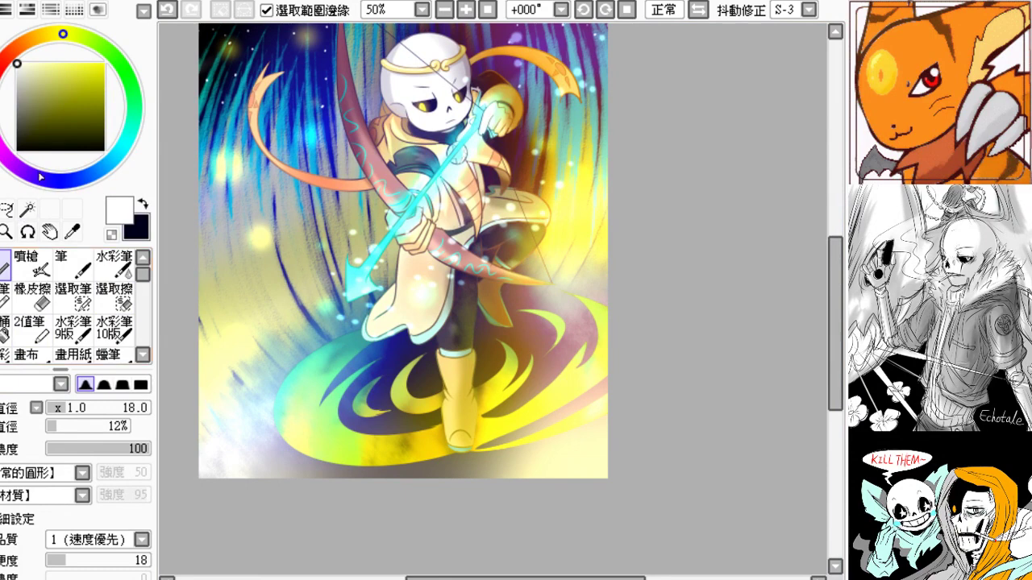
click(9, 160)
click(93, 112)
click(91, 124)
click(73, 262)
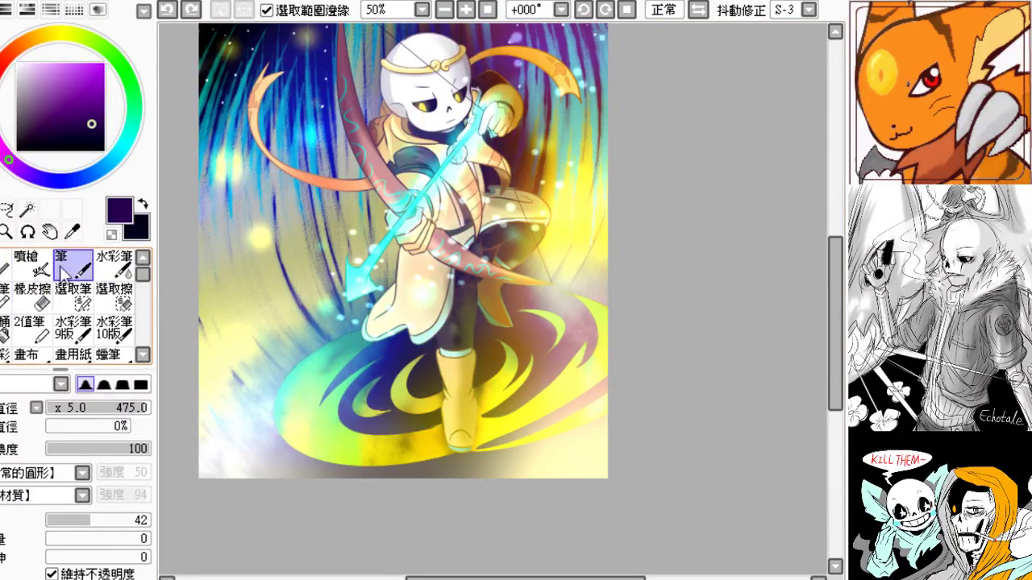
click(90, 147)
click(72, 409)
drag(72, 410, 74, 411)
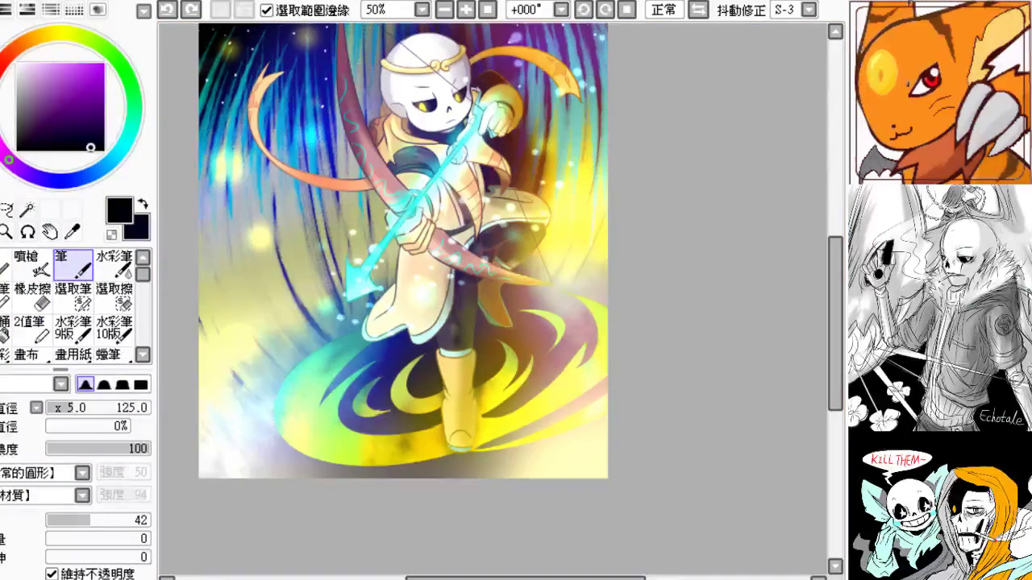
- Try near-black shading on the swirling ground around the standing boot, undoing the strokes
mouse_move(386, 385)
mouse_down()
mouse_move(371, 449)
mouse_move(372, 391)
mouse_up()
drag(506, 377, 474, 415)
key(ctrl+z)
click(458, 436)
key(ctrl+z)
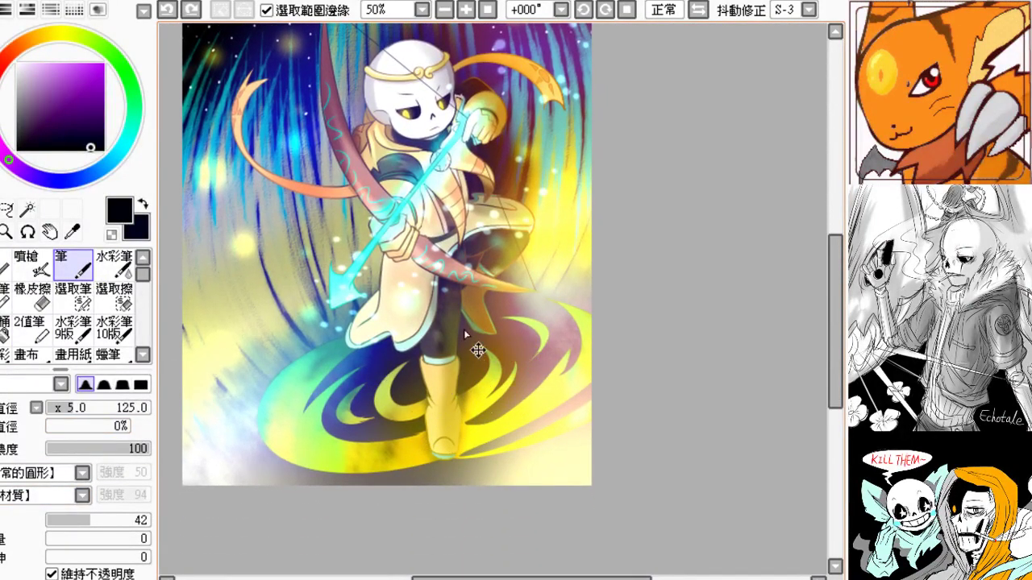
drag(459, 289, 475, 314)
drag(440, 399, 458, 436)
drag(535, 293, 533, 318)
key(ctrl+z)
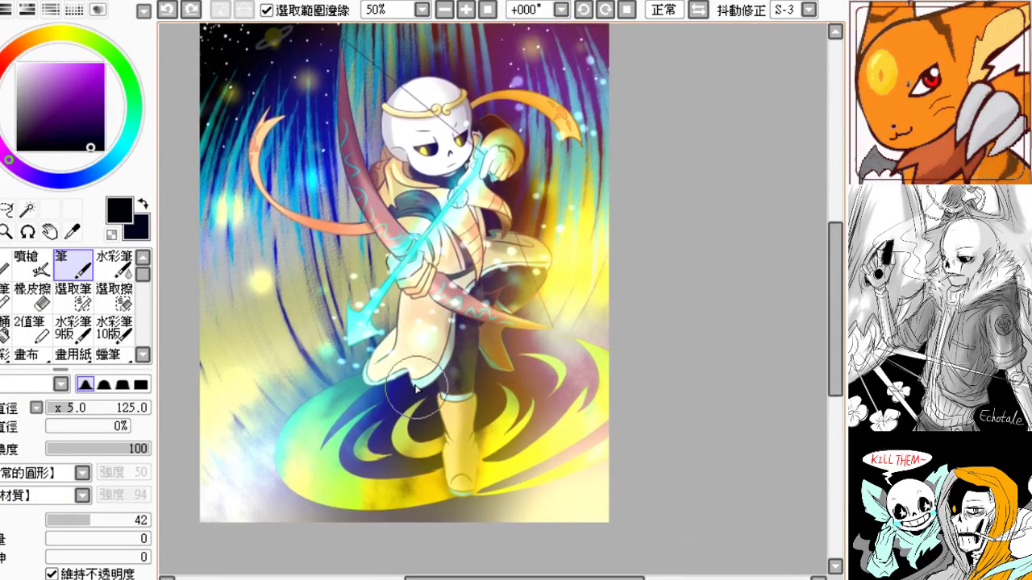
- Try a dark purple shadow beside the standing boot at 100% zoom, undoing the strokes
click(444, 9)
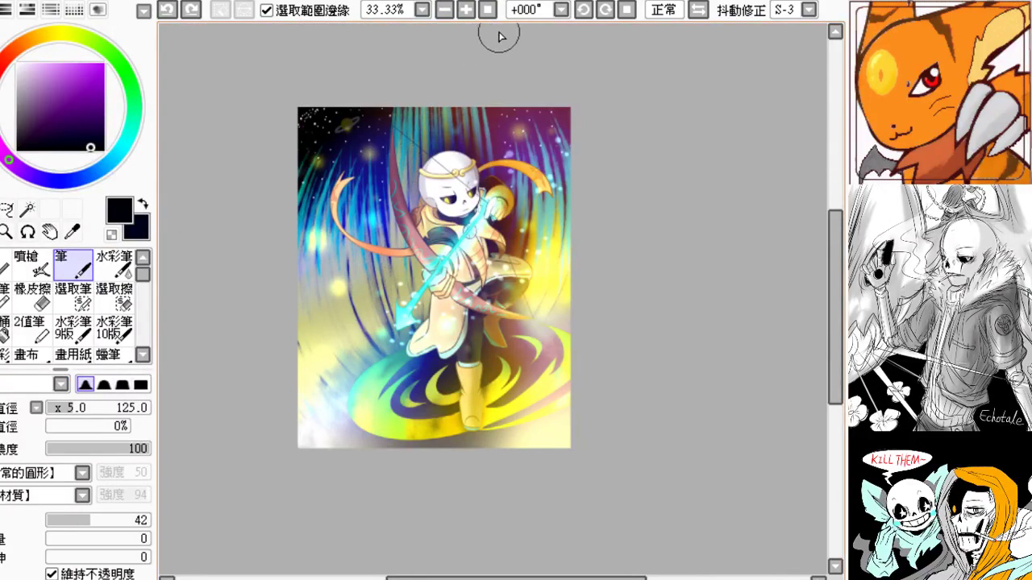
click(466, 9)
click(466, 9)
click(466, 10)
drag(398, 395, 353, 38)
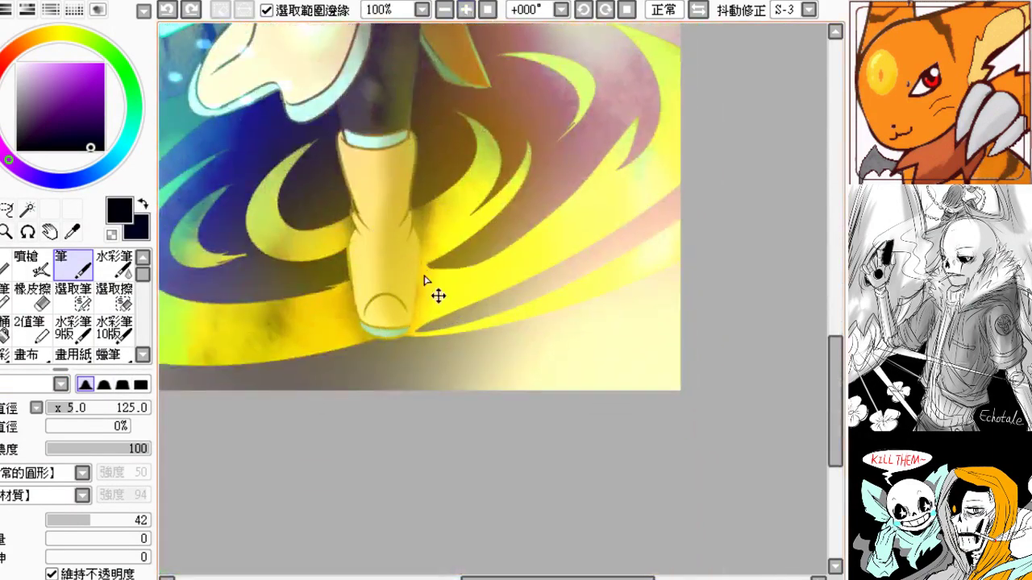
mouse_move(68, 111)
mouse_down()
mouse_move(51, 115)
mouse_move(59, 125)
mouse_up()
key(ctrl+f)
key(ctrl+z)
mouse_move(425, 254)
mouse_down()
mouse_move(424, 342)
mouse_move(426, 313)
mouse_up()
key(ctrl+z)
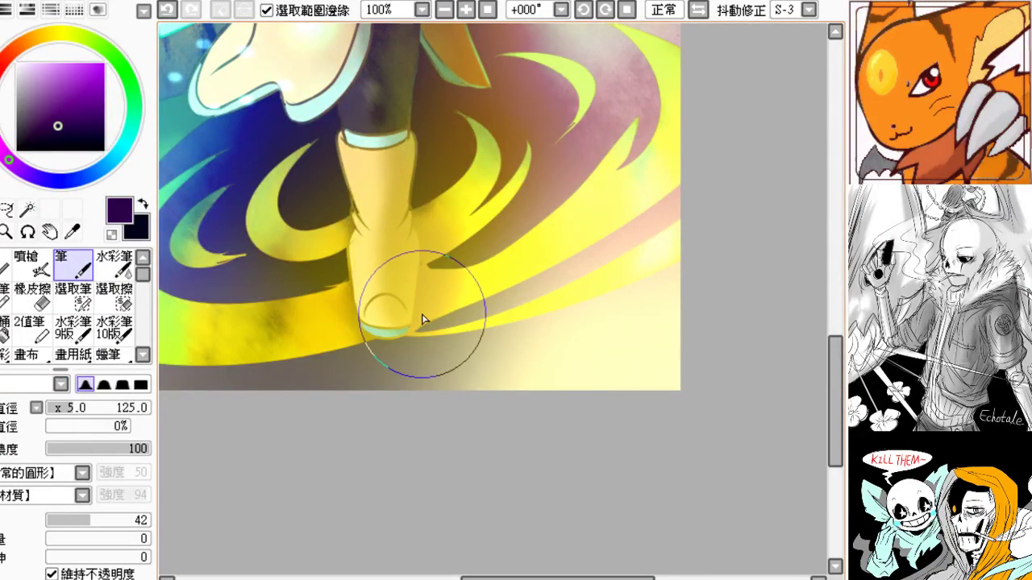
- Shade the ground along the boot's right side in a darker near-black purple, redoing the first stroke, and check the whole painting
click(77, 137)
drag(78, 137, 82, 140)
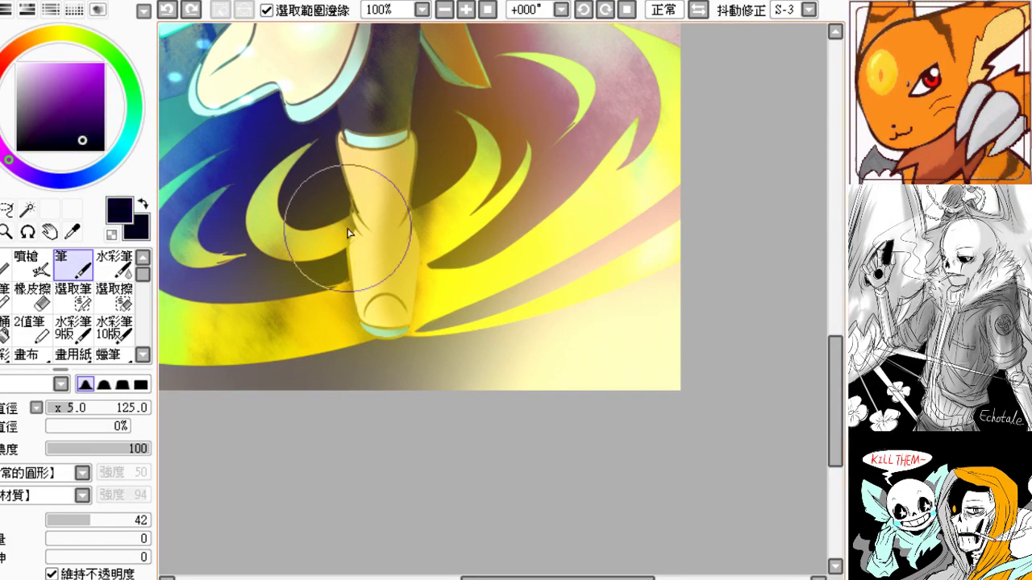
drag(428, 229, 411, 358)
key(ctrl+z)
drag(428, 212, 406, 357)
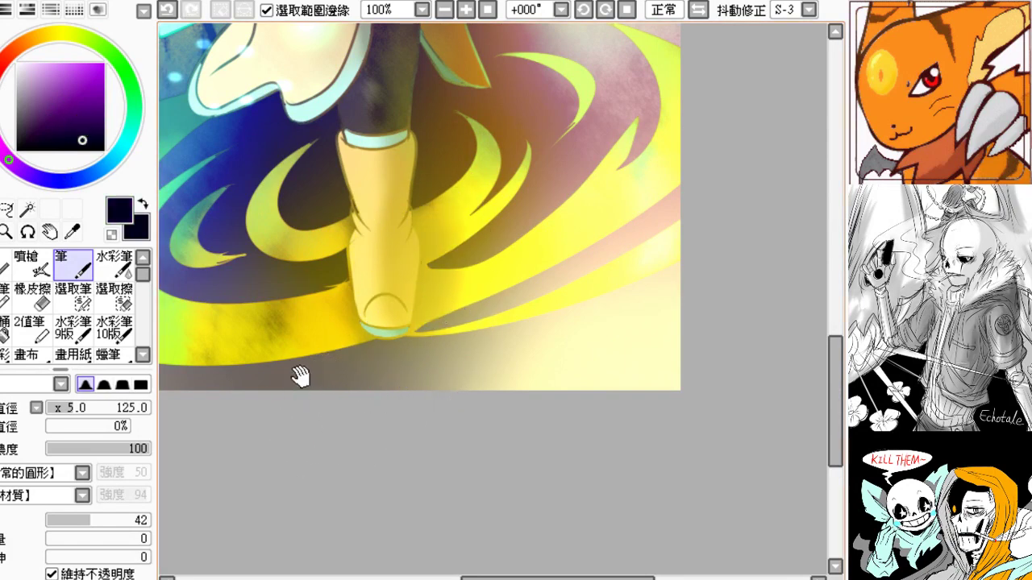
drag(299, 376, 369, 476)
click(442, 10)
click(443, 9)
click(443, 10)
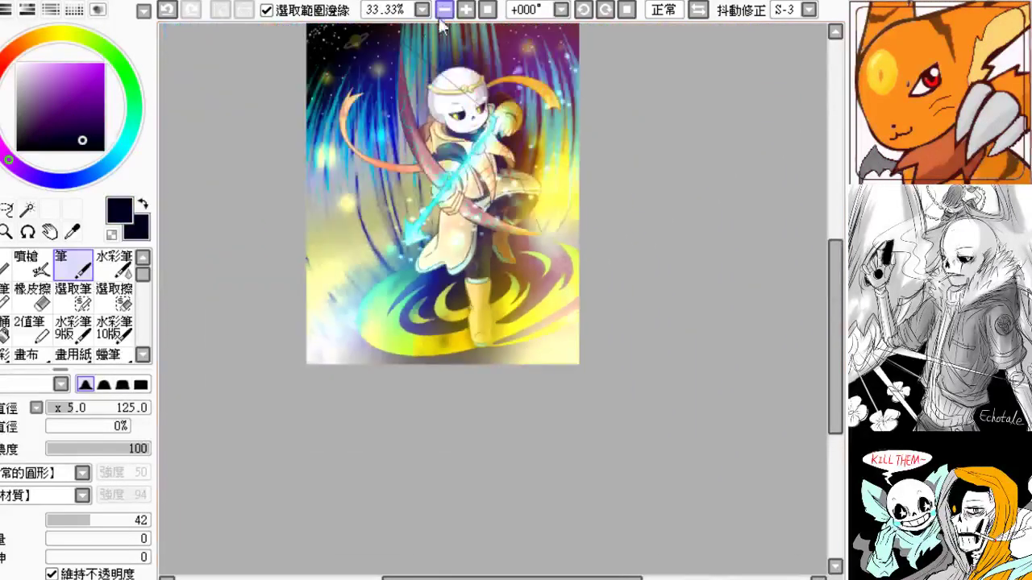
click(490, 10)
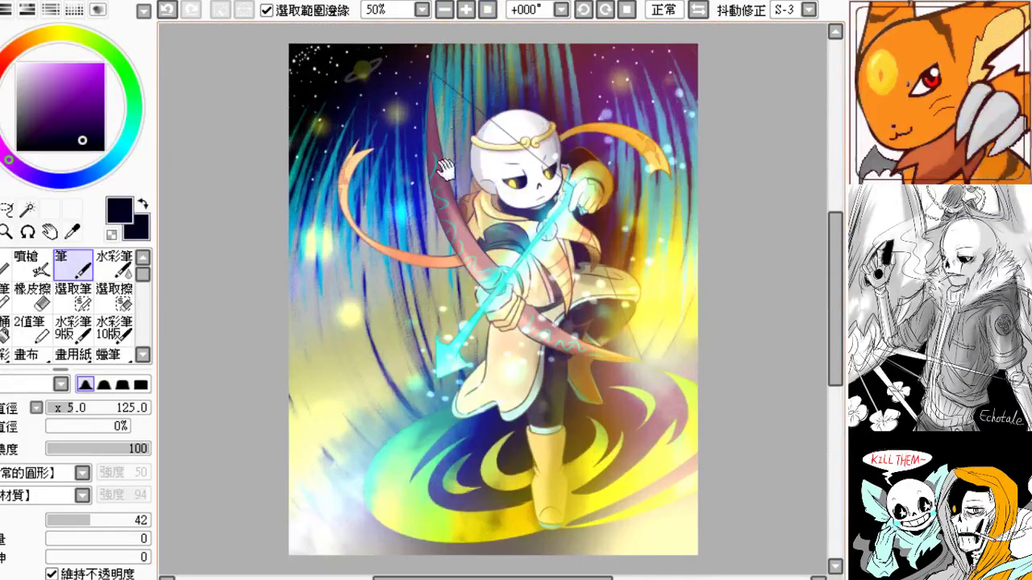
drag(437, 205, 373, 203)
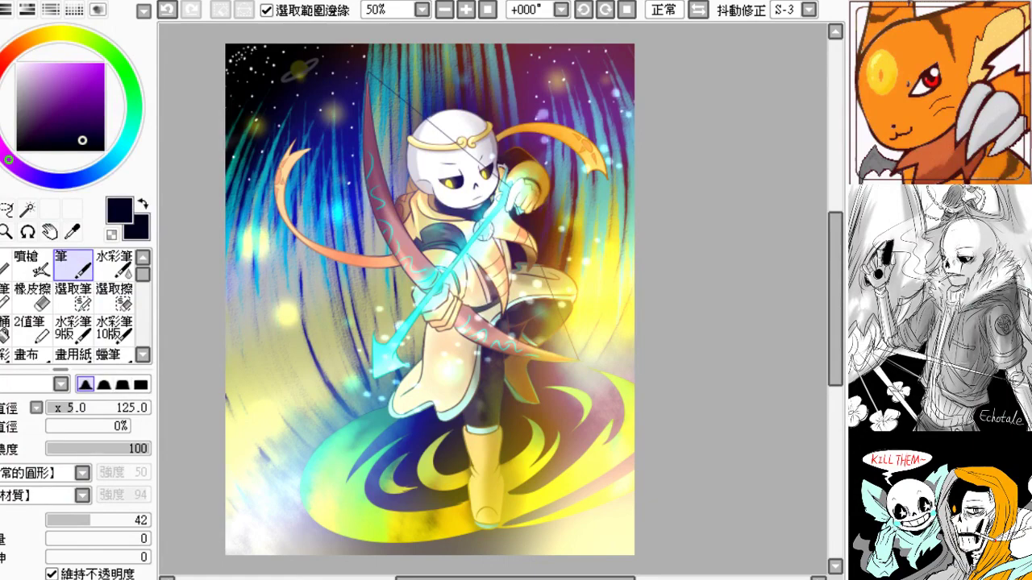
- Change the colour to black and set the pencil to size 1 for the painting's lower-right corner, undoing a thick trial stroke
drag(63, 88, 138, 197)
drag(330, 331, 184, 85)
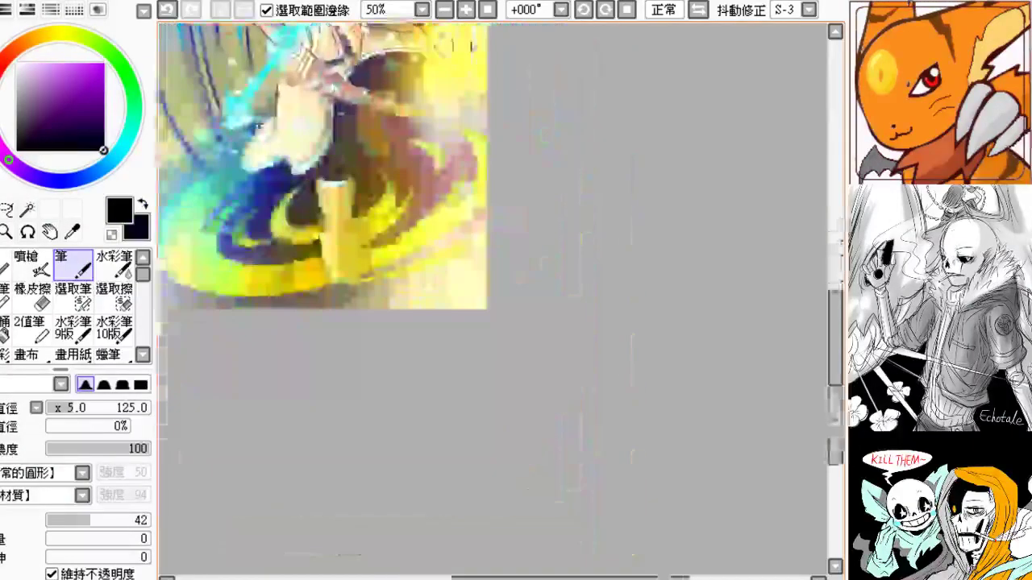
click(470, 11)
click(472, 11)
drag(414, 147, 477, 179)
click(5, 267)
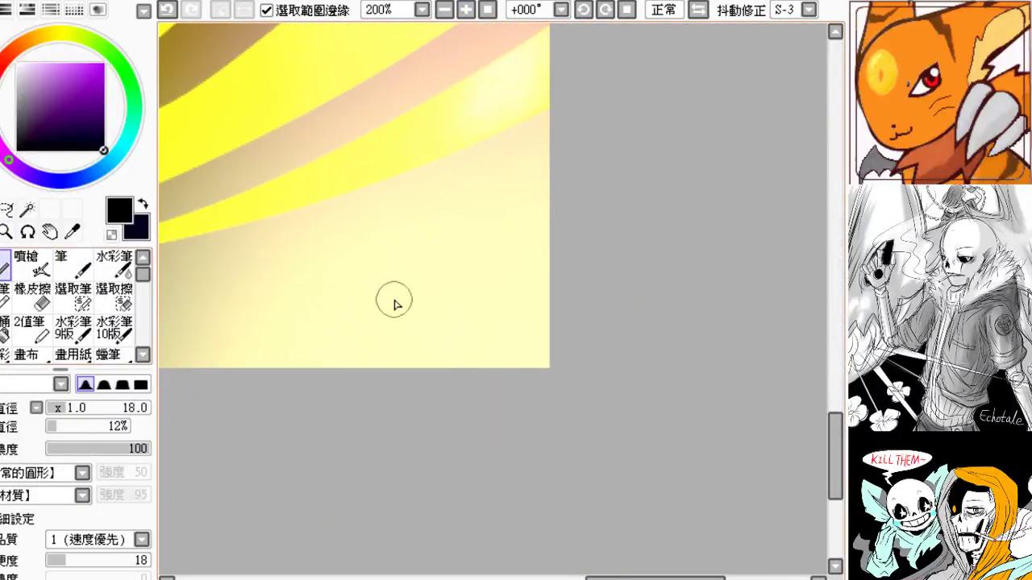
drag(394, 347, 418, 313)
key(ctrl+z)
click(45, 408)
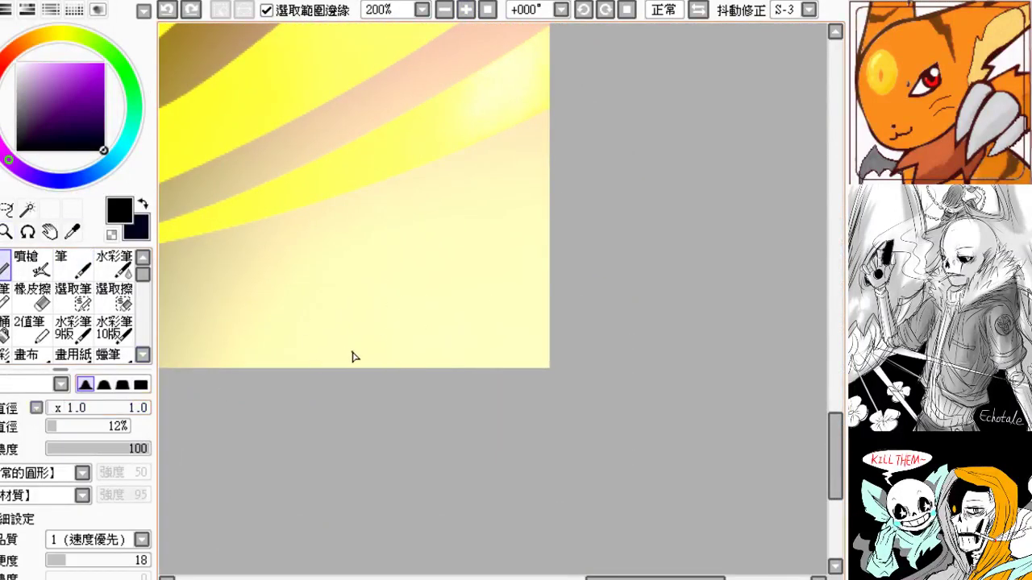
- Sign the painting in fine black handwriting in its lower-right corner, undoing poor strokes, and return to 50% zoom
mouse_move(395, 357)
mouse_down()
mouse_move(410, 319)
mouse_move(420, 344)
mouse_move(435, 349)
mouse_move(416, 340)
mouse_move(426, 354)
mouse_move(449, 344)
mouse_move(437, 358)
mouse_move(439, 339)
mouse_move(450, 355)
mouse_move(439, 363)
mouse_move(498, 336)
mouse_up()
key(ctrl+z)
key(ctrl+z)
click(487, 9)
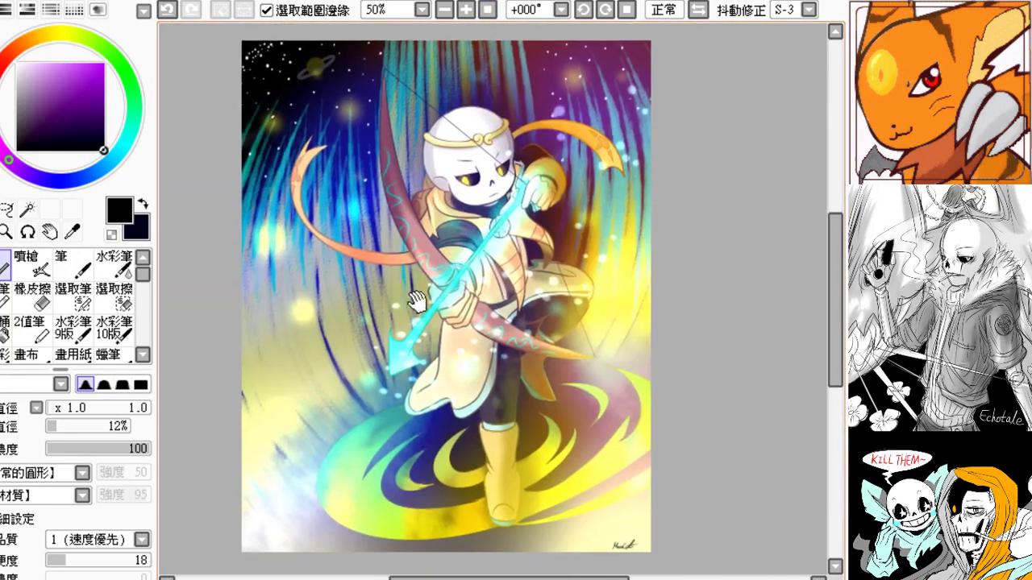
- Pick a bright orange-red and set the soft brush to size 25
click(8, 55)
click(103, 63)
drag(324, 226, 302, 237)
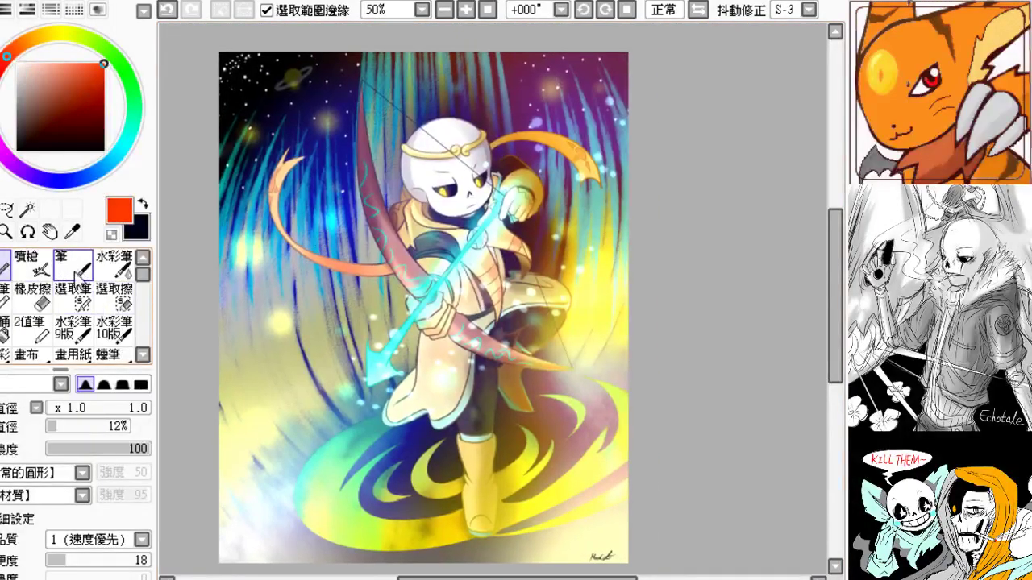
click(75, 272)
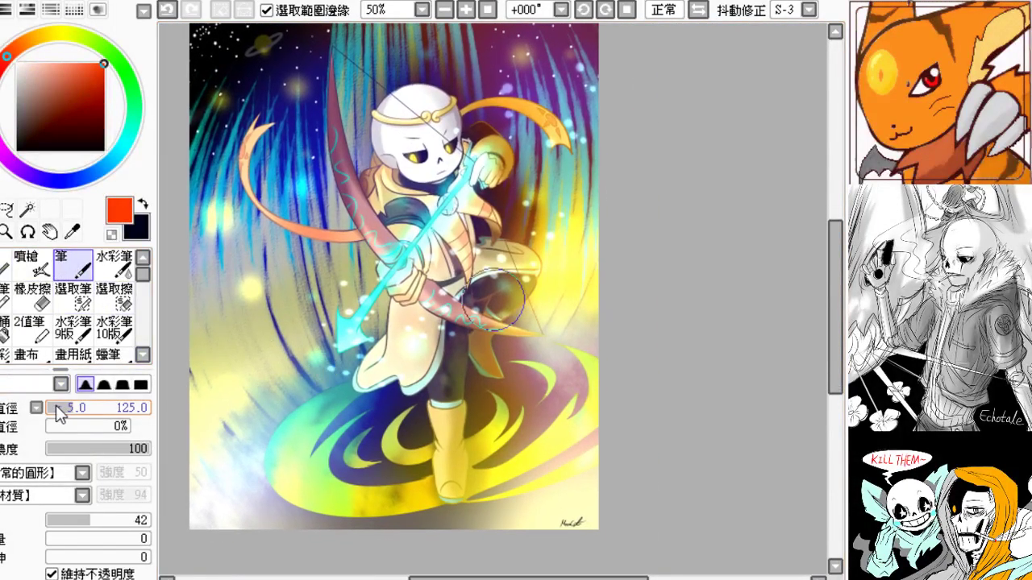
drag(57, 406, 51, 407)
- Handwrite "OK I finish" in orange-red across the lower part of the painting and draw a heart beneath it
mouse_move(239, 317)
mouse_down()
mouse_move(270, 300)
mouse_move(230, 324)
mouse_move(211, 371)
mouse_move(245, 413)
mouse_up()
key(ctrl+z)
drag(303, 353, 295, 421)
drag(351, 360, 393, 355)
mouse_move(375, 360)
mouse_down()
mouse_move(360, 417)
mouse_move(392, 414)
mouse_up()
drag(474, 354, 435, 435)
mouse_move(418, 403)
mouse_down()
mouse_move(443, 395)
mouse_move(462, 420)
mouse_up()
mouse_move(481, 386)
mouse_down()
mouse_move(517, 387)
mouse_move(517, 372)
mouse_move(516, 416)
mouse_up()
click(518, 372)
drag(548, 382, 522, 423)
drag(560, 341, 589, 420)
drag(528, 455, 551, 405)
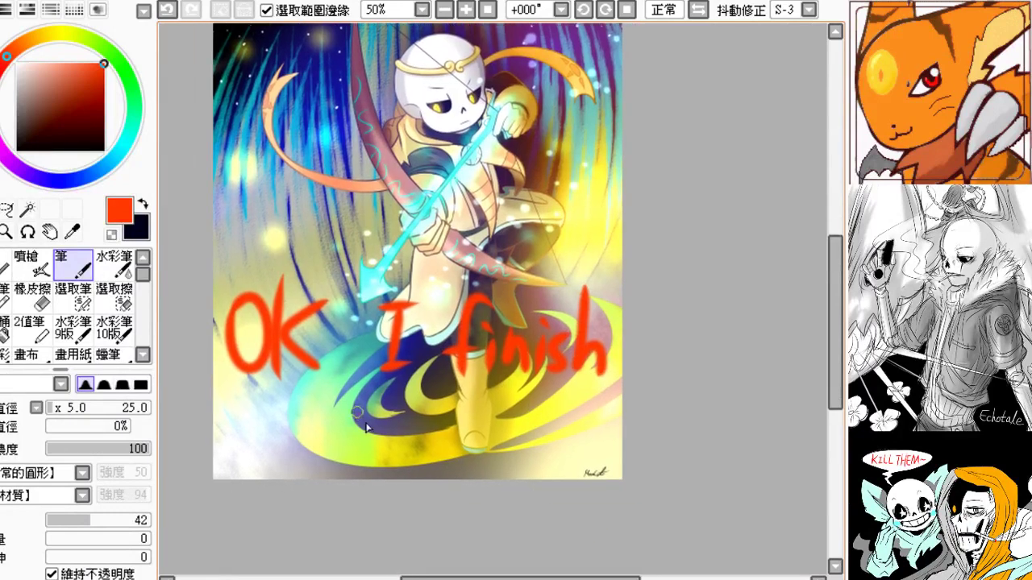
mouse_move(370, 420)
mouse_down()
mouse_move(407, 405)
mouse_move(367, 415)
mouse_up()
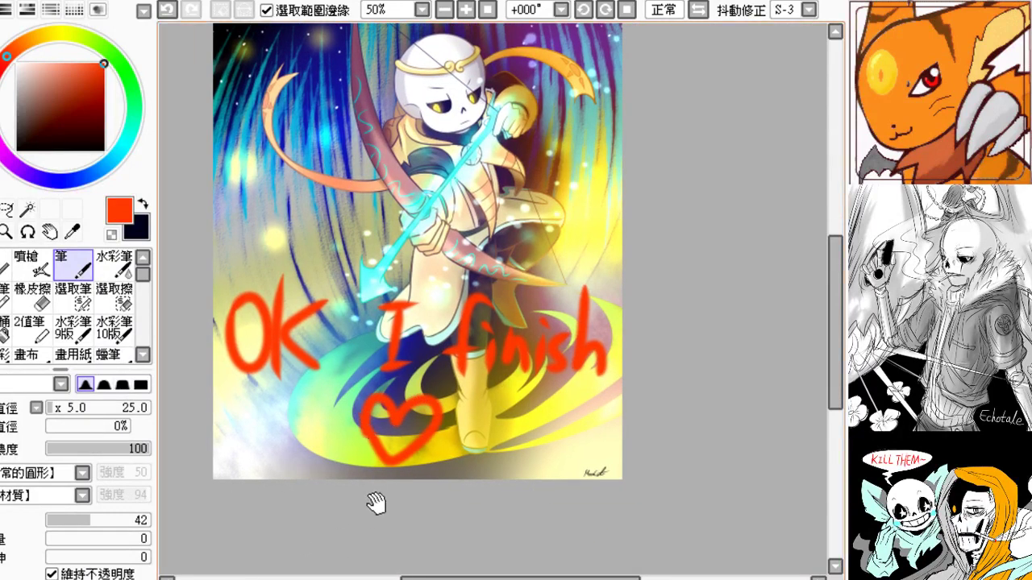
drag(376, 503, 359, 538)
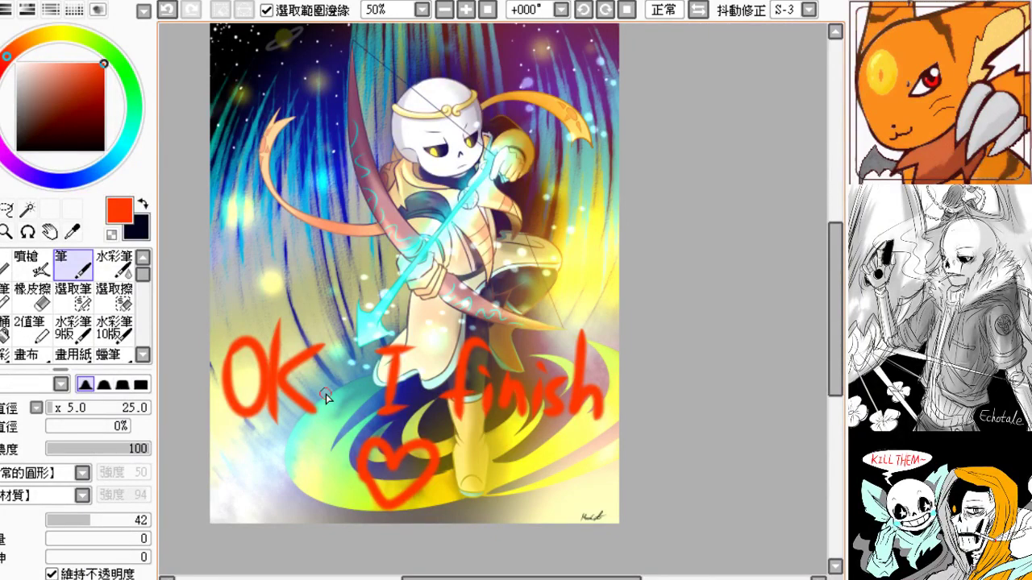
- Review the whole signed painting at 33.33% and 50% zoom
drag(473, 328, 476, 308)
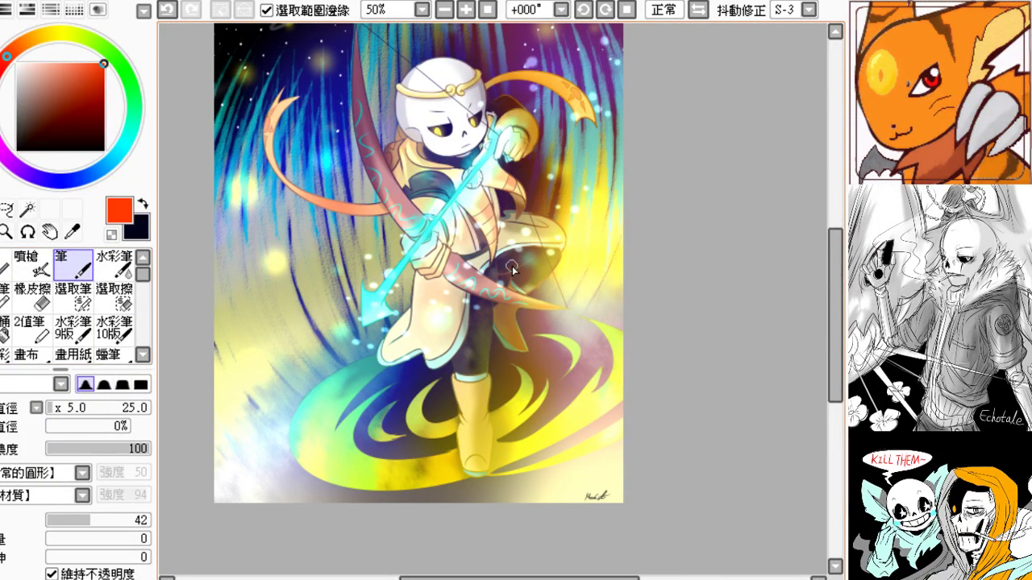
scroll(391, 187, up, 1)
scroll(403, 186, down, 2)
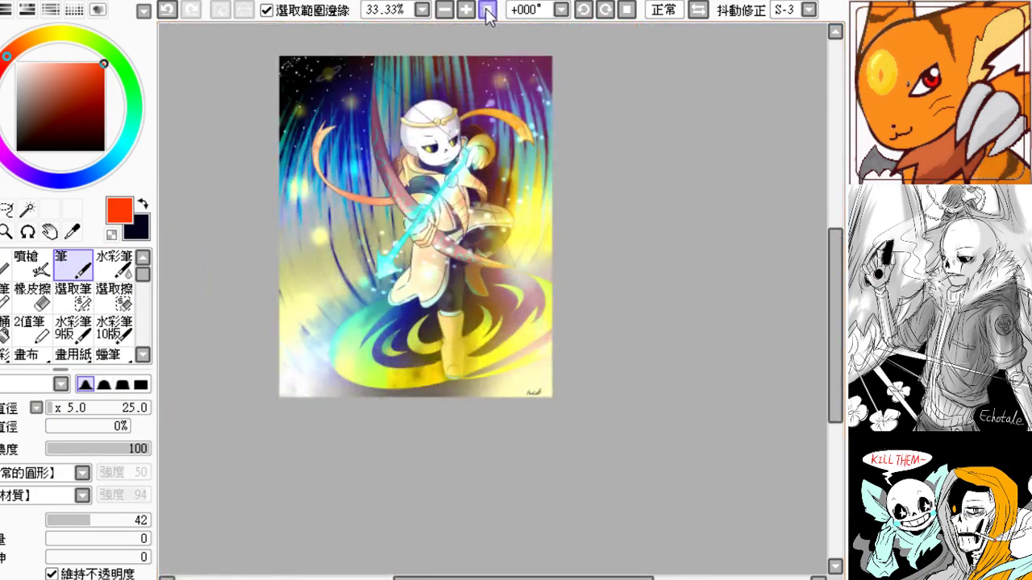
click(468, 10)
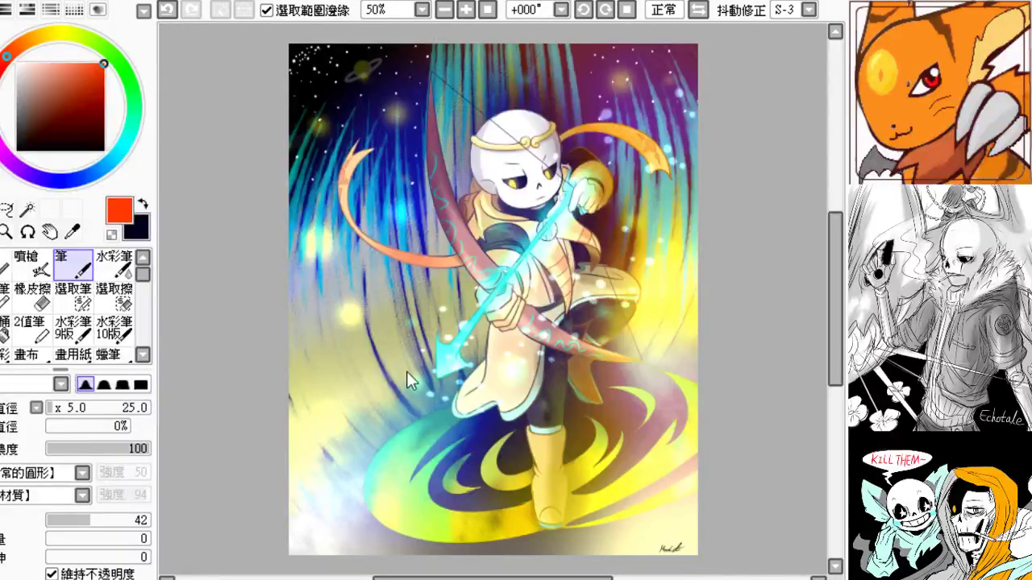
scroll(406, 372, up, 2)
scroll(406, 371, down, 4)
scroll(407, 372, up, 2)
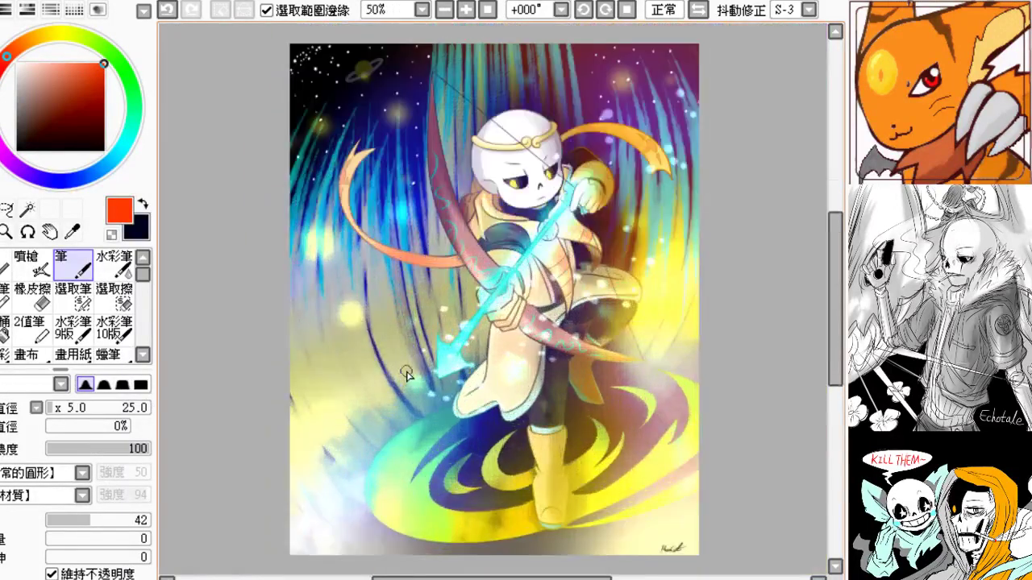